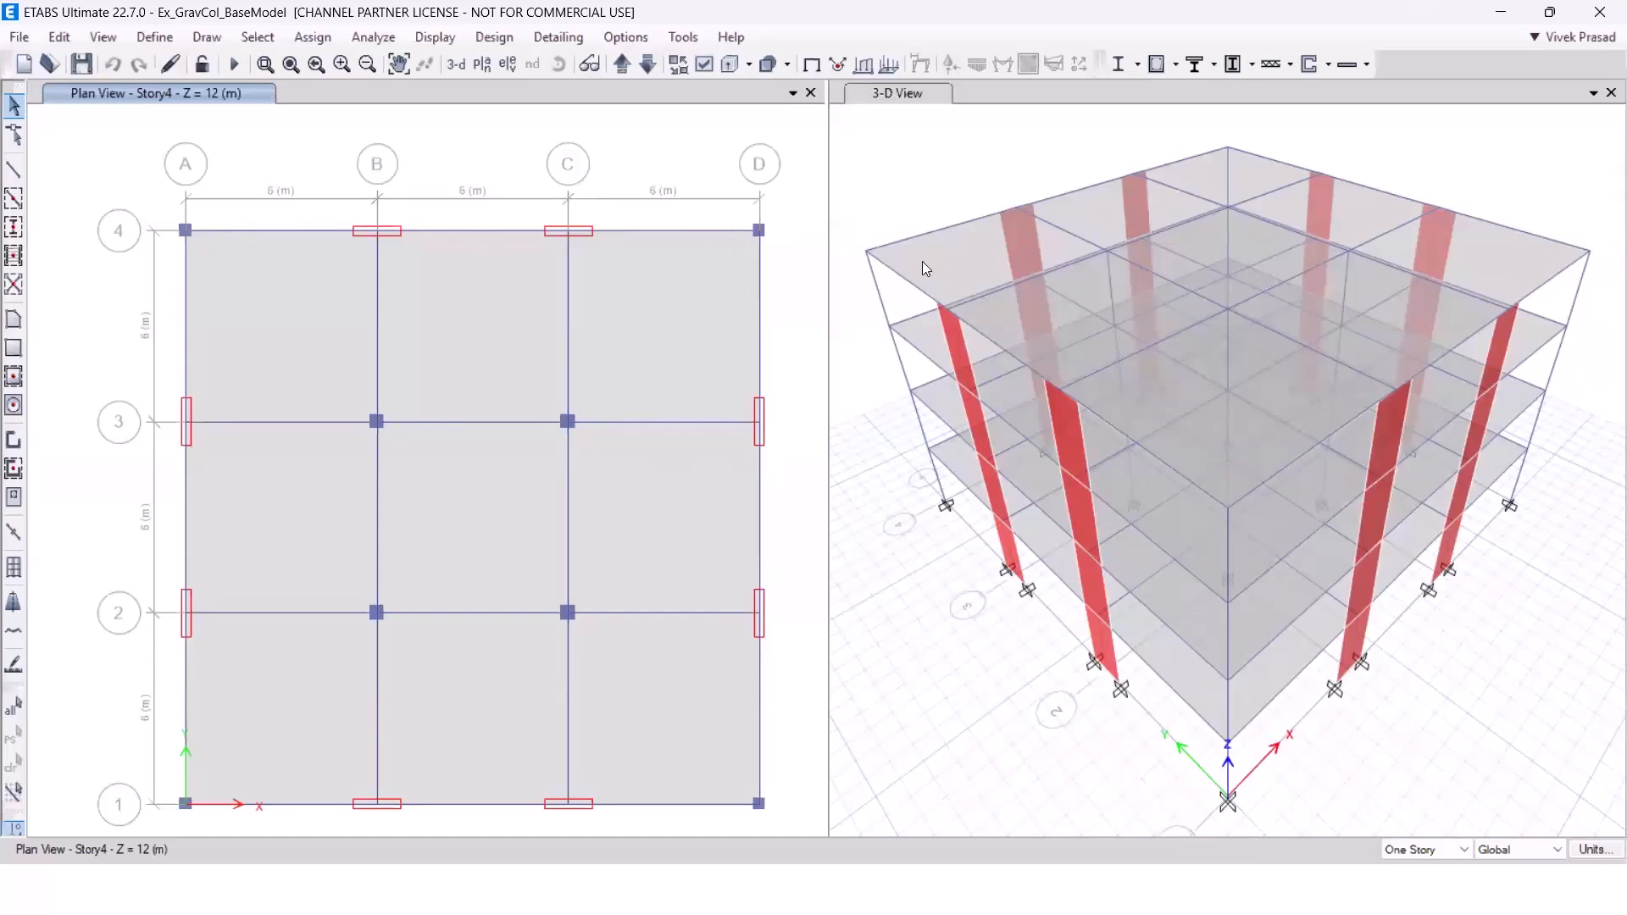
click(154, 37)
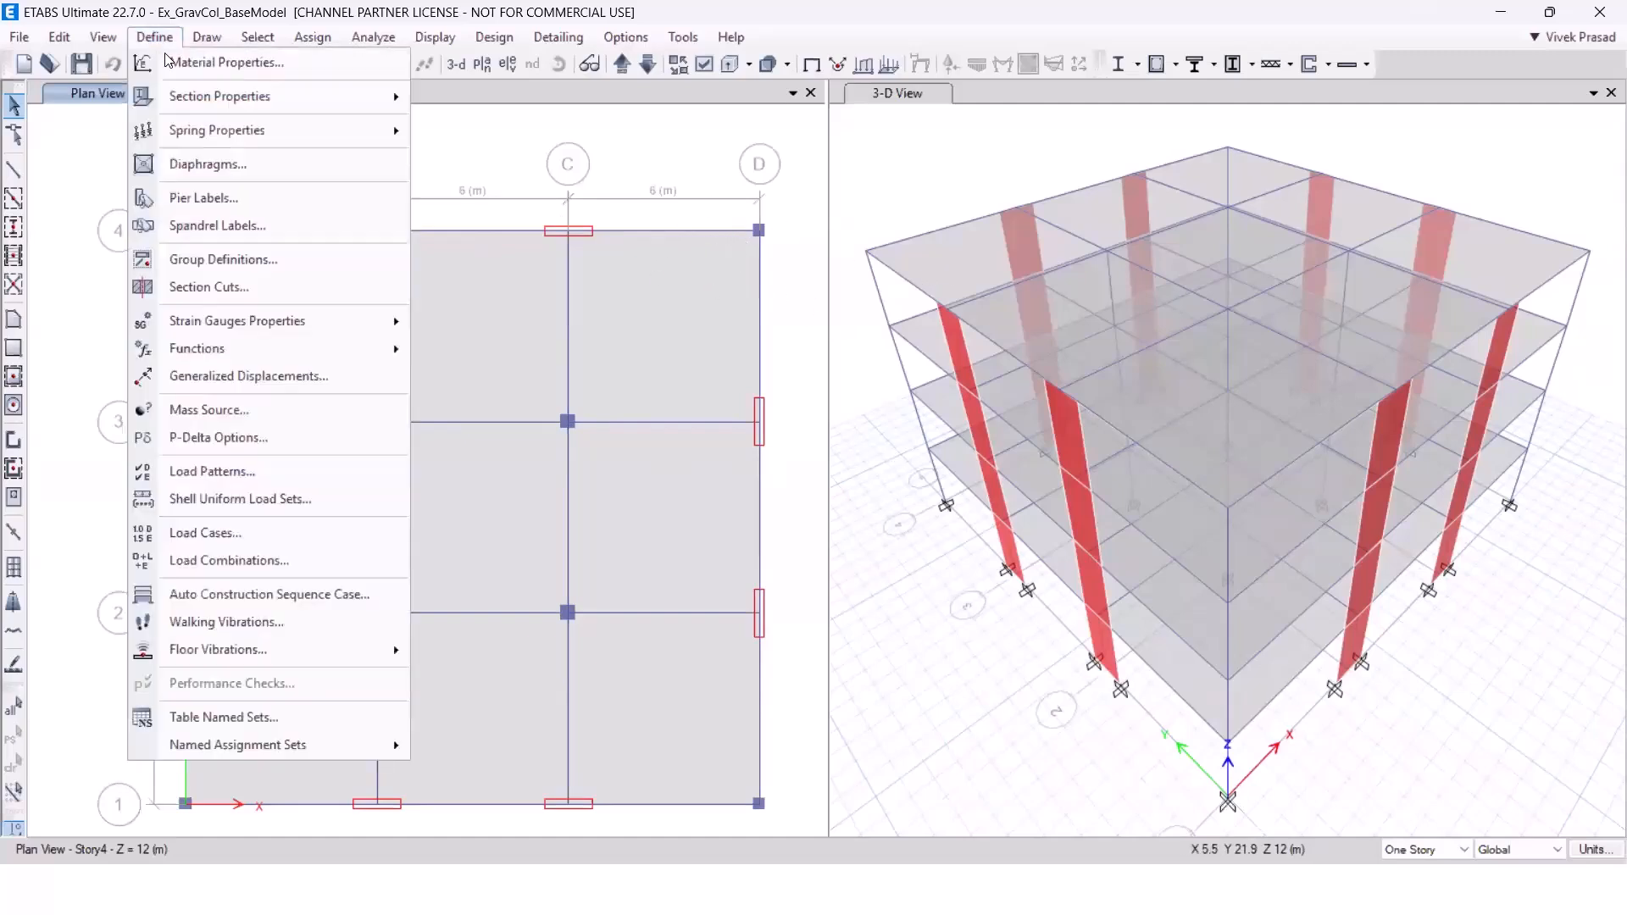
mouse_move(243, 325)
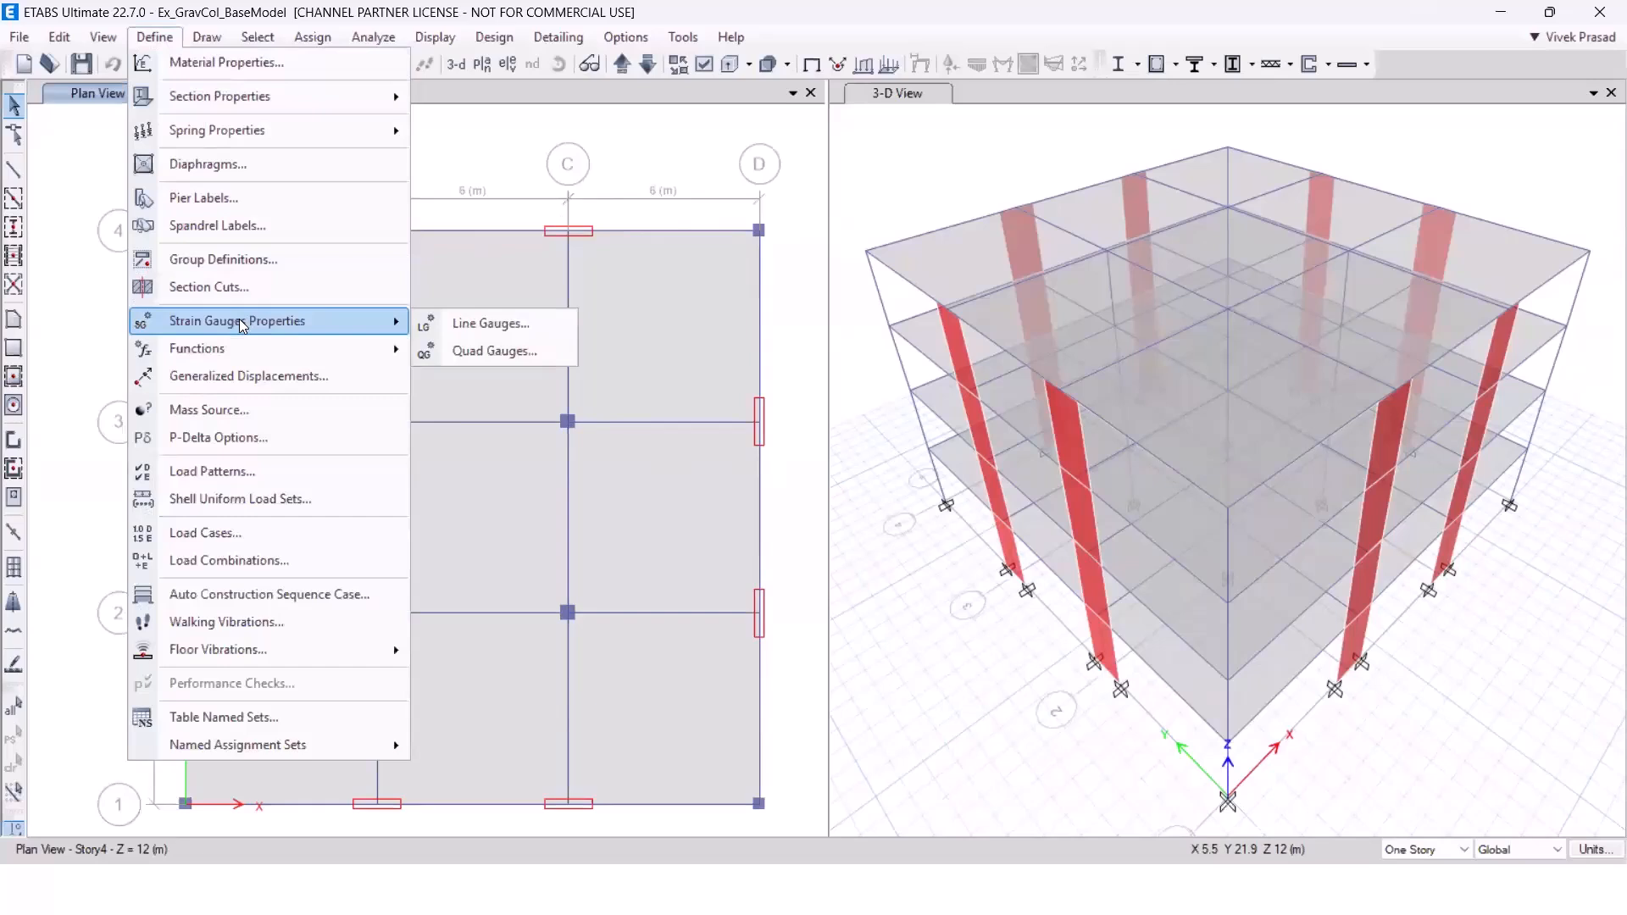
click(167, 39)
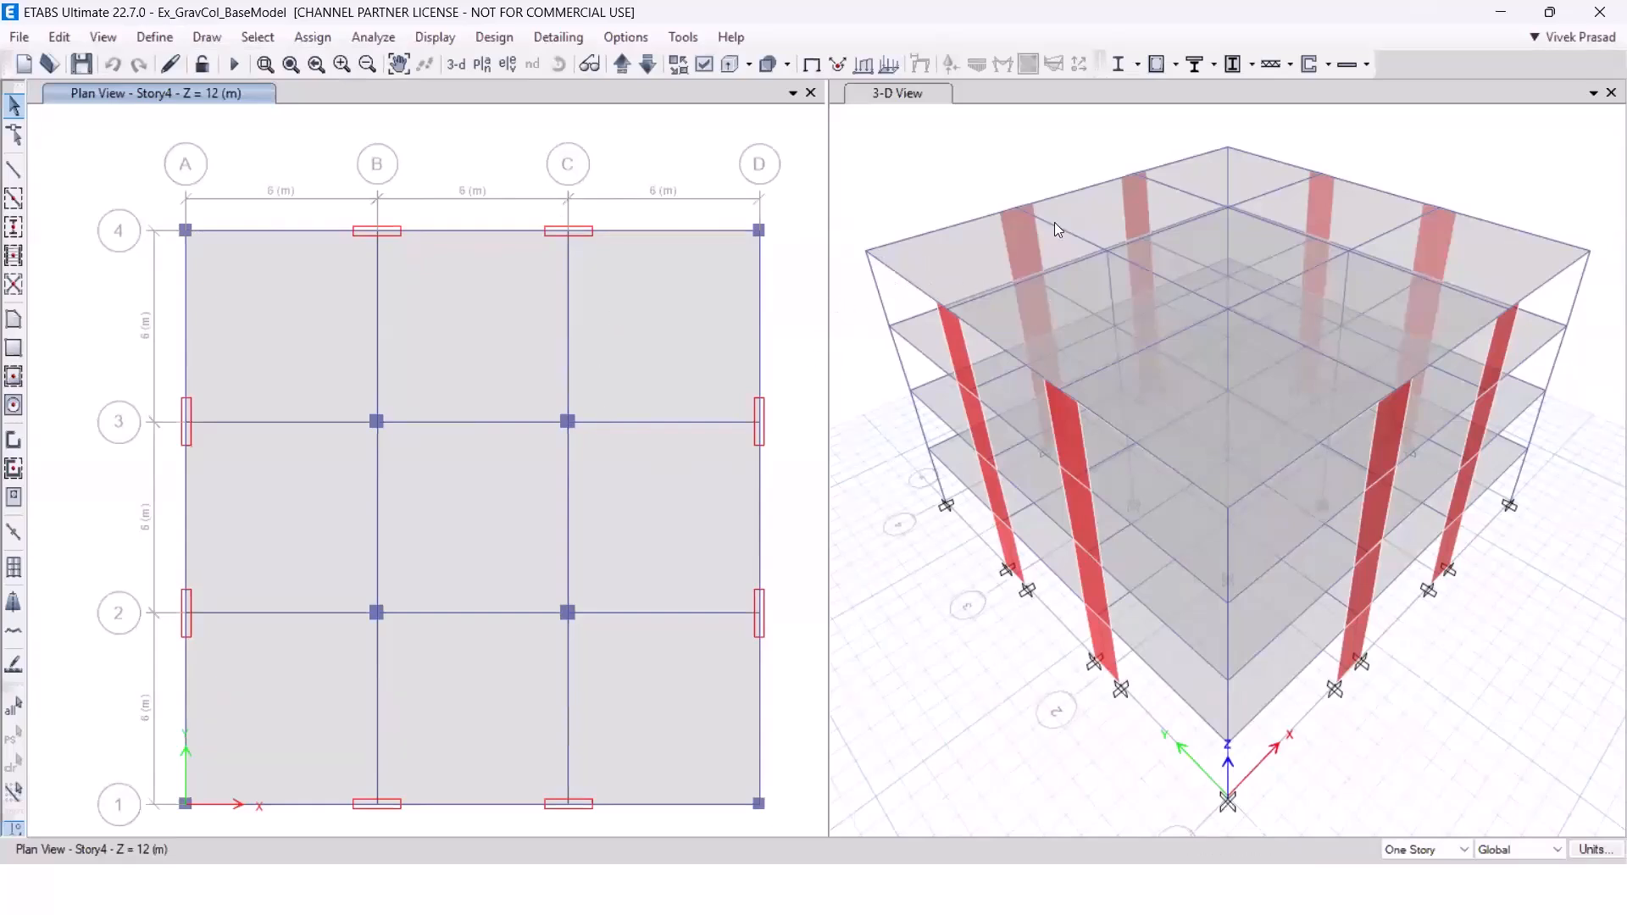
Inspect the loads assigned to the Story4 corner slab between grids A–B and 3–4, leaving them as they are.
right_click(978, 247)
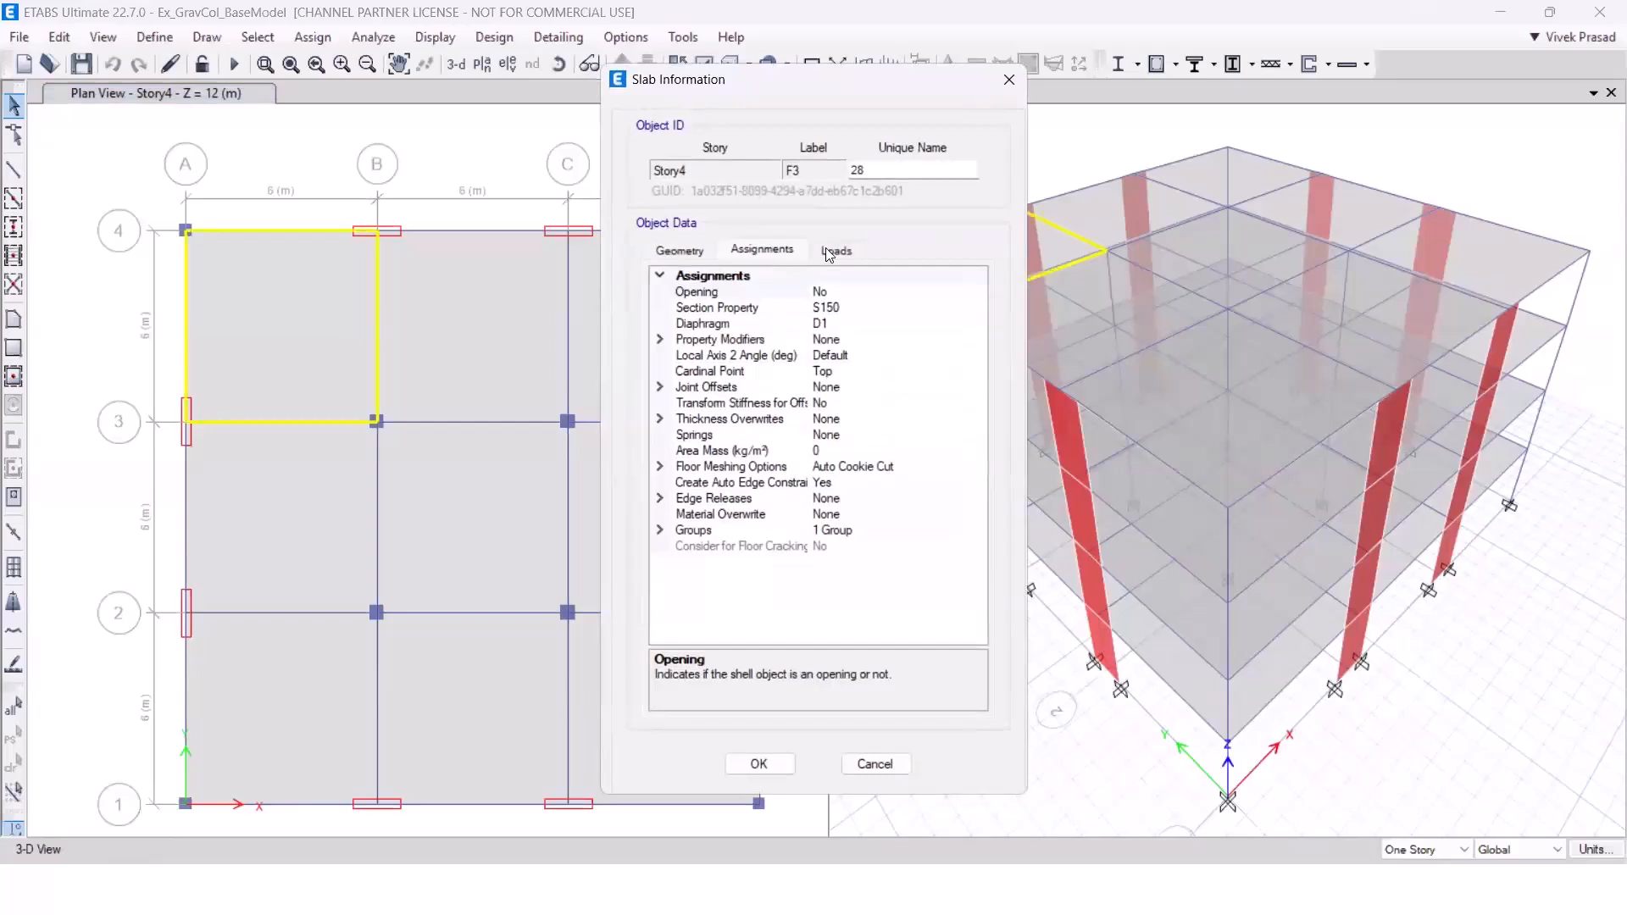
click(837, 250)
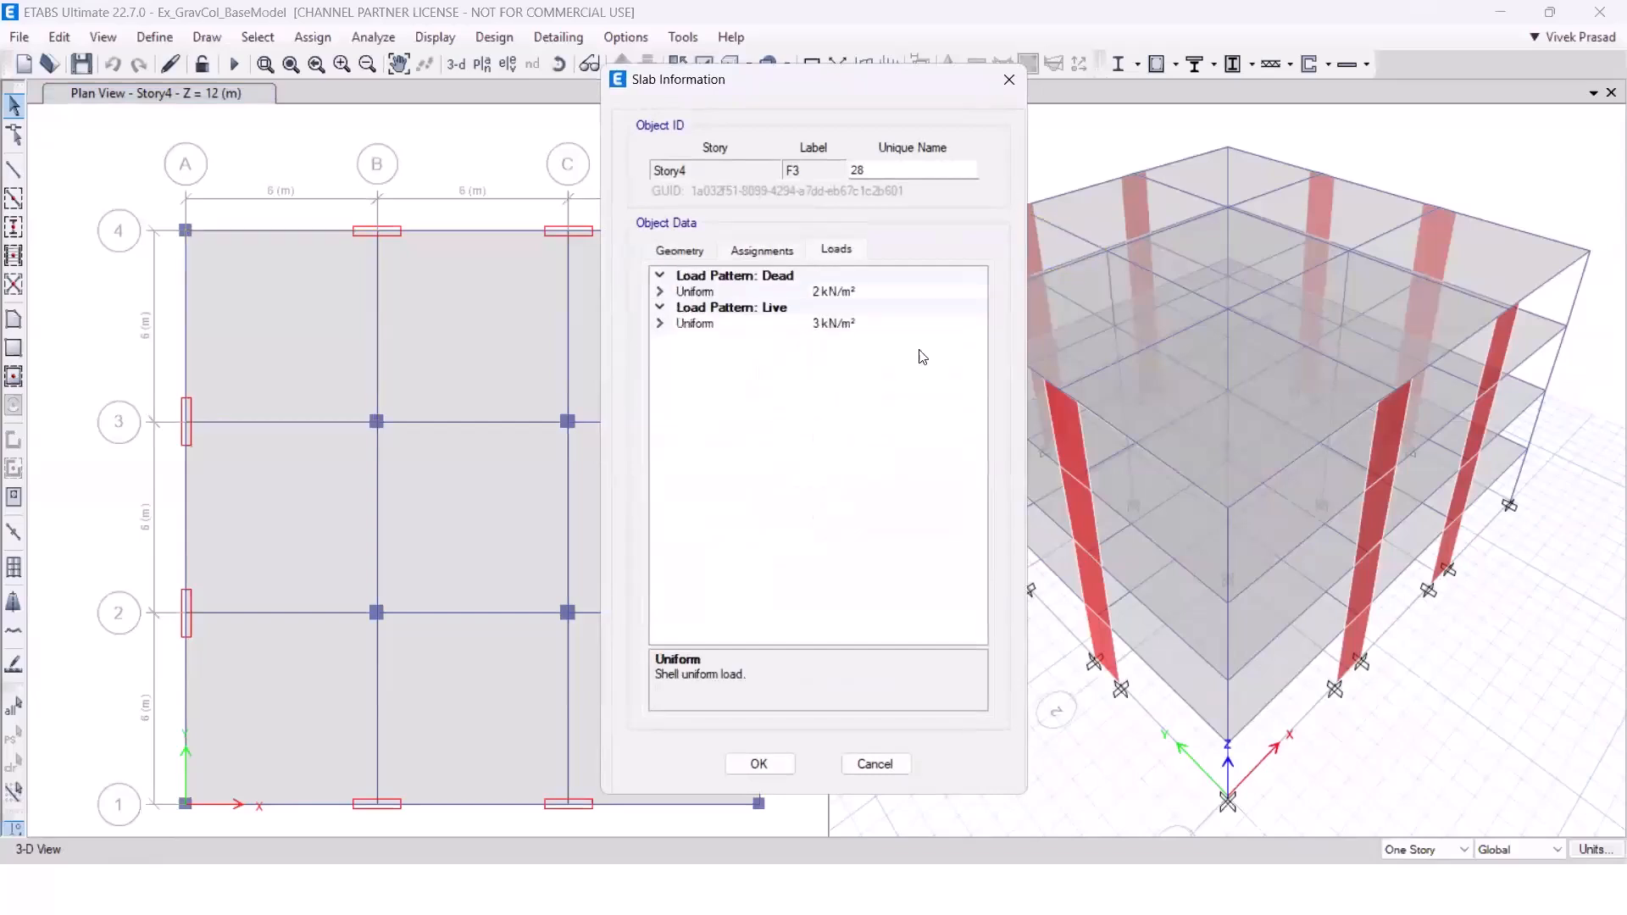
click(882, 765)
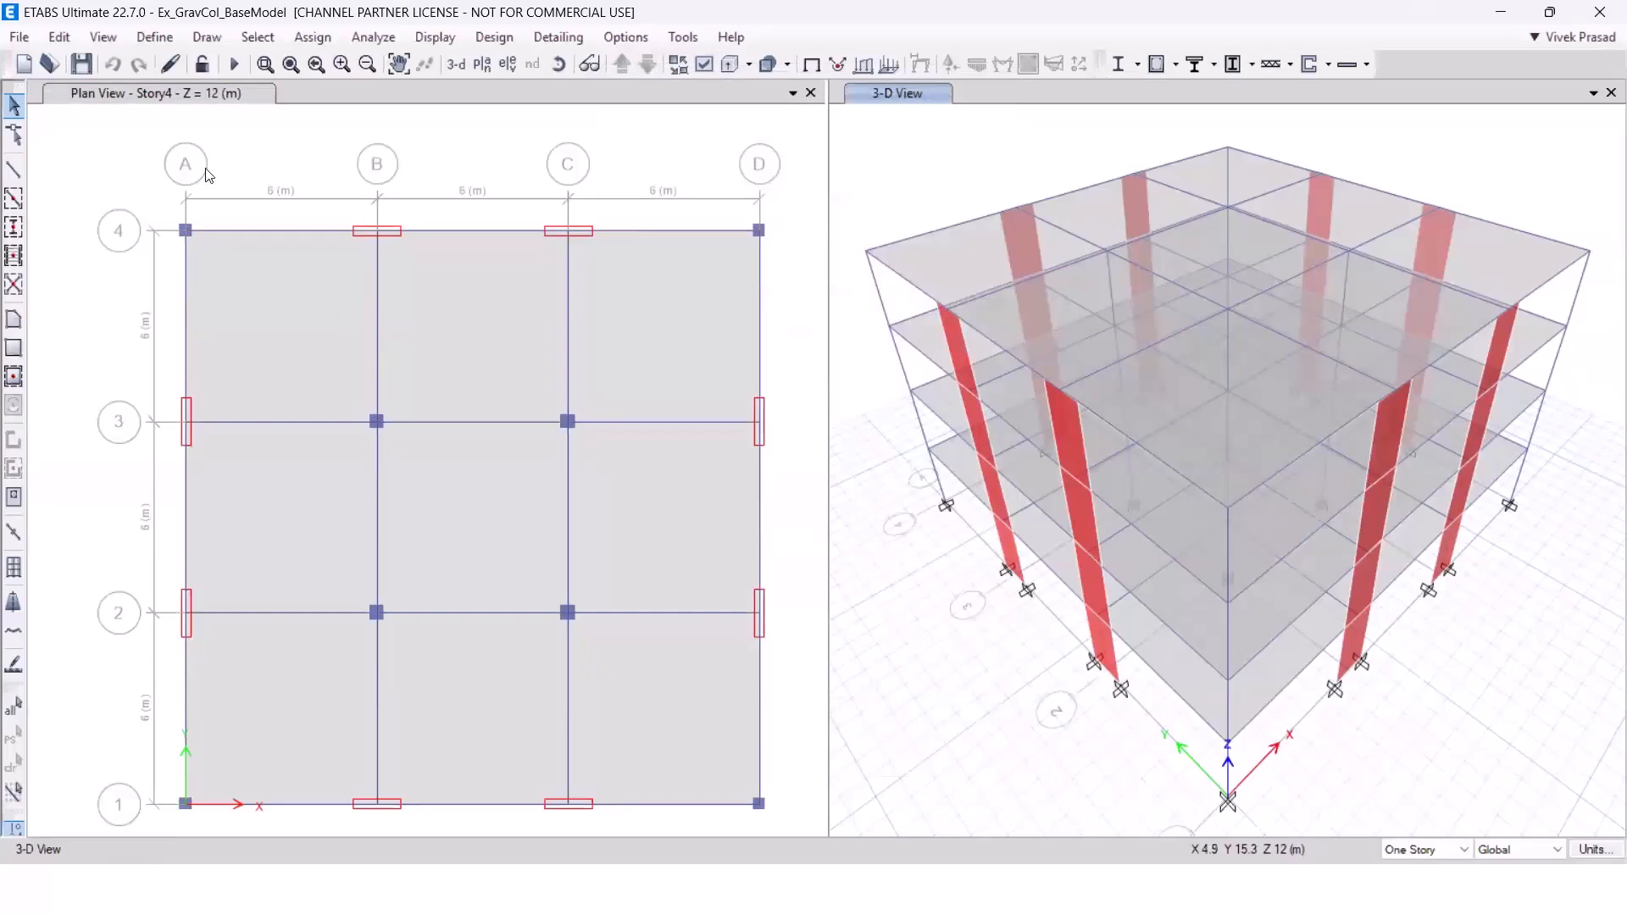
Check the rigidity setting of diaphragm D1 without modifying the definition.
click(169, 38)
mouse_move(200, 108)
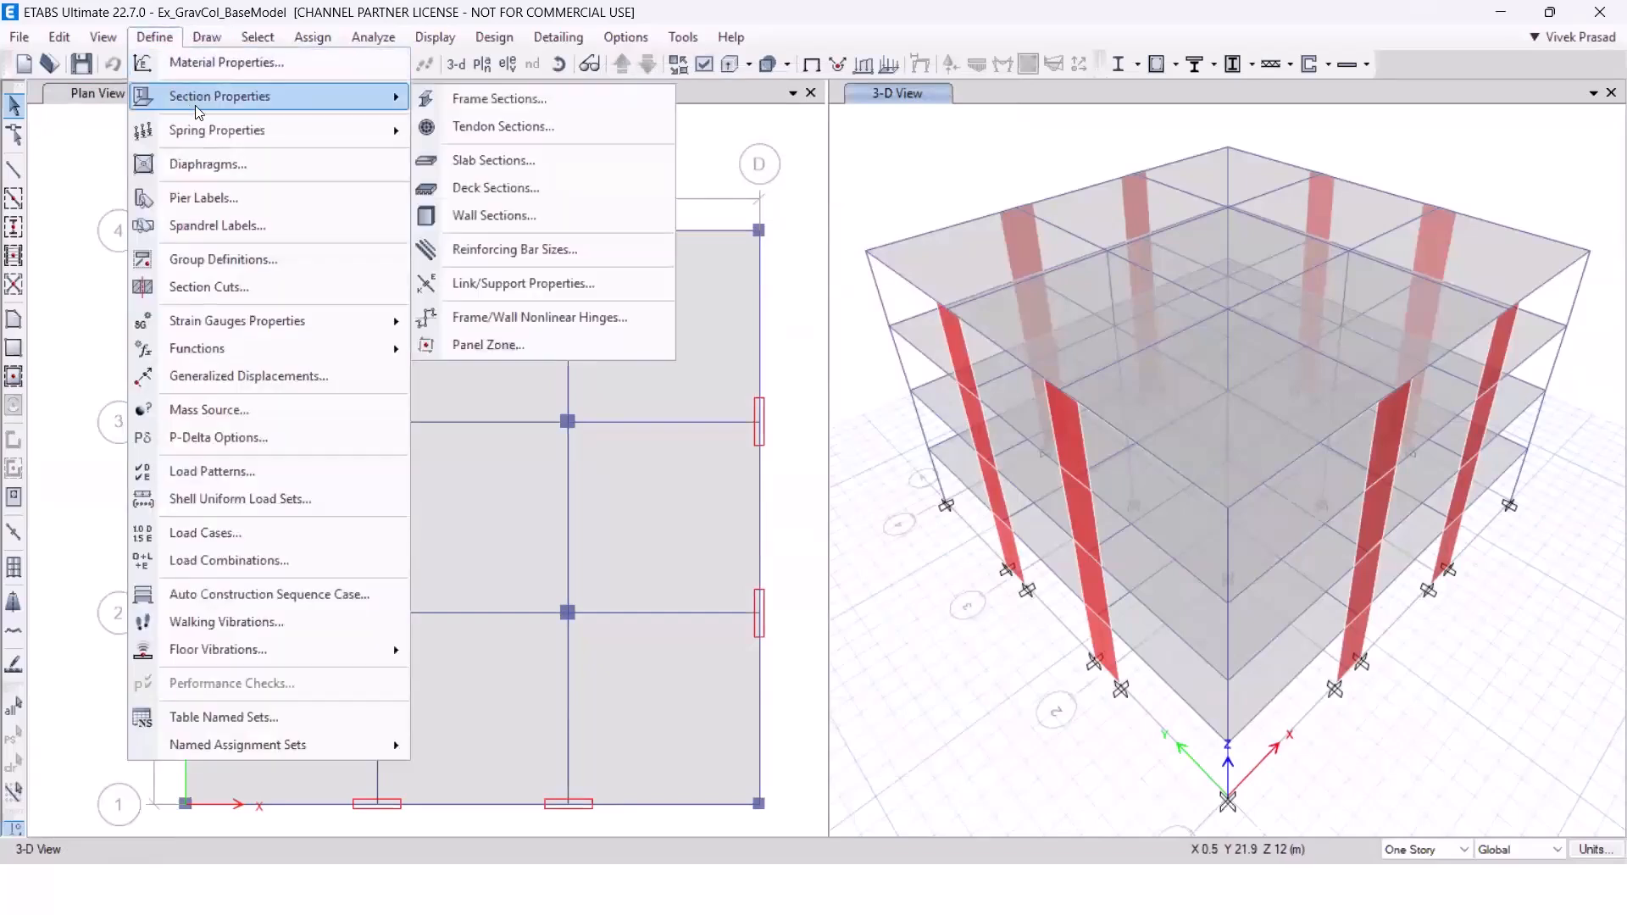
click(204, 163)
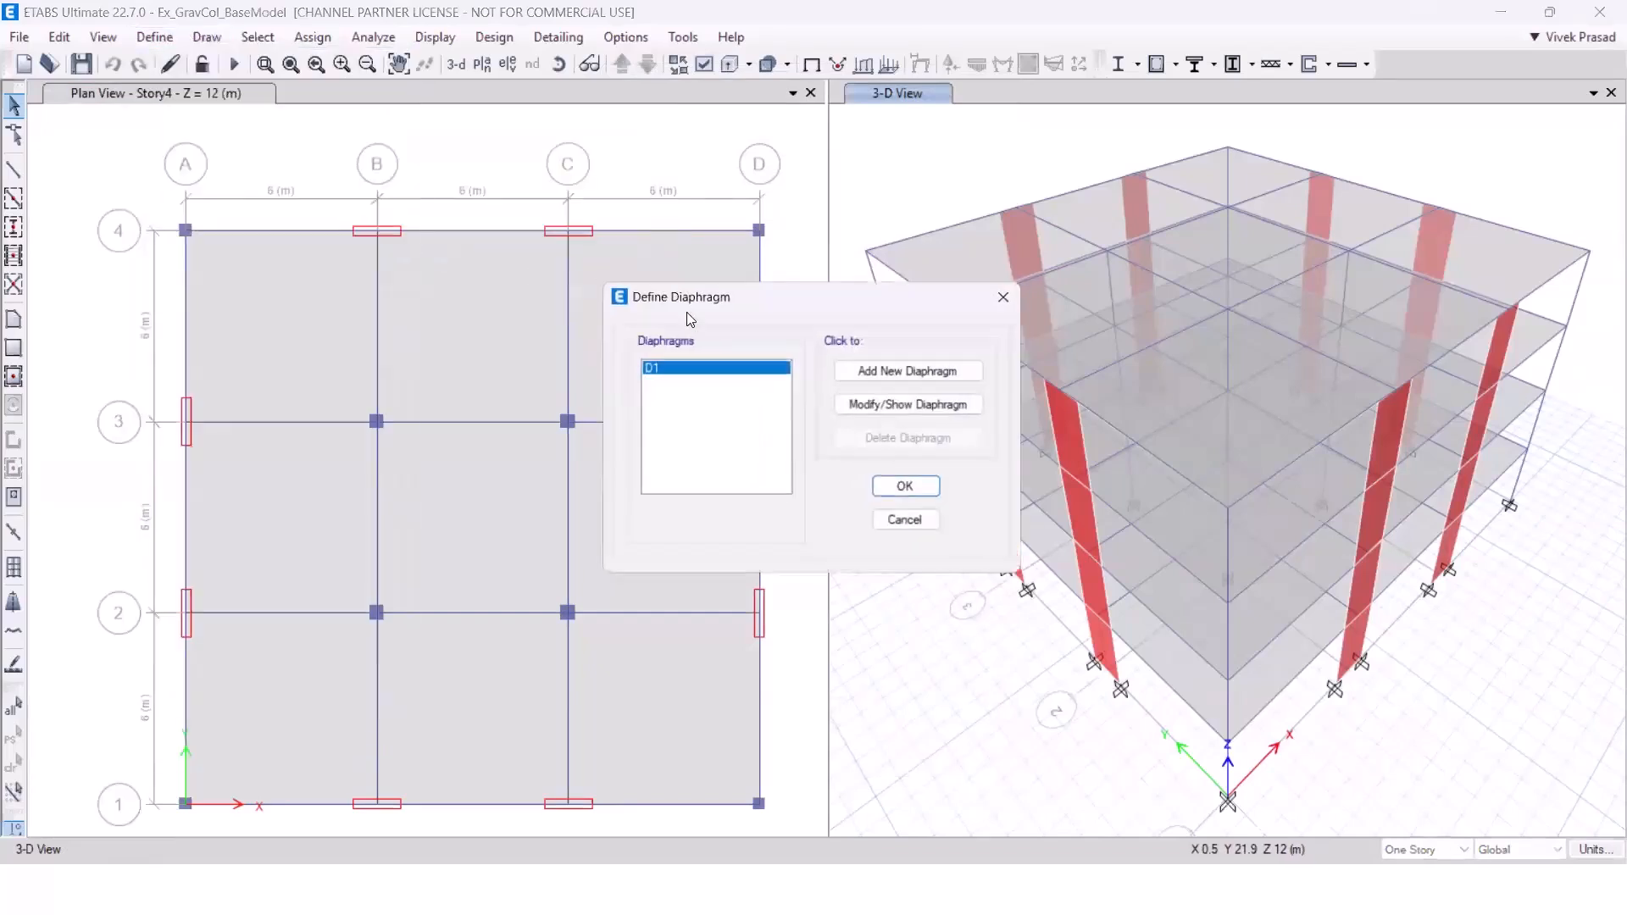
click(858, 406)
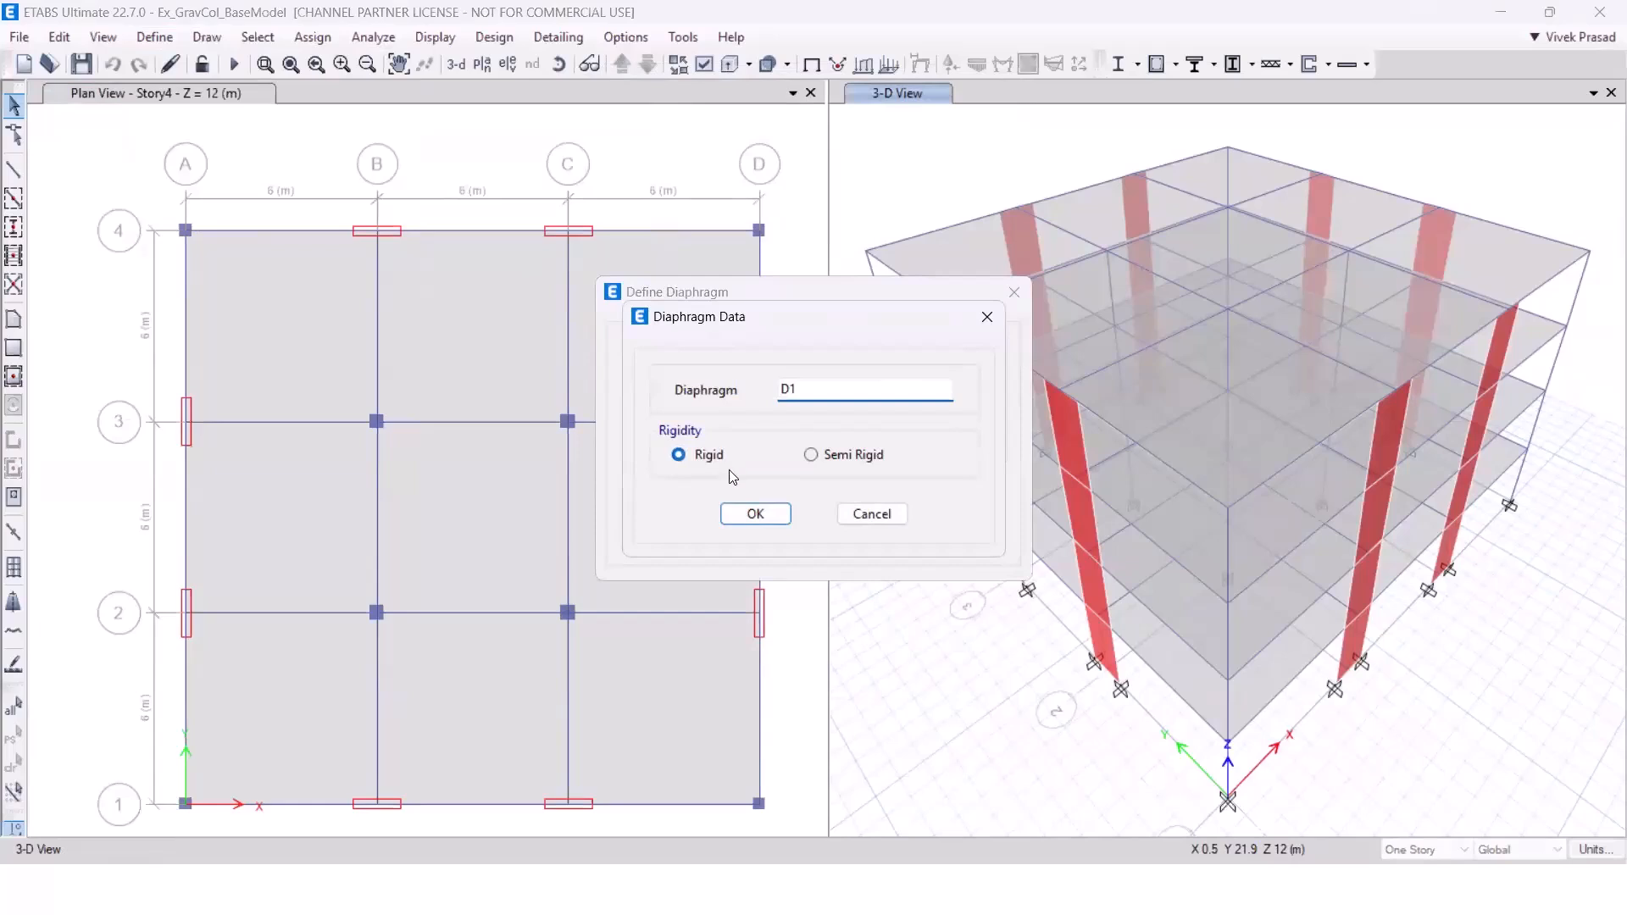
click(864, 516)
click(908, 526)
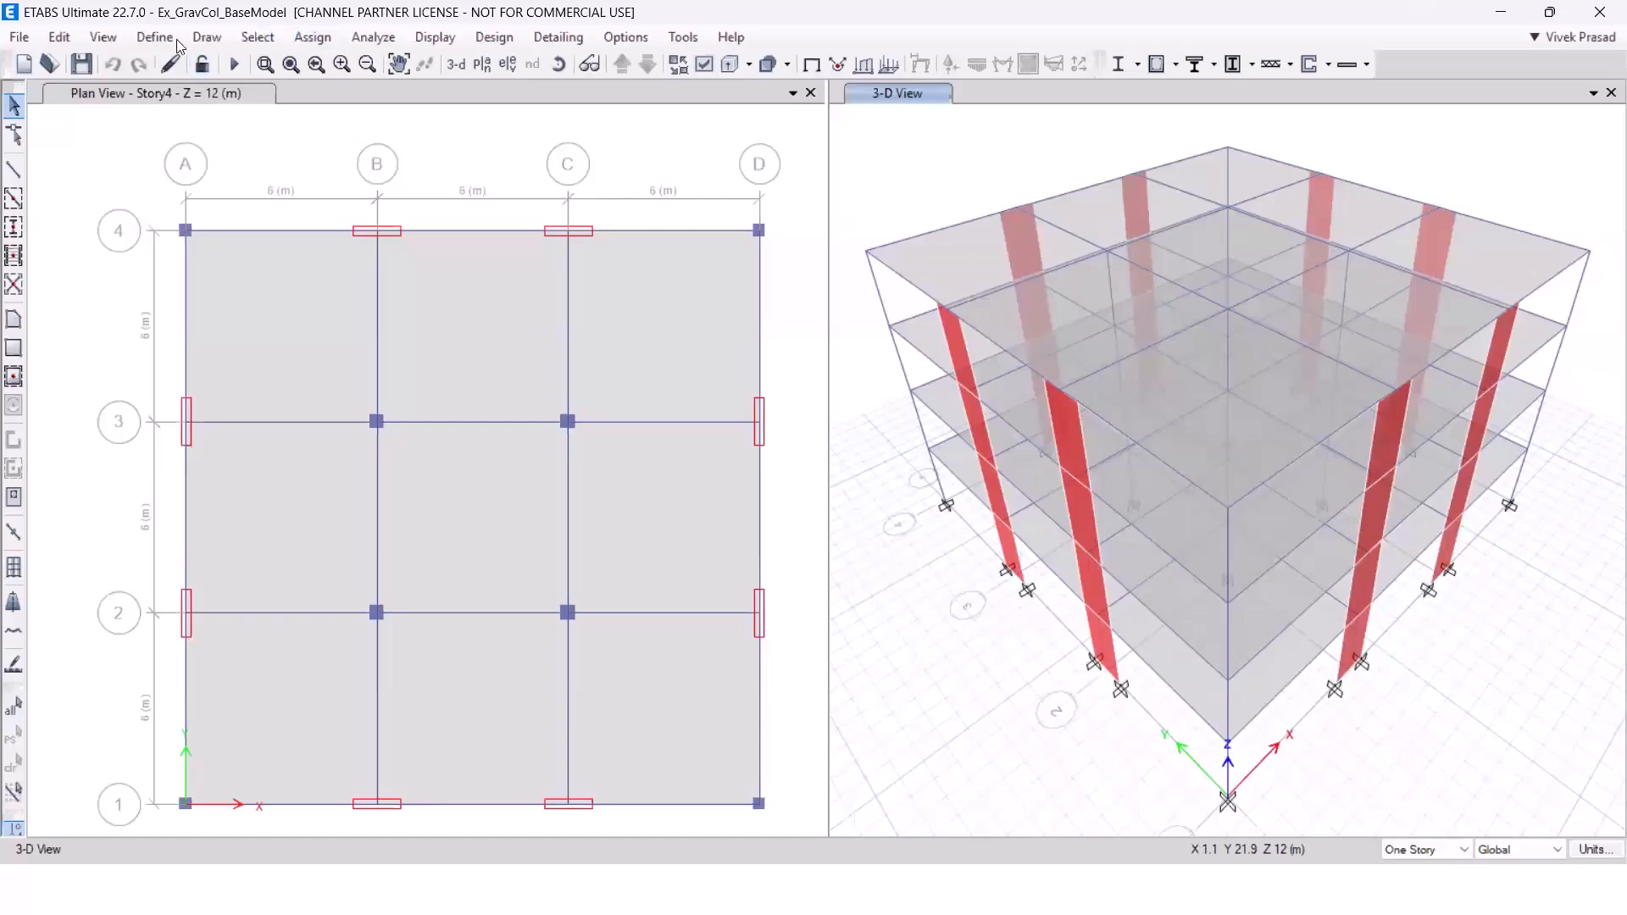
Review the group definitions, including GravBeams, GravCols and LFRS, without making changes.
click(154, 36)
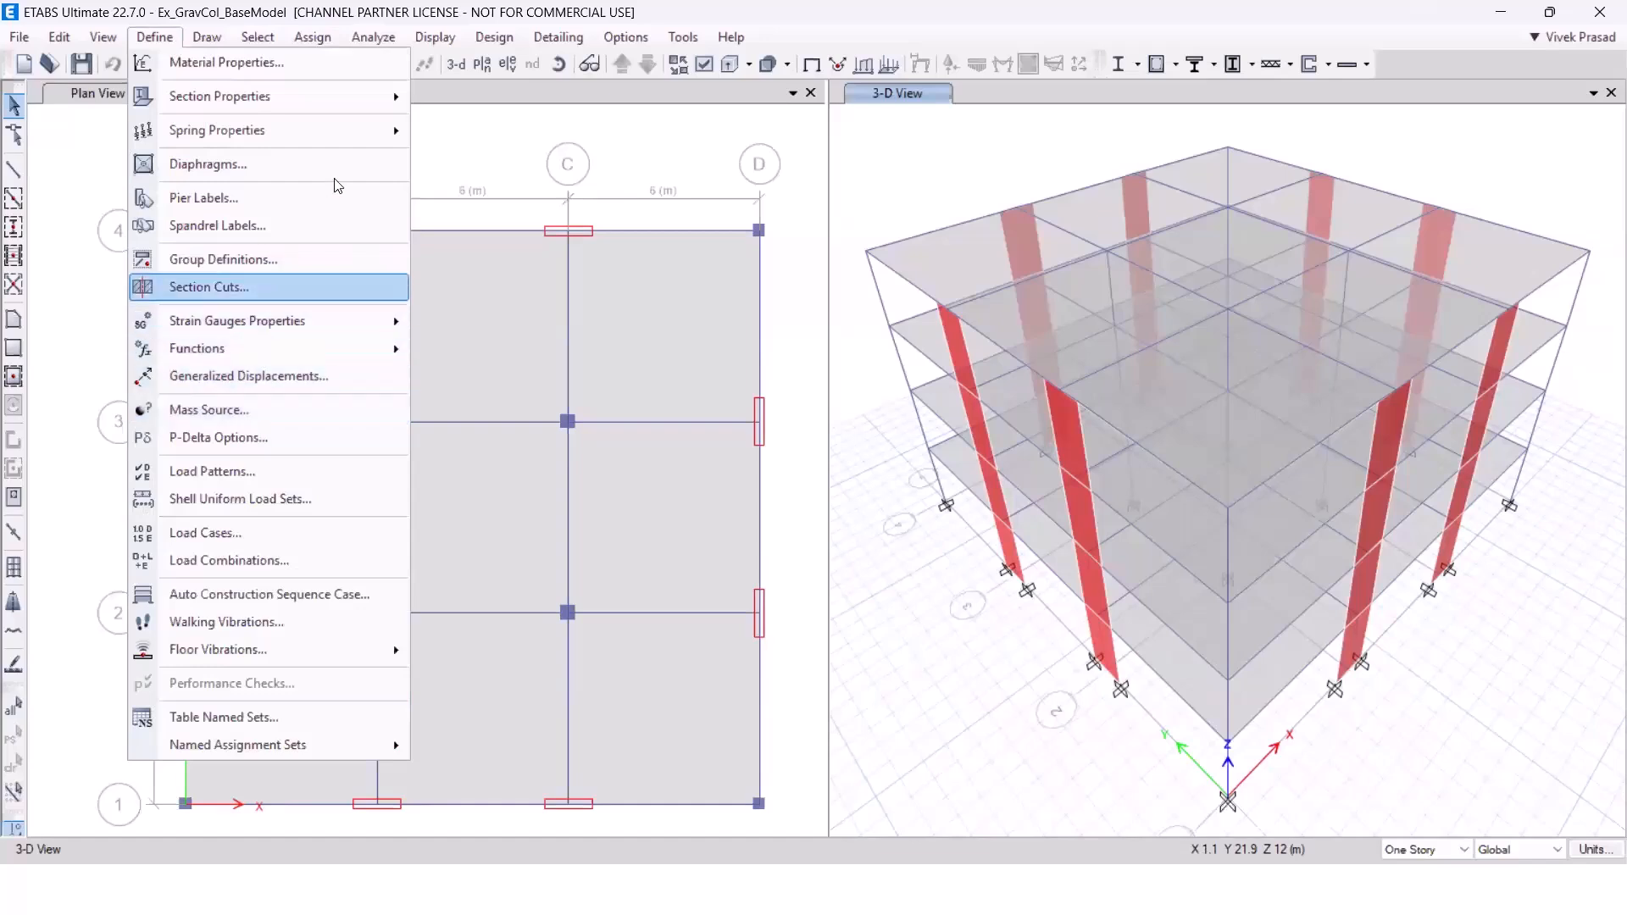
mouse_move(313, 105)
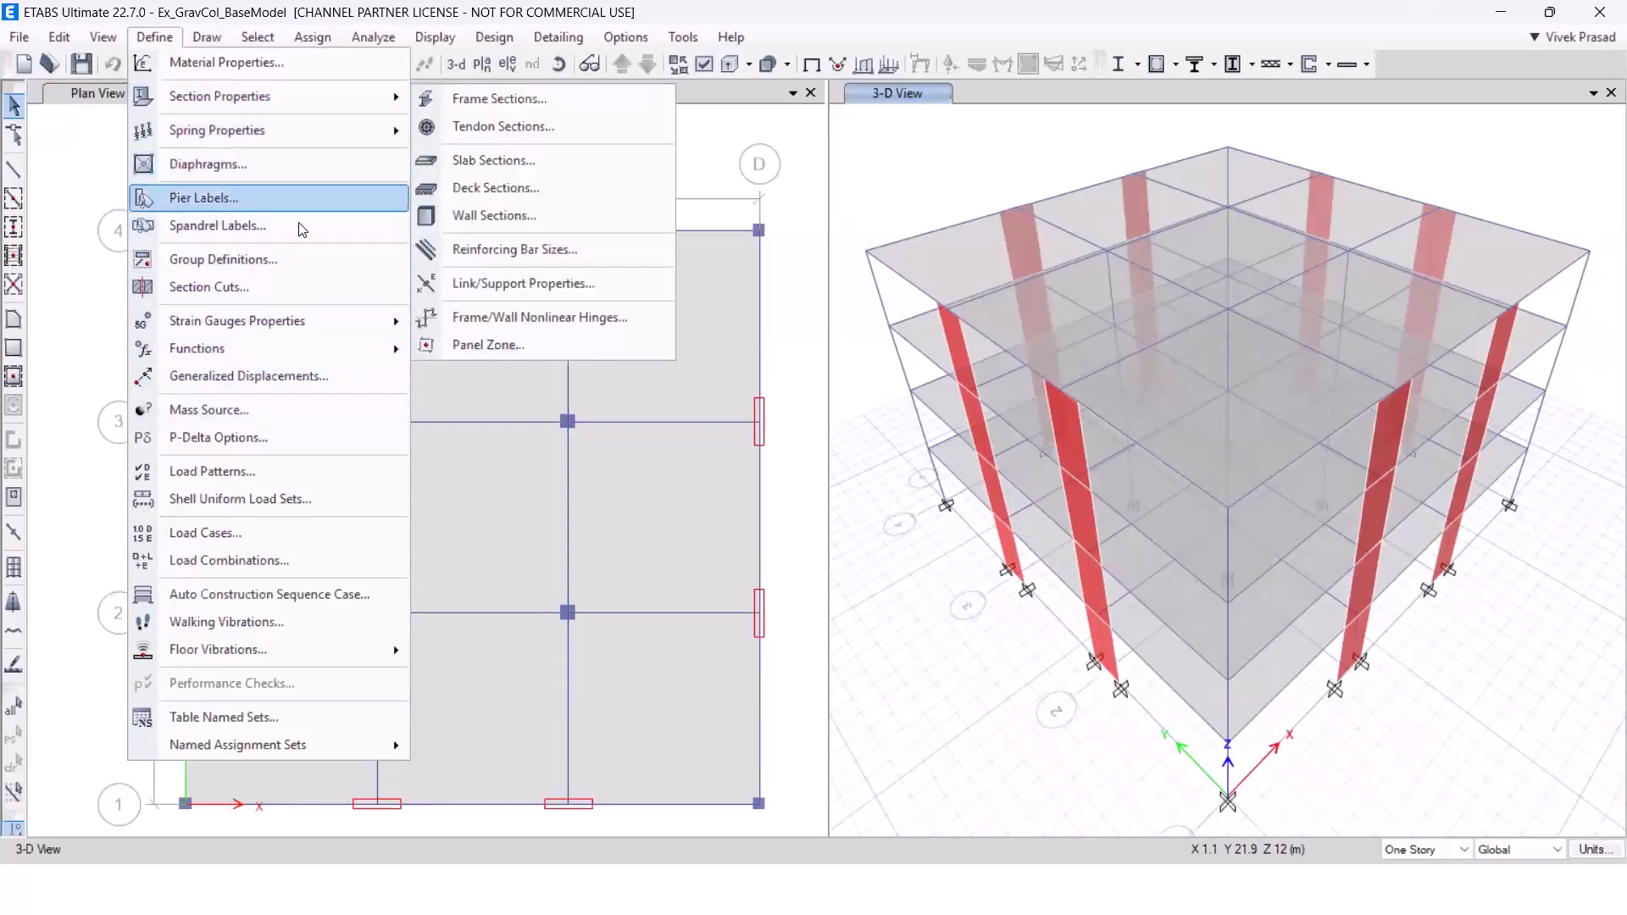
click(295, 267)
click(694, 393)
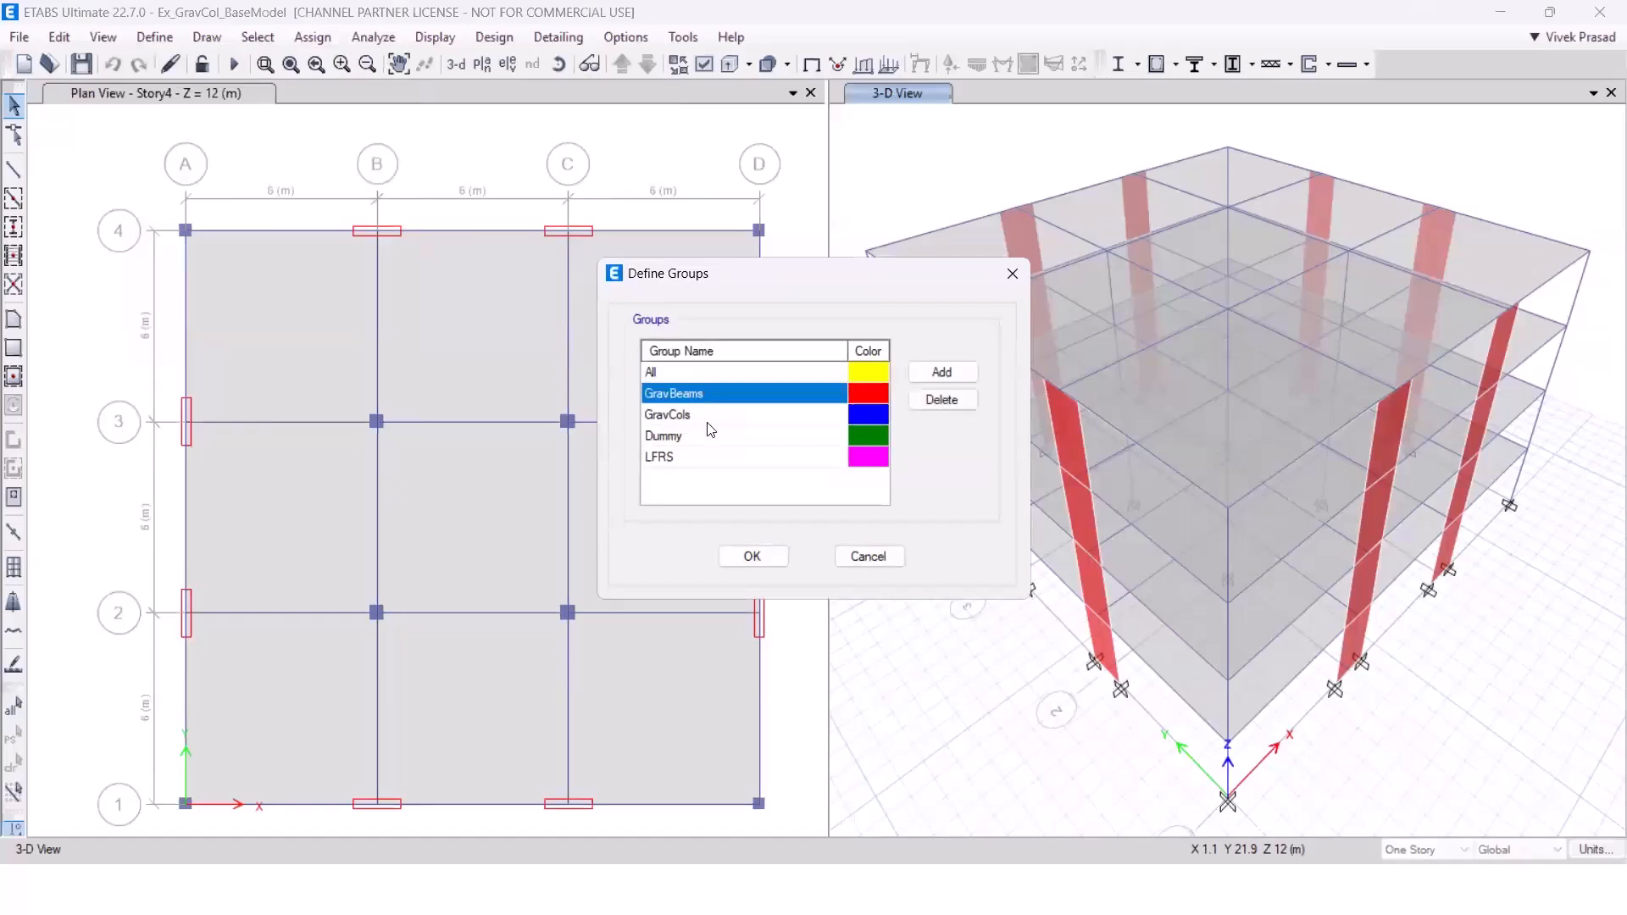
click(701, 417)
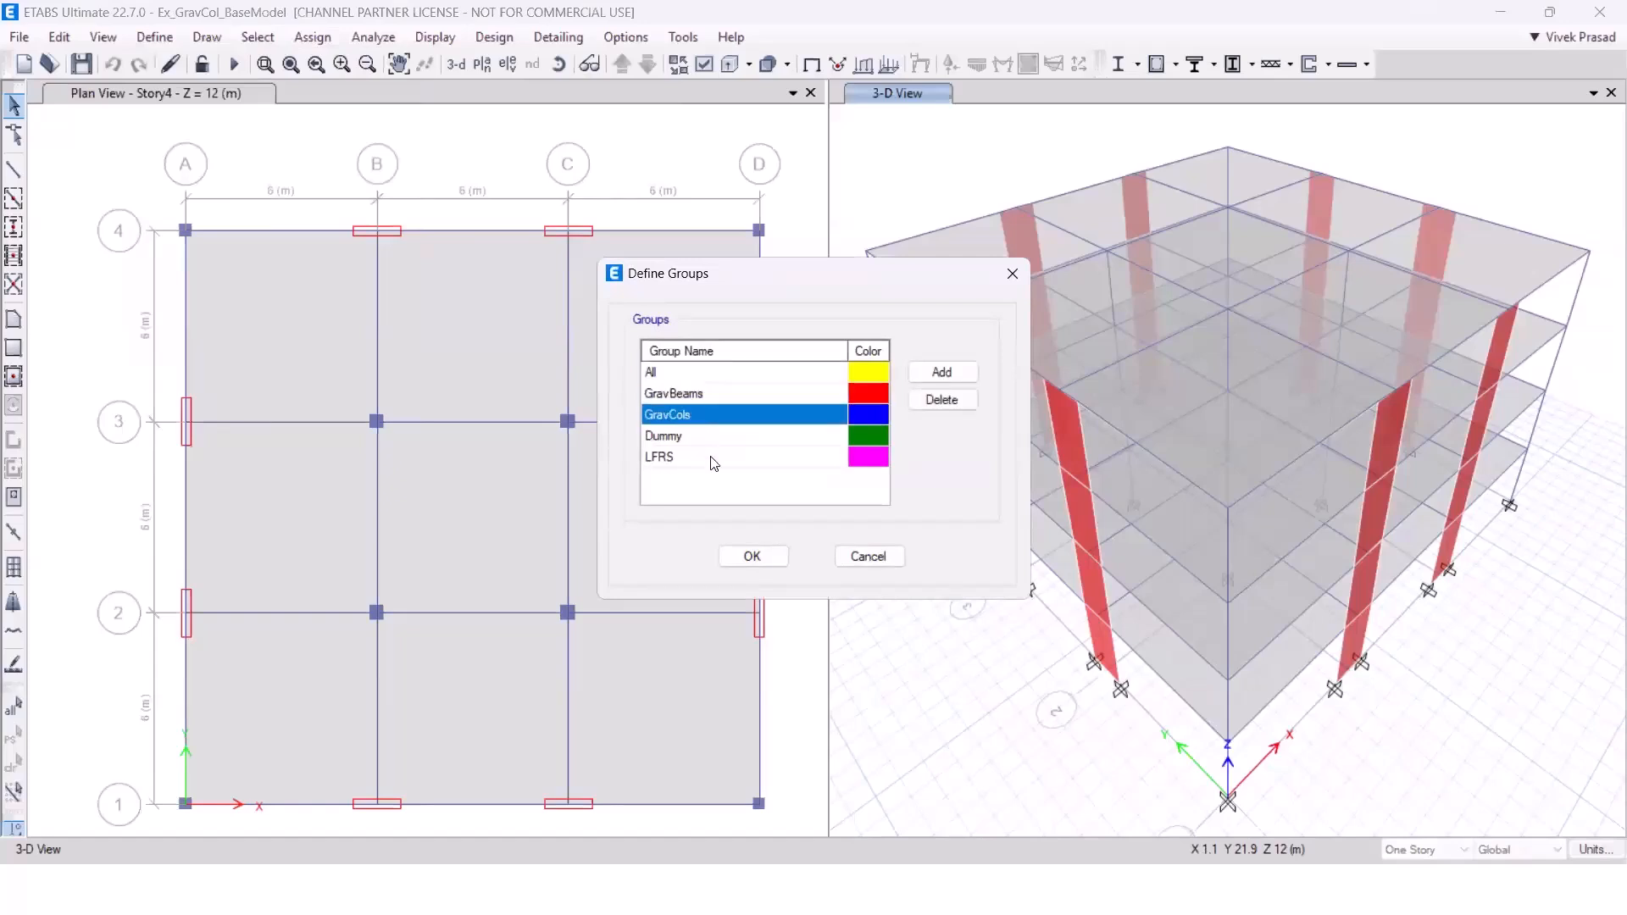
click(710, 458)
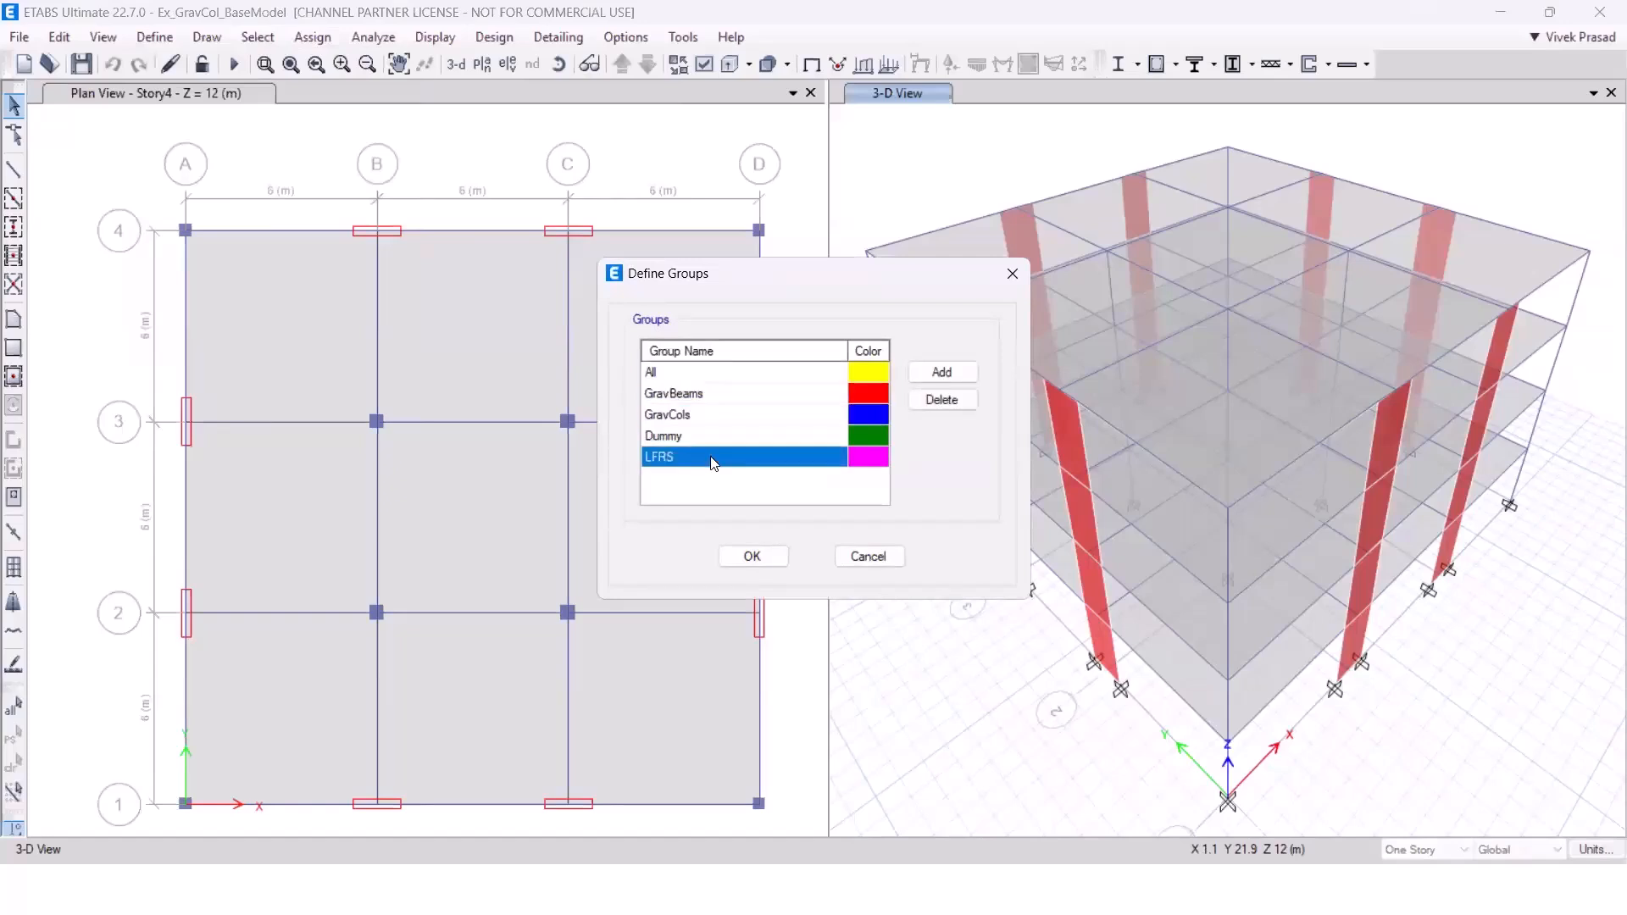
click(867, 556)
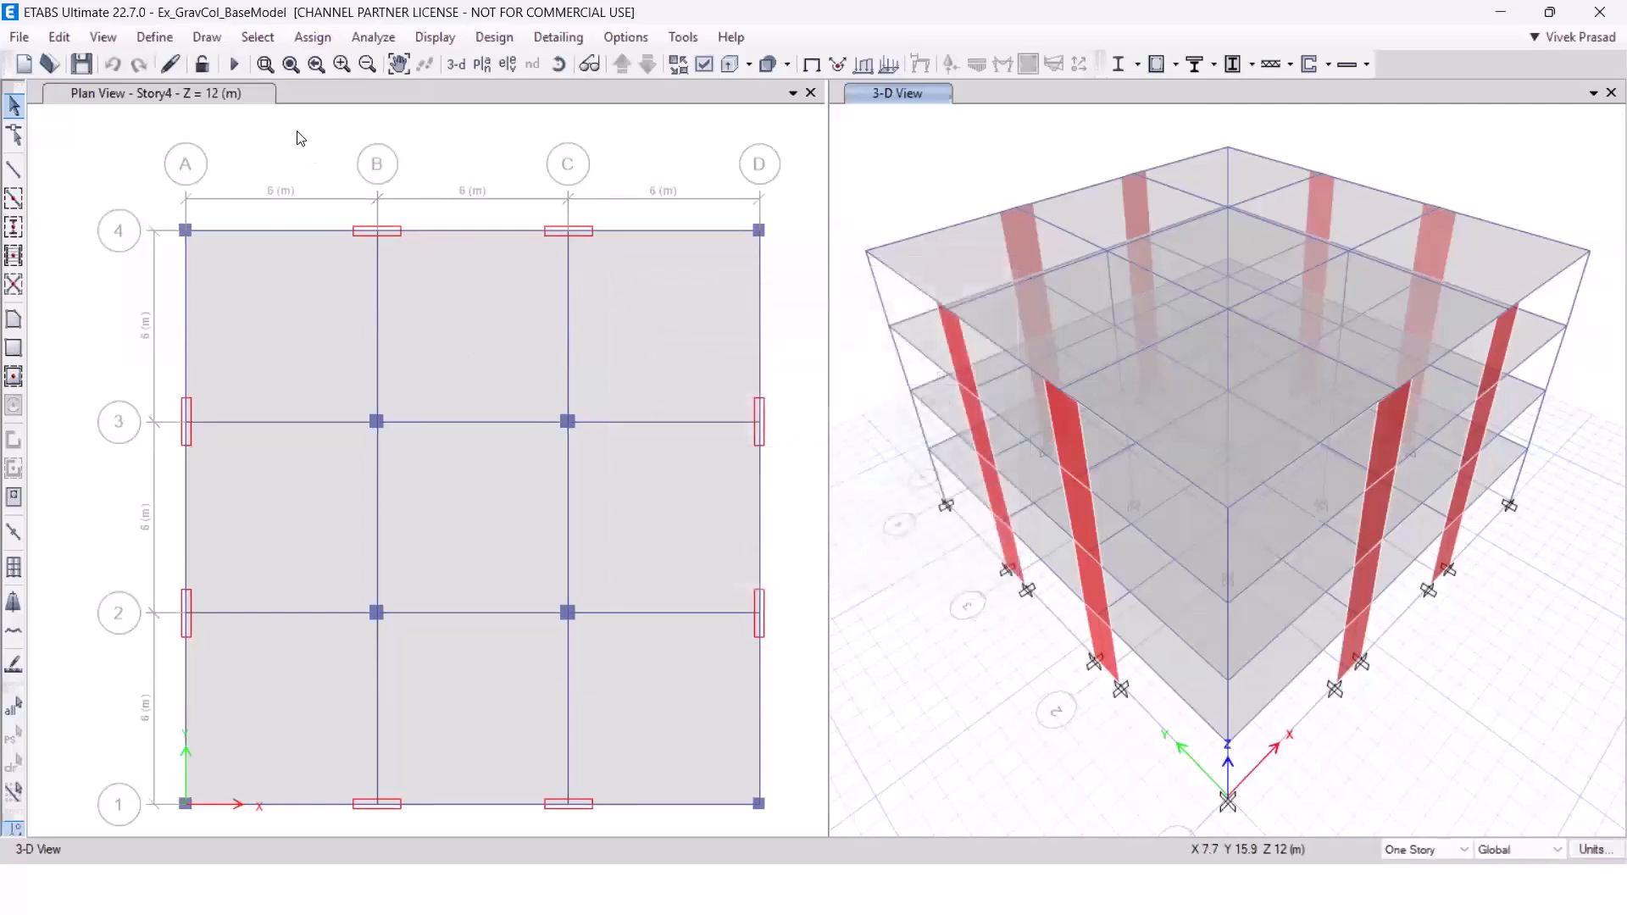
Review the EQX-Sp-US and EQY-Sp-US seismic load patterns, examining the user-defined diaphragm loads of EQX-Sp-US without changing them.
click(154, 37)
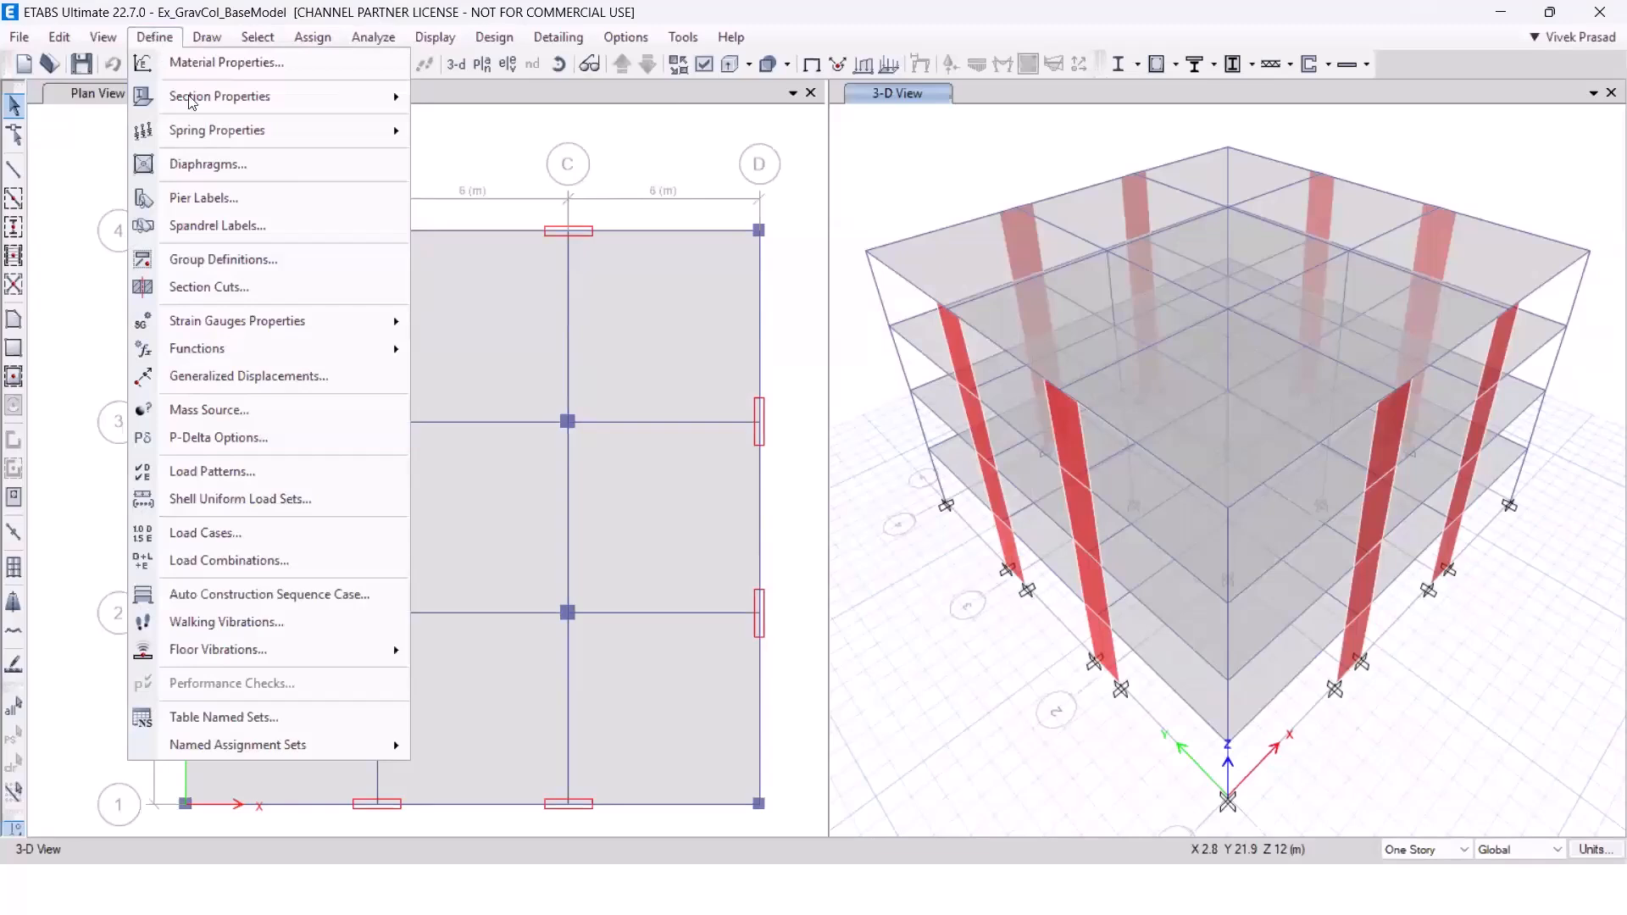
click(238, 486)
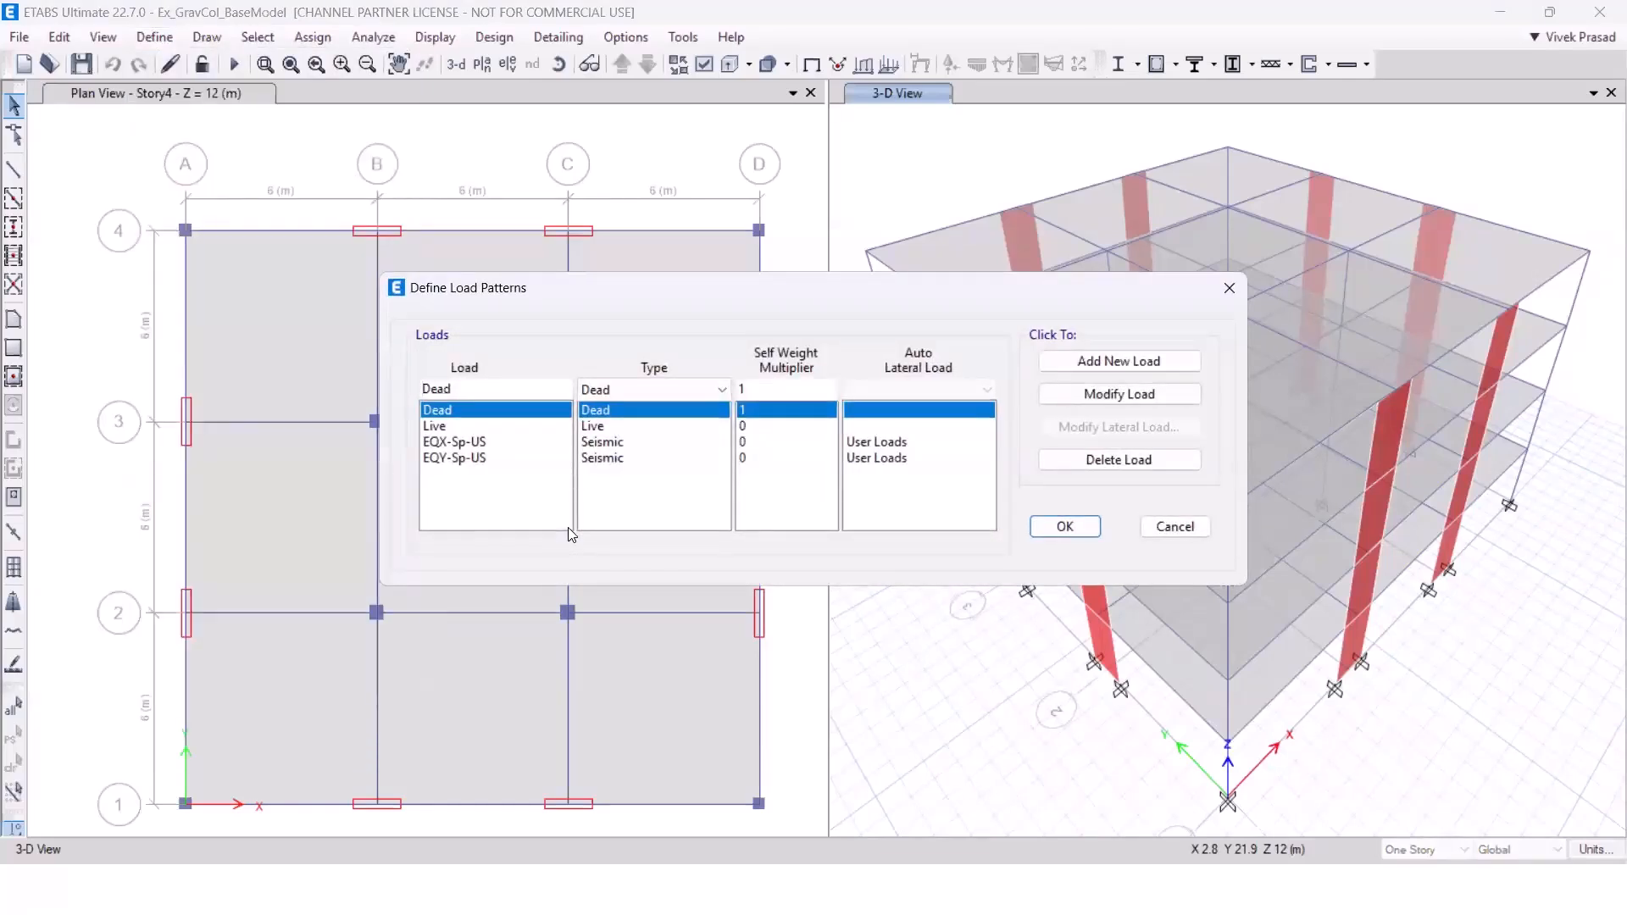
click(485, 443)
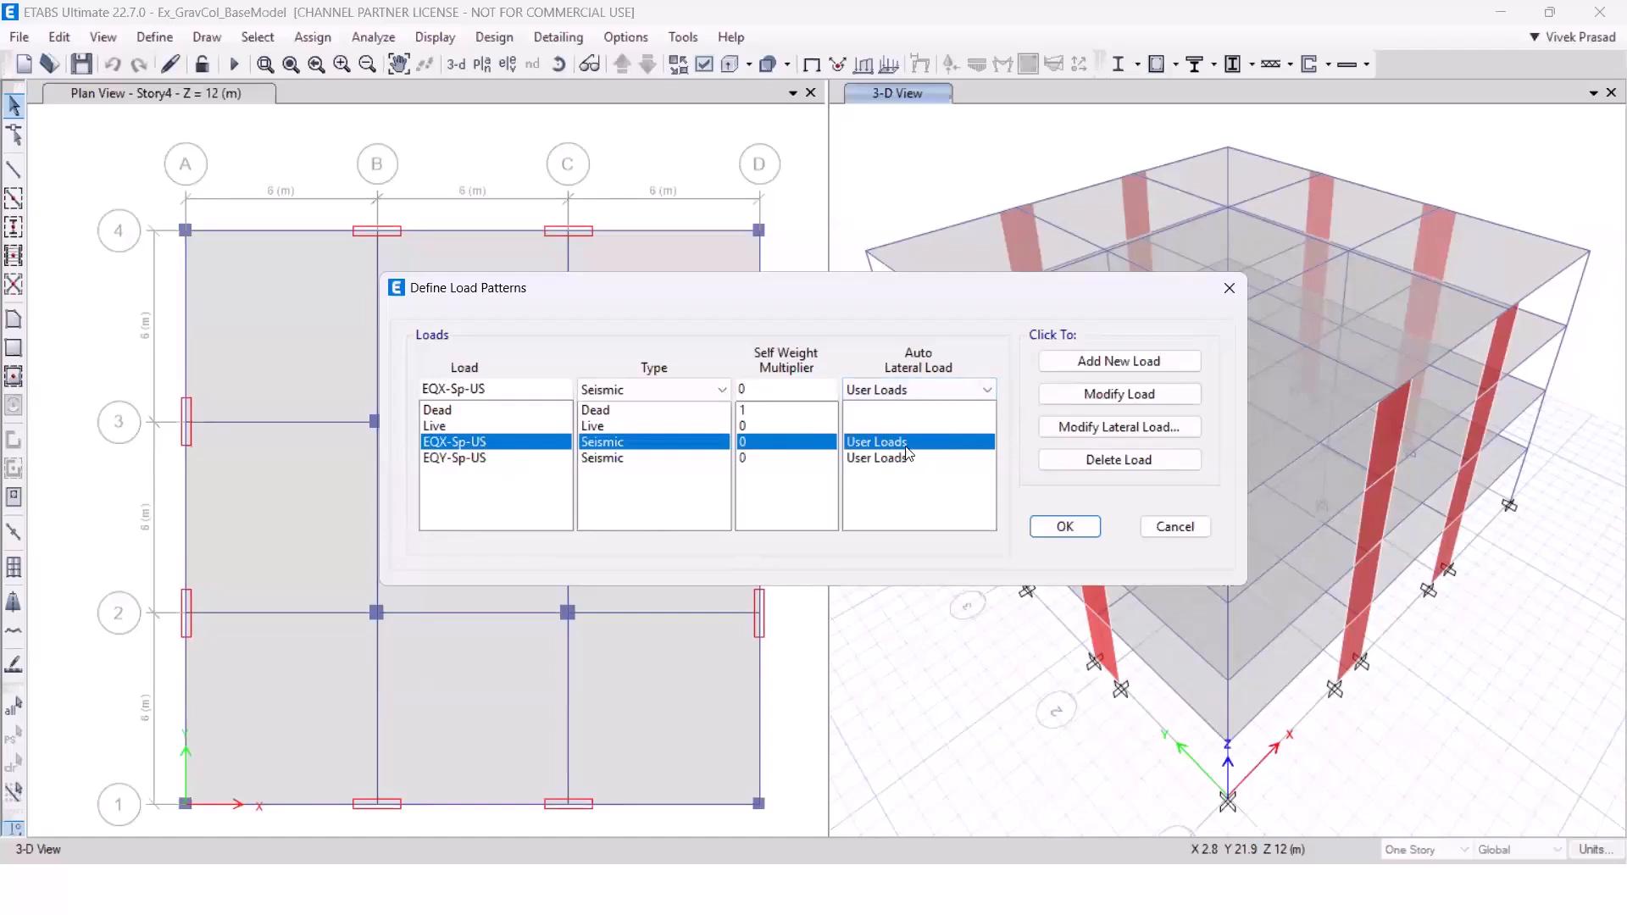
click(1190, 425)
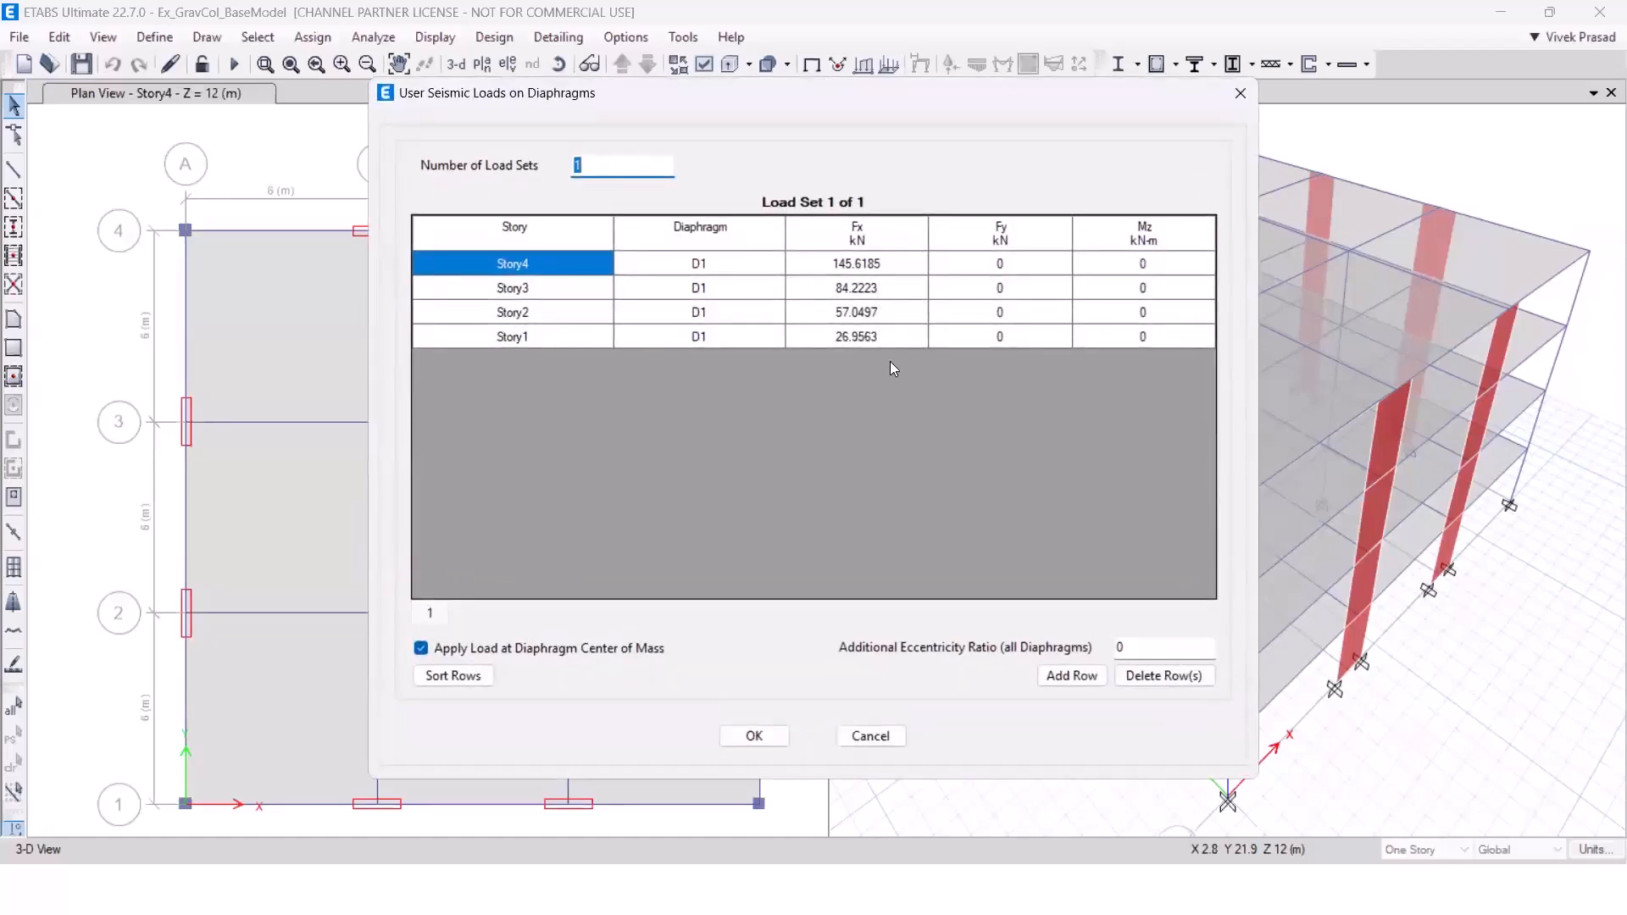
click(871, 736)
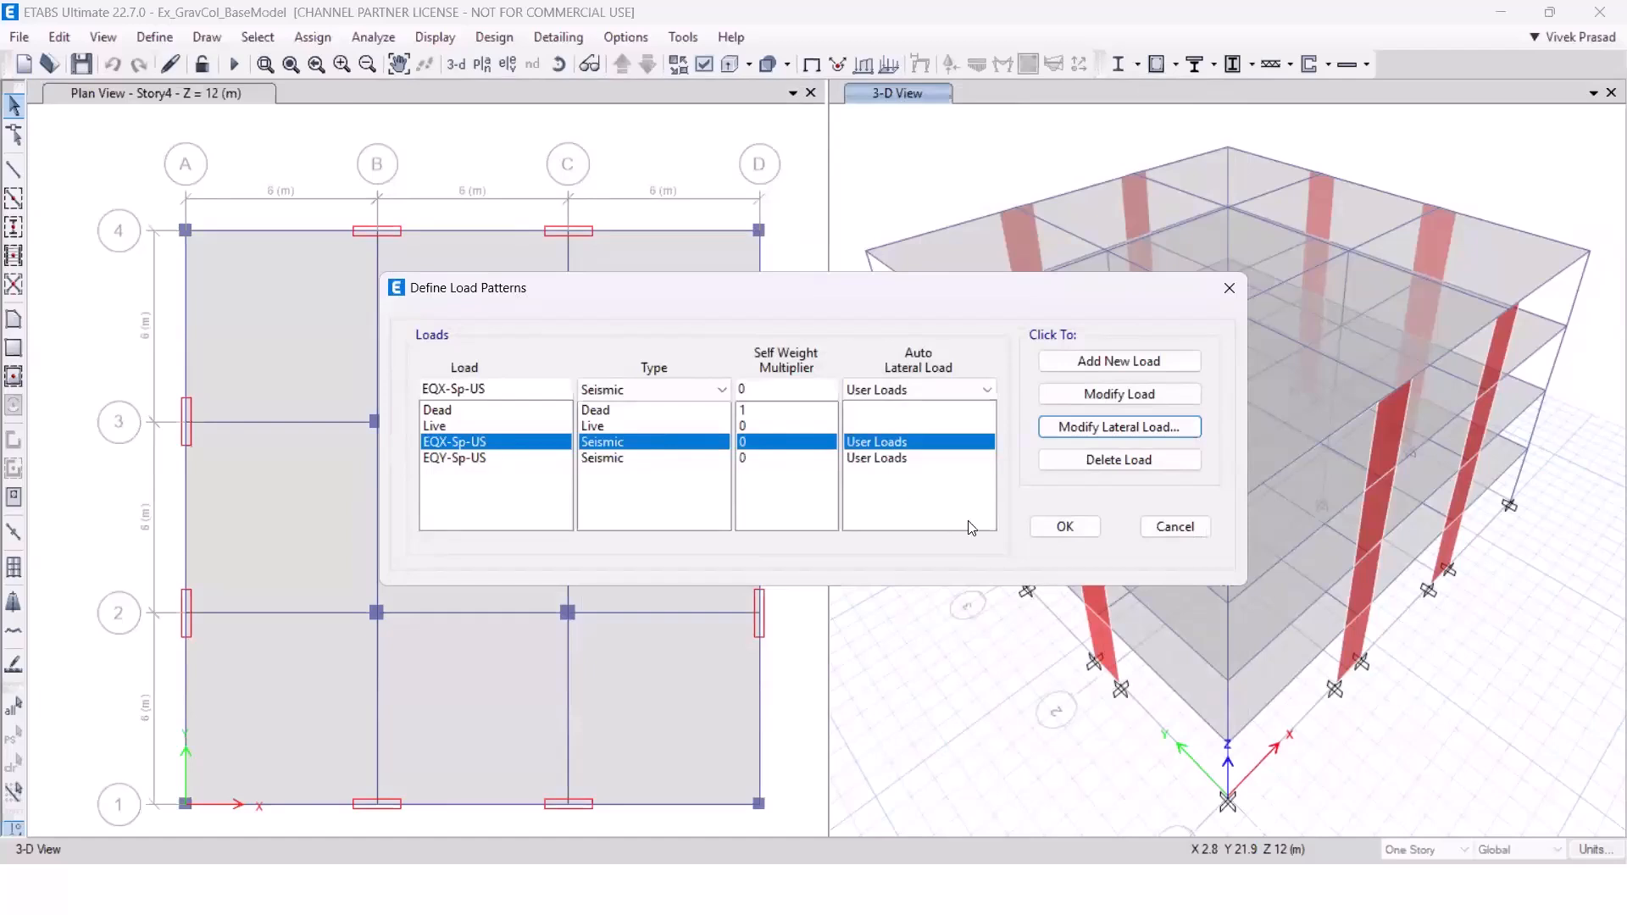
click(880, 456)
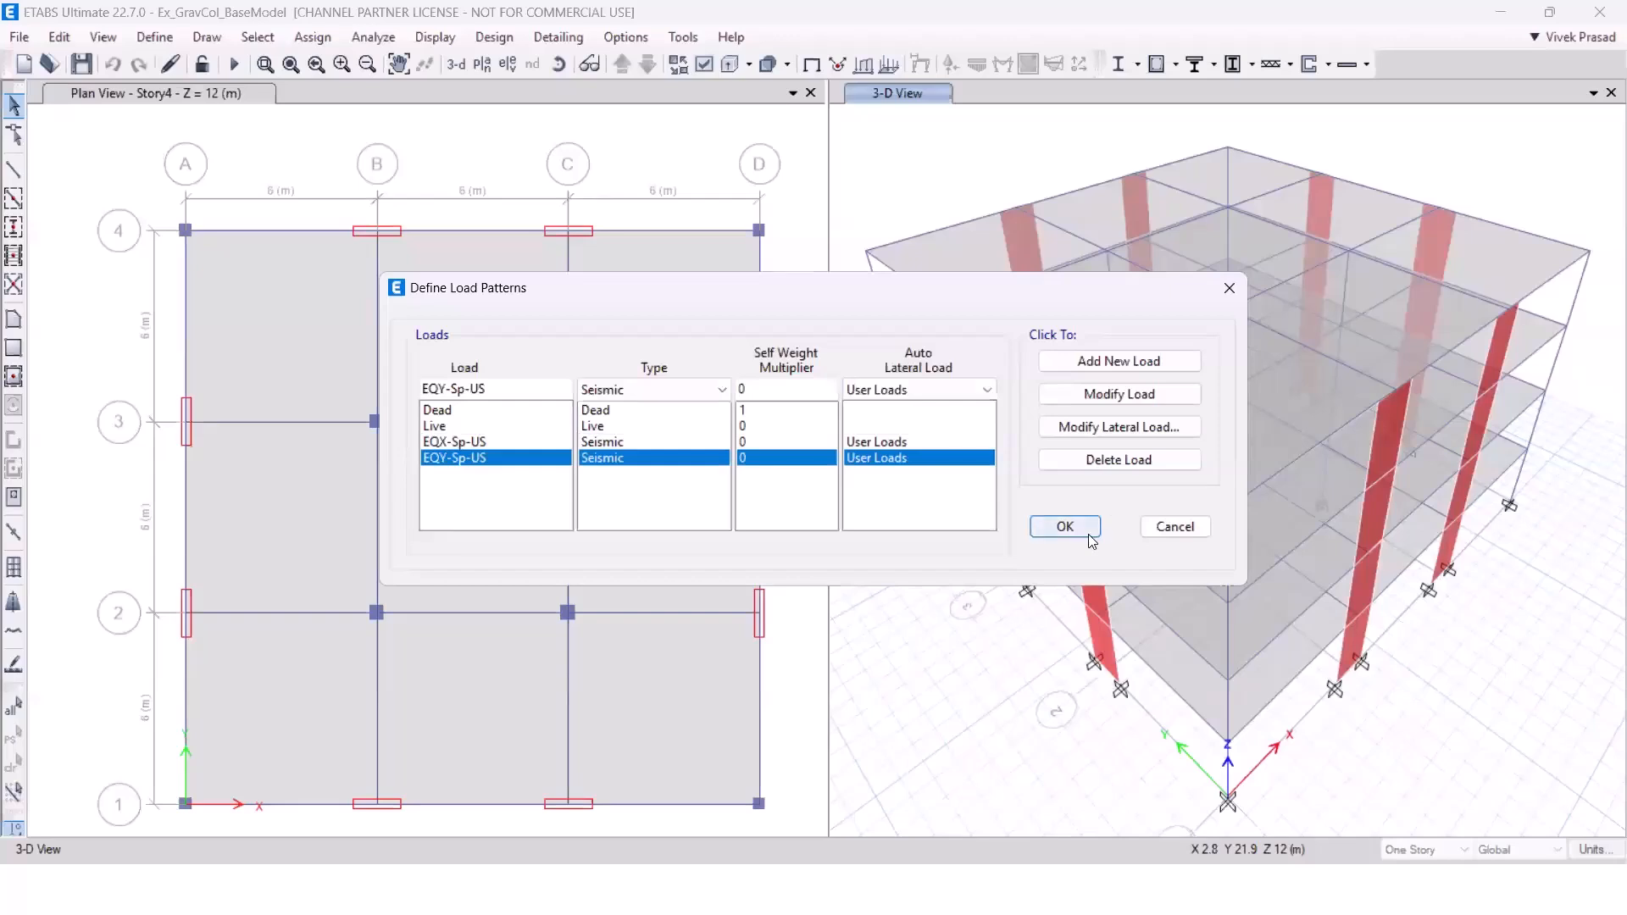
click(1153, 529)
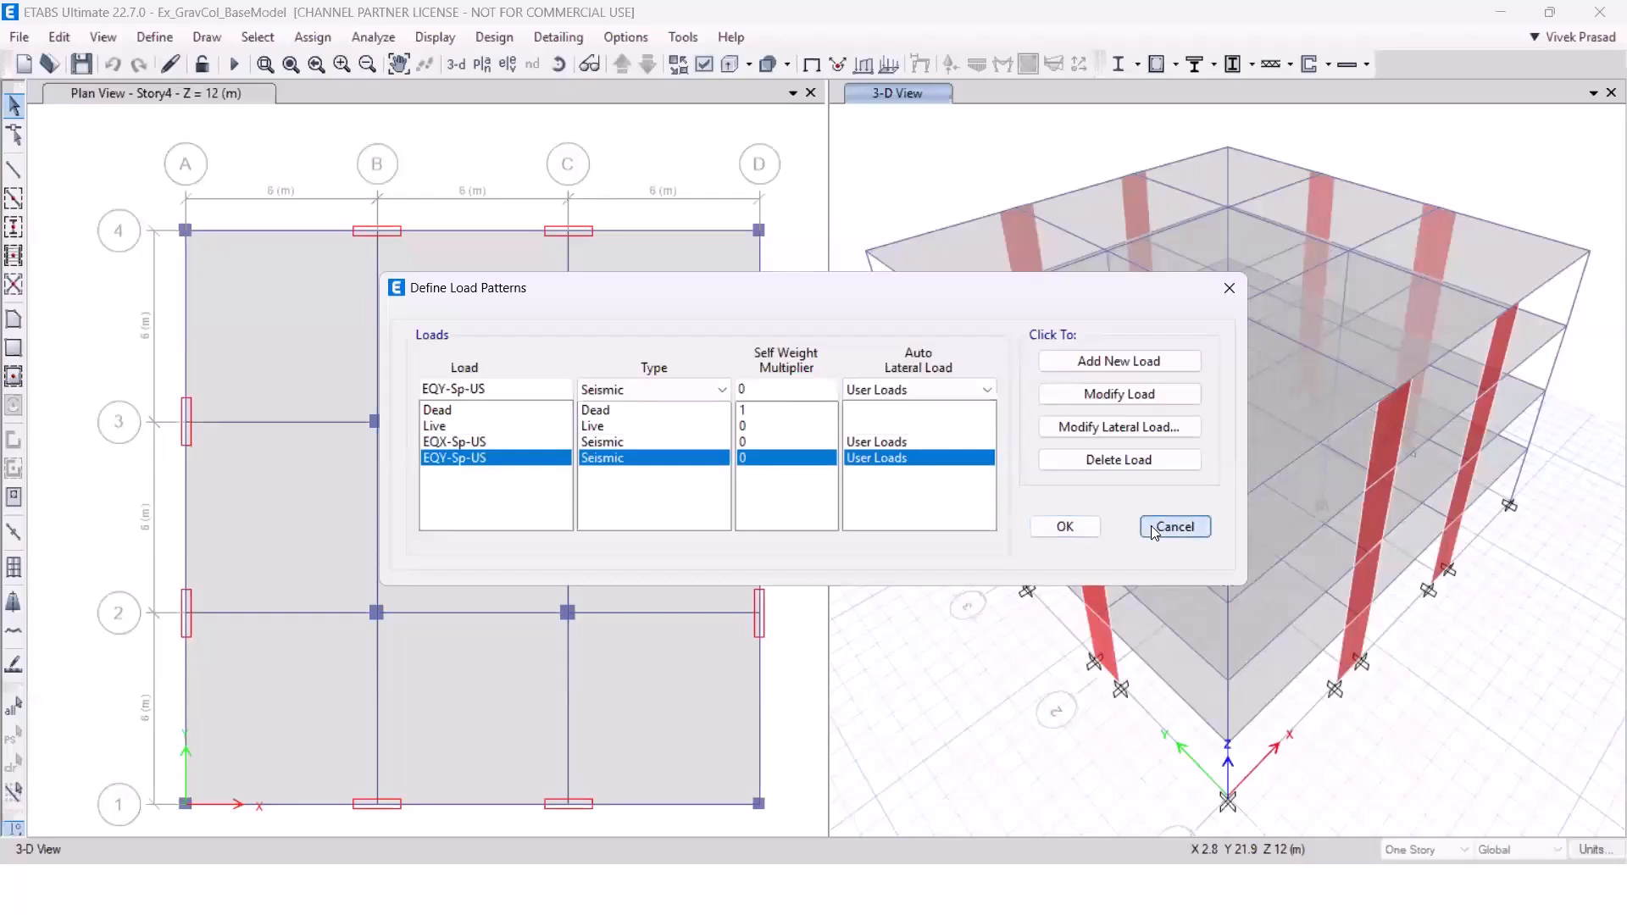
Review the load cases EQX-Sp-US, EQY-Sp-US, EQX-Sp-Scaled and EQY-Sp-Scaled without editing them.
click(149, 38)
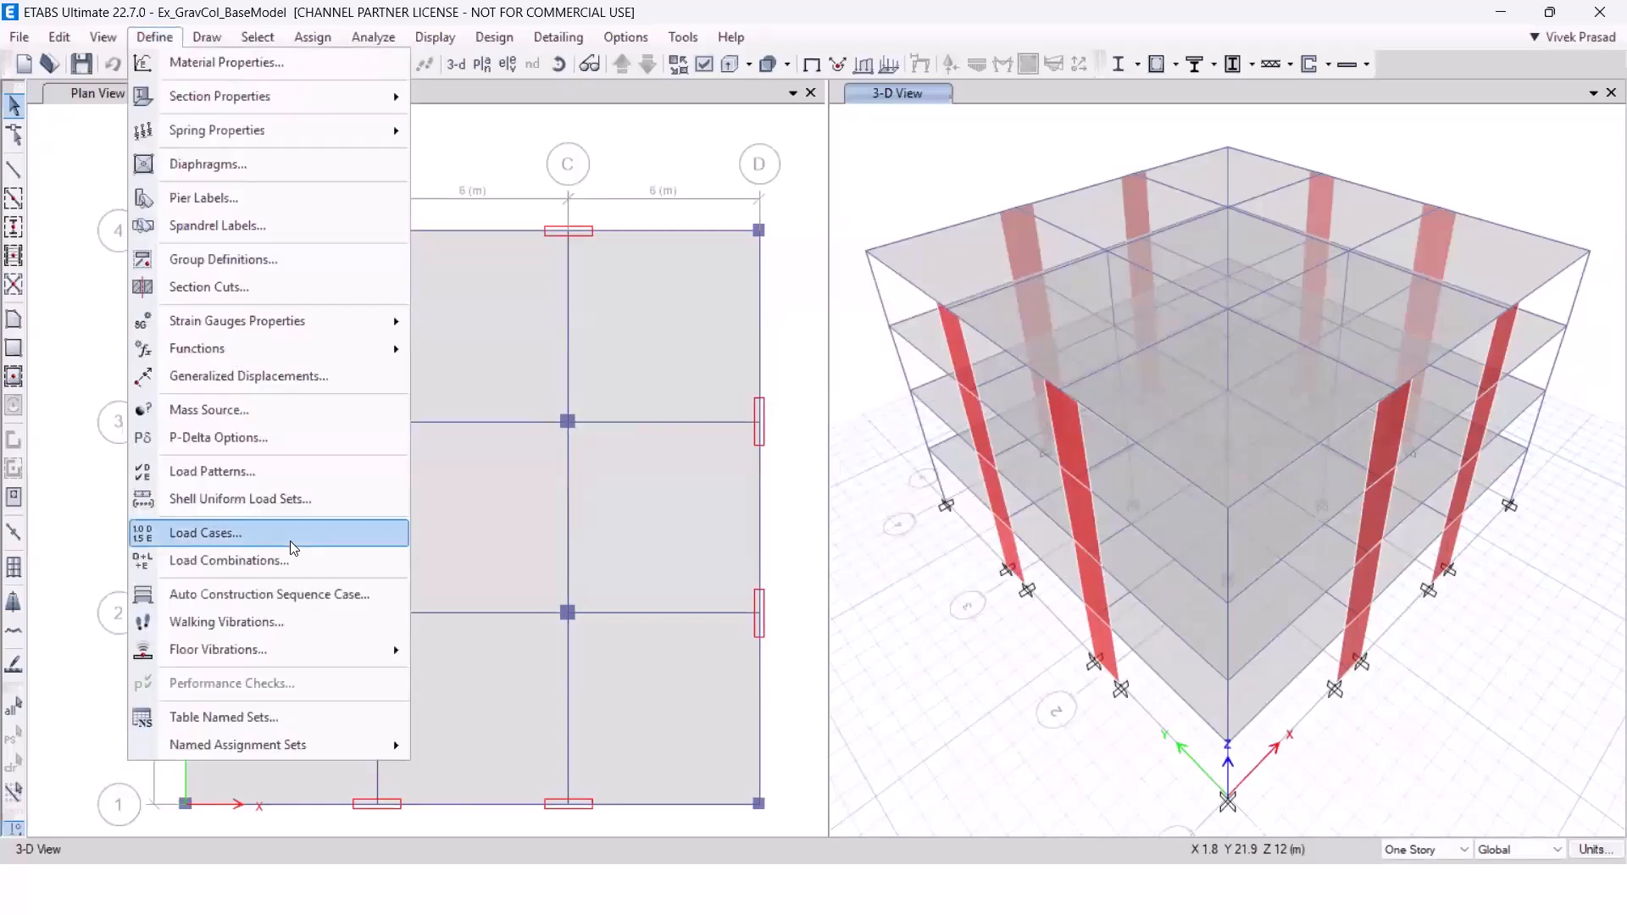
click(372, 530)
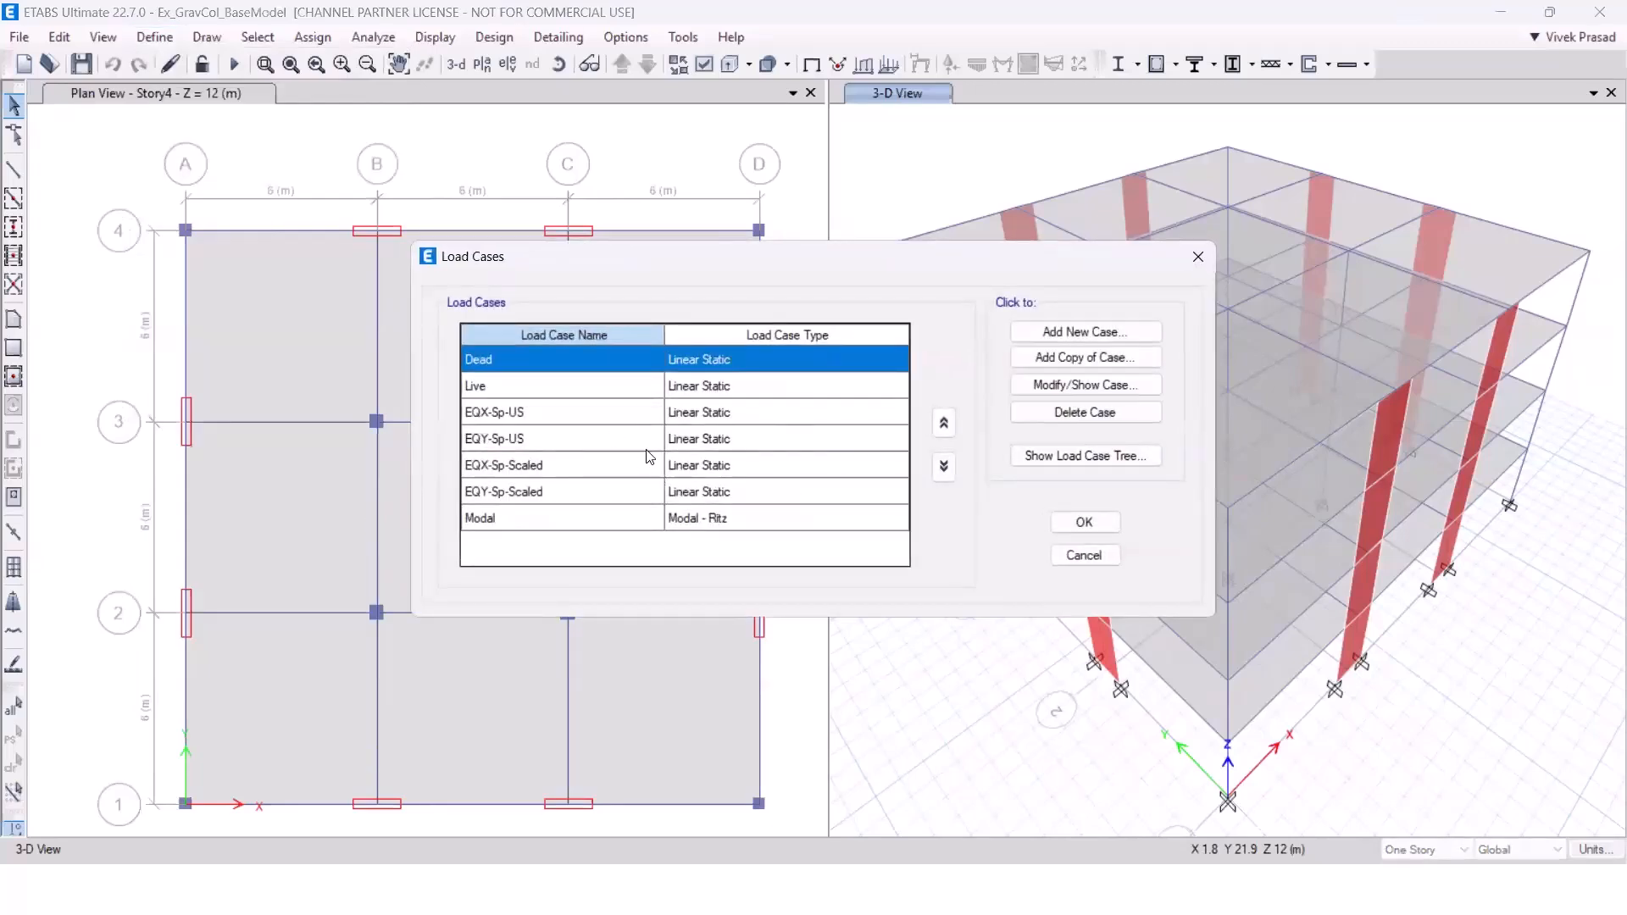
click(516, 417)
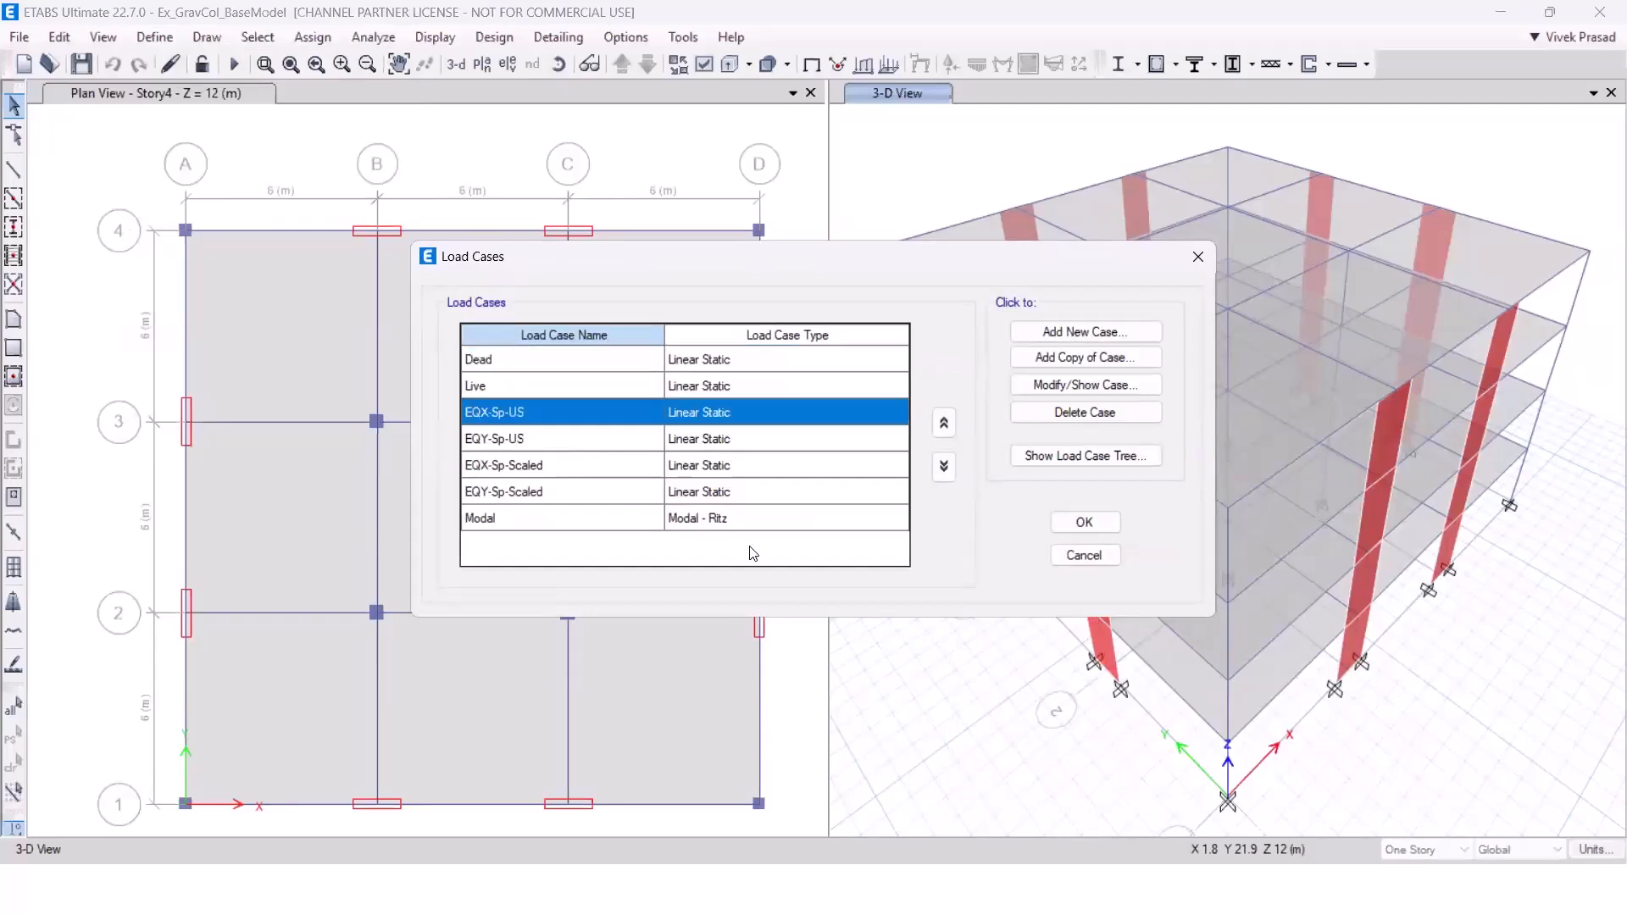
click(524, 439)
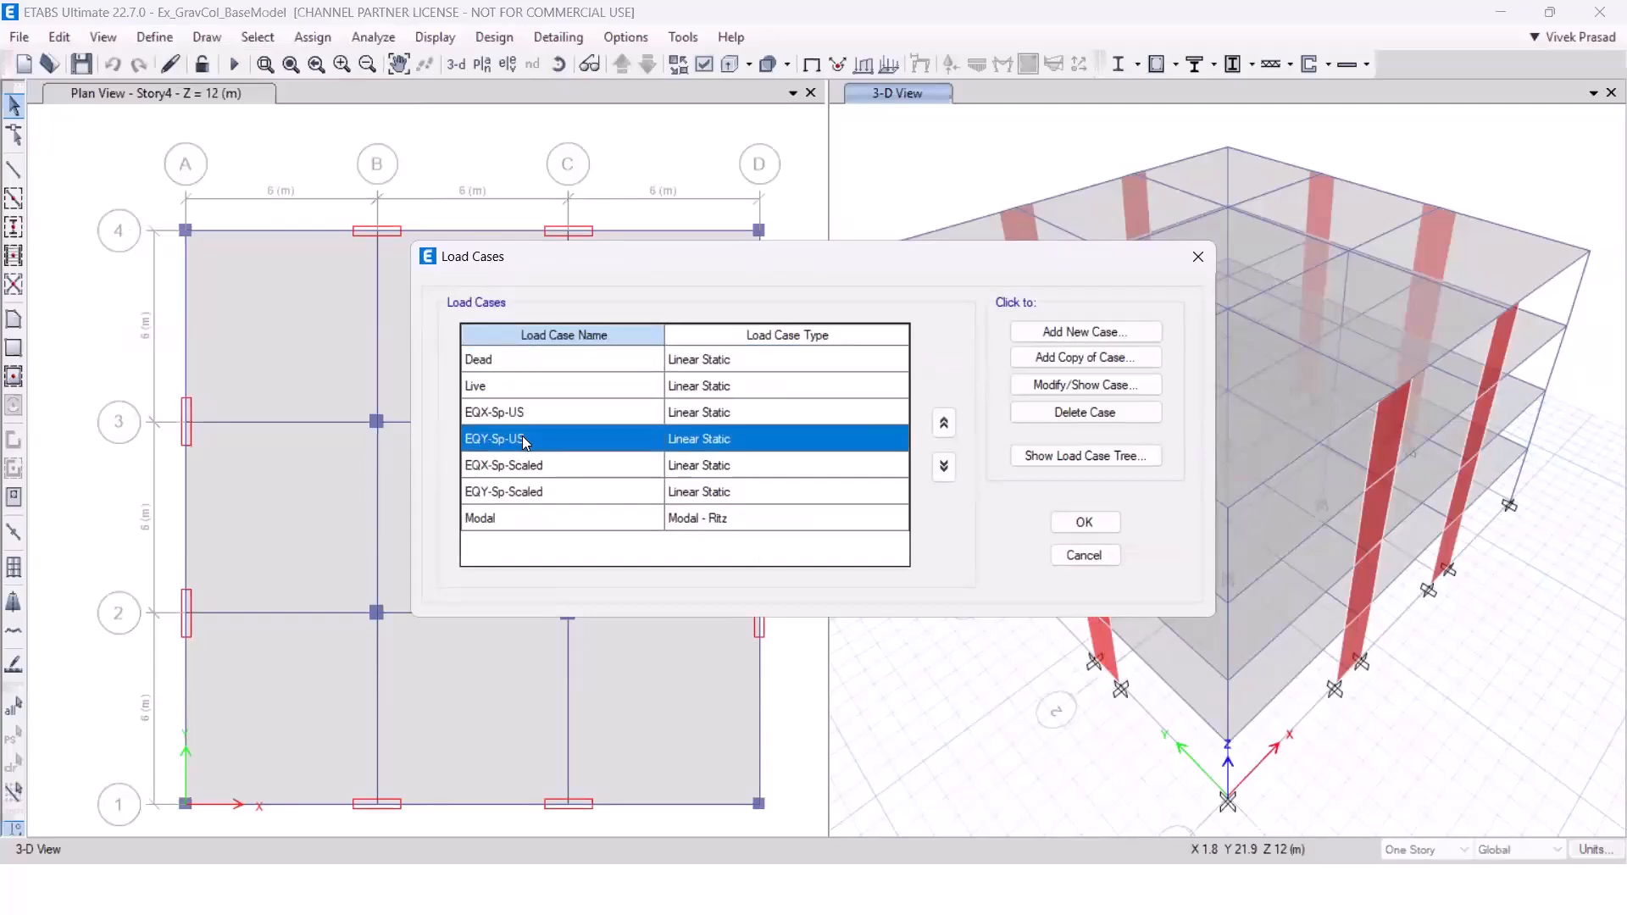
click(566, 471)
click(570, 494)
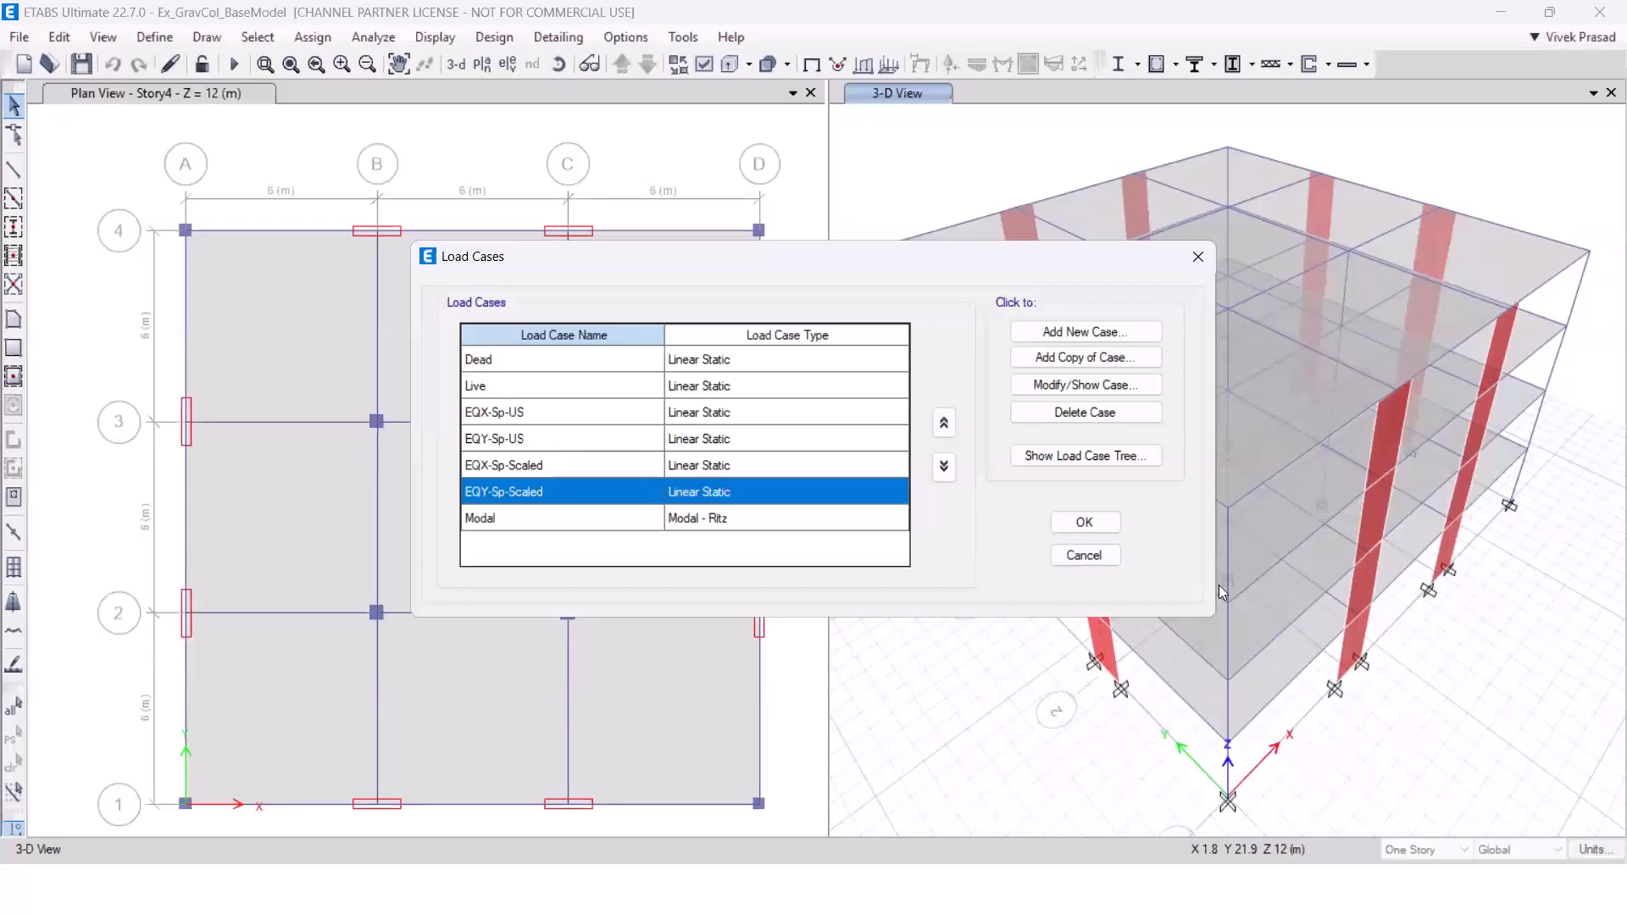
click(1084, 555)
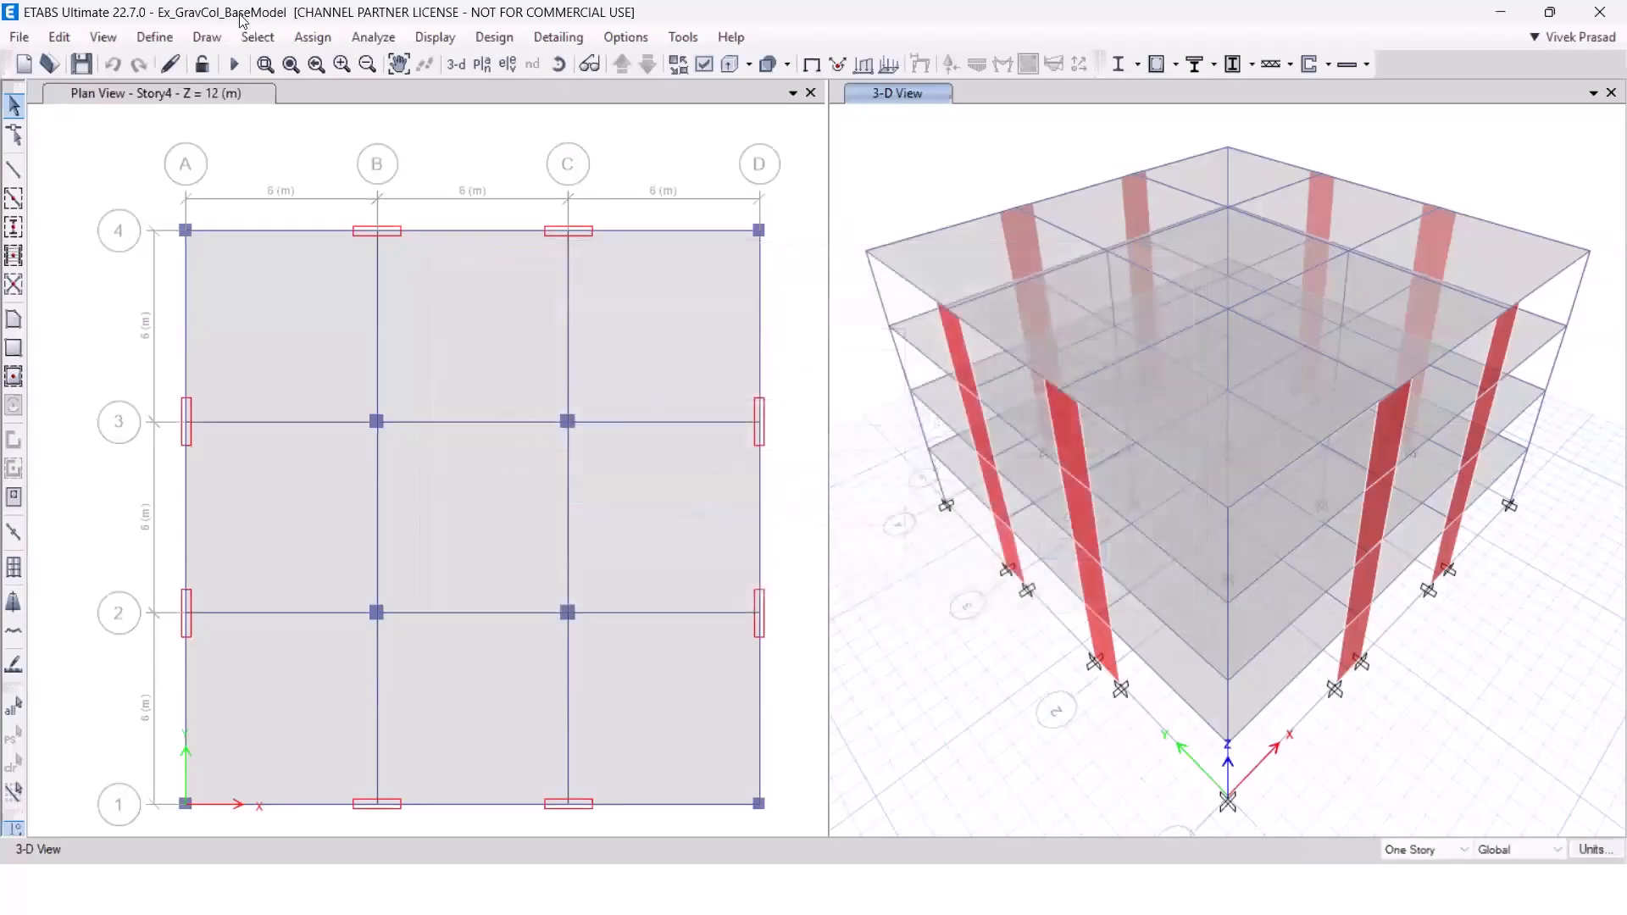
click(155, 37)
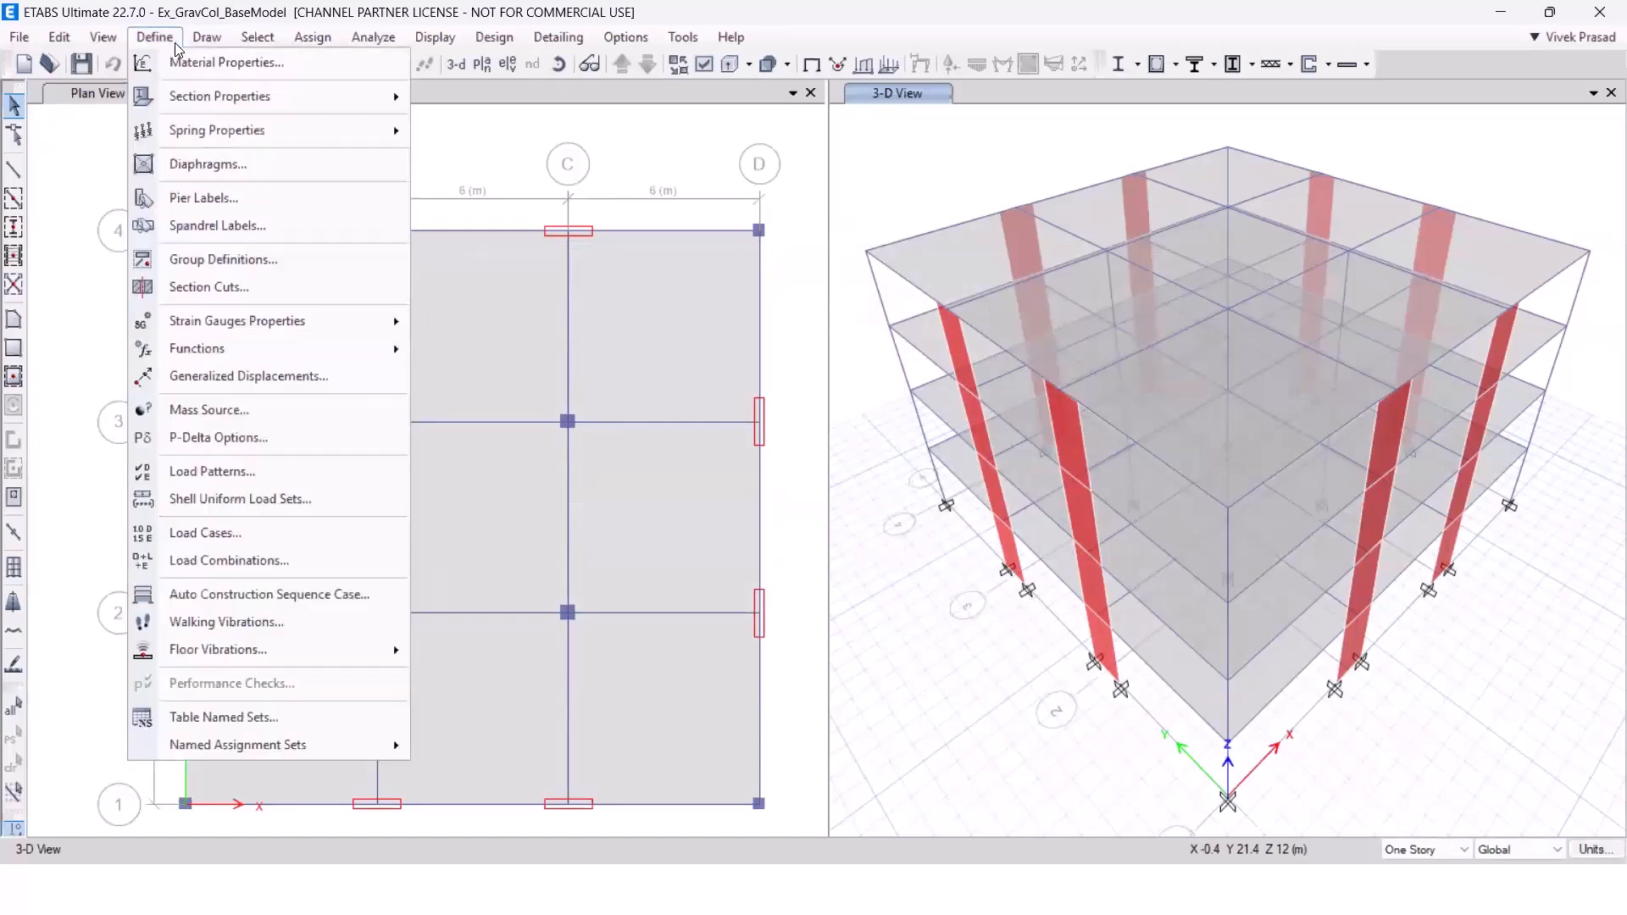
click(176, 44)
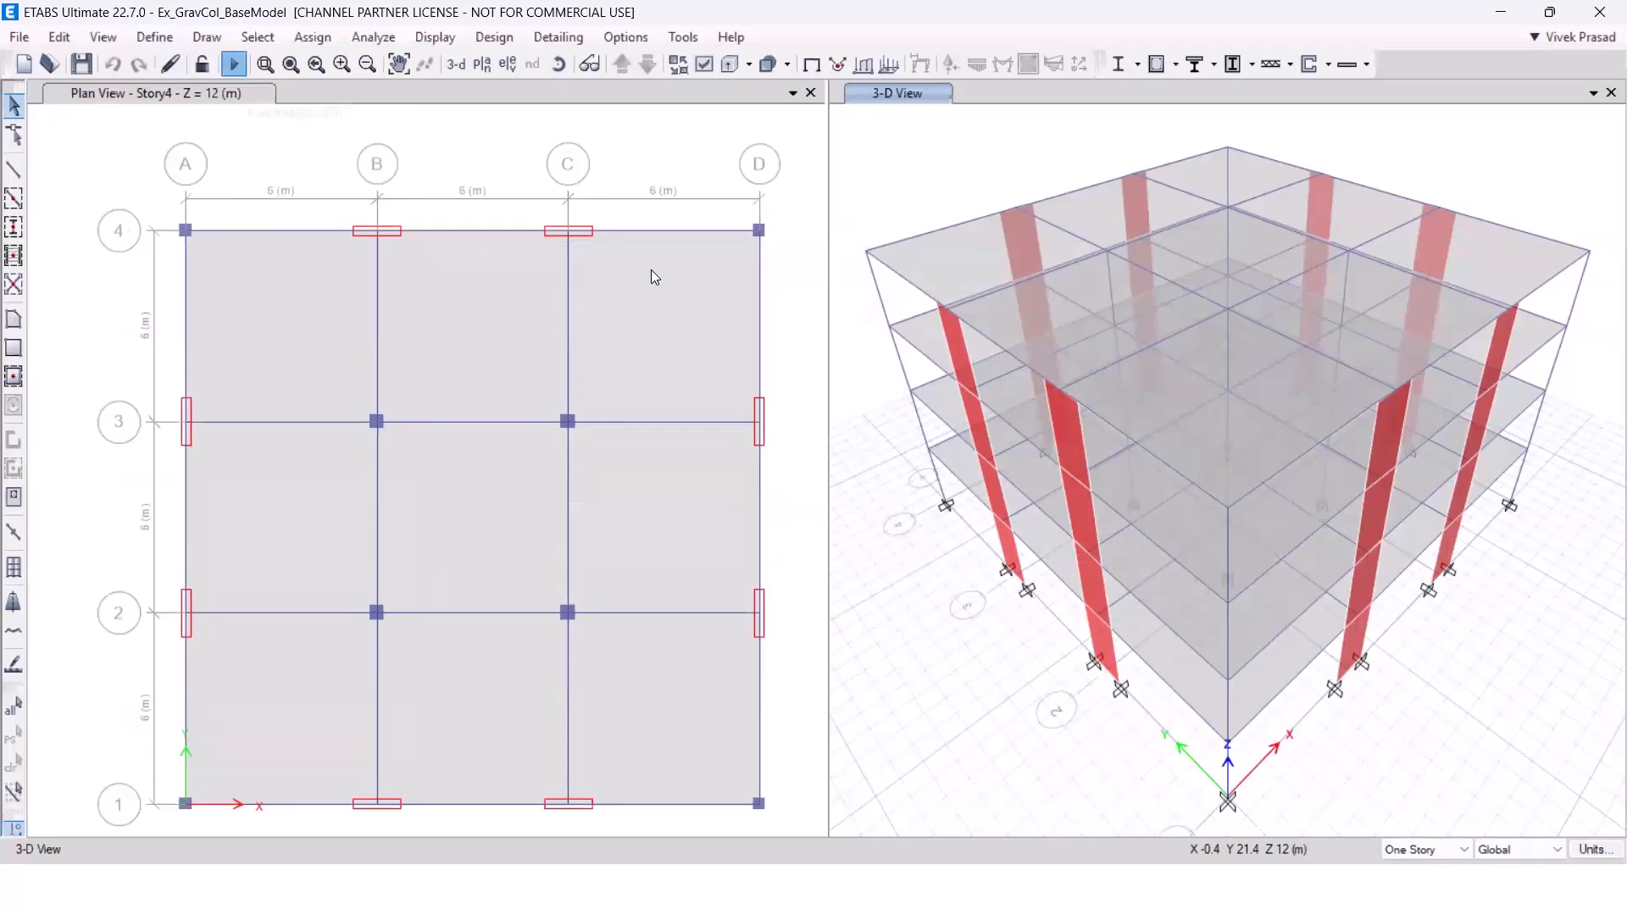
Run the structural analysis and the concrete frame design of the model.
key(F5)
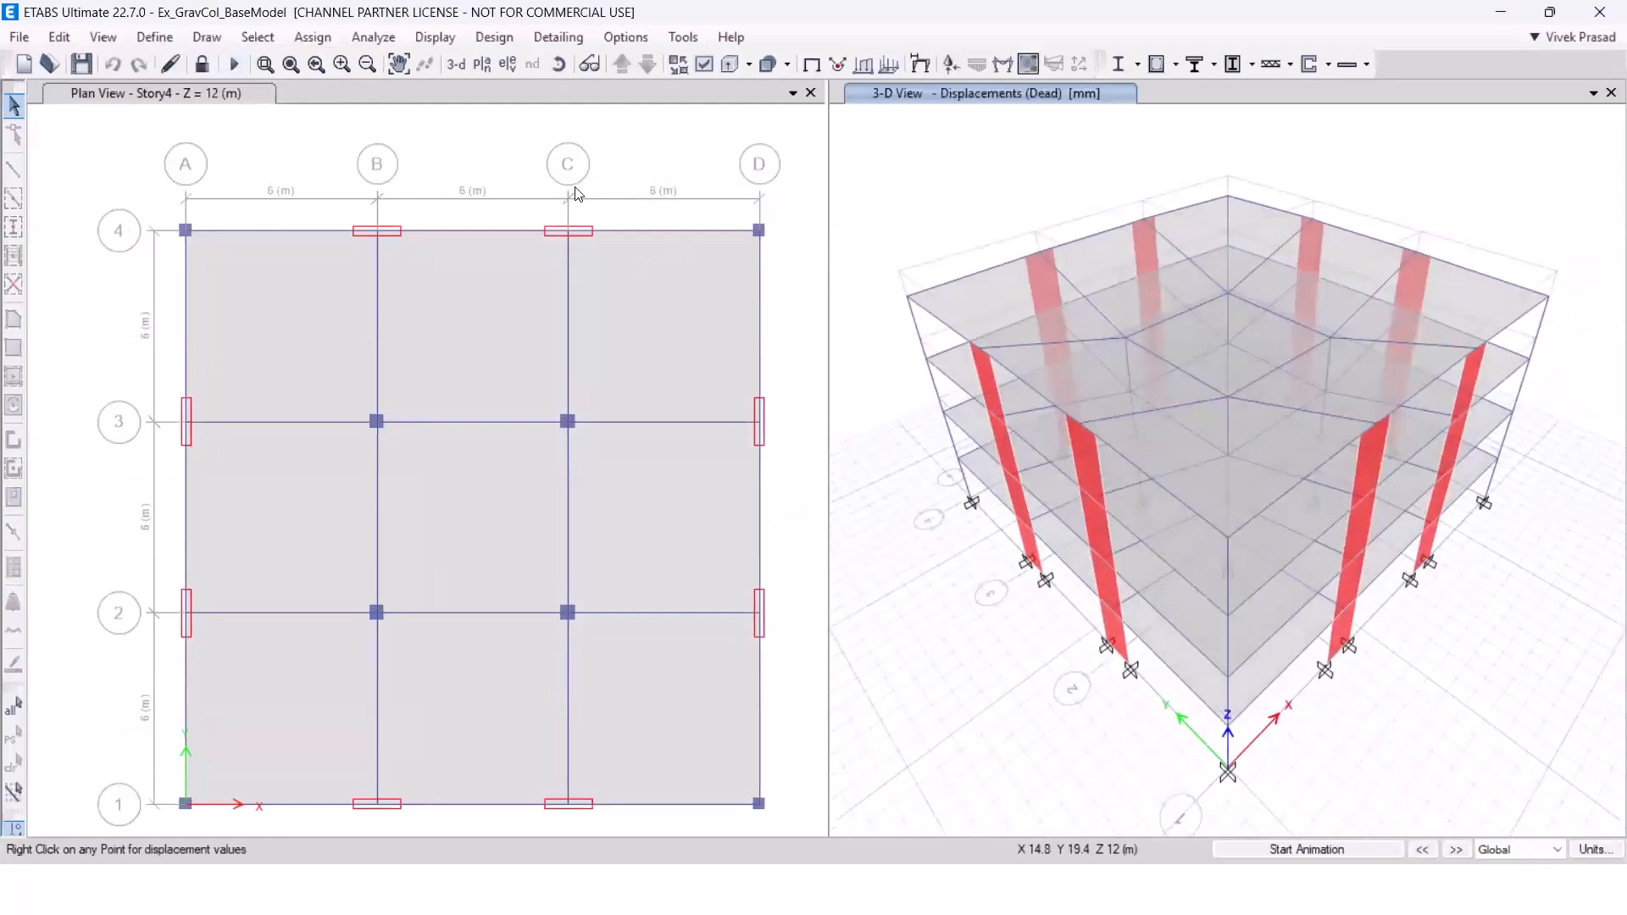
click(1158, 64)
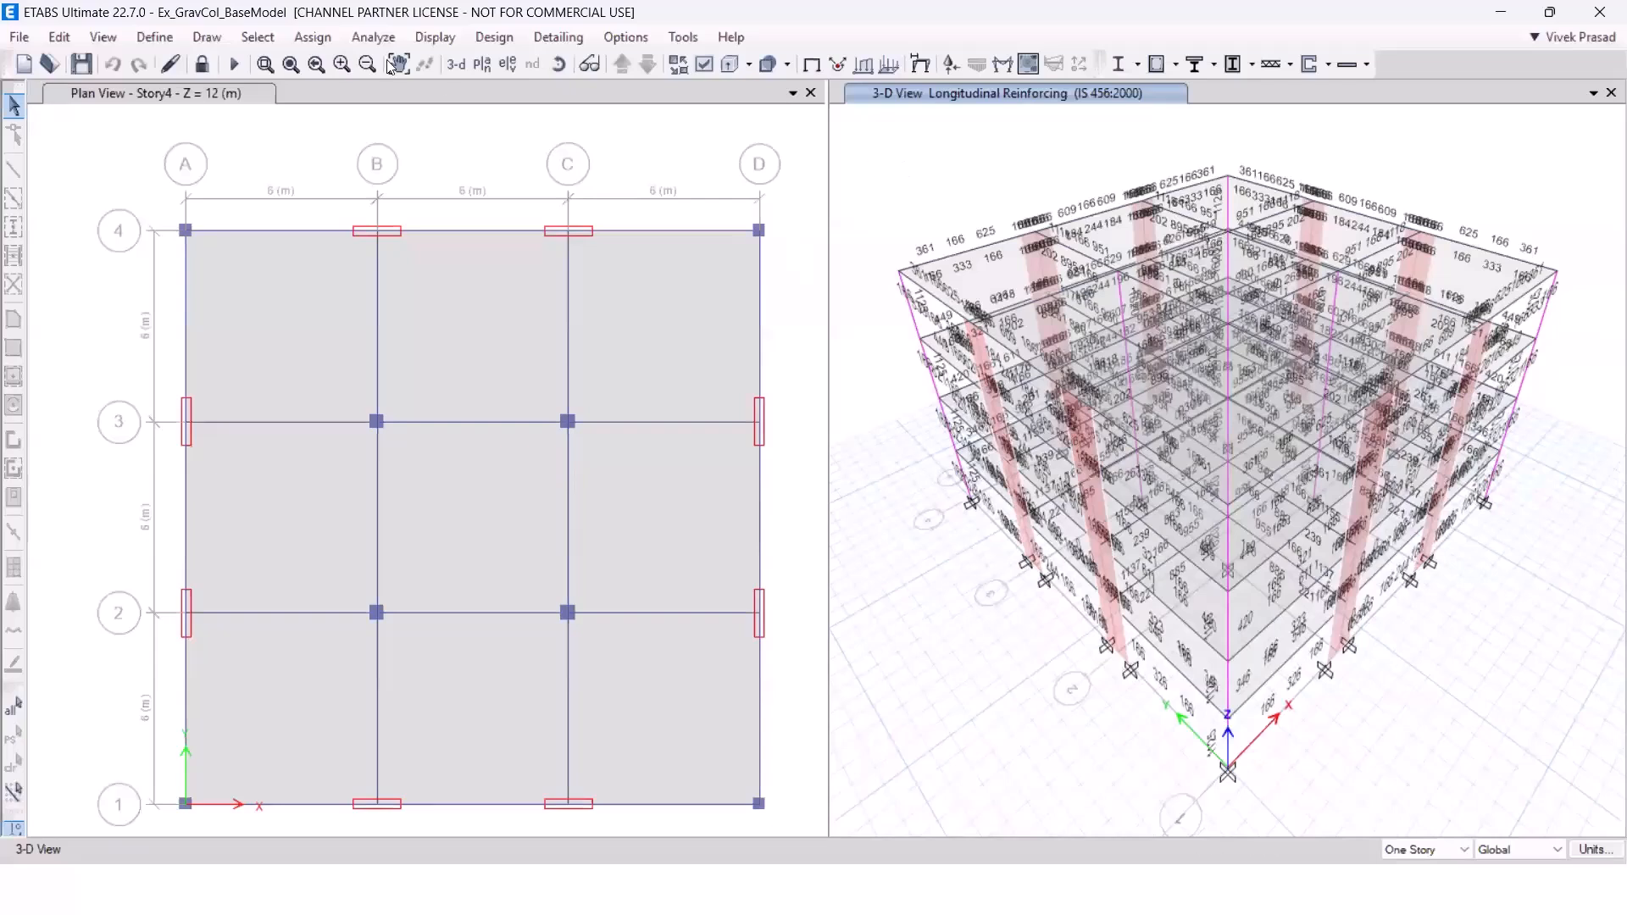
Display the 3-D deformed shape for the EQX-Sp-US load case and inspect the displacement at a roof corner joint.
click(425, 36)
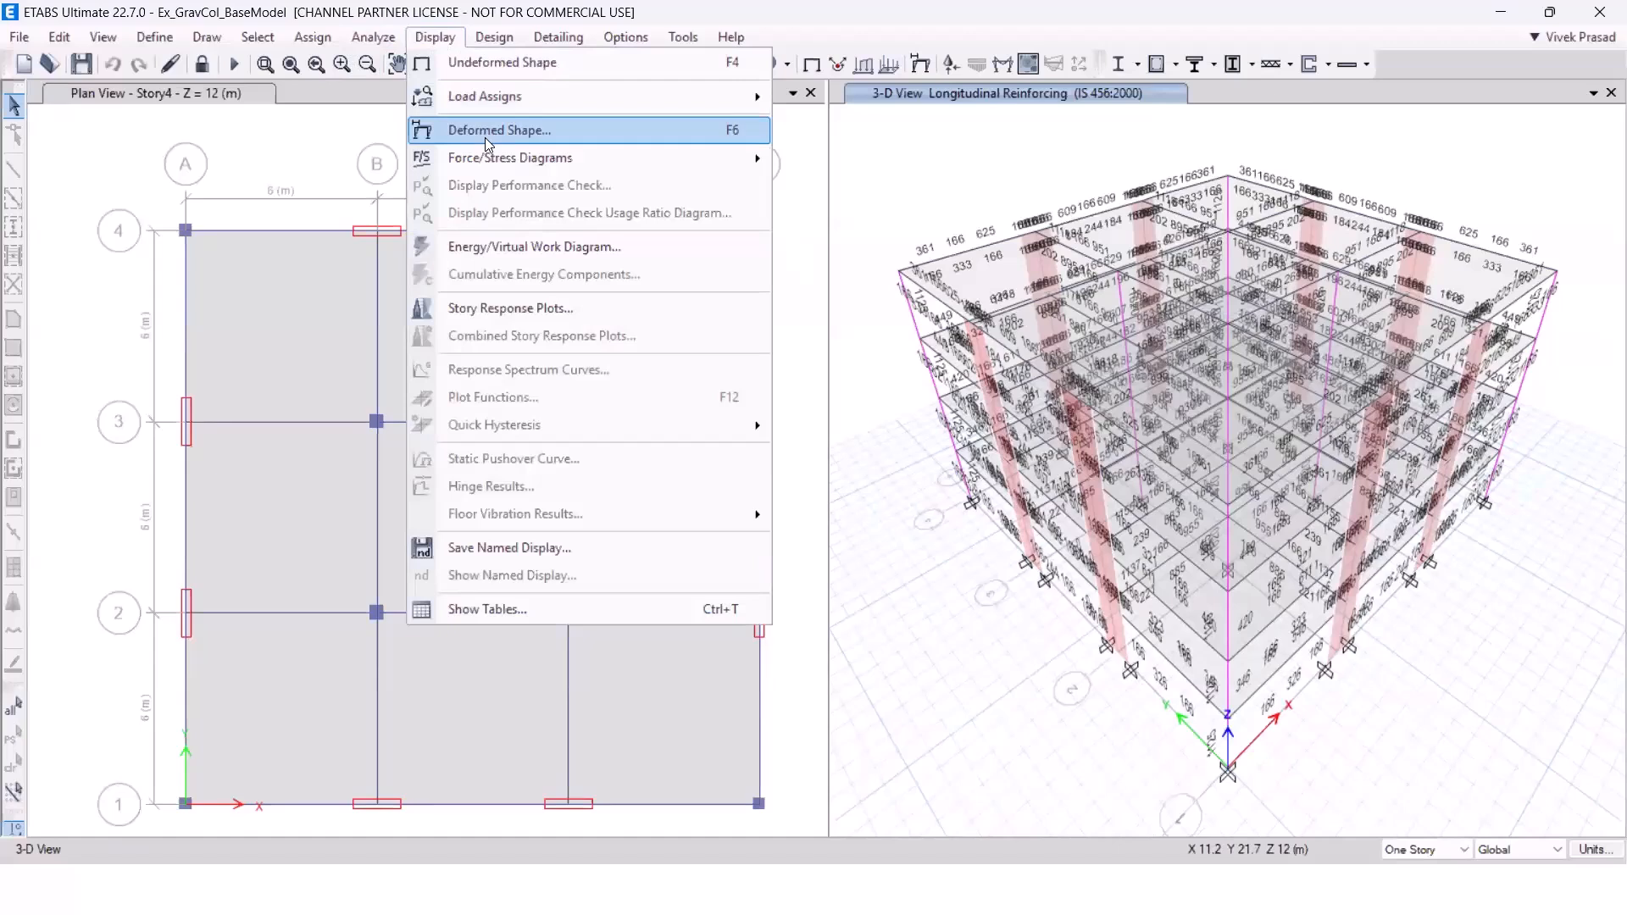
click(729, 131)
click(724, 153)
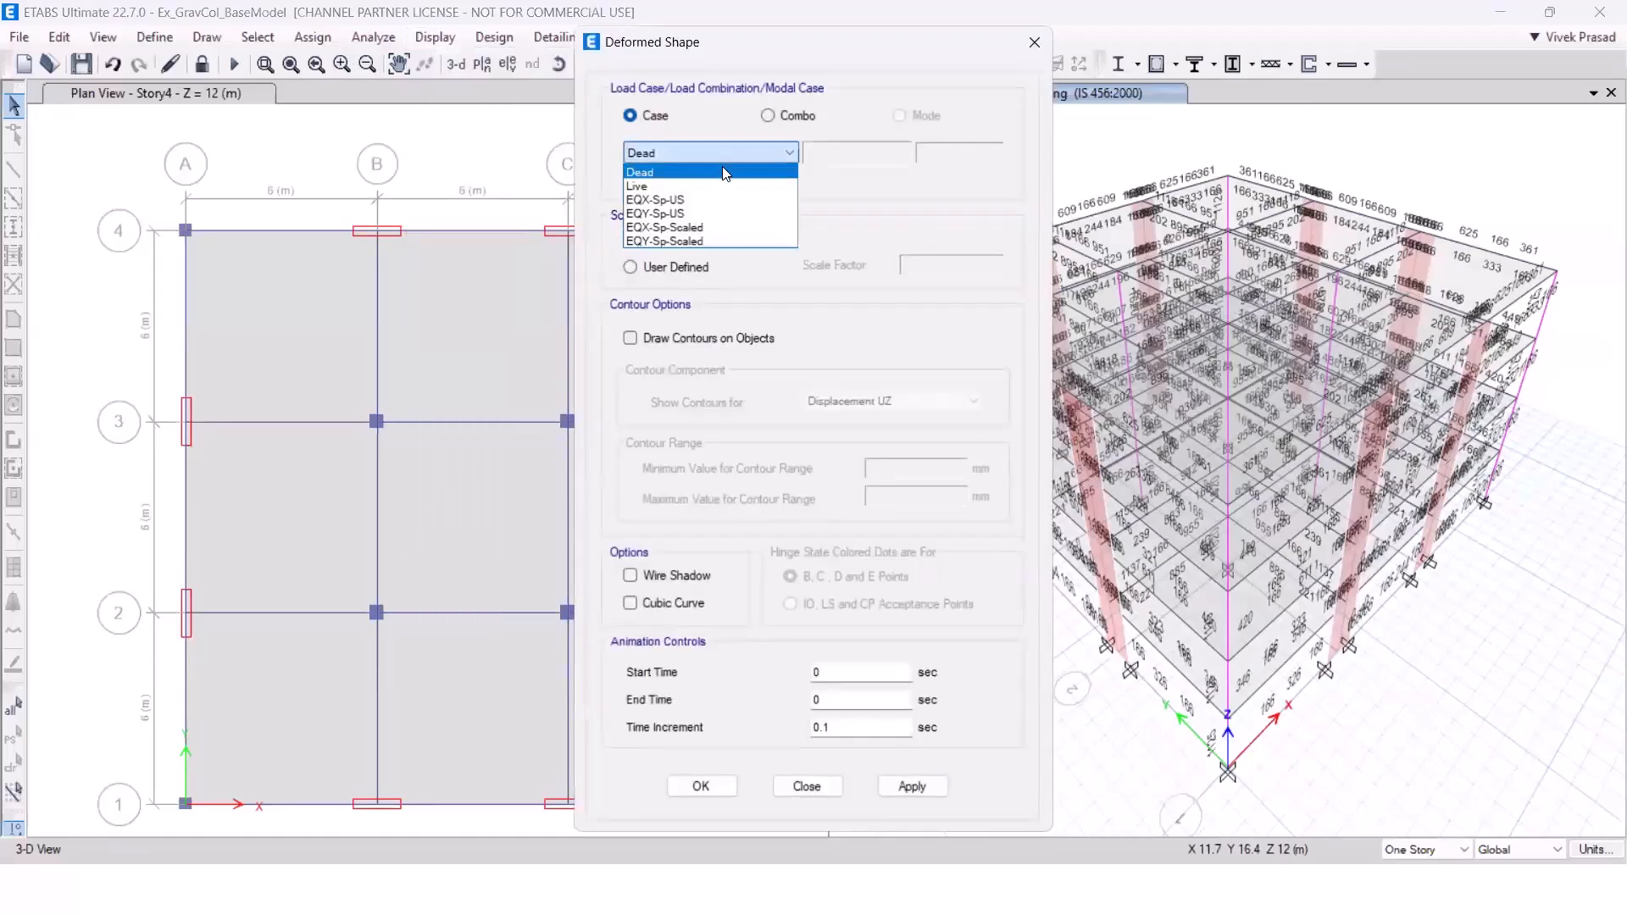
click(725, 199)
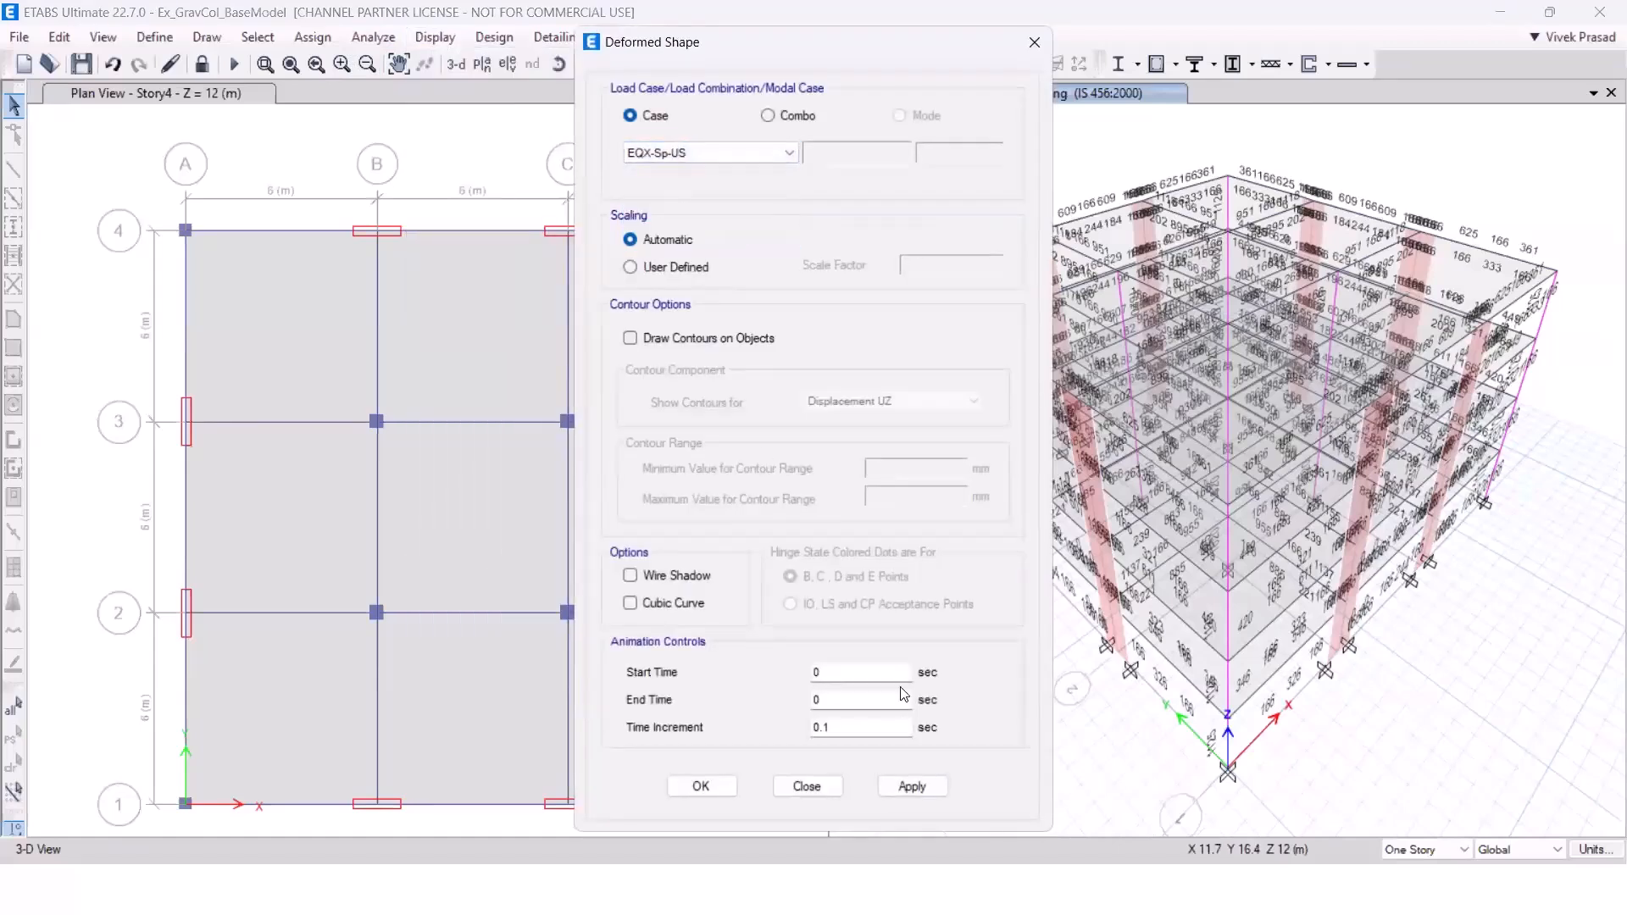
click(929, 786)
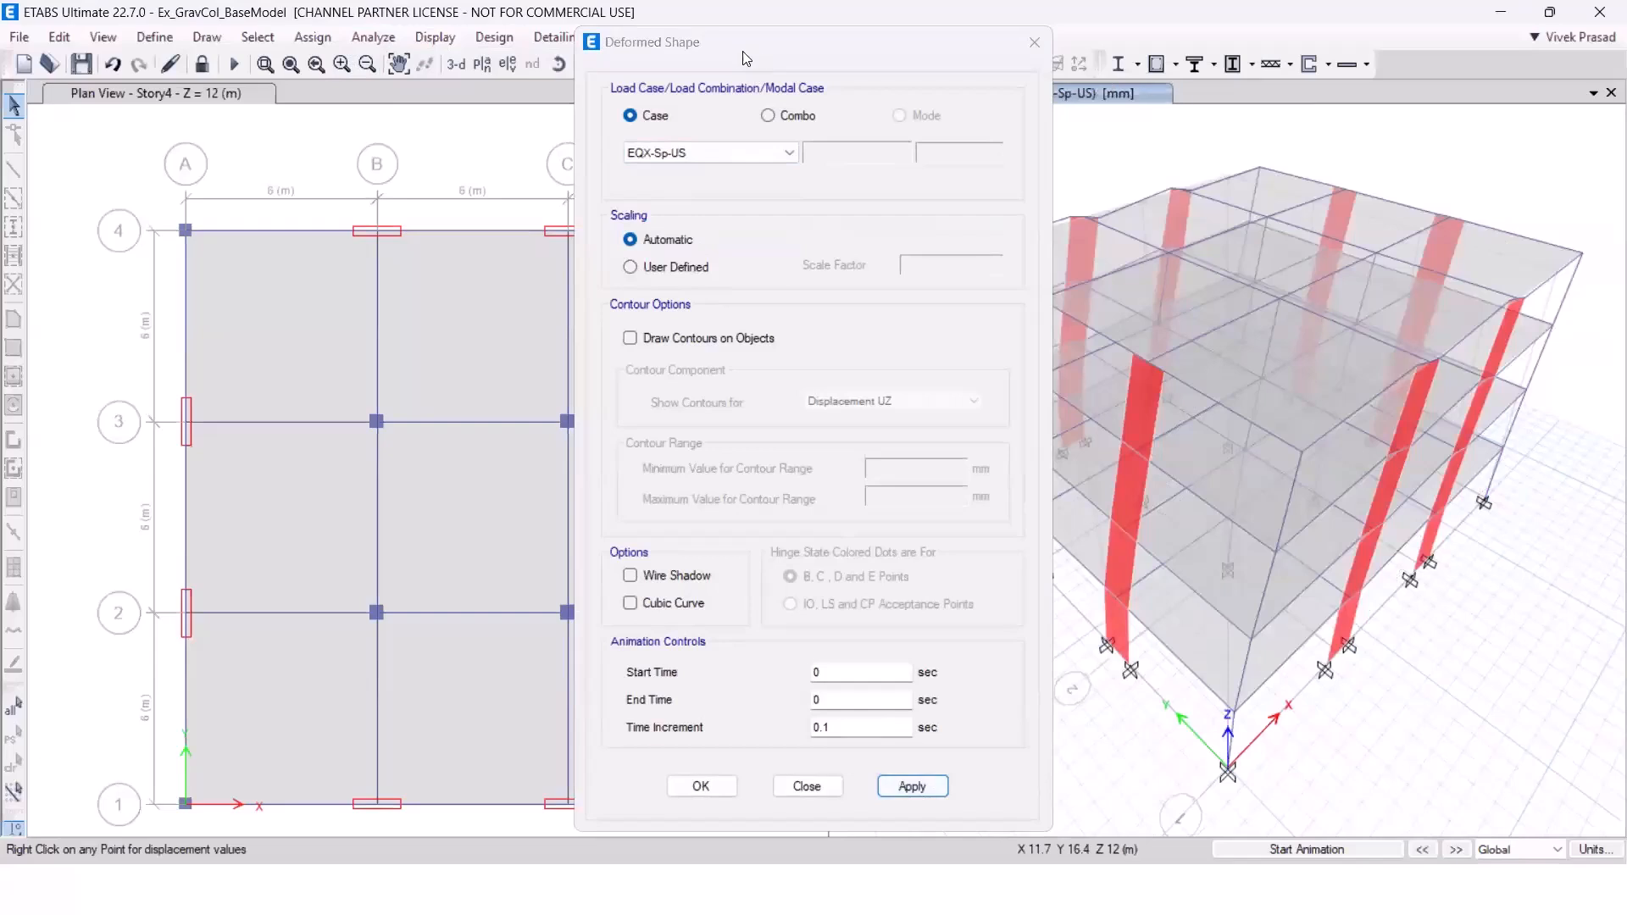
drag(677, 43, 513, 61)
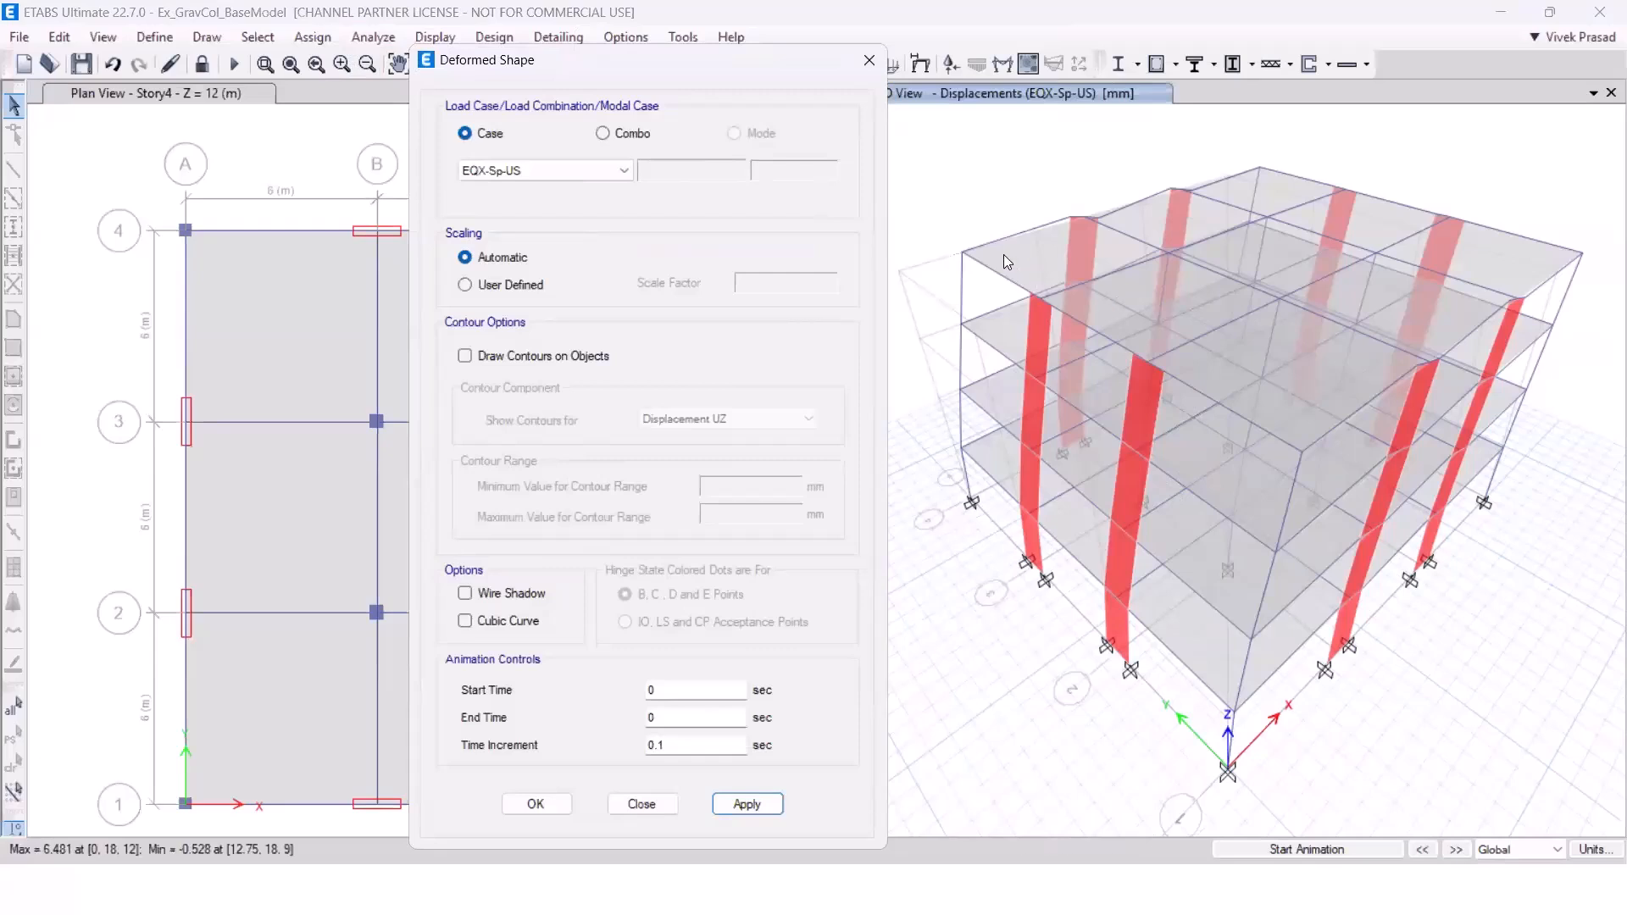
mouse_move(967, 255)
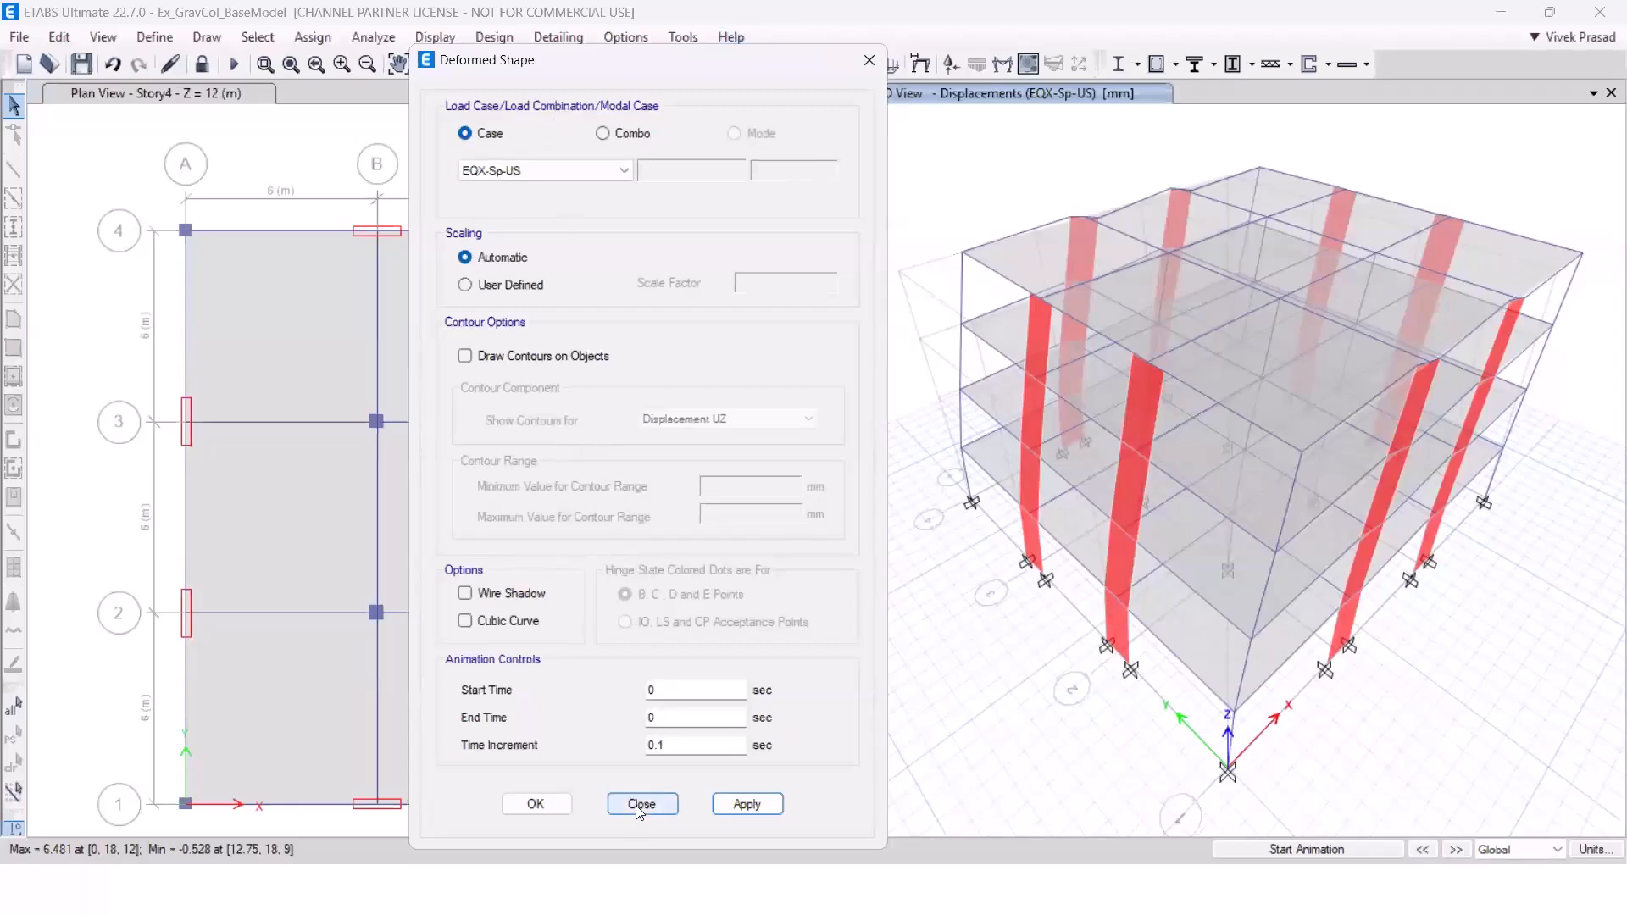
Show the deformed shape for EQY-Sp-US, check a roof joint's displacement, and return the 3-D view to the undeformed shape.
click(554, 180)
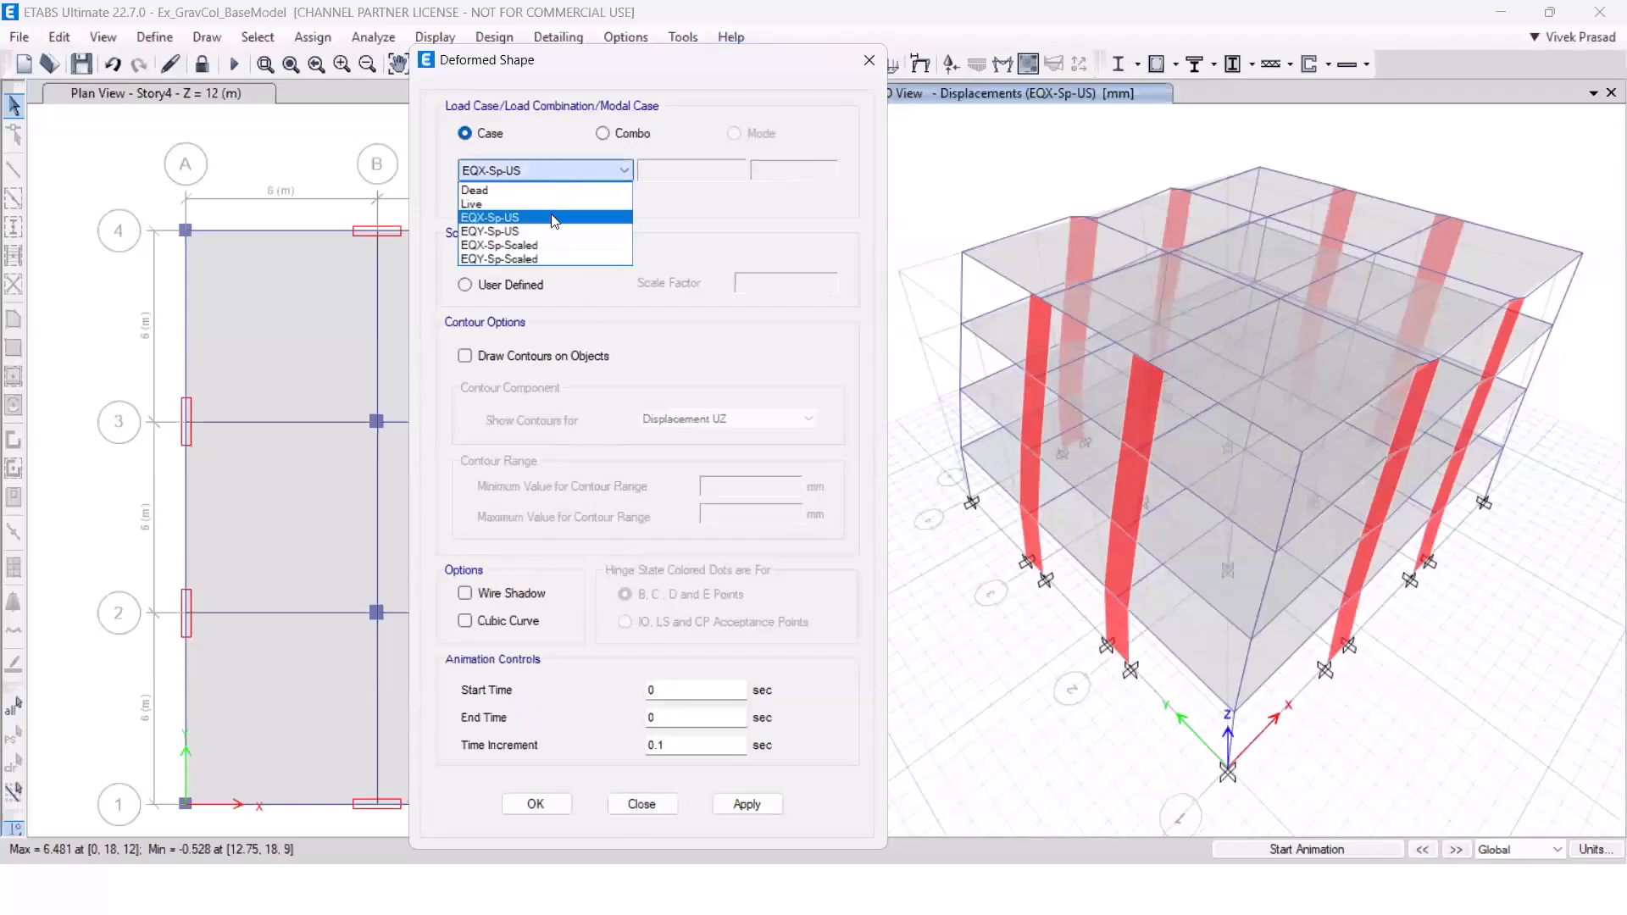
click(747, 804)
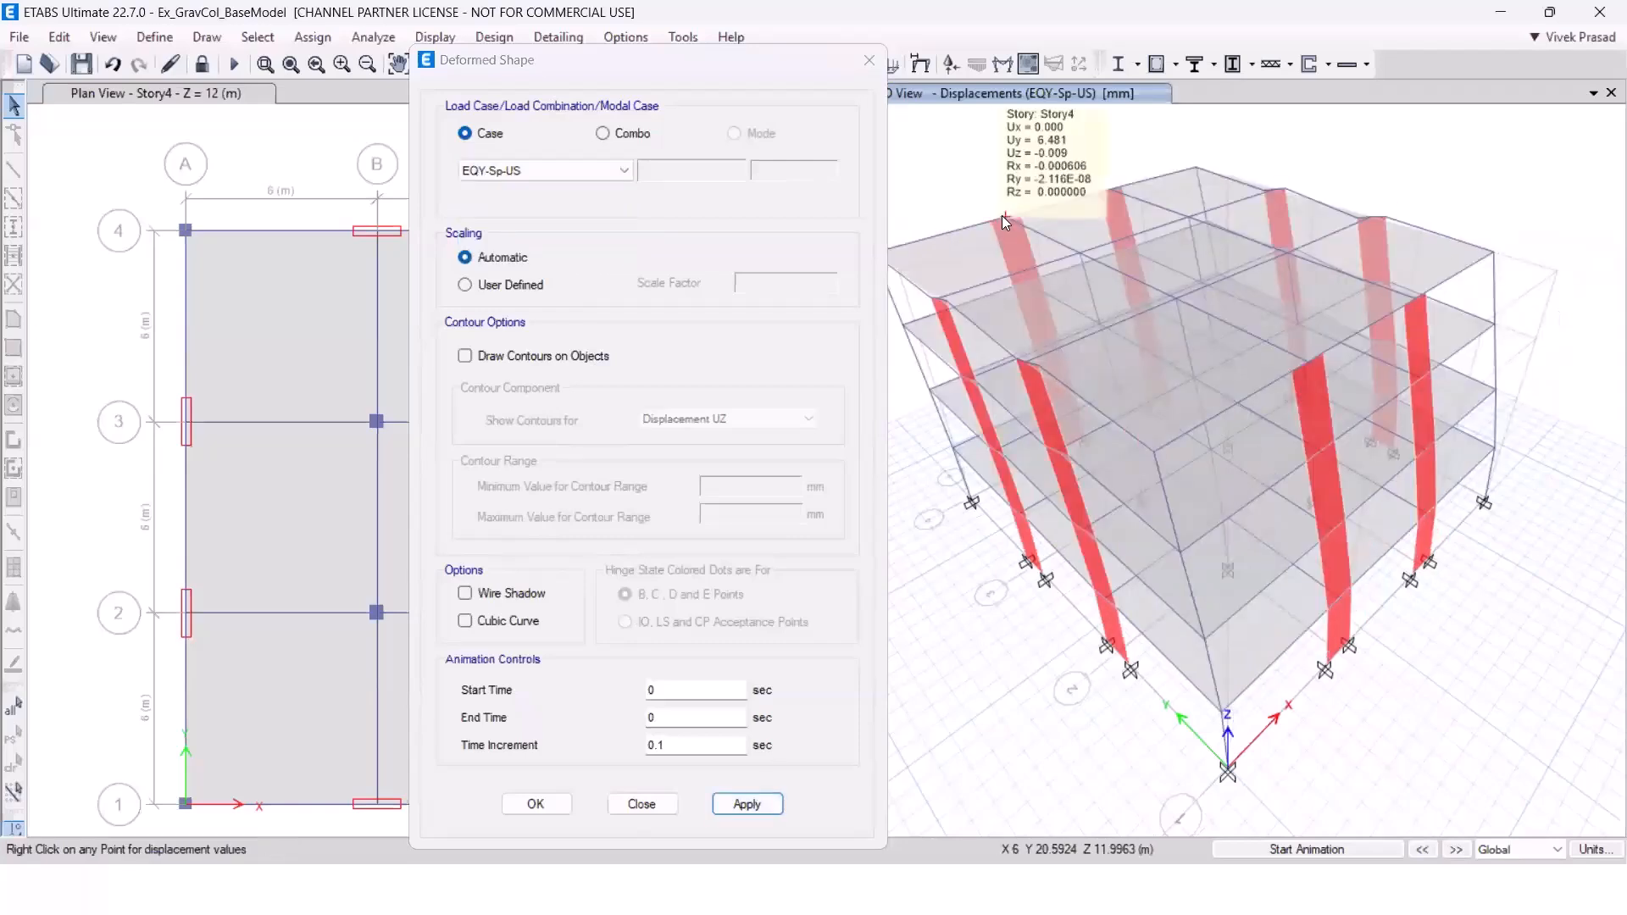
click(872, 64)
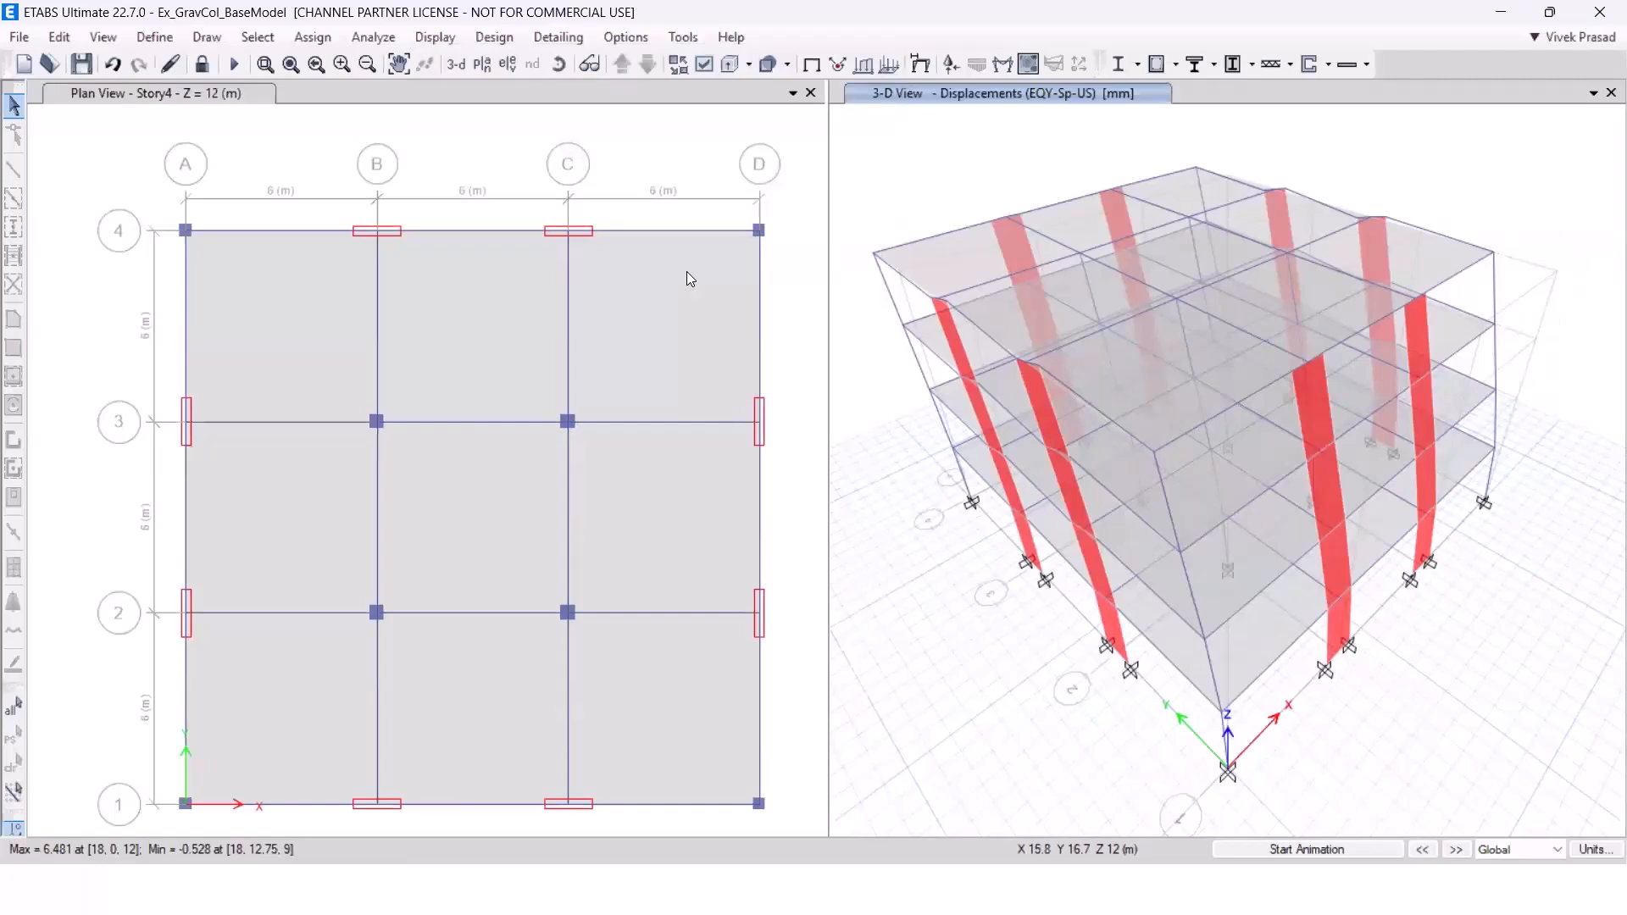
click(434, 37)
click(475, 63)
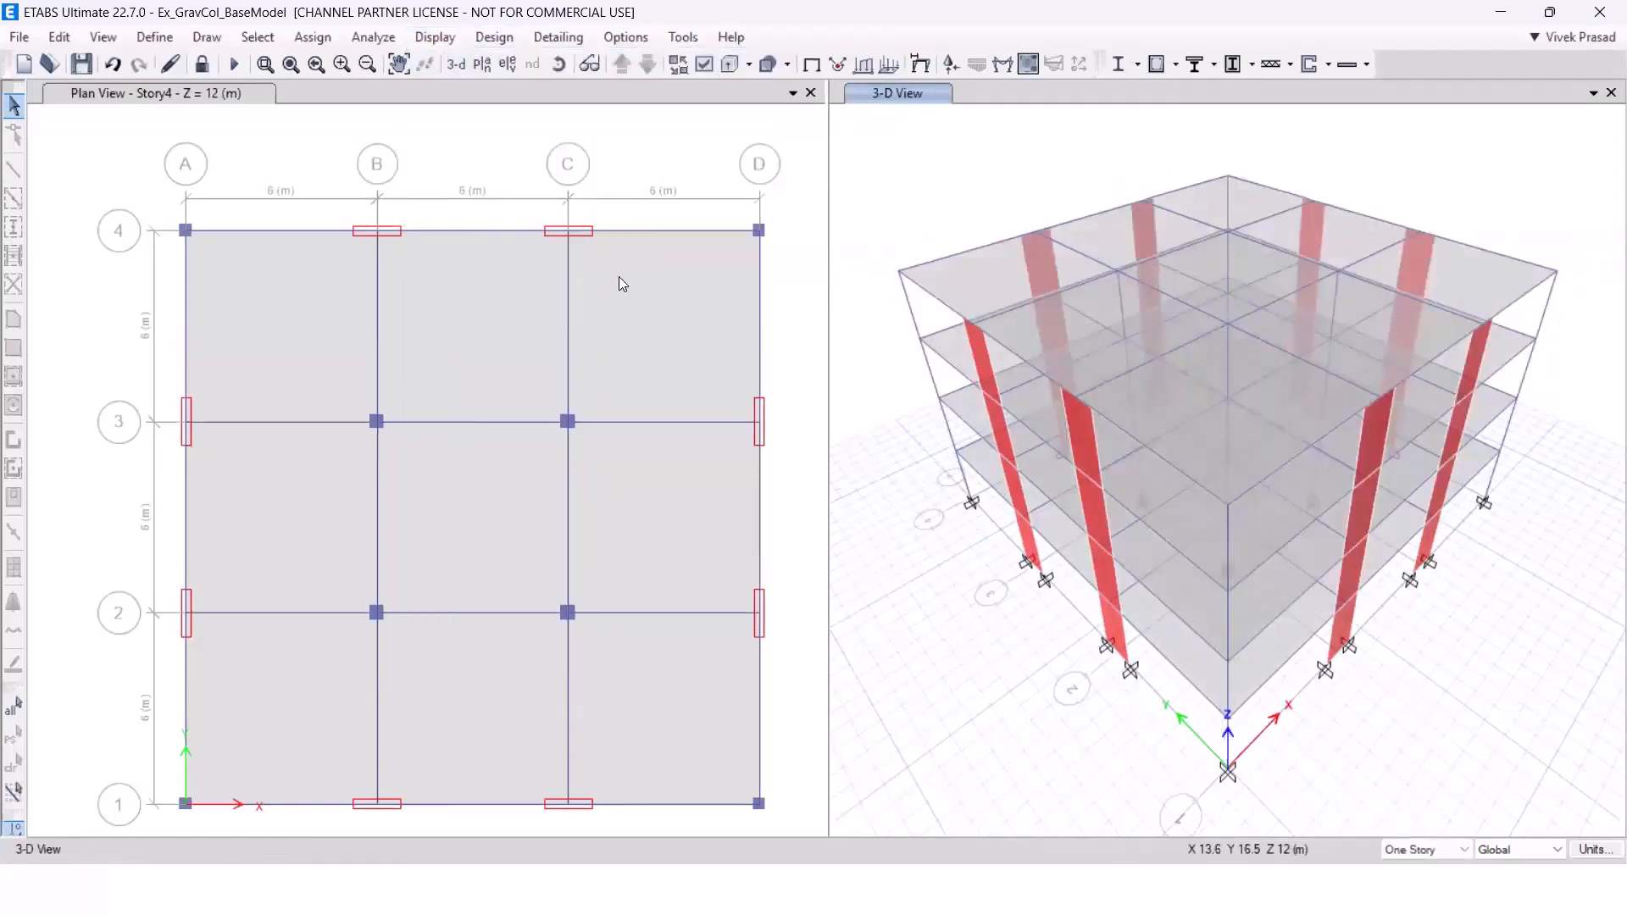
Save a copy of the model as Ex_GravCol_BaseModel_LFRS in the Models2 folder.
click(21, 38)
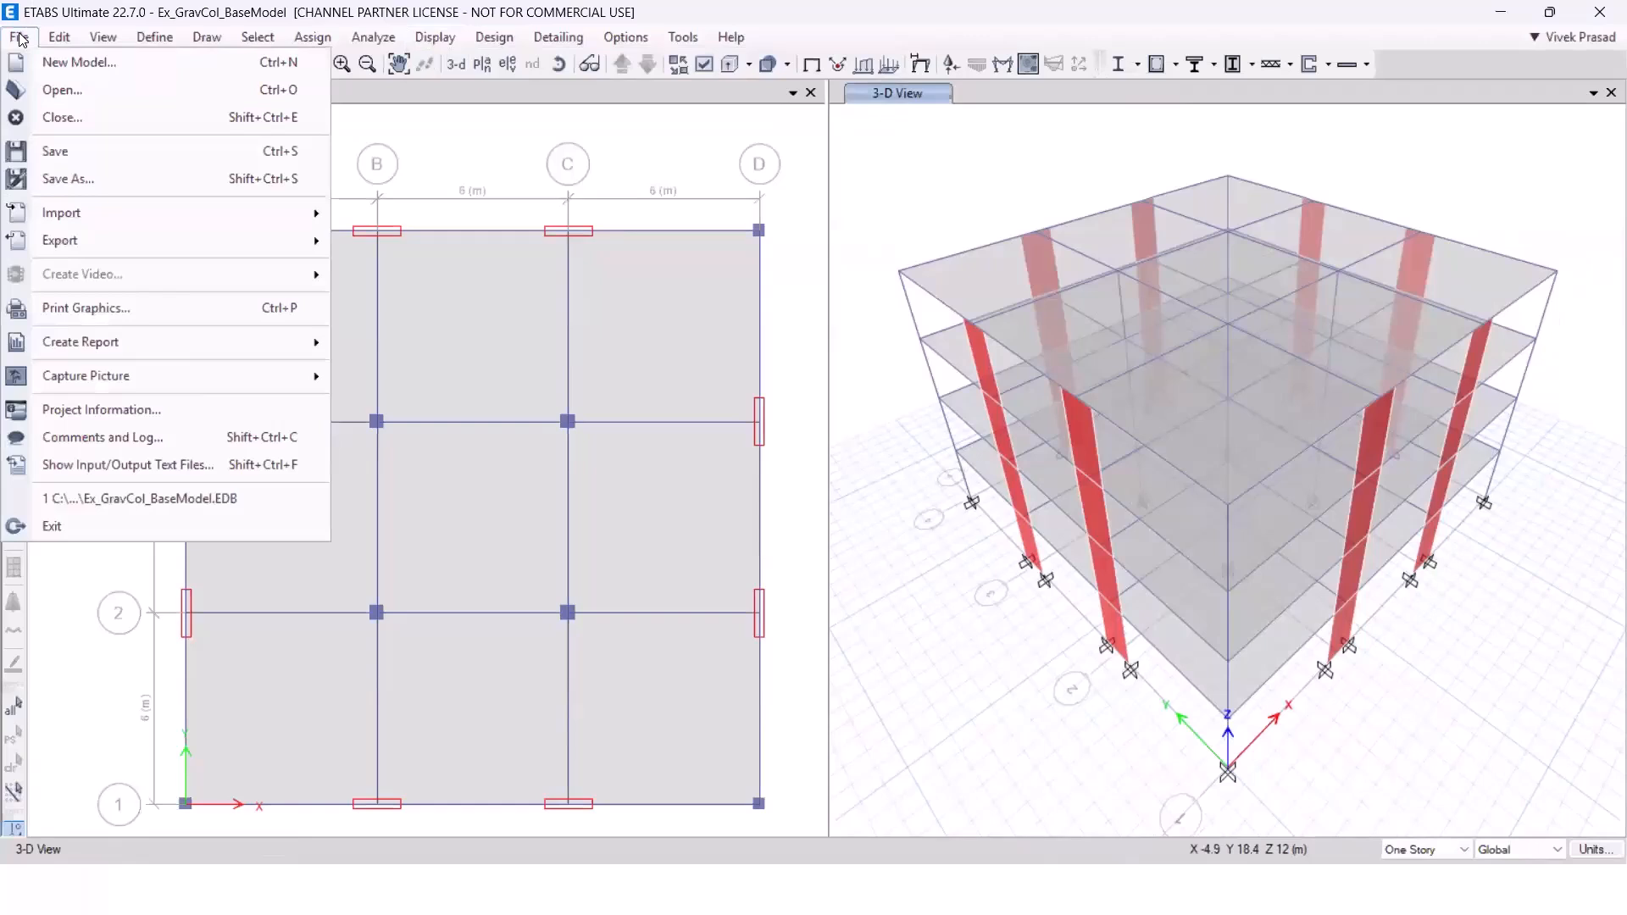
click(71, 176)
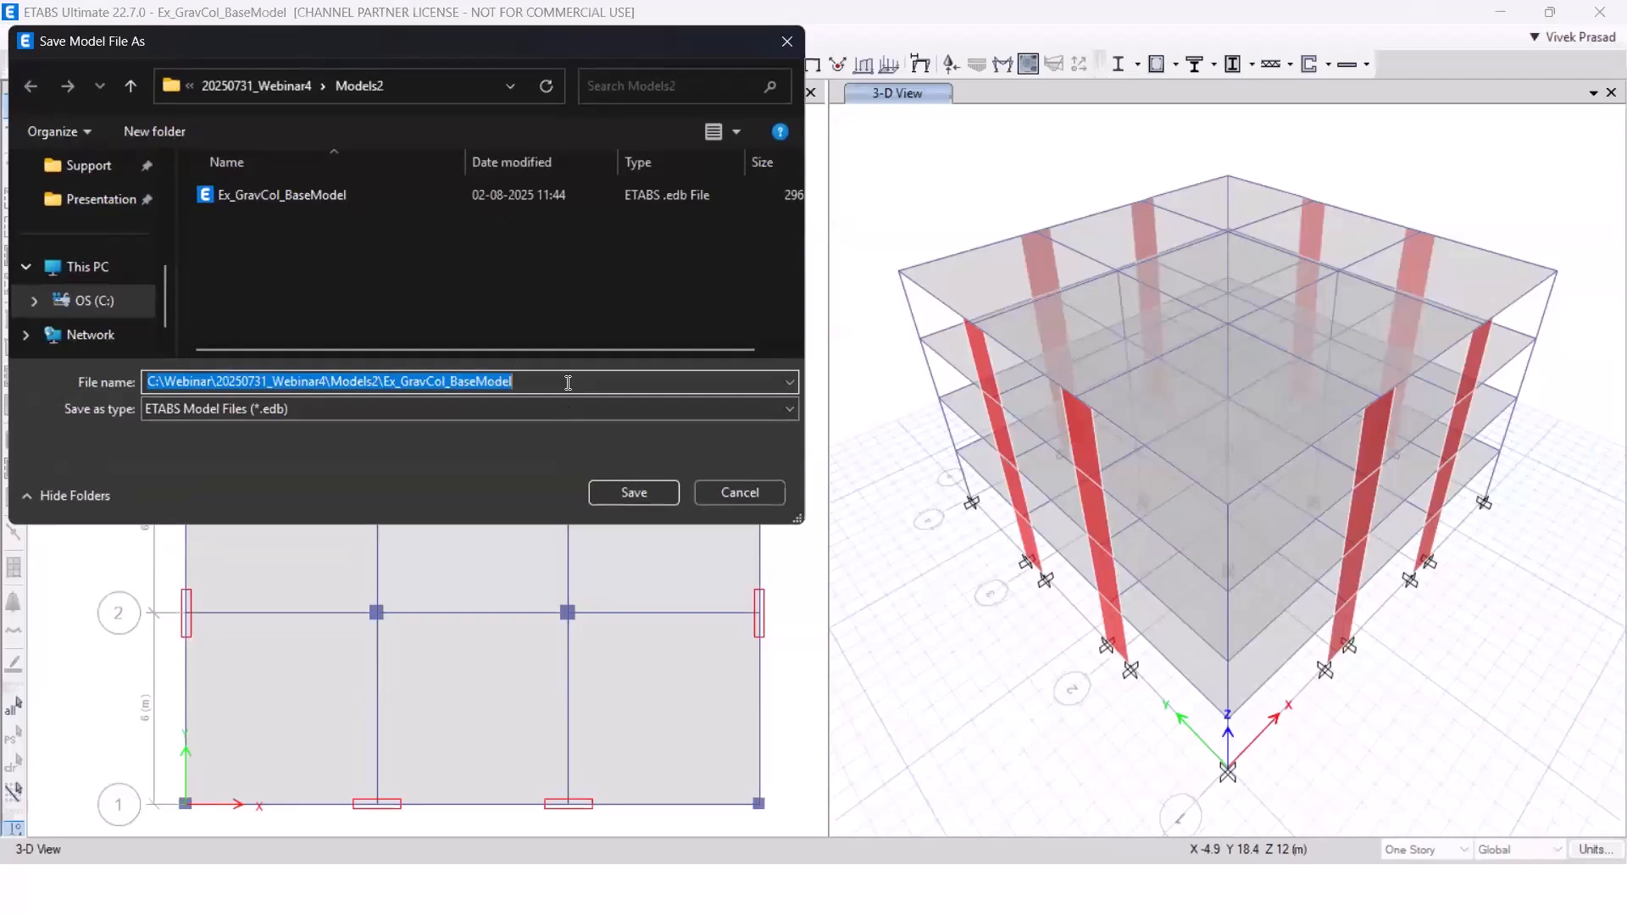
click(567, 382)
text(_)
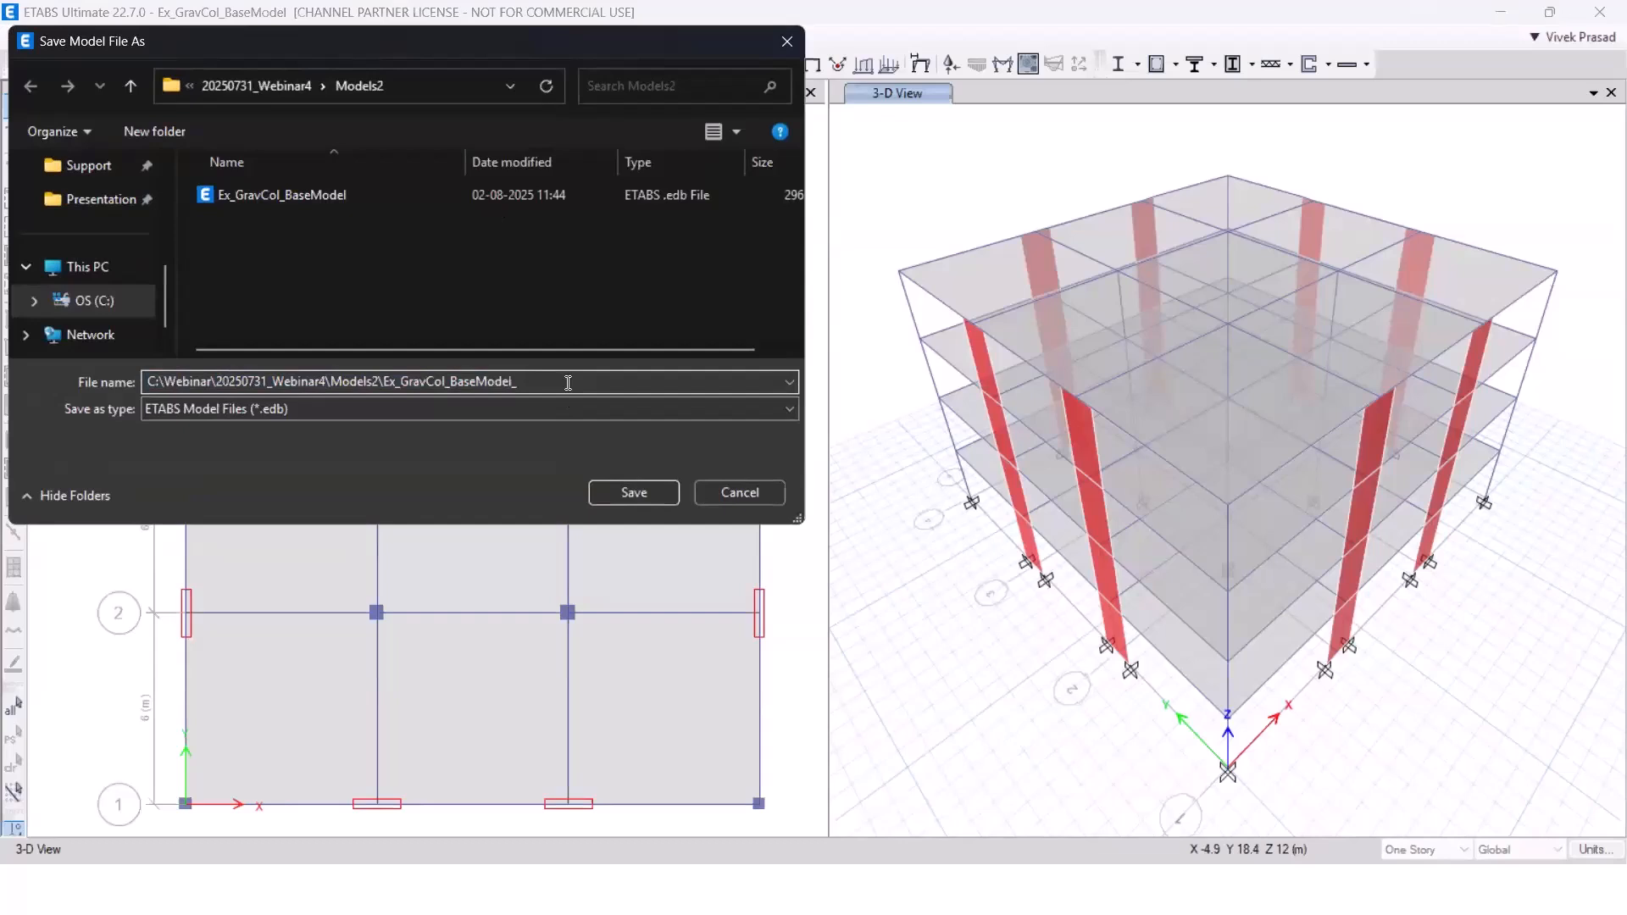
text(LFRS)
click(614, 500)
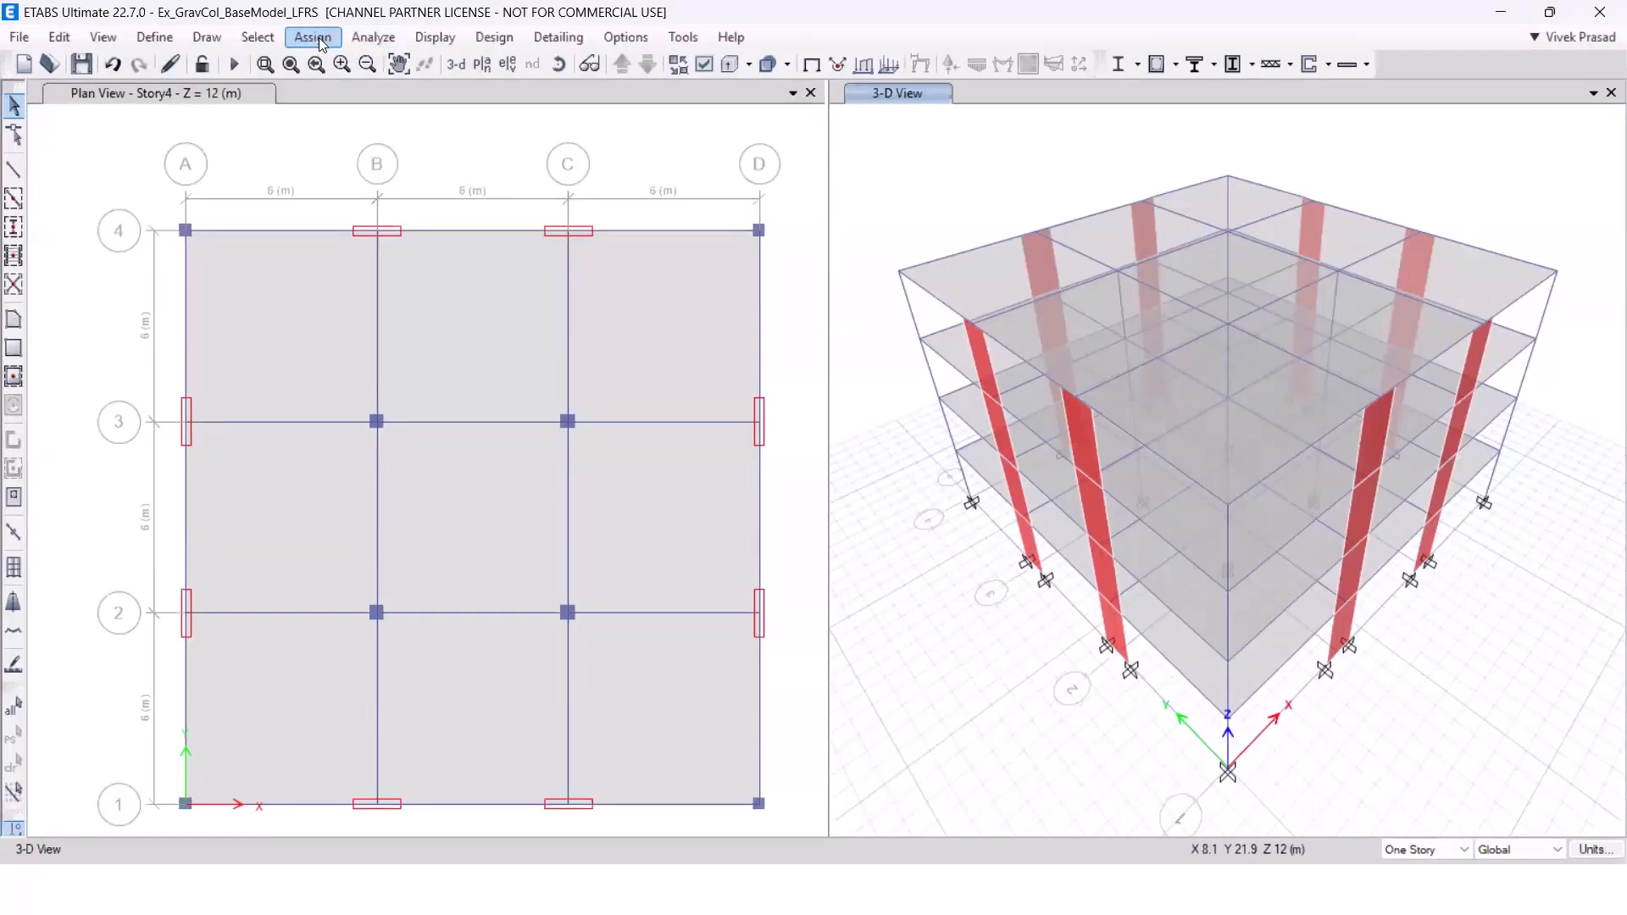
Assign end releases to the GravBeams group: torsion at the start and major moment 33 at both ends, with zero partial fixity.
click(273, 39)
mouse_move(286, 64)
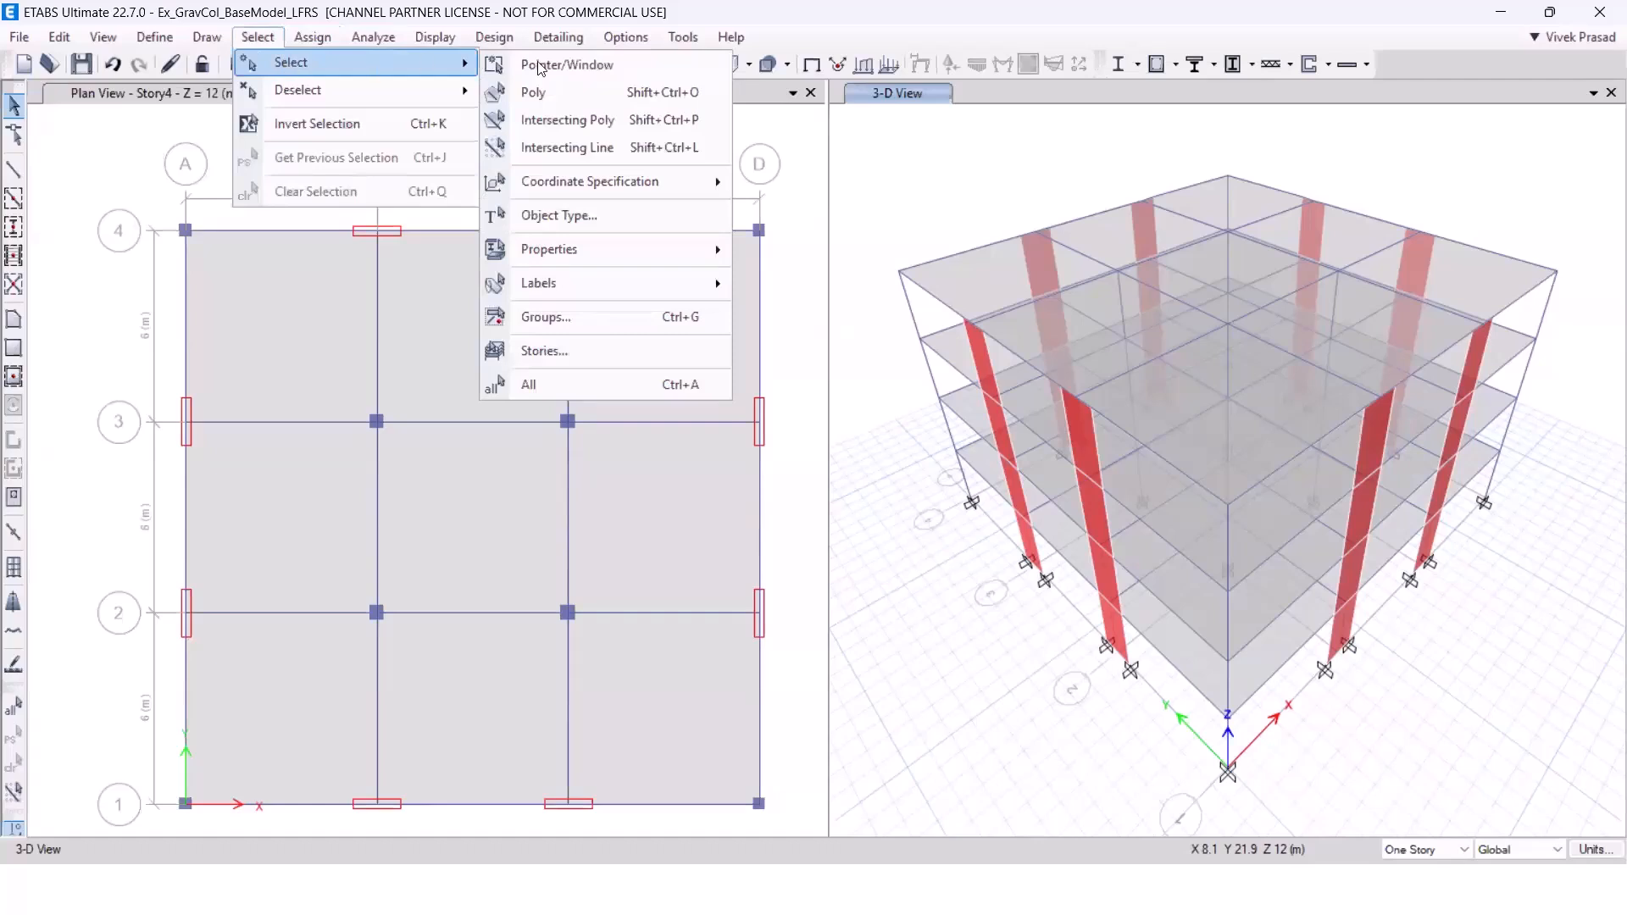
click(574, 320)
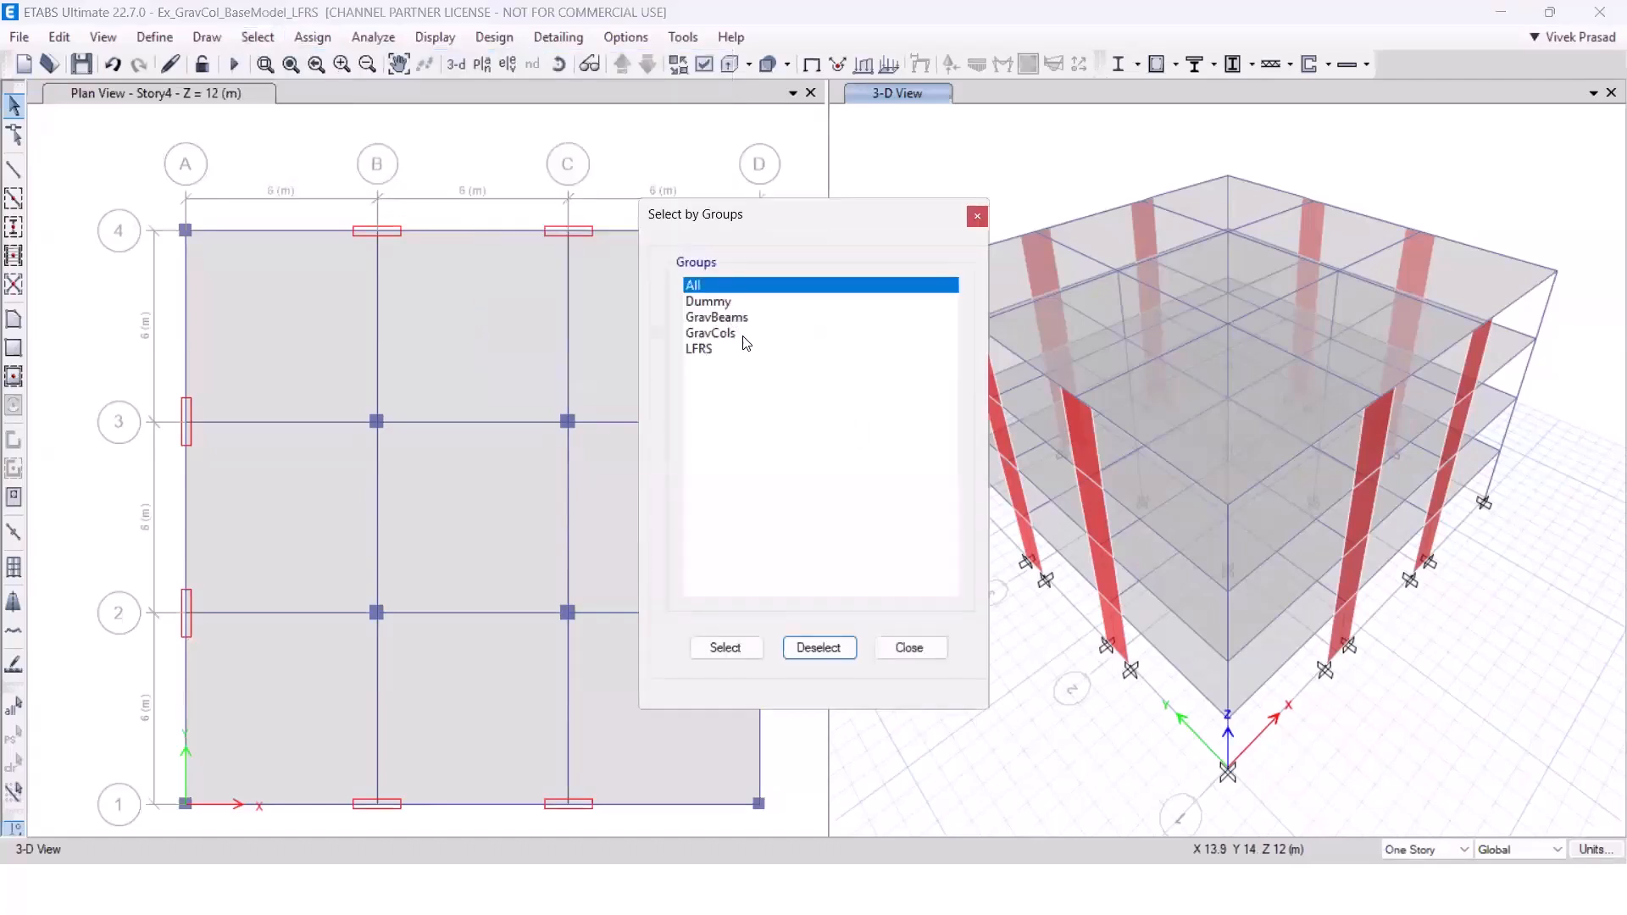
click(736, 318)
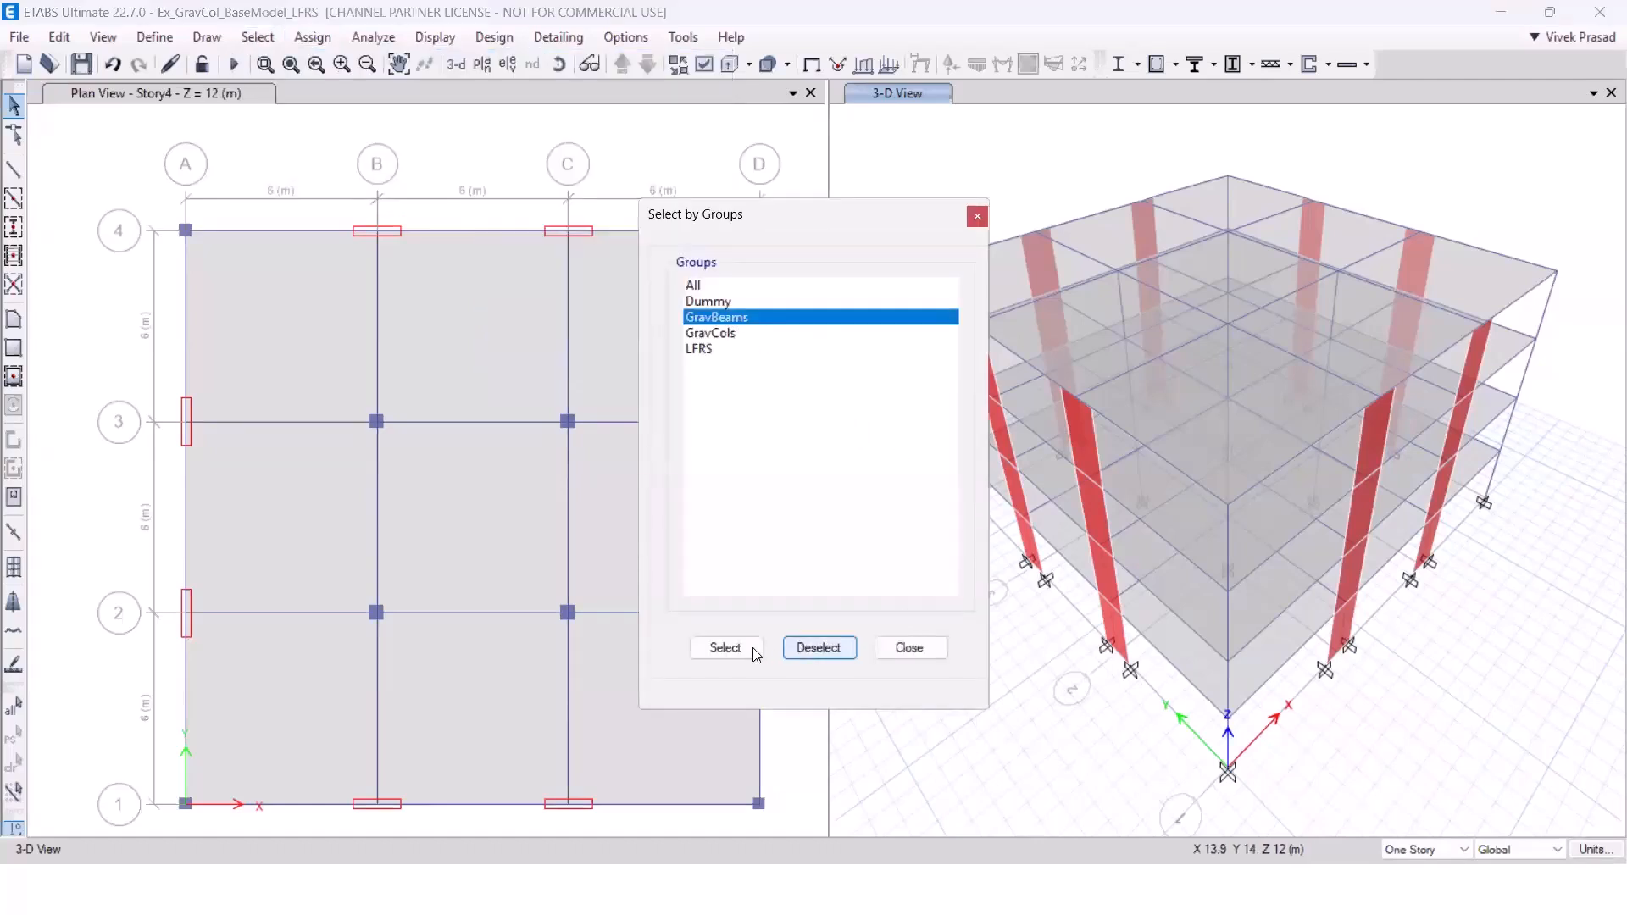
click(726, 647)
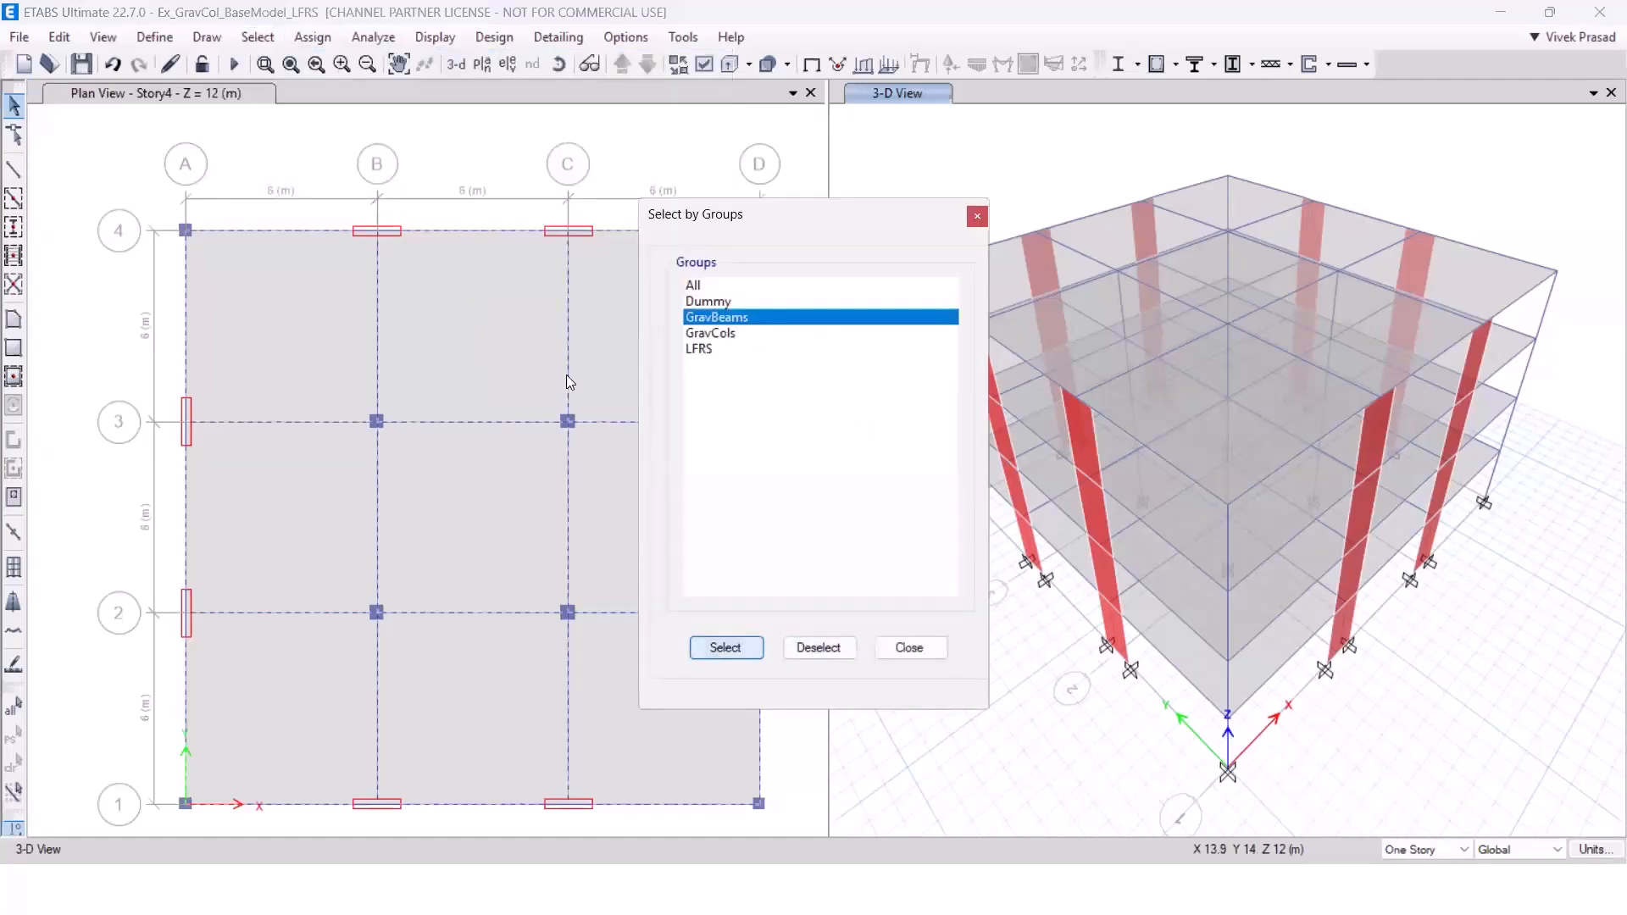
click(329, 40)
mouse_move(440, 91)
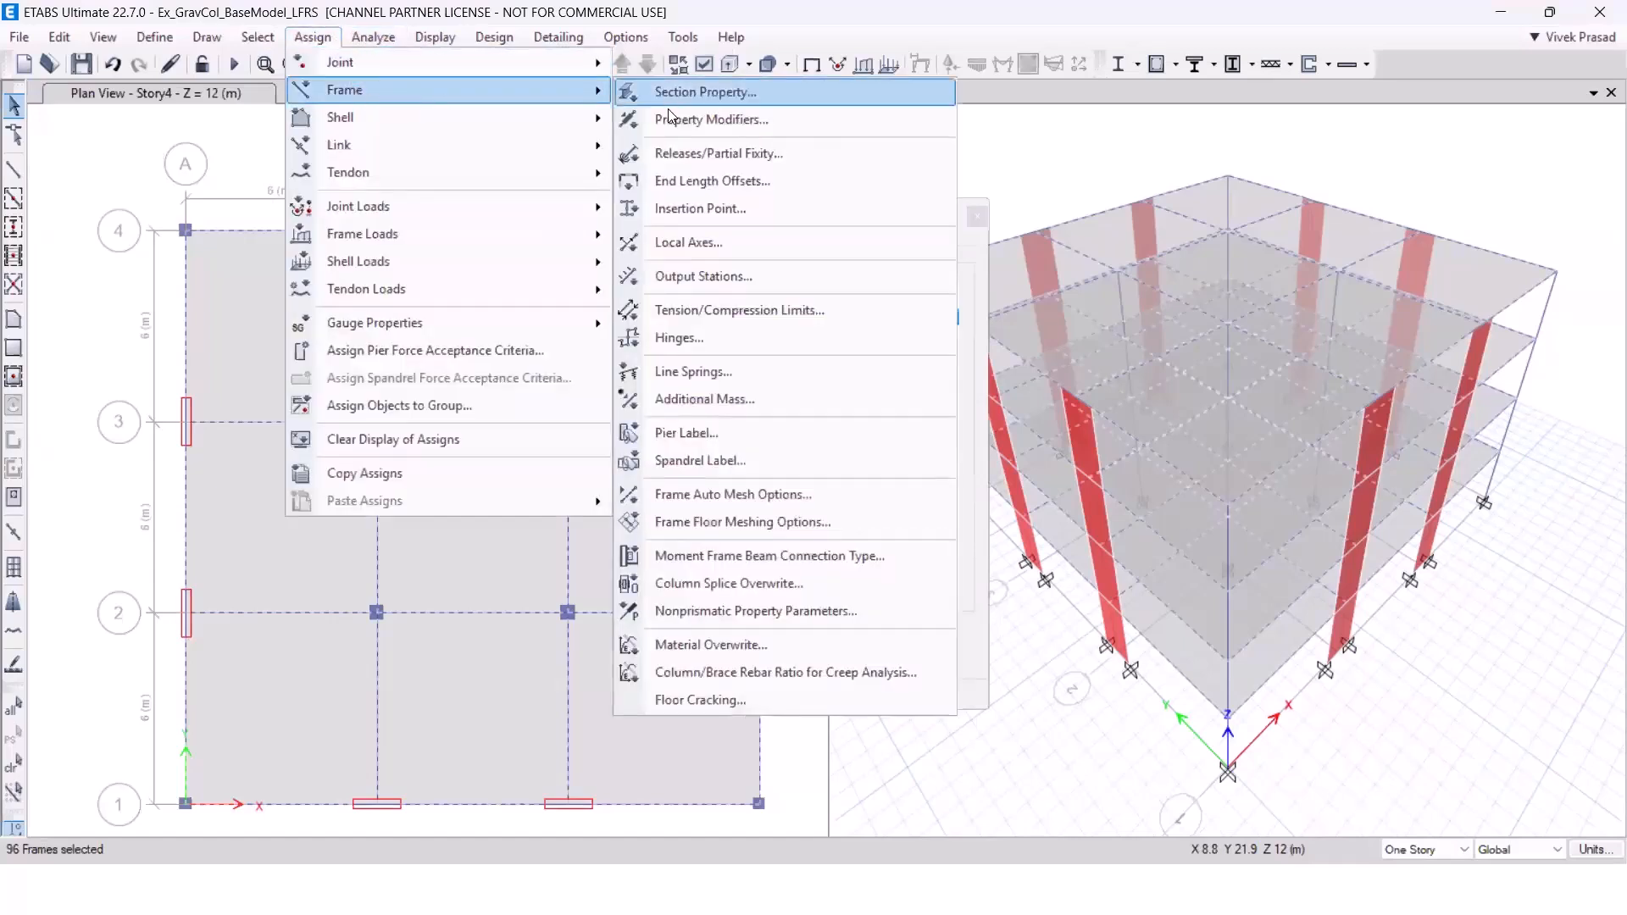
click(688, 164)
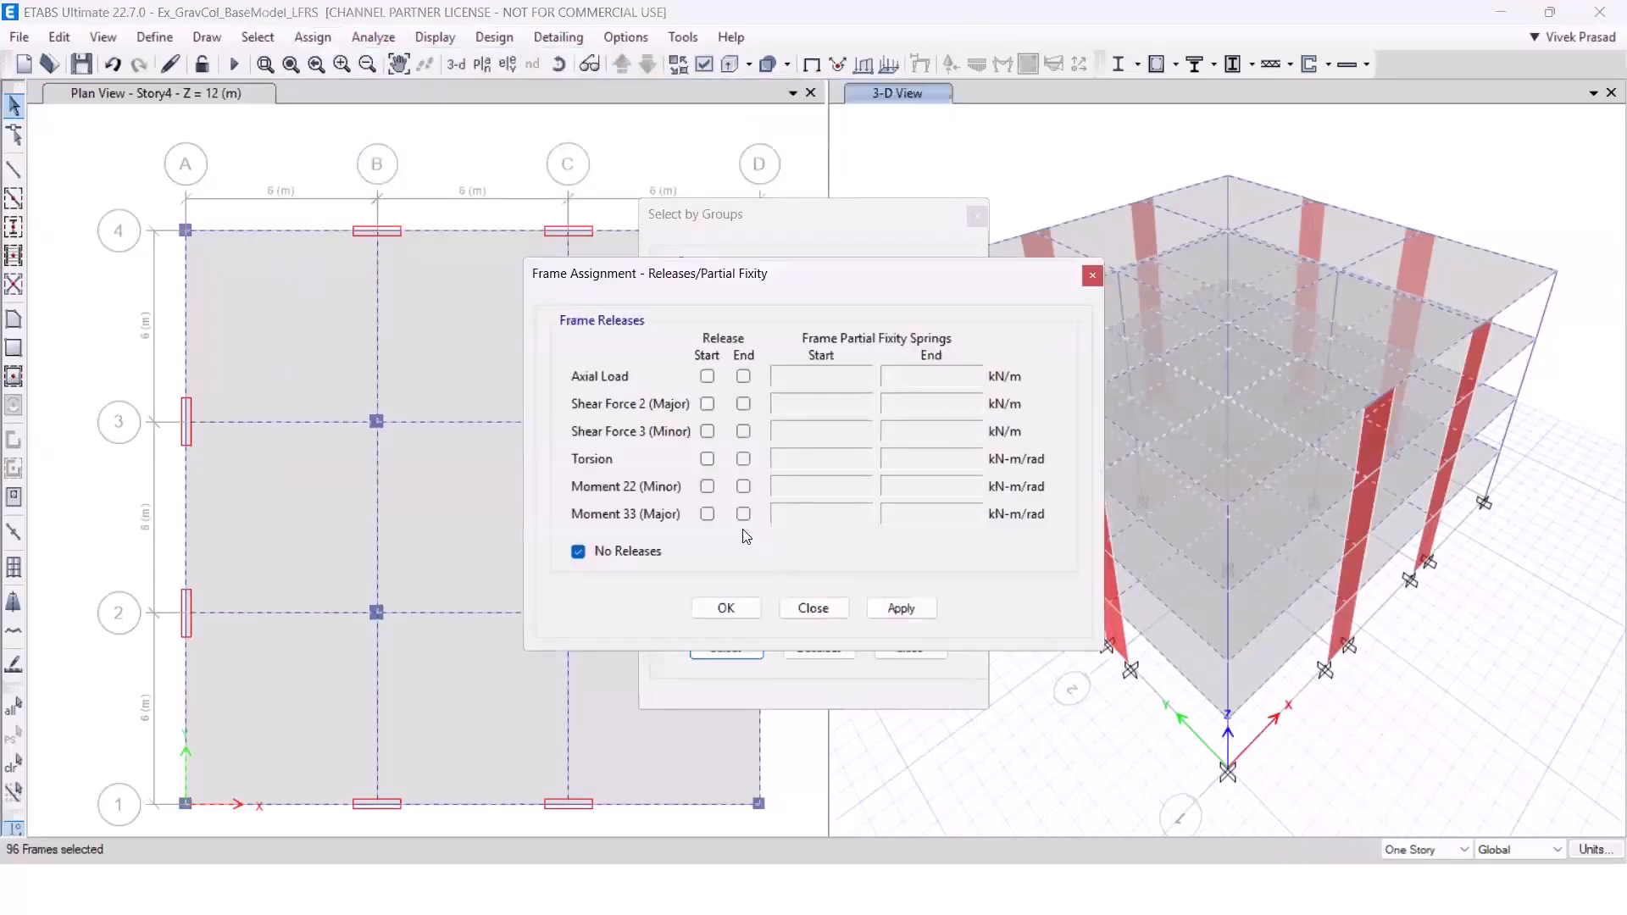
click(708, 458)
click(709, 514)
click(743, 514)
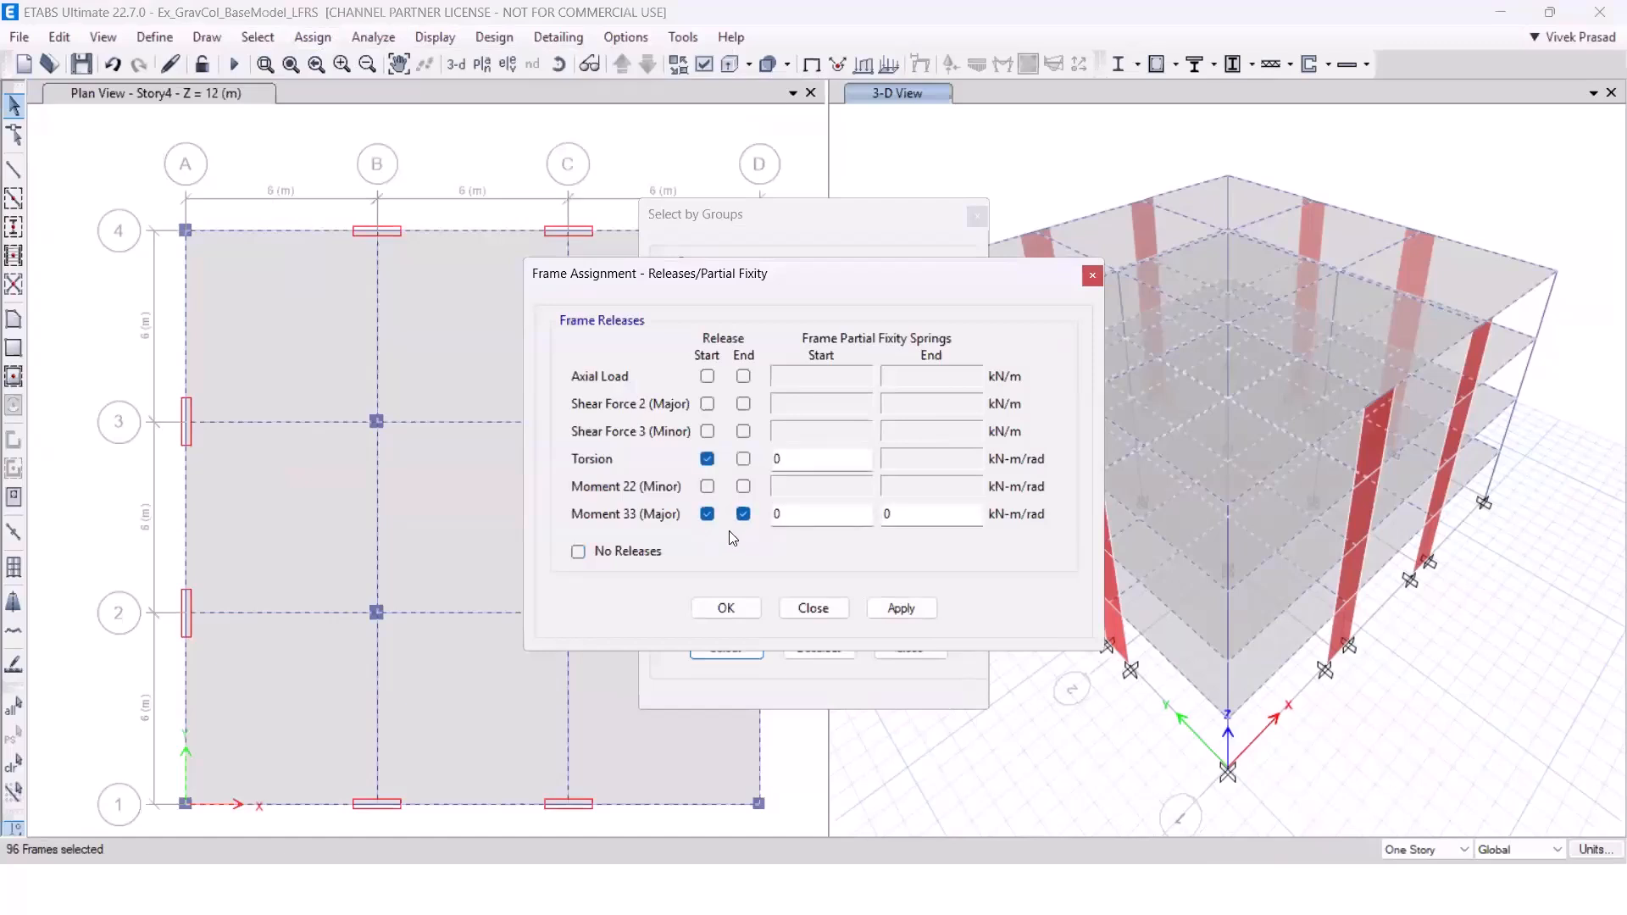
click(898, 608)
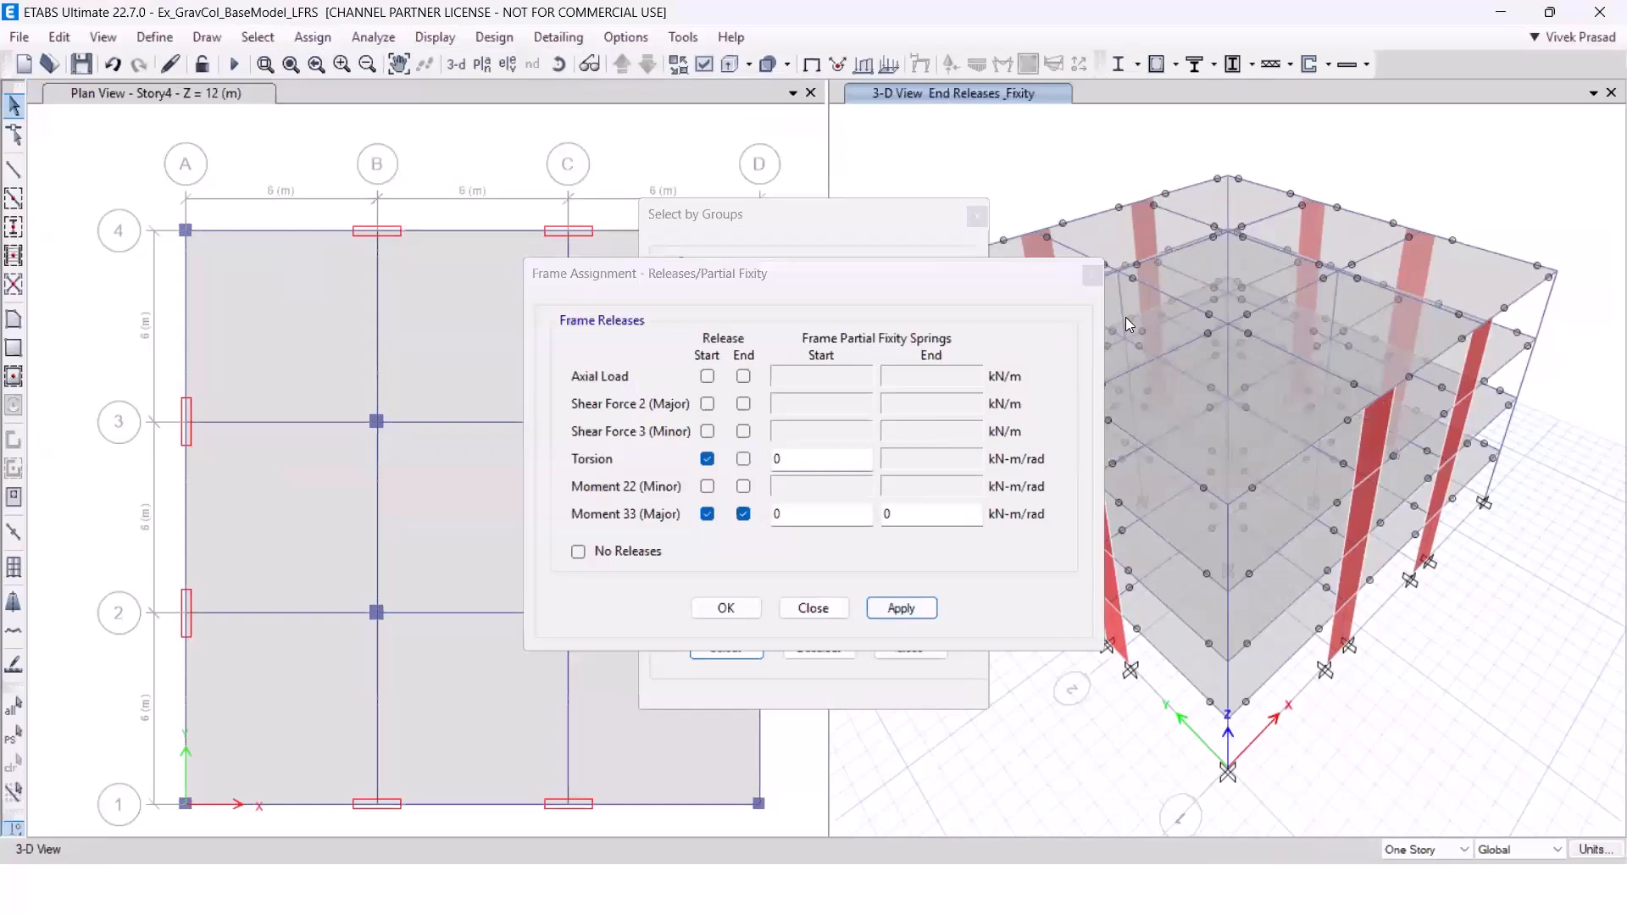
click(839, 607)
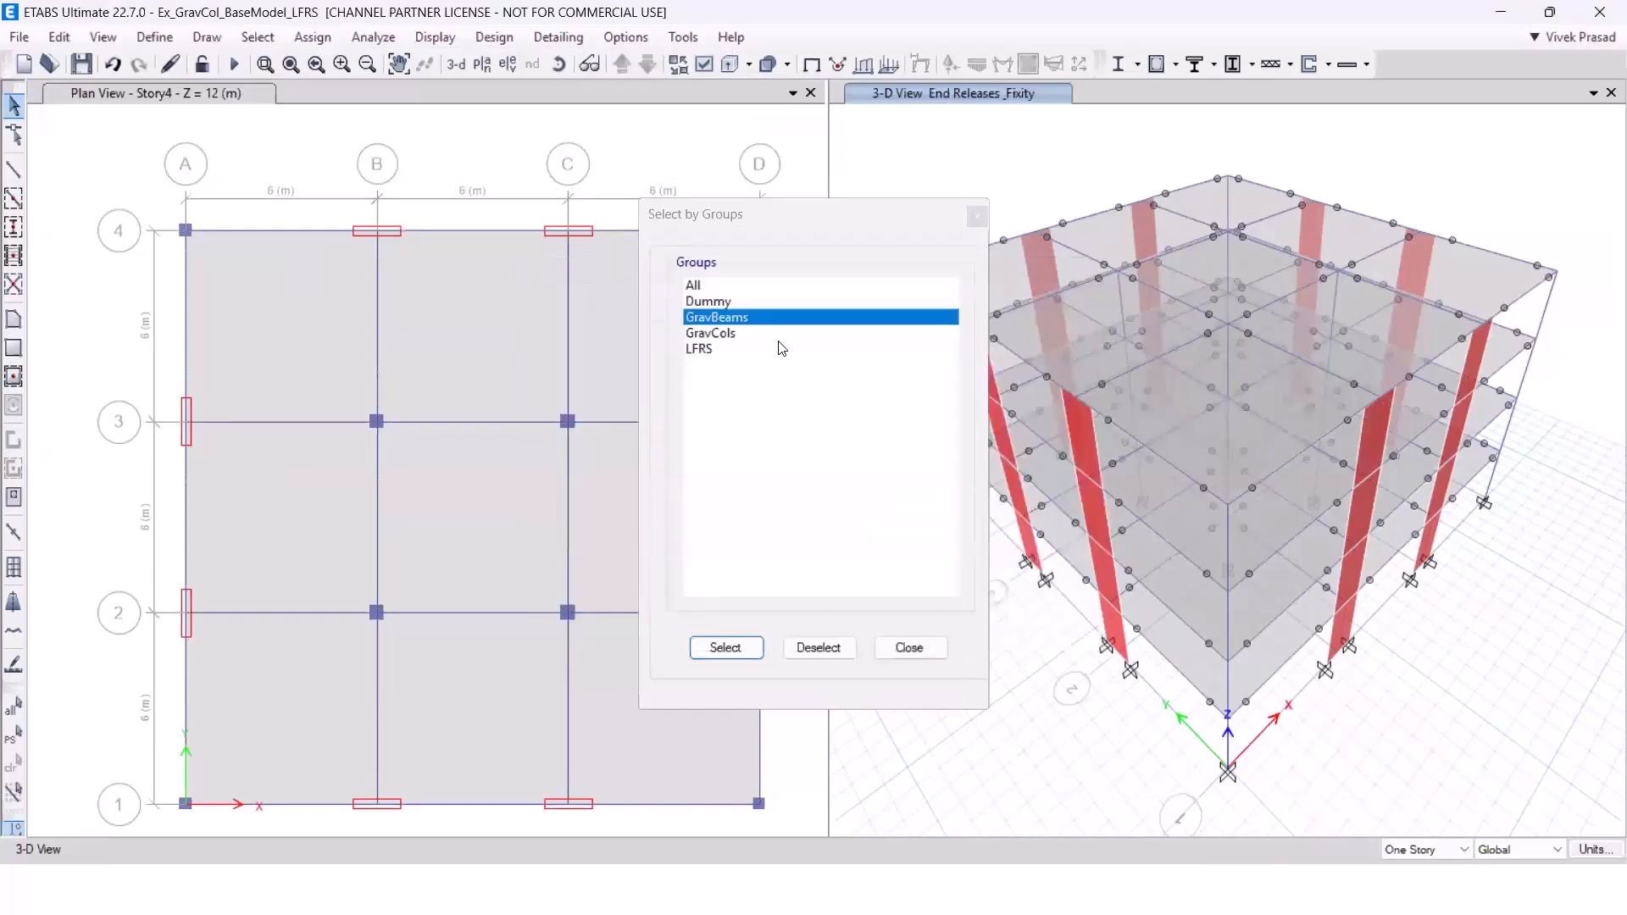
Assign end releases to the GravCols group: minor moment 22 and major moment 33 at both ends, with zero partial fixity.
click(710, 333)
click(725, 647)
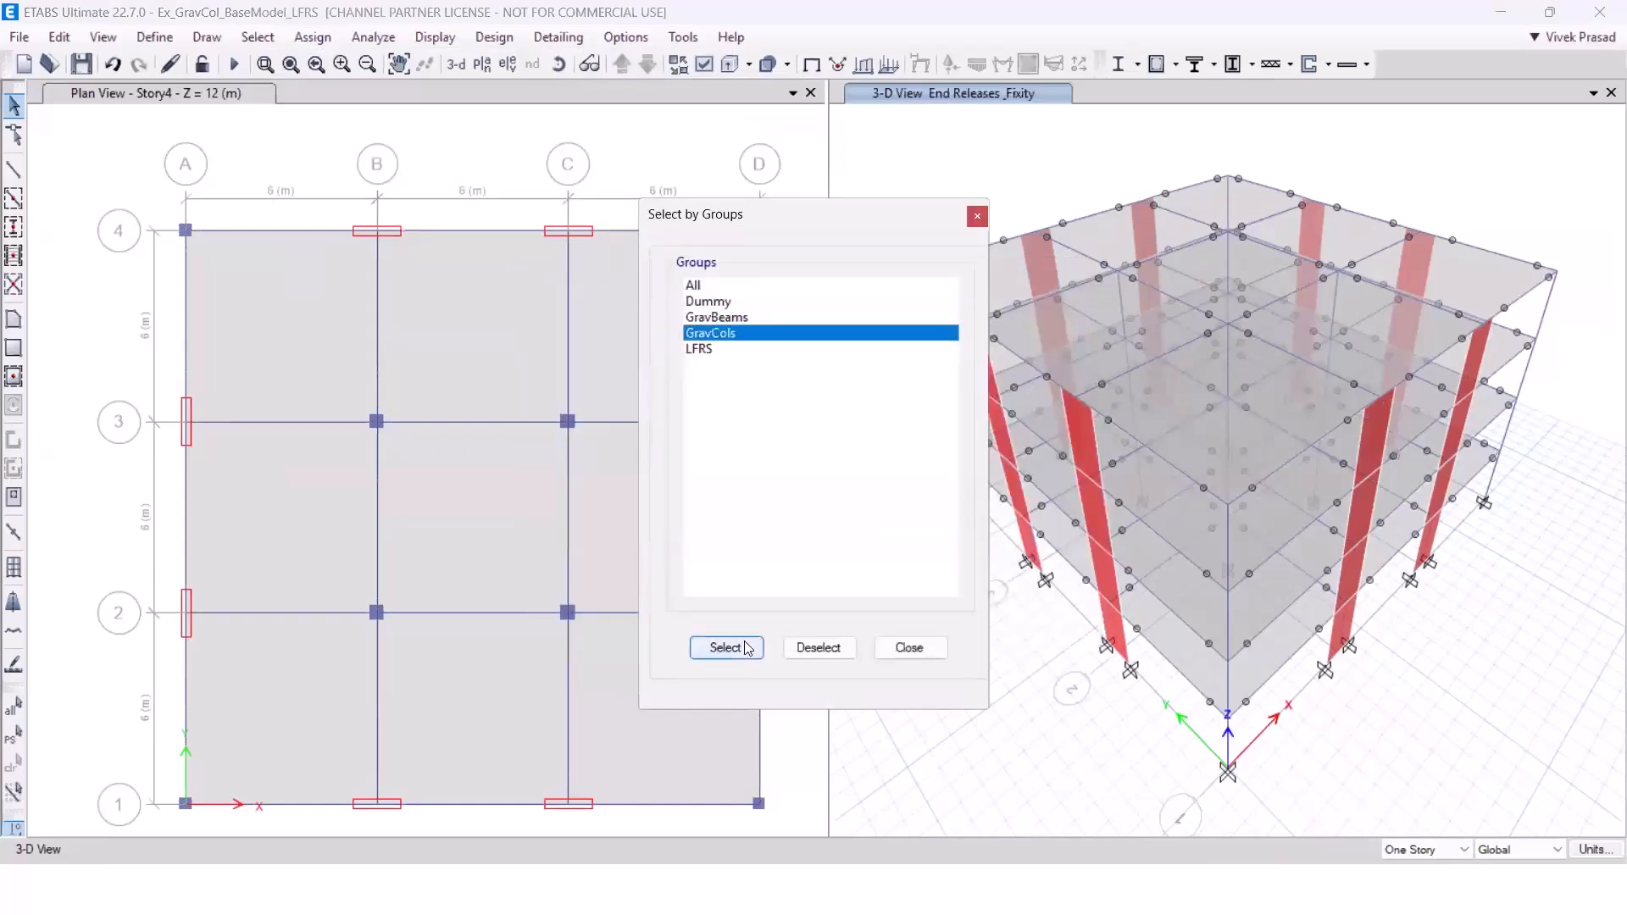
click(312, 37)
mouse_move(364, 90)
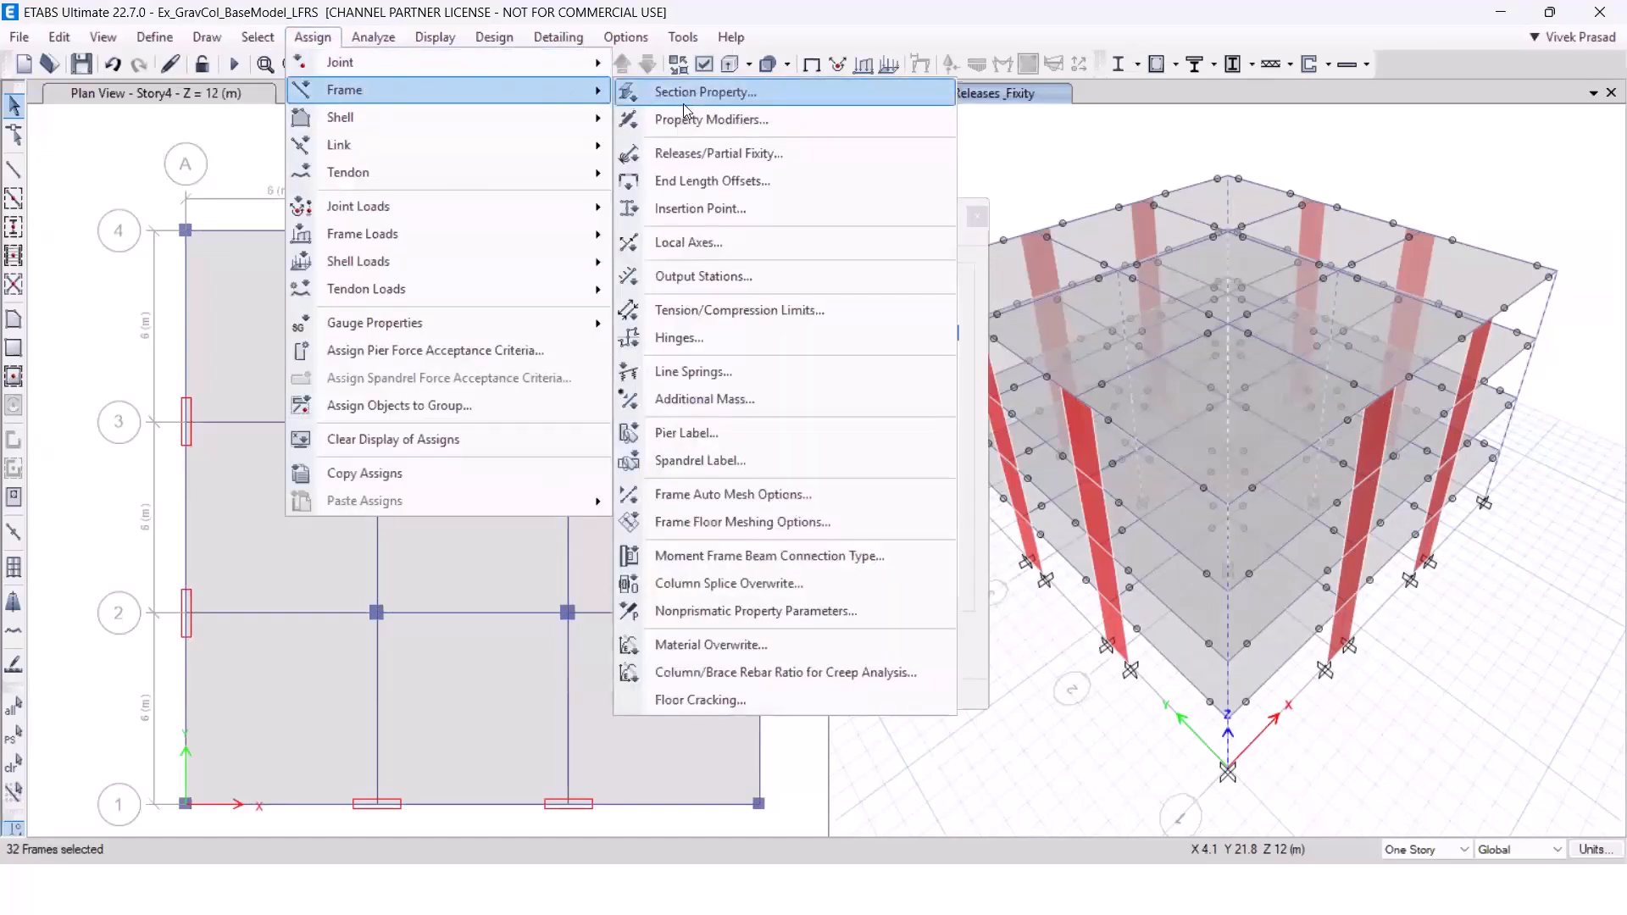
click(716, 153)
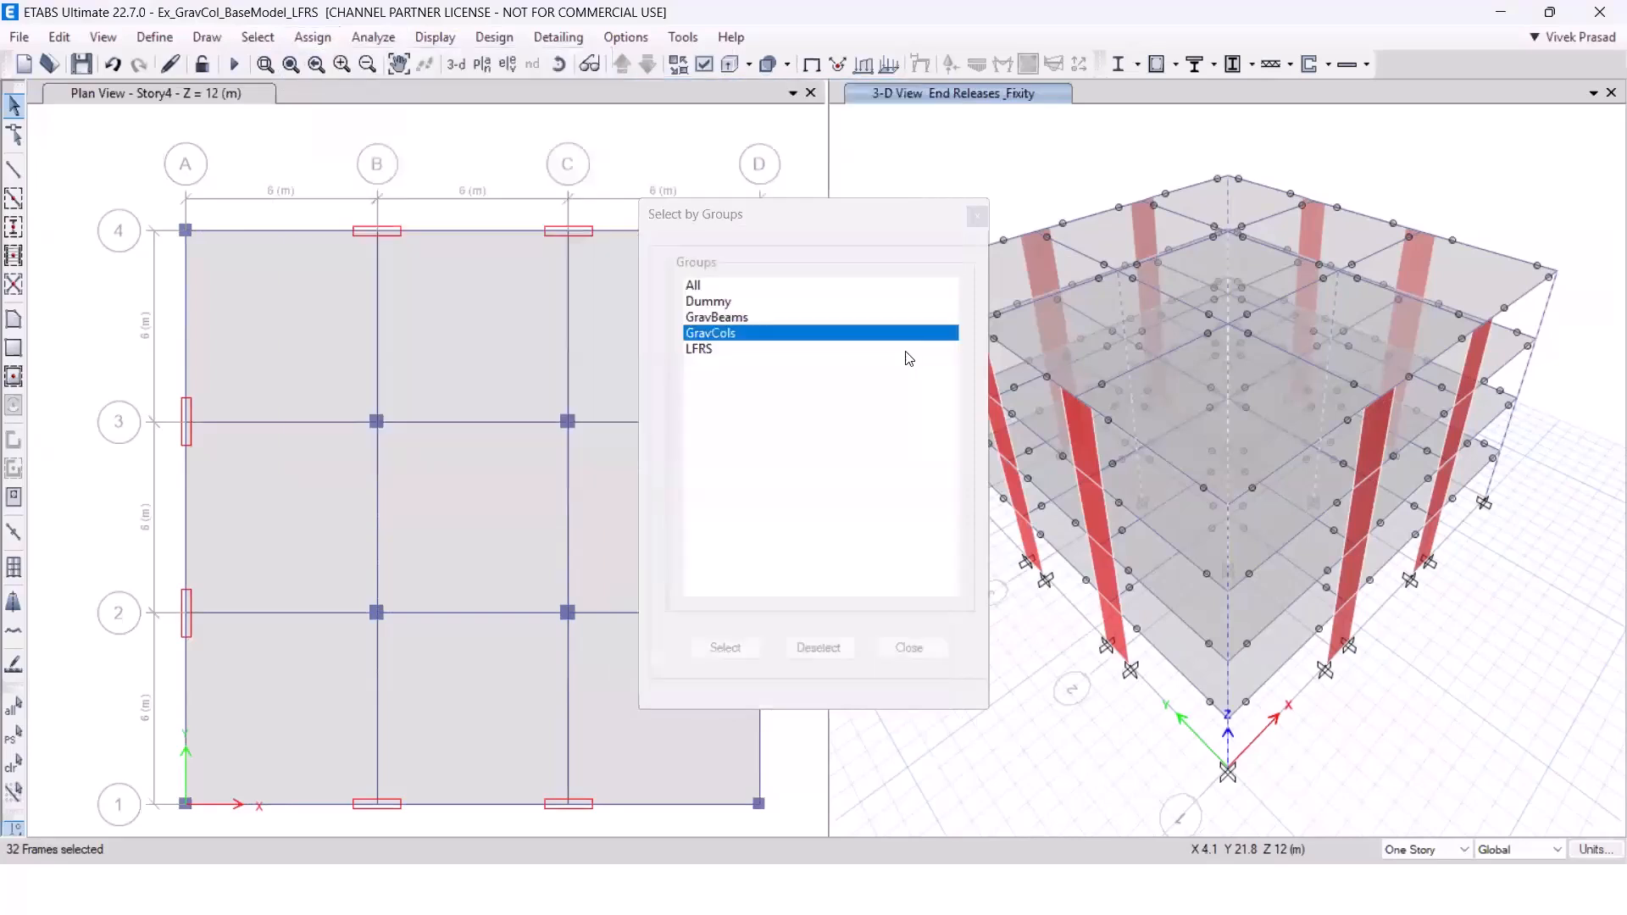
click(707, 458)
click(707, 486)
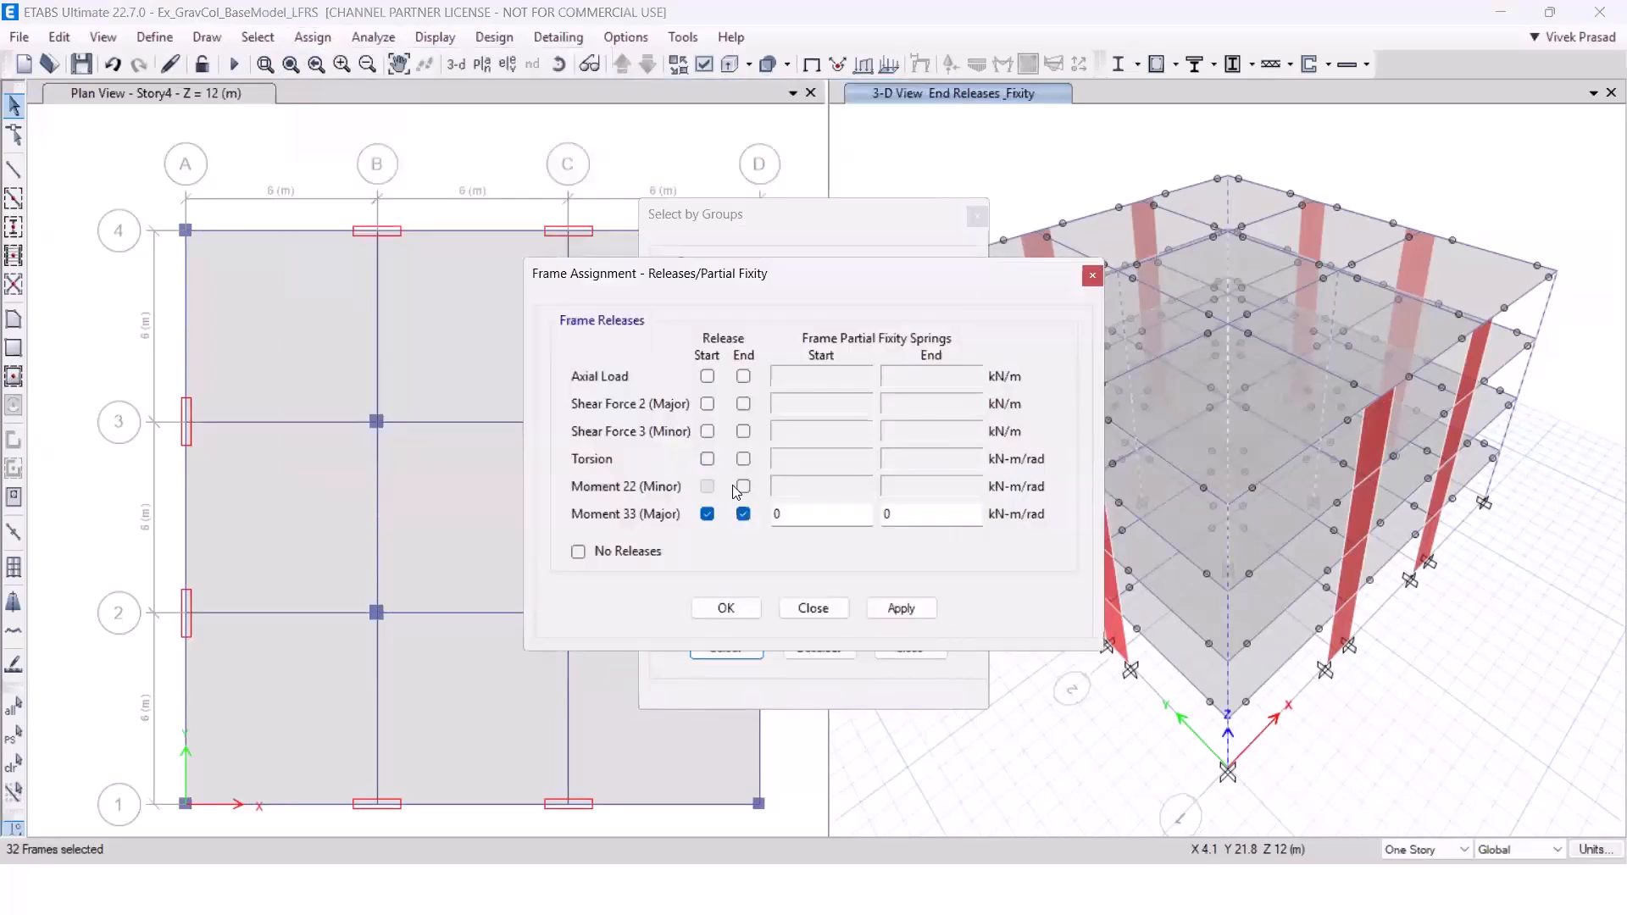
click(744, 486)
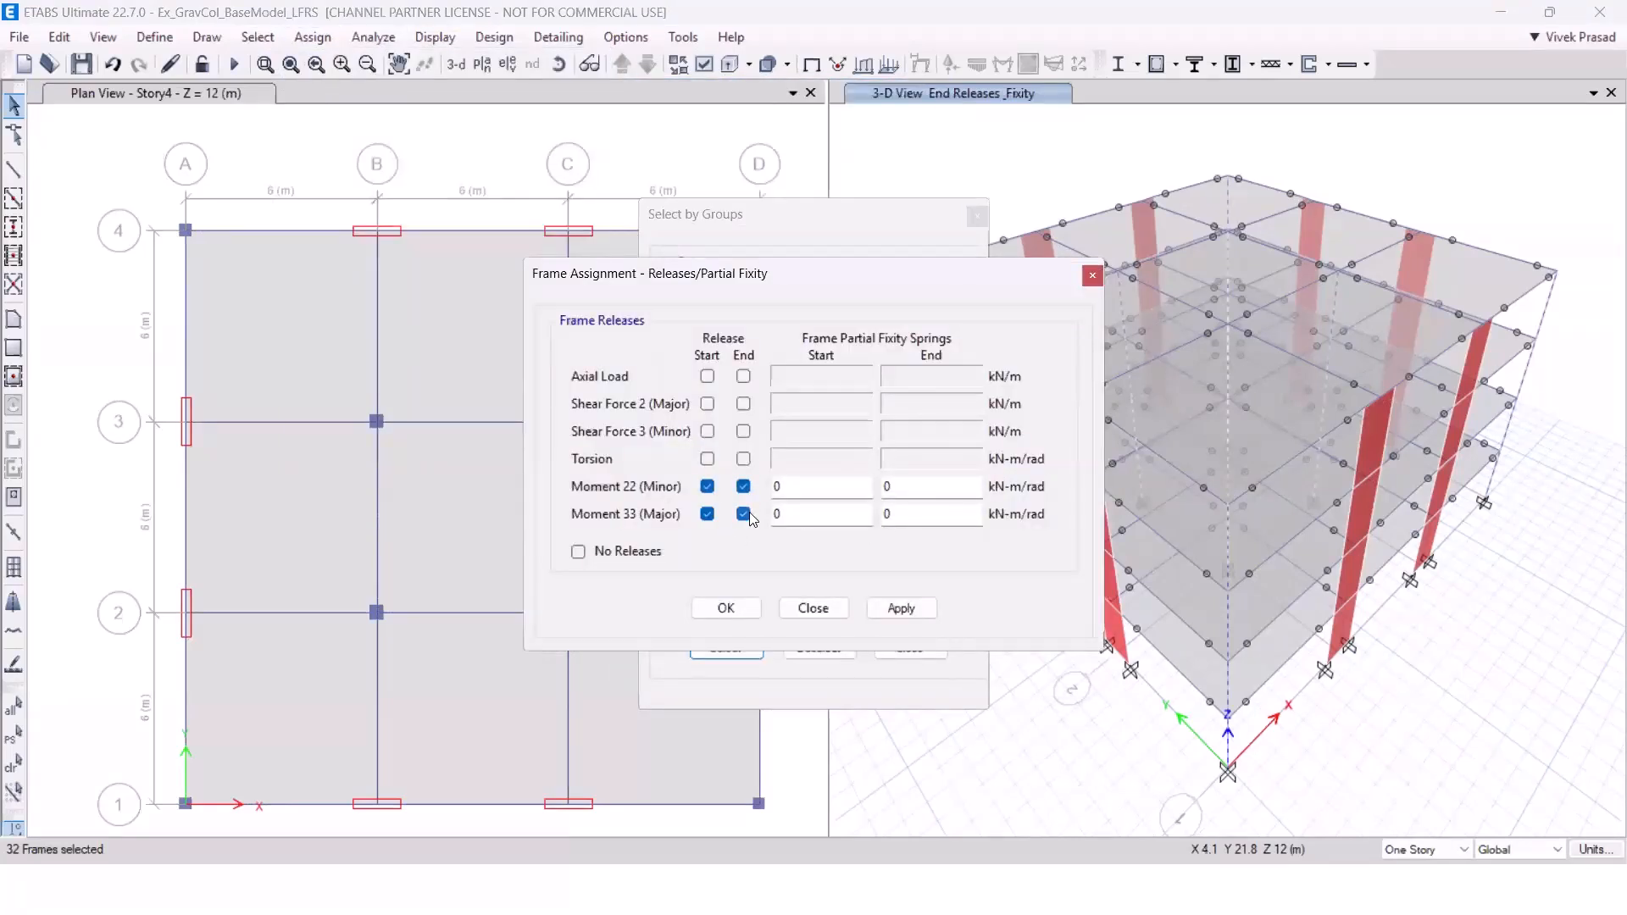
click(899, 610)
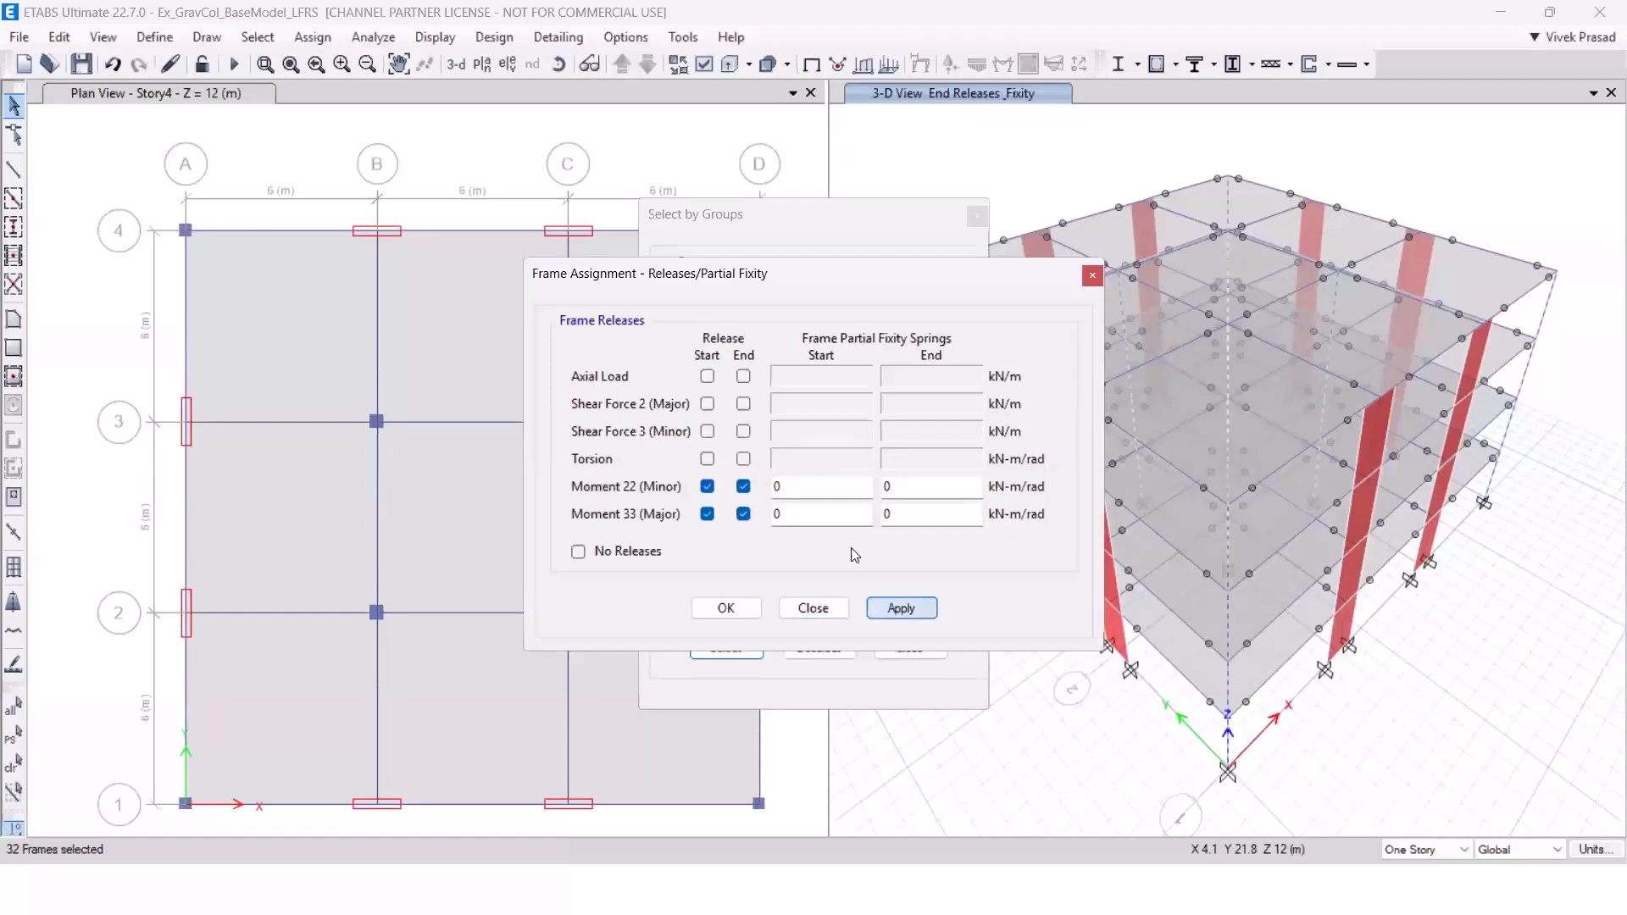
click(827, 621)
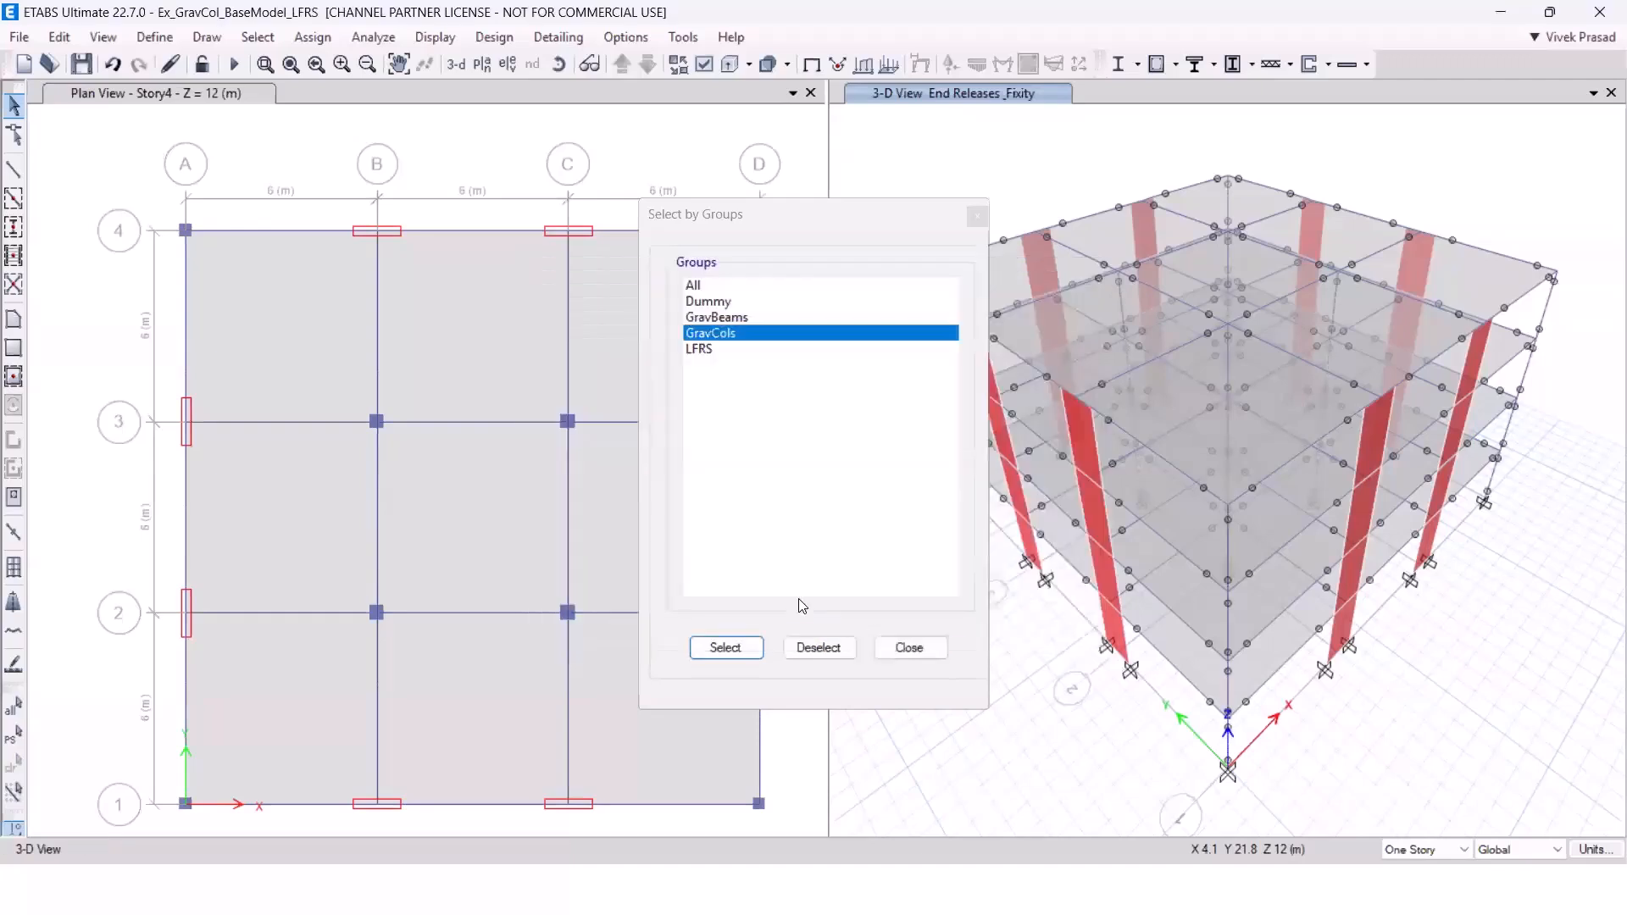
click(892, 649)
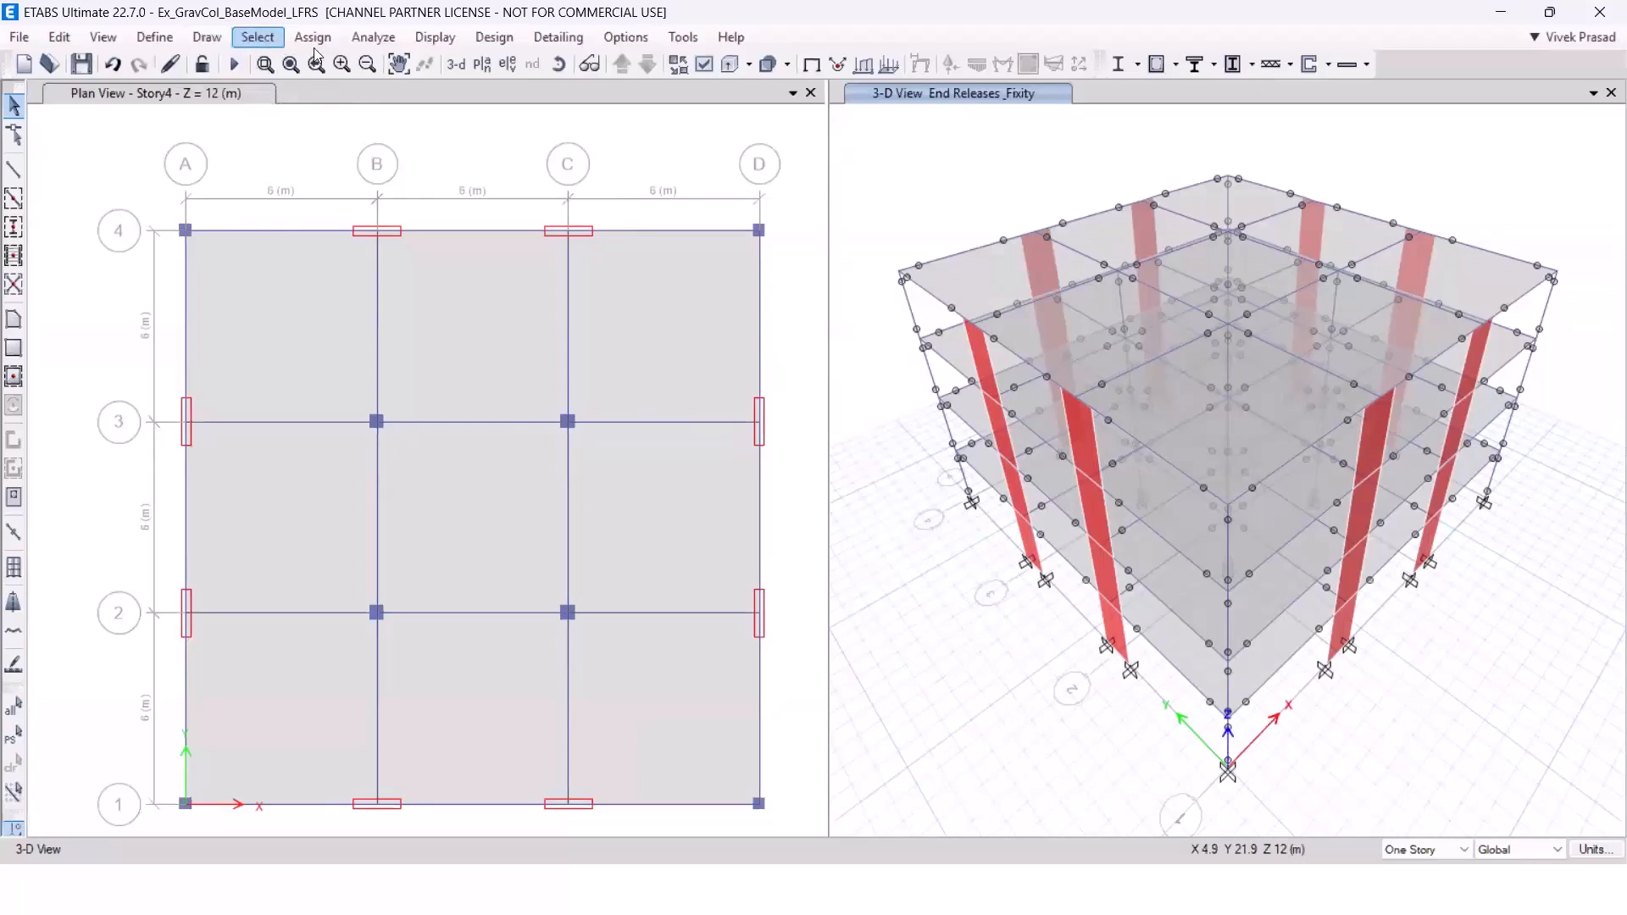
Set the EQX-Sp-US and EQY-Sp-US load cases to Do Not Run for the analysis.
click(374, 43)
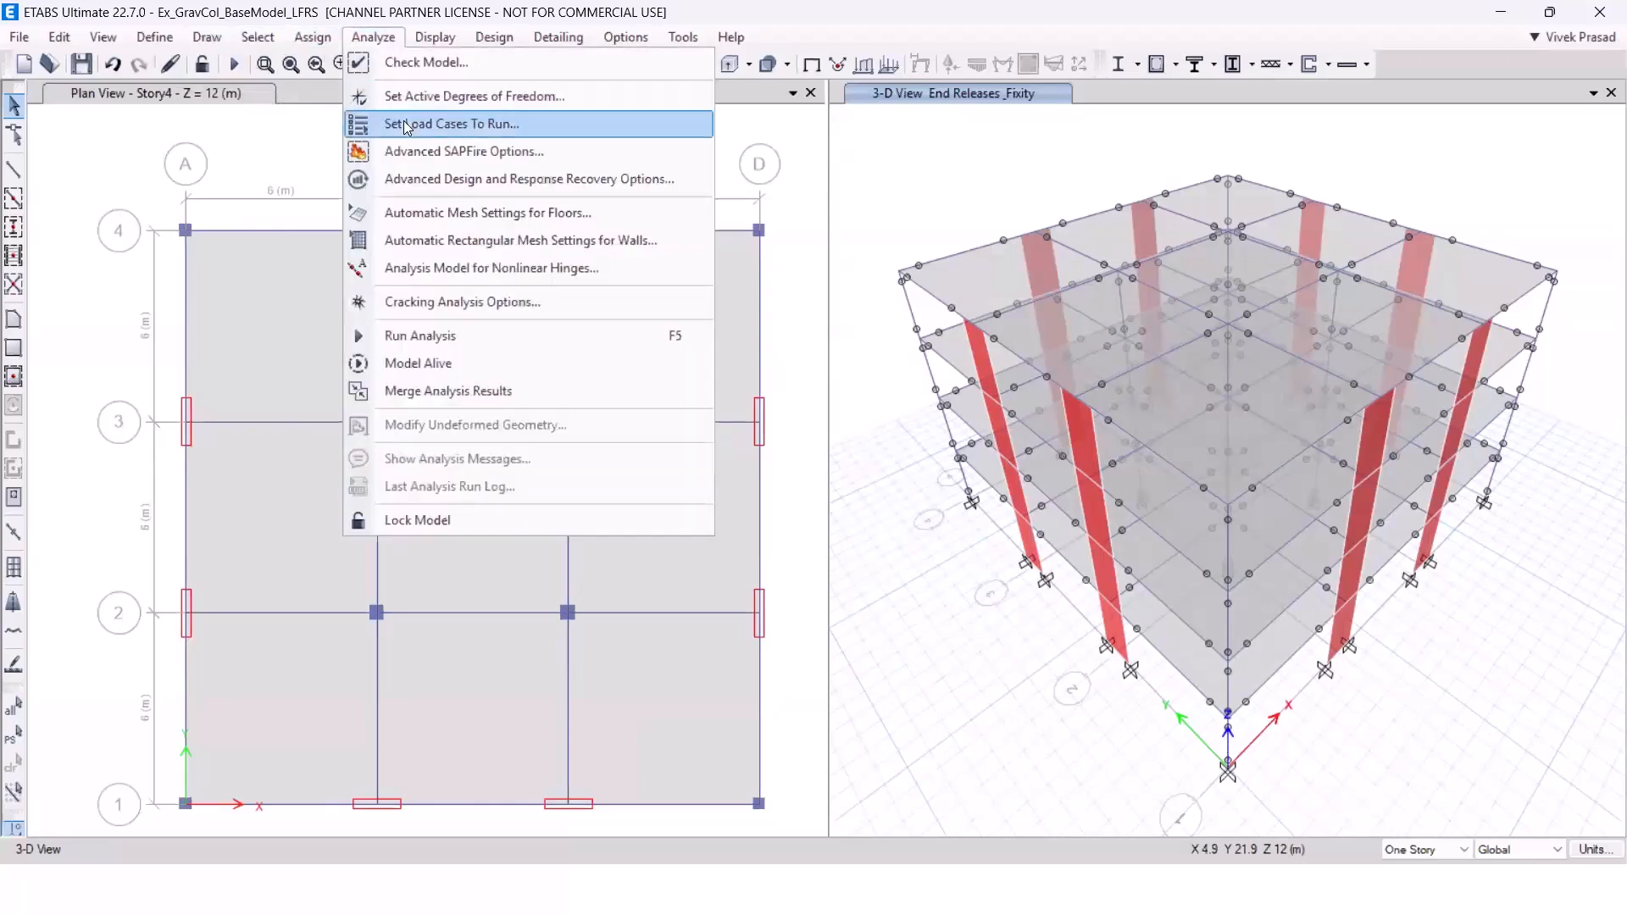
click(405, 127)
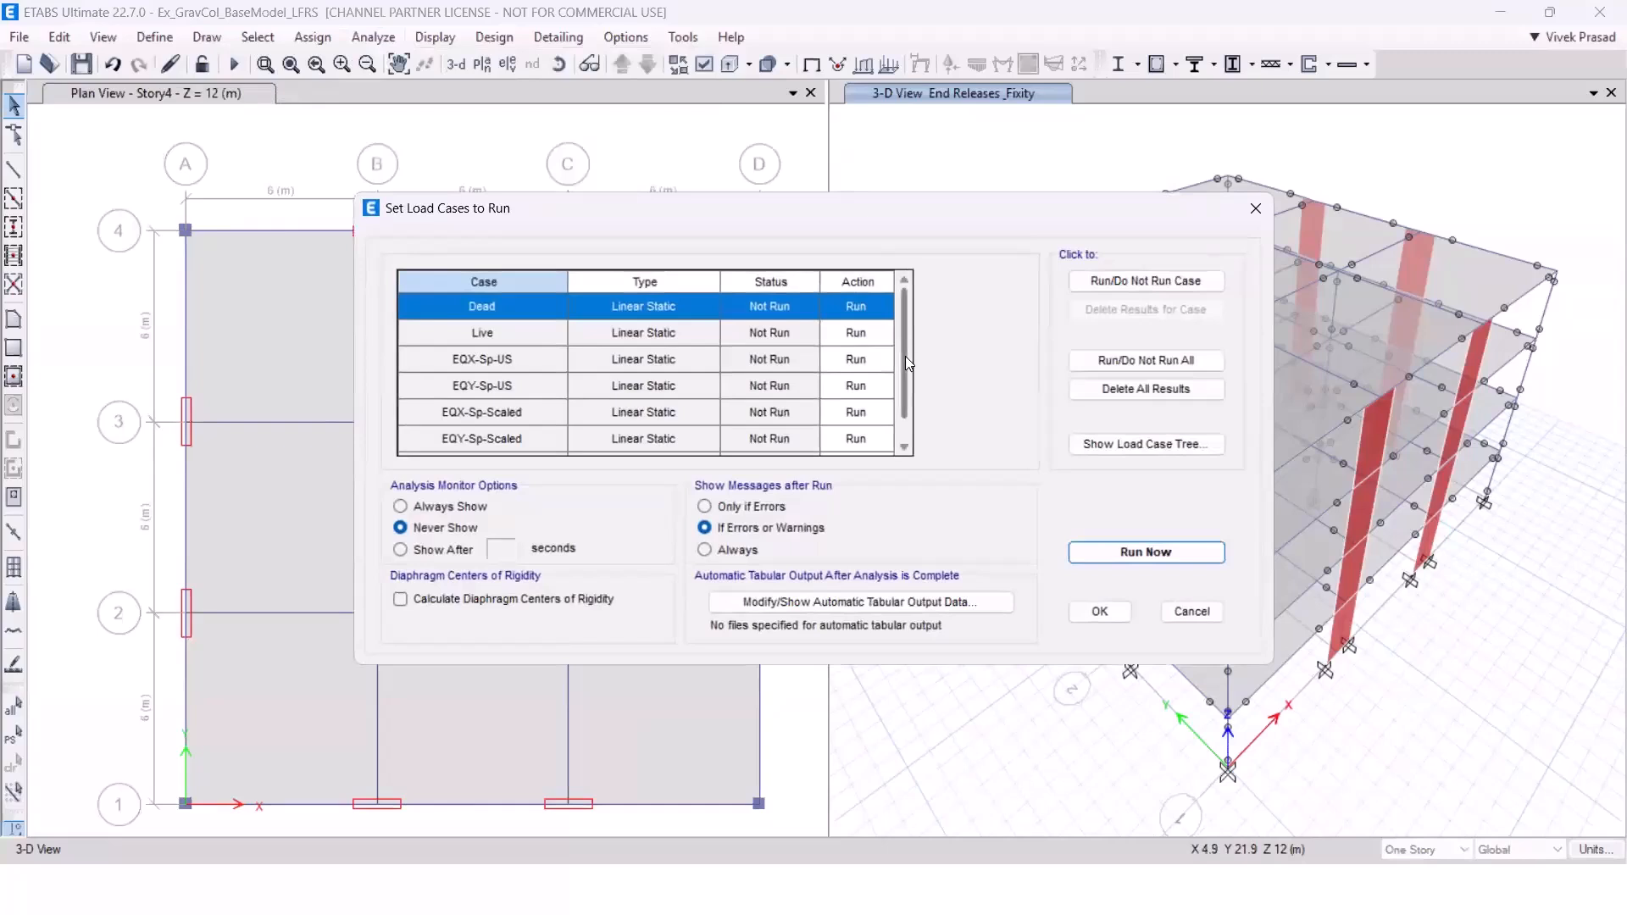
scroll(905, 409, down, 1)
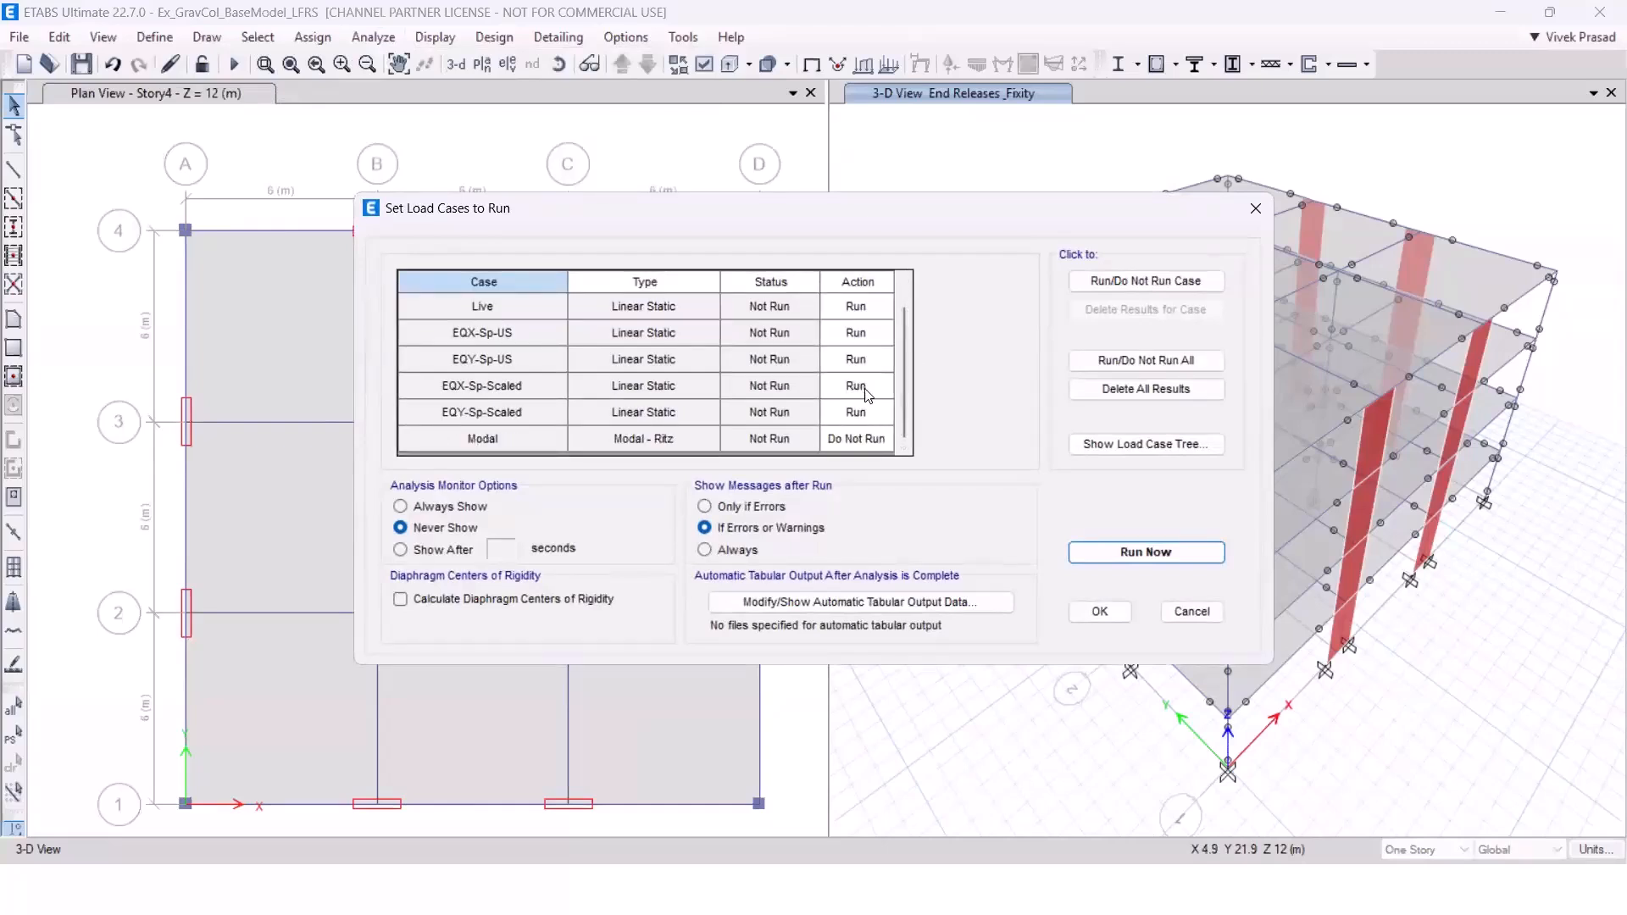
scroll(901, 374, up, 1)
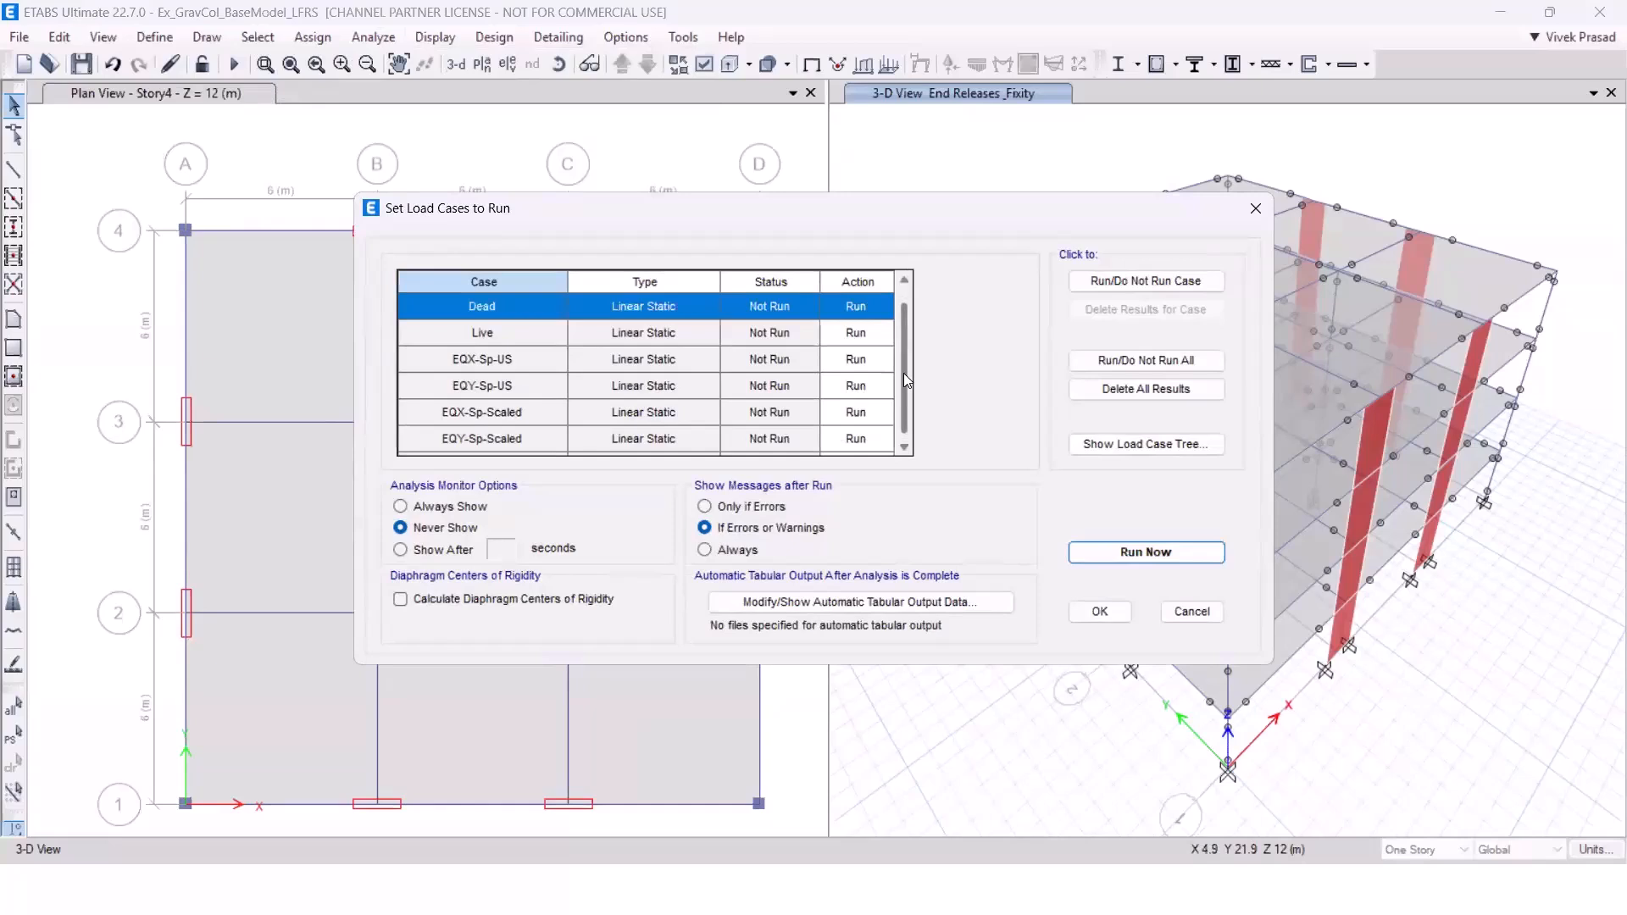
scroll(905, 368, down, 1)
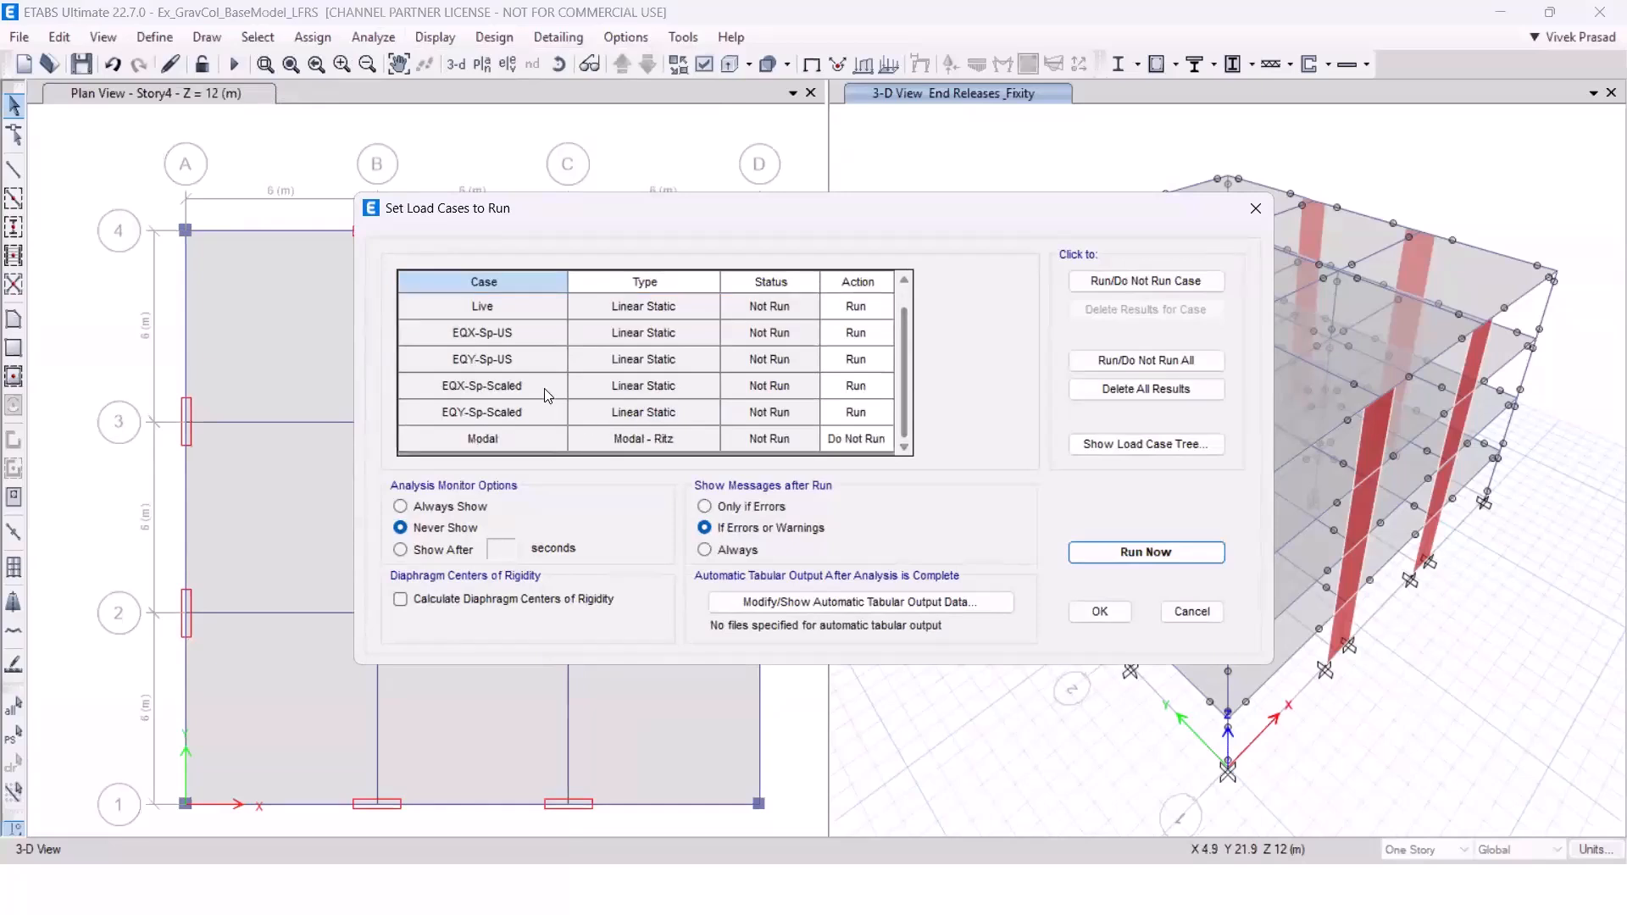
drag(874, 334, 874, 356)
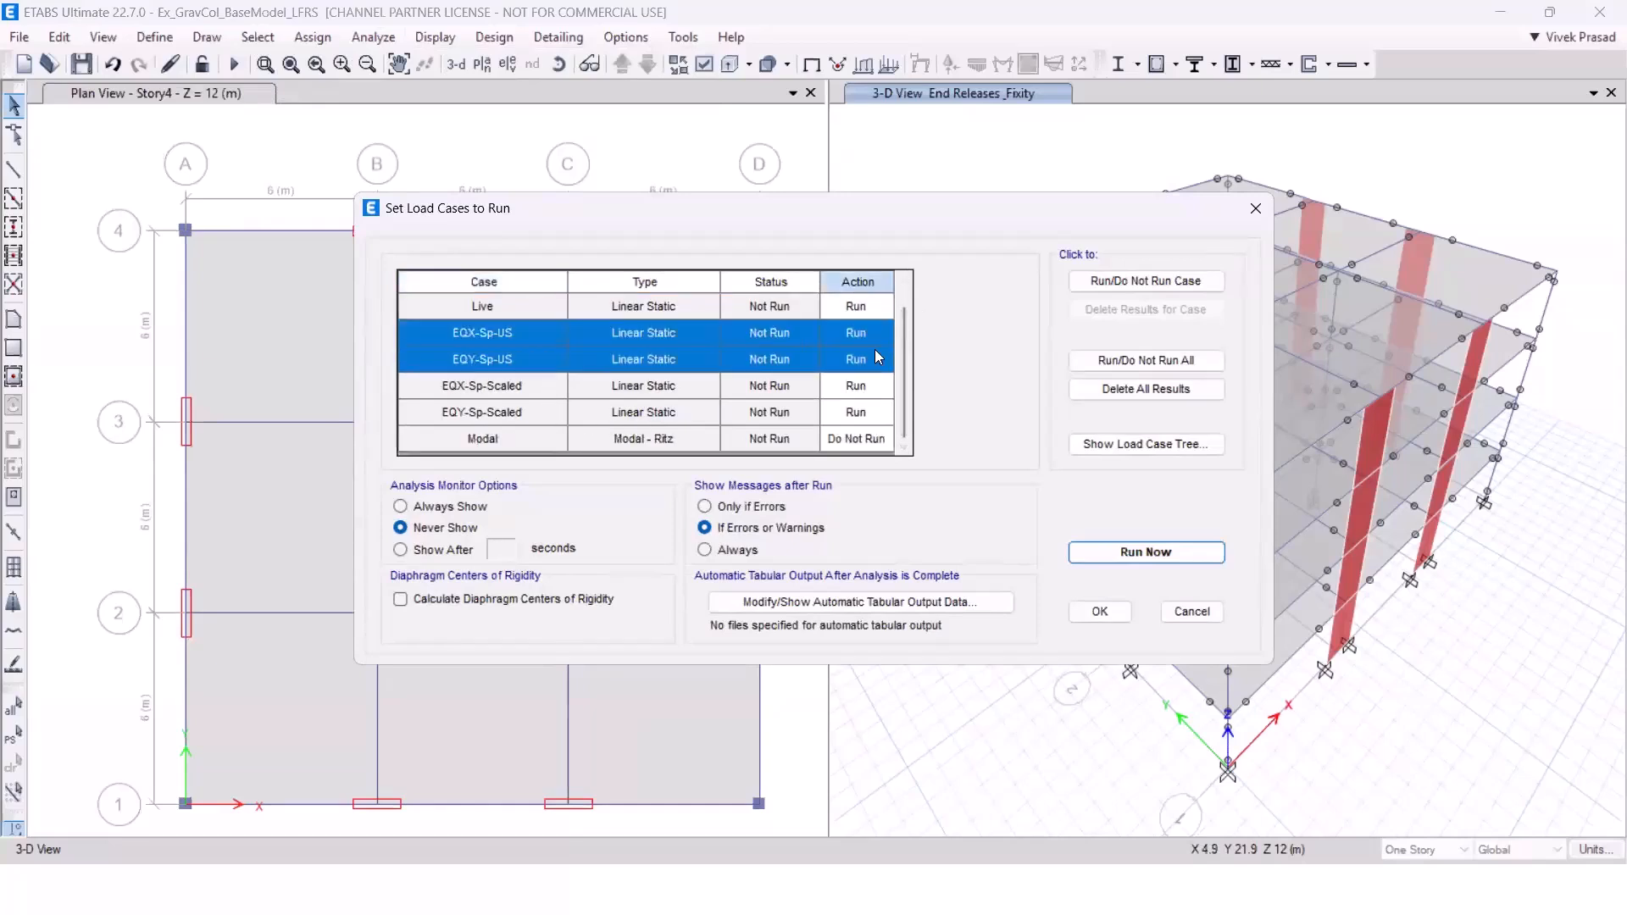
click(1145, 281)
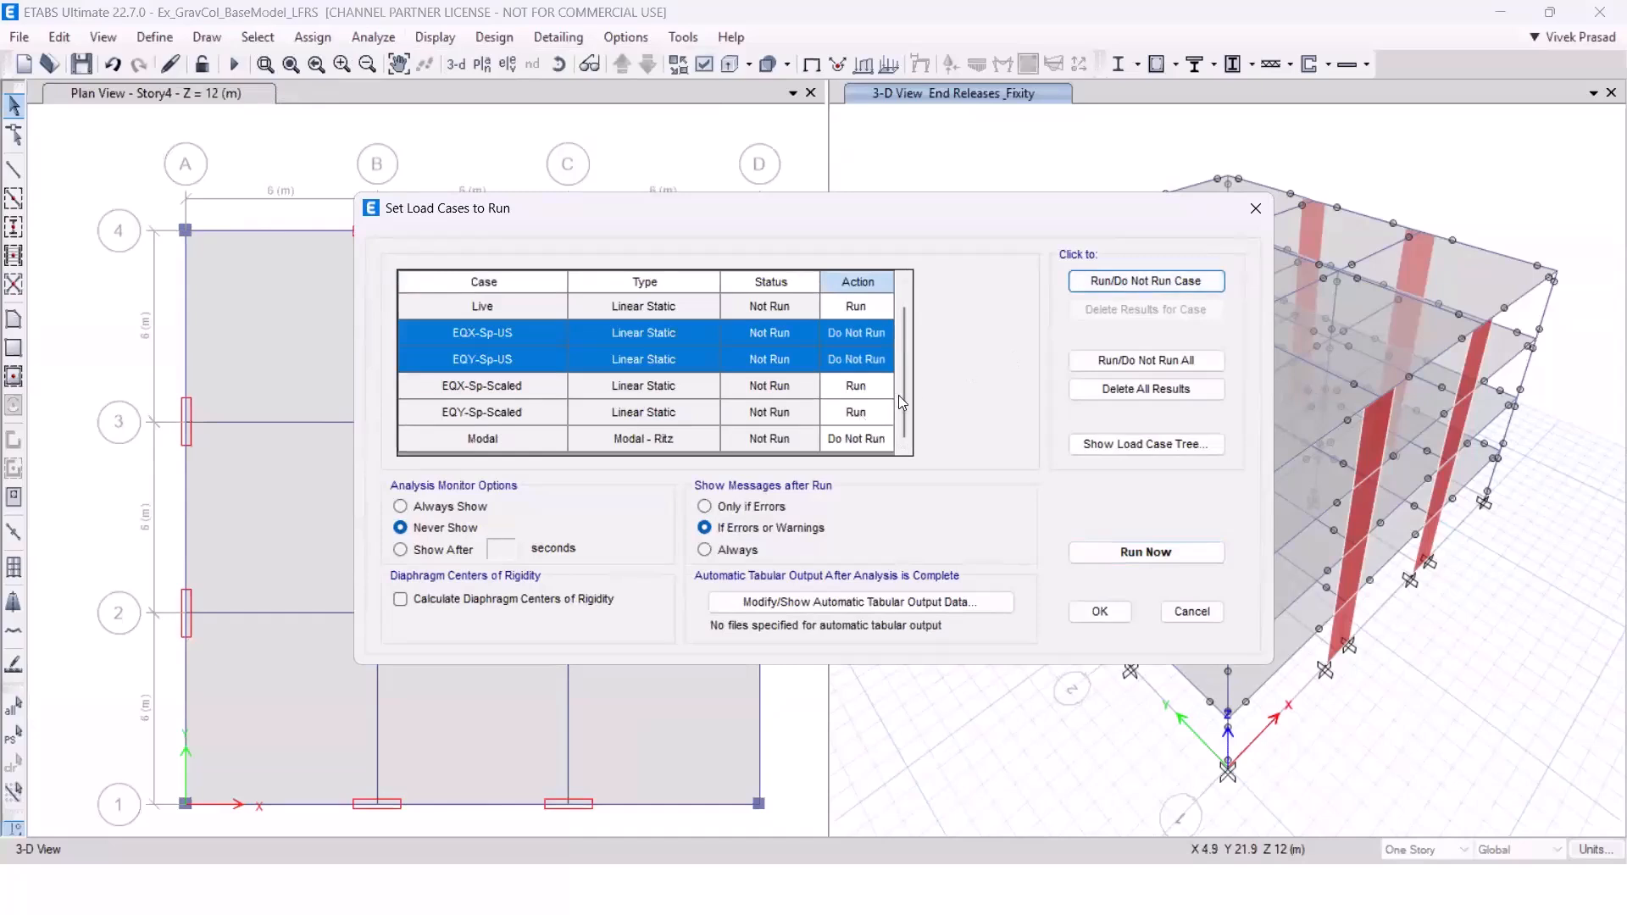
scroll(905, 338, up, 1)
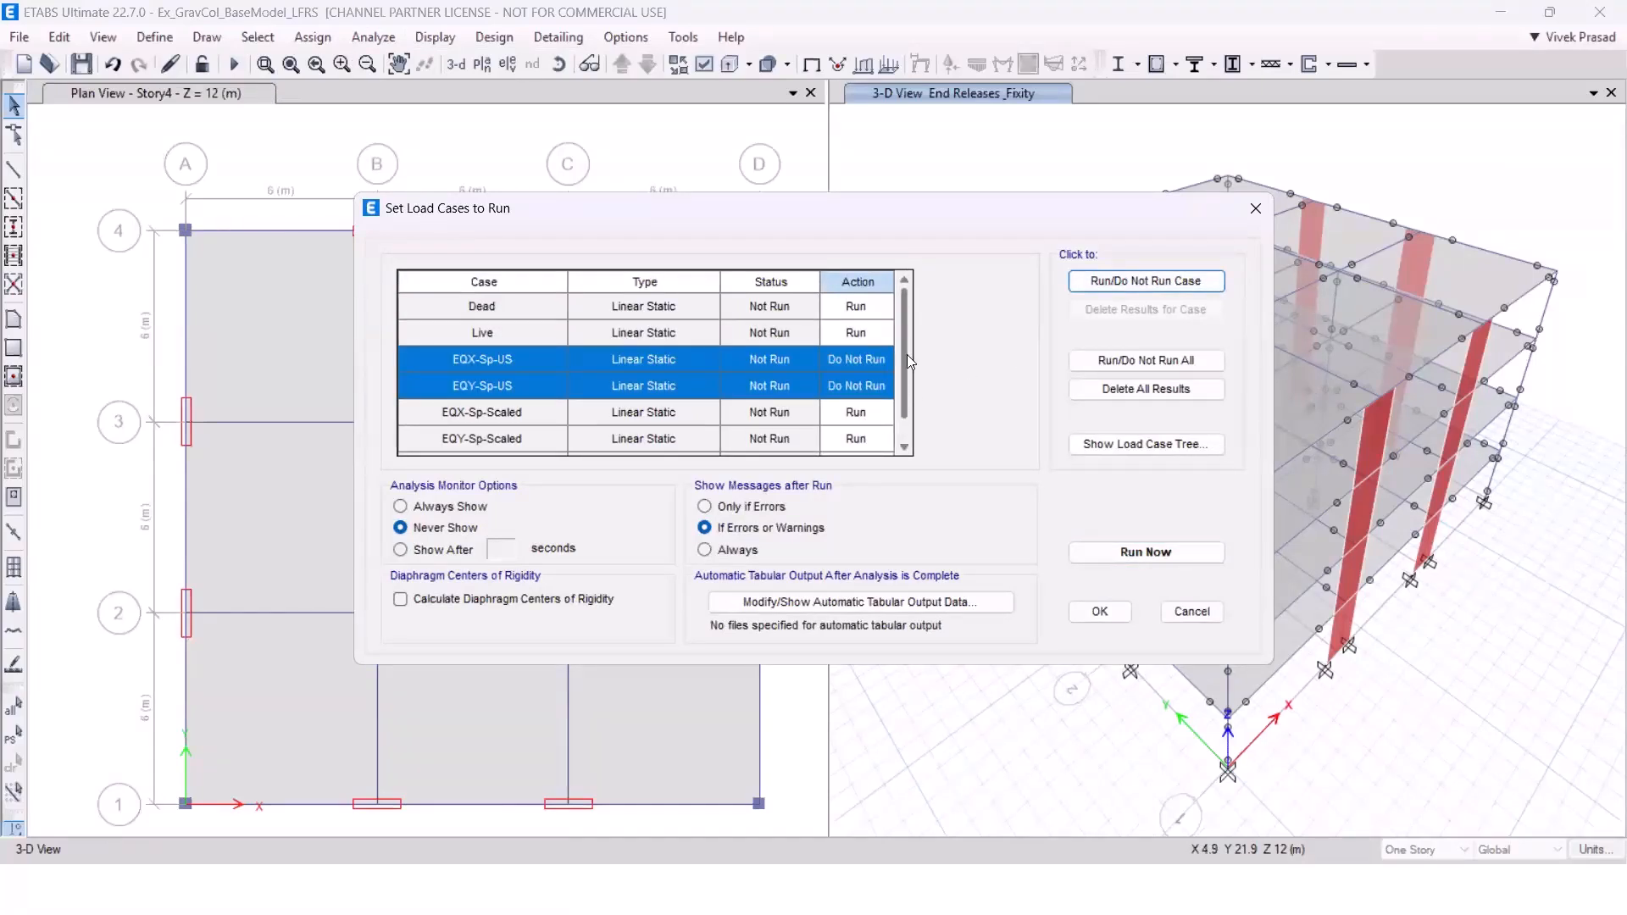
scroll(906, 354, down, 1)
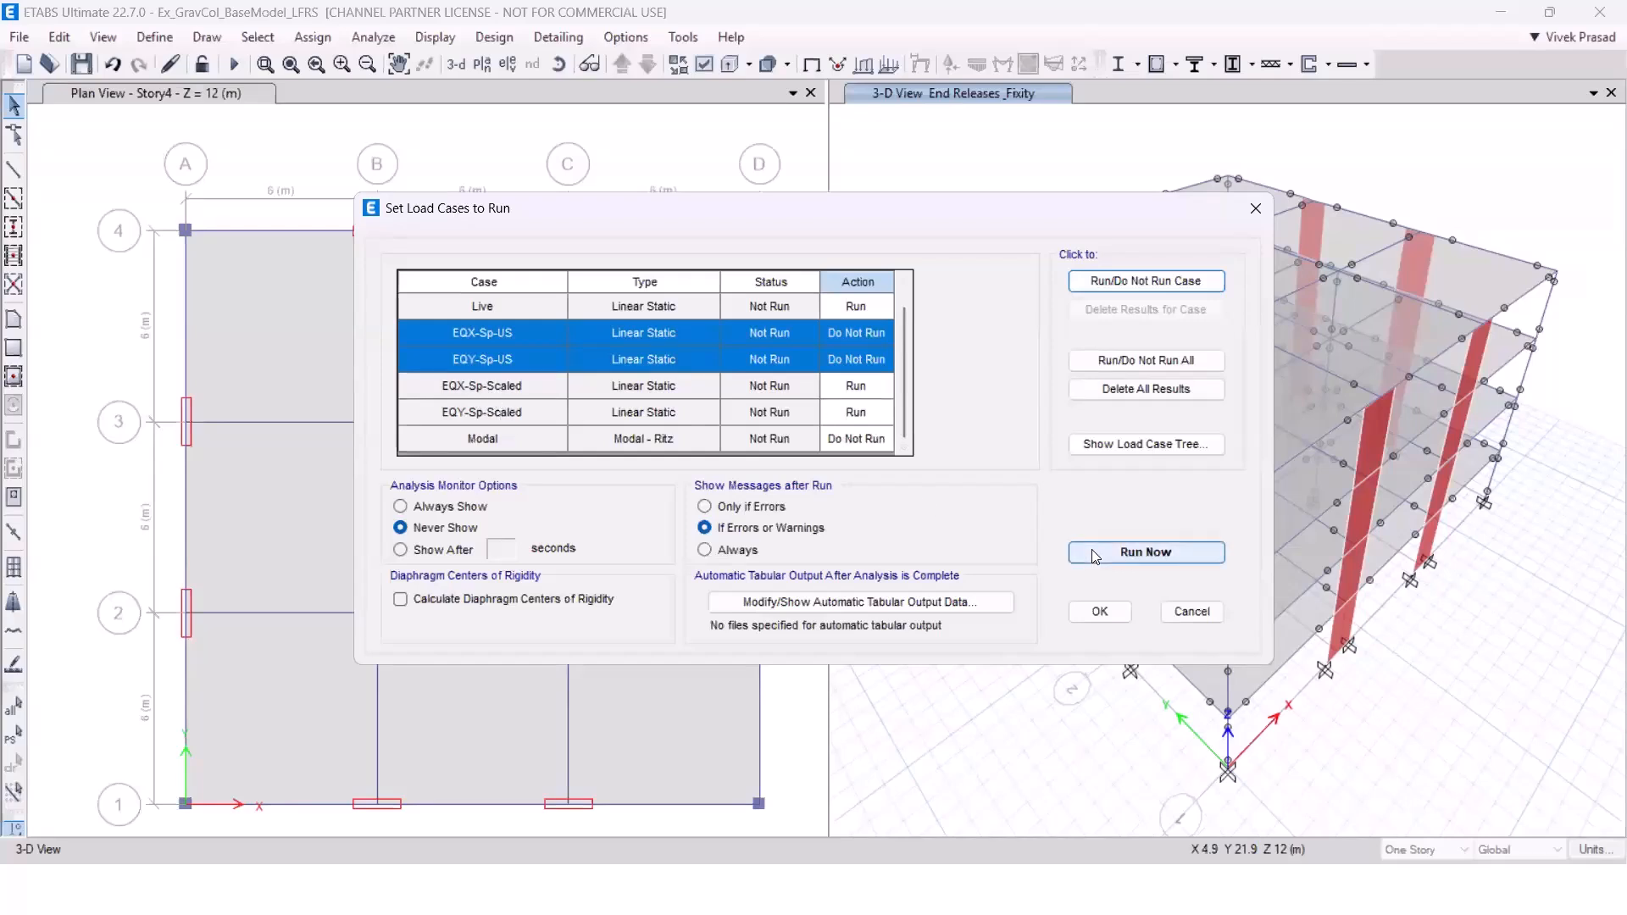
click(1099, 611)
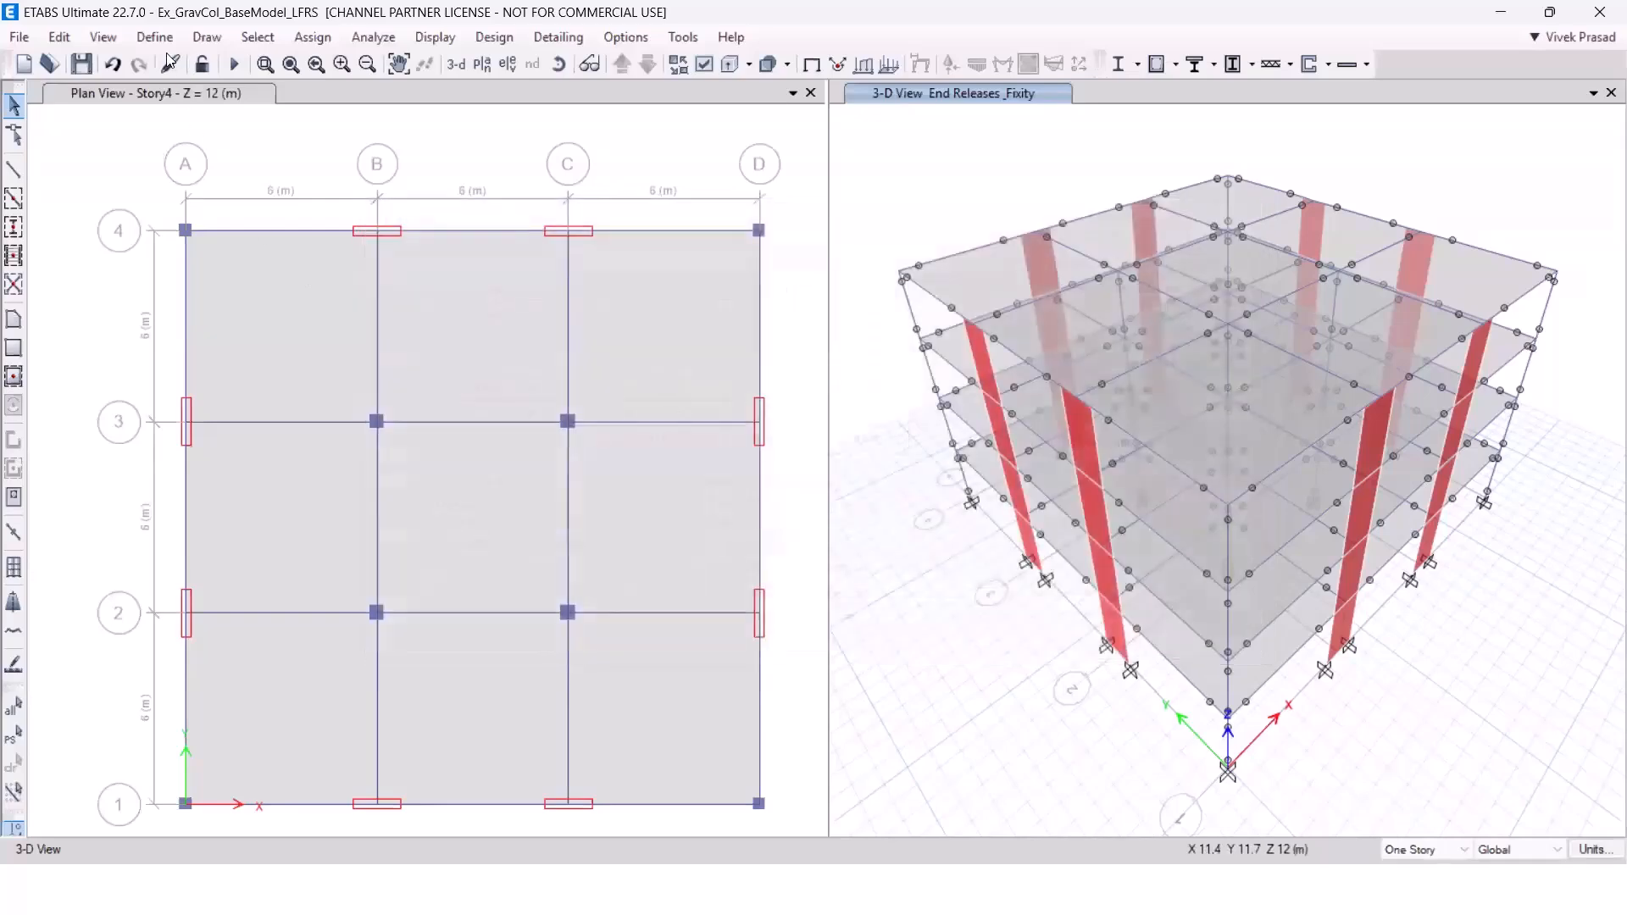
Review the load cases and scale factors in the DConS4 load combination without changing it.
click(161, 41)
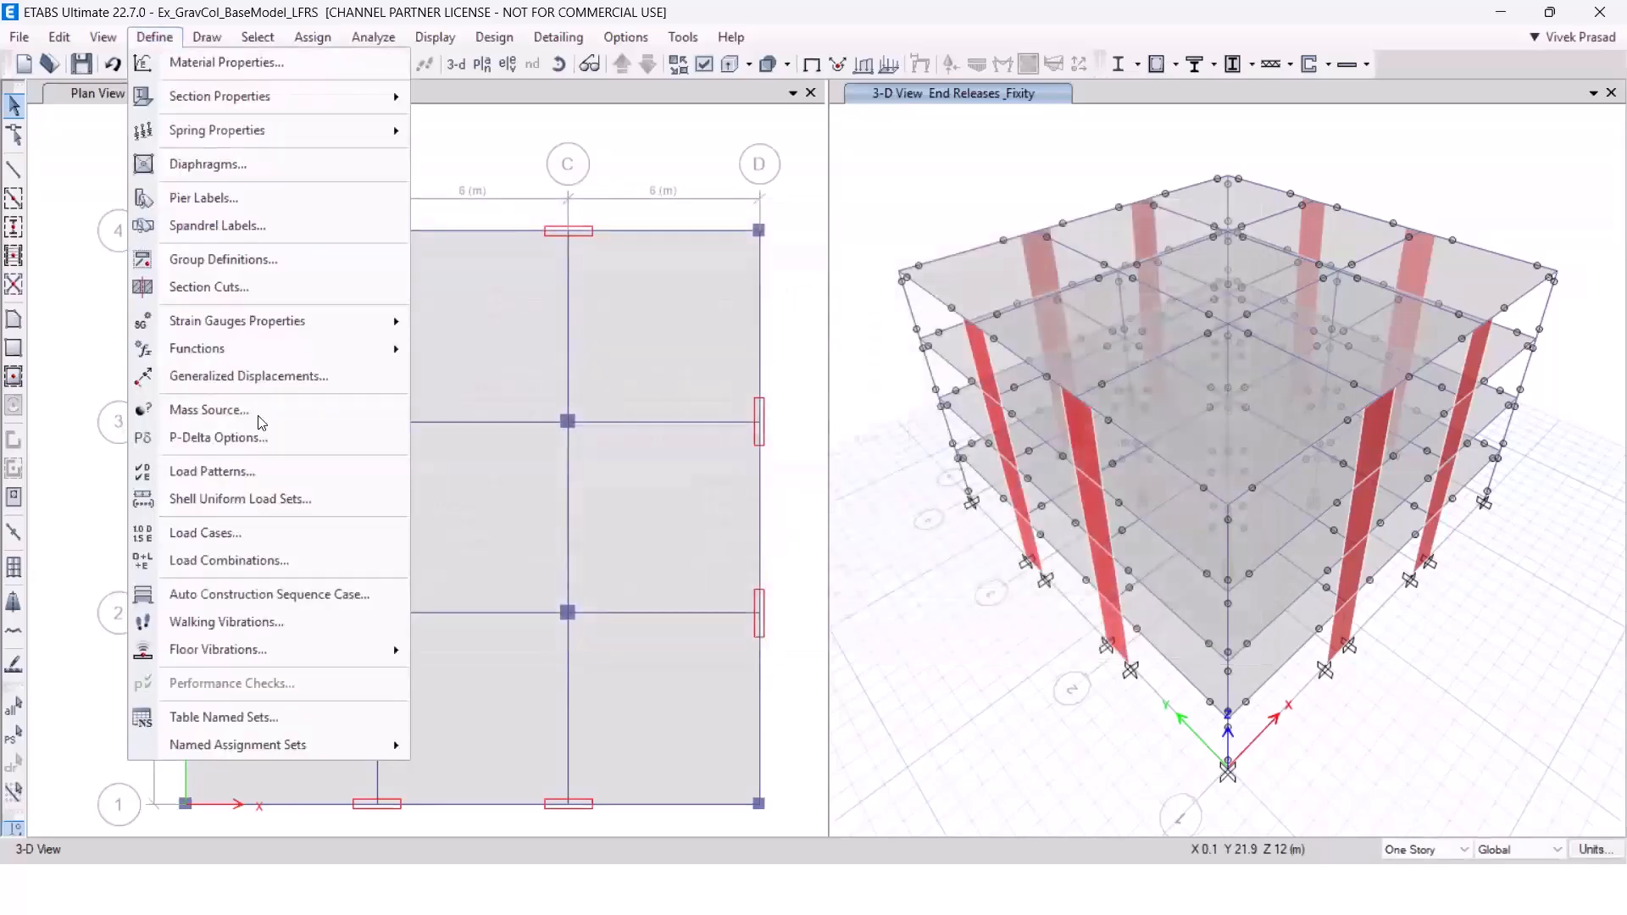
click(291, 561)
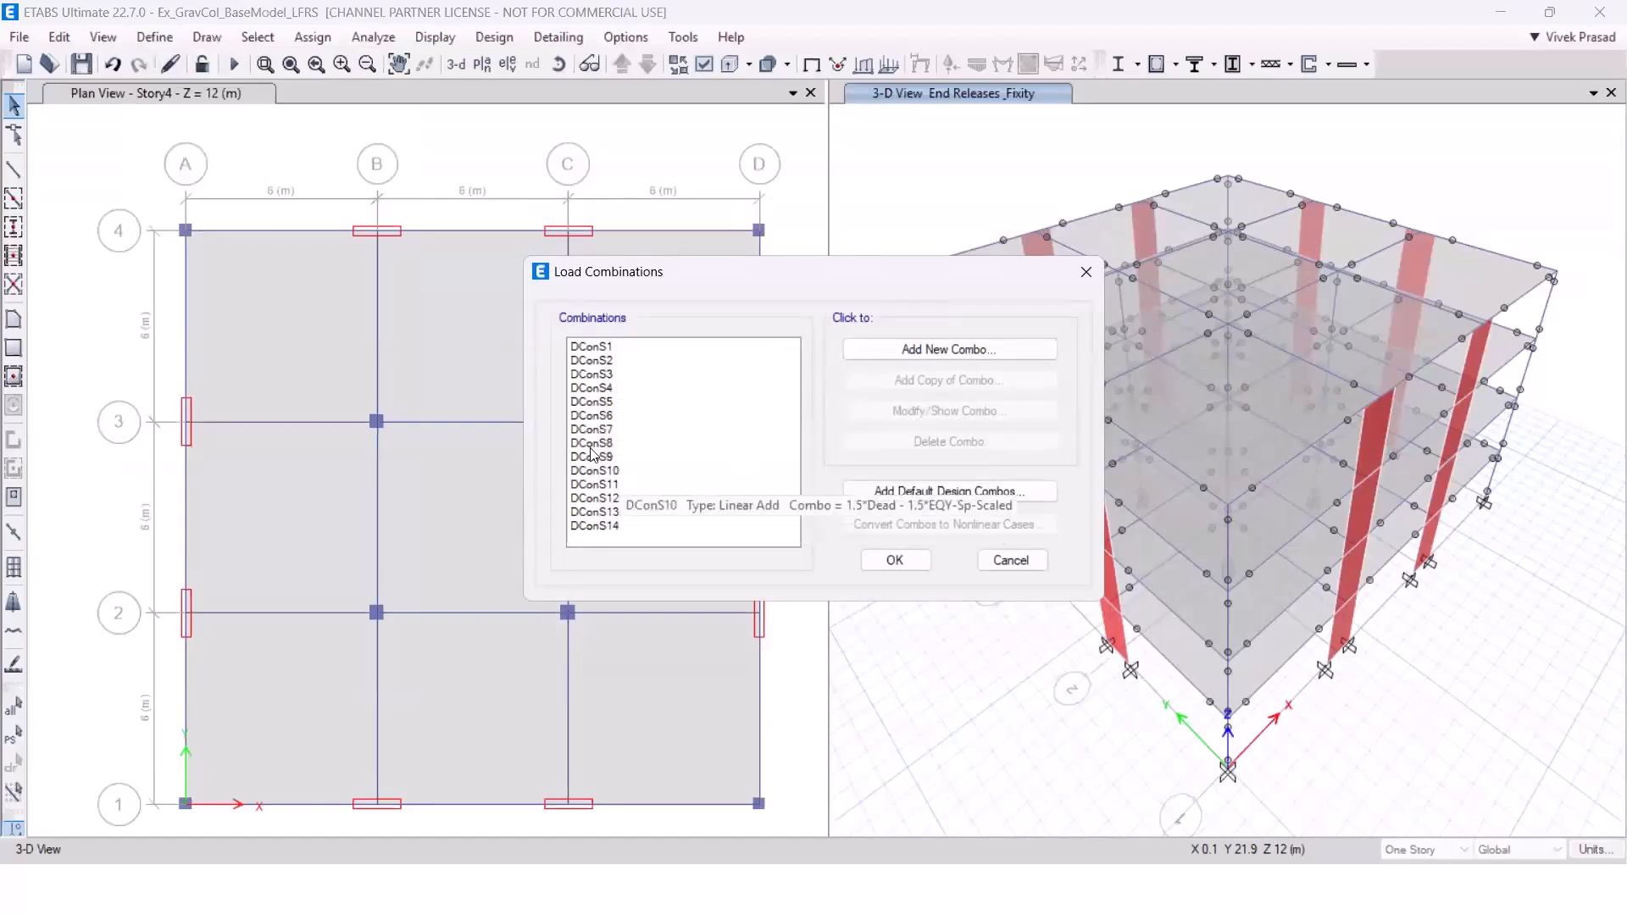
click(593, 387)
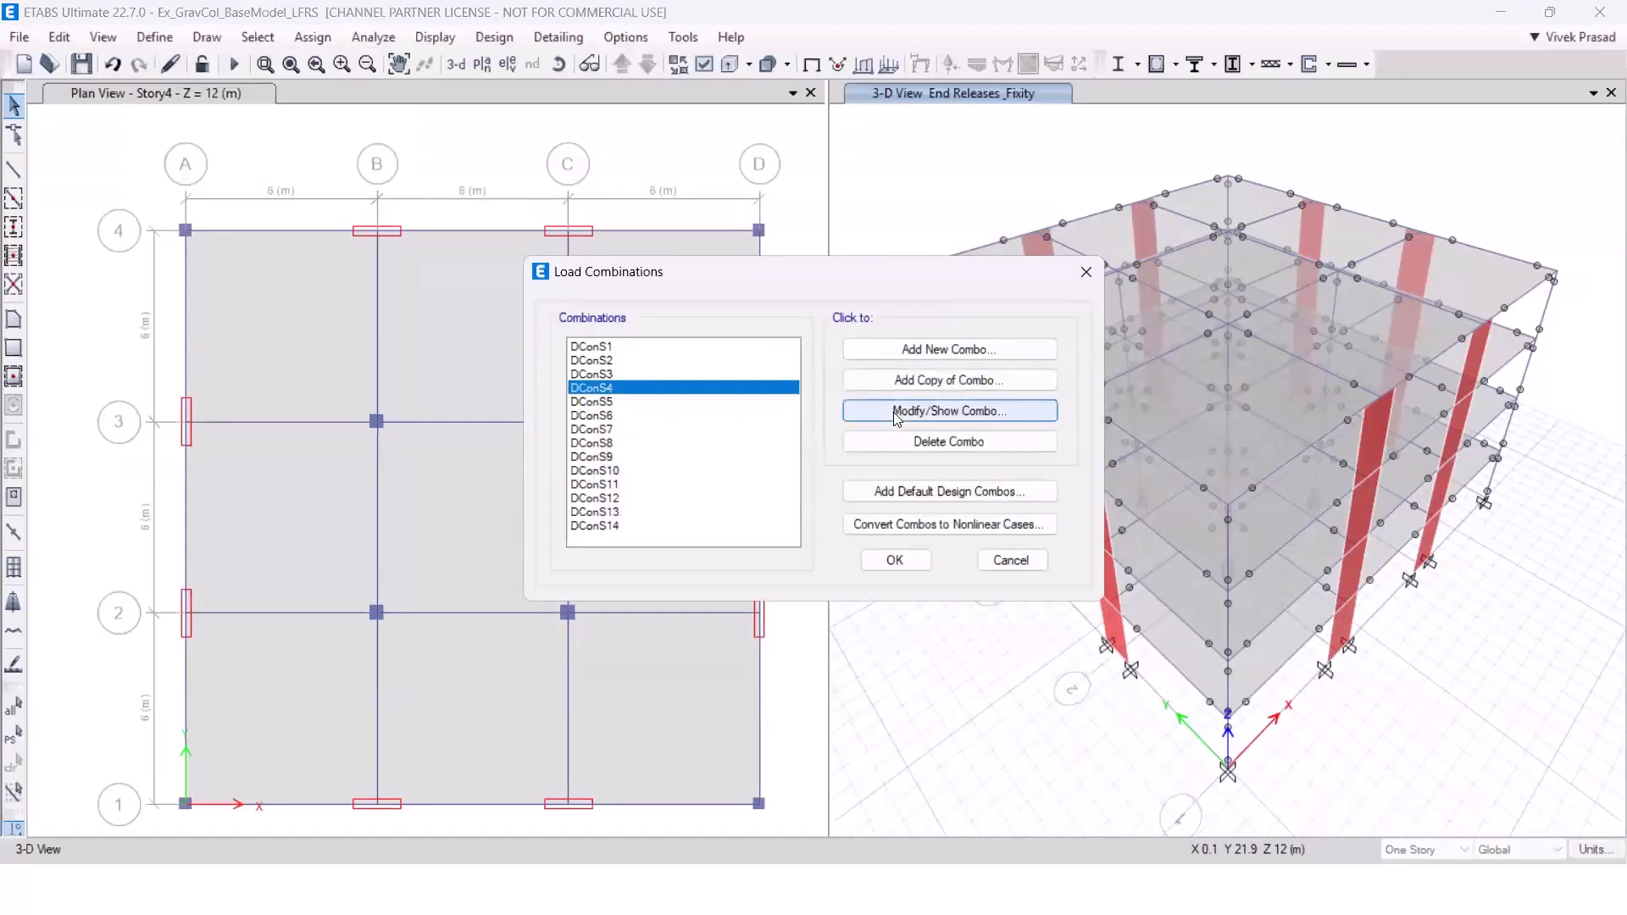
click(896, 413)
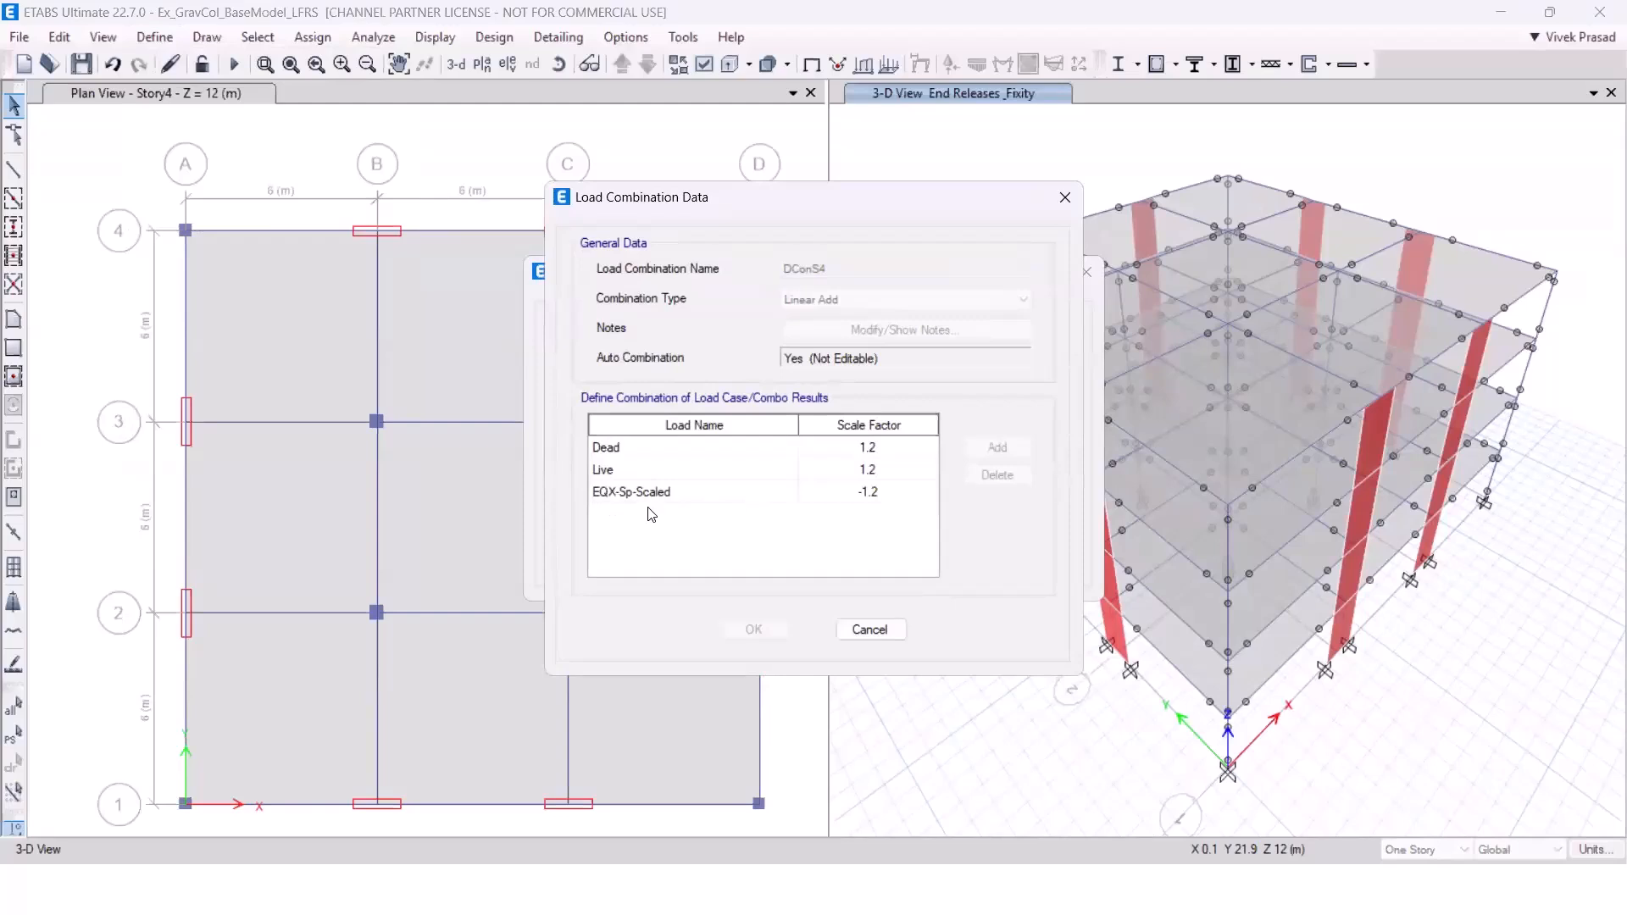
click(869, 629)
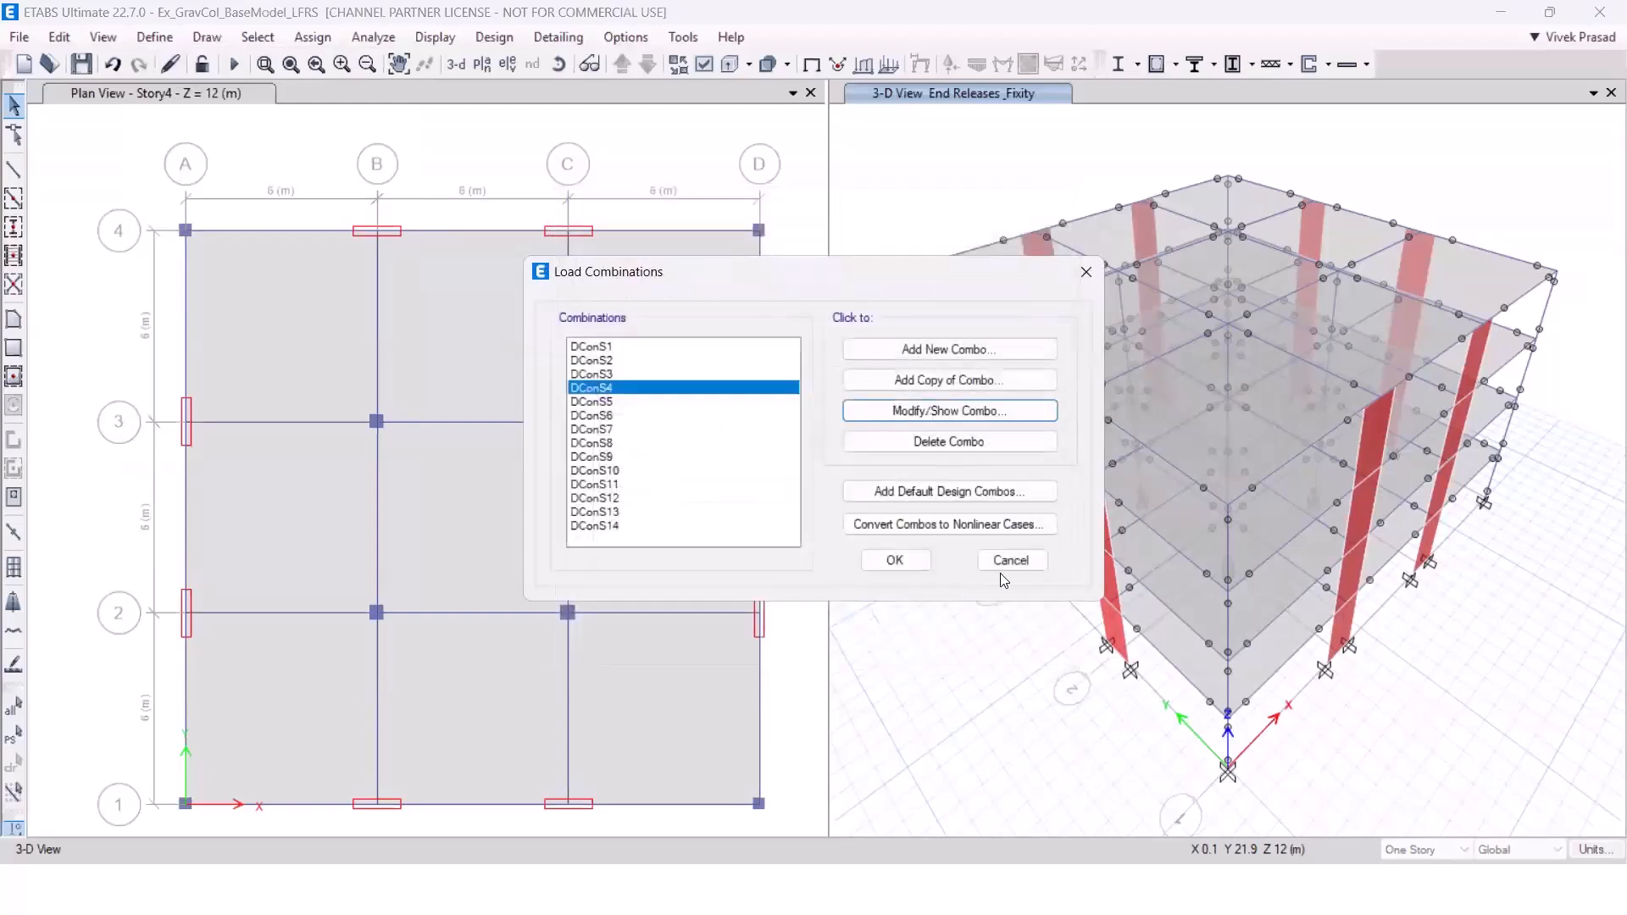
click(1010, 561)
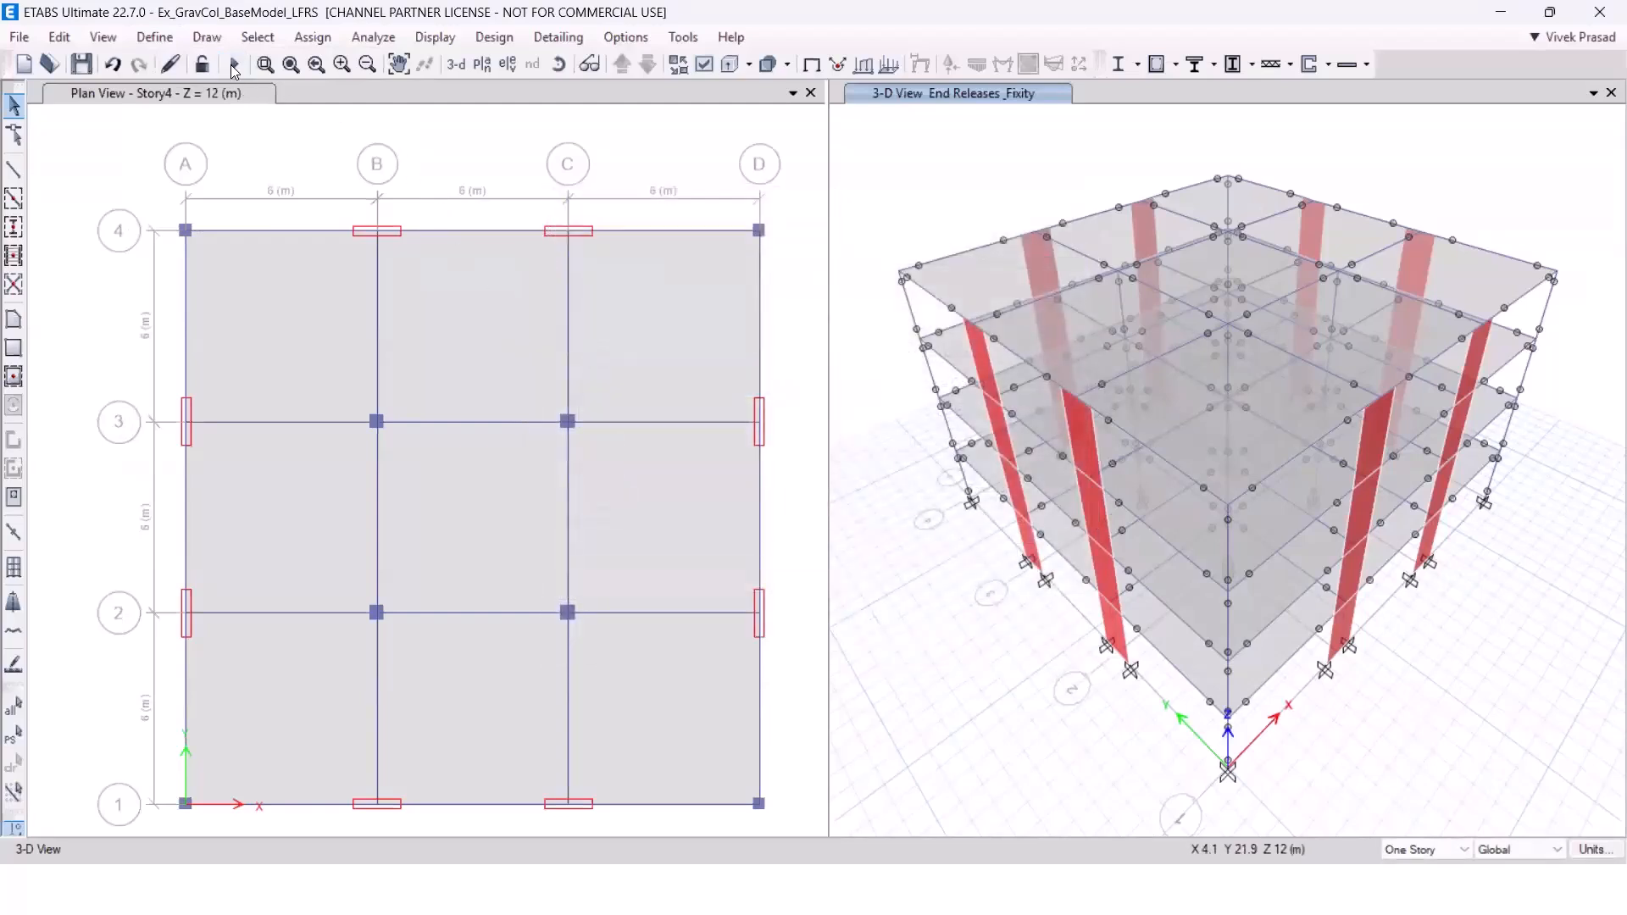
Run the analysis of the LFRS model and start the shear wall design check.
click(234, 65)
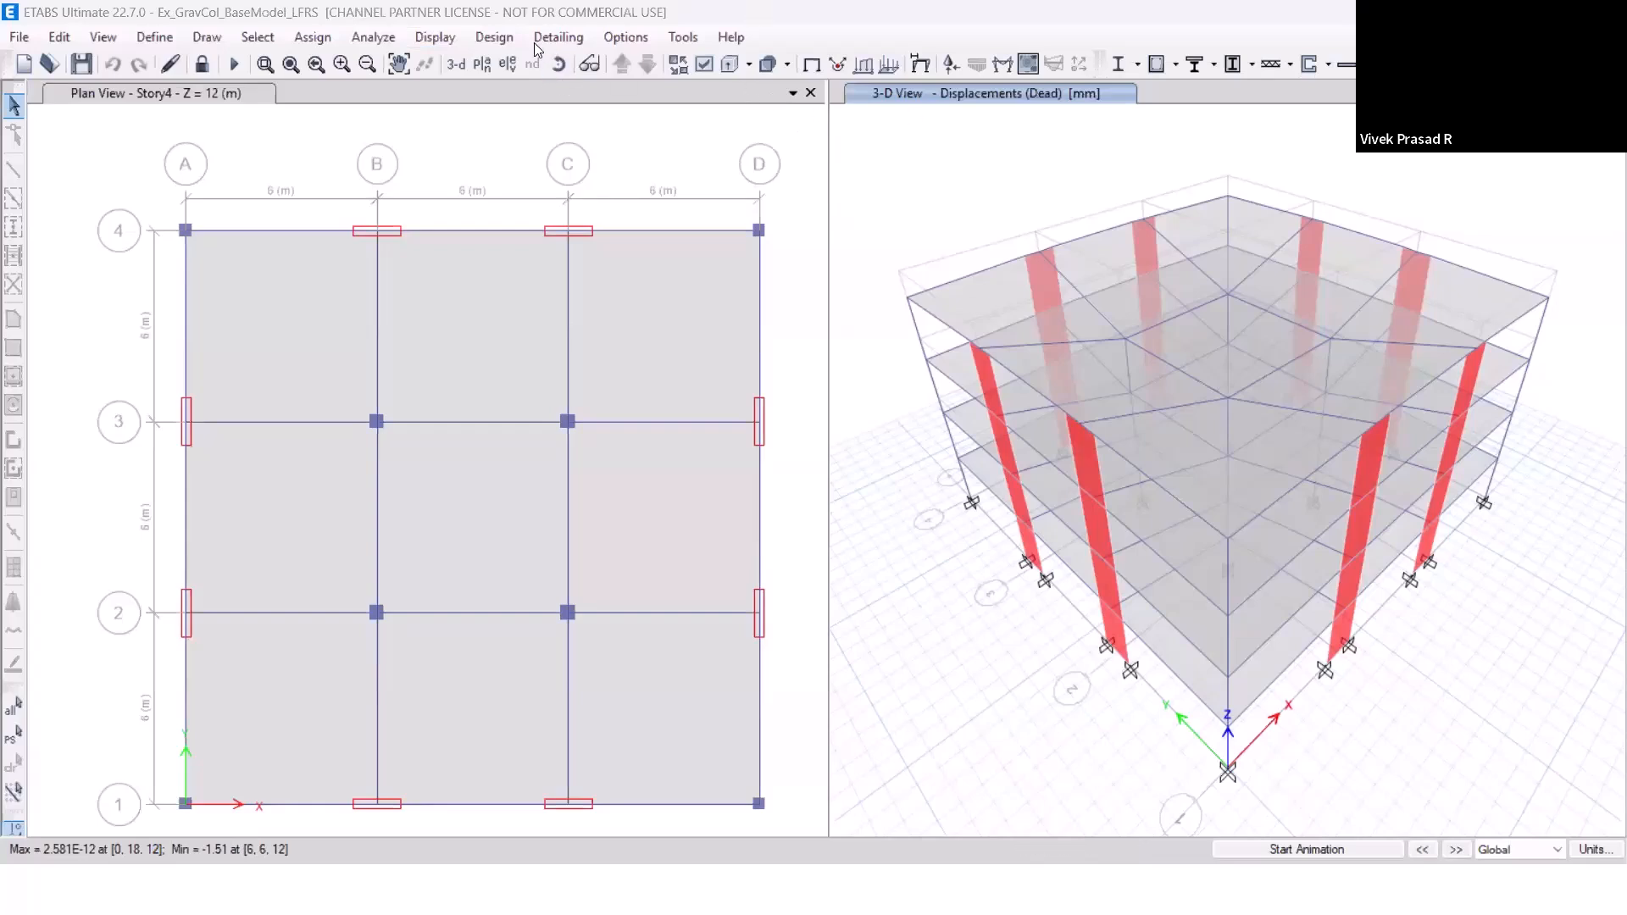
click(495, 37)
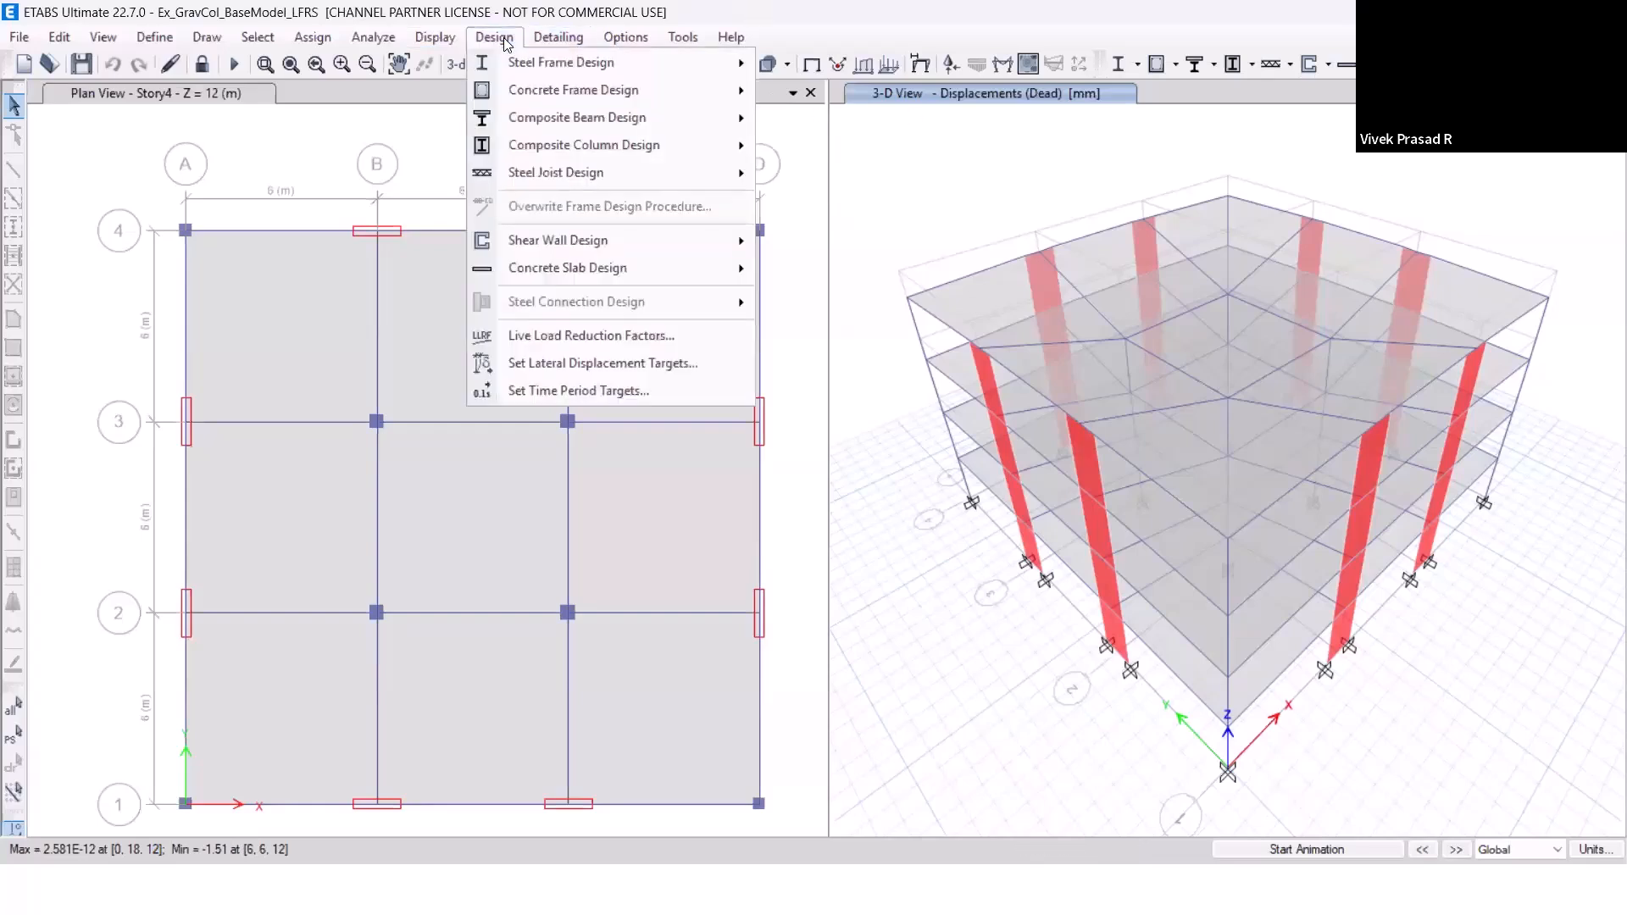
mouse_move(585, 240)
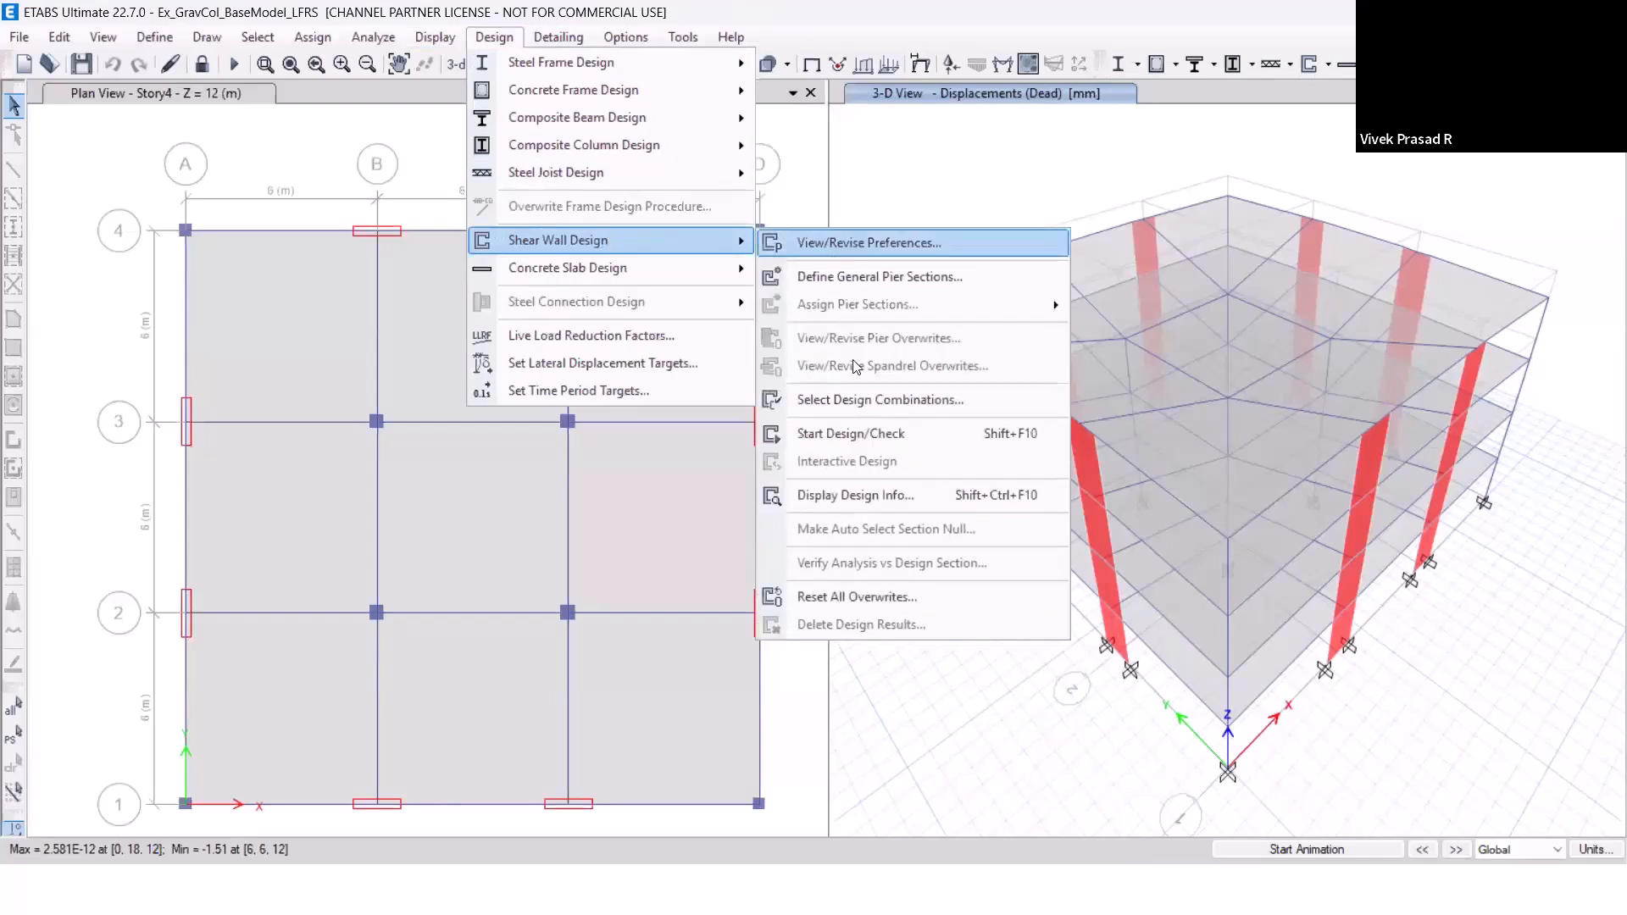
click(856, 434)
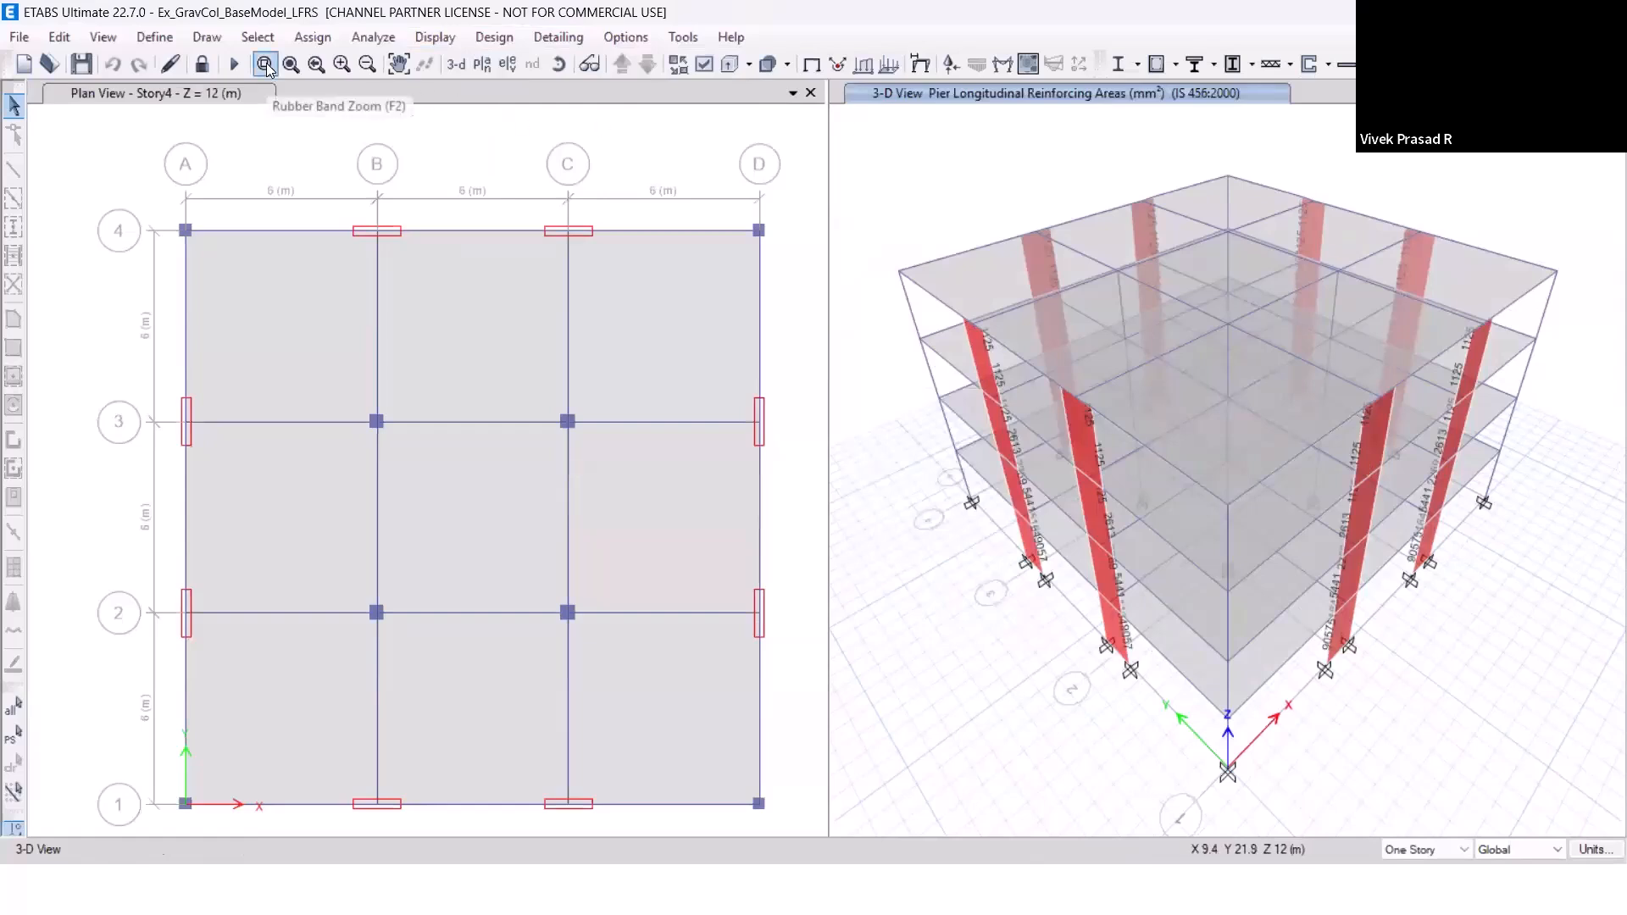
Display the Pier Reinforcing Ratios shear wall design output in the 3-D view and examine the ratios along the lower wall piers.
click(494, 36)
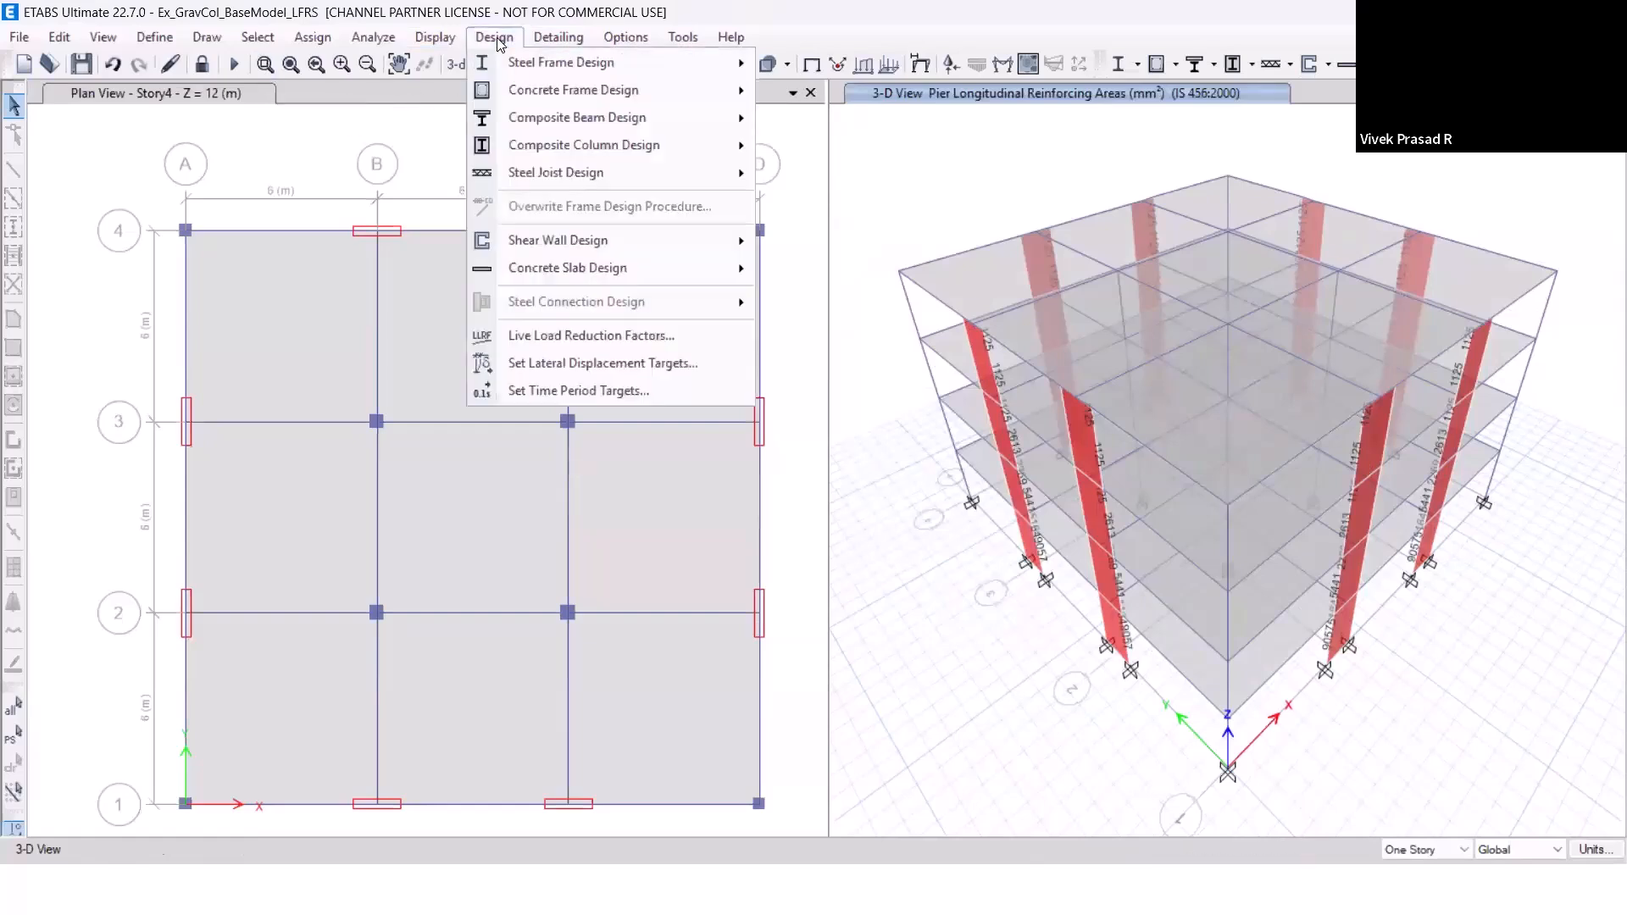
mouse_move(534, 92)
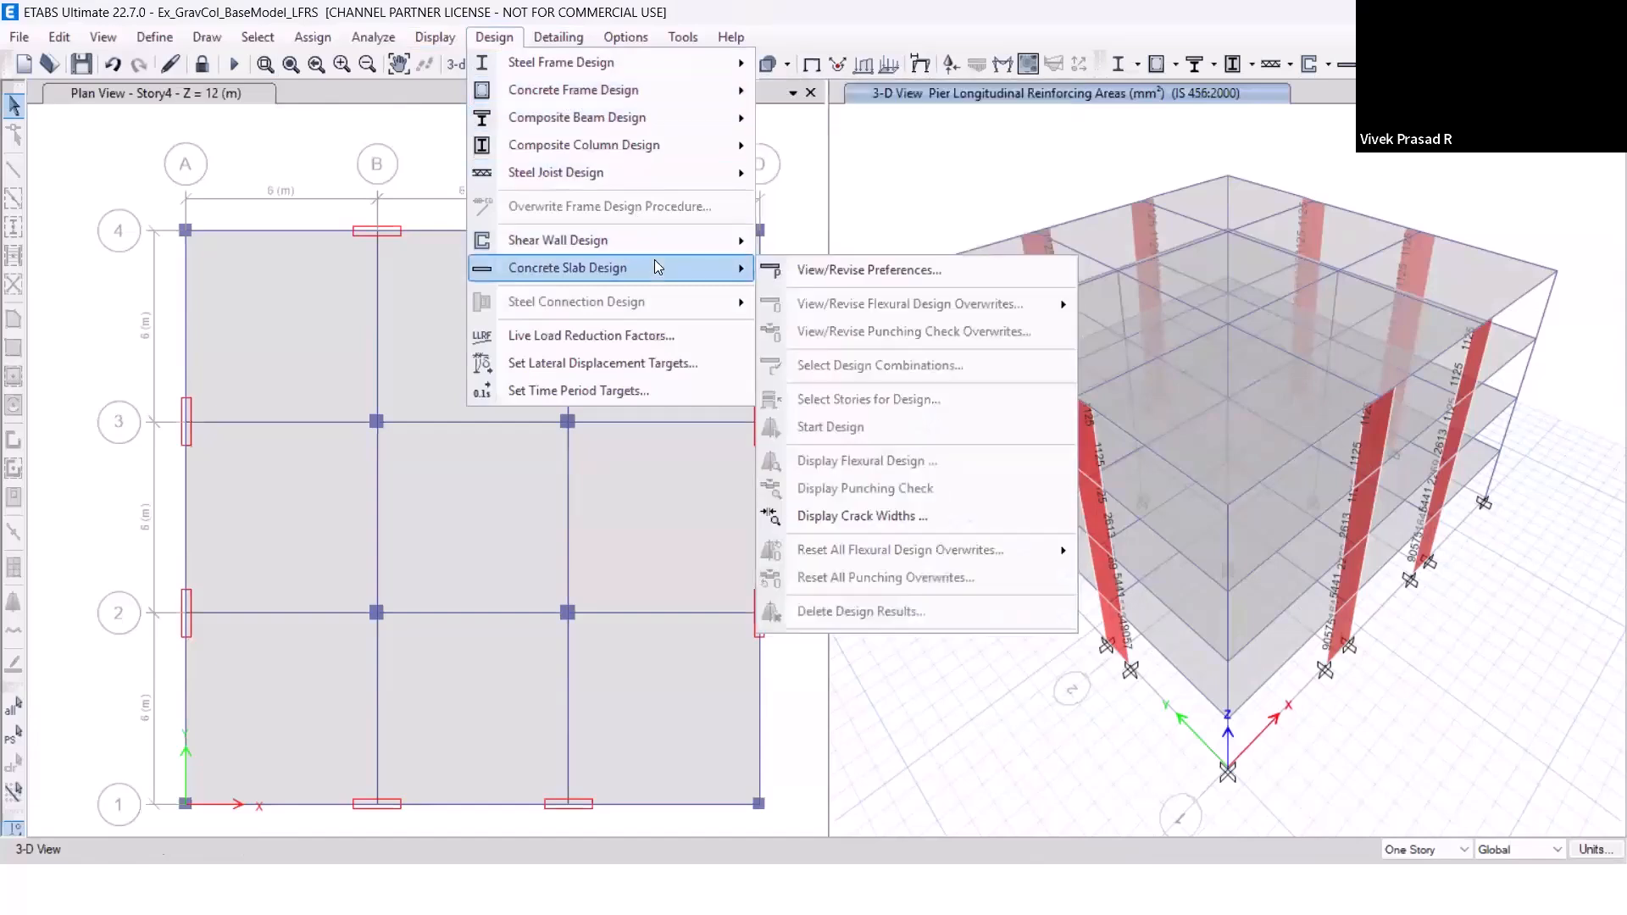
mouse_move(678, 242)
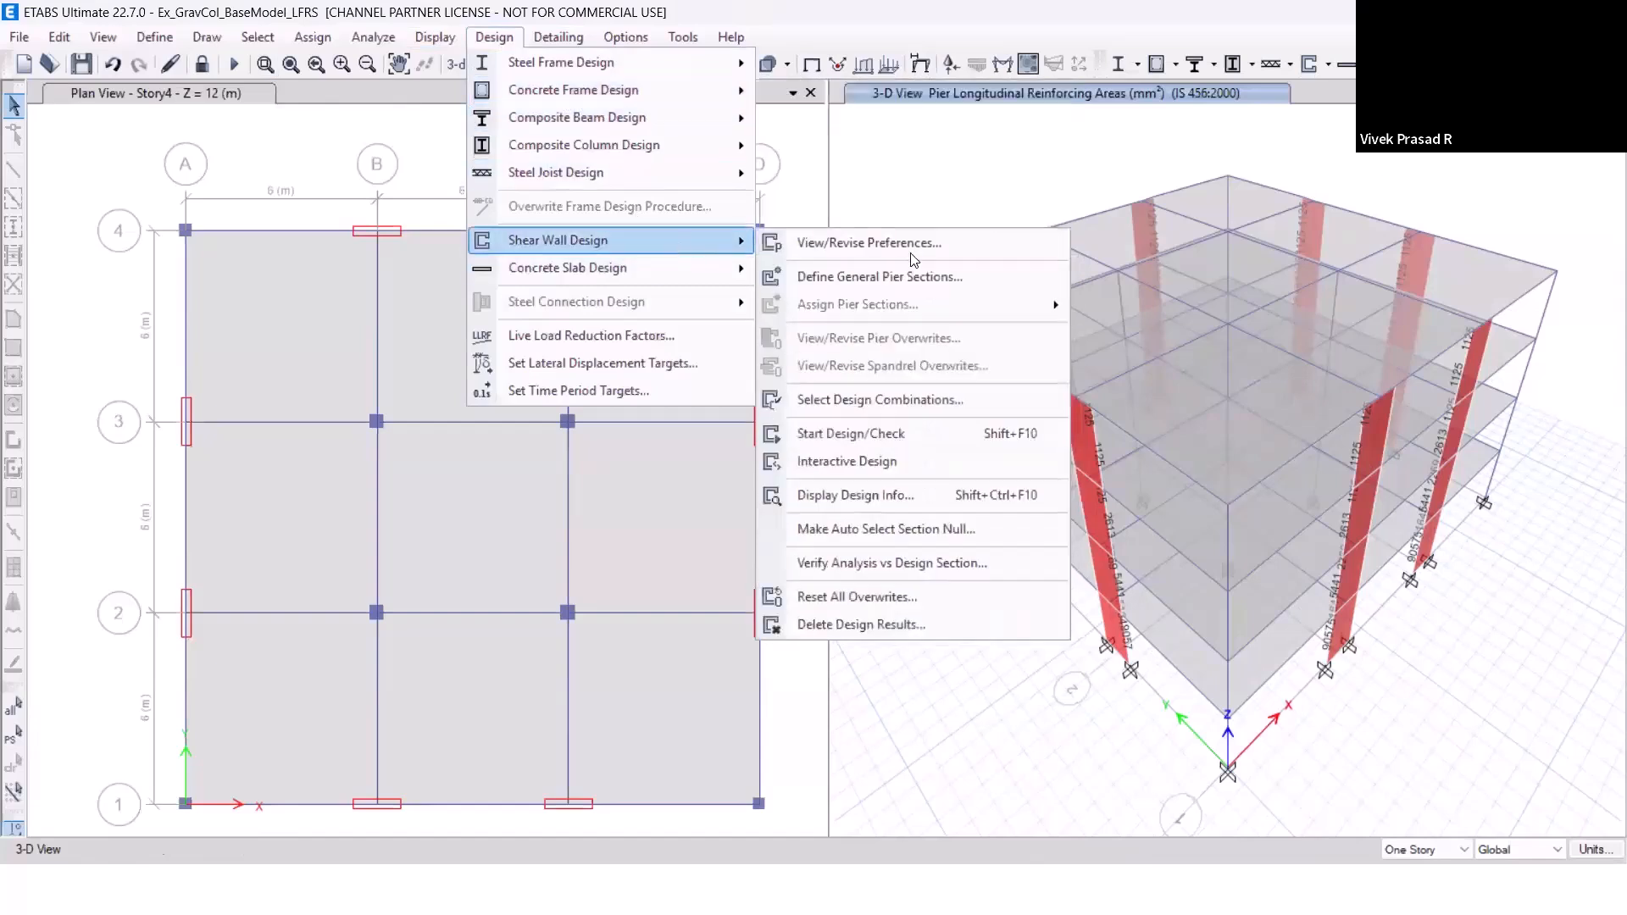
click(927, 497)
click(812, 439)
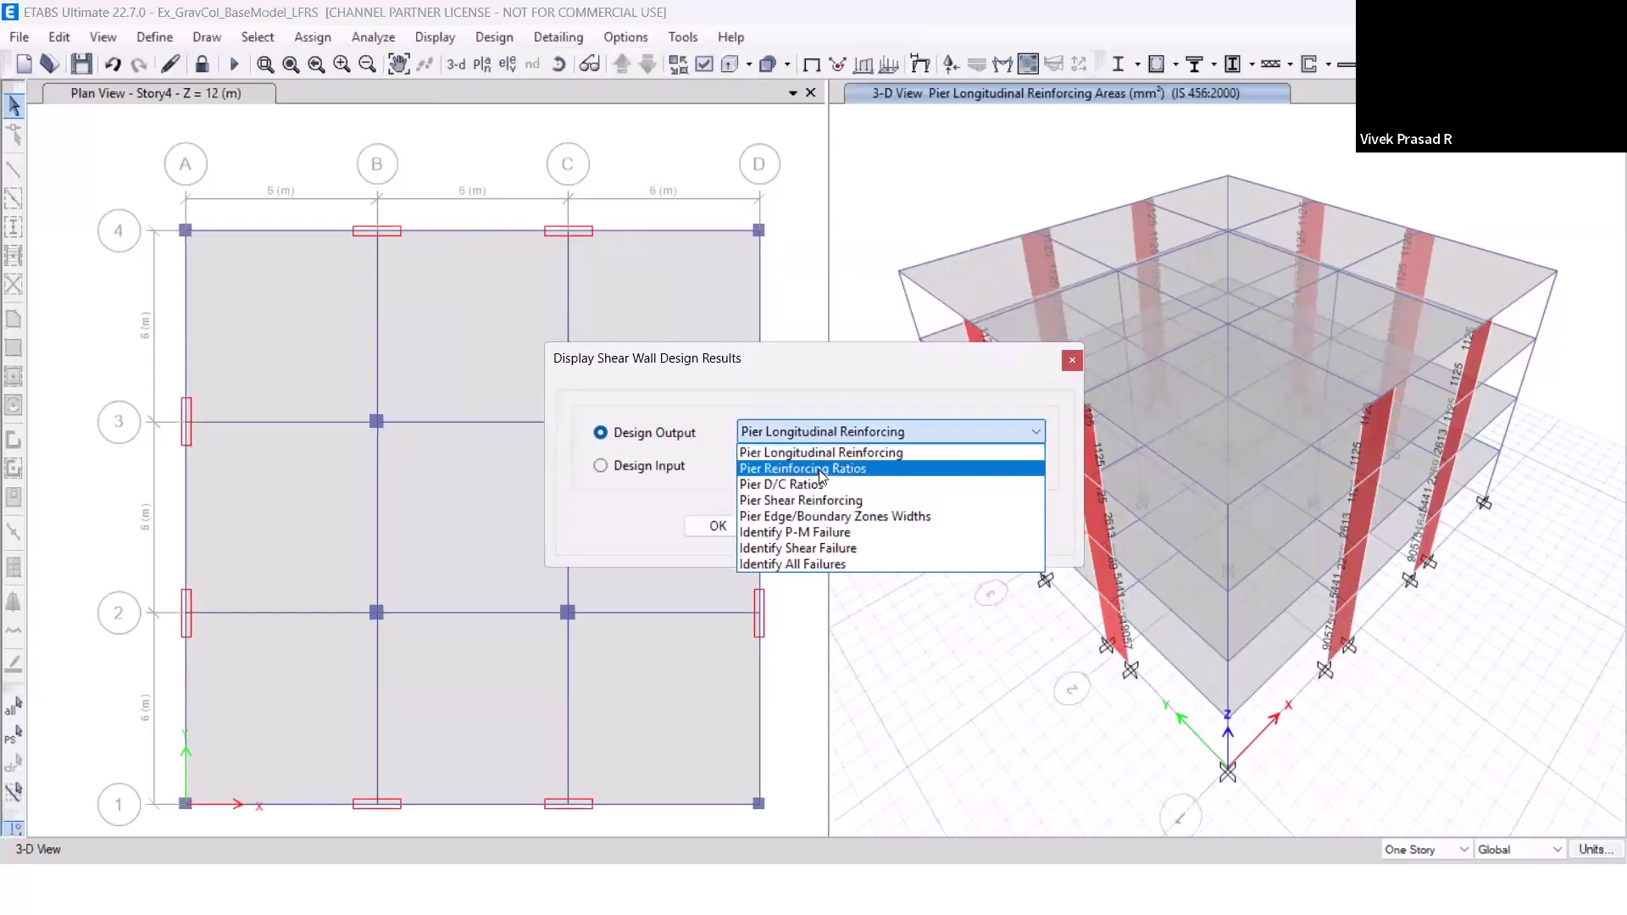
click(824, 469)
click(918, 526)
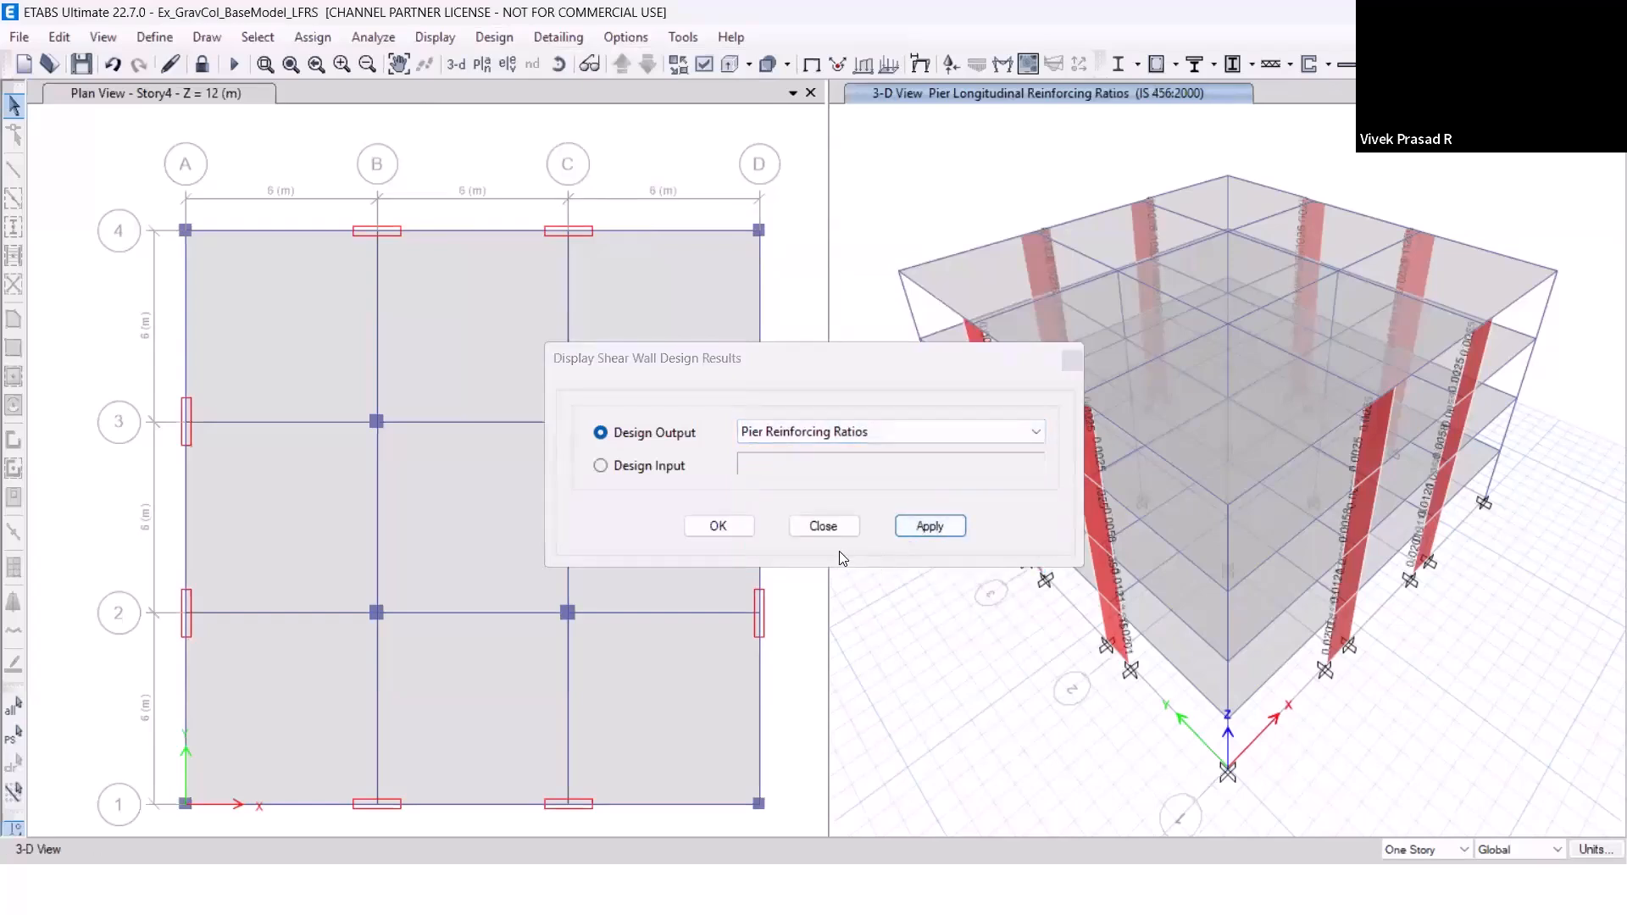
click(824, 526)
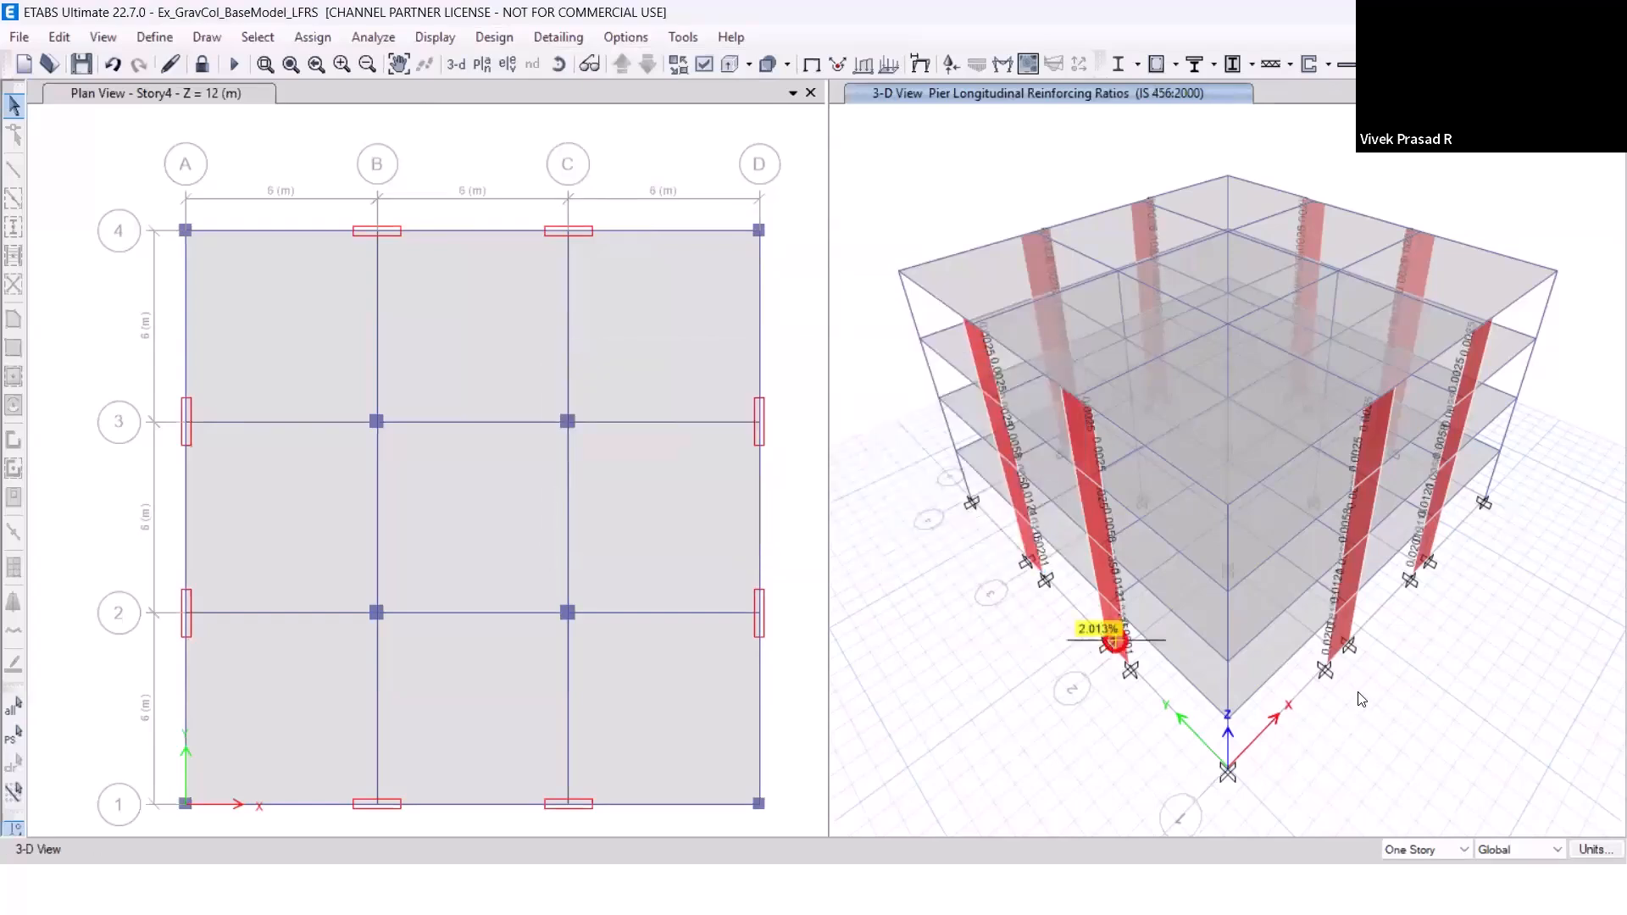
scroll(1363, 702, up, 5)
mouse_move(1312, 533)
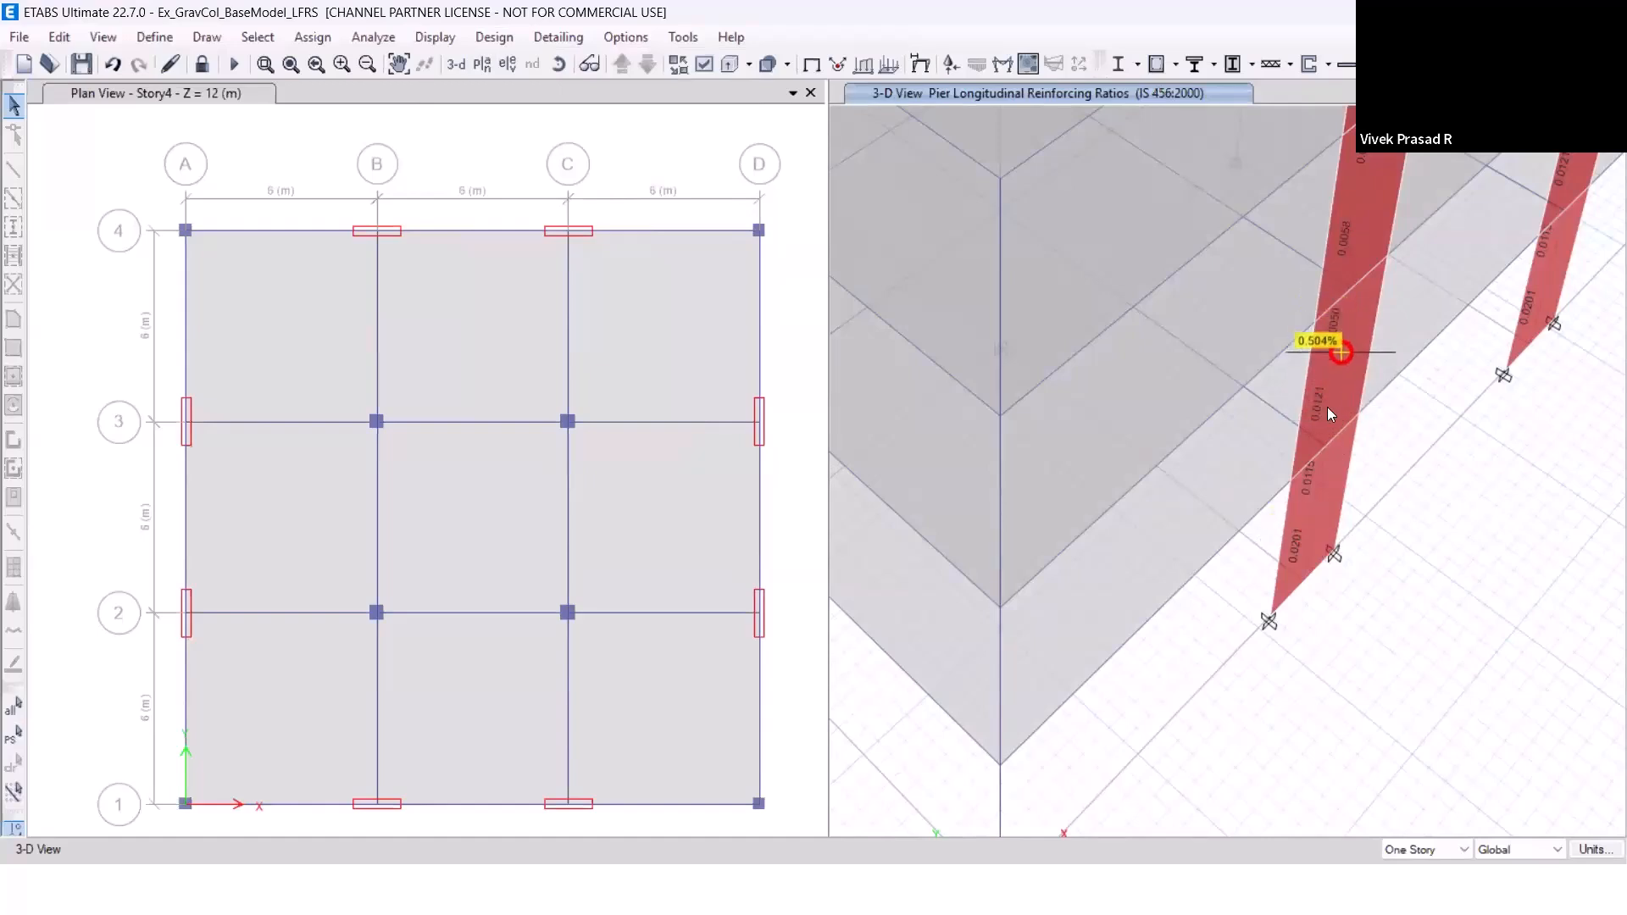
scroll(1357, 242, down, 5)
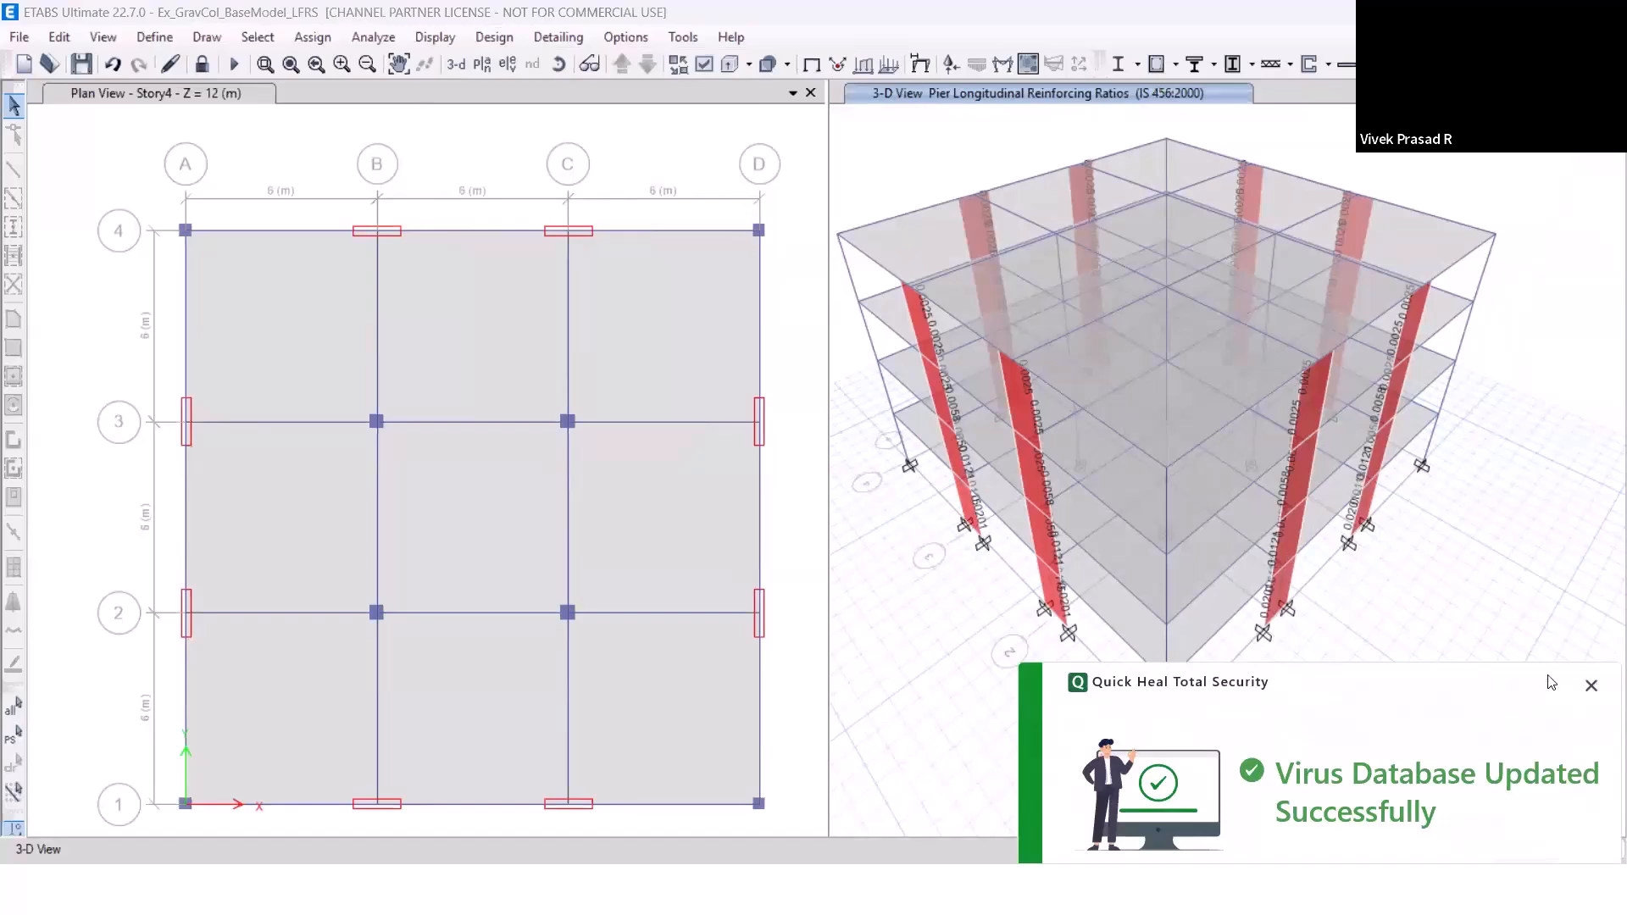
click(1592, 686)
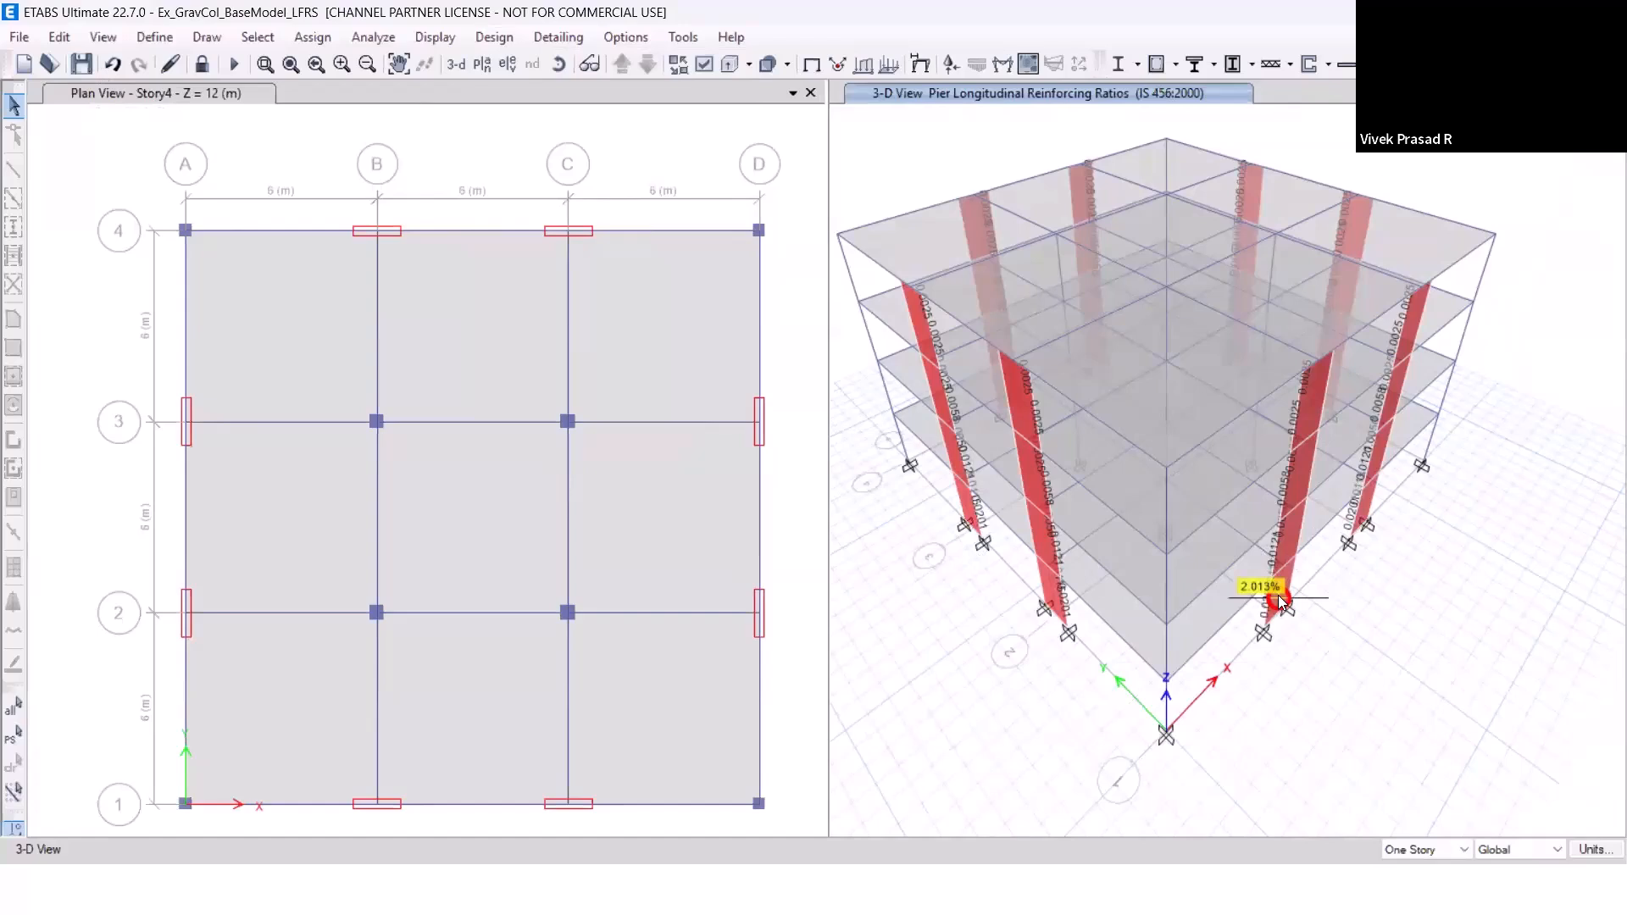
Save the LFRS model and open Ex_GravCol_BaseModel from the Models2 folder.
click(82, 70)
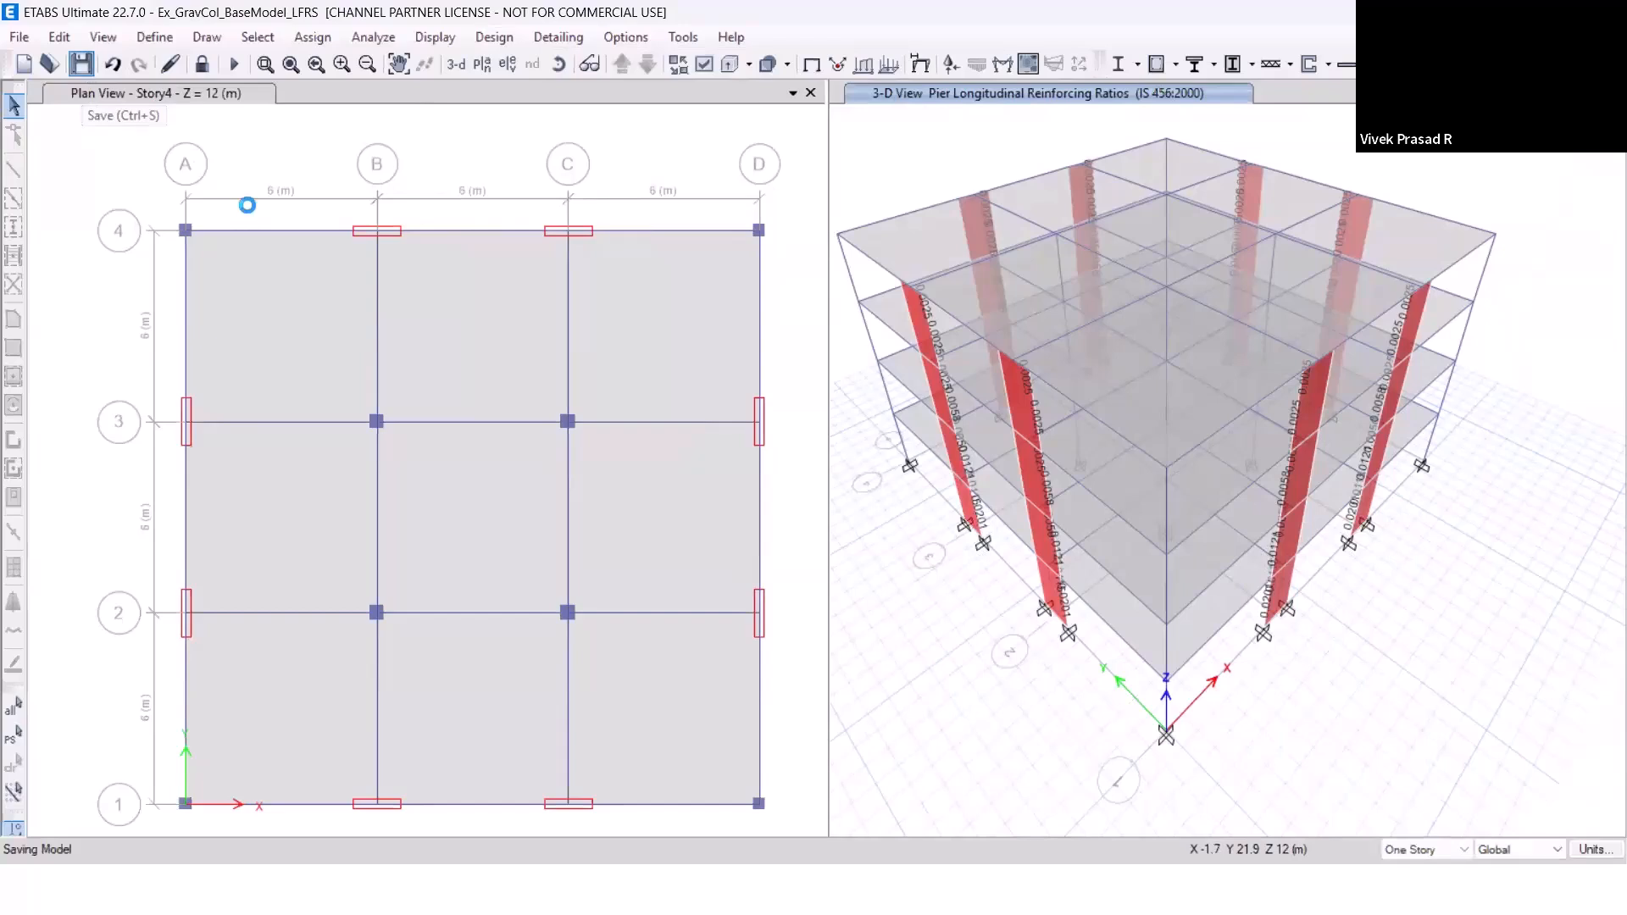
click(48, 71)
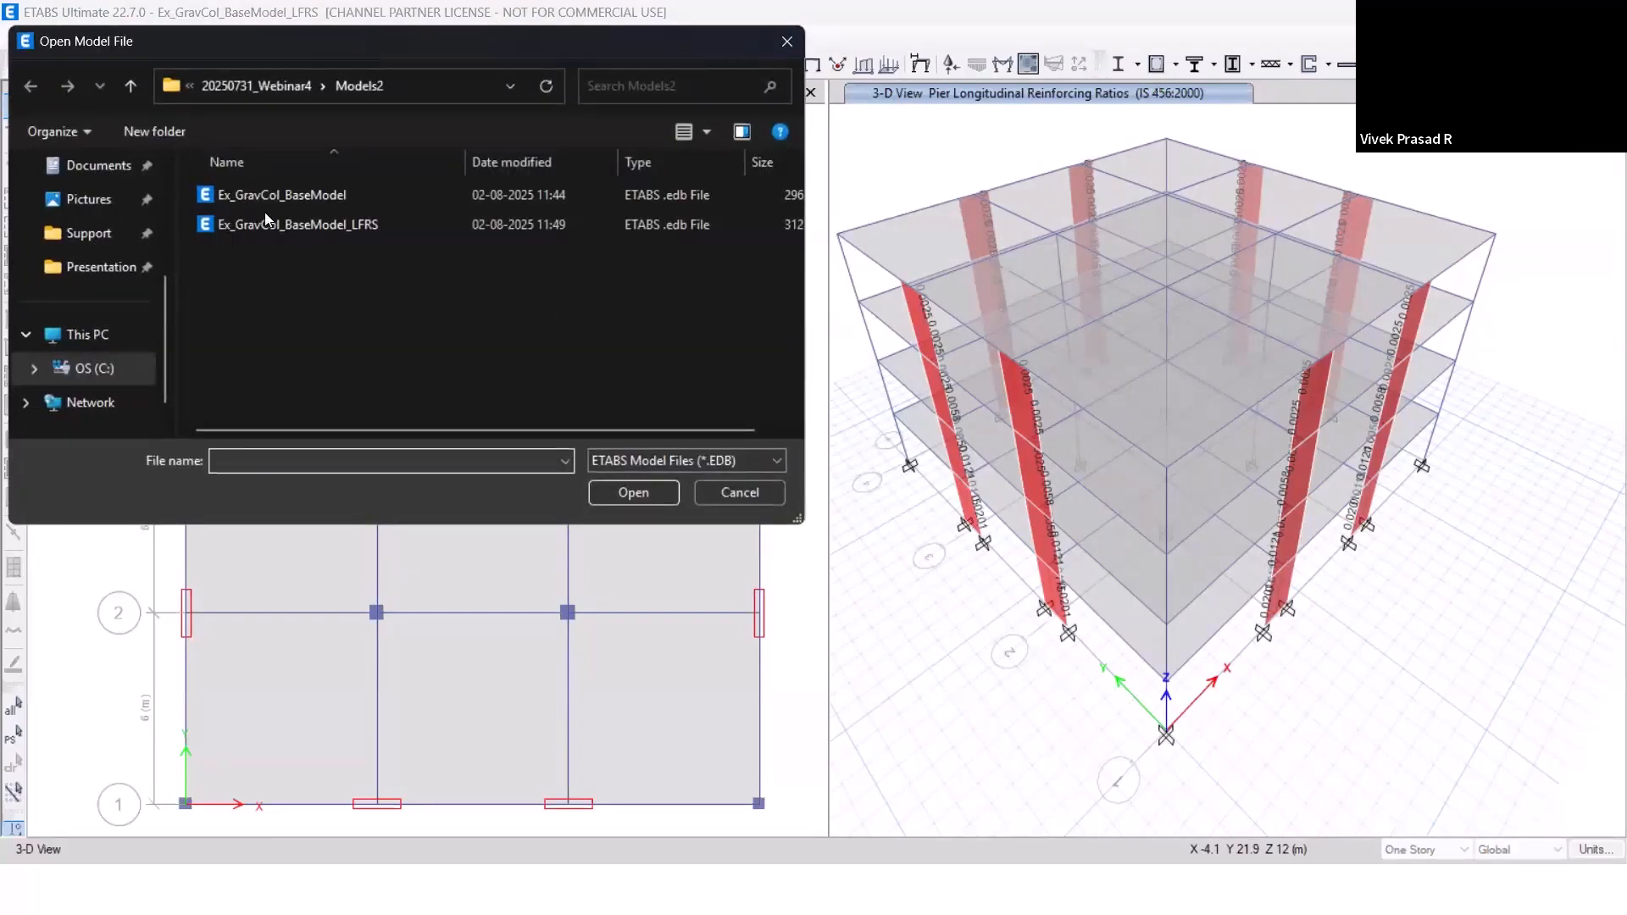
double_click(264, 198)
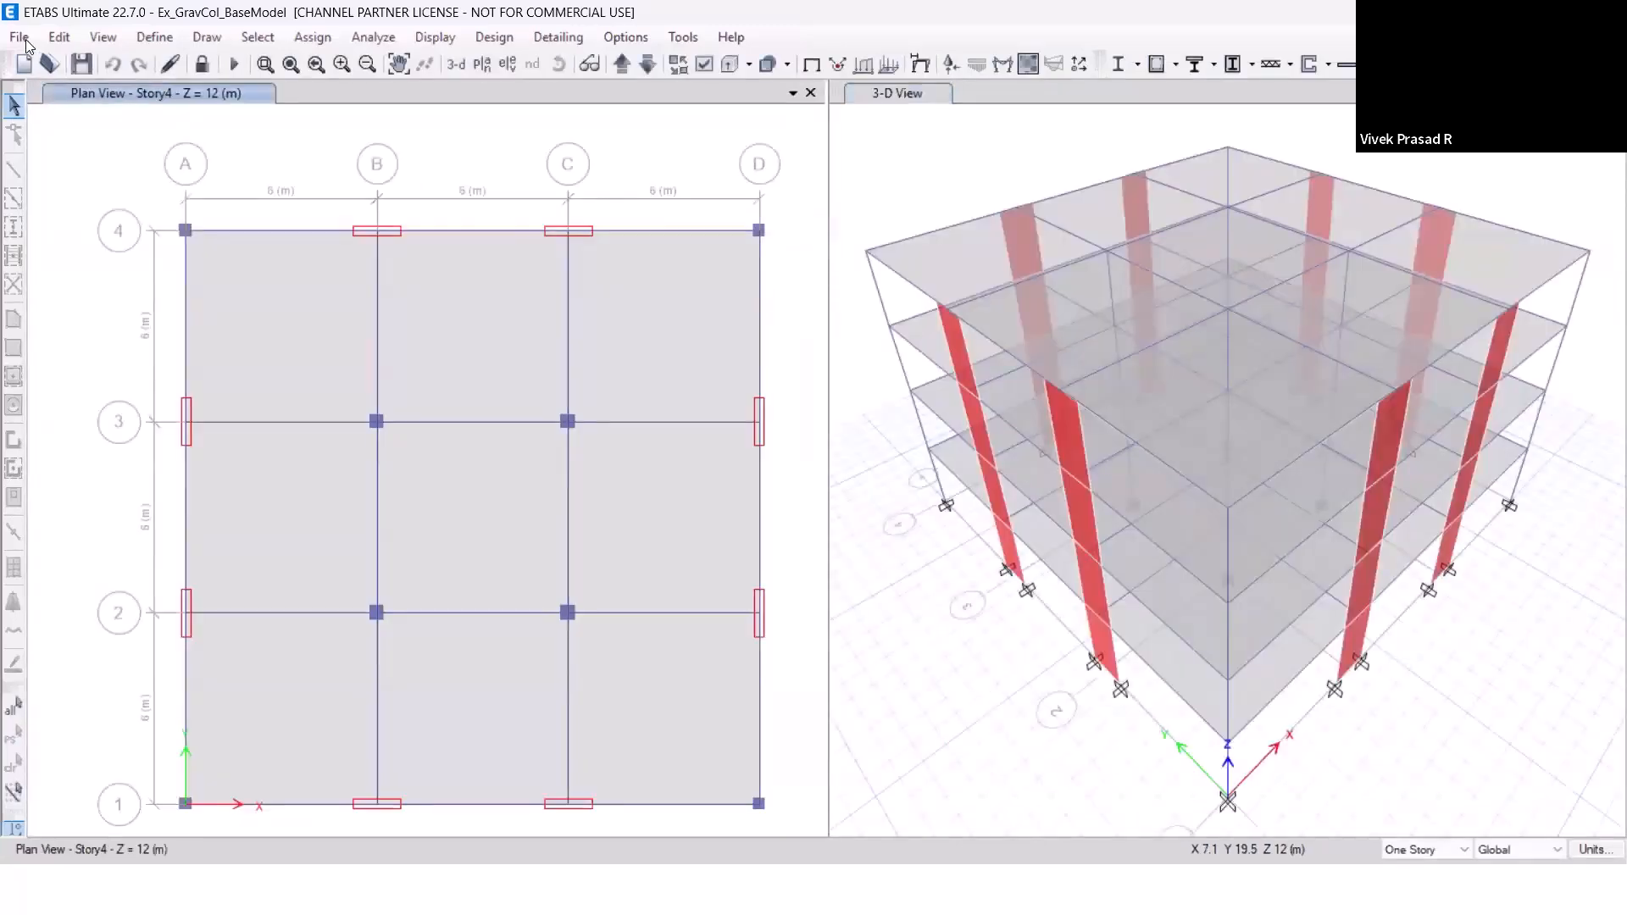
Save a copy of the base model in the Models2 folder as Ex_GravCol_BaseModel_GF-Des.
click(21, 37)
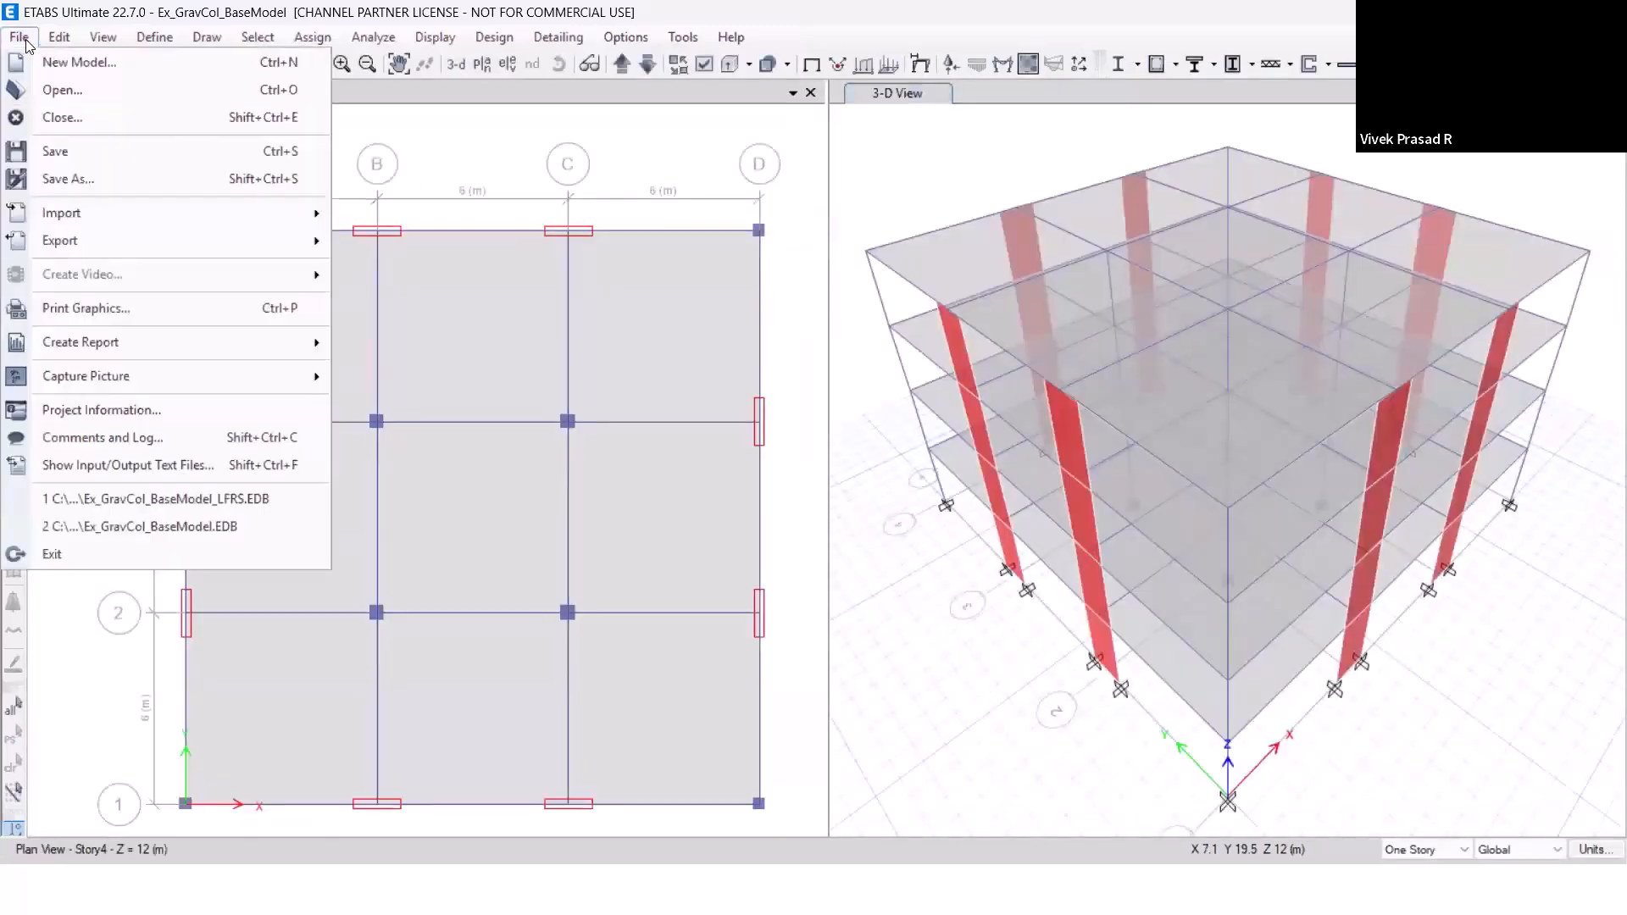
click(79, 179)
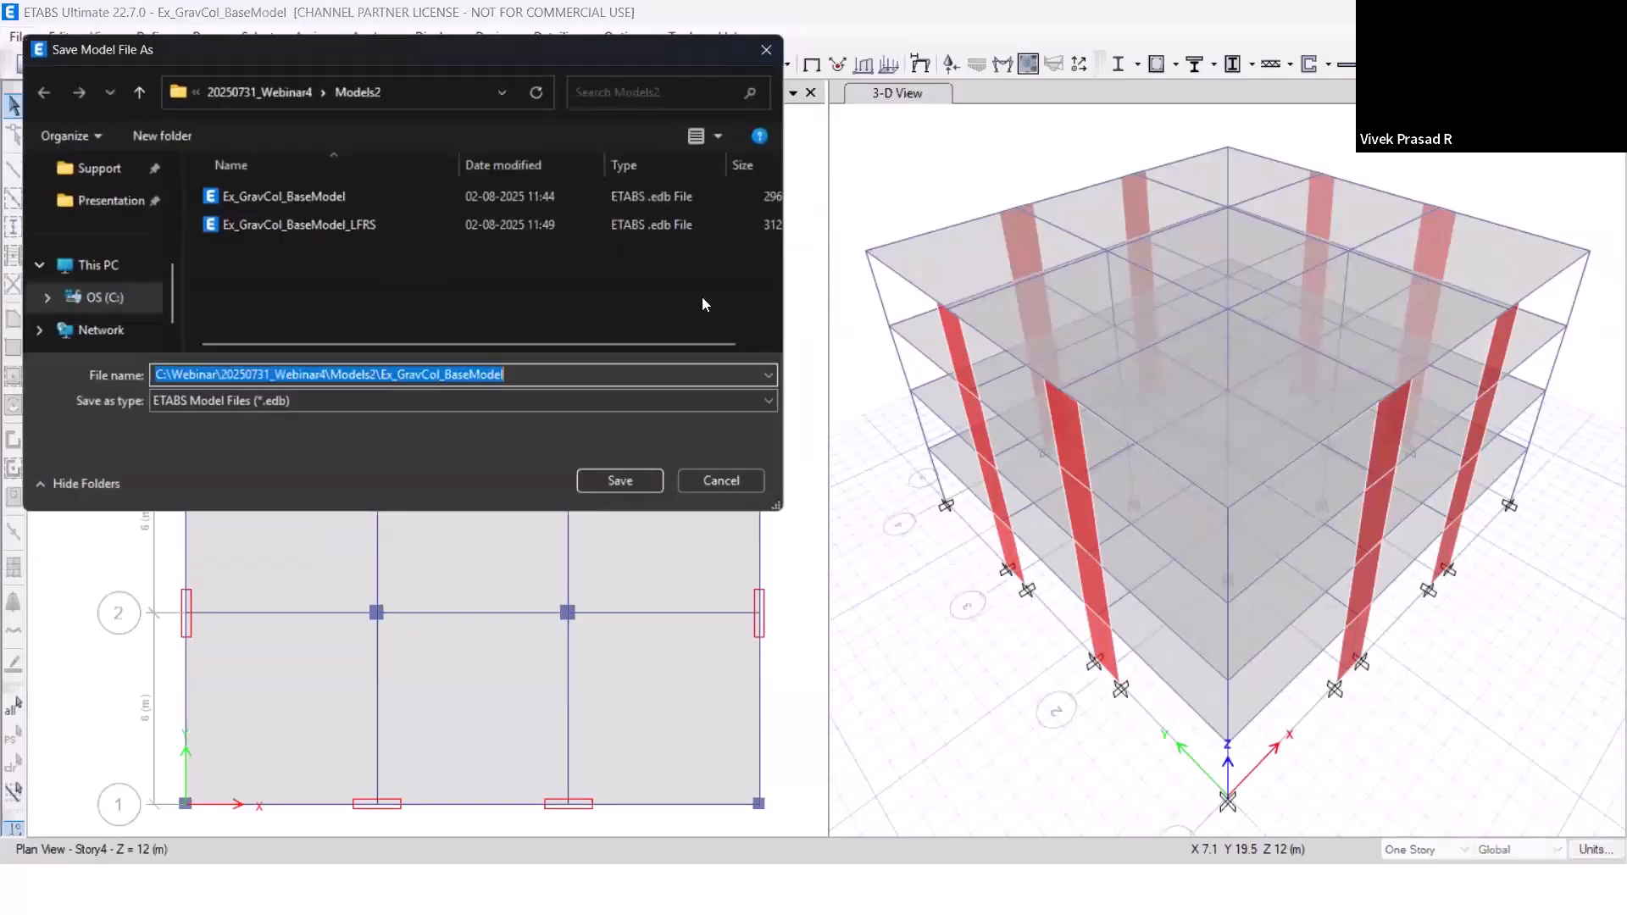
click(349, 198)
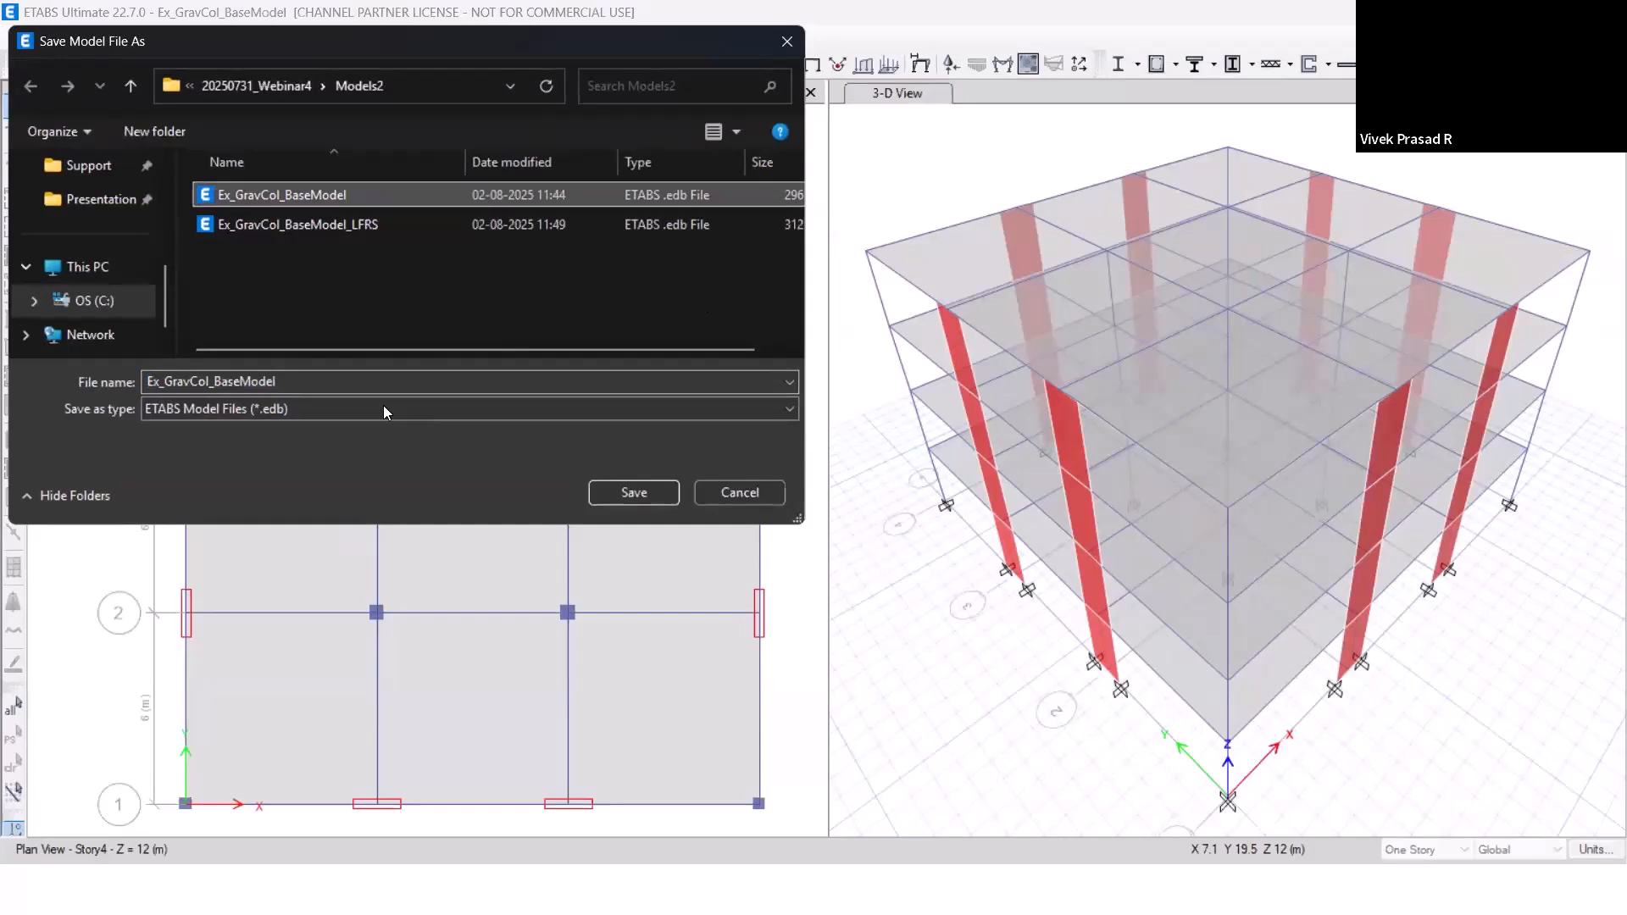
click(488, 378)
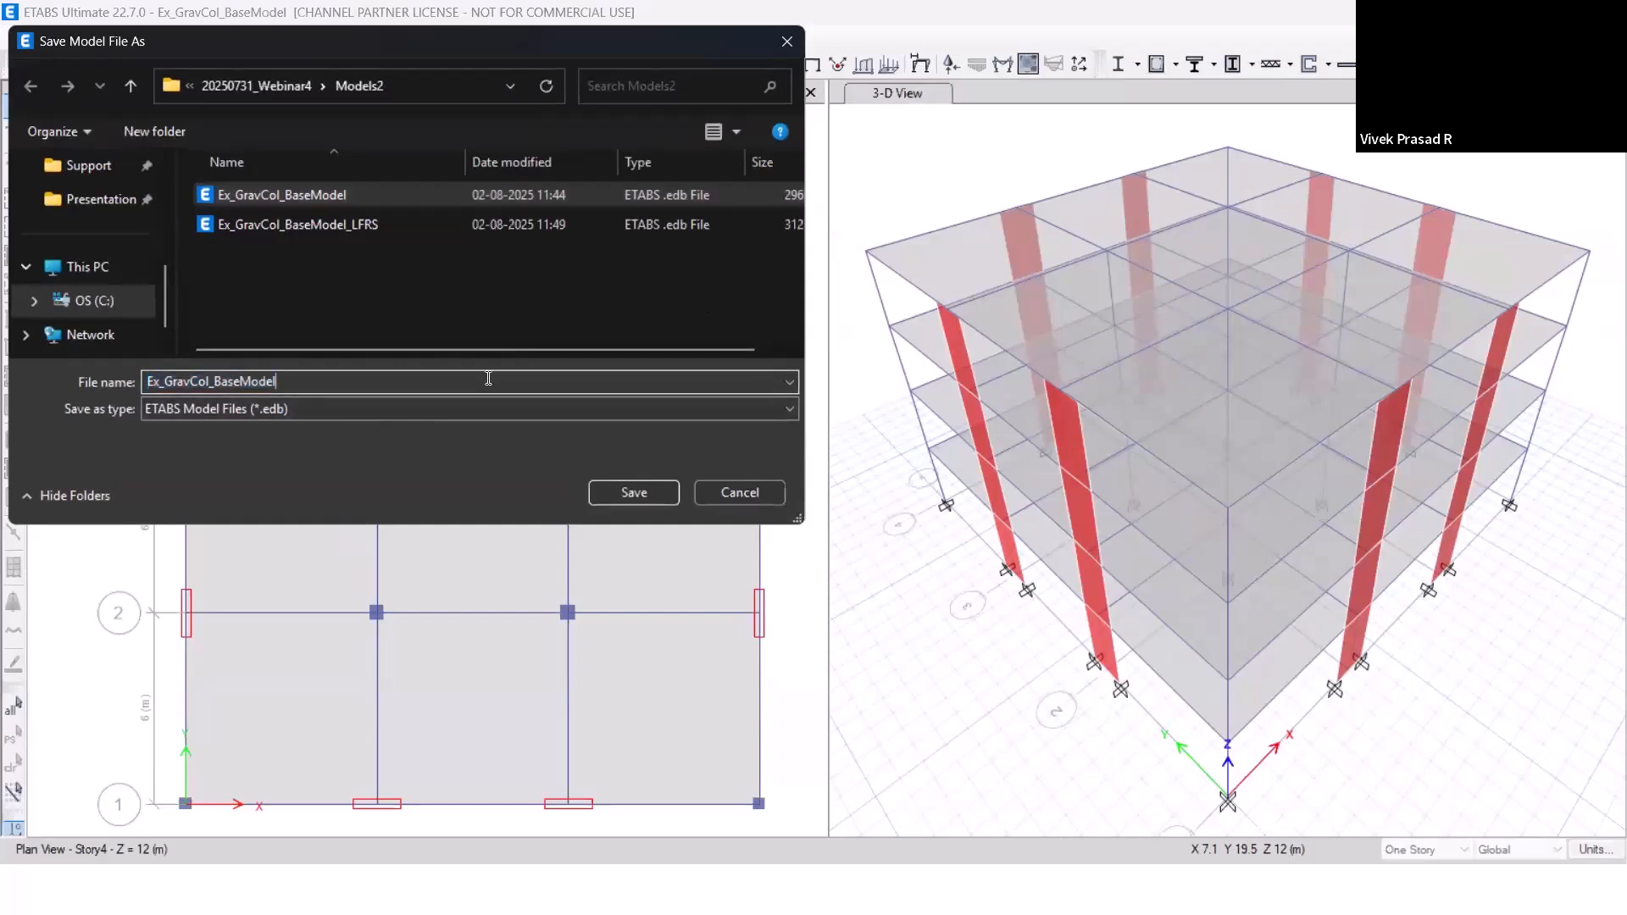
text(_)
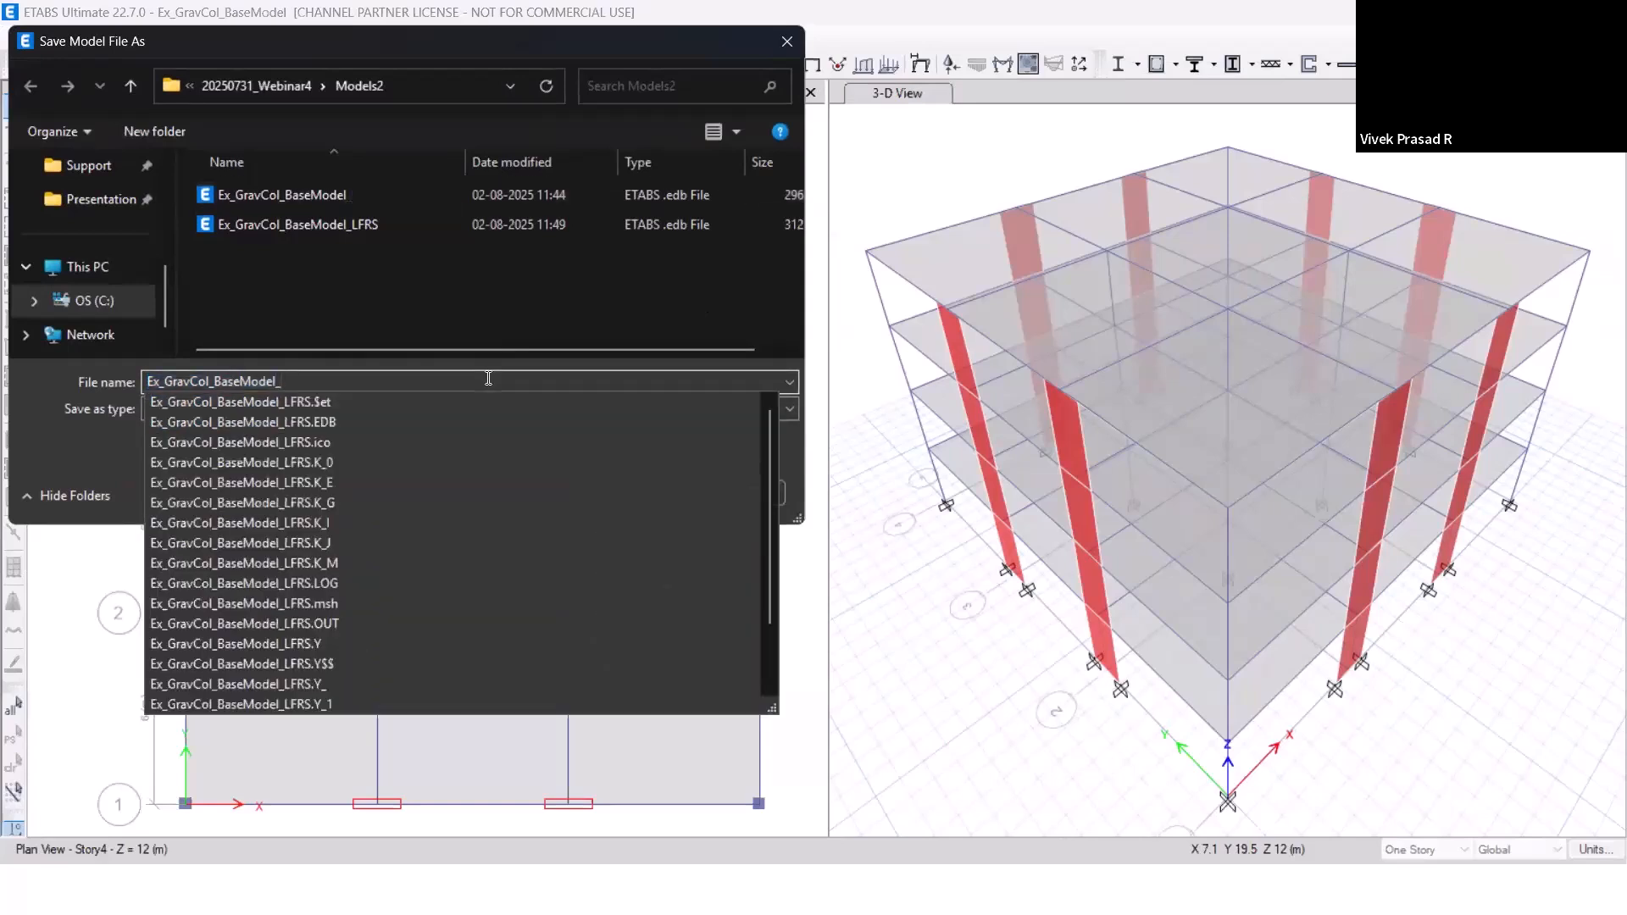
text(Gr)
key(BackSpace)
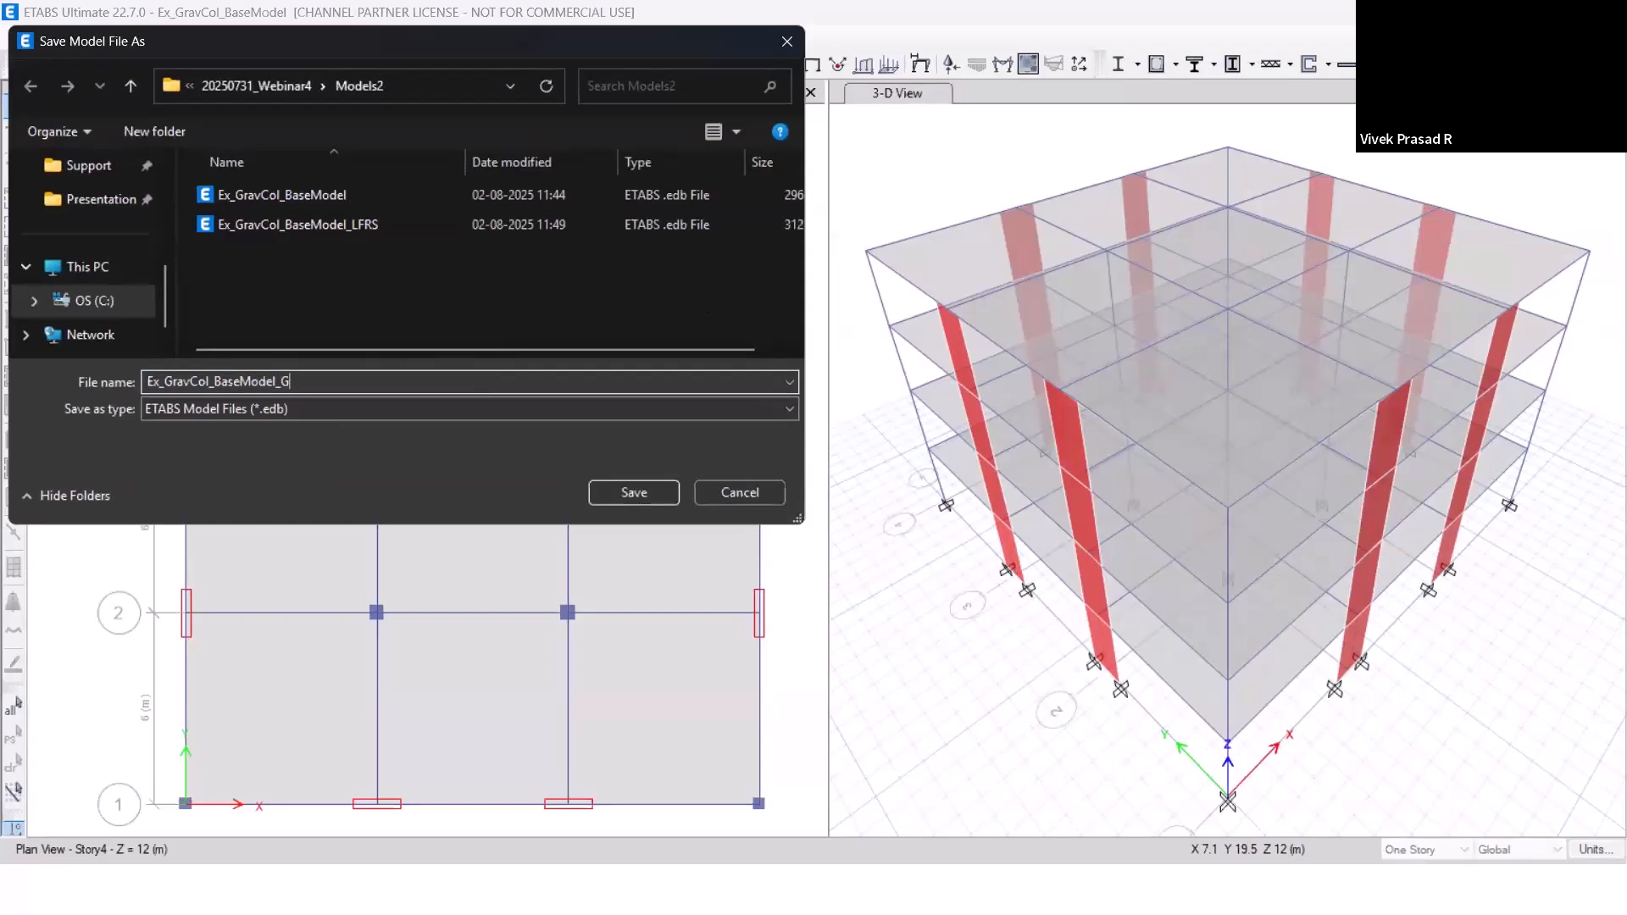
text(F-Des)
click(633, 492)
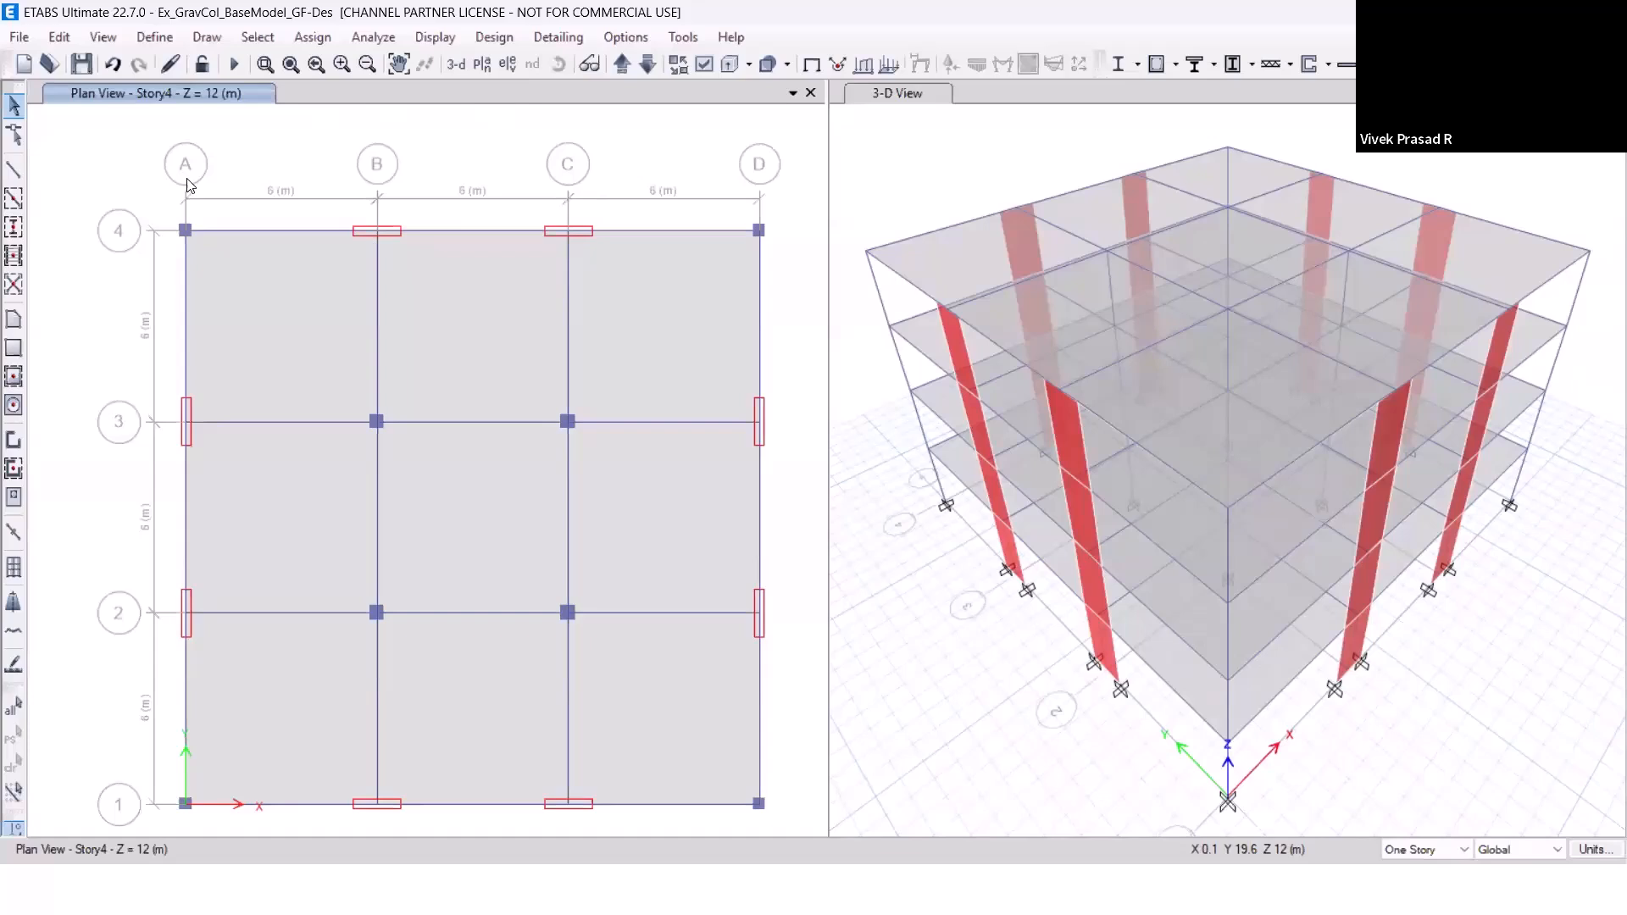
Check the model's list of defined load combinations without changing it.
click(162, 42)
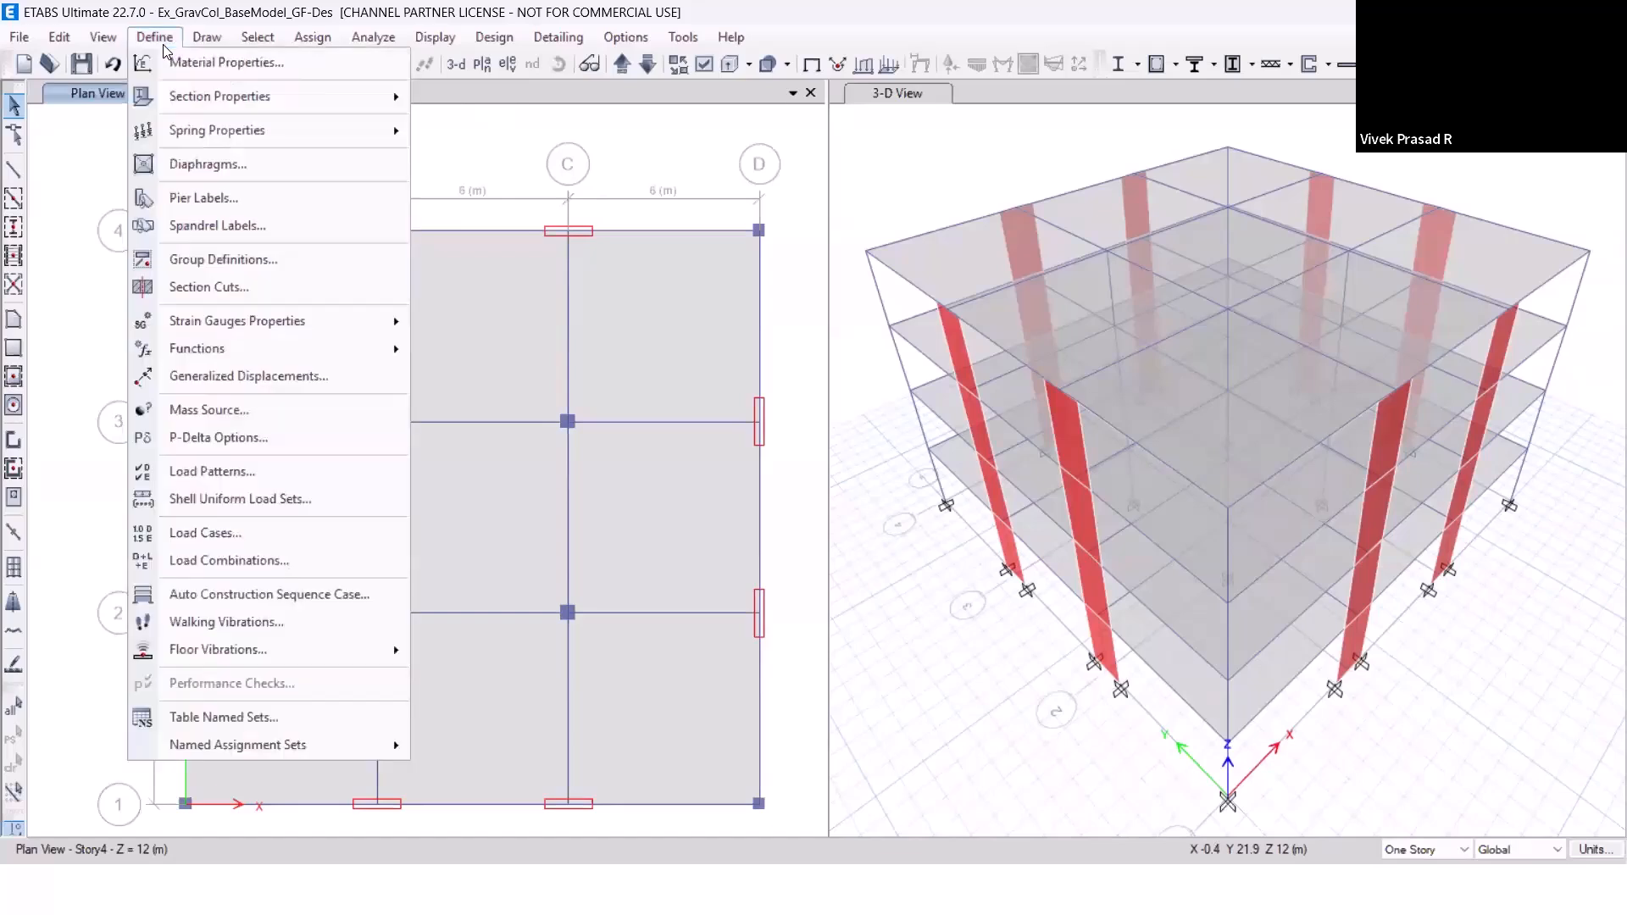
click(260, 564)
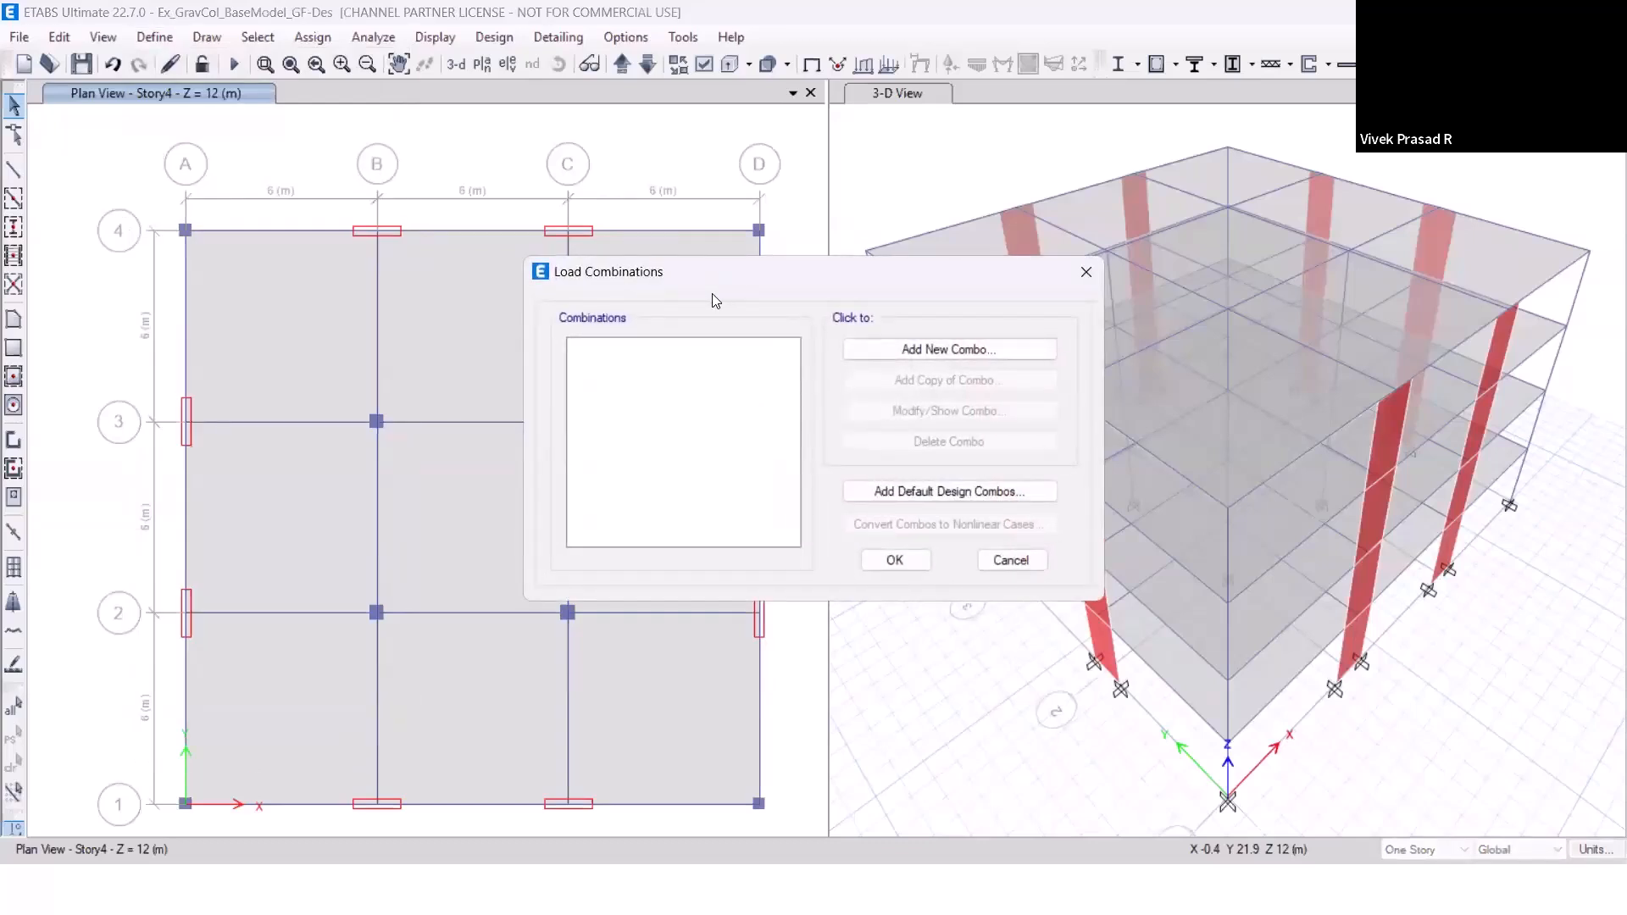
click(1020, 565)
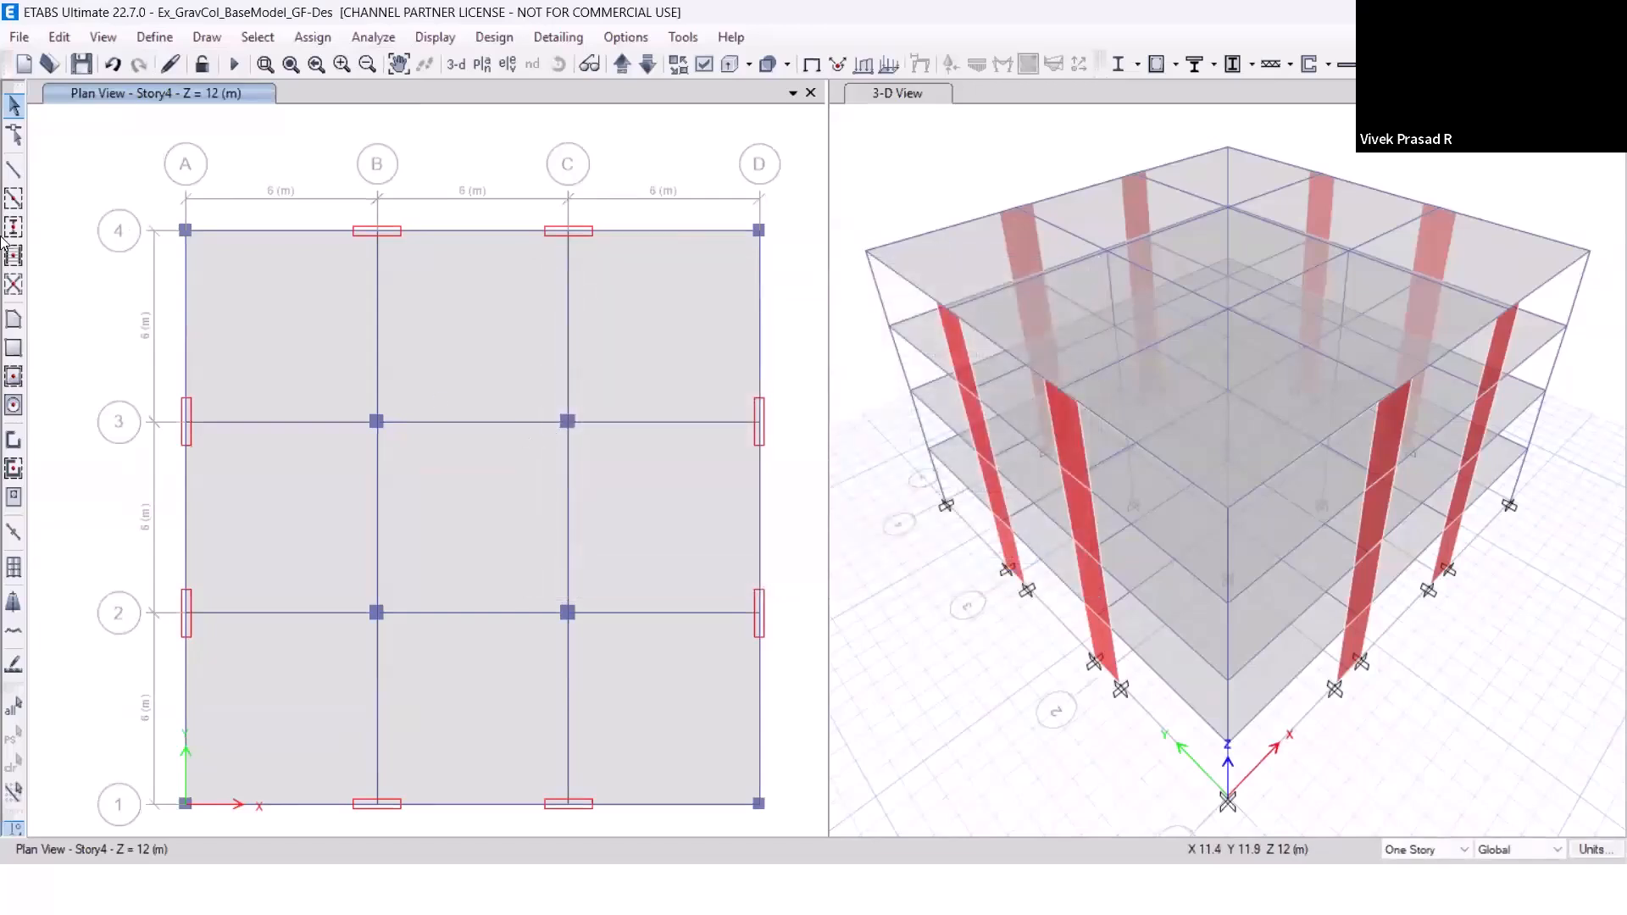
Set the user-defined design load type of the EQX-Sp-US load case to Seismic.
click(155, 38)
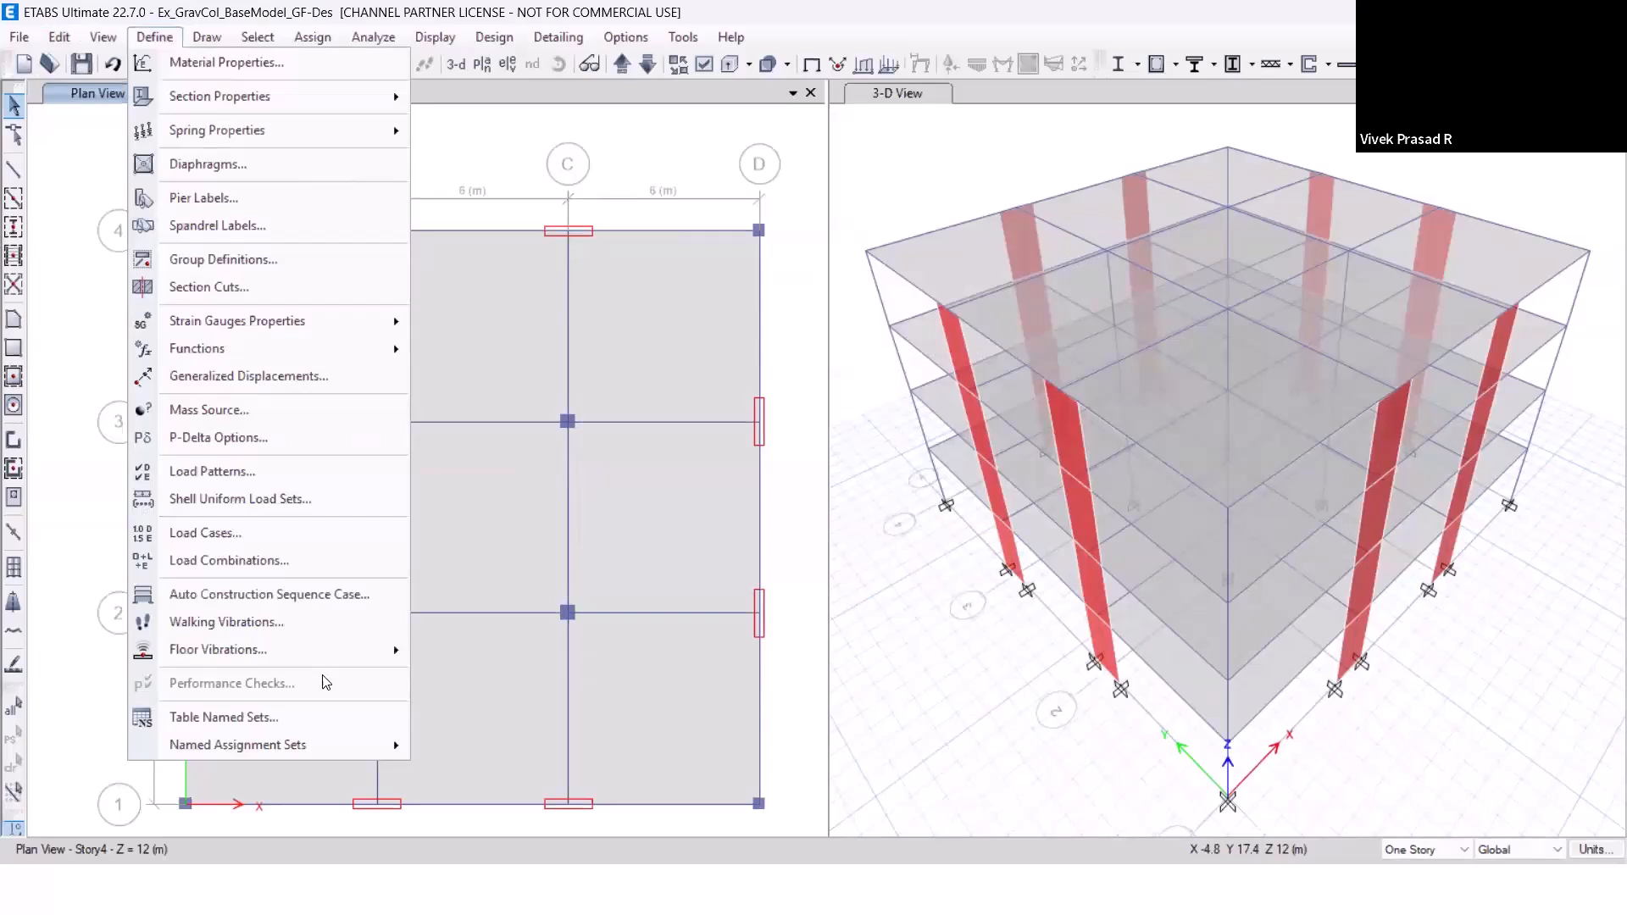
click(300, 543)
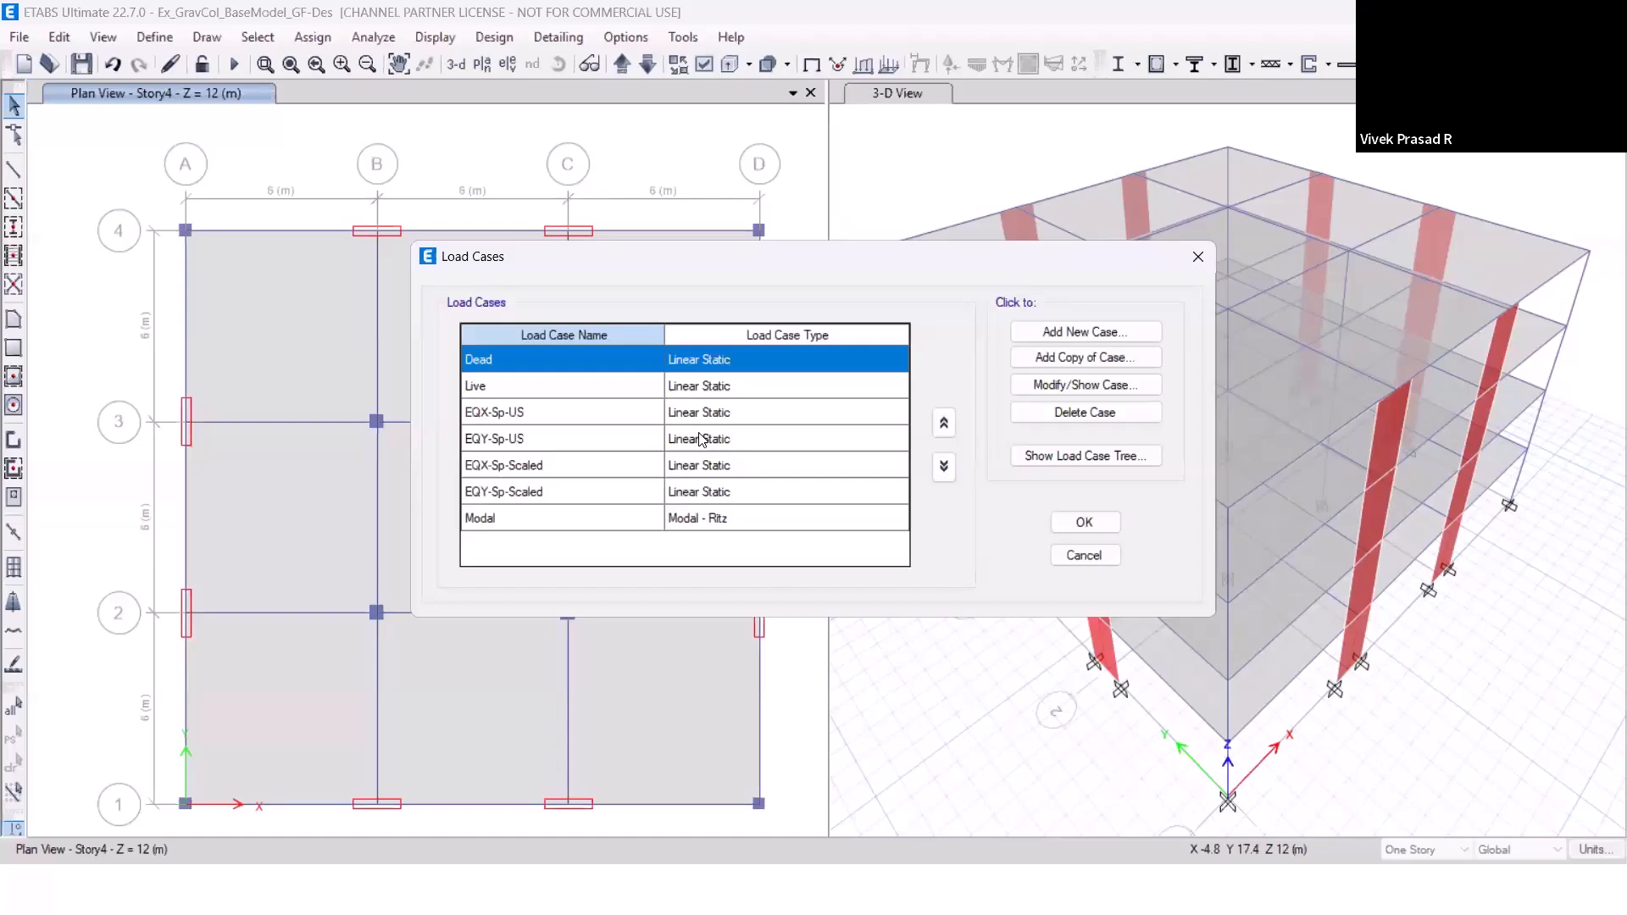
click(749, 419)
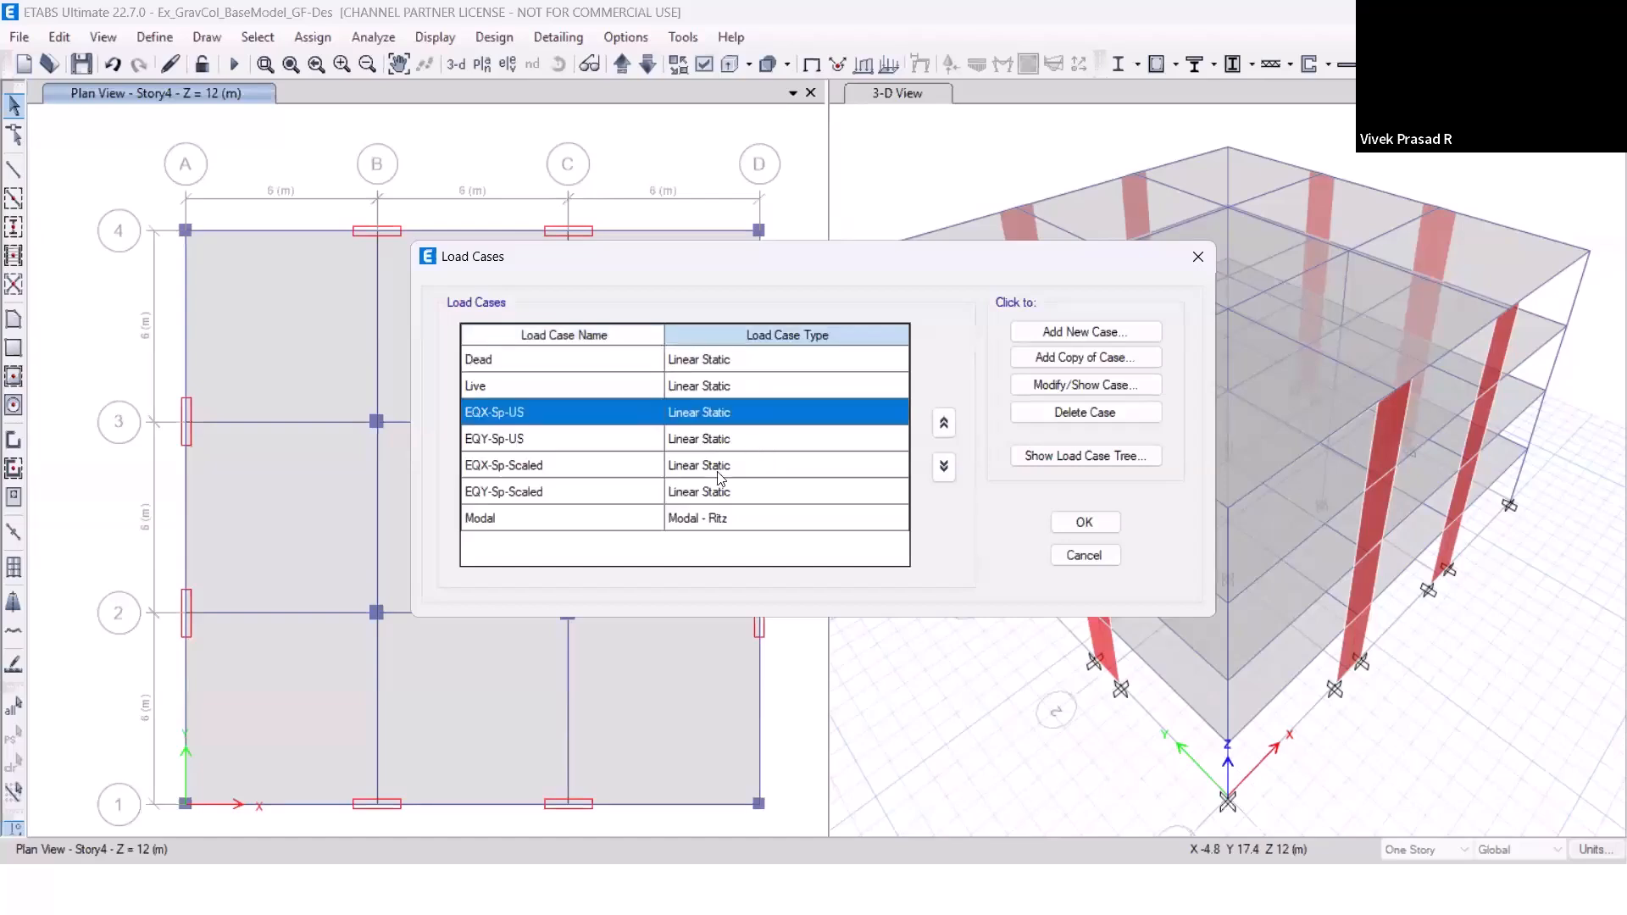
click(1073, 385)
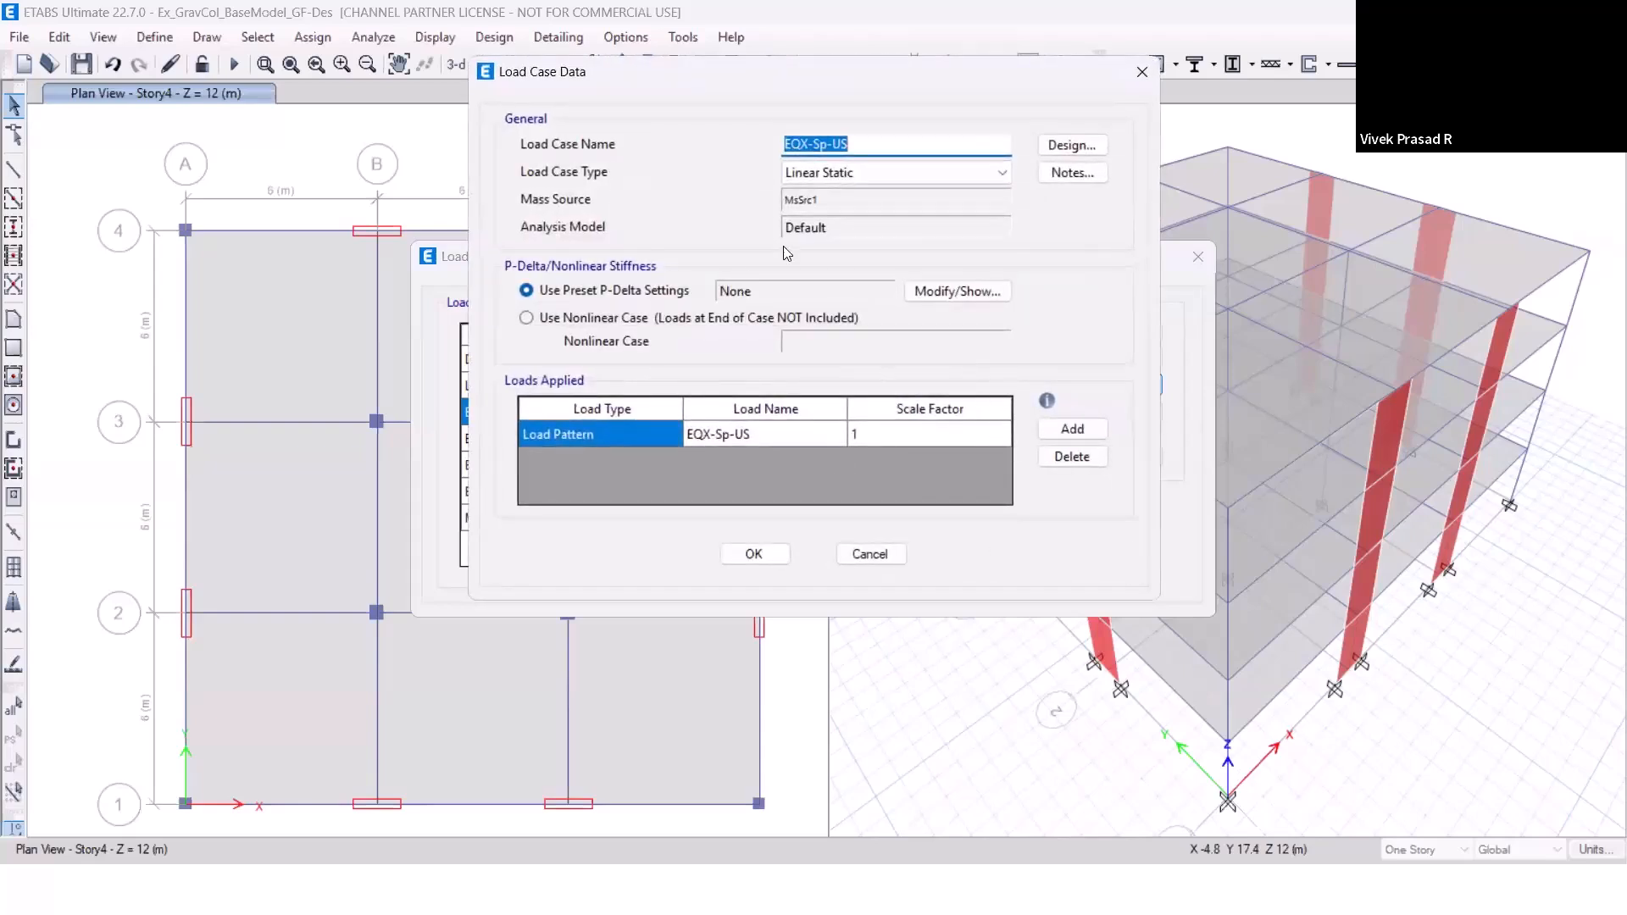
drag(856, 90, 1121, 229)
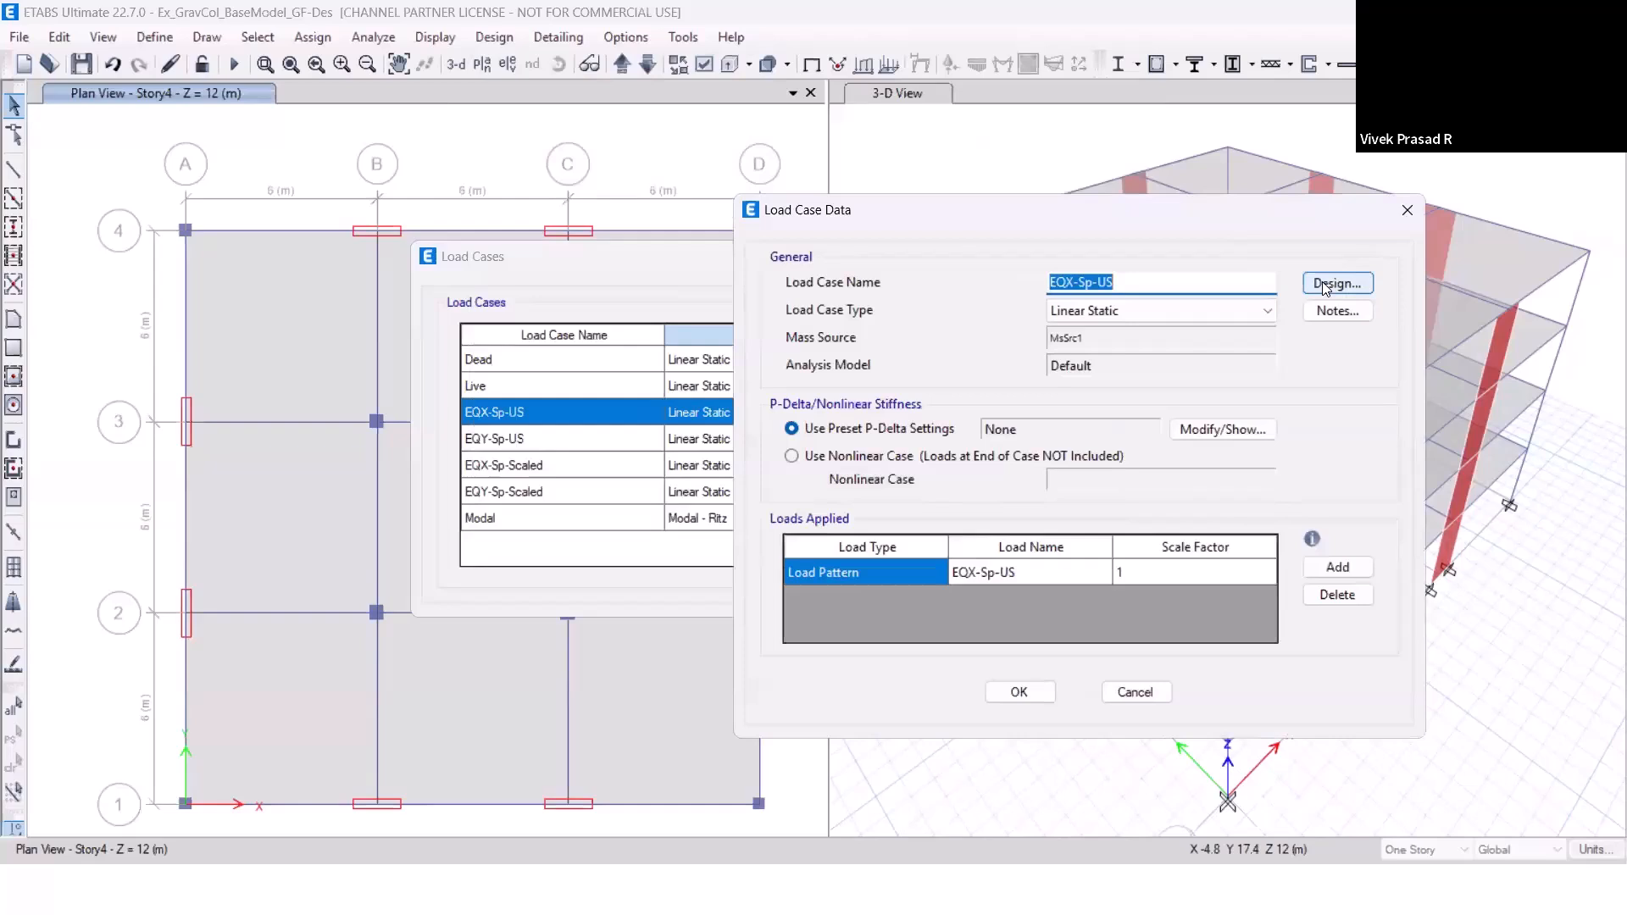
click(1321, 281)
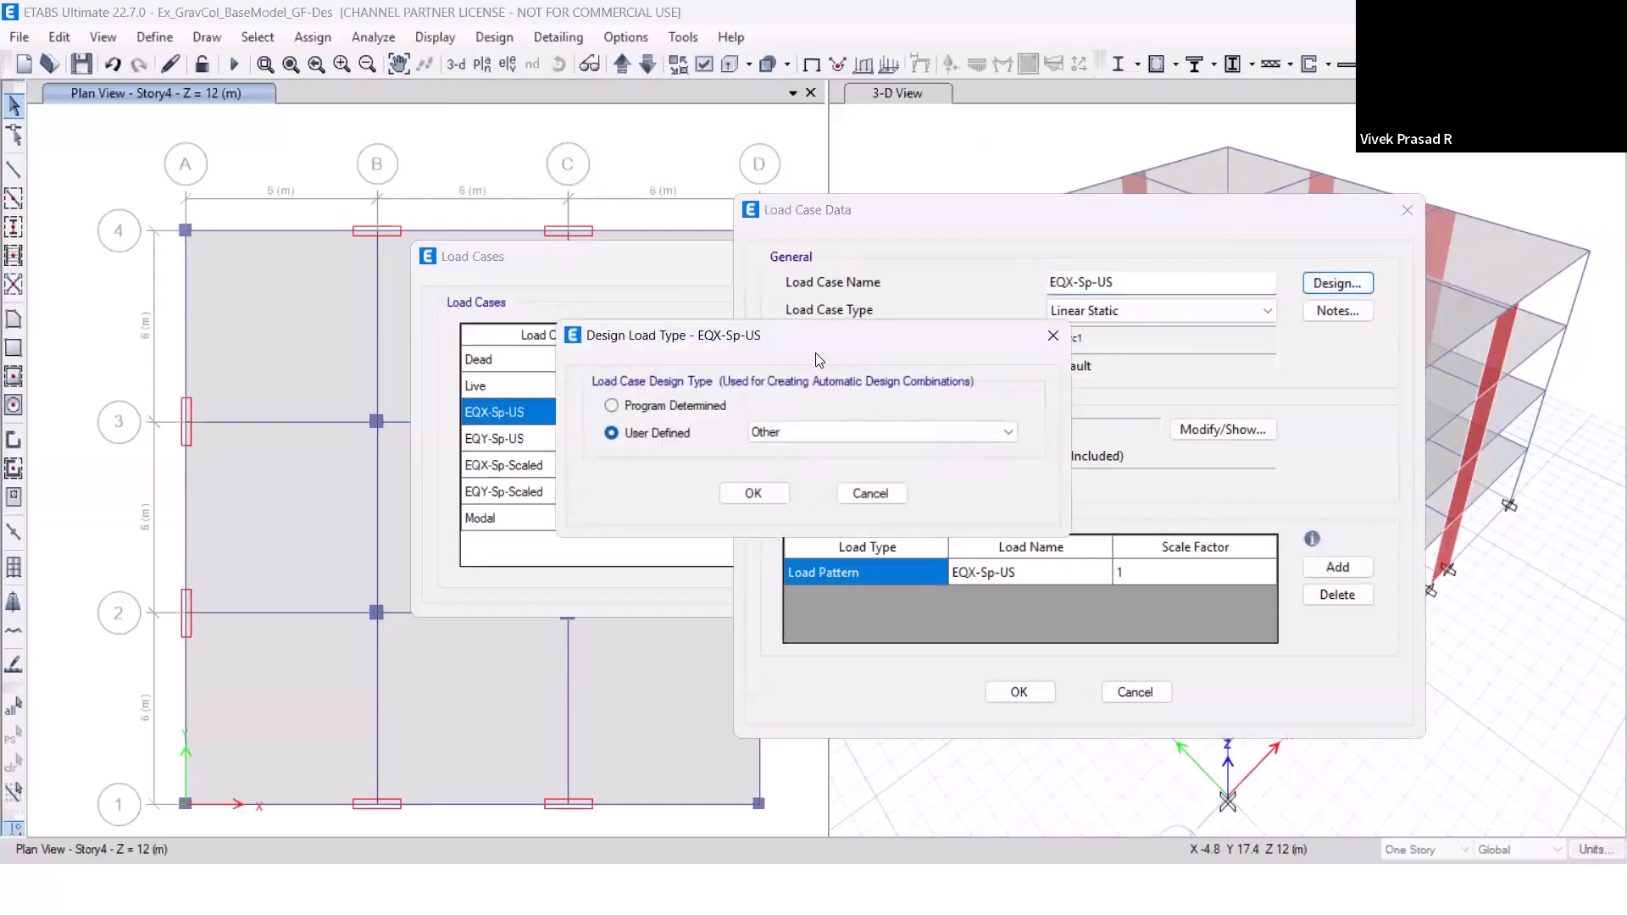
drag(829, 344, 1040, 360)
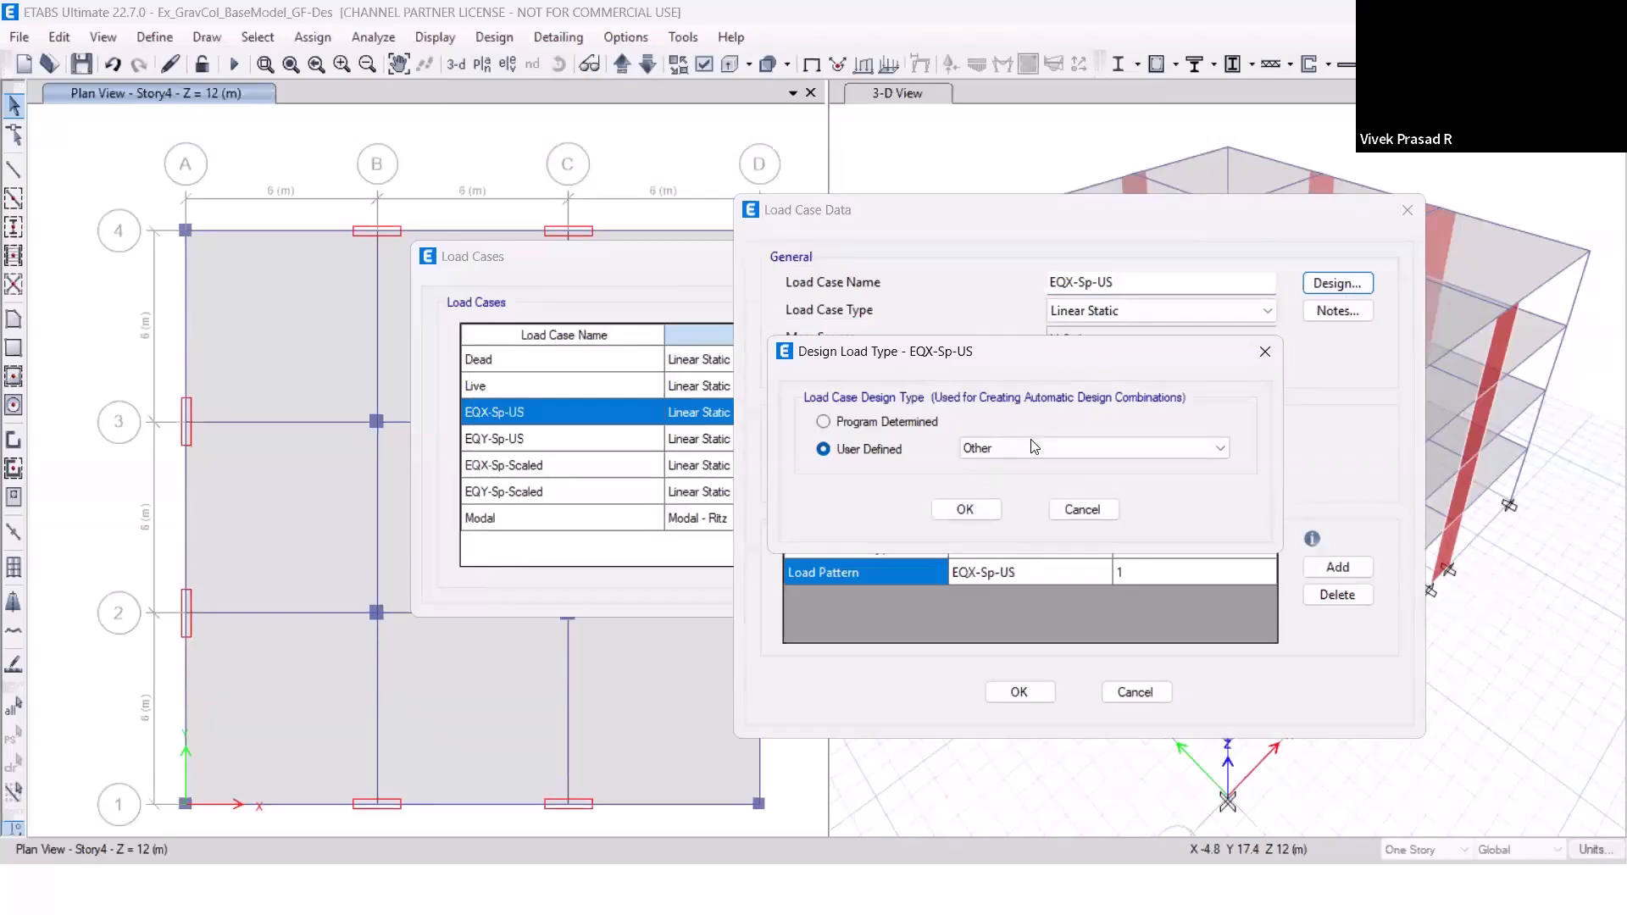
click(1040, 455)
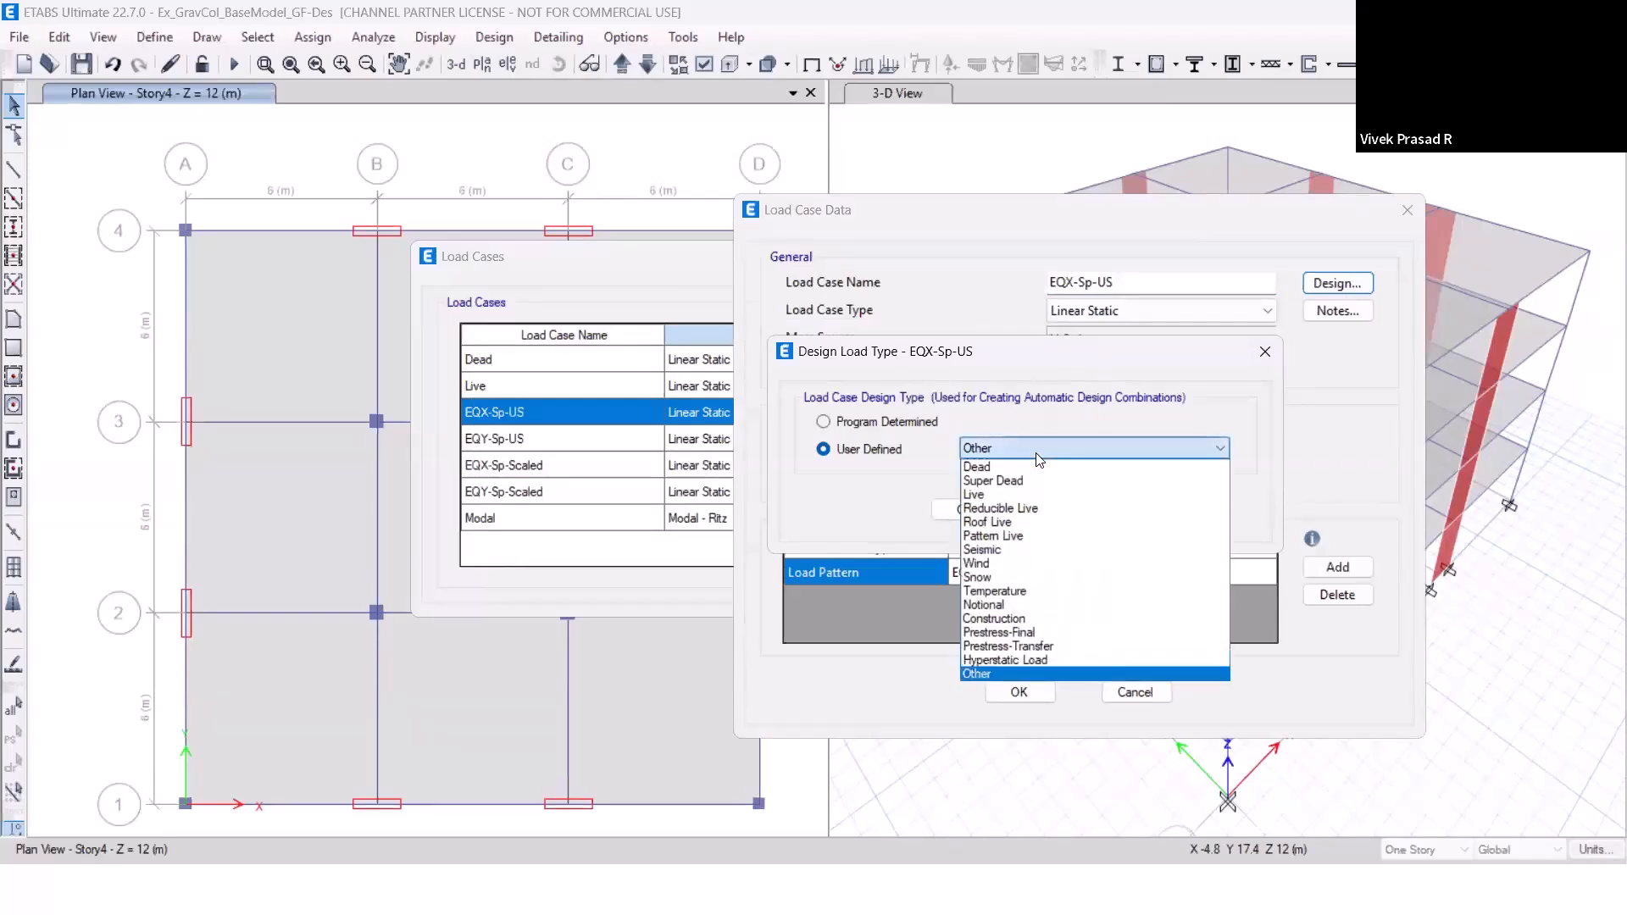
click(1051, 549)
click(965, 511)
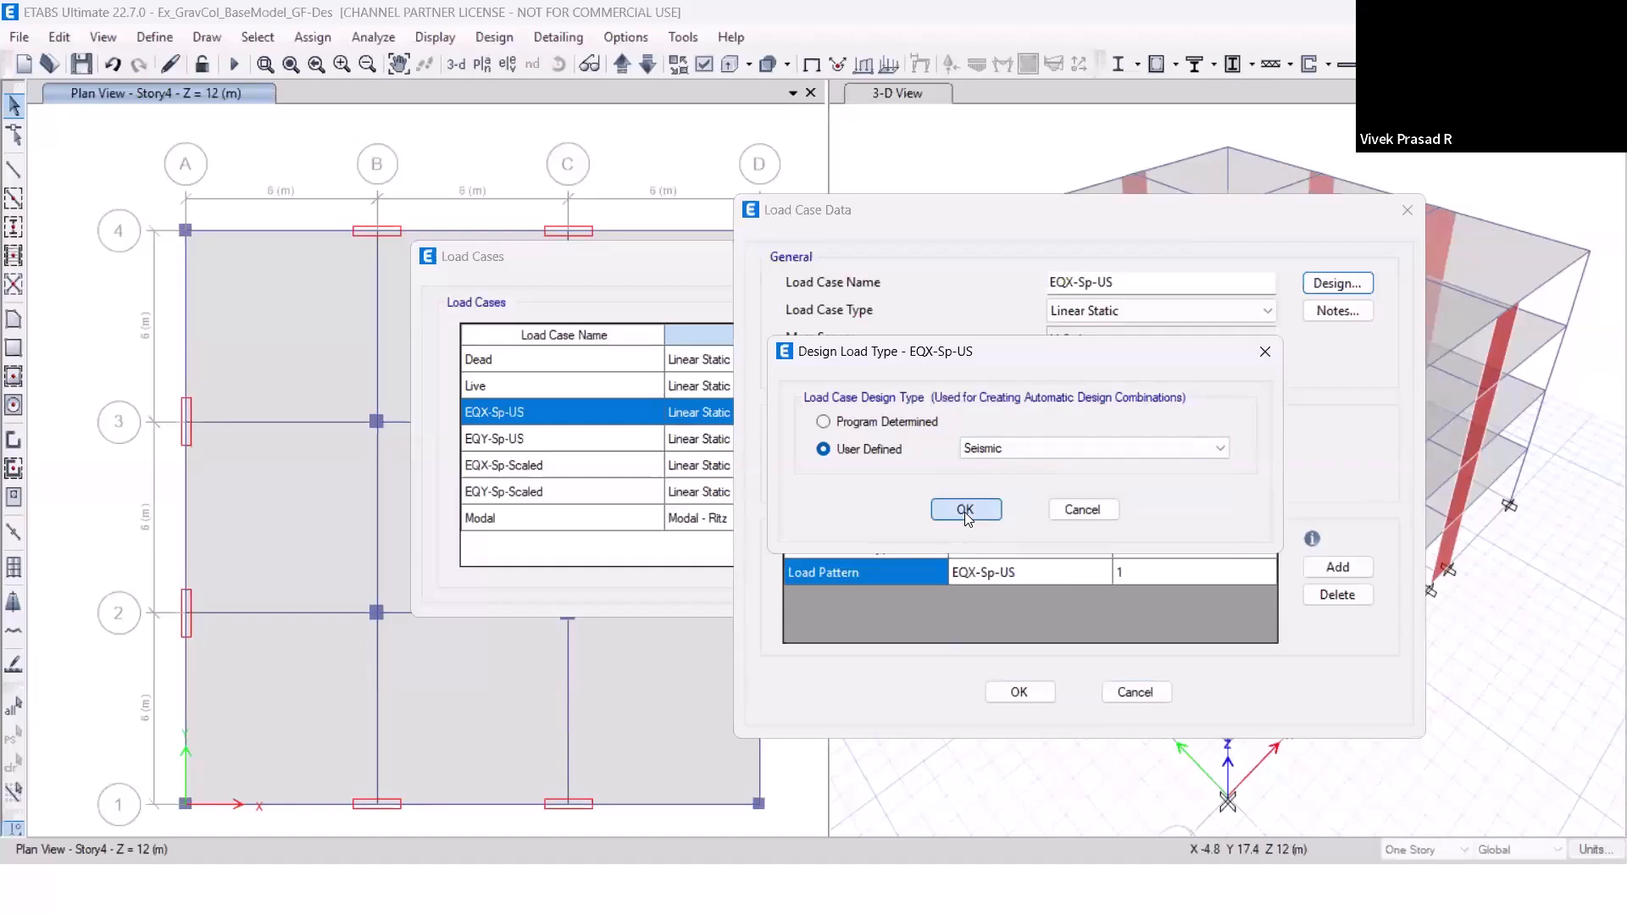
click(964, 512)
click(1048, 700)
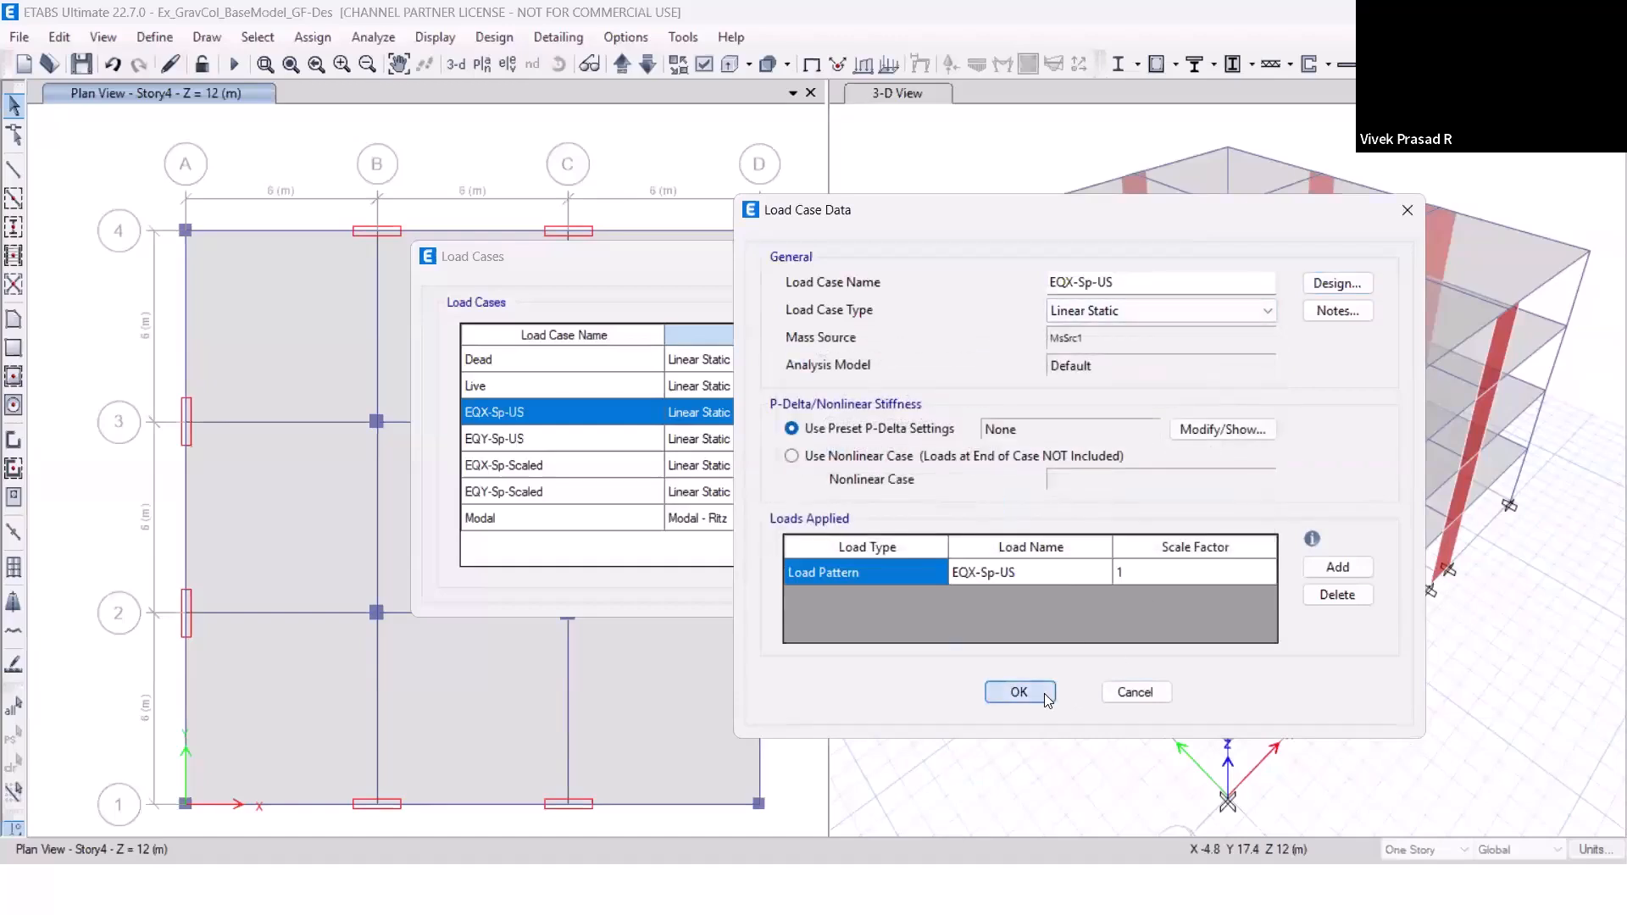
Set the user-defined design load type of the EQY-Sp-US load case to Seismic.
click(733, 446)
click(1099, 390)
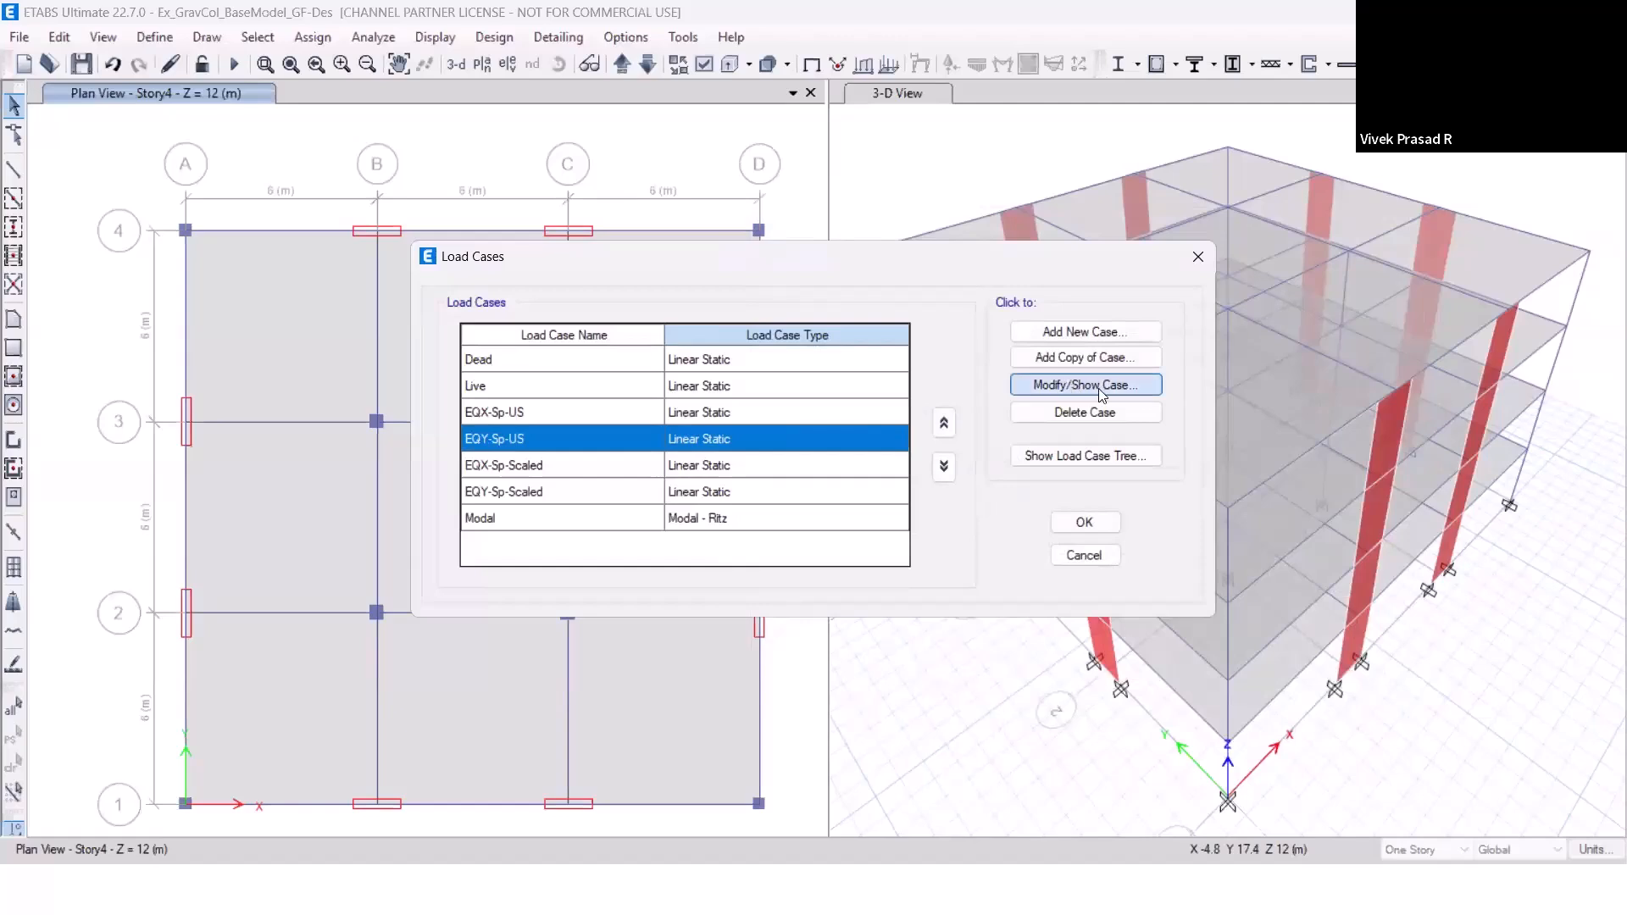
click(1073, 145)
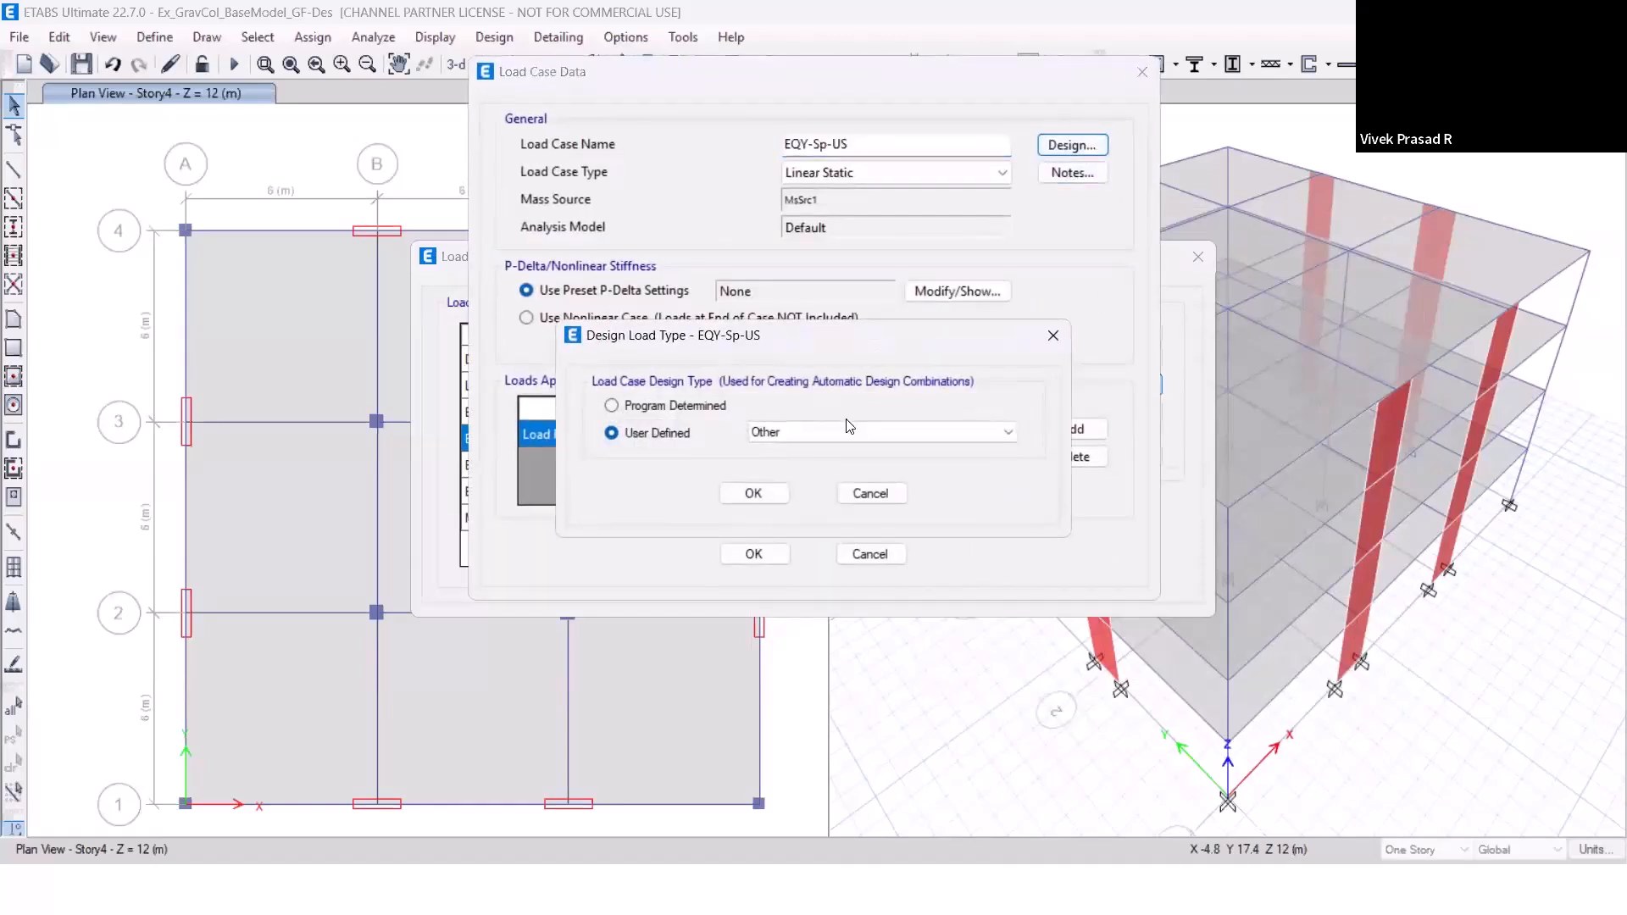
click(850, 431)
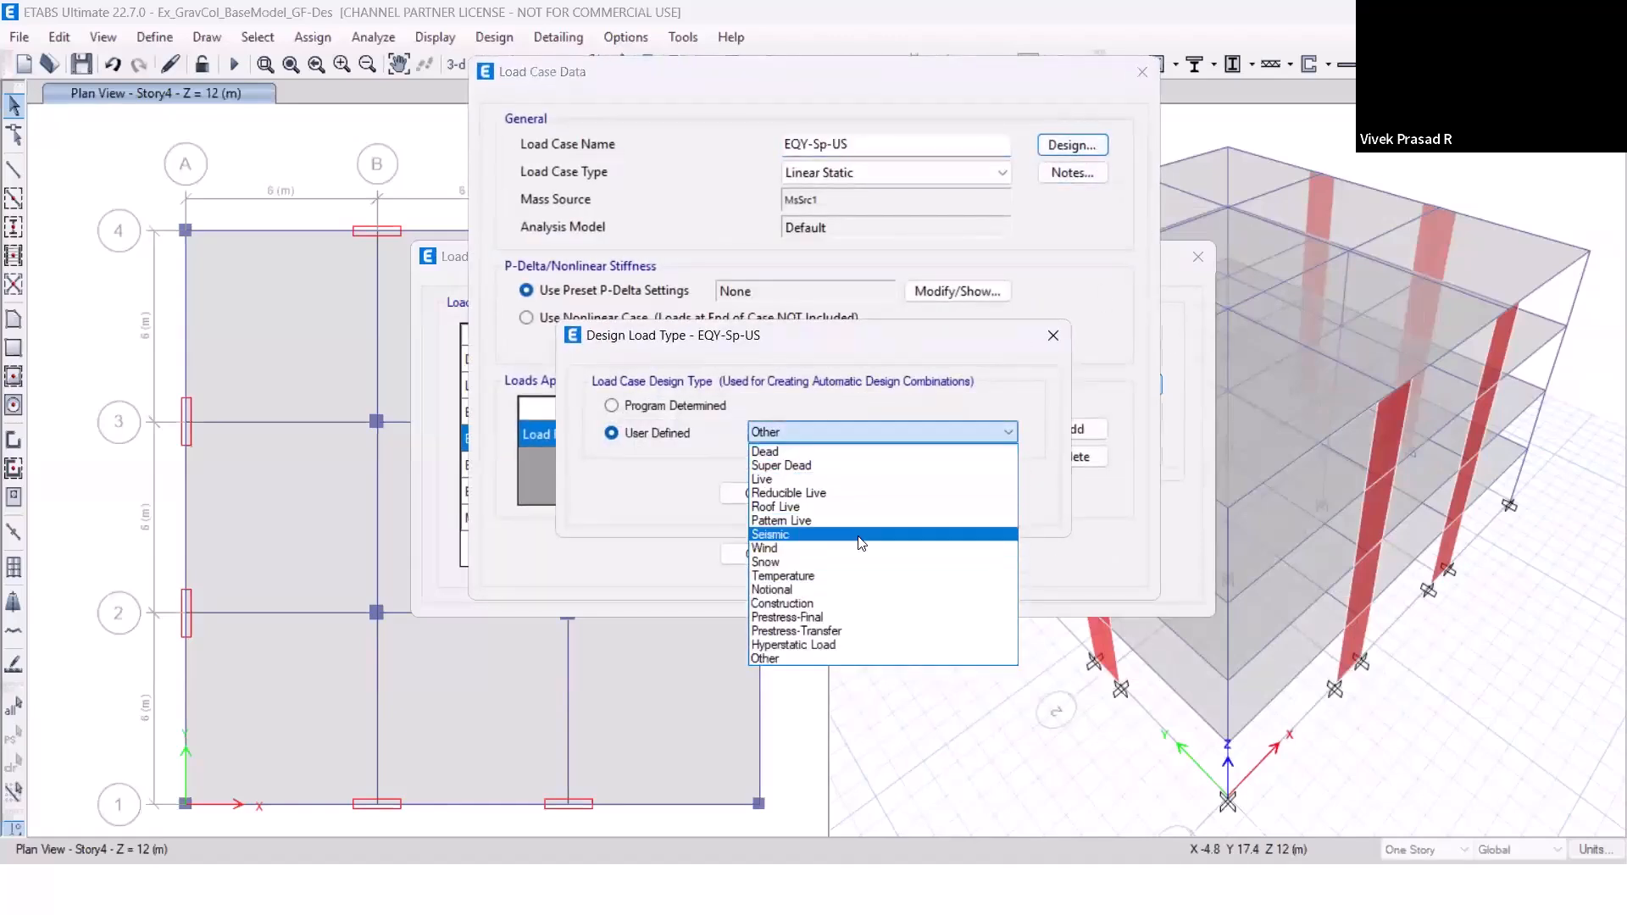
click(861, 543)
click(770, 498)
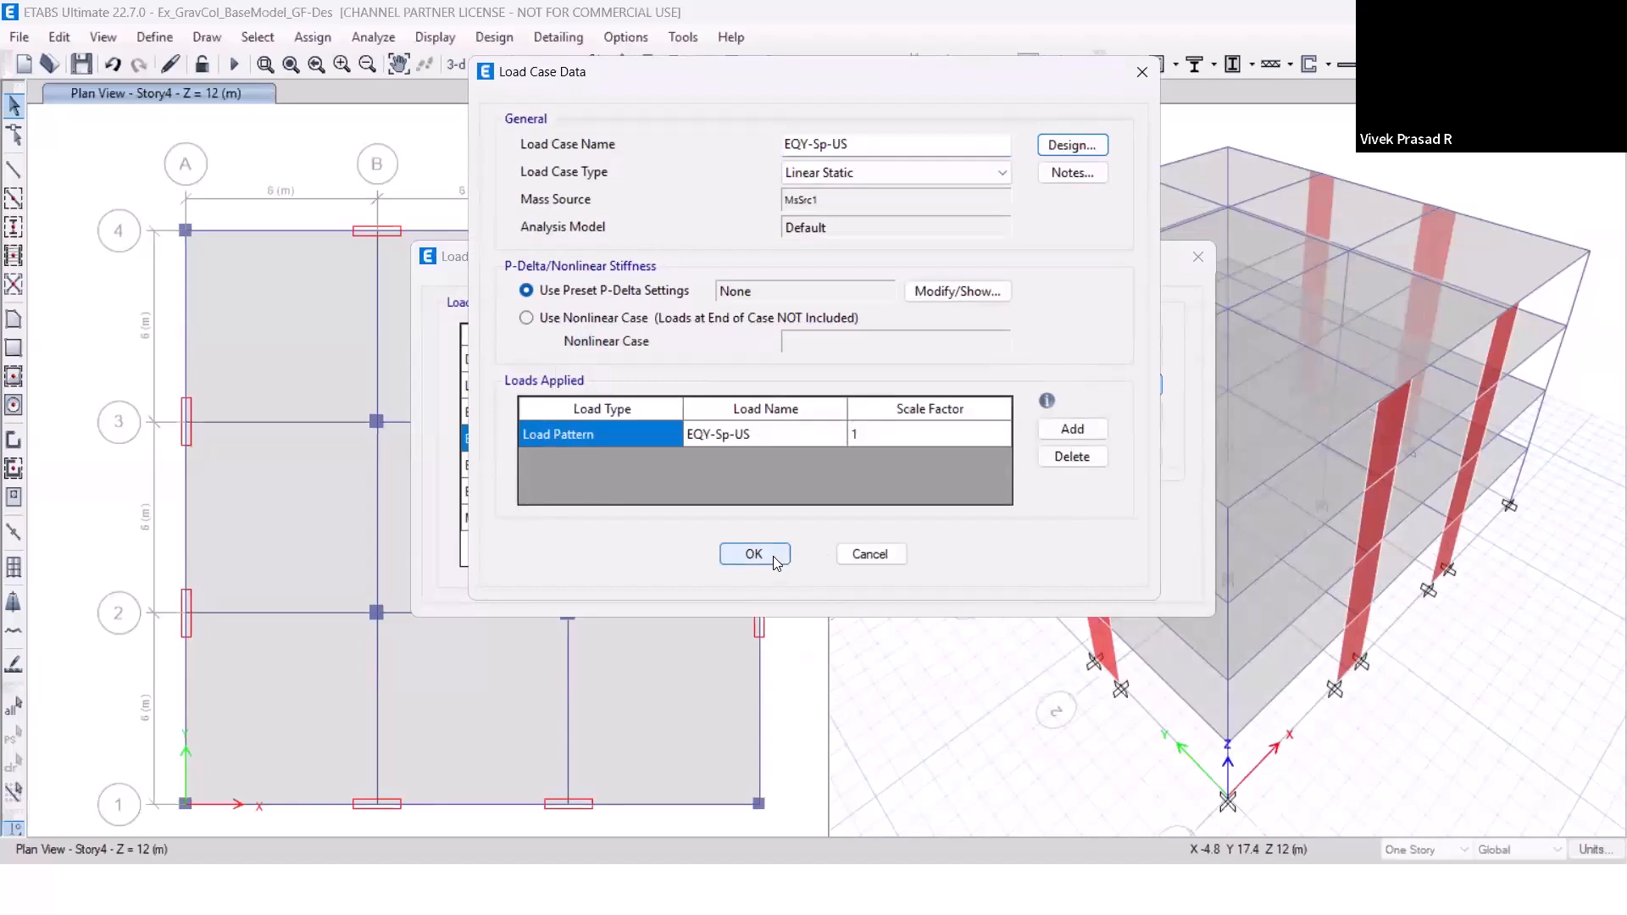
click(773, 555)
Set the user-defined design load type of the EQX-Sp-Scaled load case to Other.
click(818, 458)
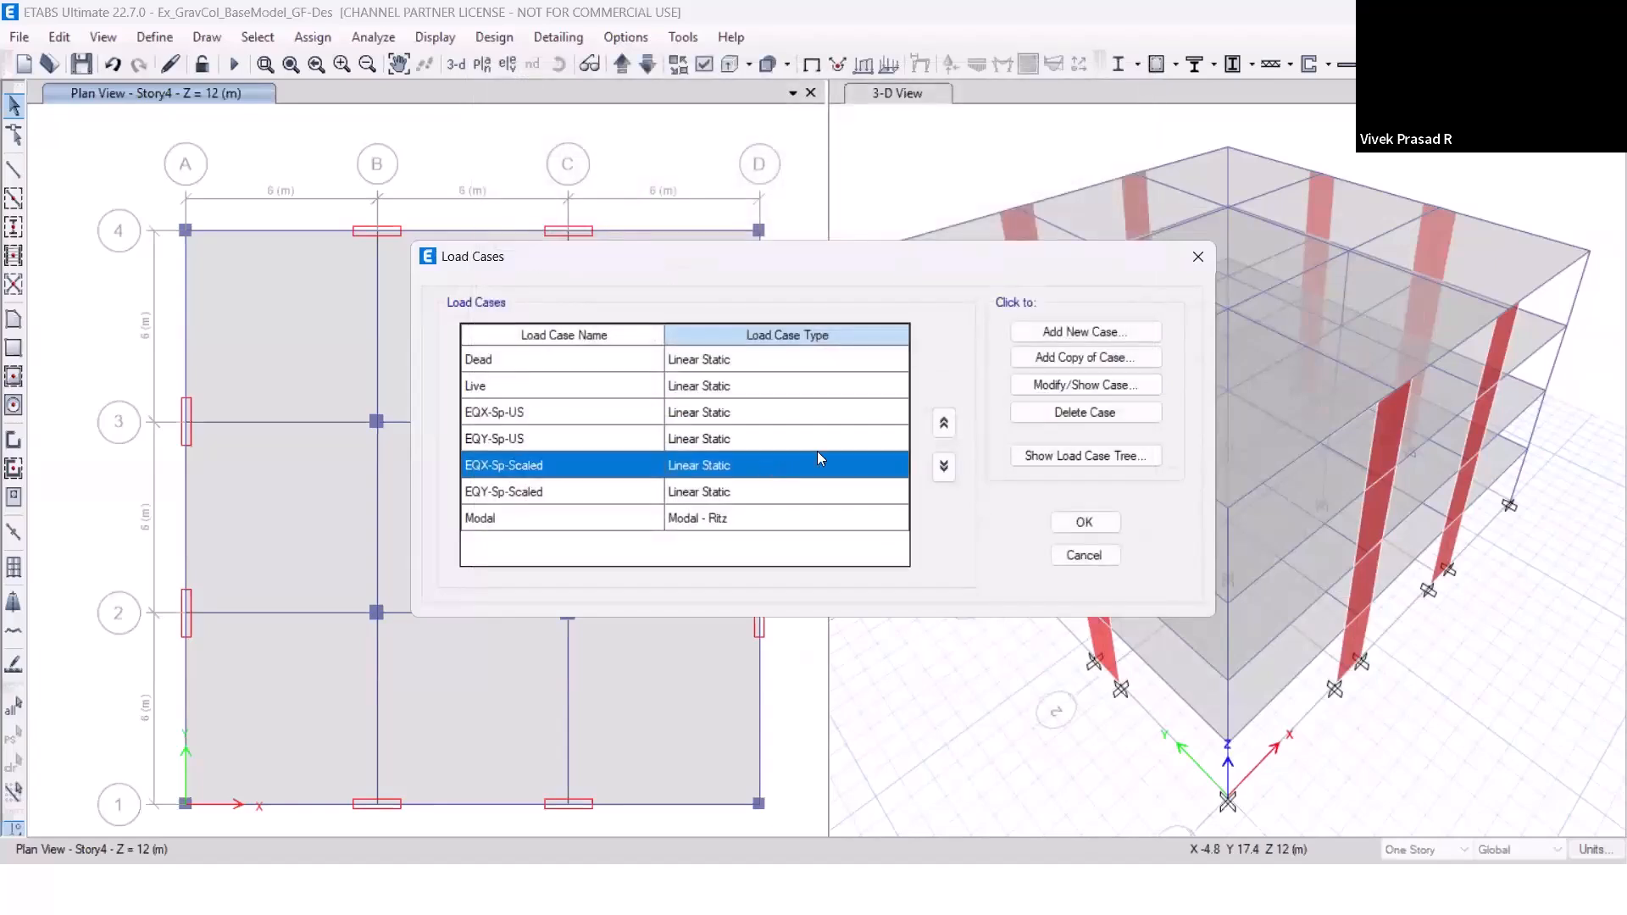
click(1080, 386)
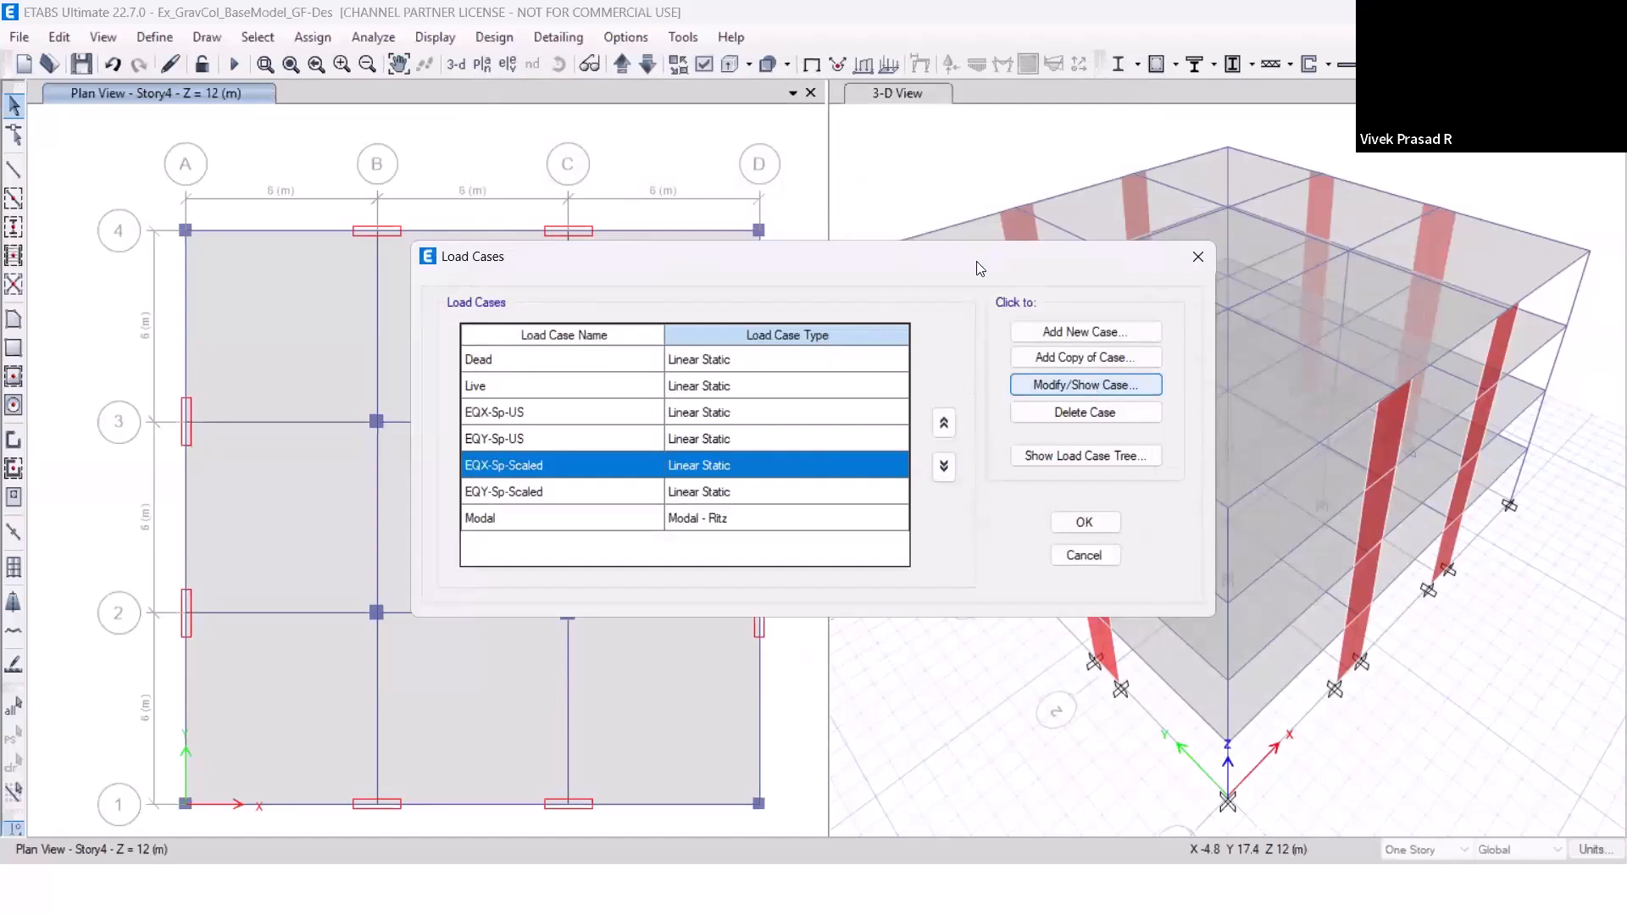
click(1072, 146)
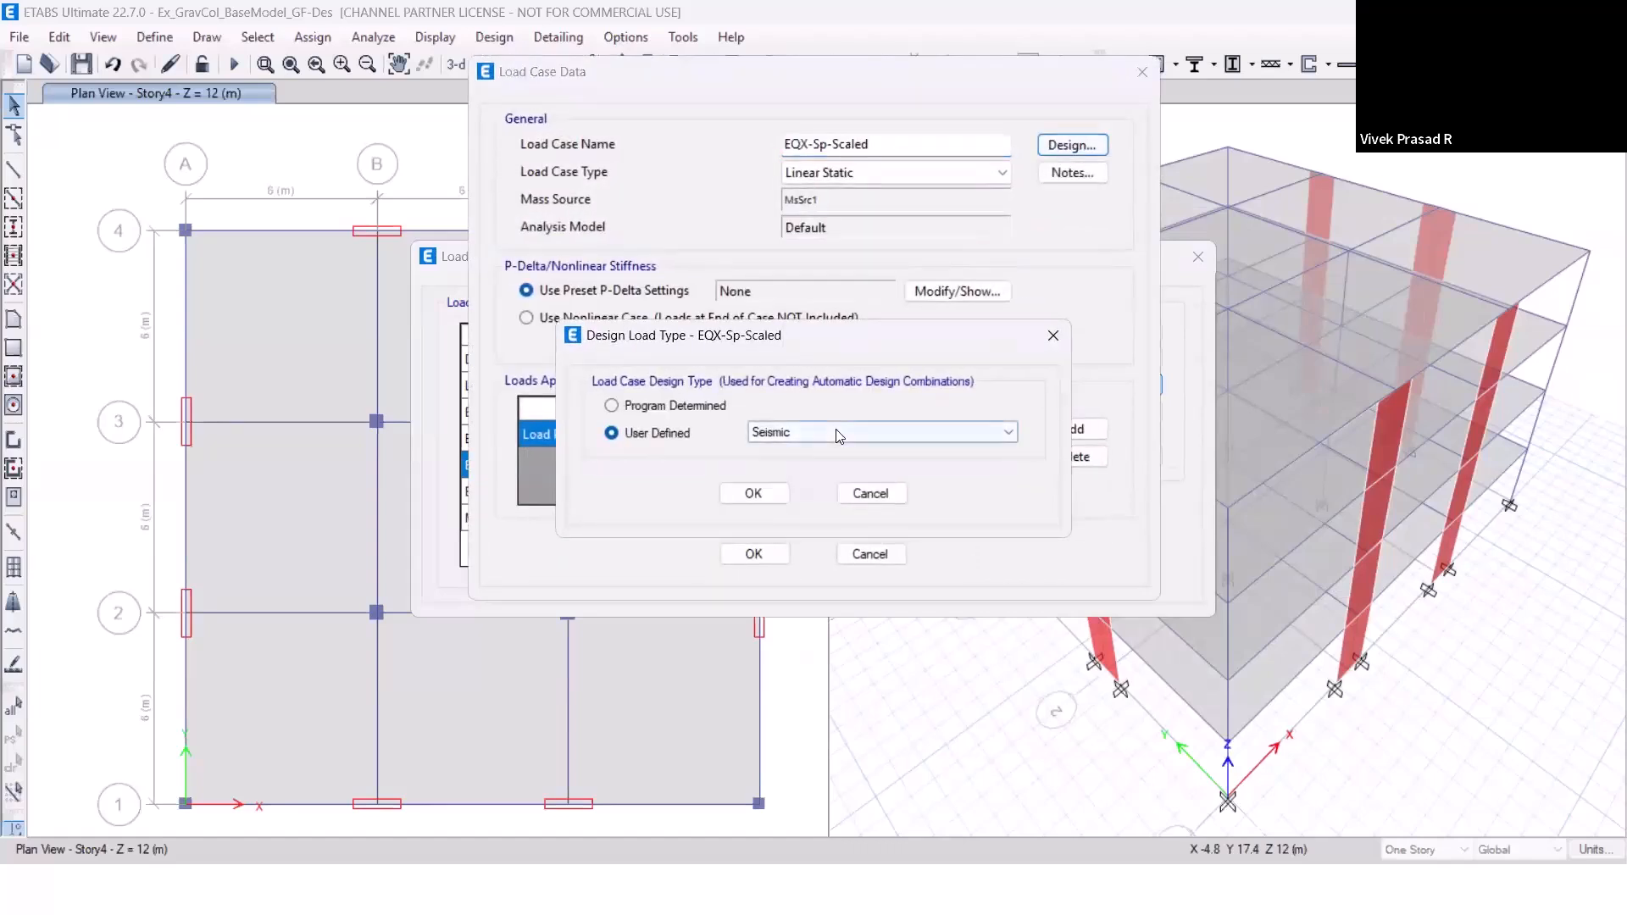
click(843, 433)
click(809, 665)
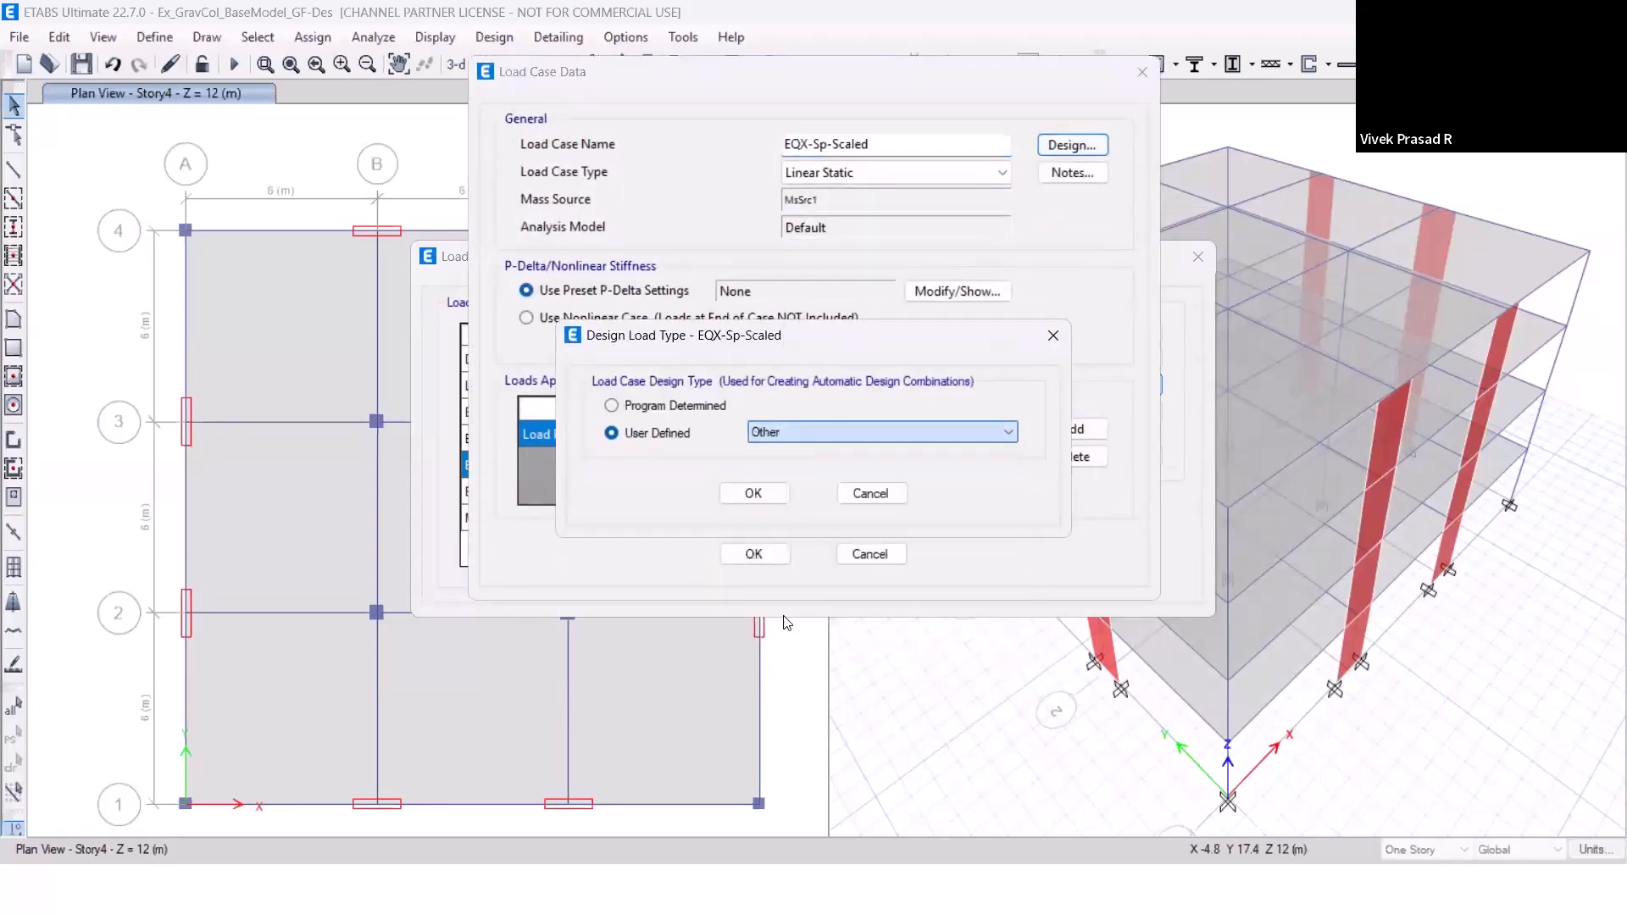
click(757, 494)
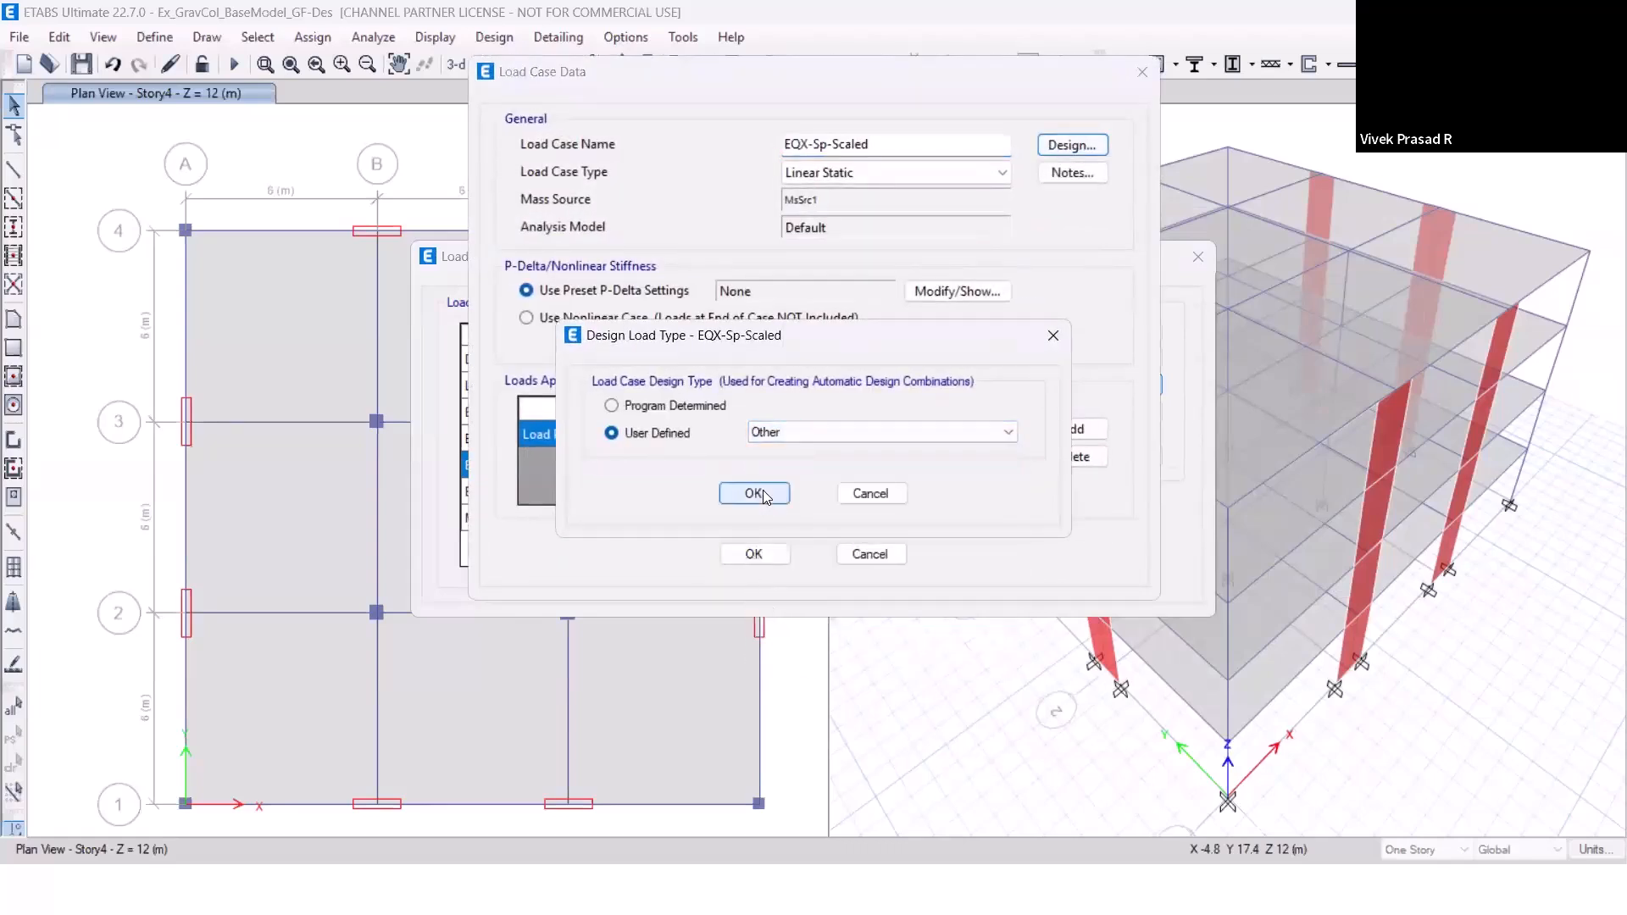
click(765, 556)
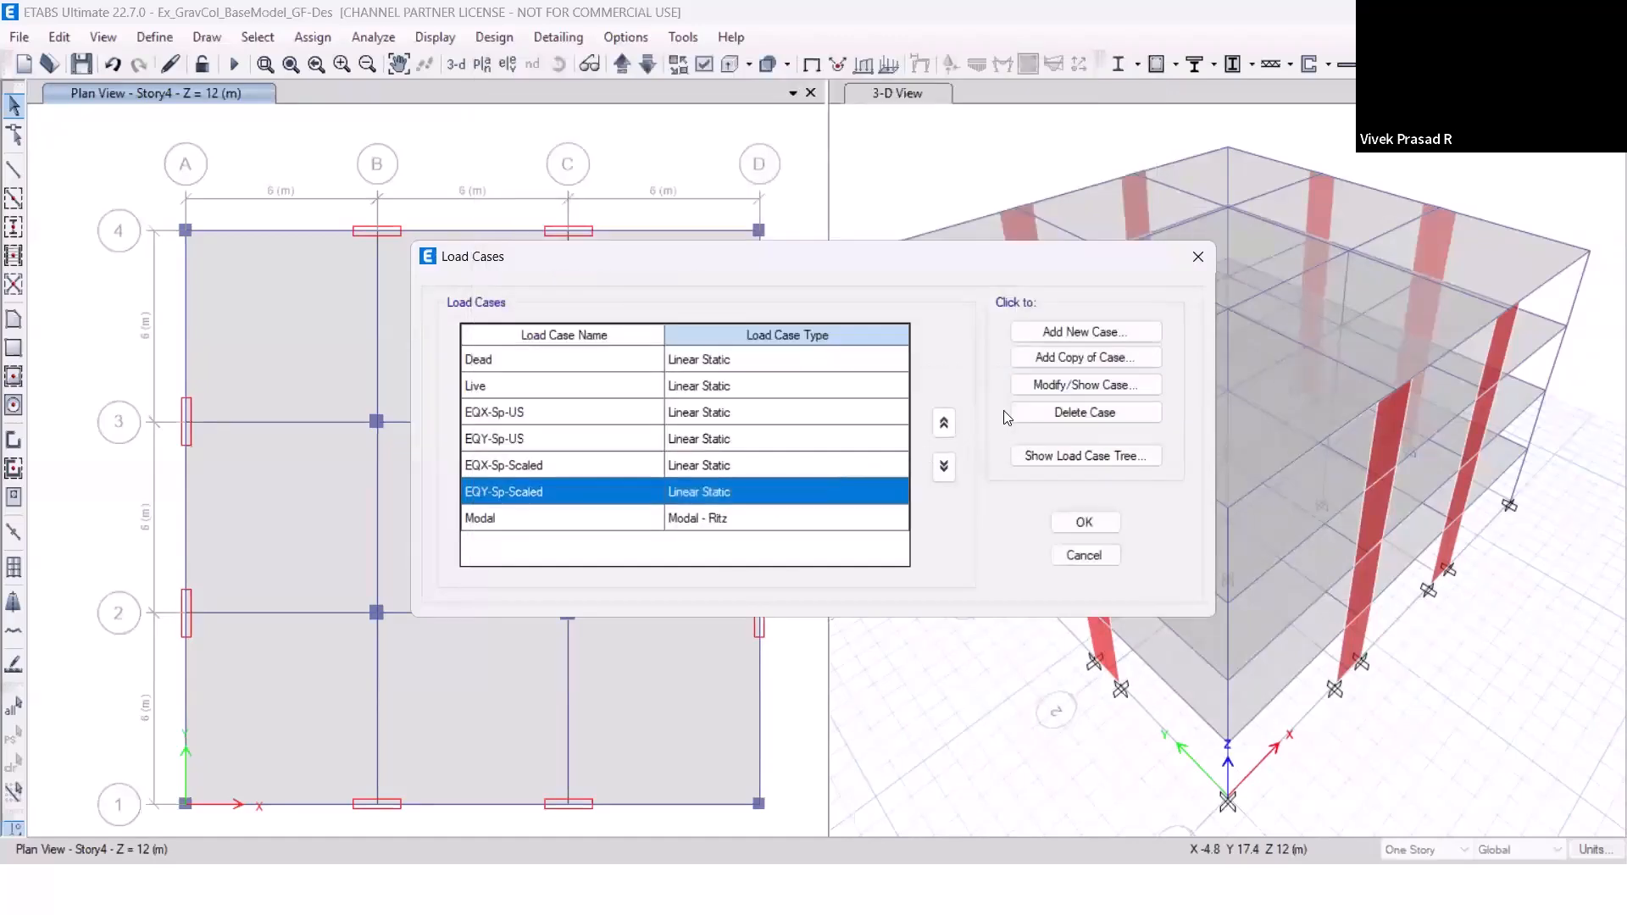
Set the user-defined design load type of the EQY-Sp-Scaled load case to Other and accept the load case changes.
click(1042, 392)
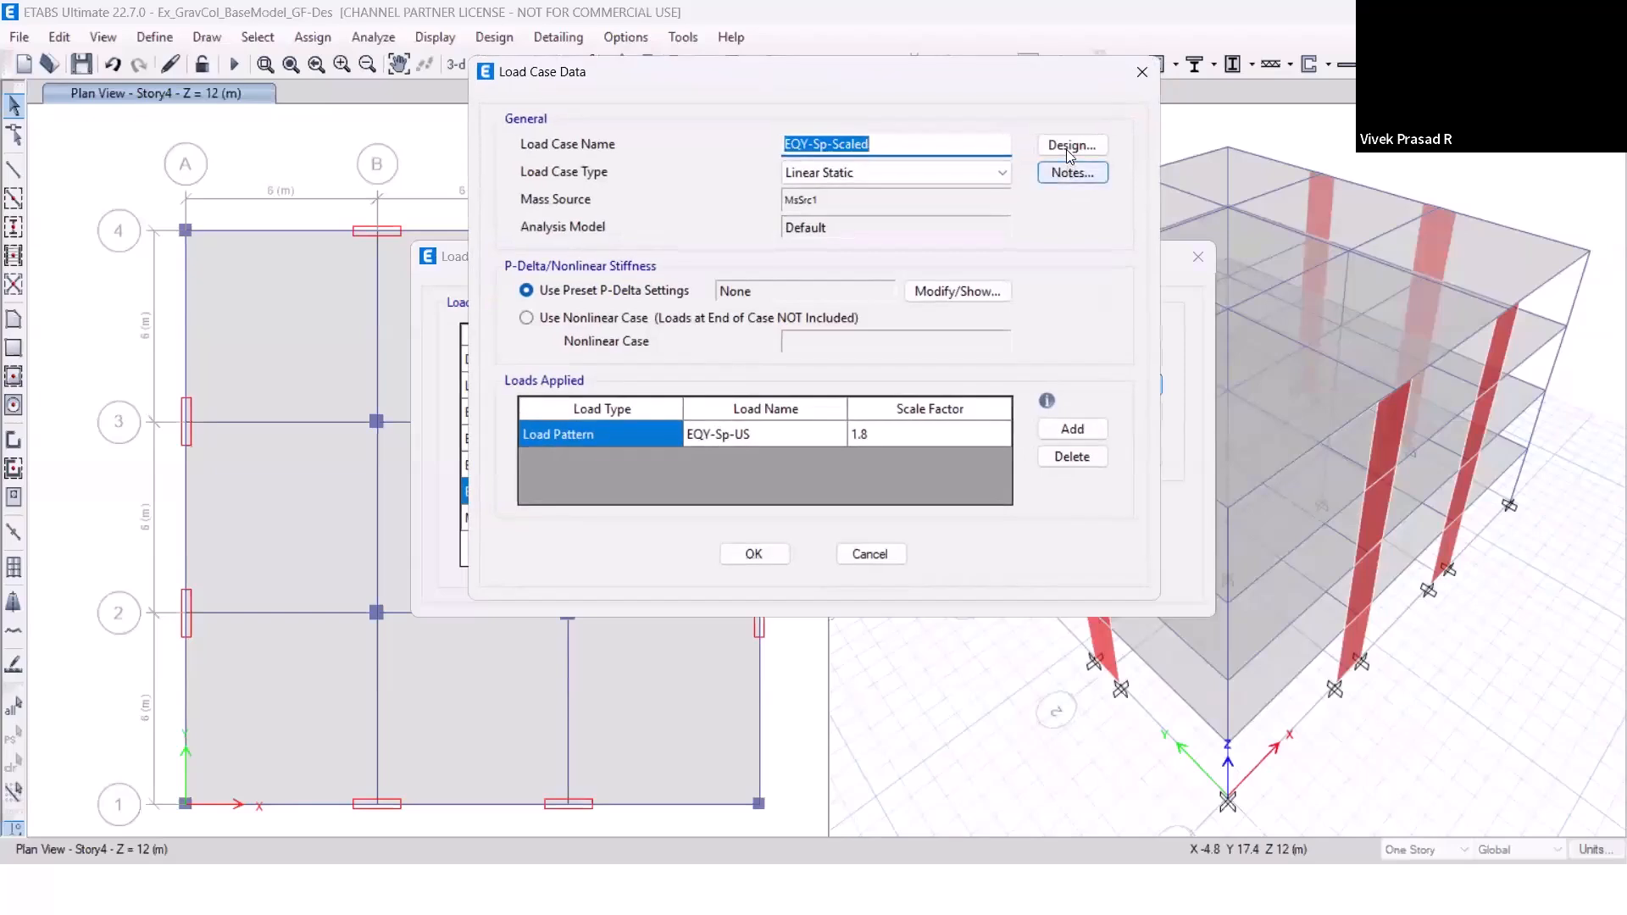
click(1070, 147)
click(843, 434)
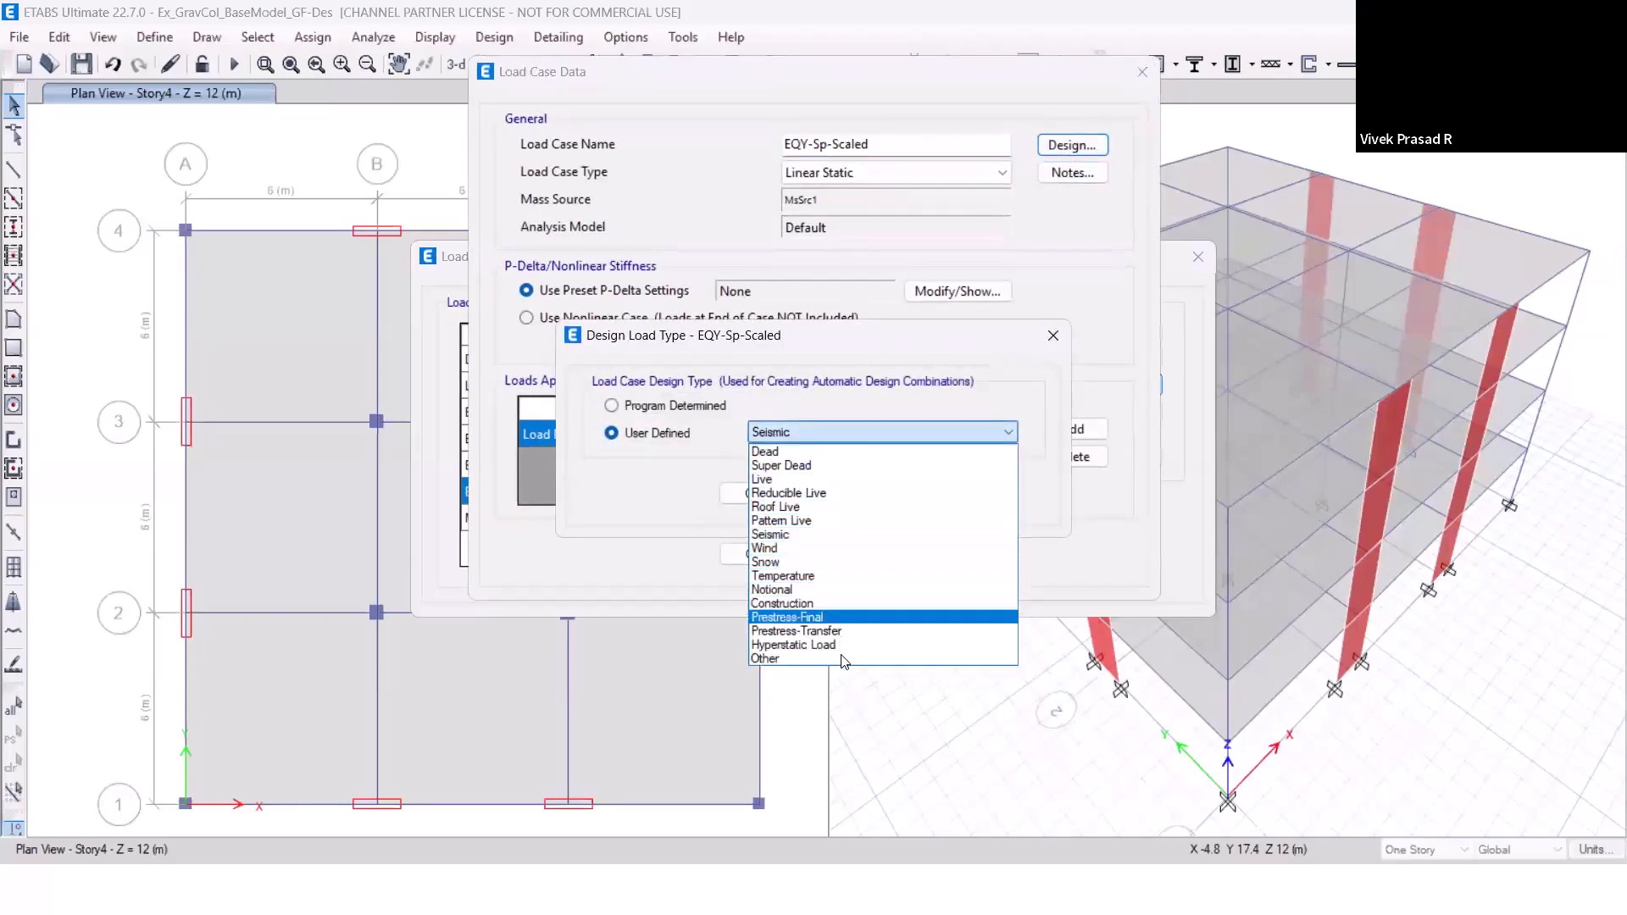
click(843, 659)
click(759, 494)
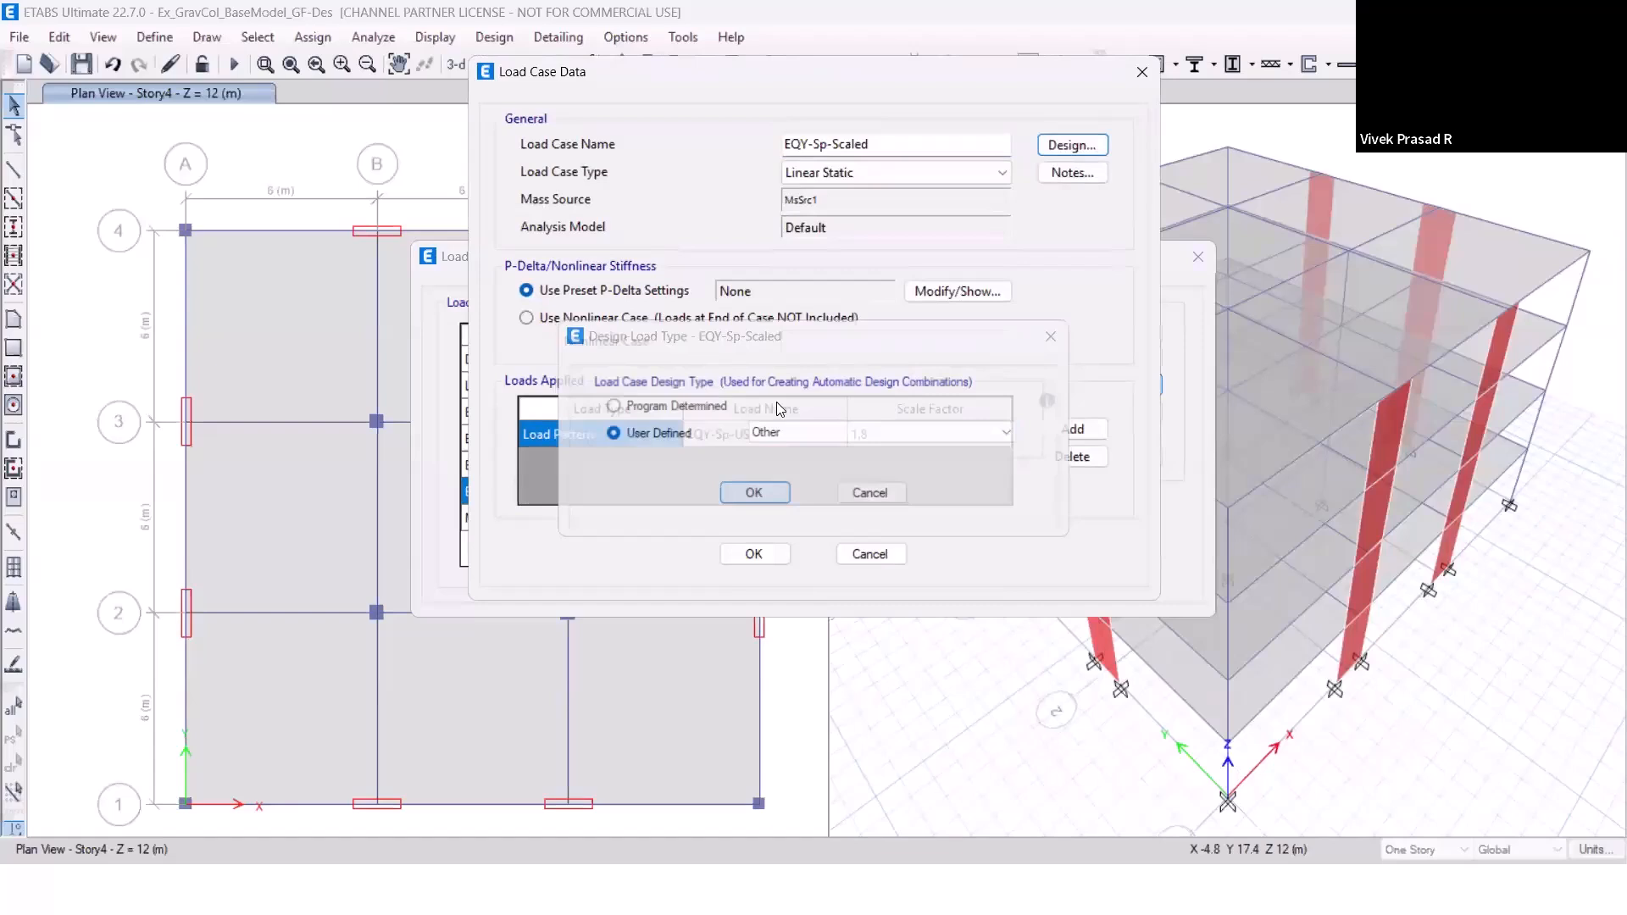
click(755, 555)
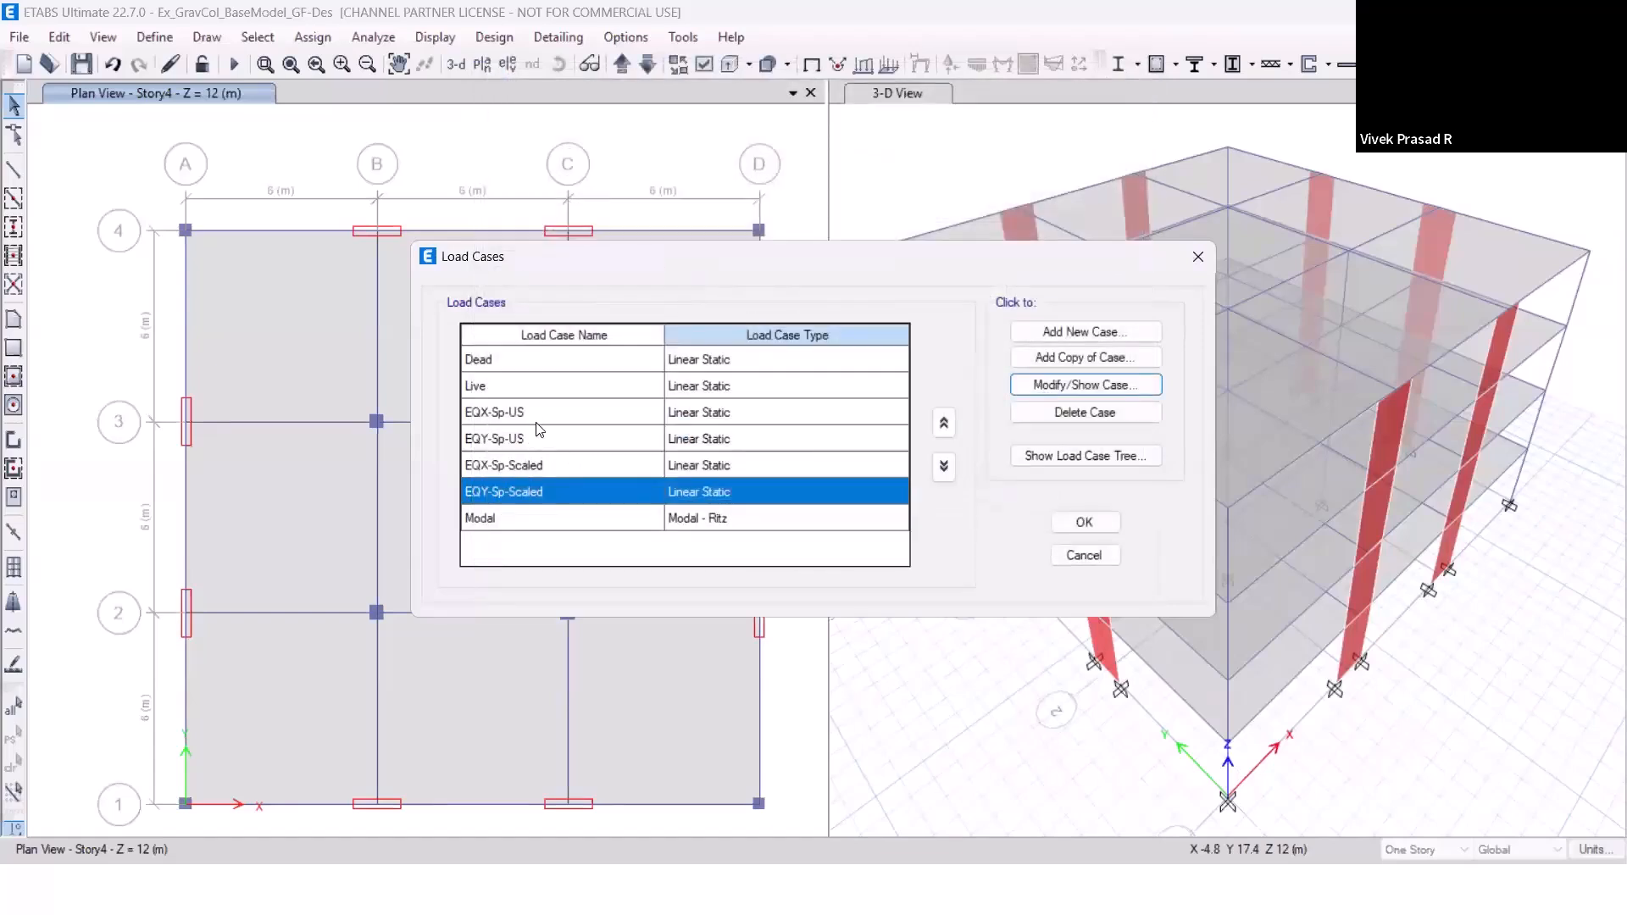
click(1069, 527)
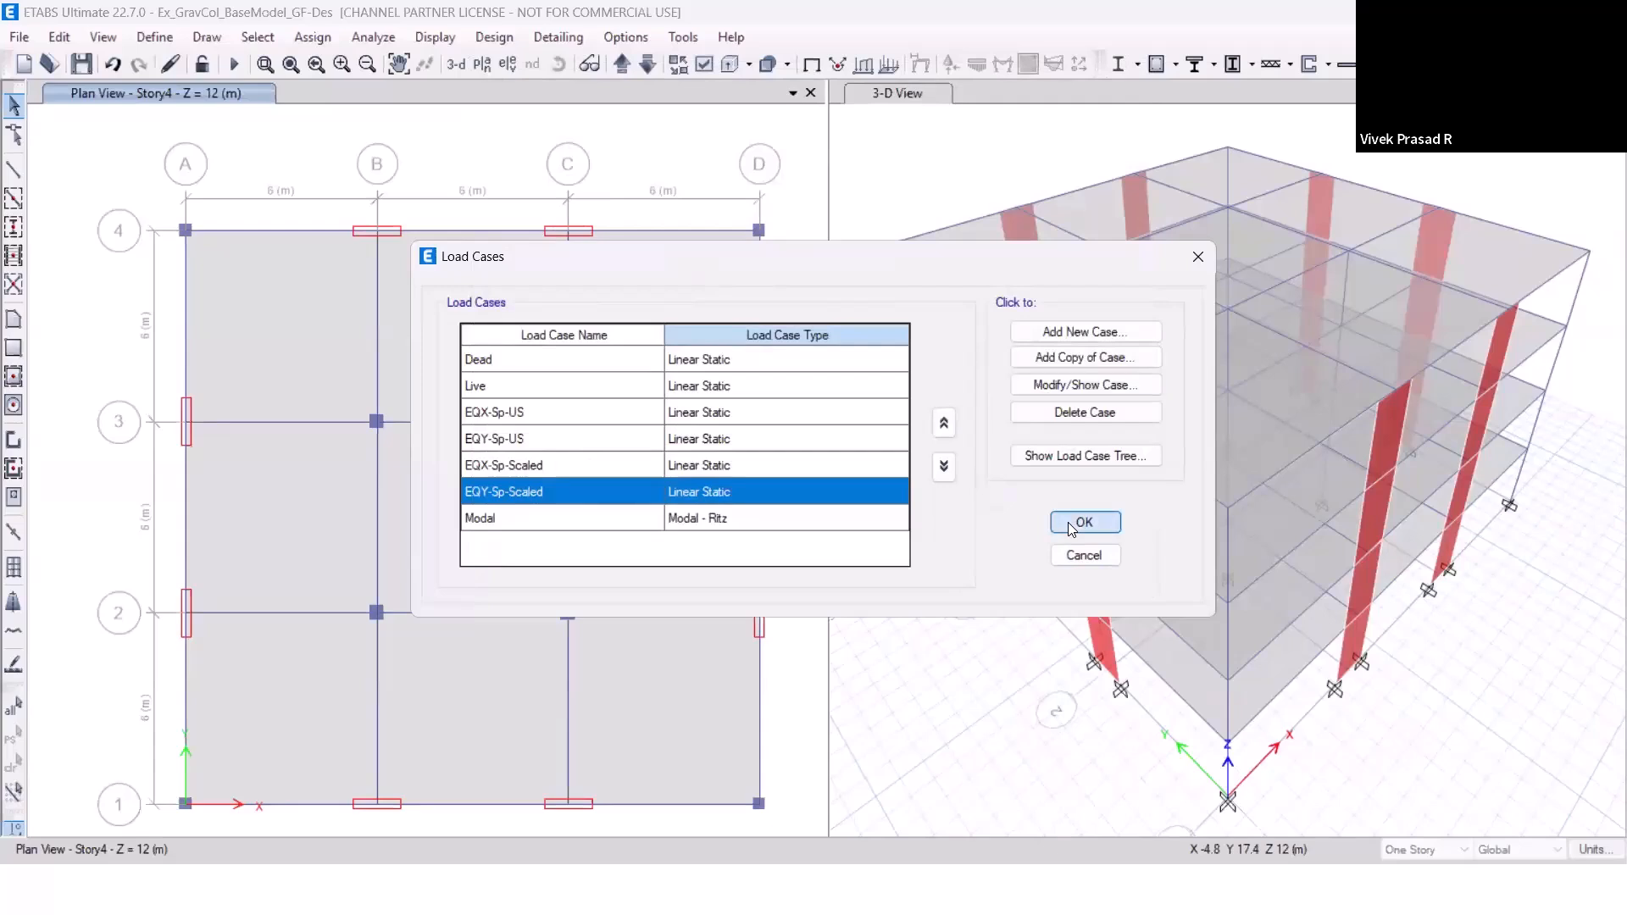
Add the default design load combinations for Concrete Frame Design, converted to editable user combinations.
click(154, 36)
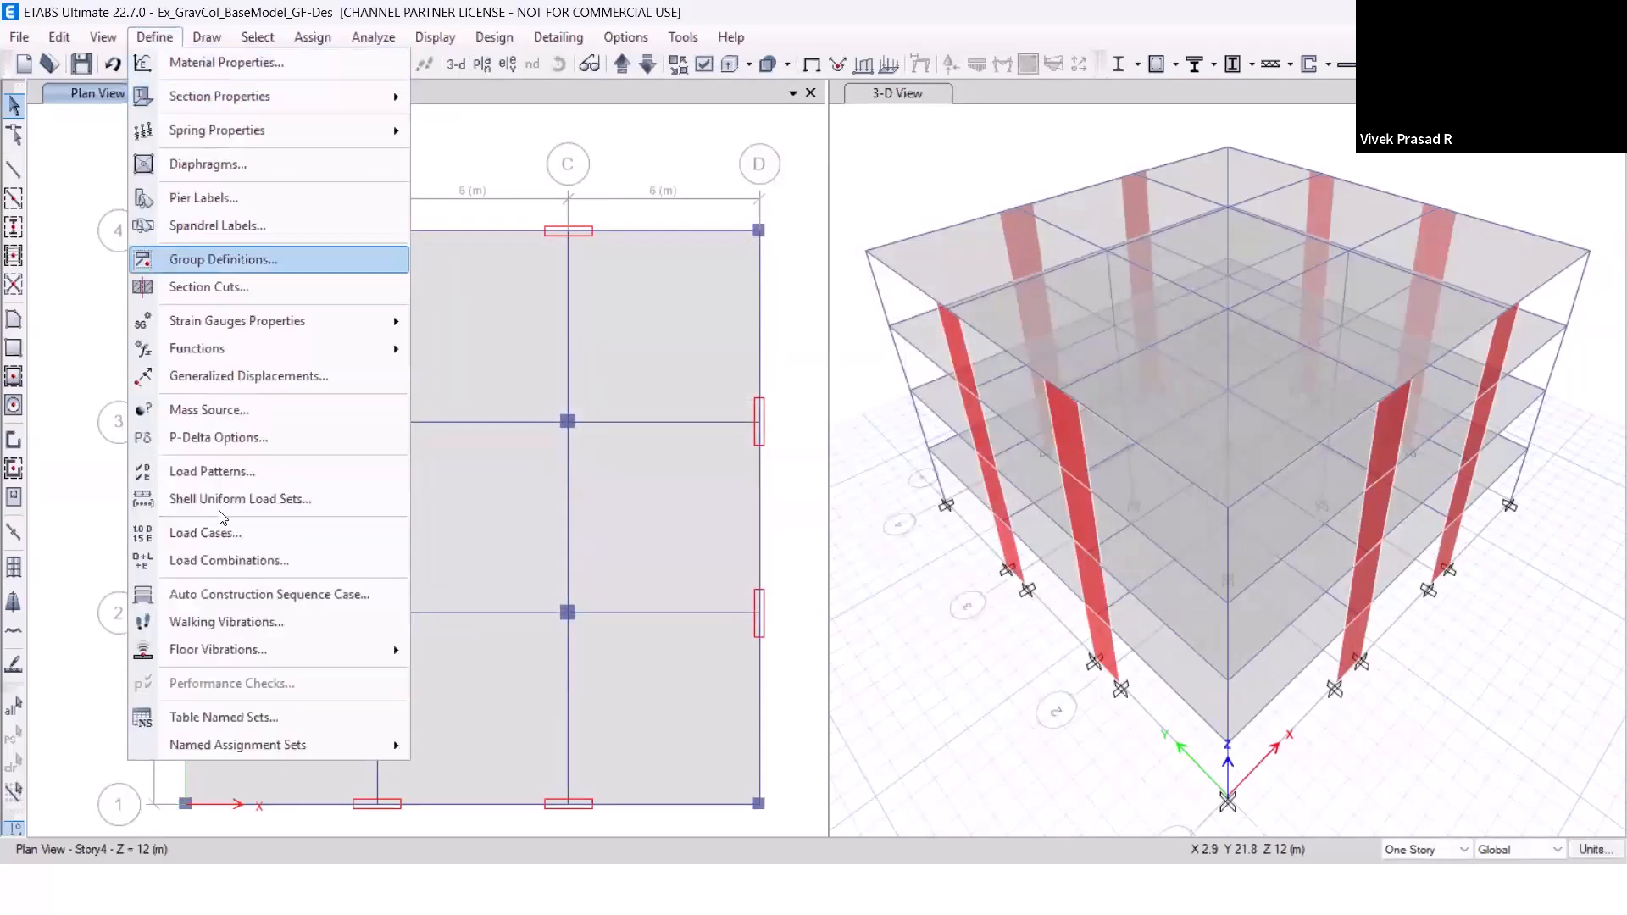
click(228, 561)
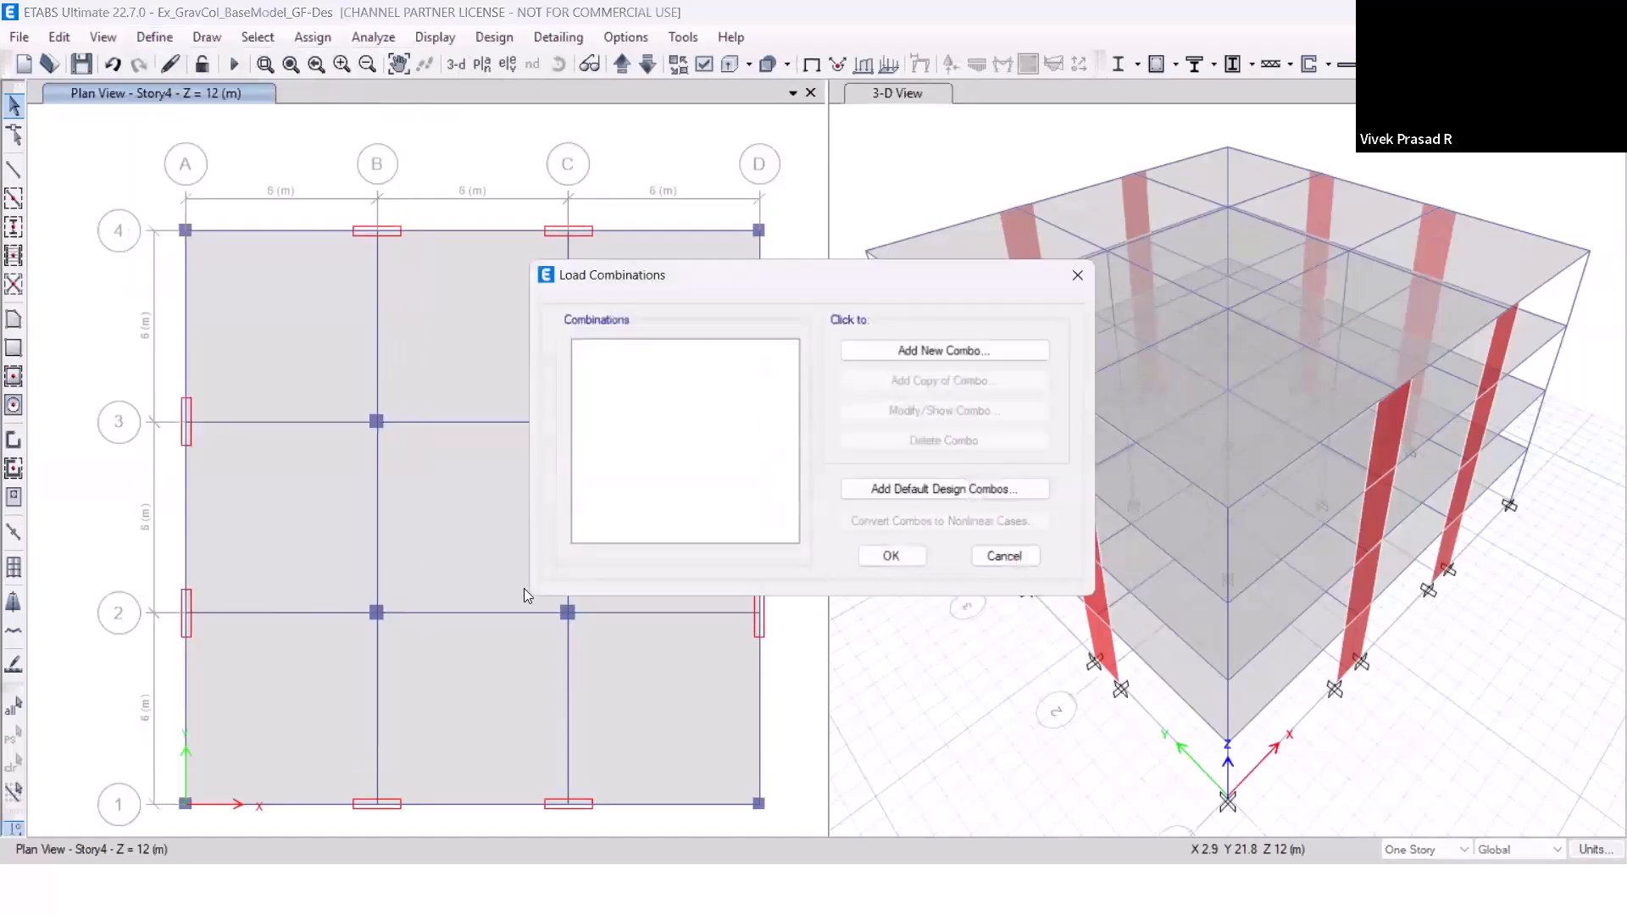
click(922, 494)
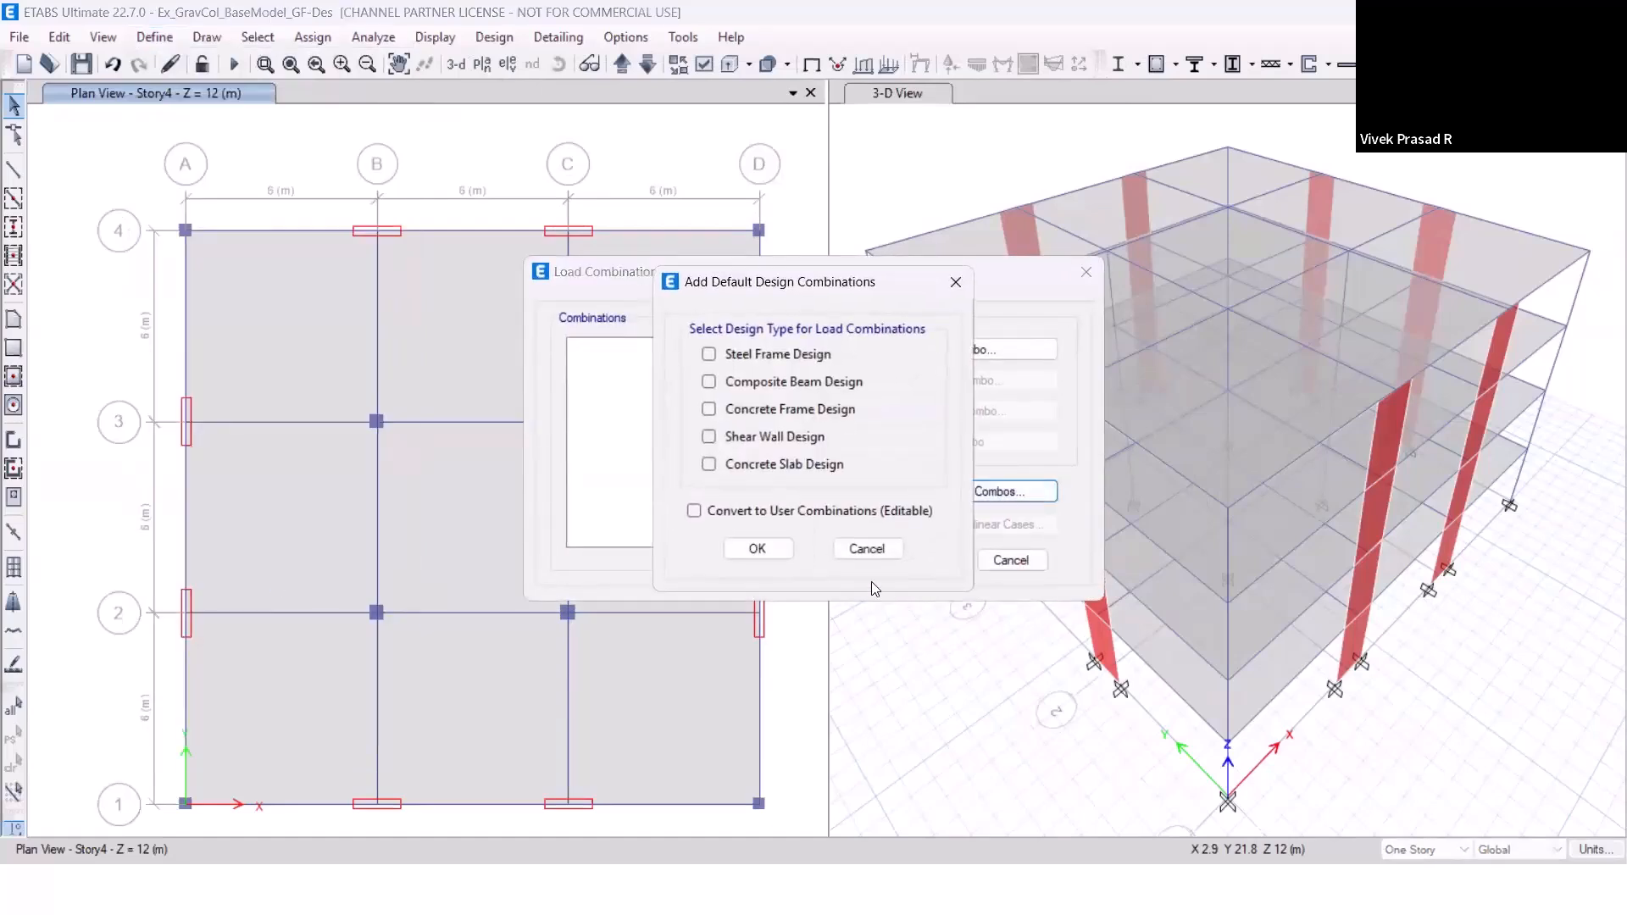
click(773, 412)
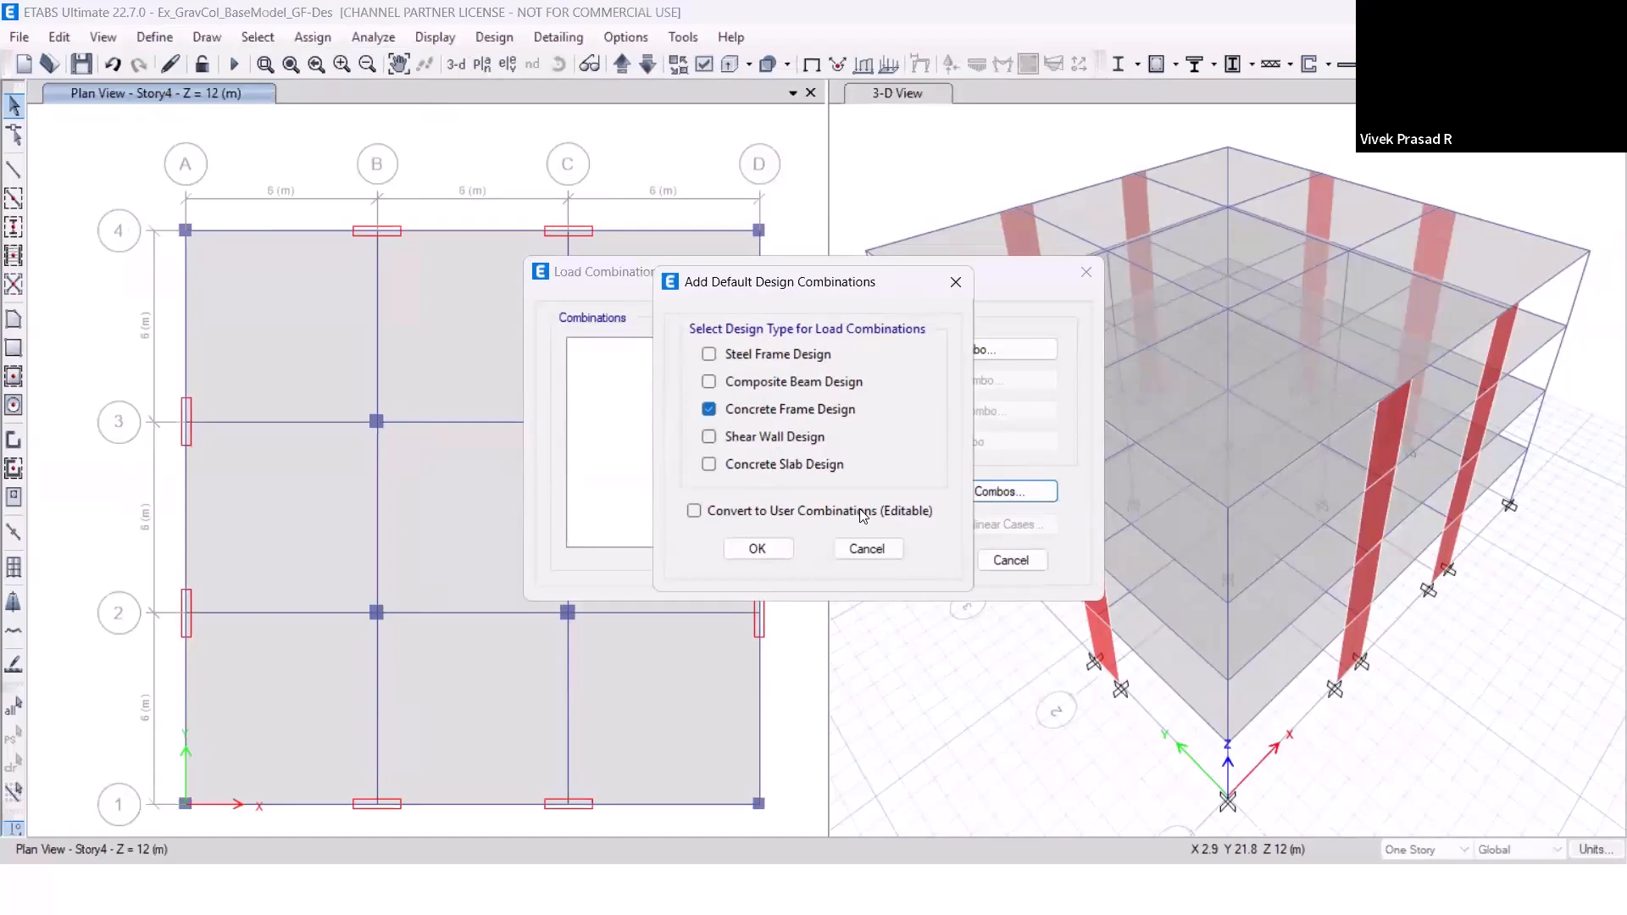
click(768, 512)
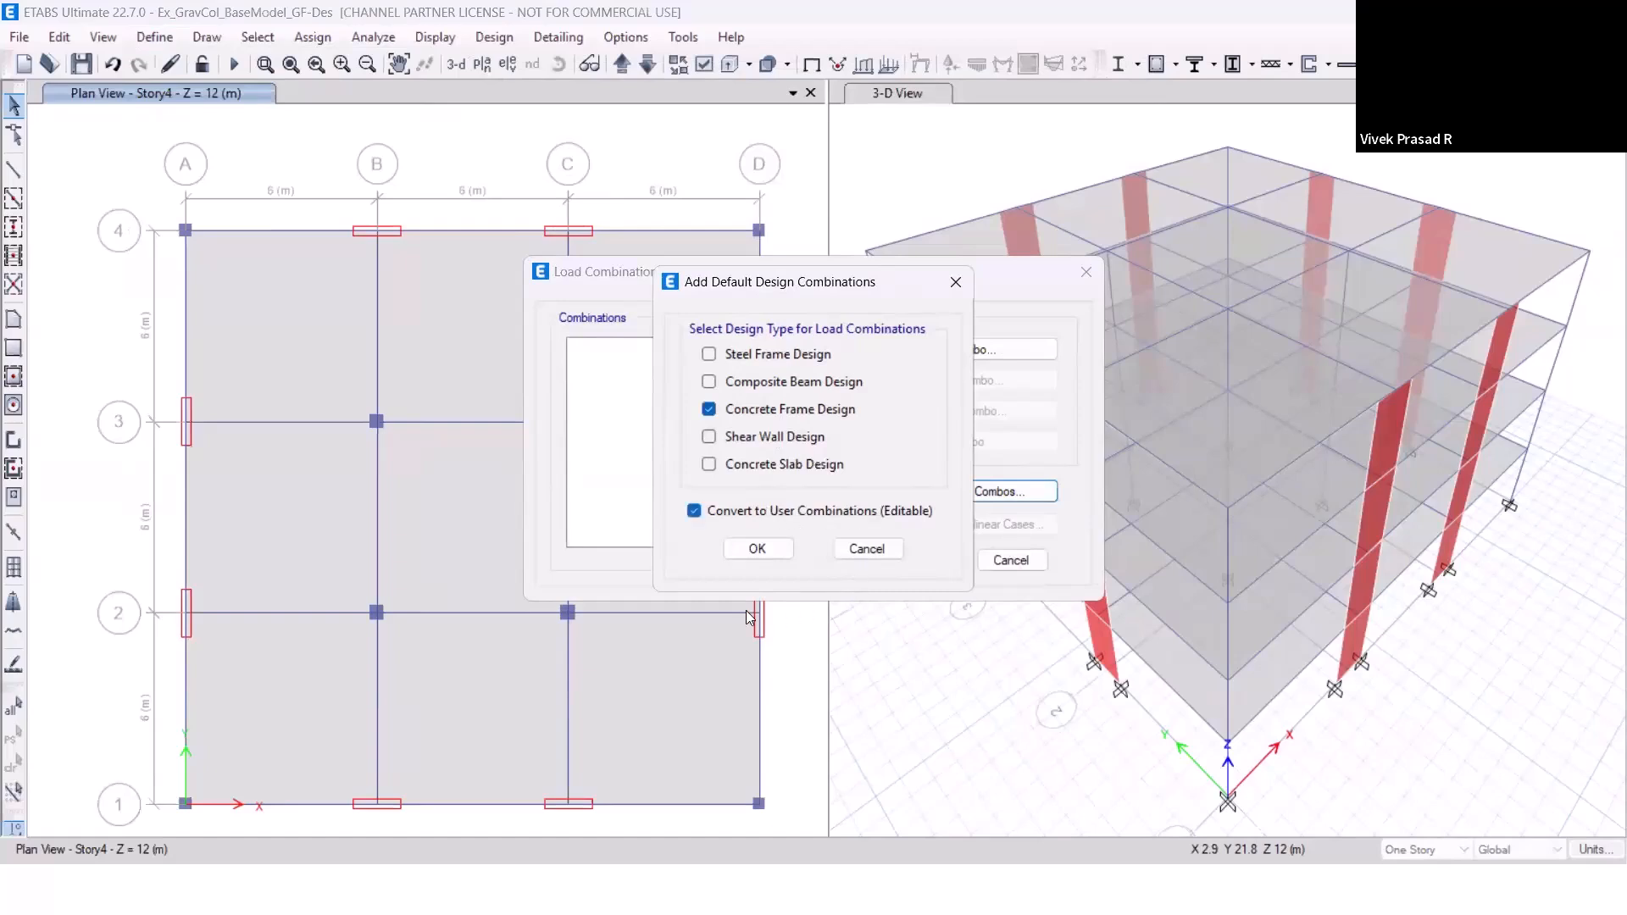
click(773, 553)
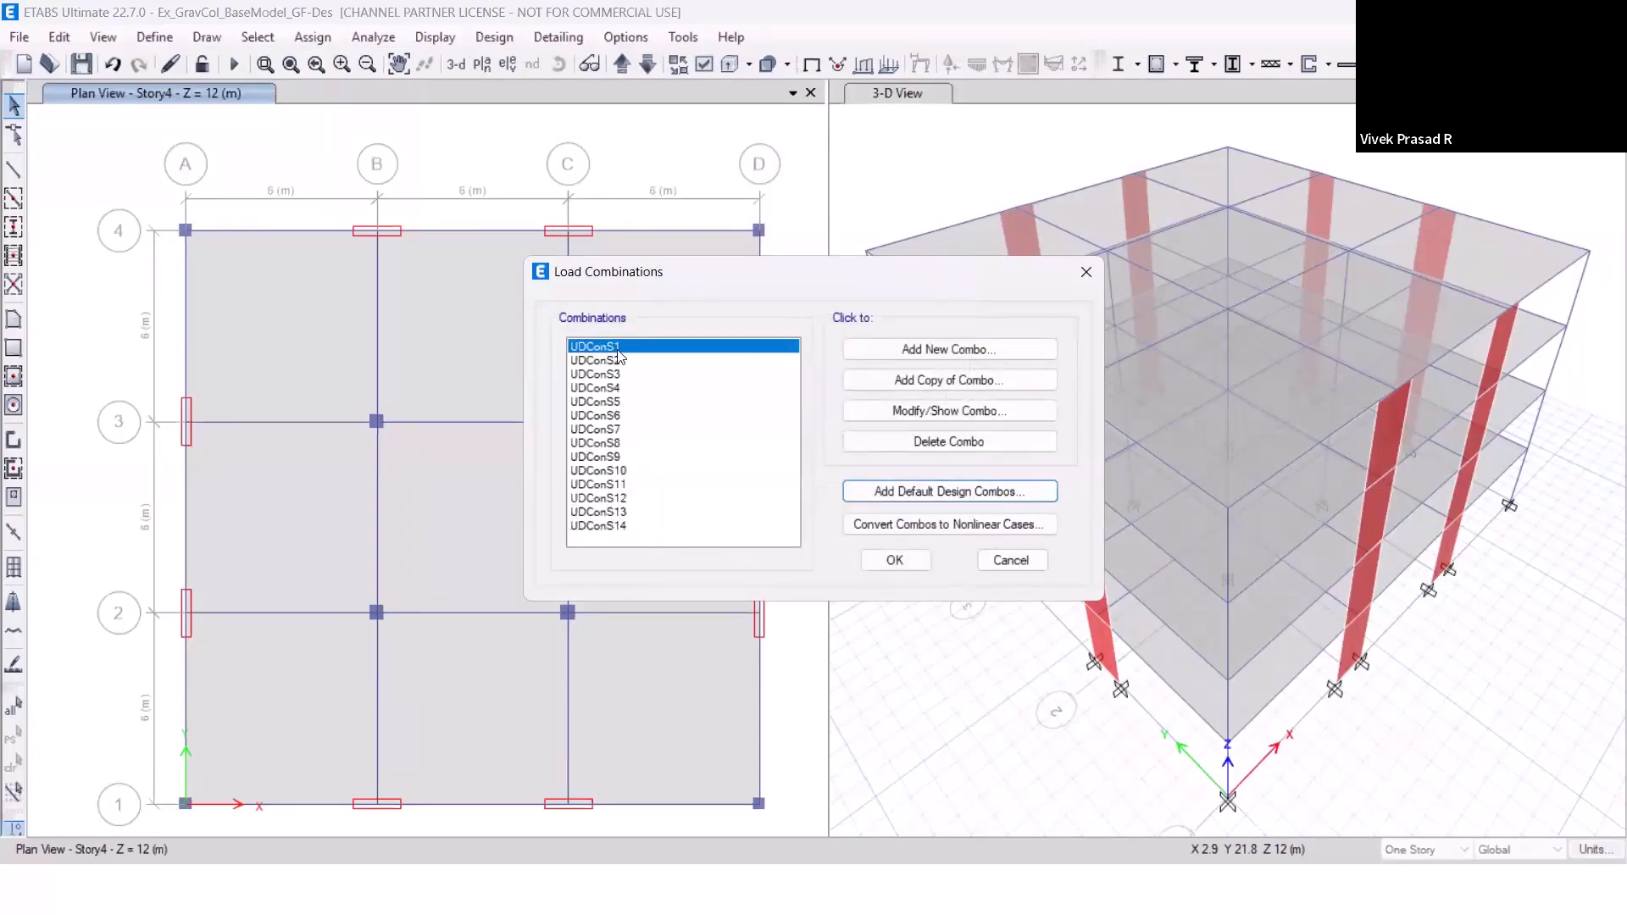
Check the load cases and factors in combination UDConS3, and save the model with the new combinations.
mouse_move(604, 375)
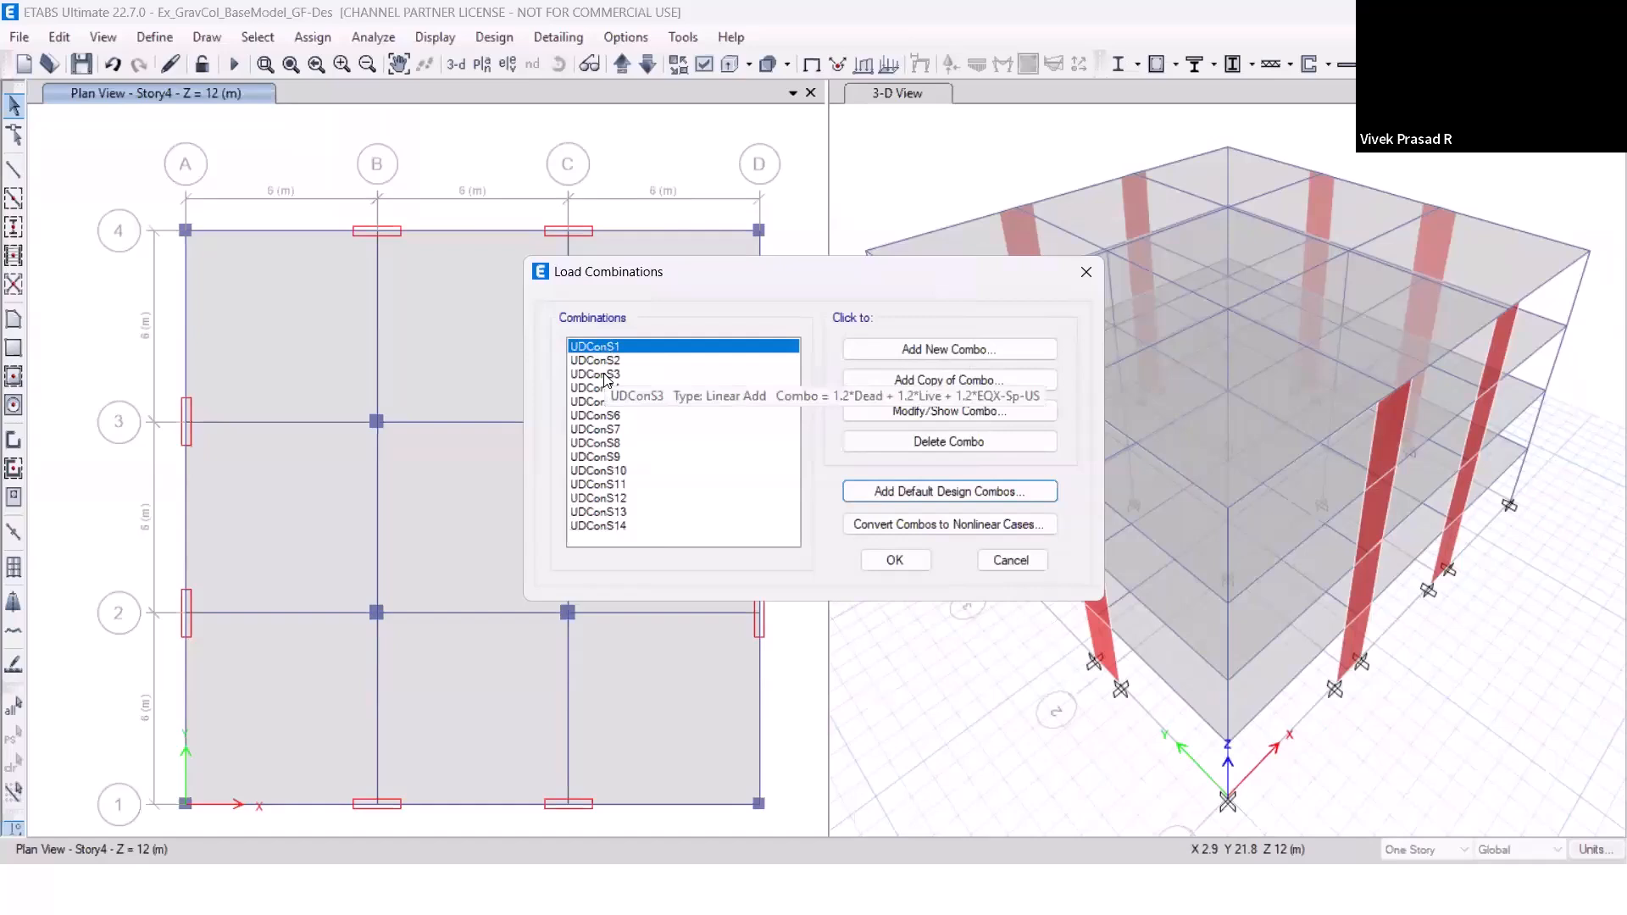
click(604, 375)
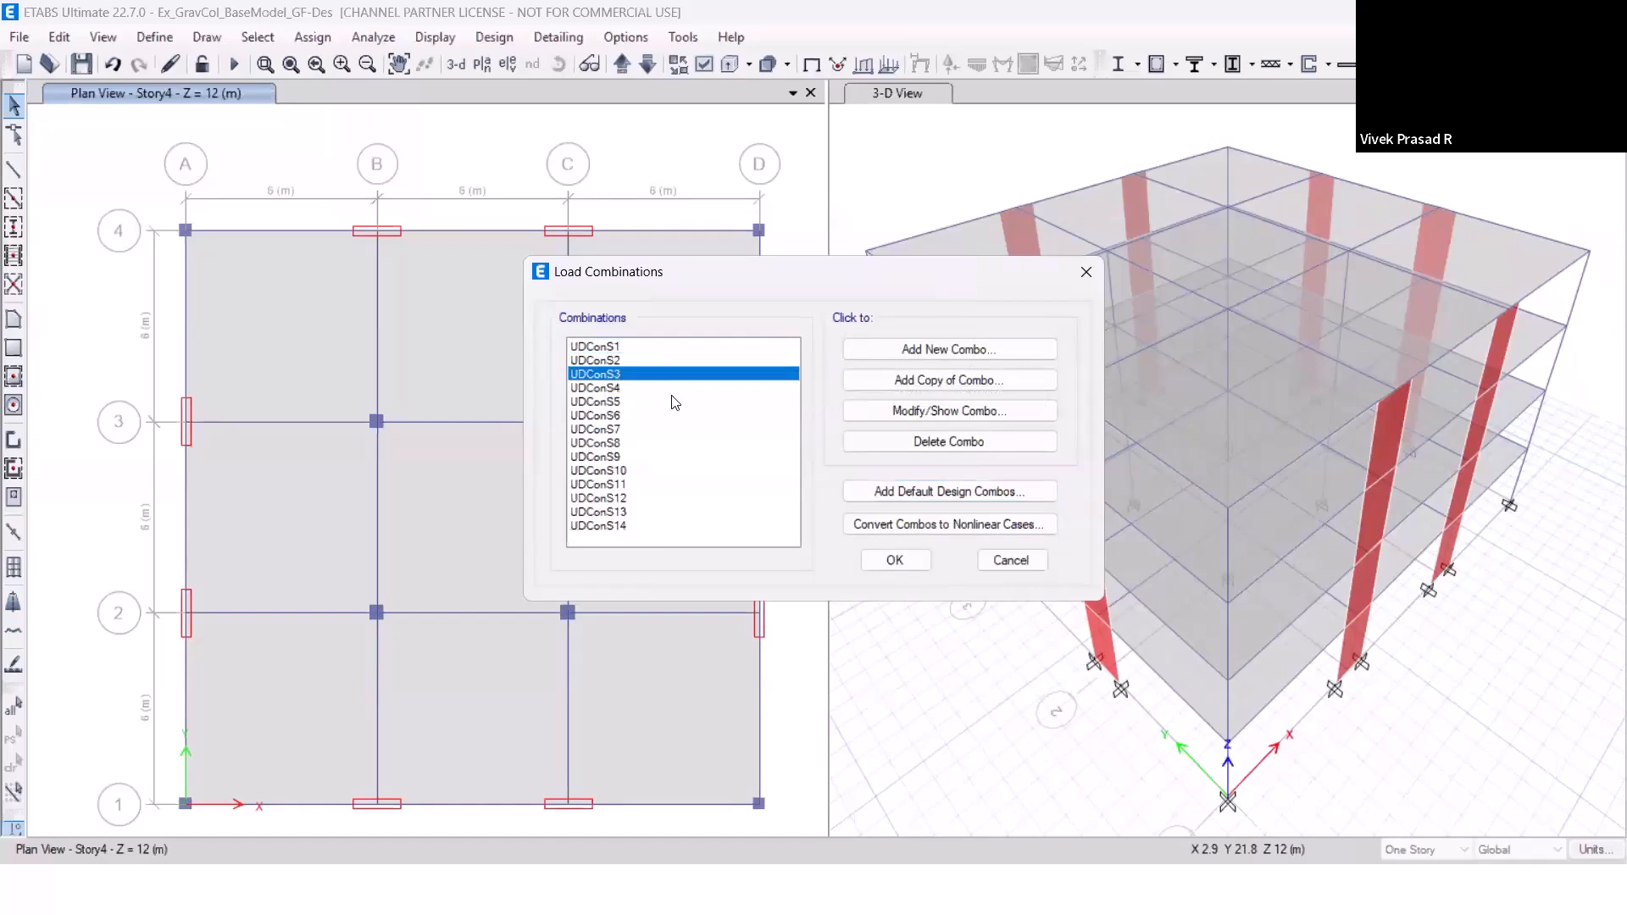
click(894, 419)
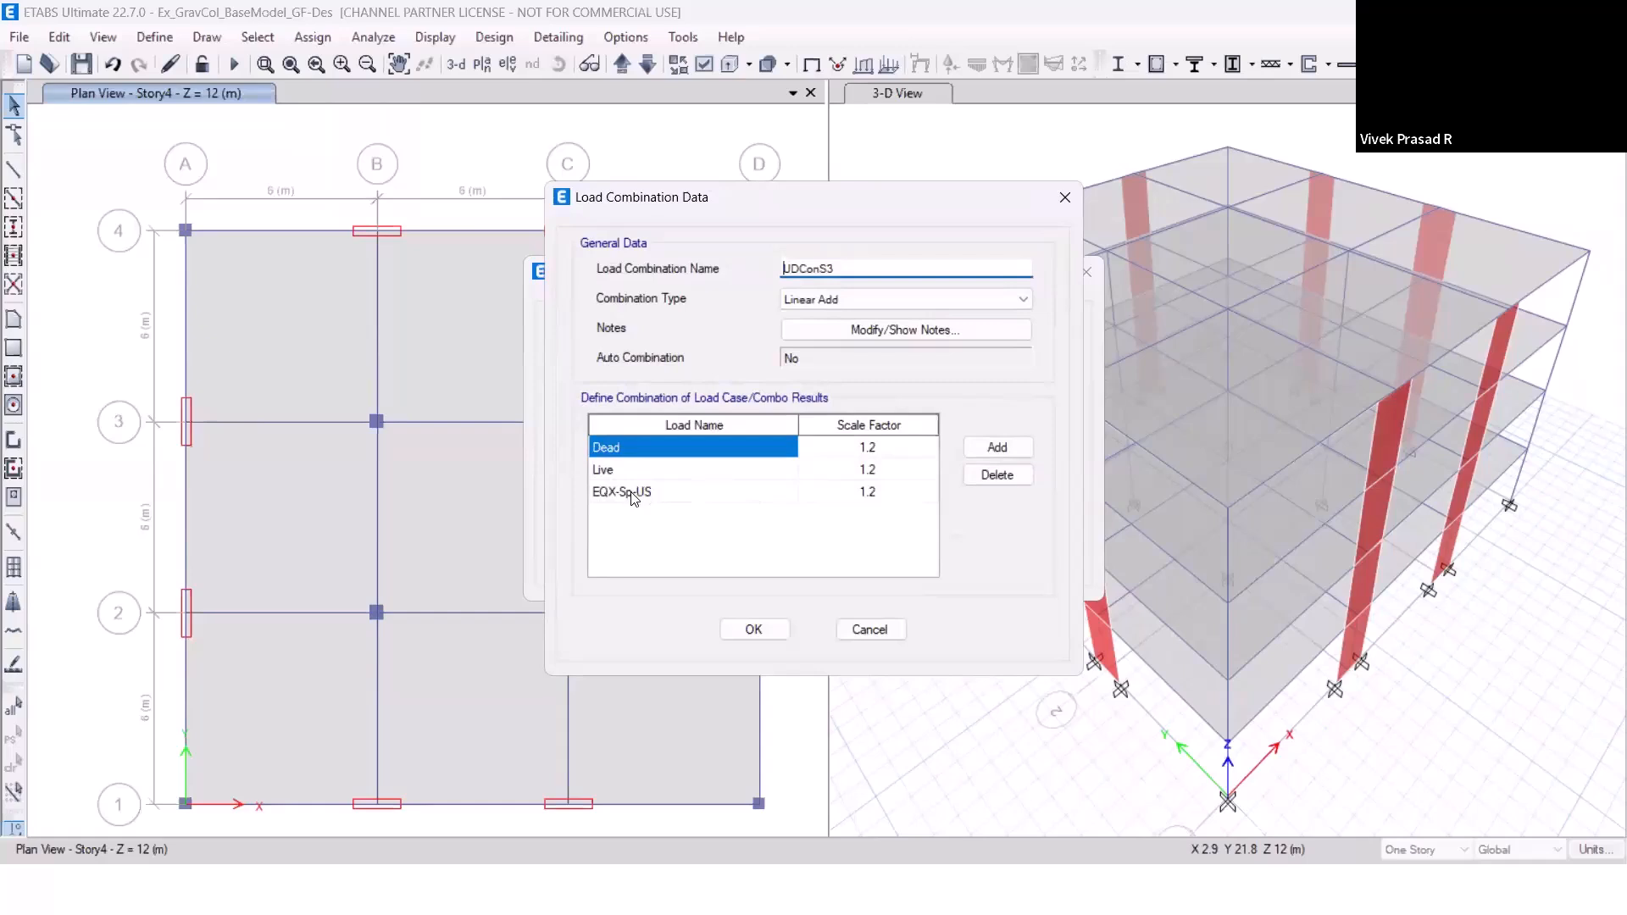
click(784, 639)
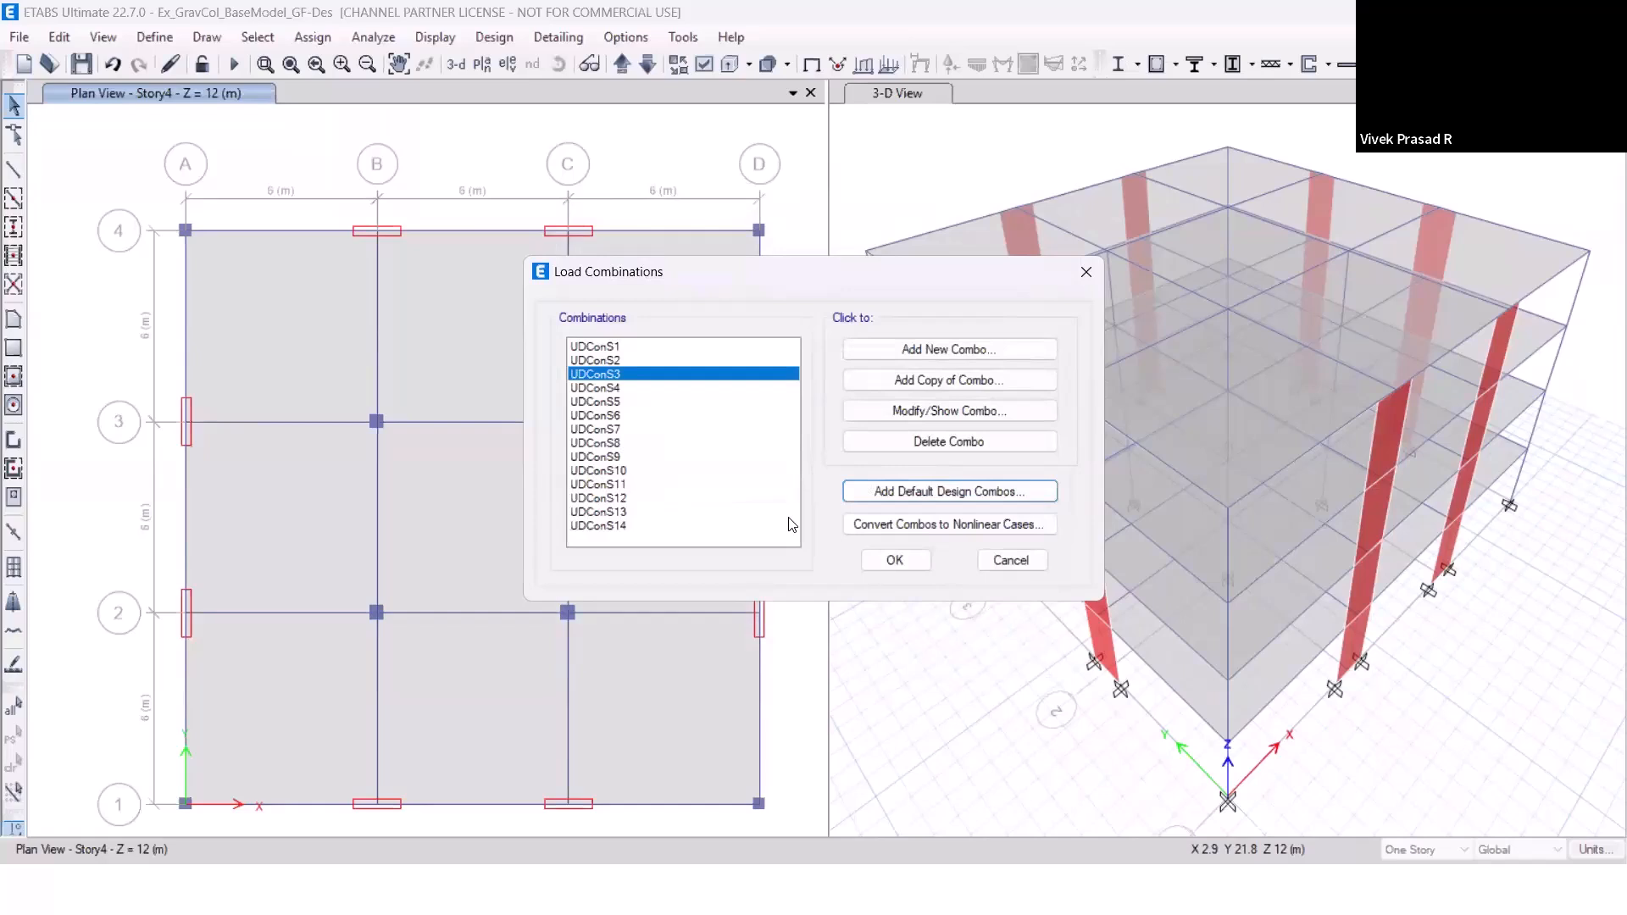
click(894, 563)
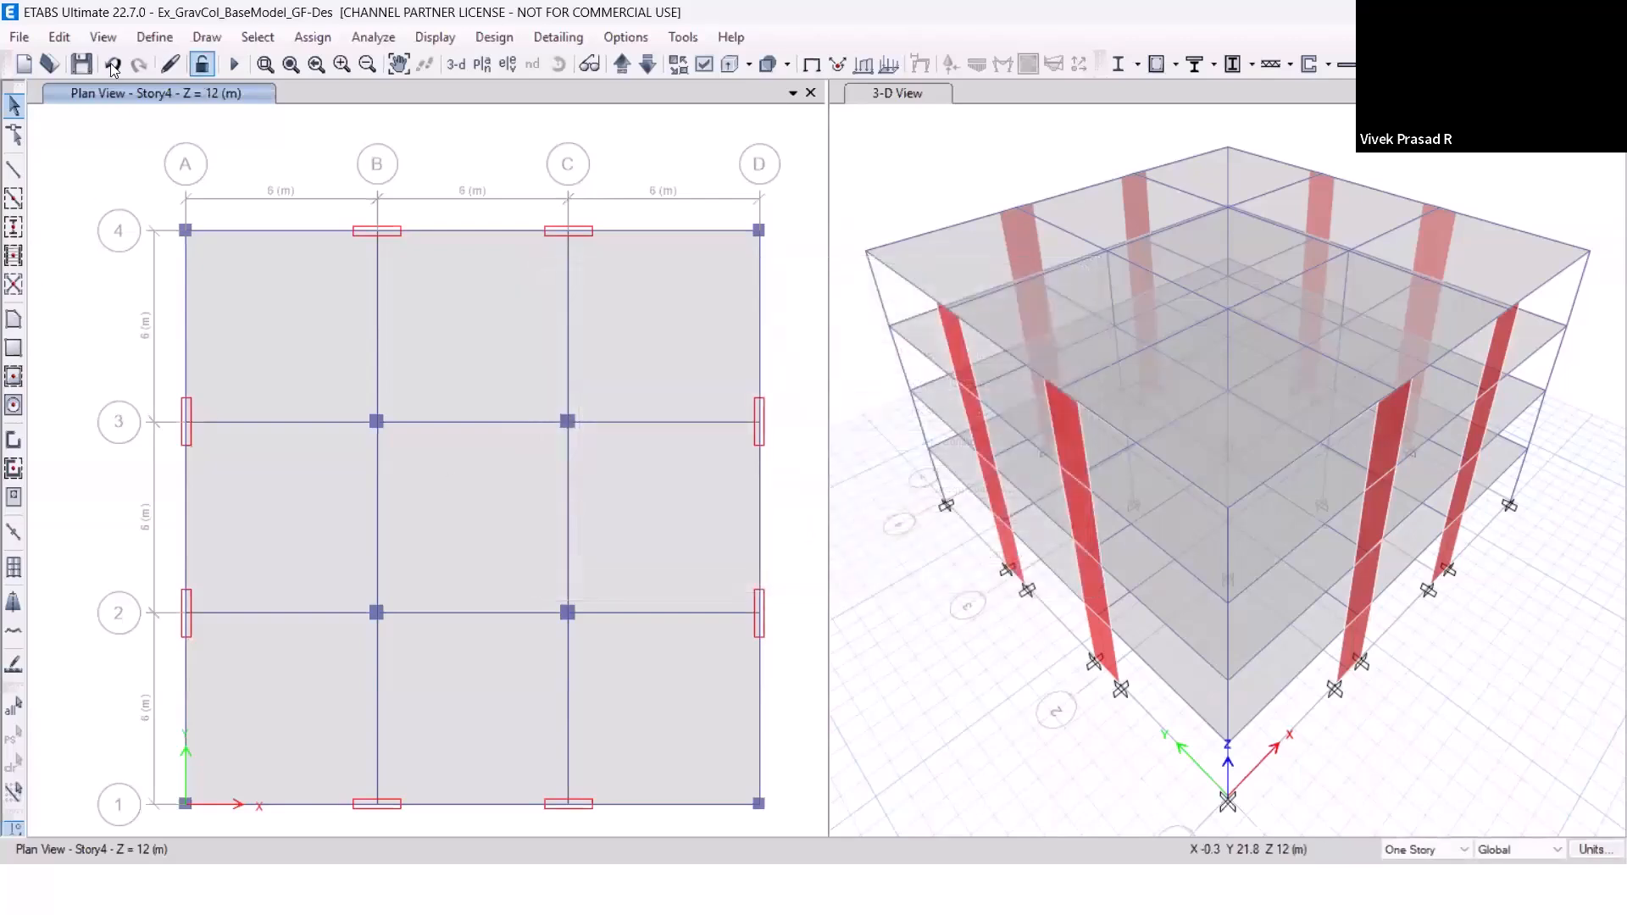
click(81, 64)
Change the load case type of EQX-Sp-US to Nonlinear Static.
click(155, 39)
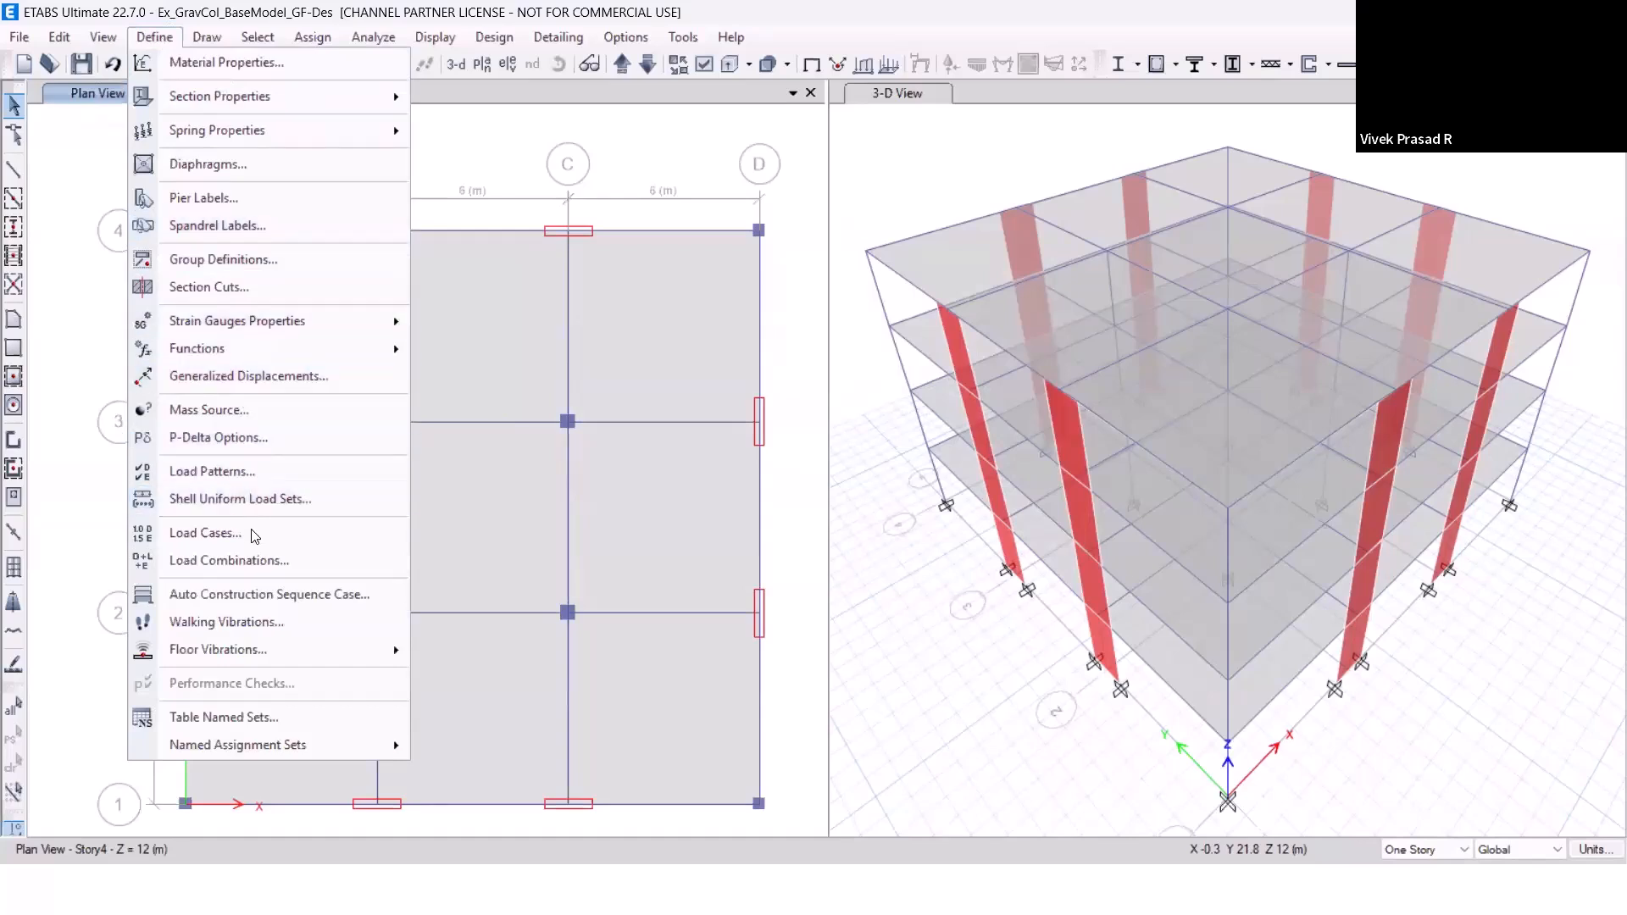
click(203, 533)
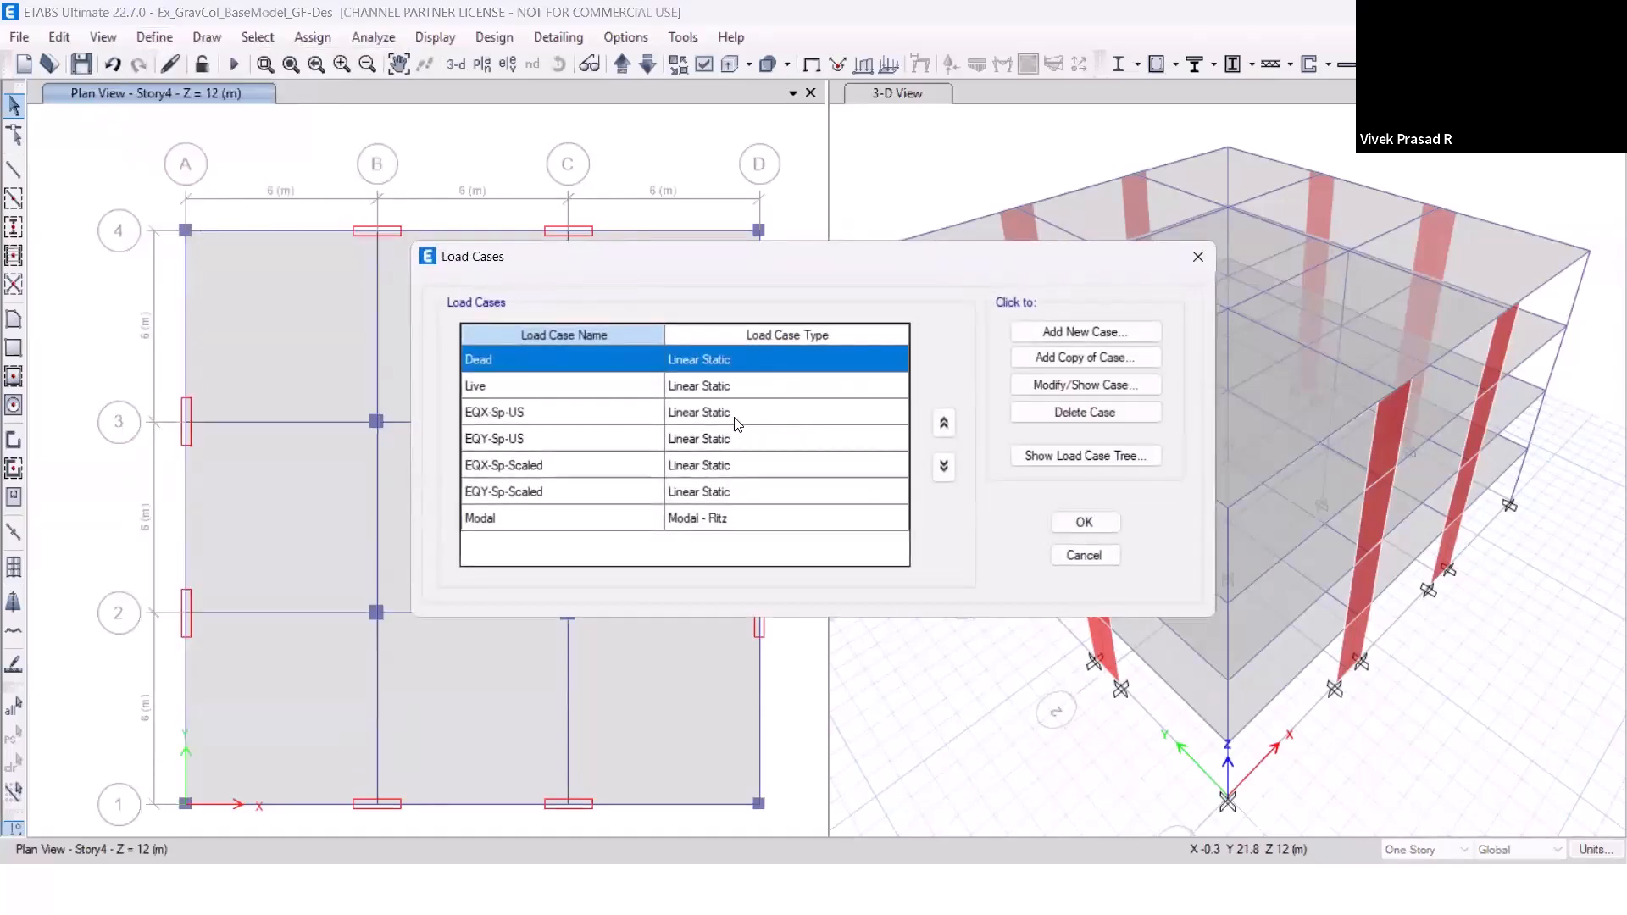
click(737, 415)
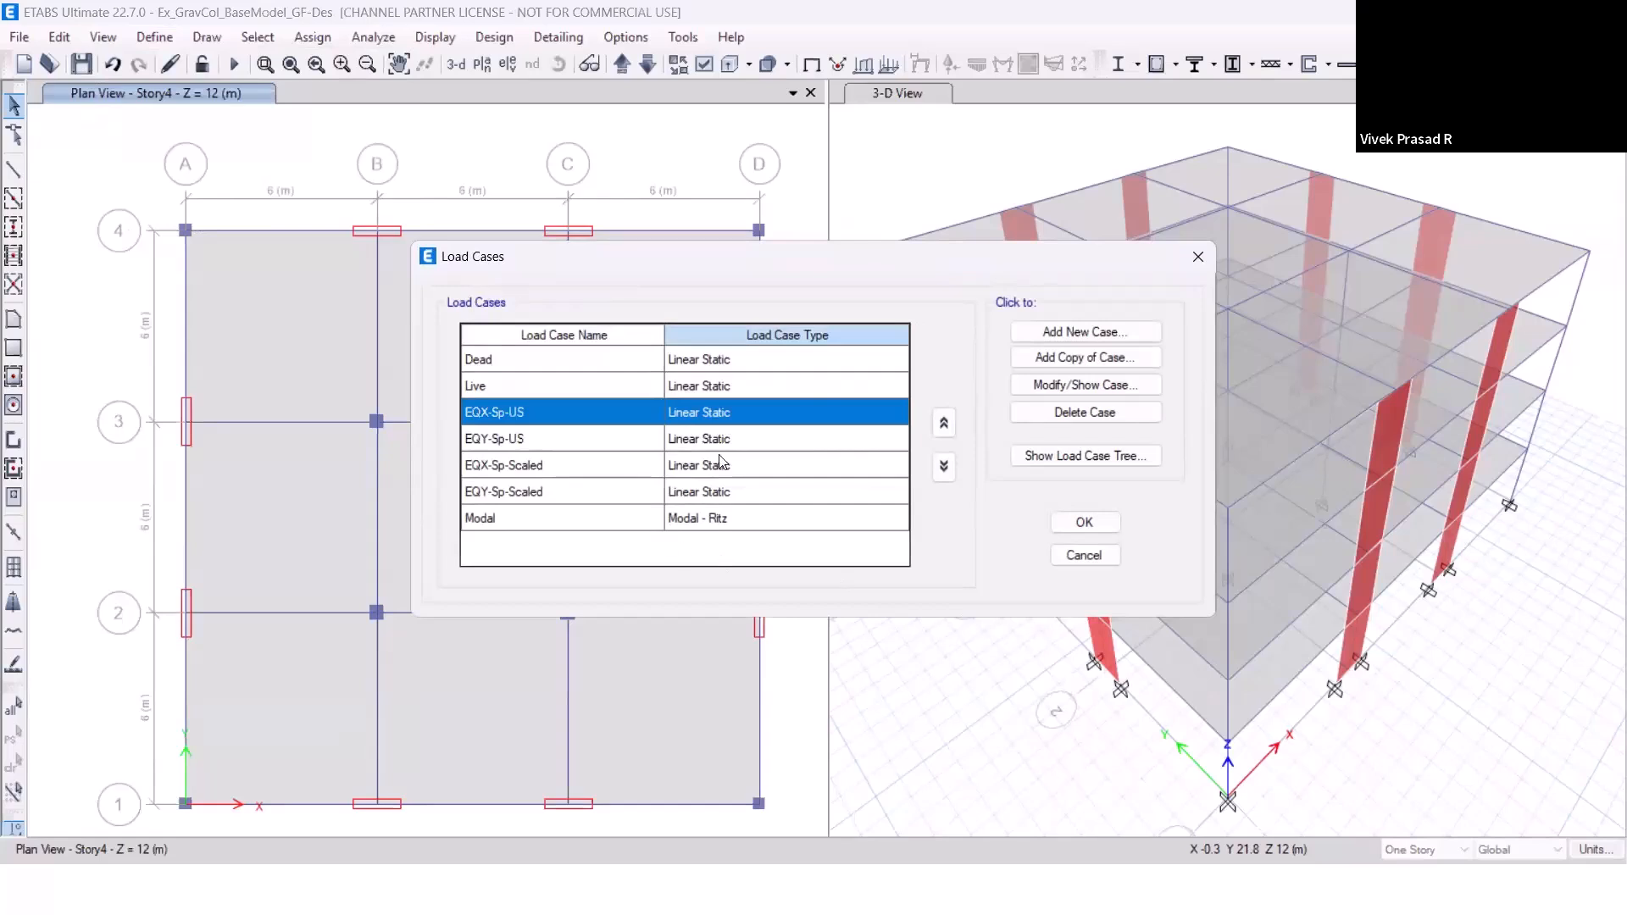
click(1085, 385)
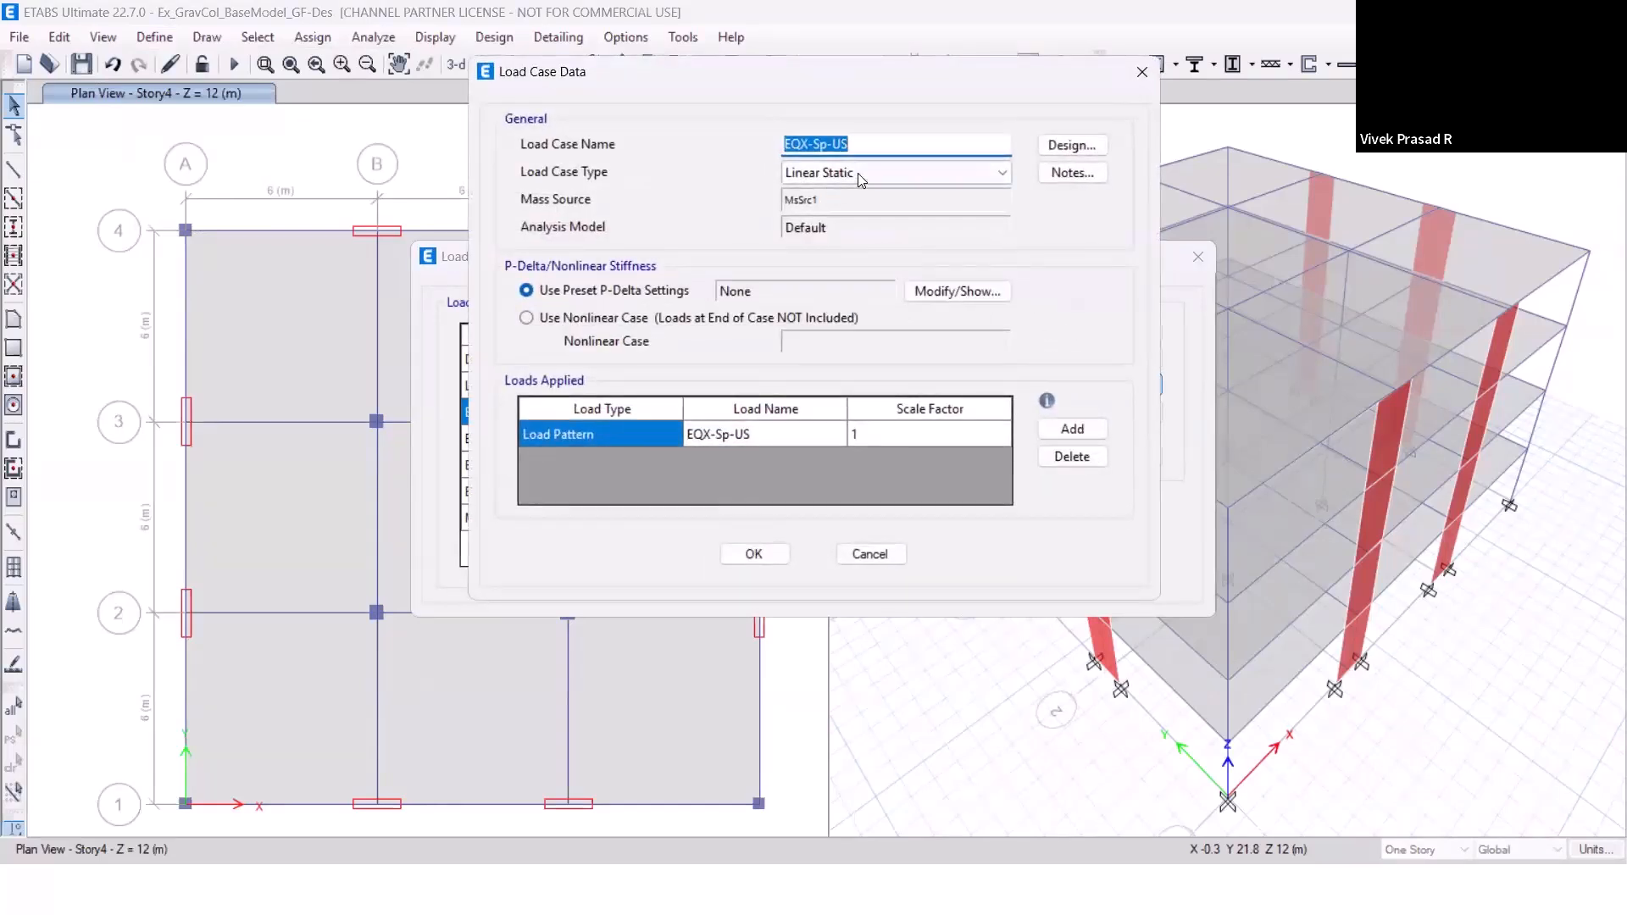
click(858, 172)
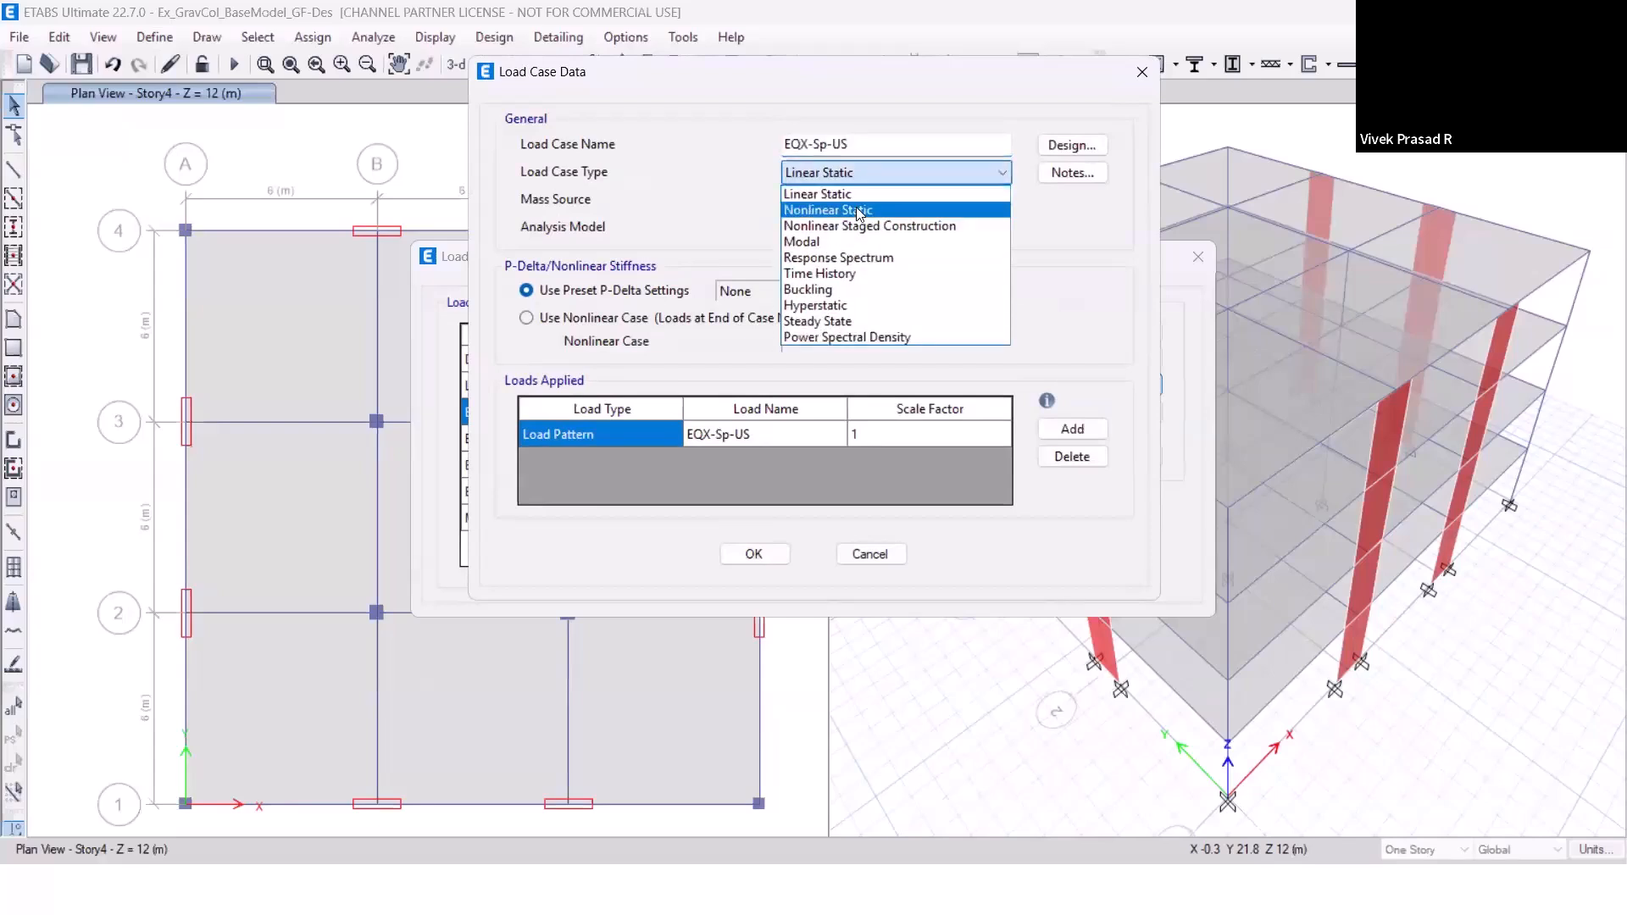
click(857, 210)
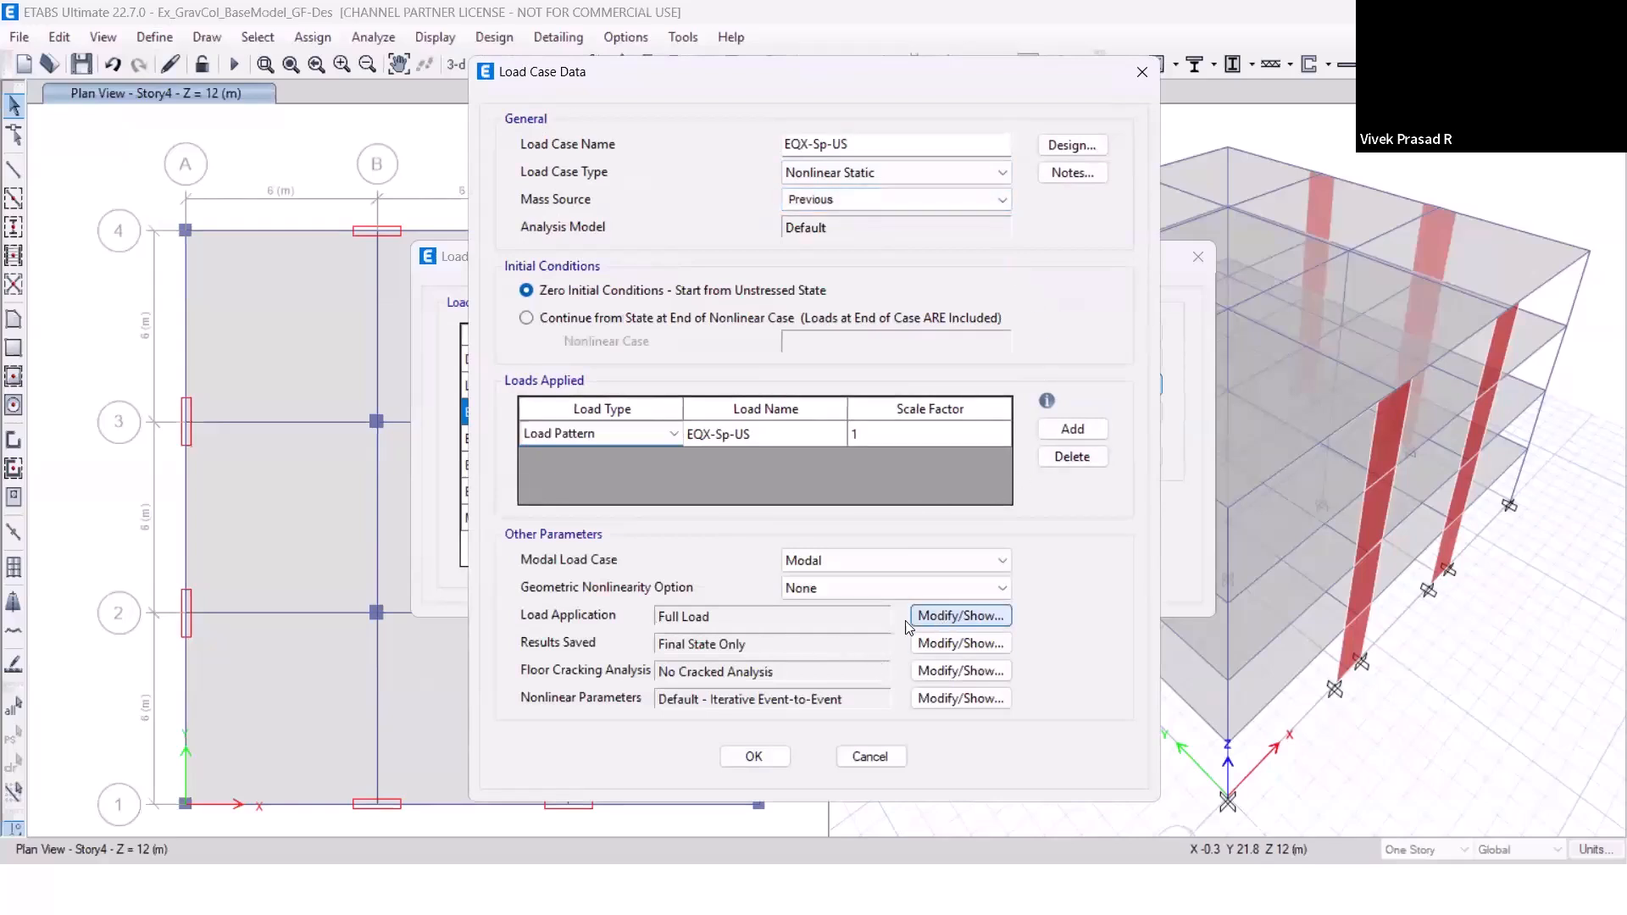
Set the EQX-Sp-US load application to Displacement Control with a monitored displacement magnitude of 26 mm, and accept the load case.
click(941, 617)
drag(754, 100, 1228, 112)
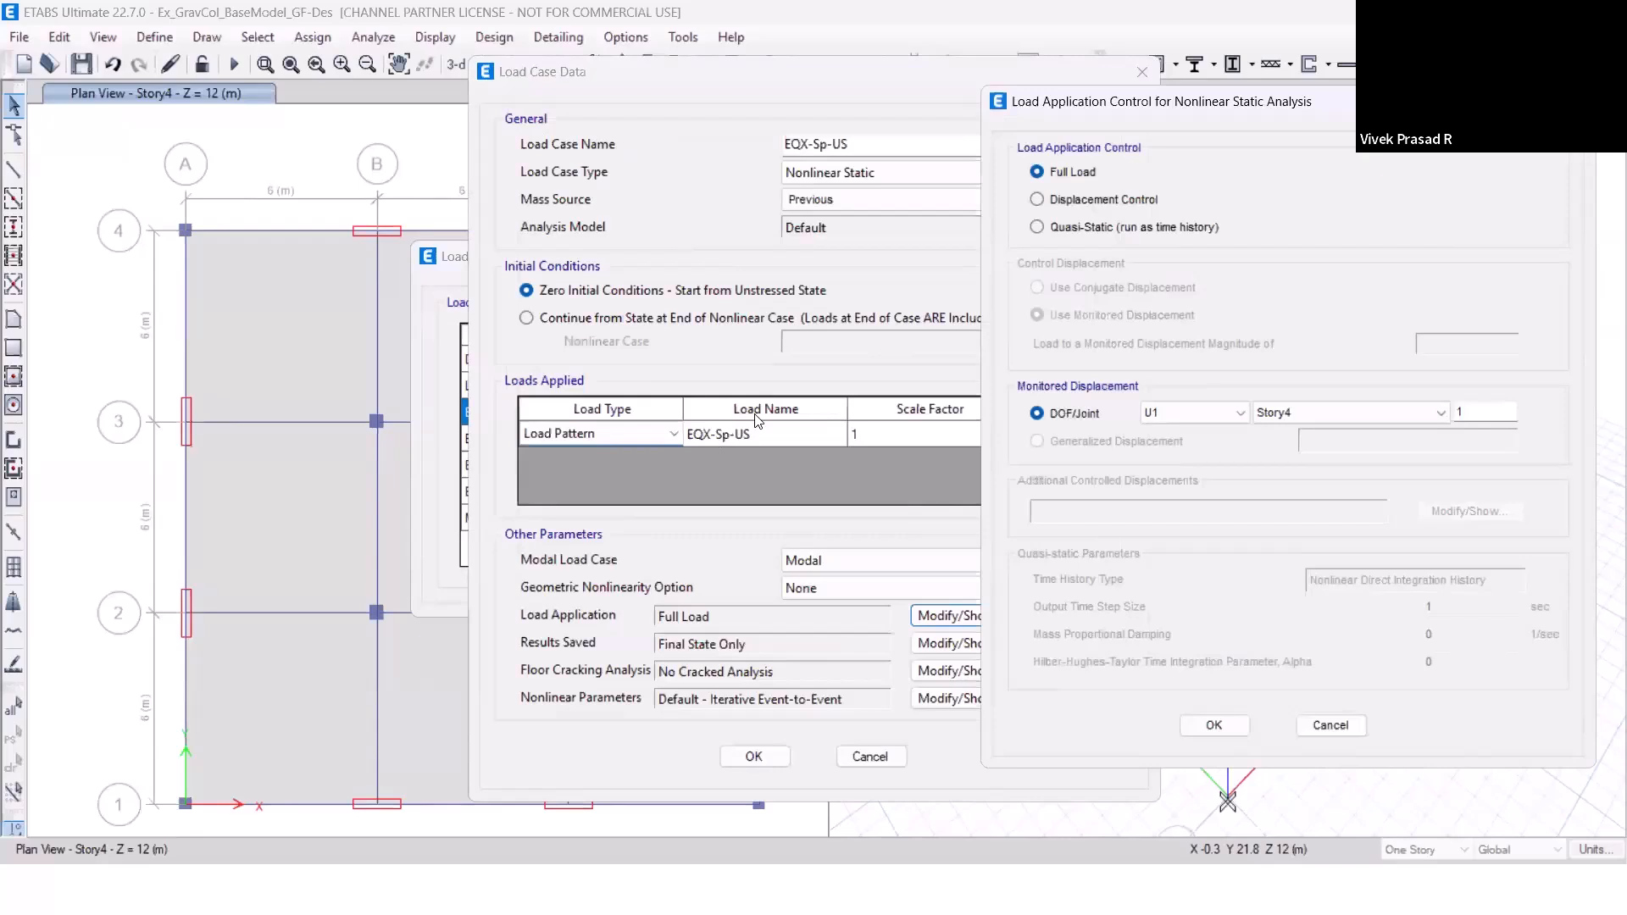
click(1080, 209)
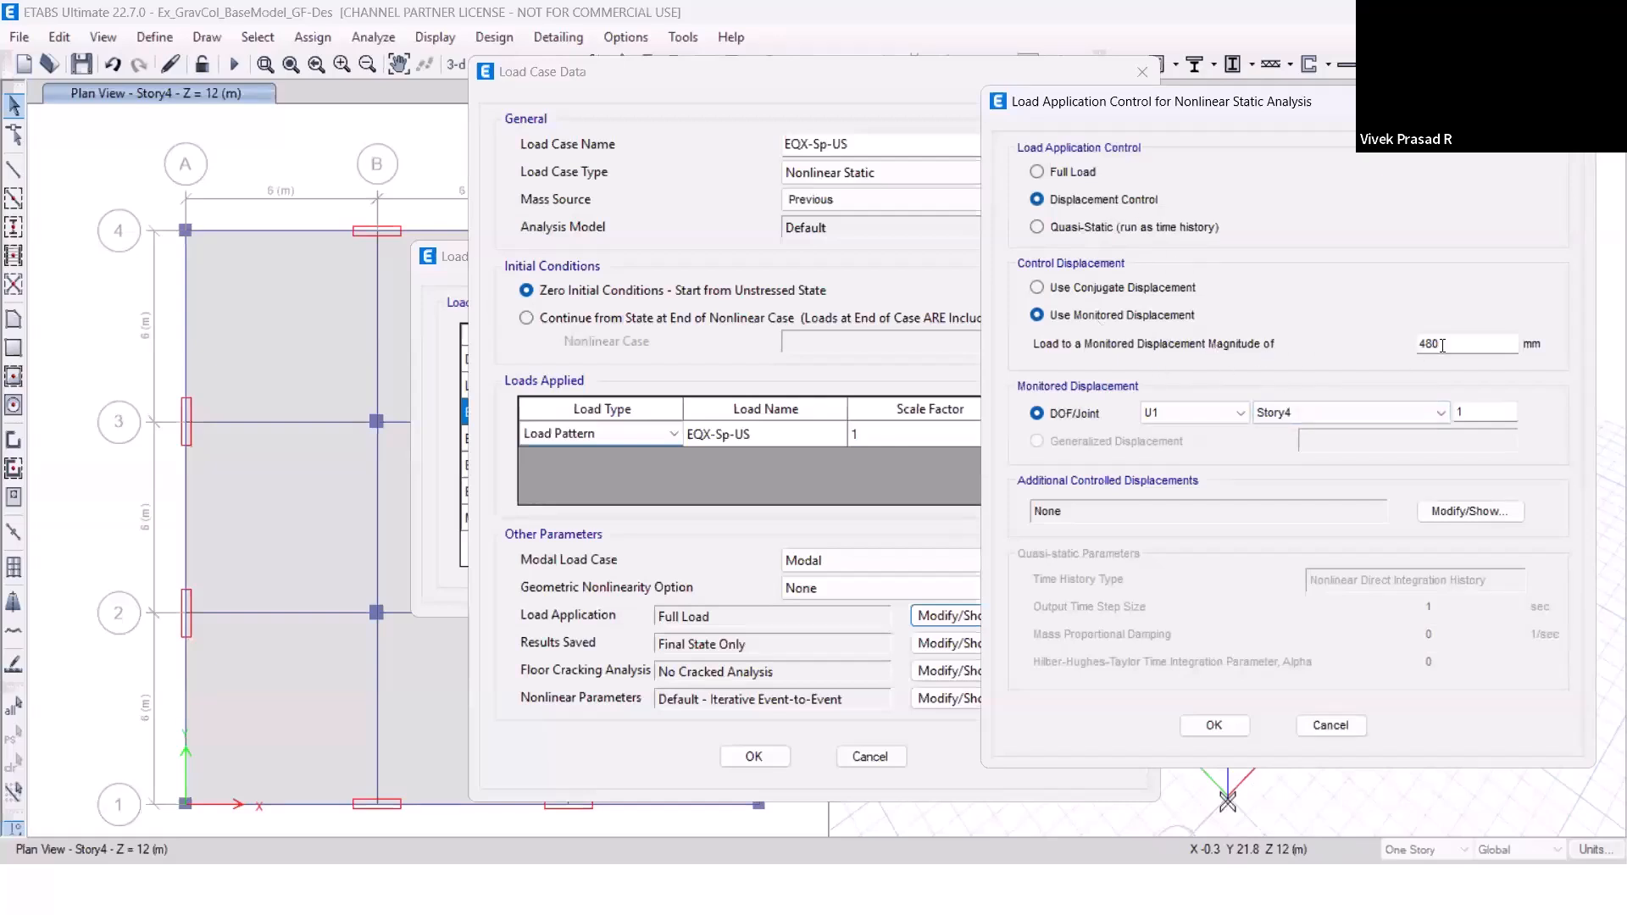
drag(1443, 345, 1387, 353)
text(26)
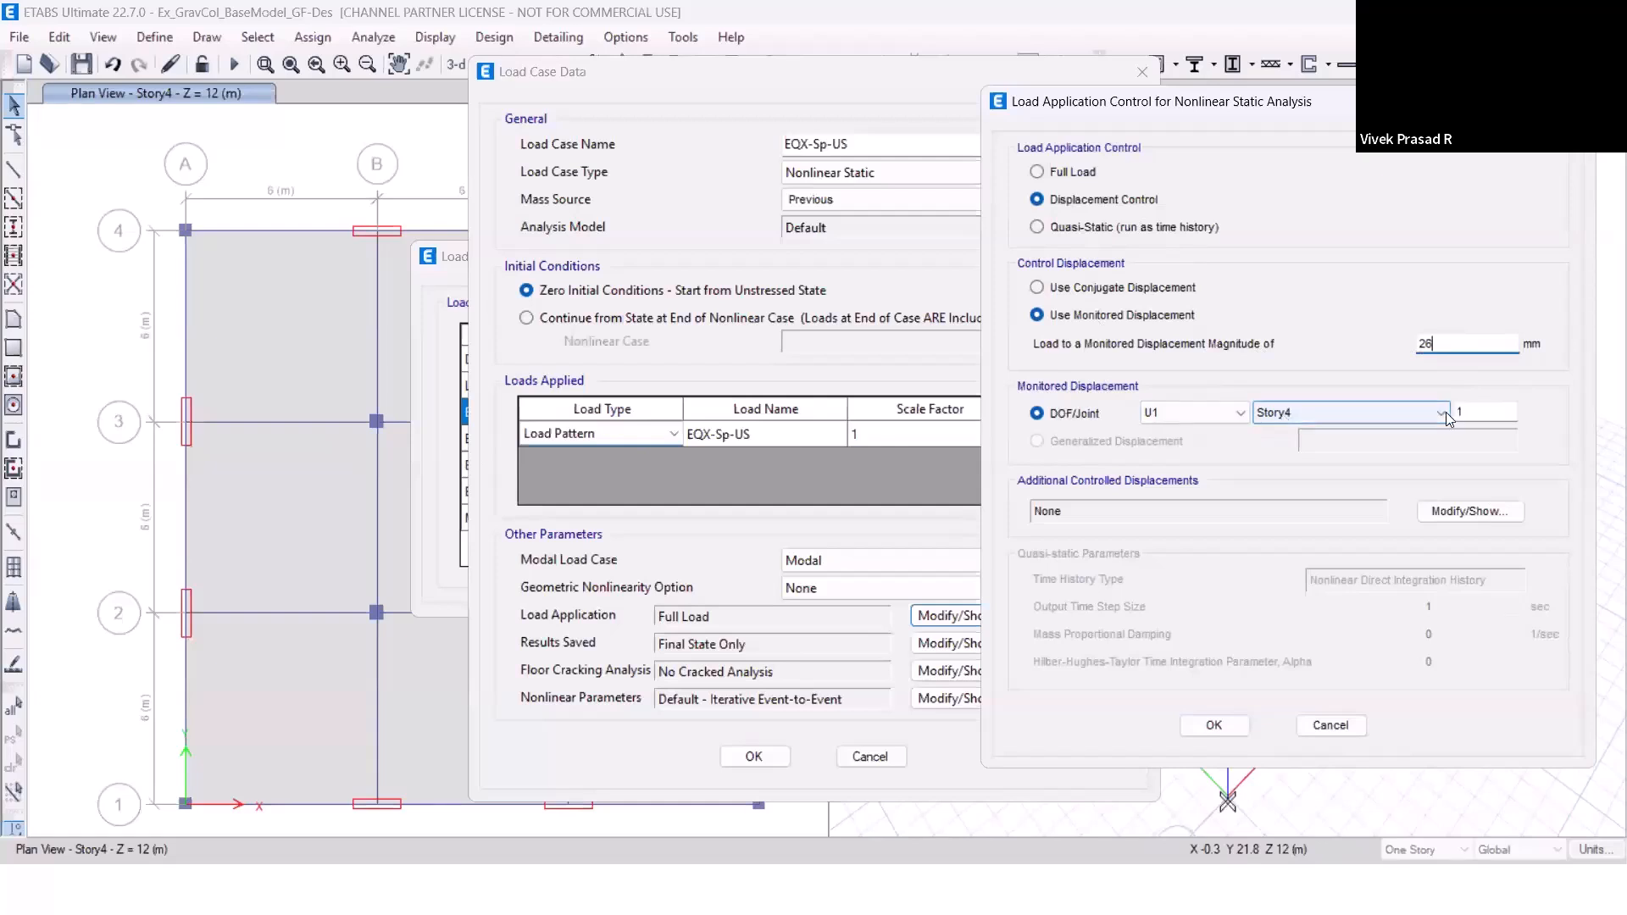
click(1192, 723)
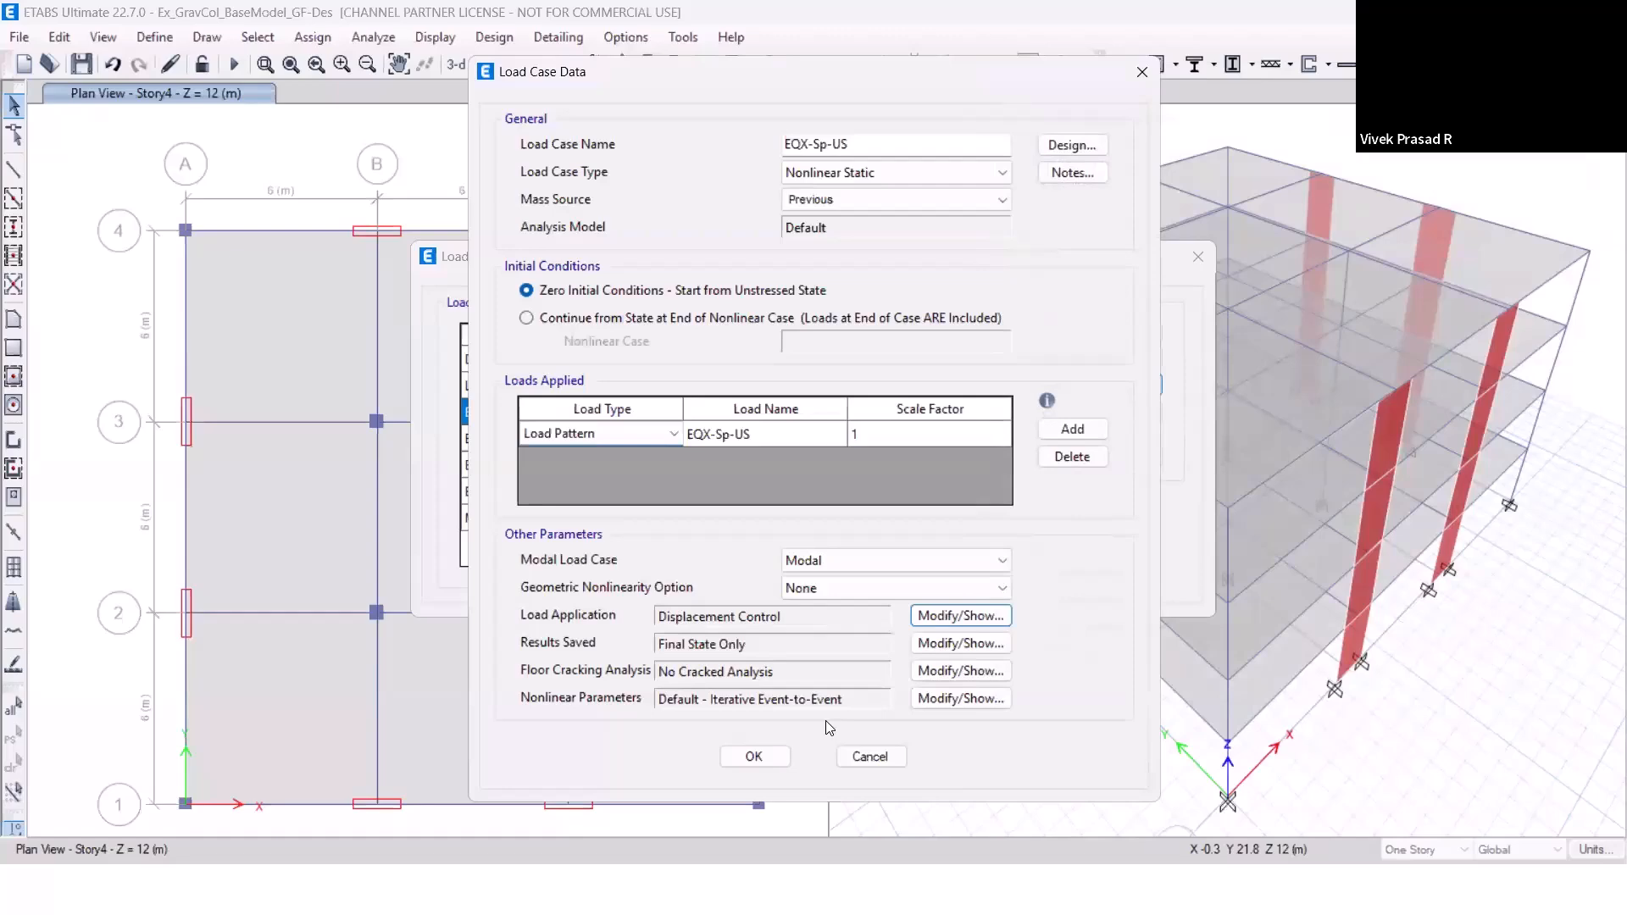
click(754, 756)
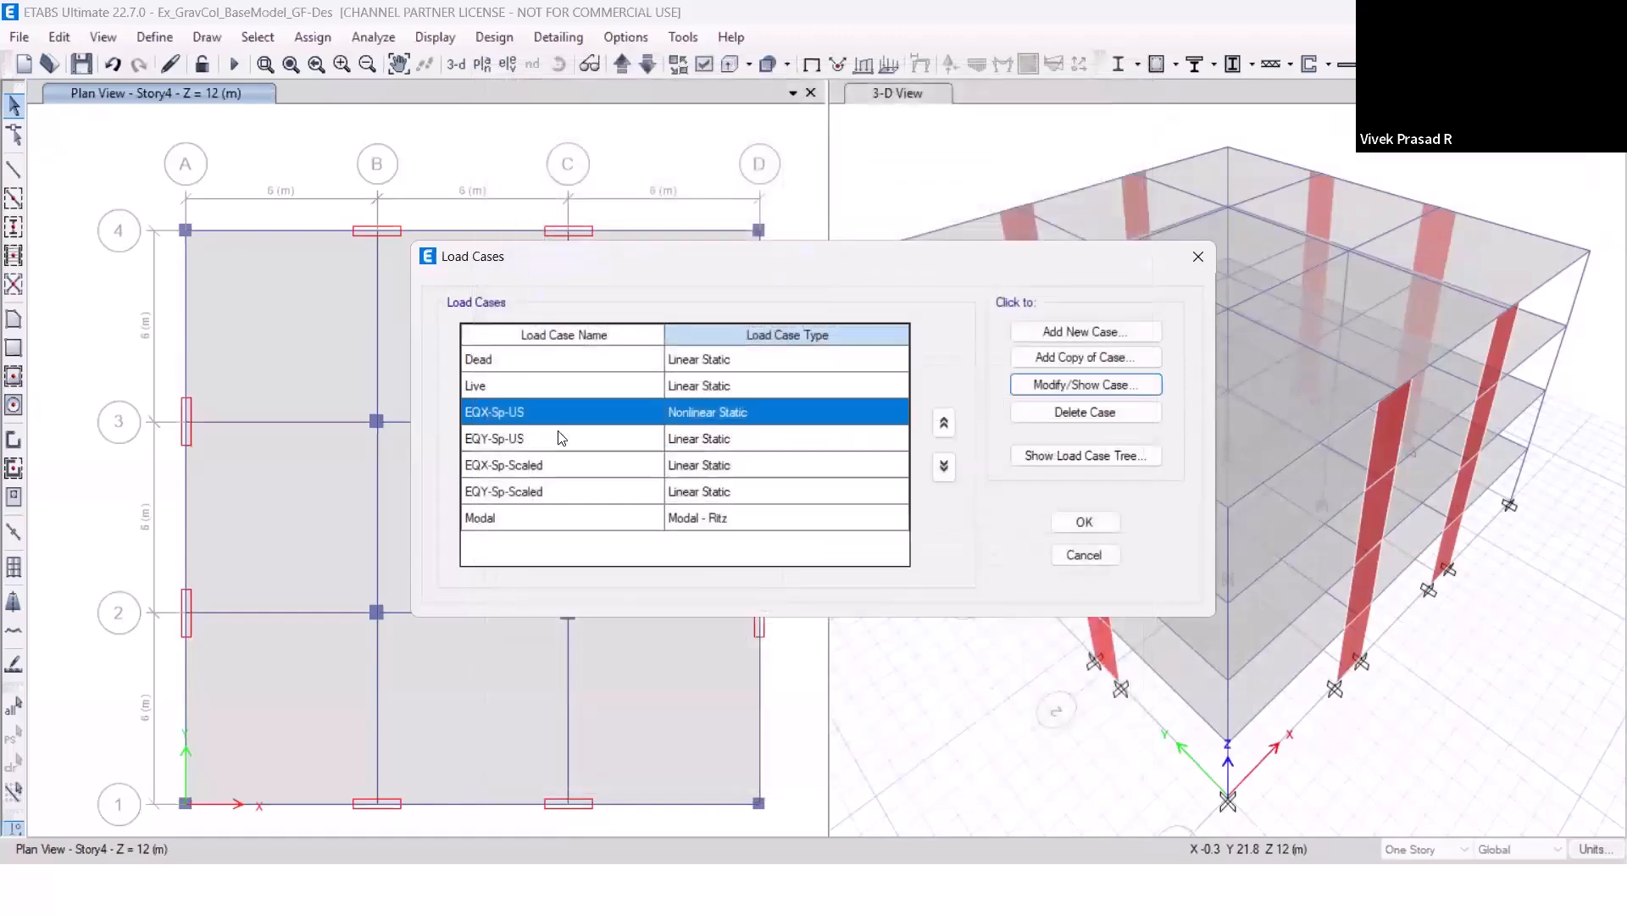
Change the load case type of EQY-Sp-US to Nonlinear Static.
click(560, 439)
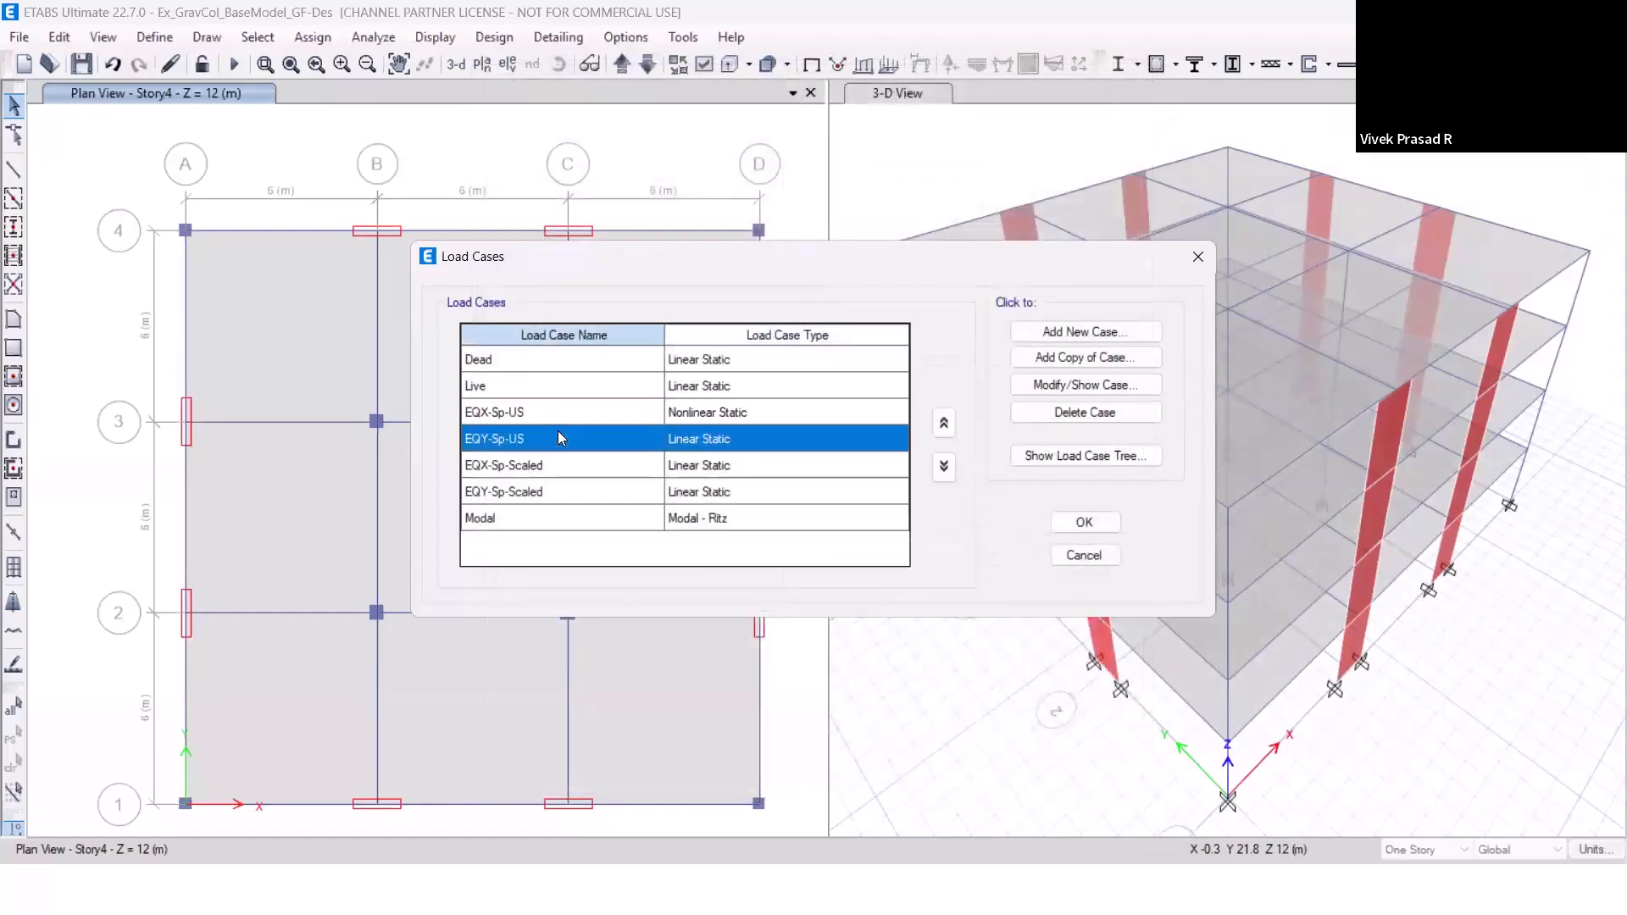
click(1078, 386)
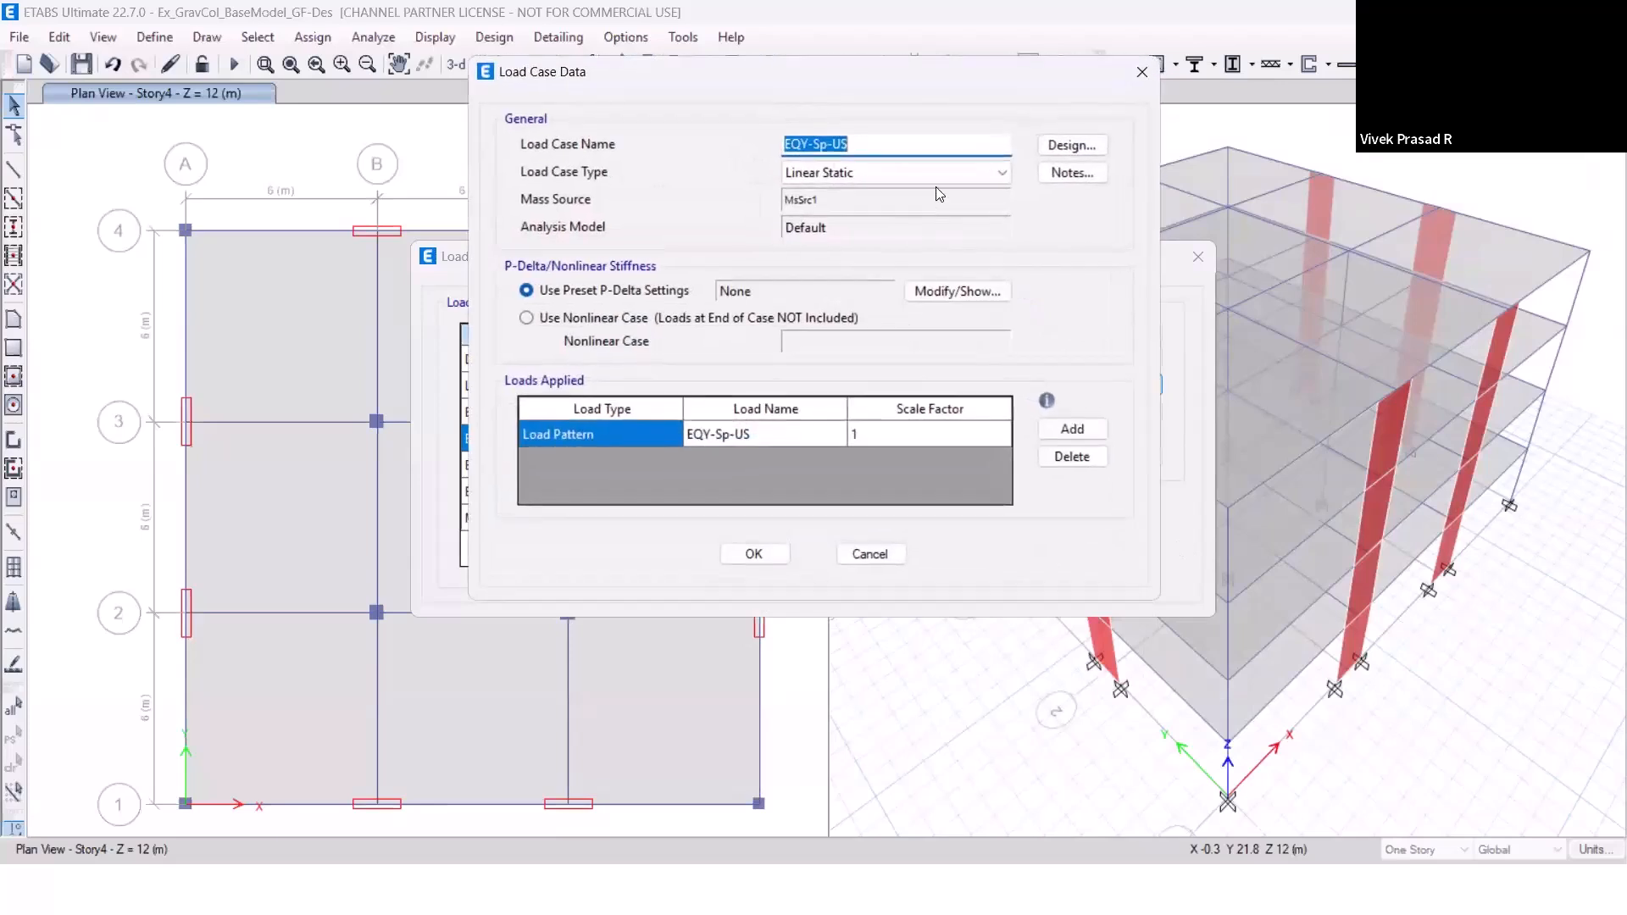
click(937, 184)
click(939, 208)
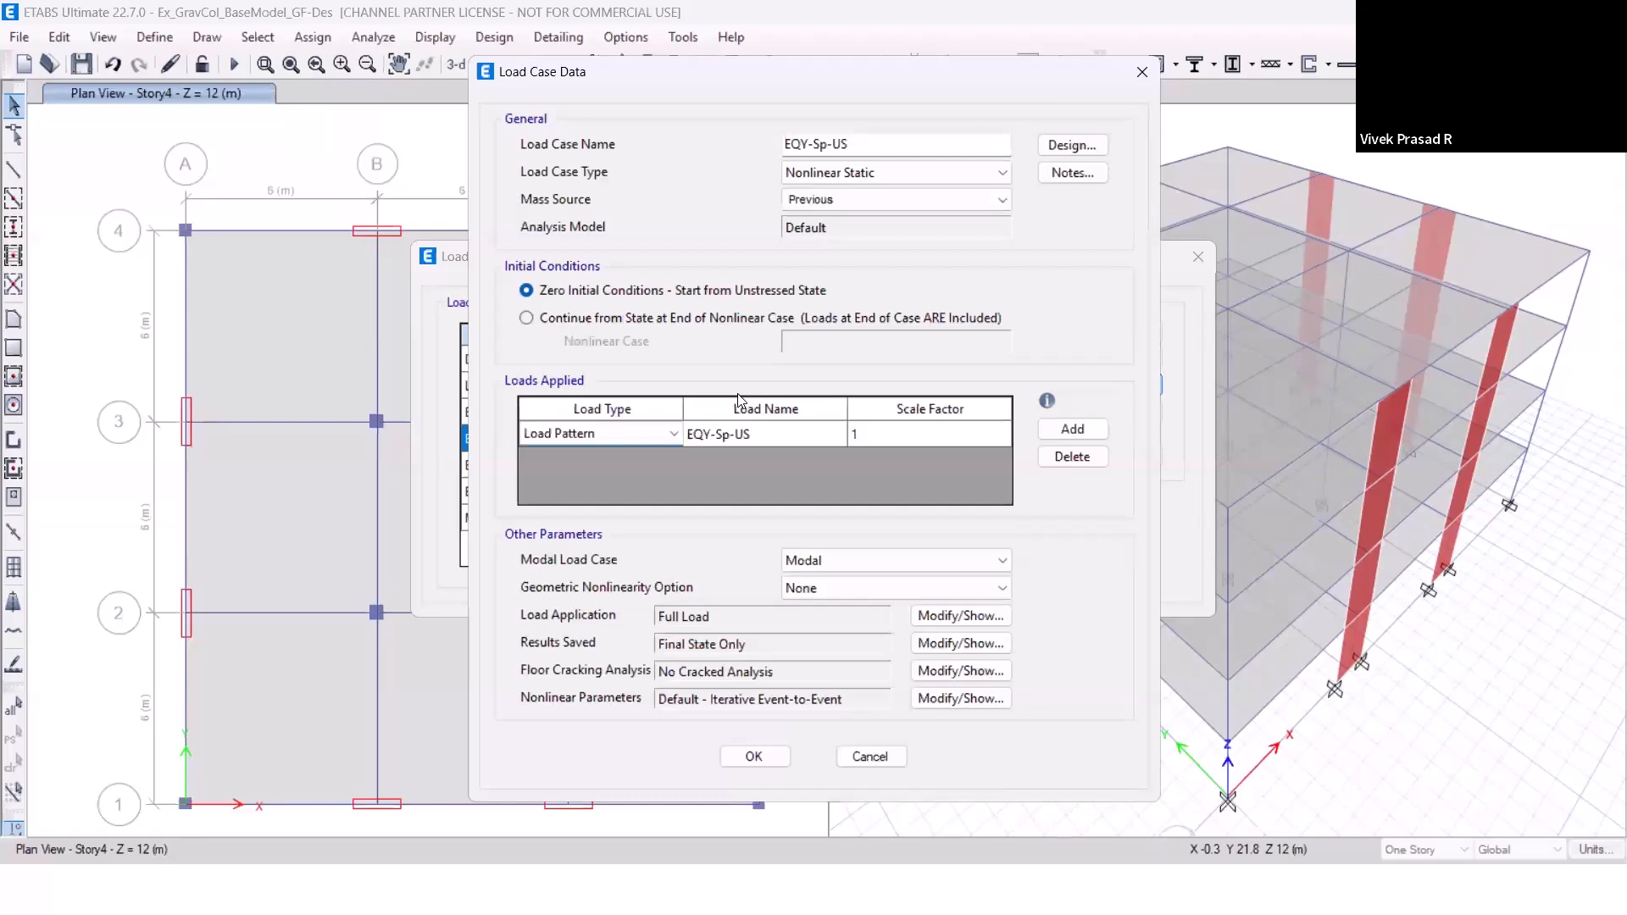
Set EQY-Sp-US to Displacement Control with a 26 mm monitored displacement in the U2 direction, and accept the load case changes.
click(943, 618)
click(618, 188)
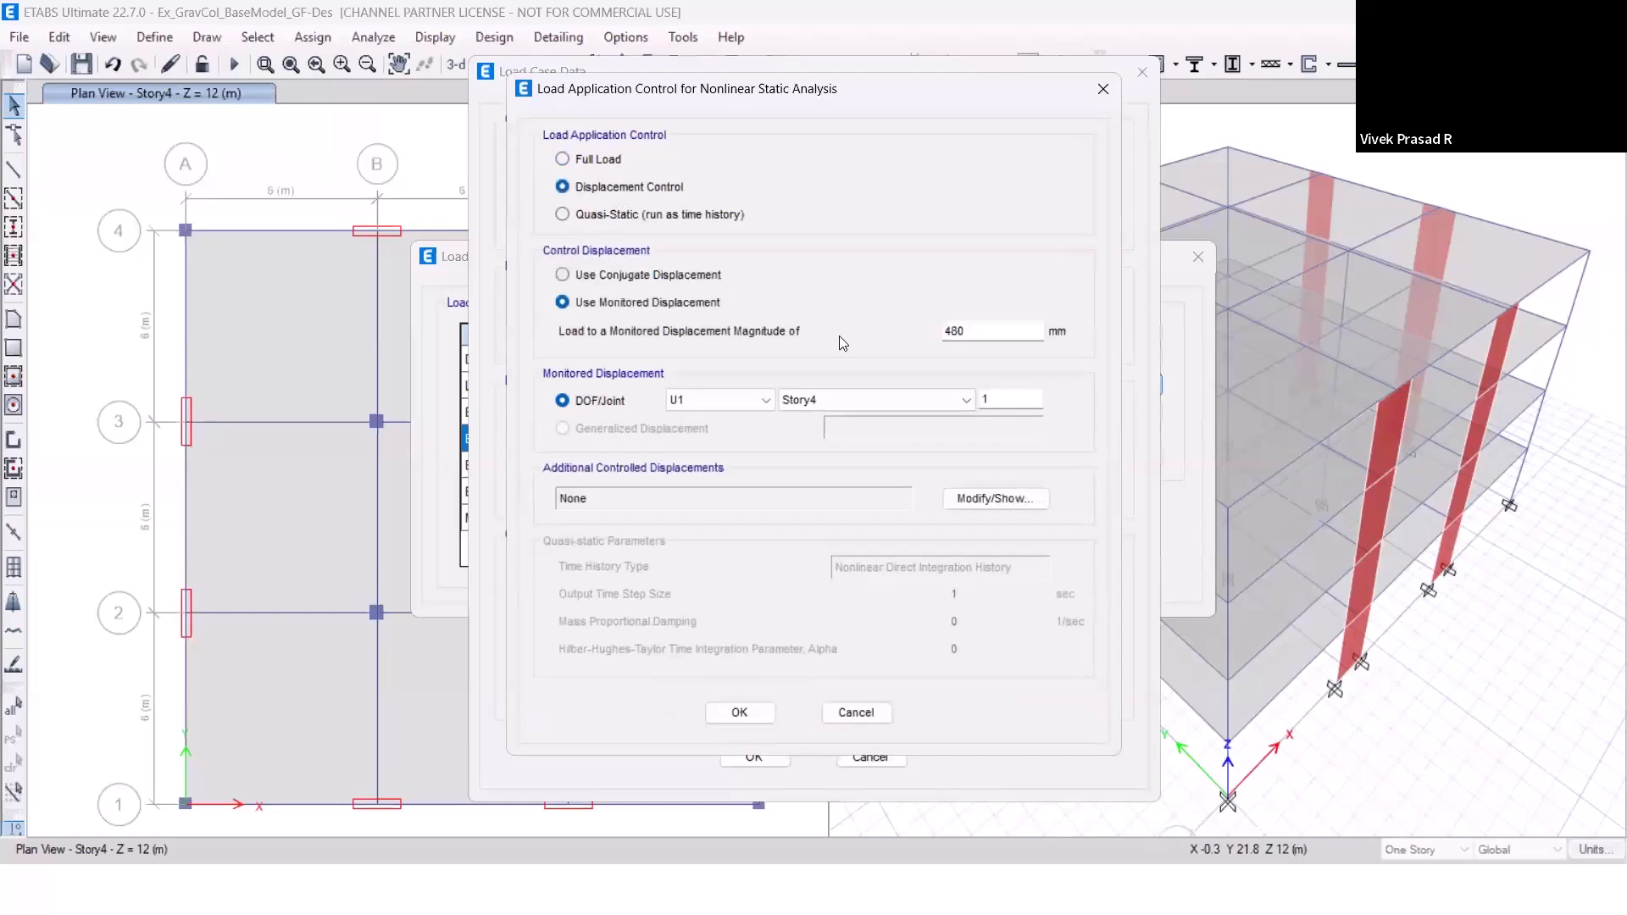
double_click(964, 334)
text(26)
click(754, 401)
click(731, 433)
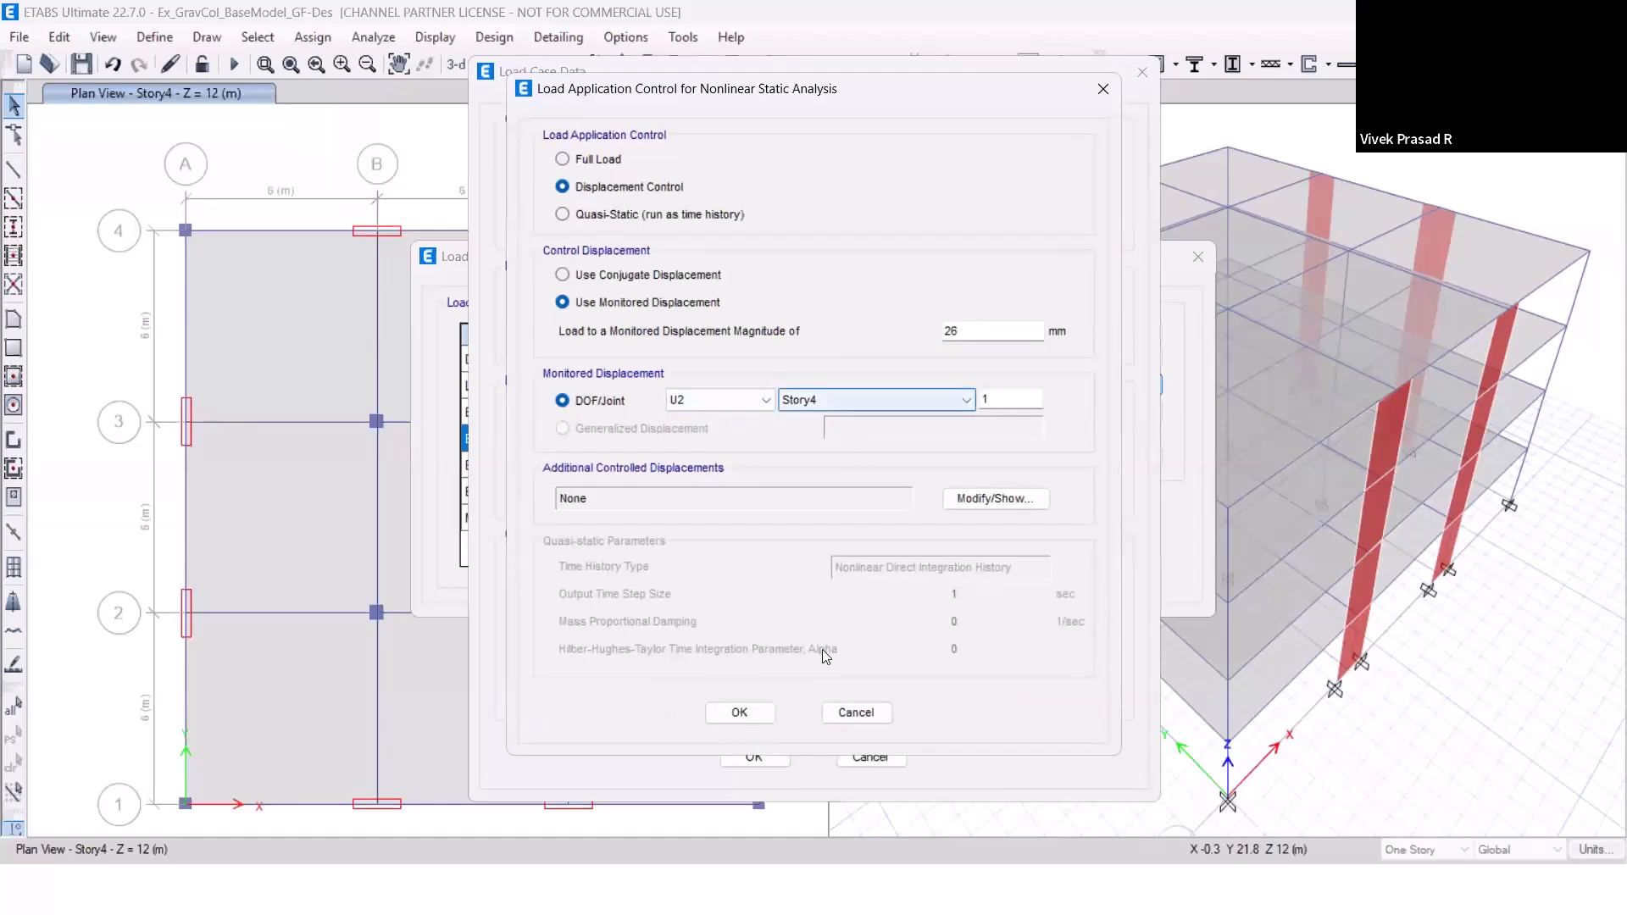
click(755, 709)
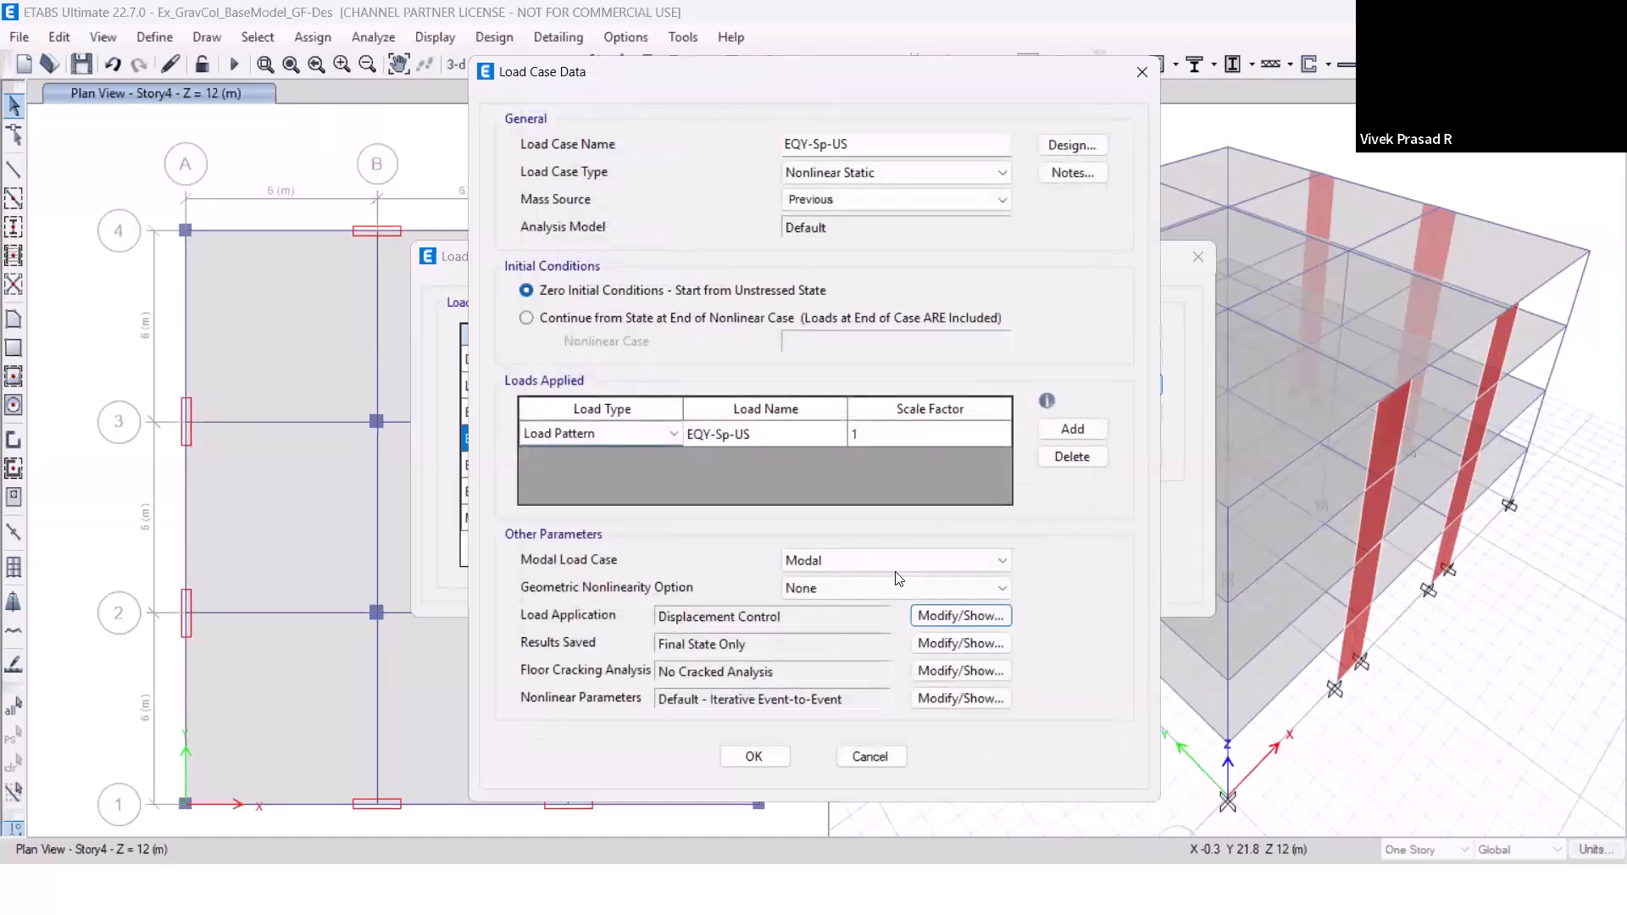
click(778, 759)
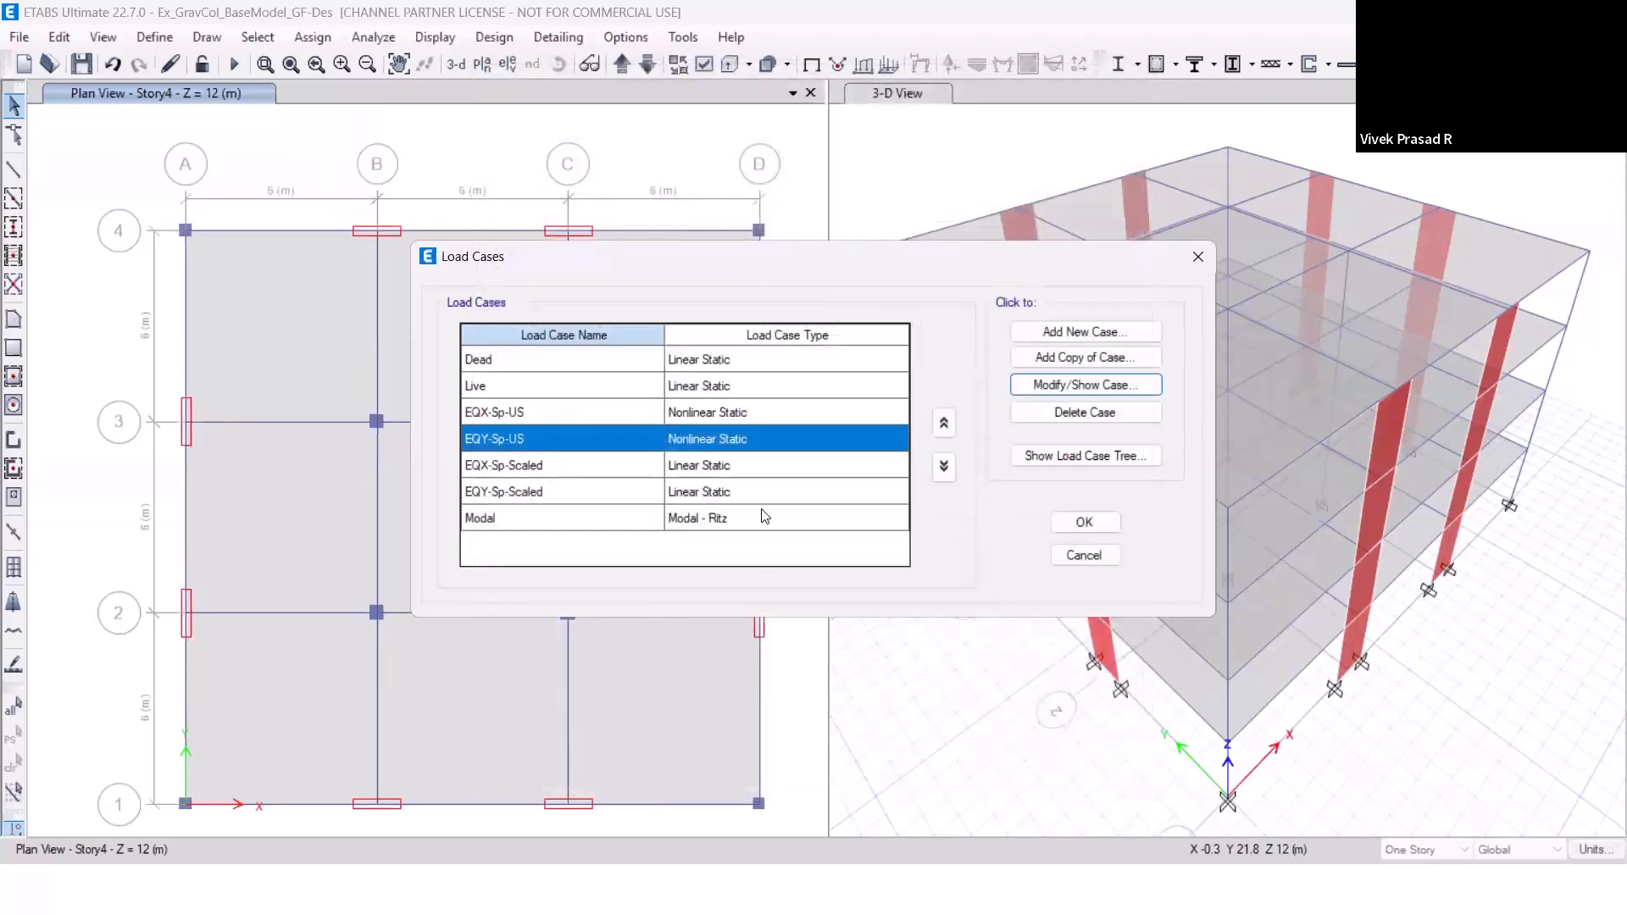
click(1089, 532)
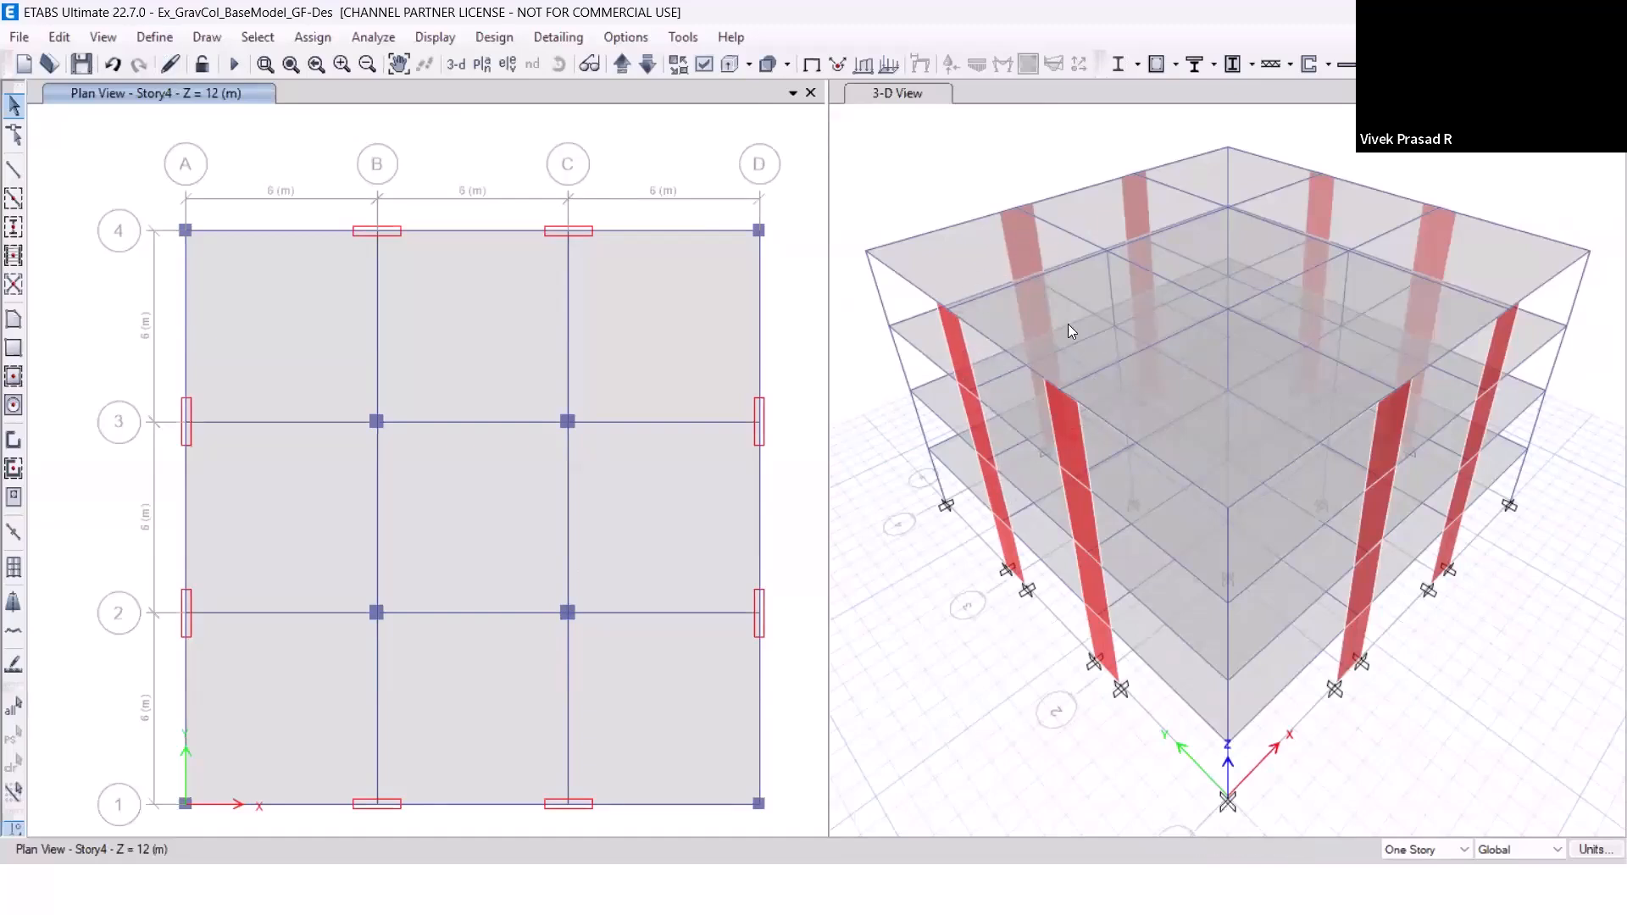
Select all objects in the LFRS group.
click(328, 39)
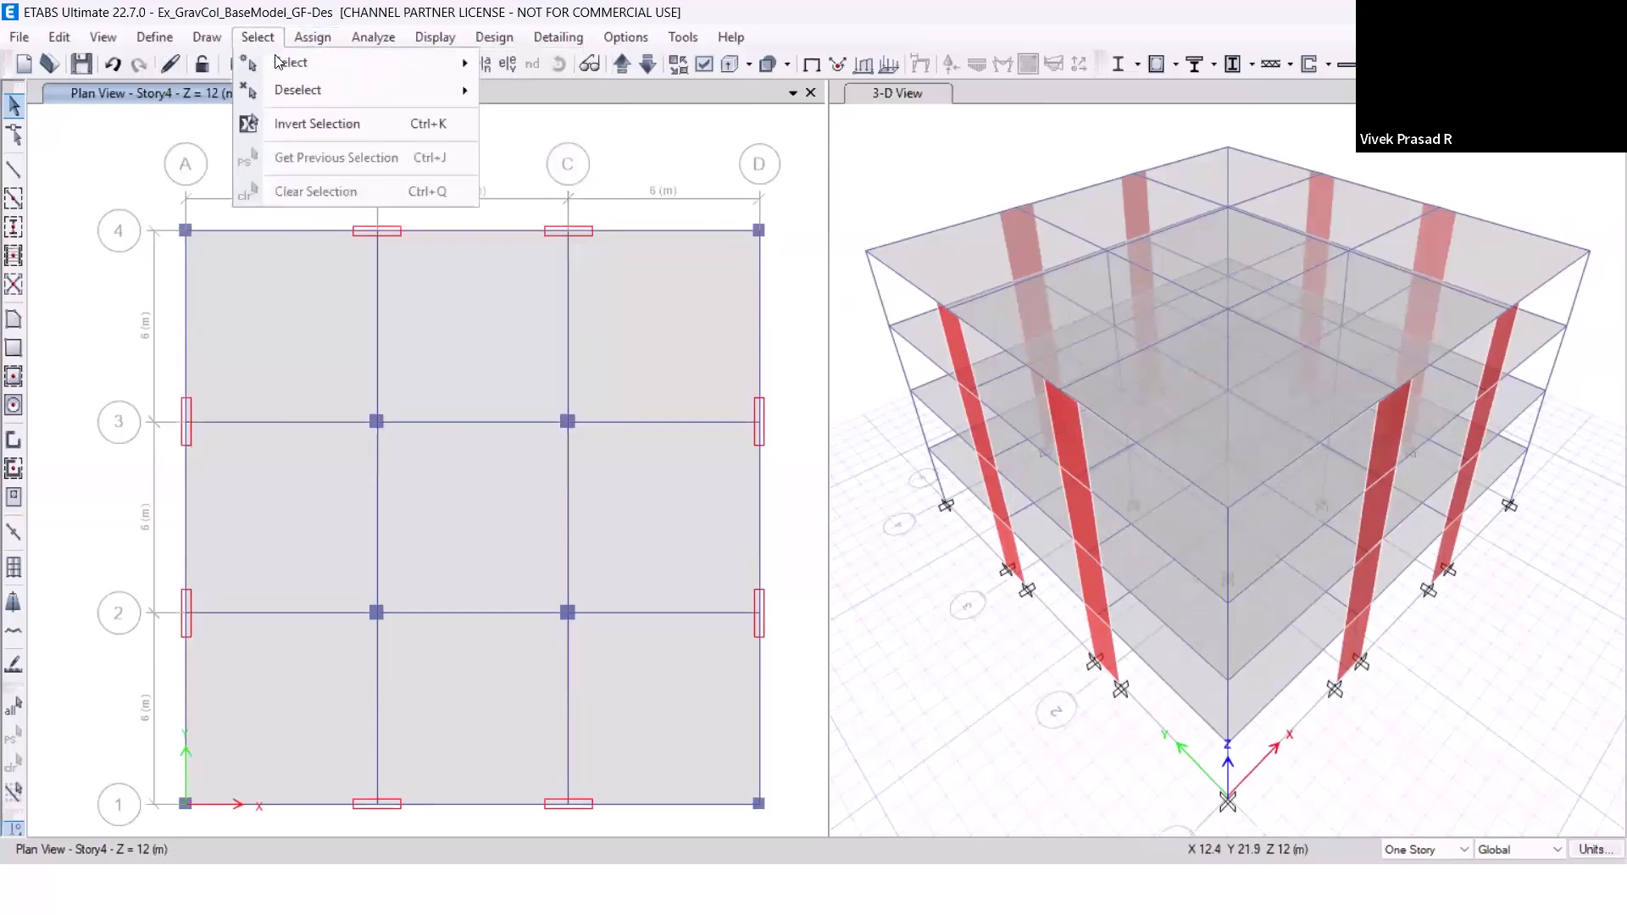
mouse_move(339, 63)
click(662, 327)
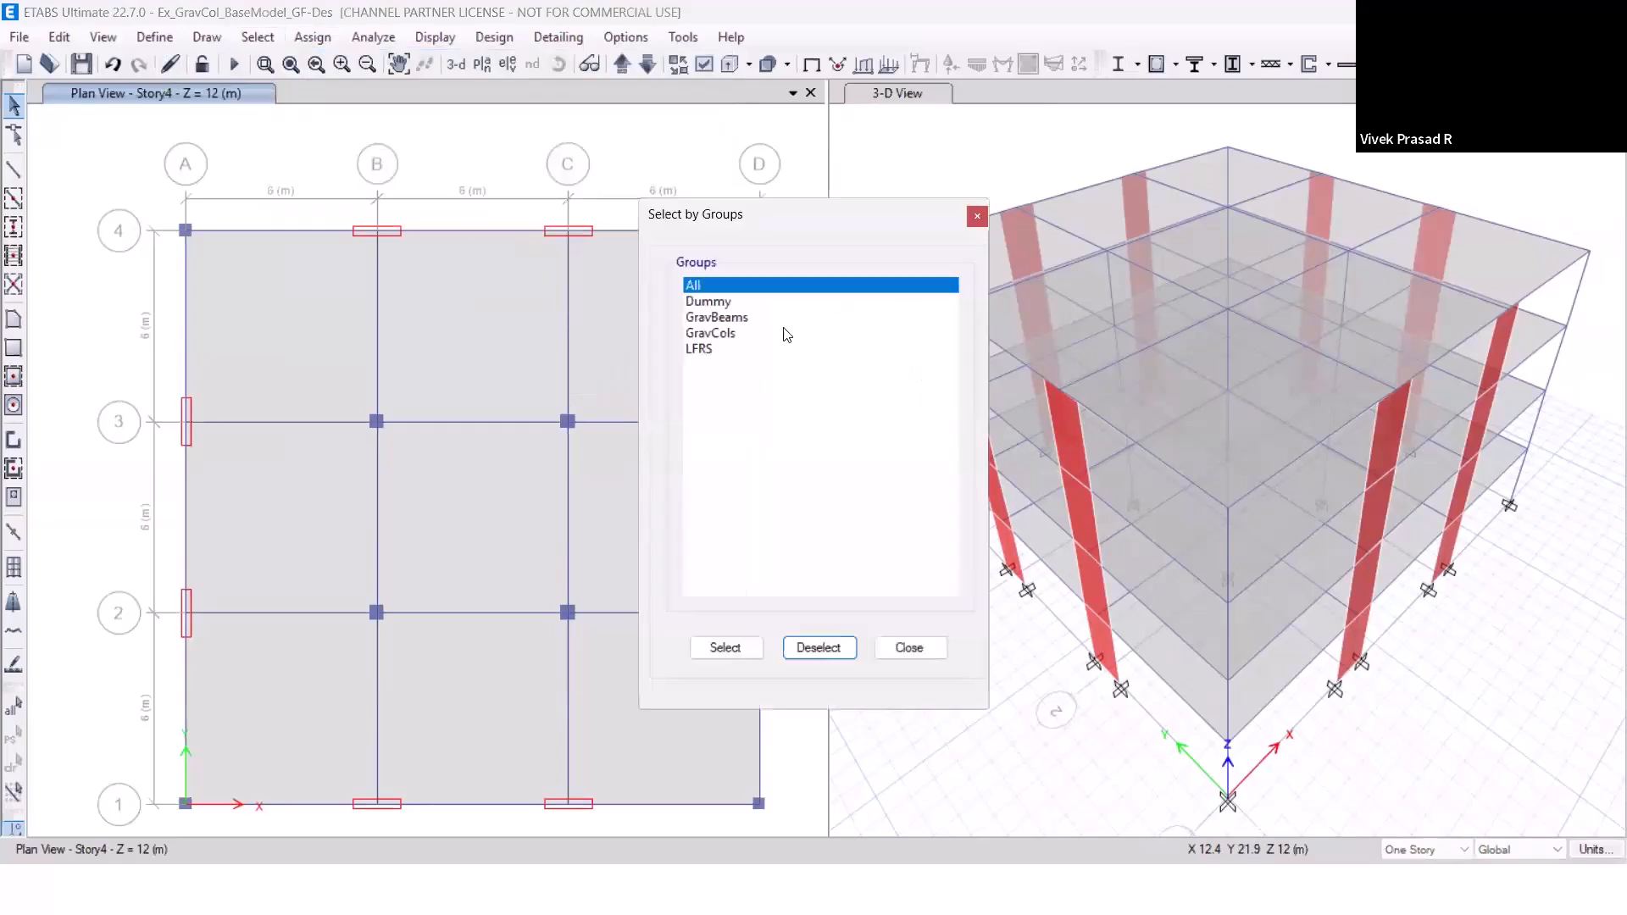
click(720, 349)
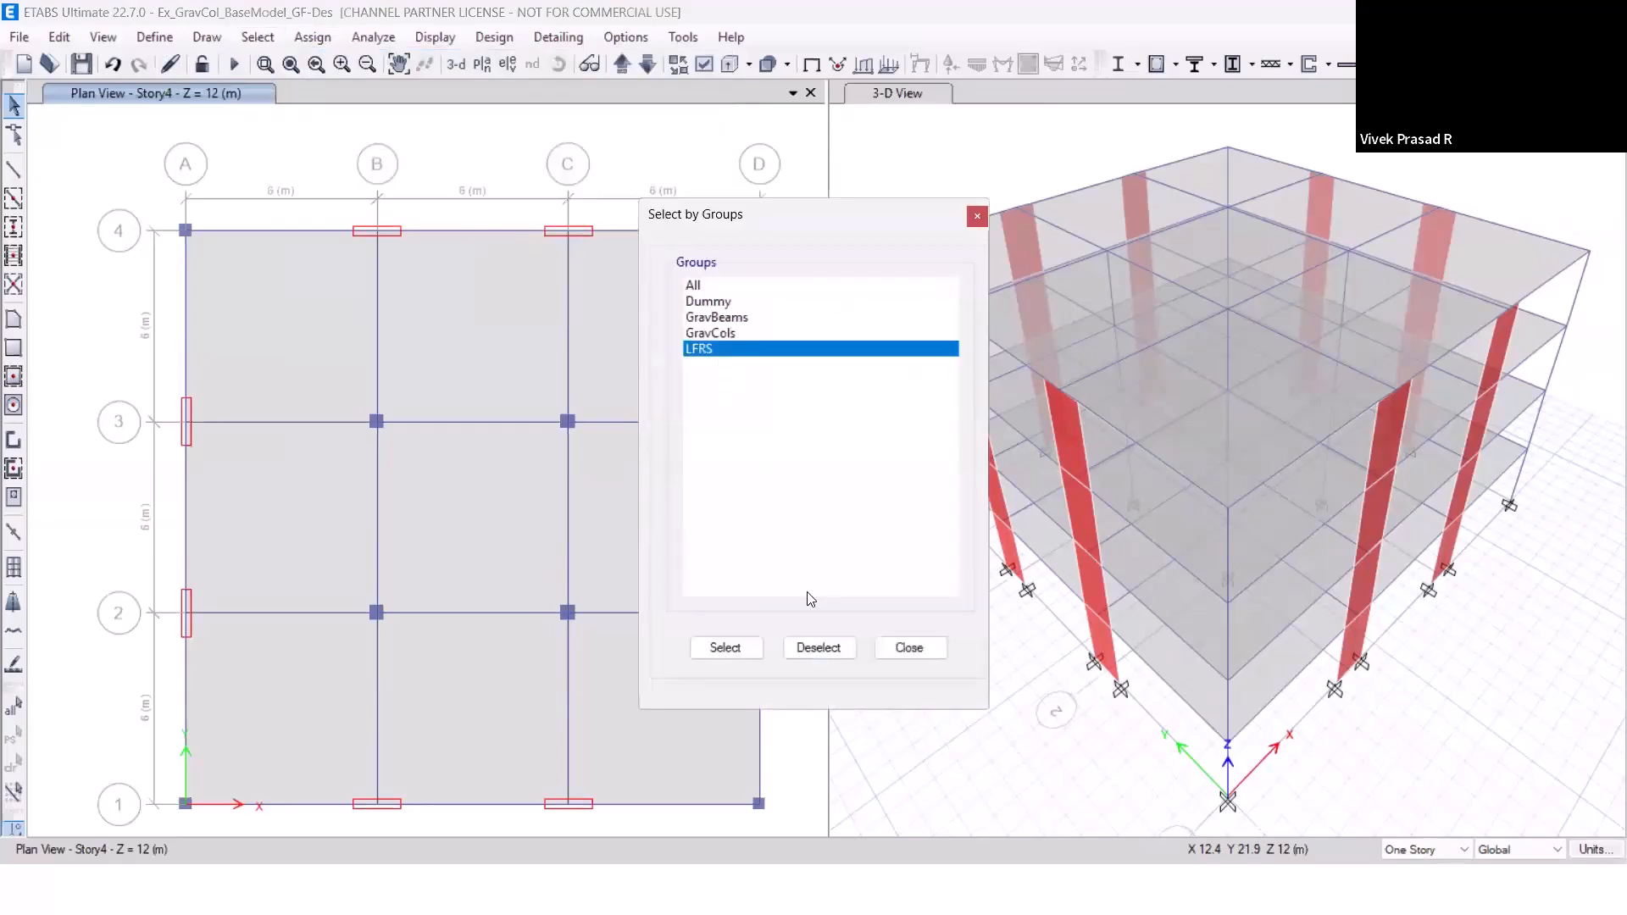
click(739, 650)
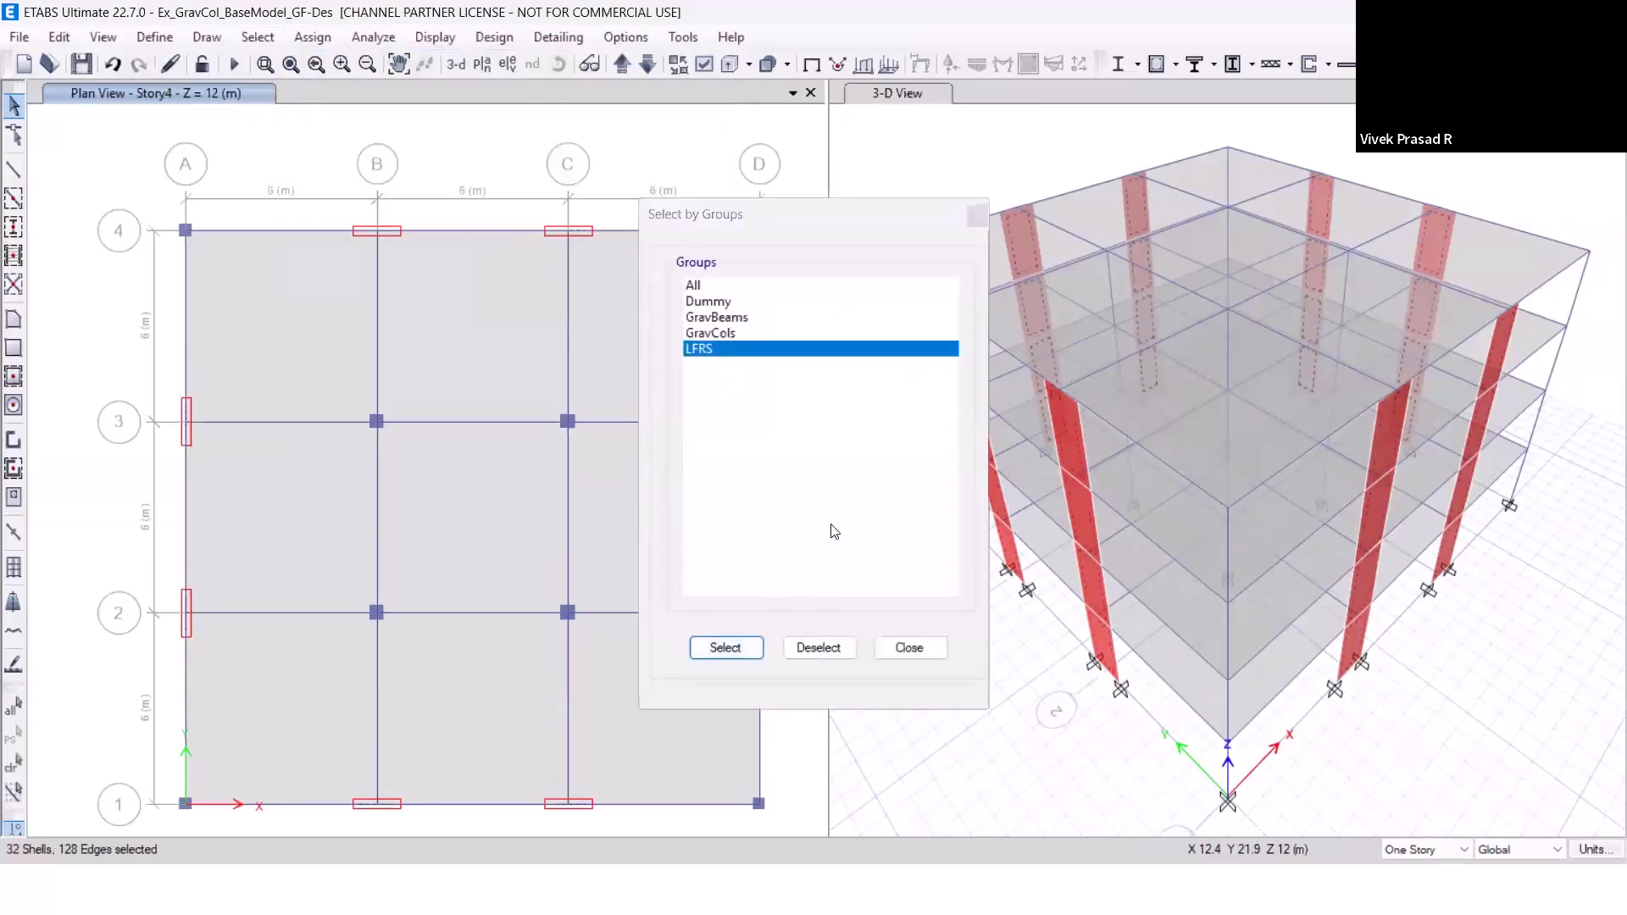
click(913, 651)
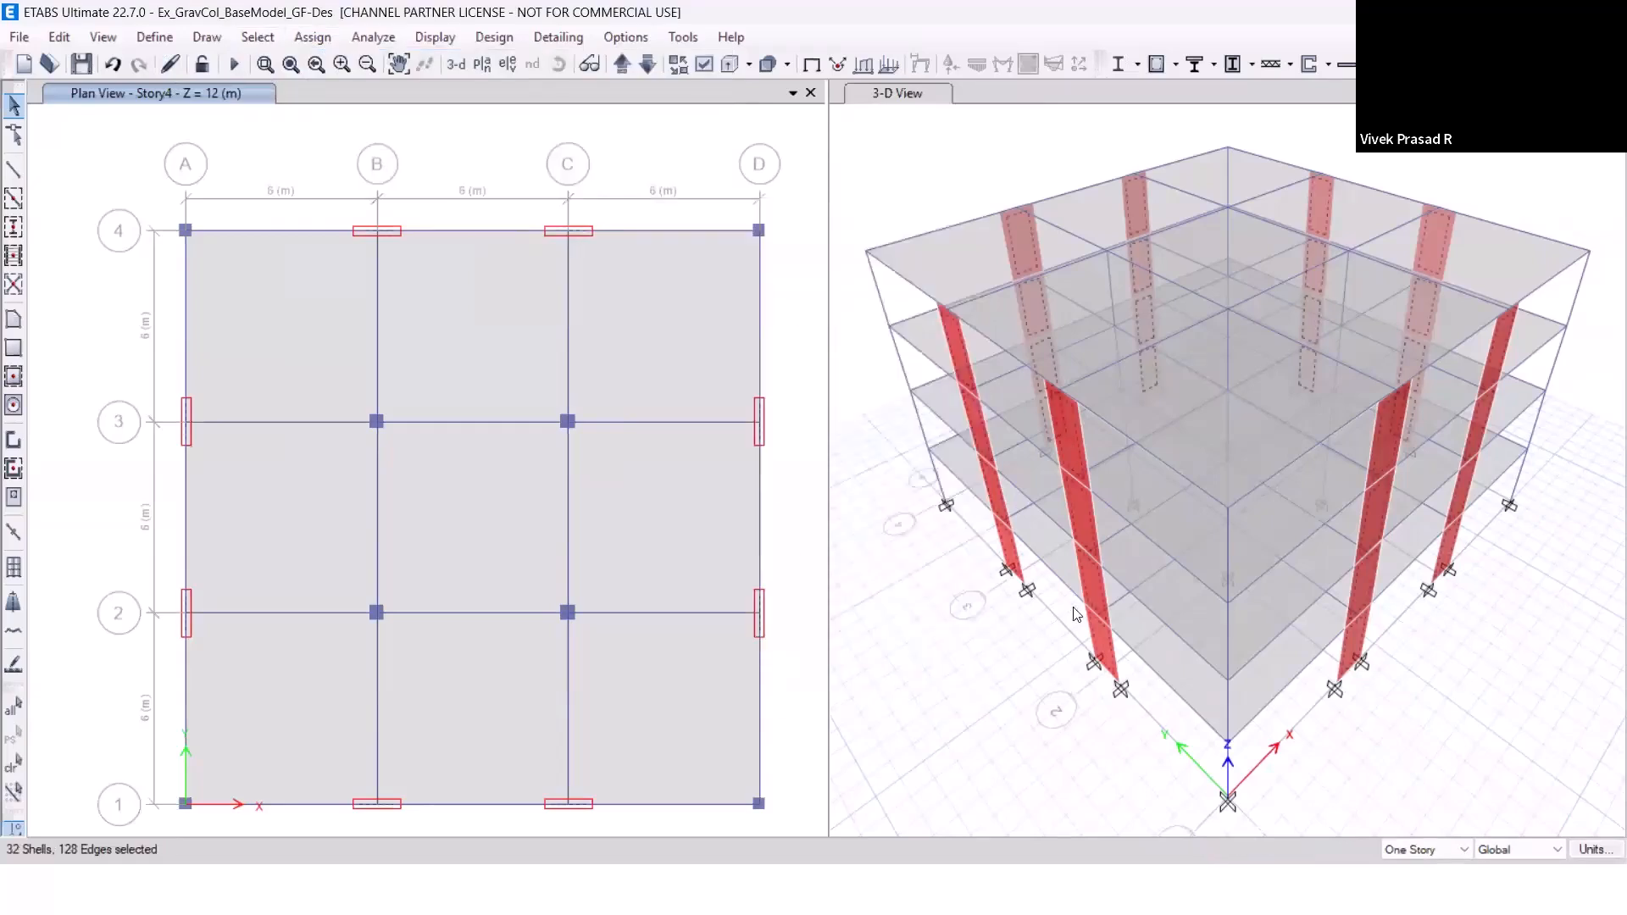
Assign wall section None to the selected LFRS walls and refresh the 3D view.
click(313, 37)
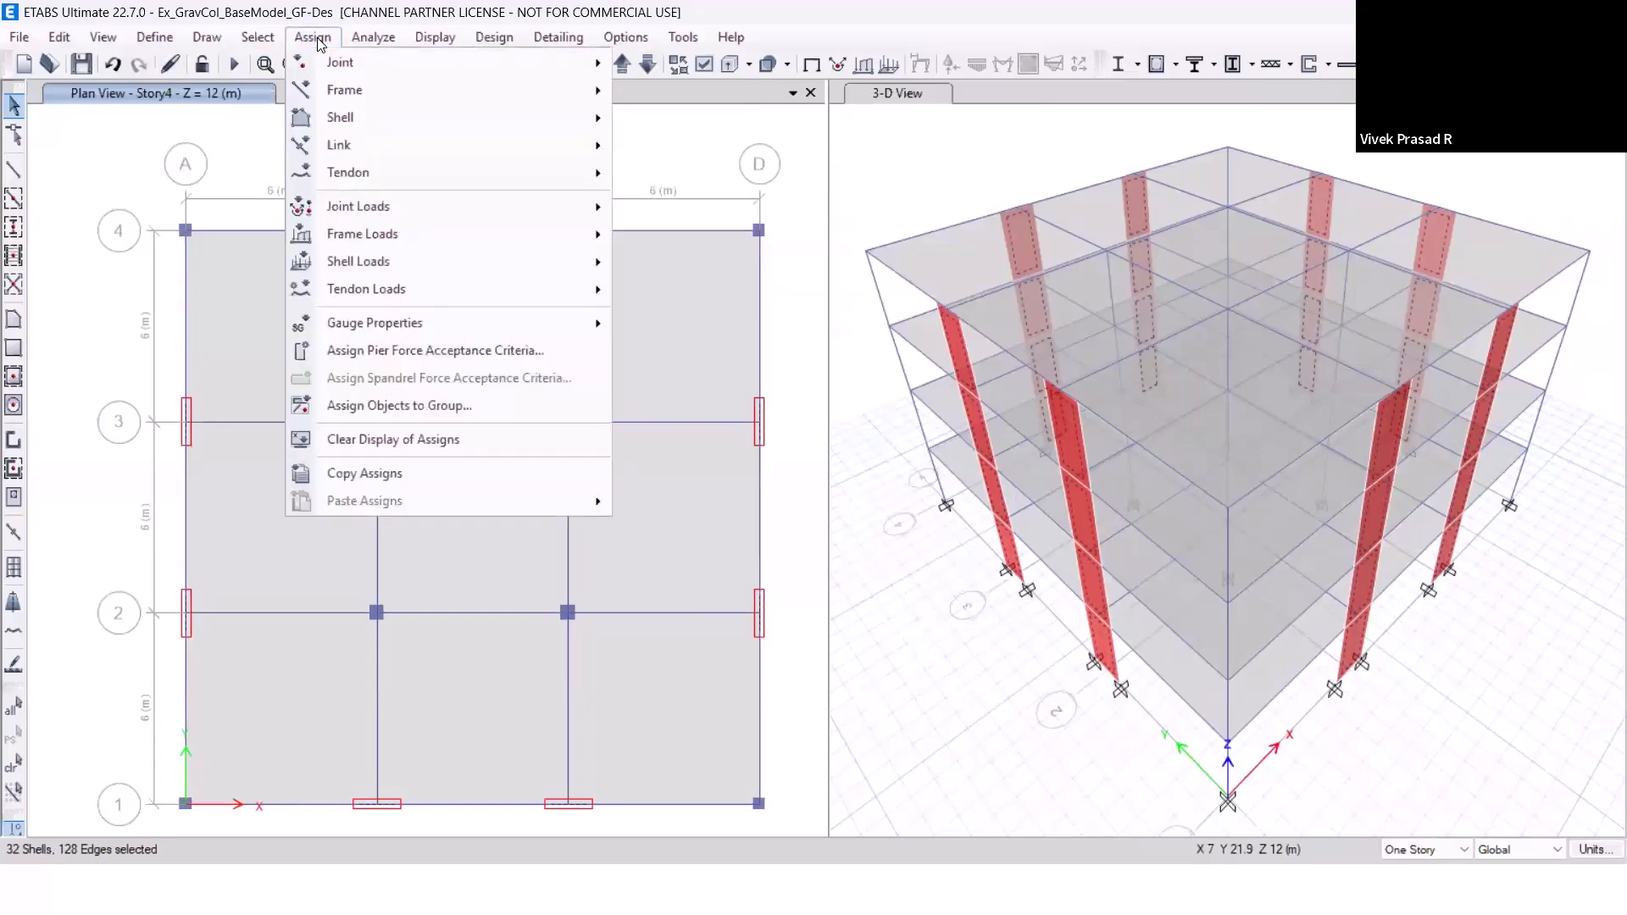
mouse_move(366, 116)
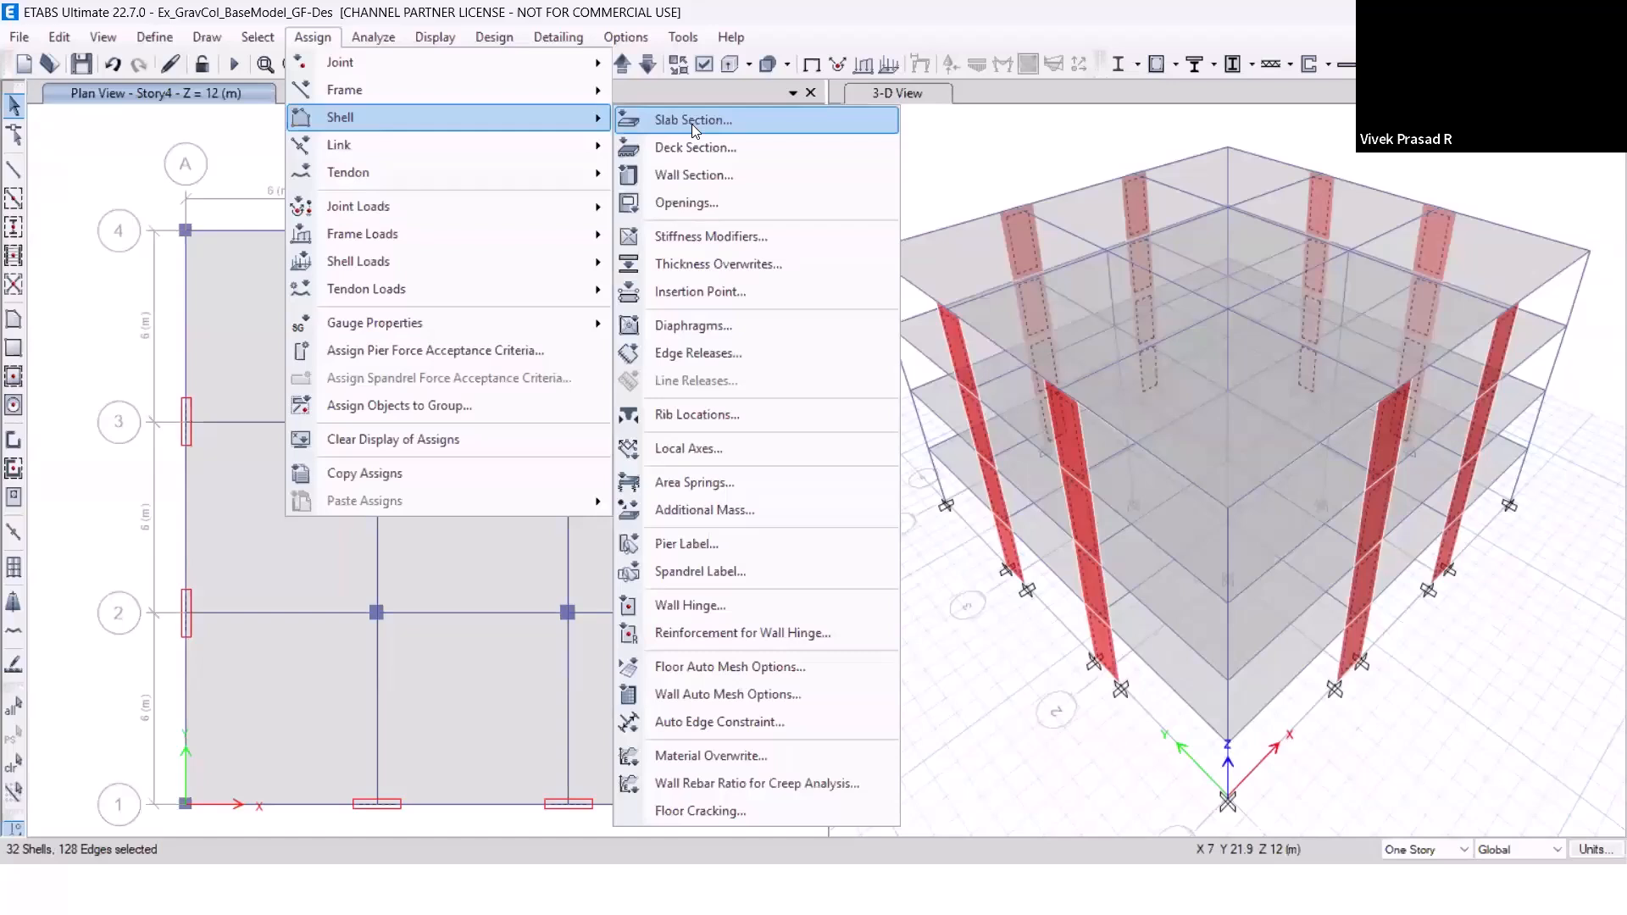
click(694, 174)
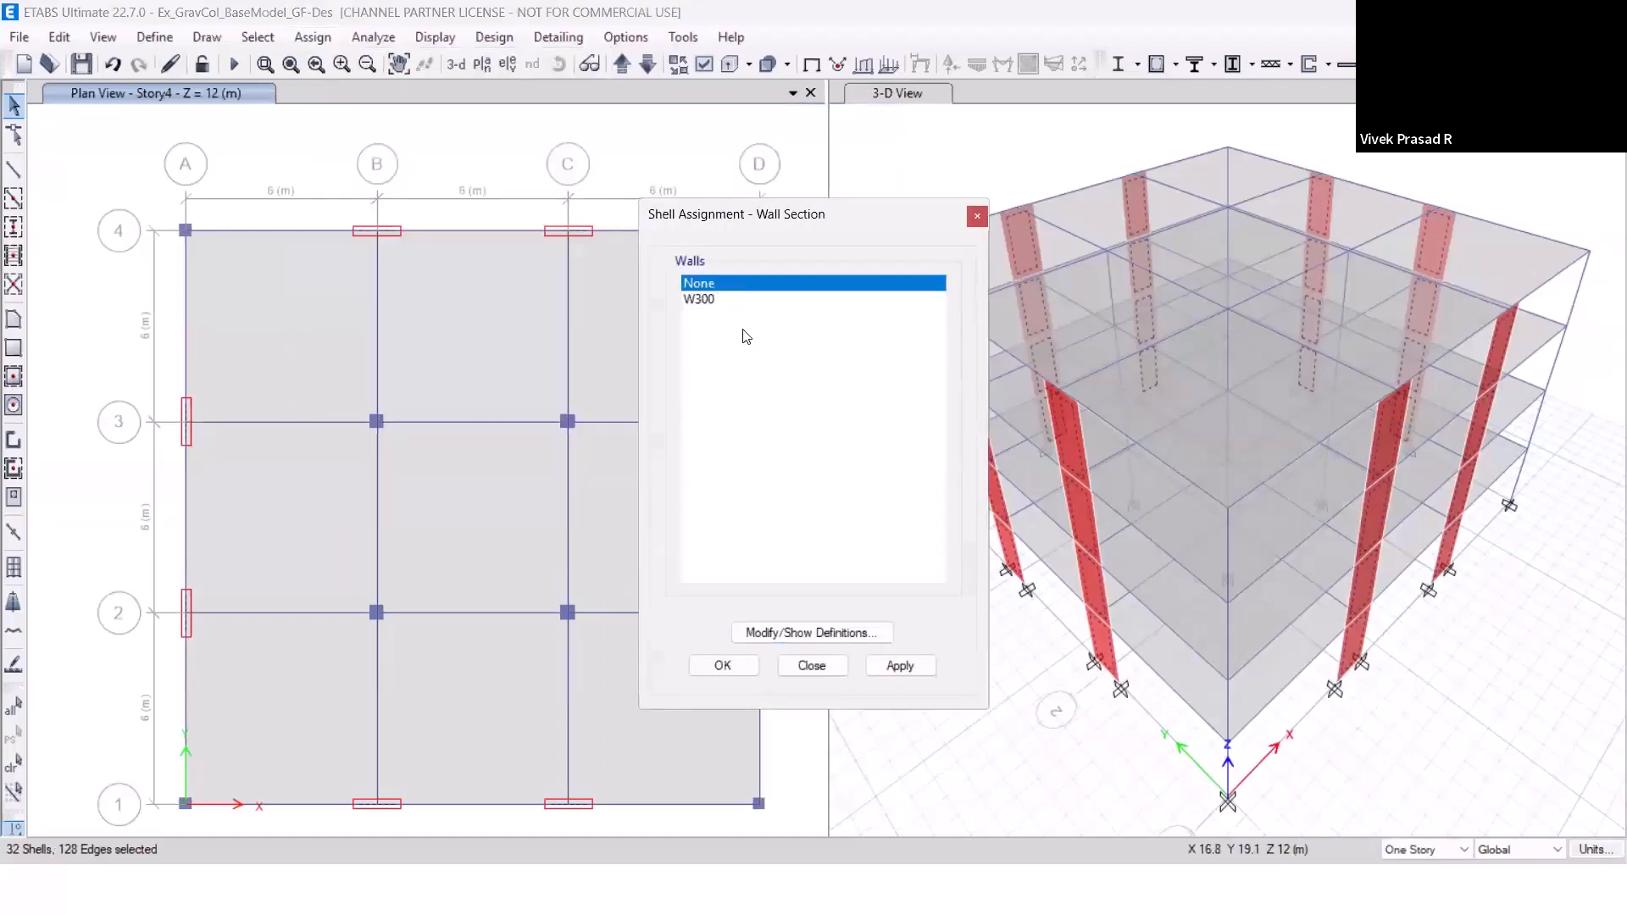
click(901, 661)
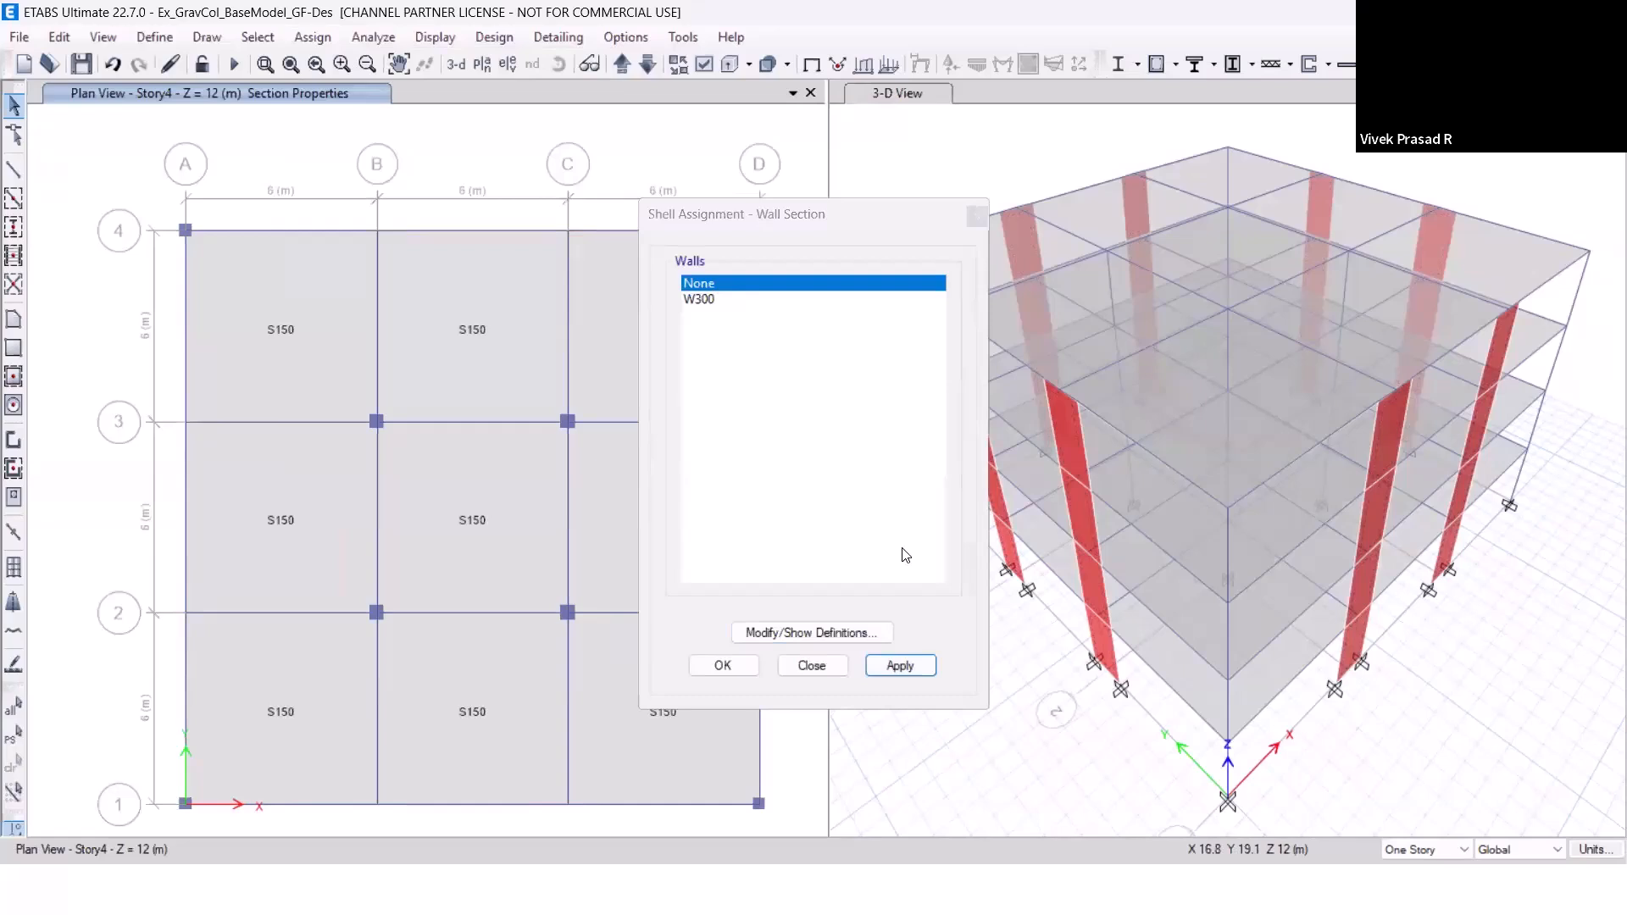
click(814, 667)
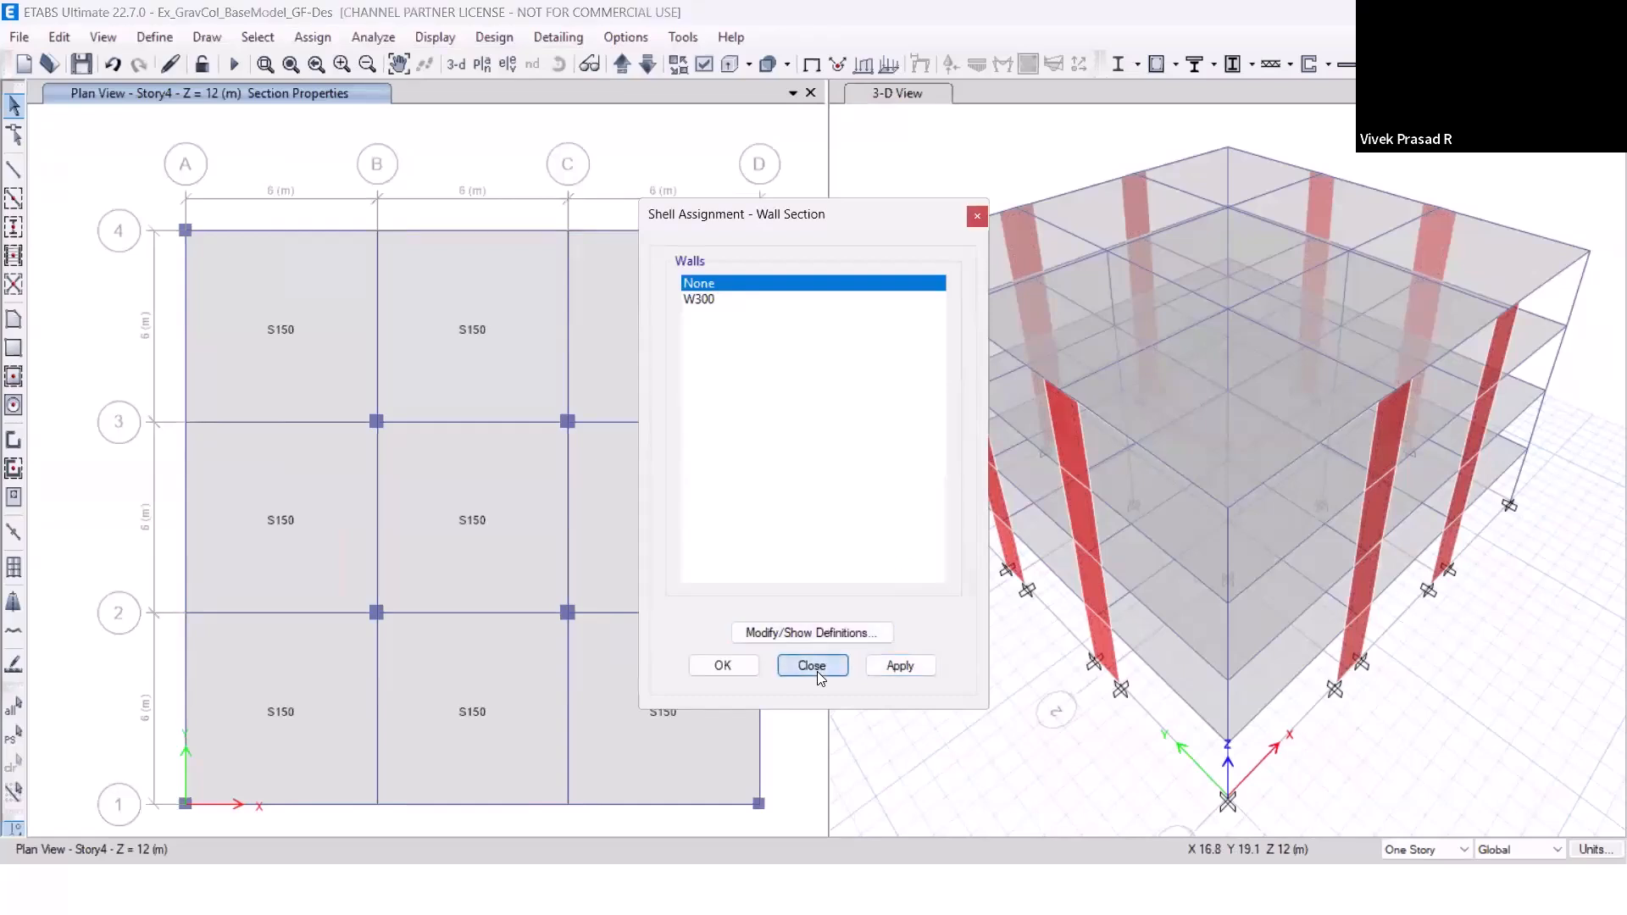
click(817, 671)
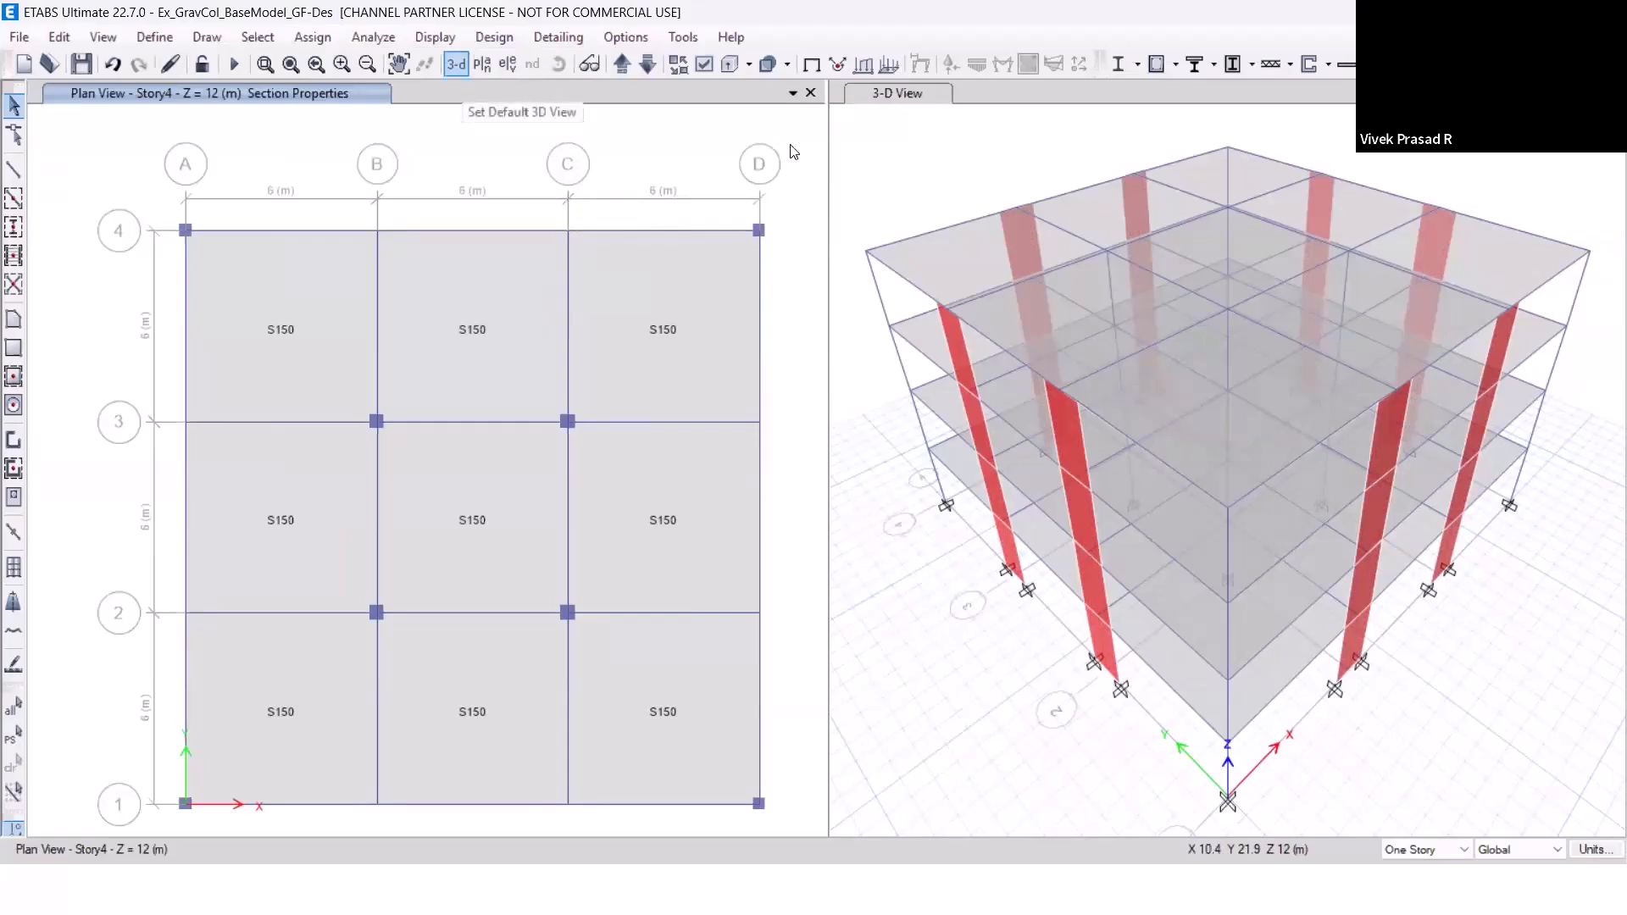
click(952, 145)
click(169, 66)
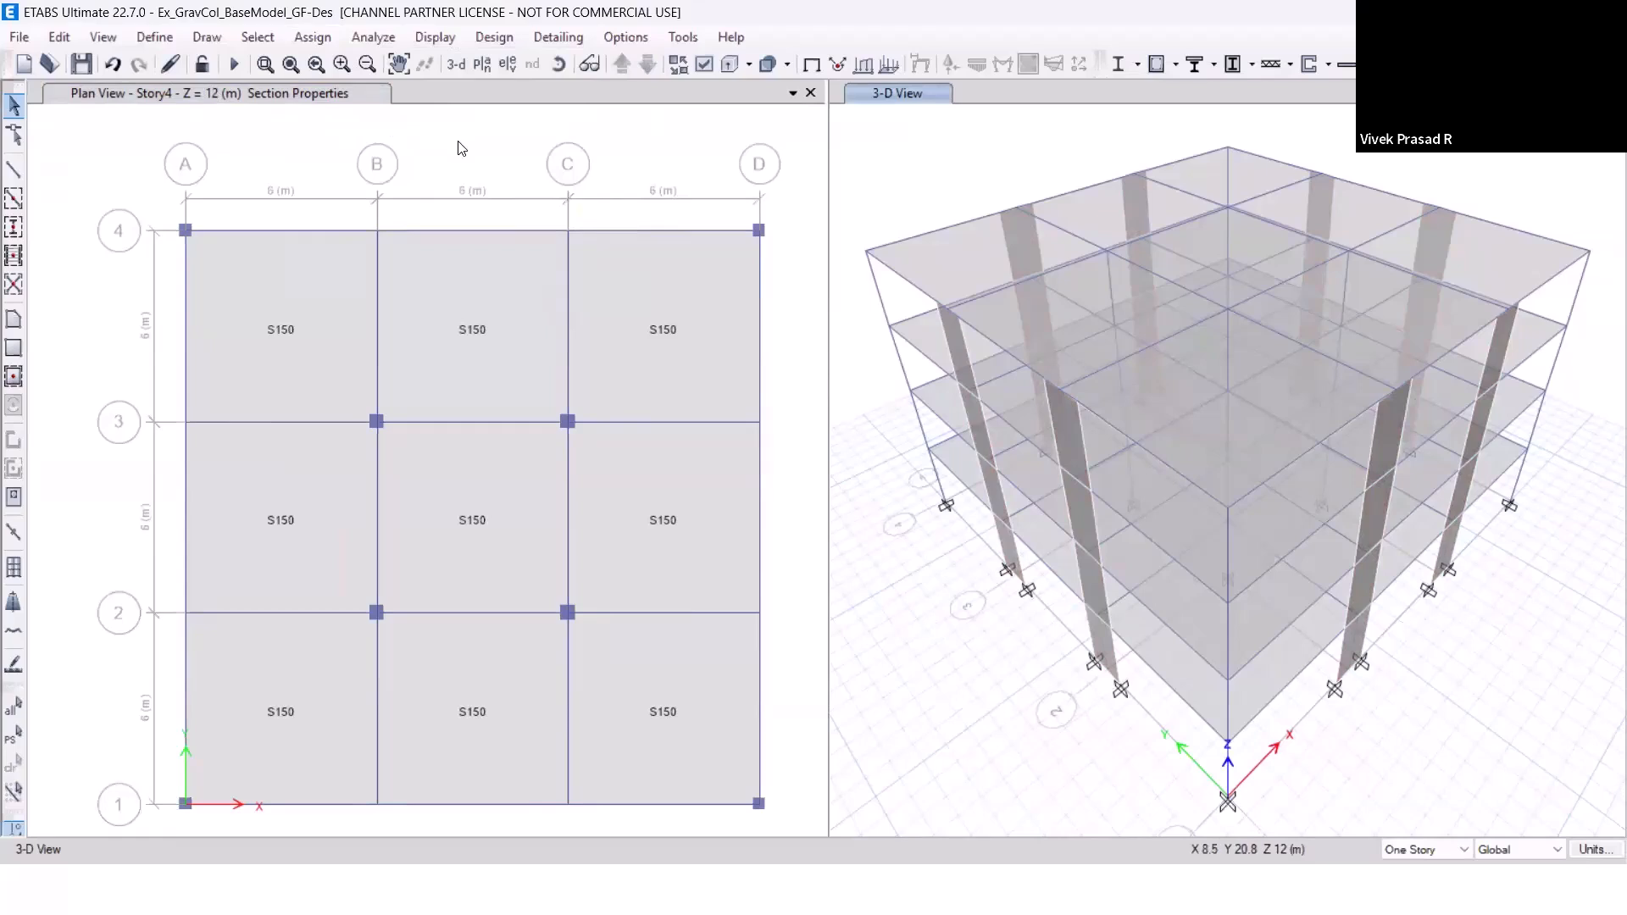
Set the plan scope to All Stories and select the objects at the eight perimeter wall locations on grids A, D, 1 and 4.
click(430, 149)
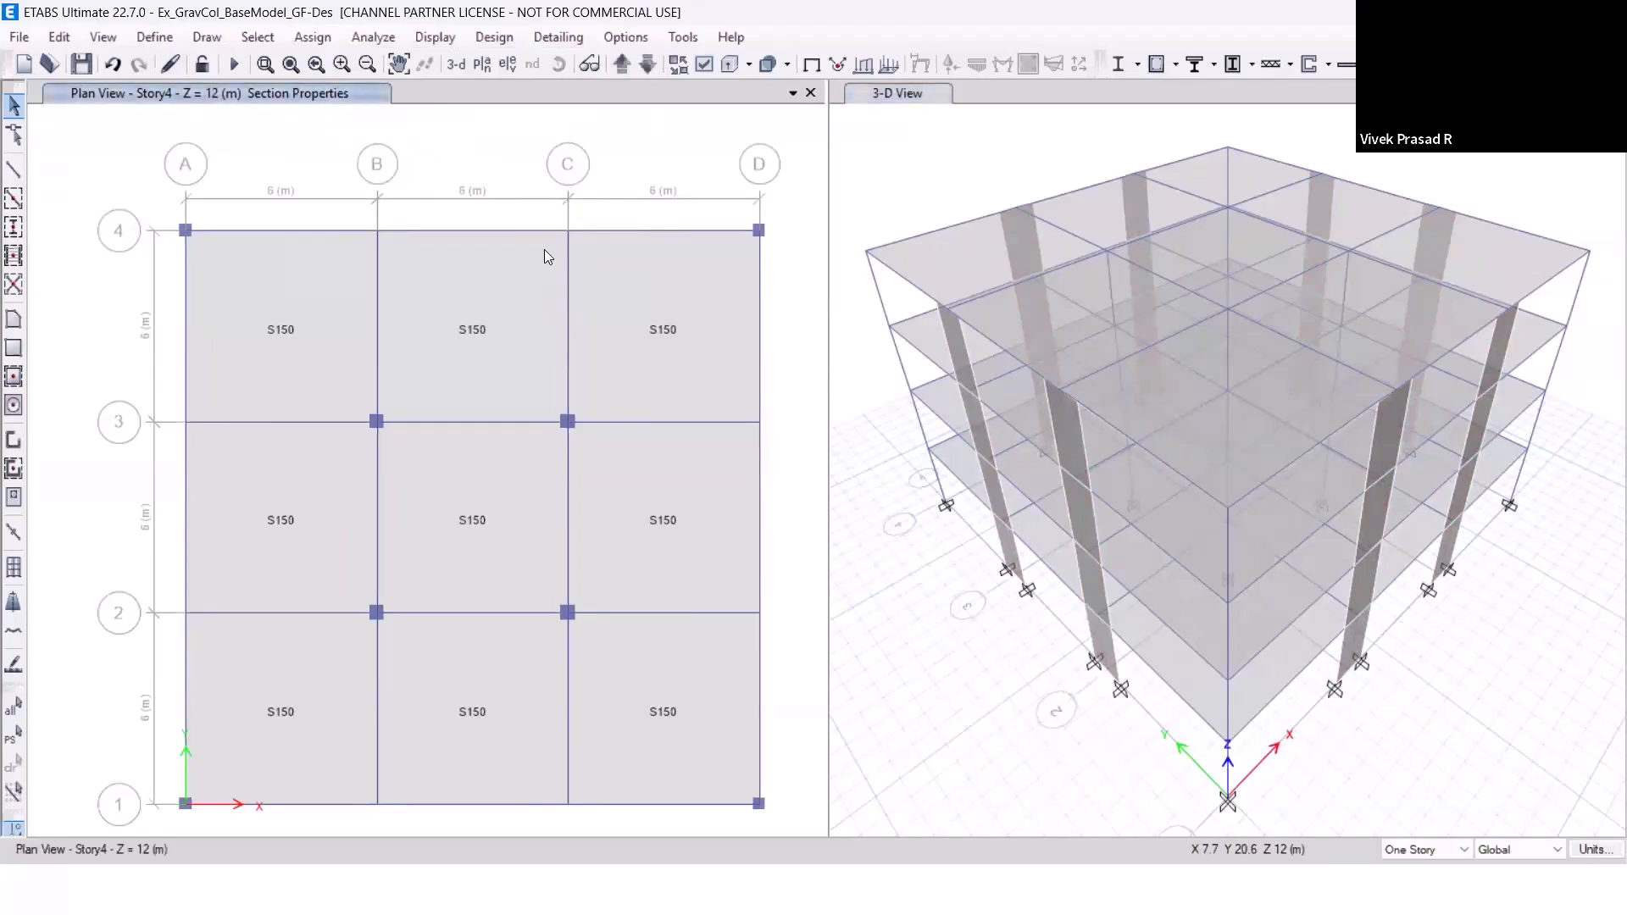
click(1452, 849)
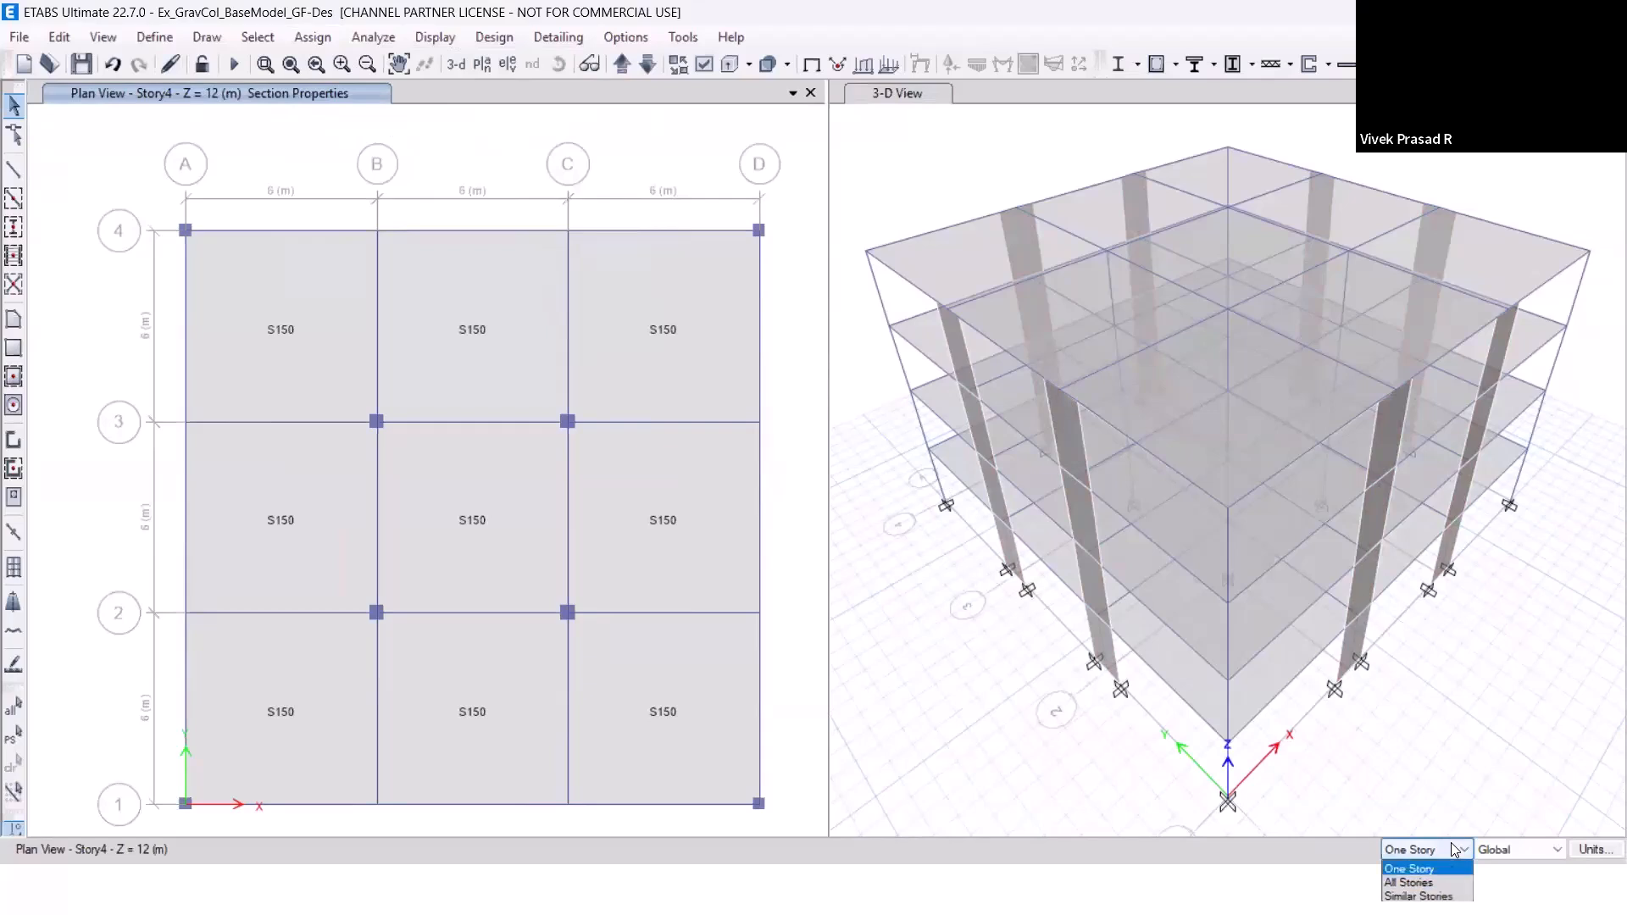
click(1409, 882)
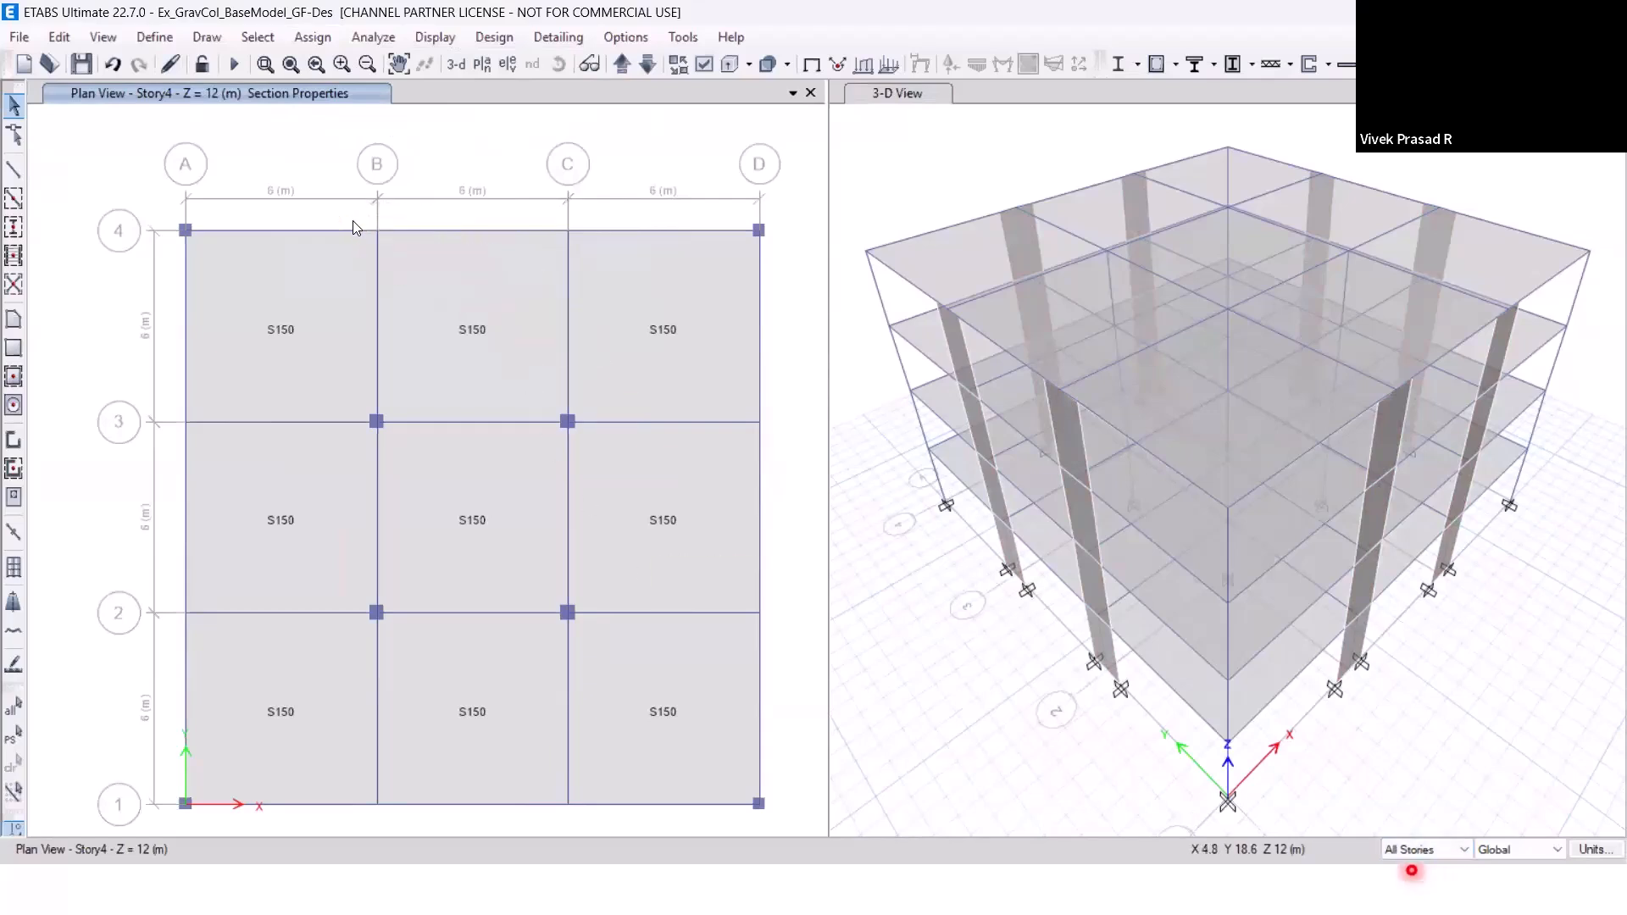
click(410, 250)
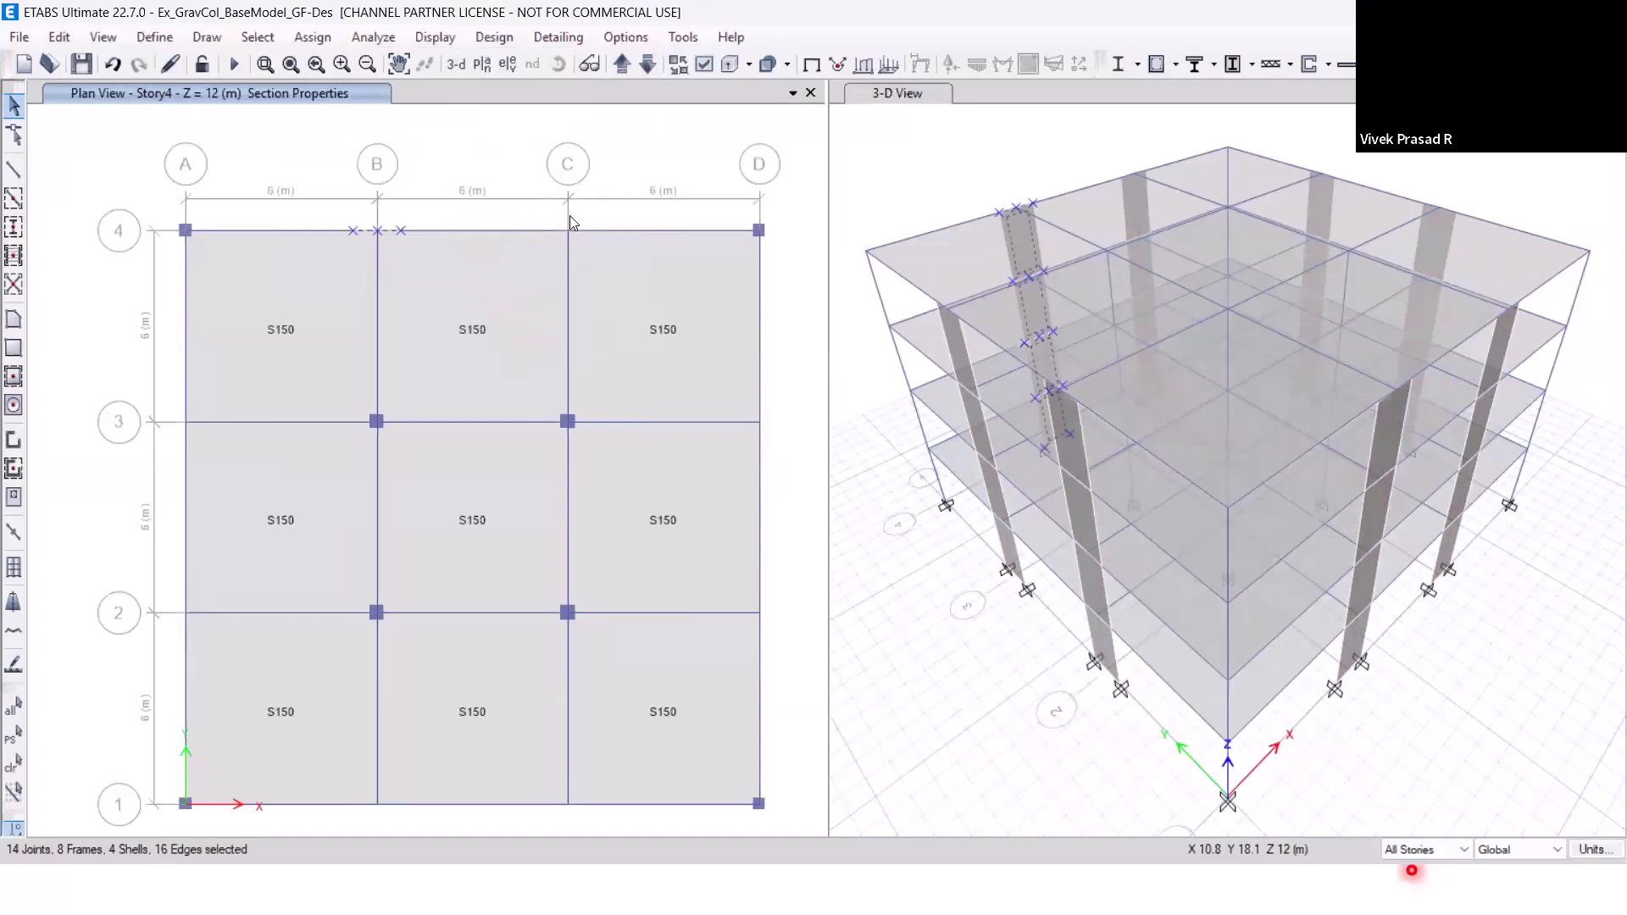
click(531, 240)
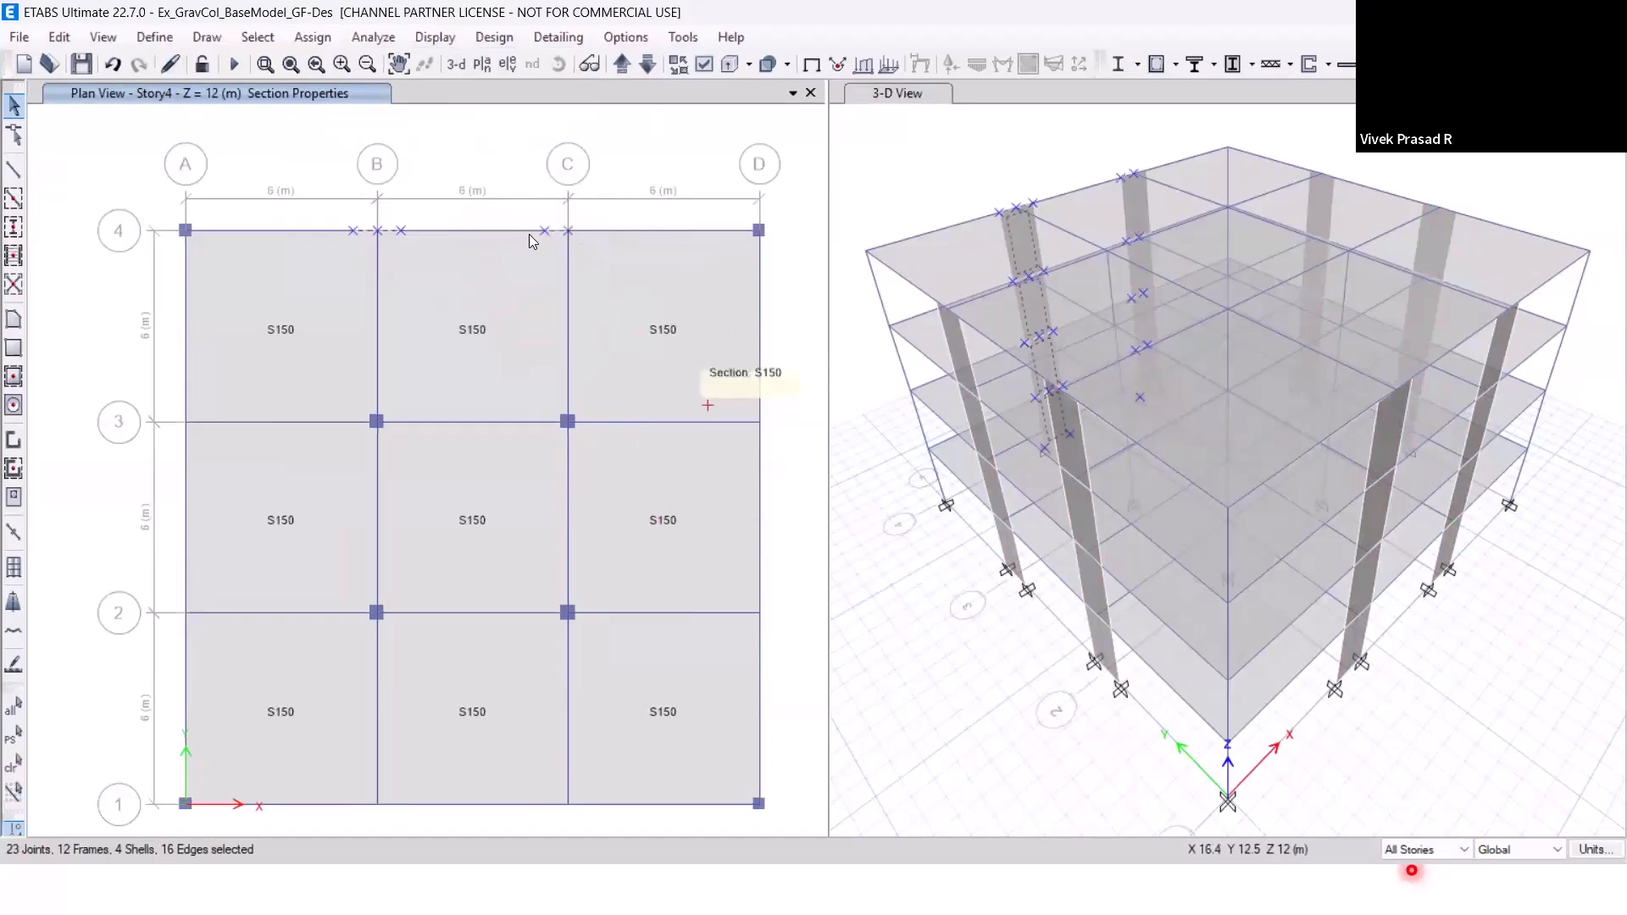
click(589, 243)
click(757, 584)
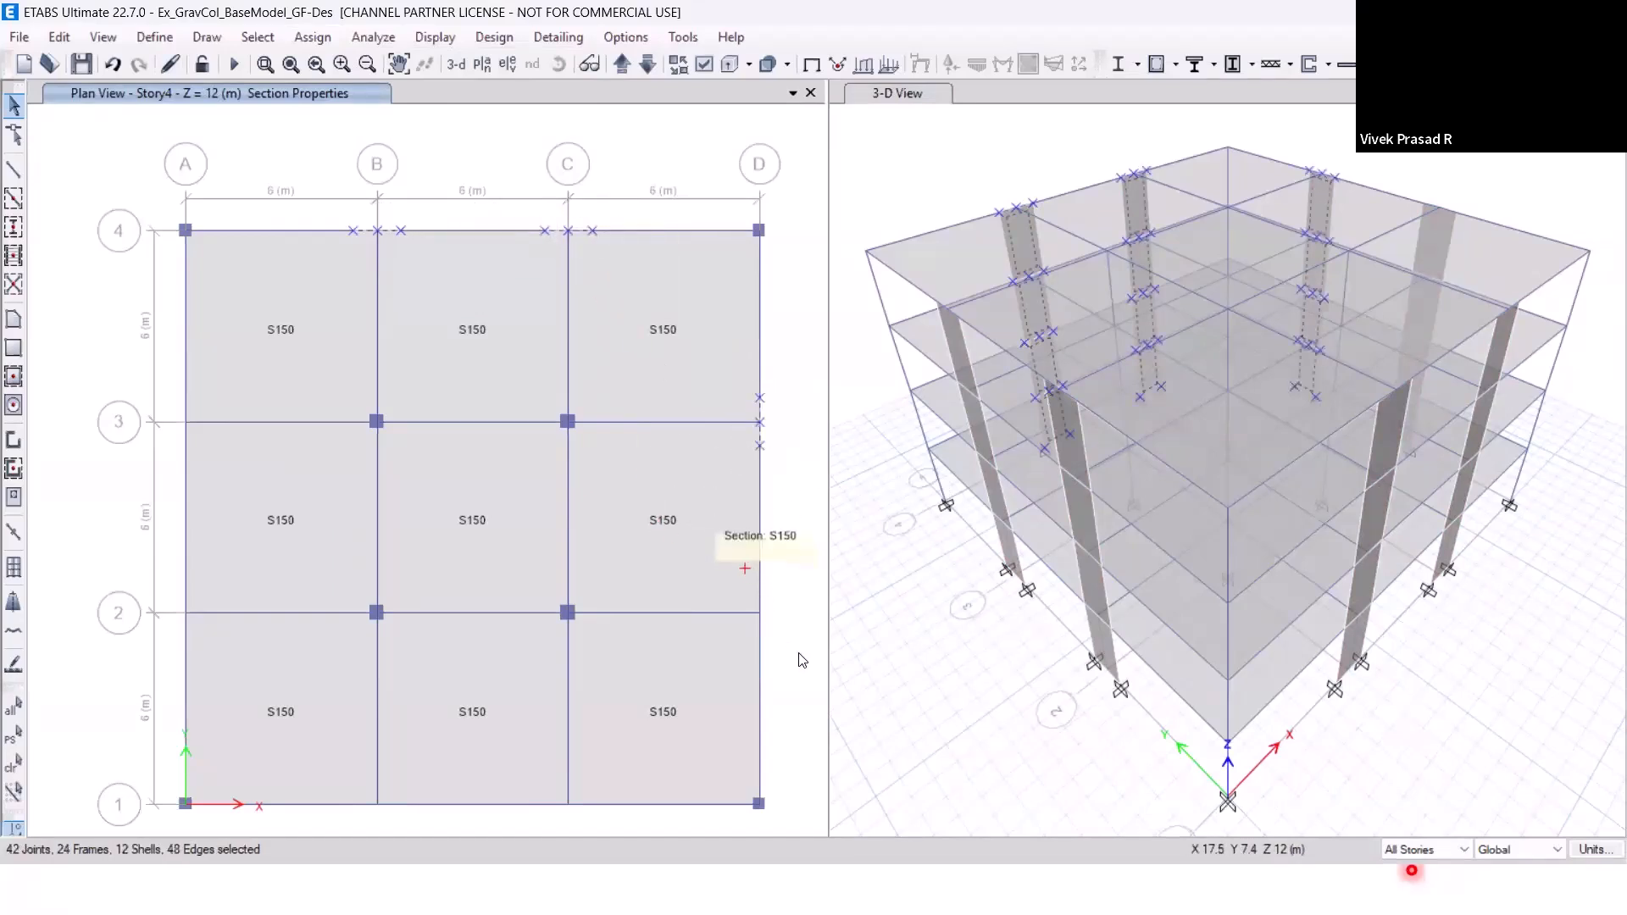
drag(608, 771, 458, 828)
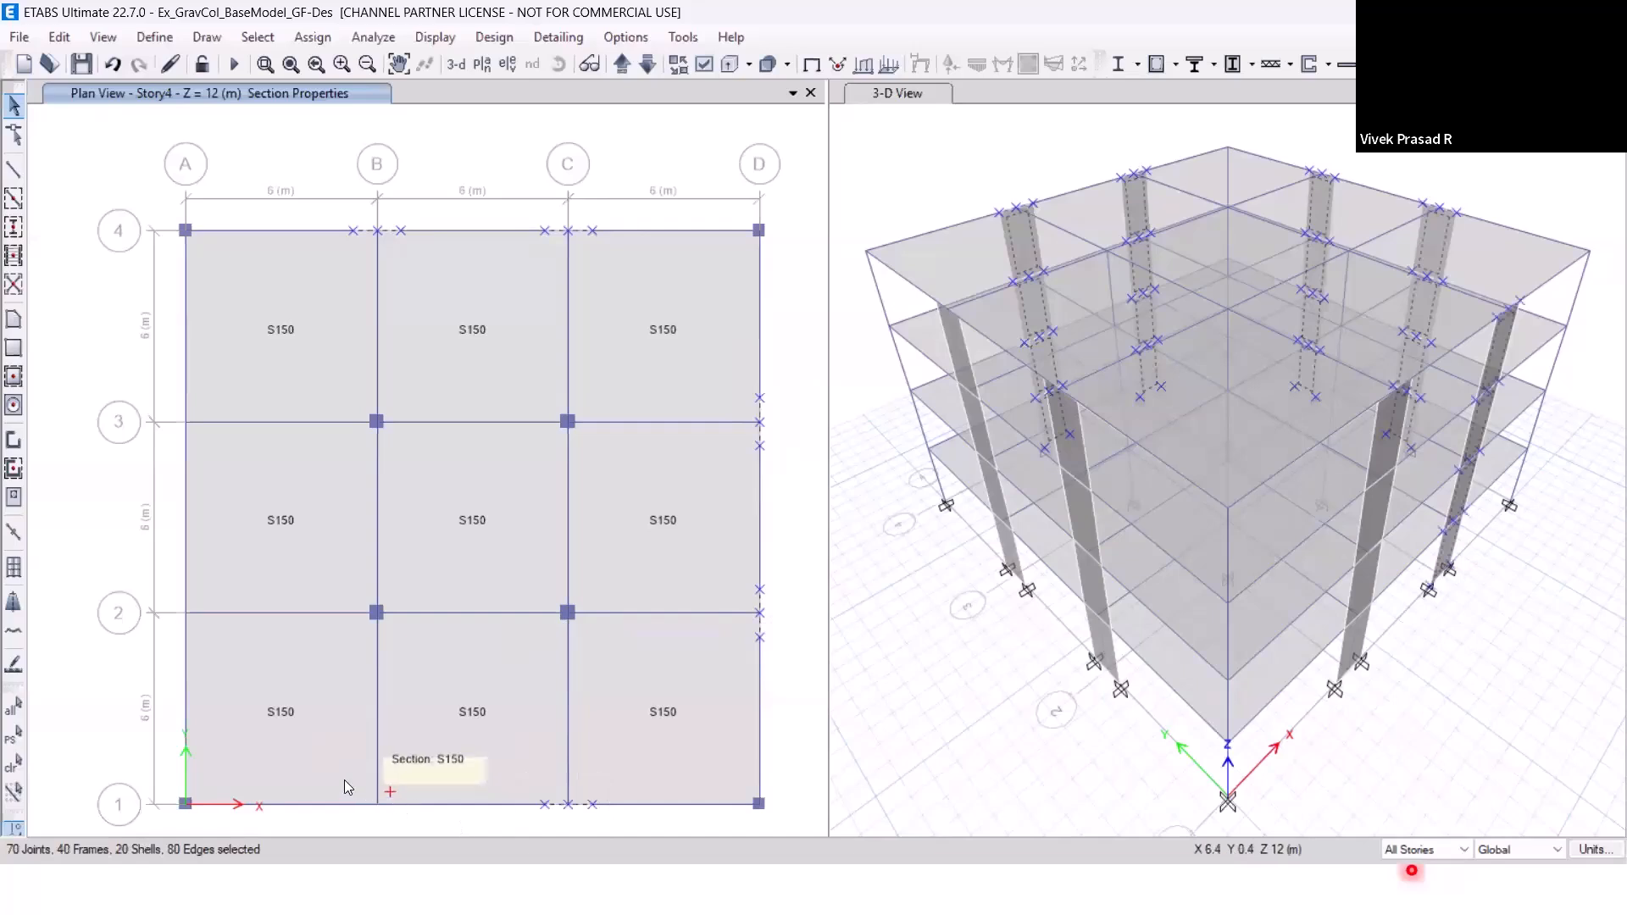
drag(334, 776, 447, 835)
drag(148, 576, 222, 666)
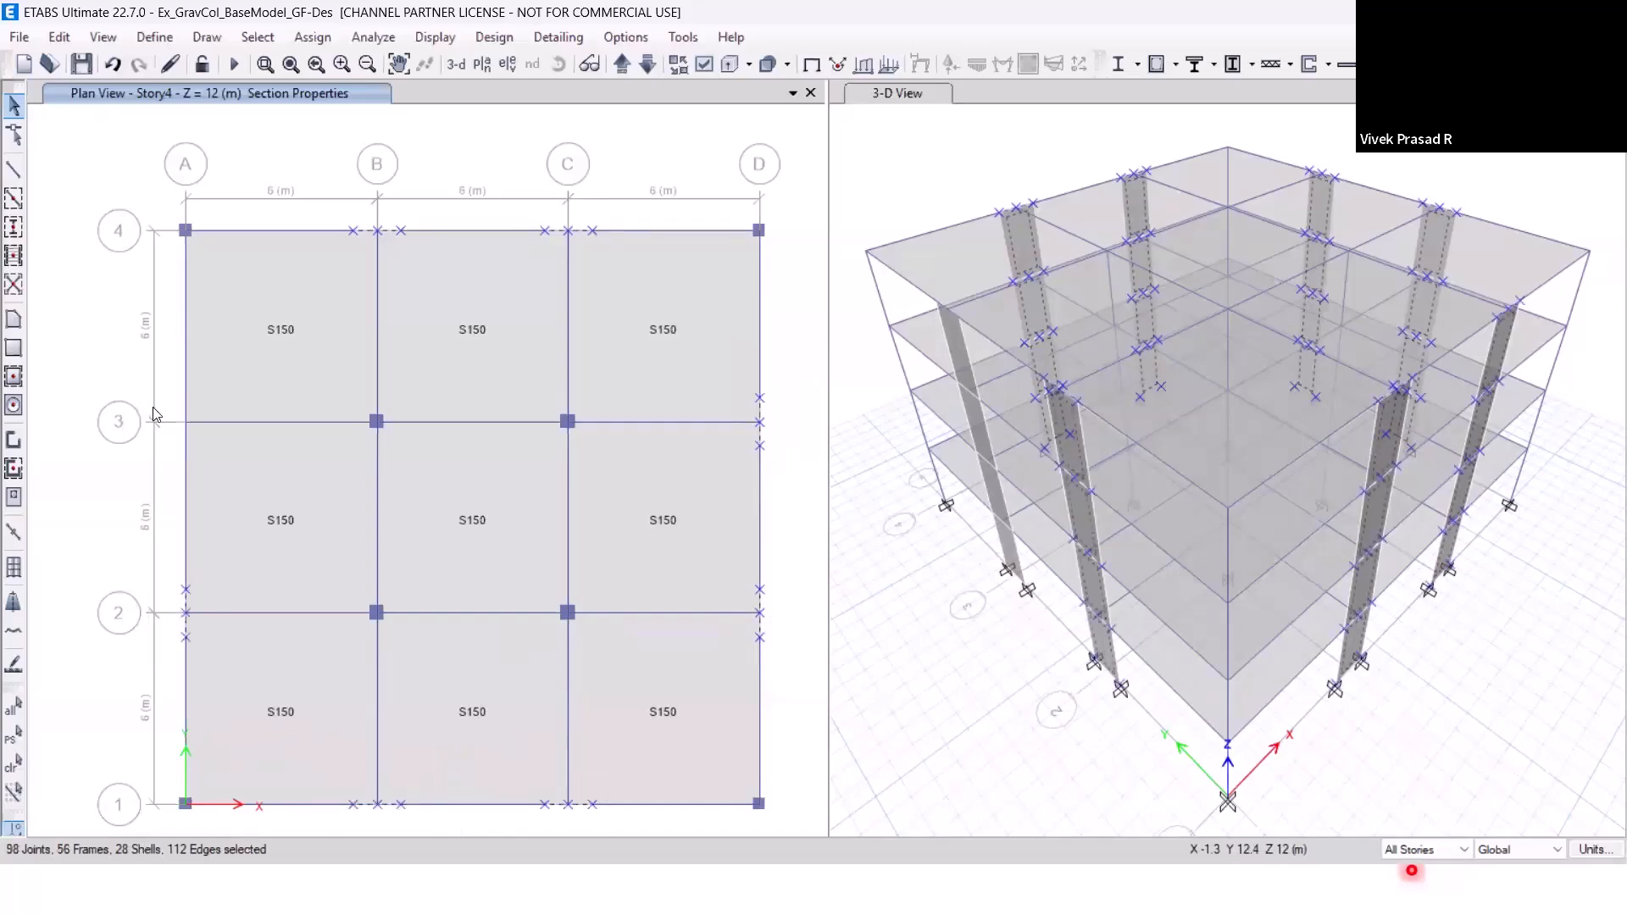
drag(145, 392, 215, 470)
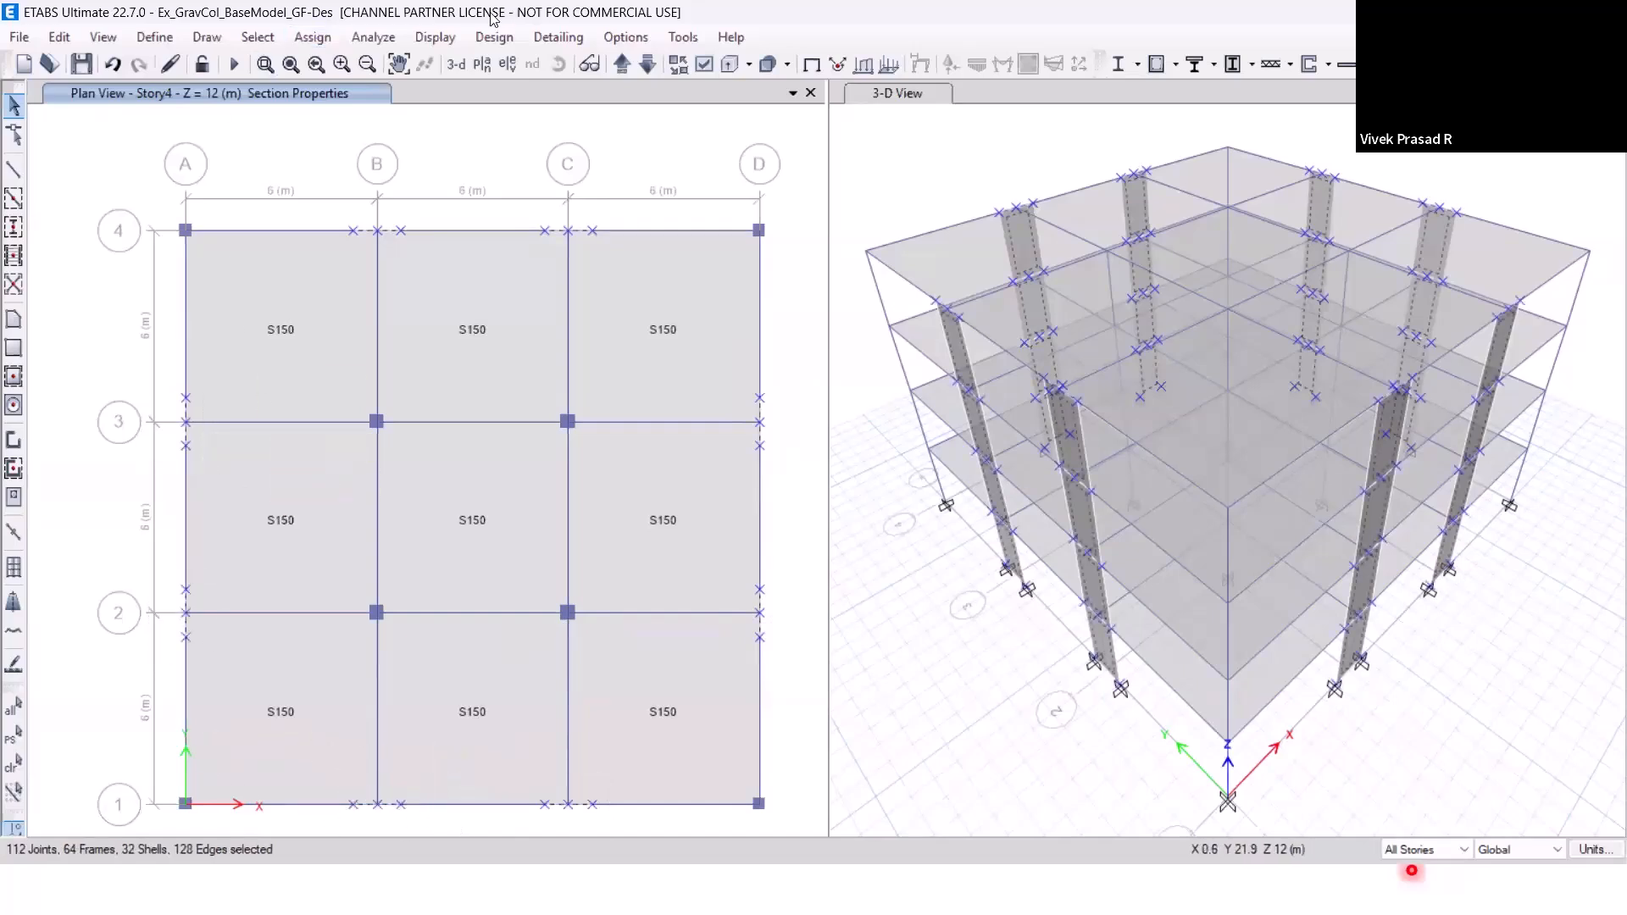
Assign a roller restraint, Translation Z only, to the selected wall joints.
click(313, 37)
mouse_move(340, 67)
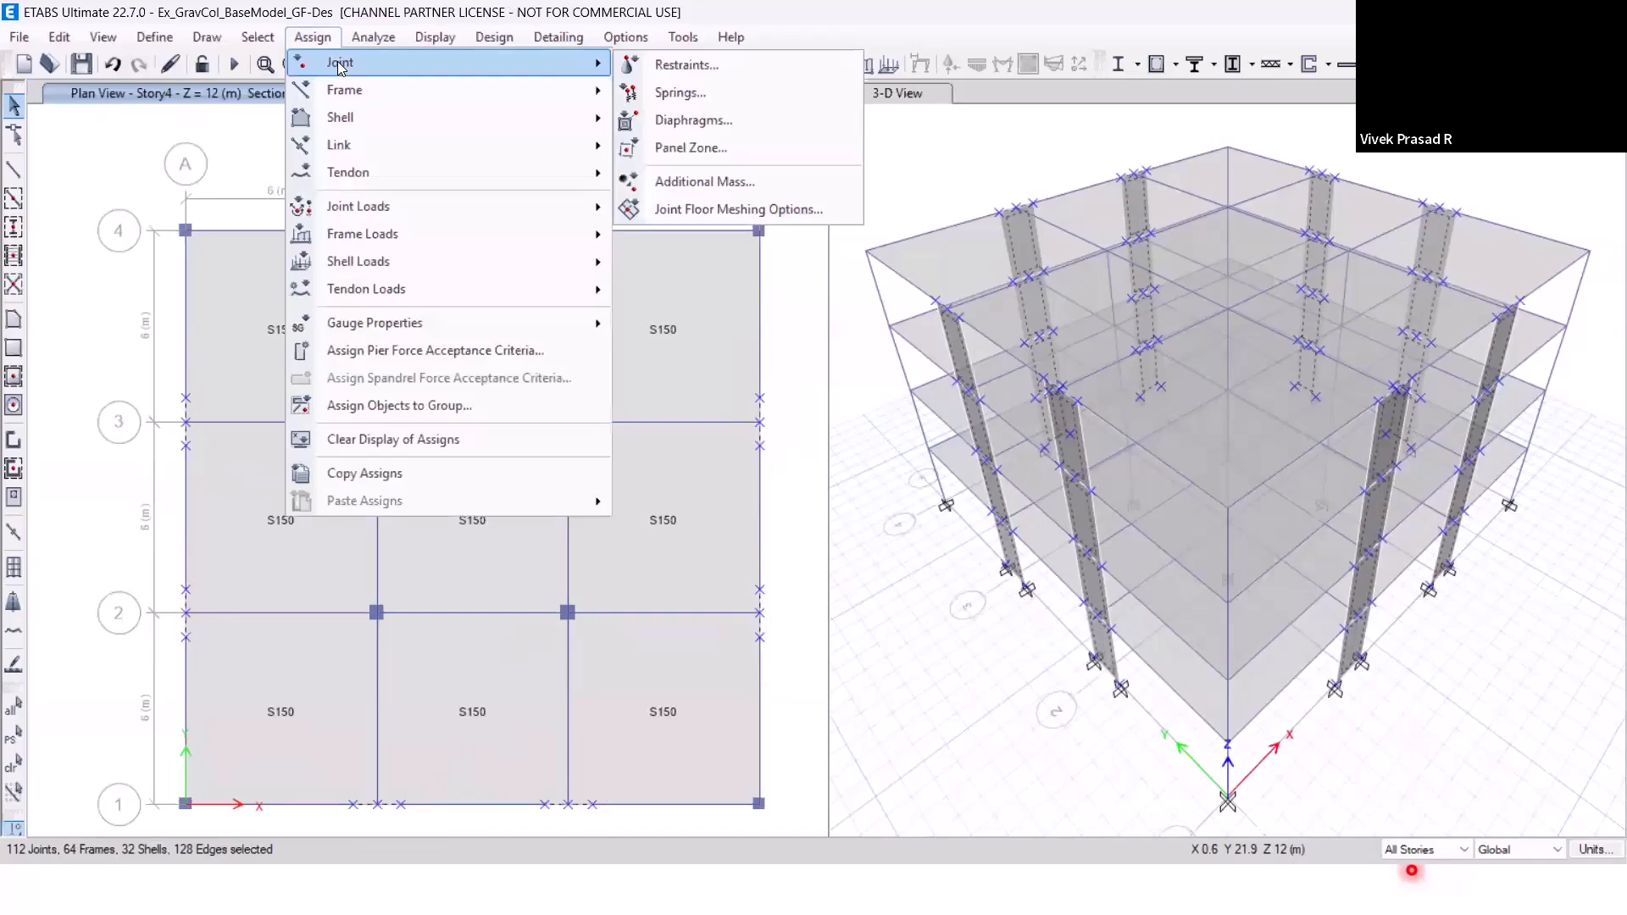
click(676, 65)
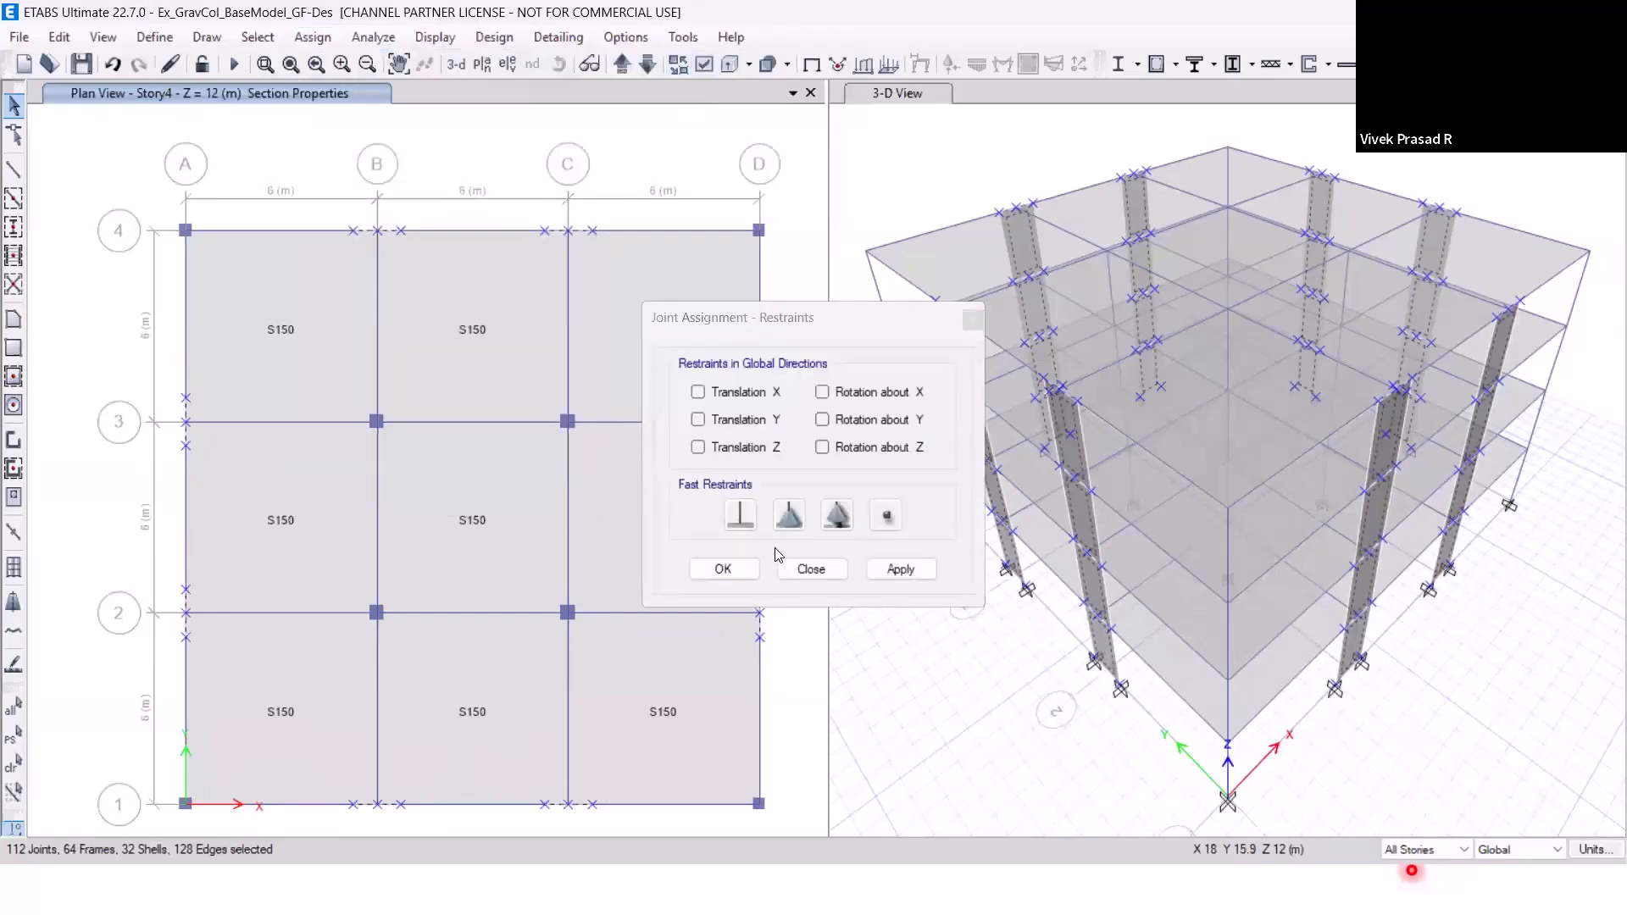
click(837, 514)
click(898, 569)
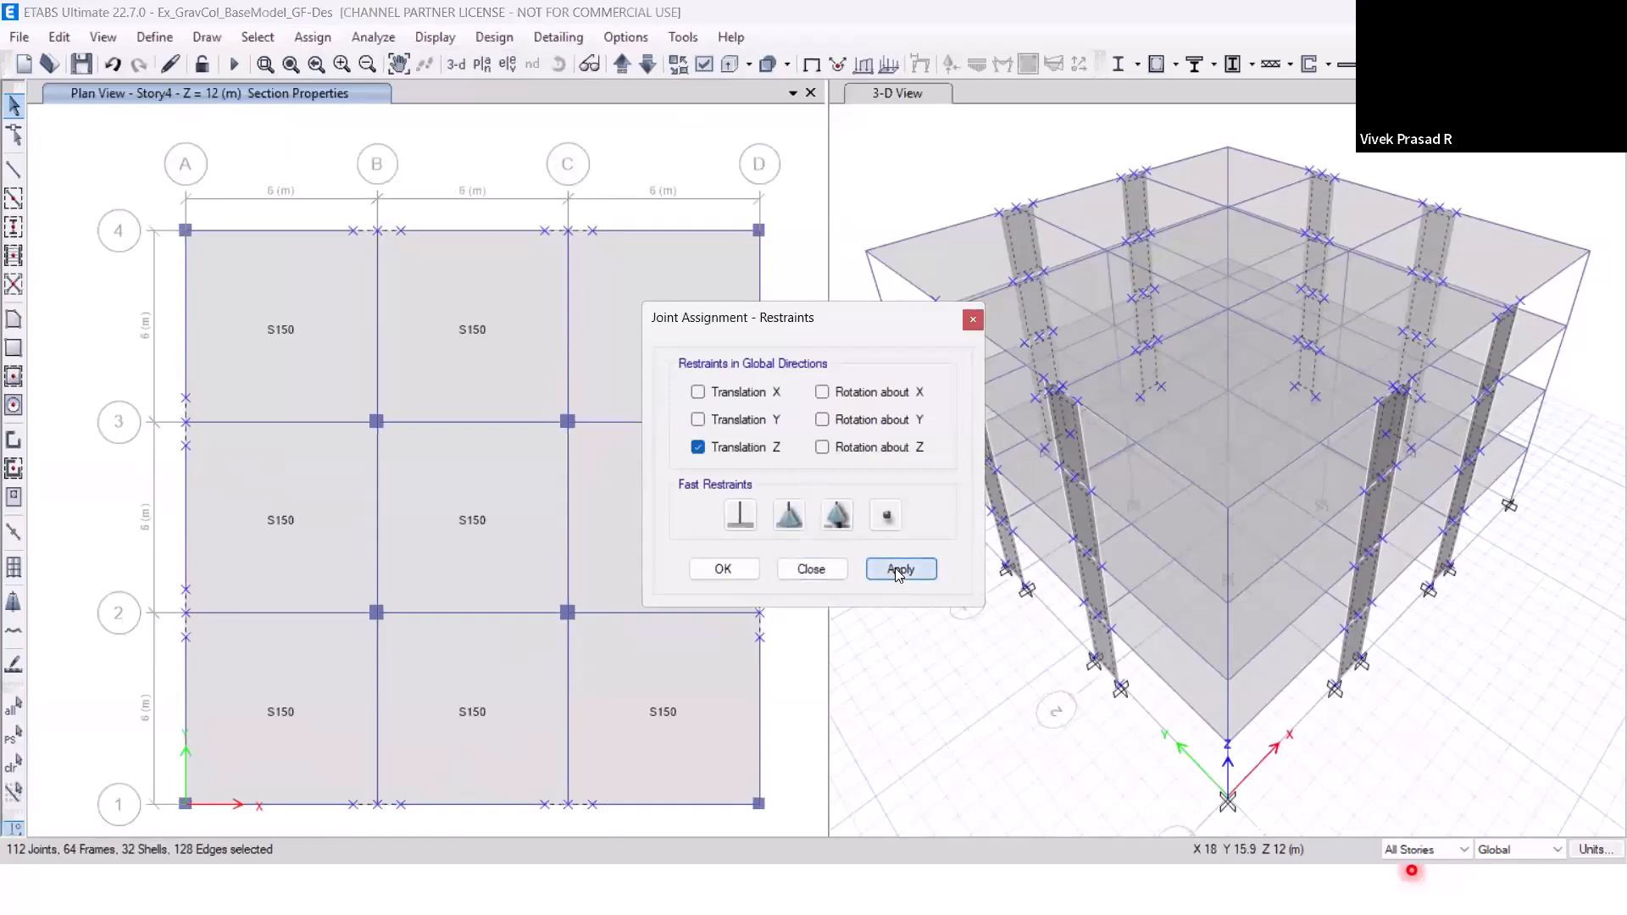
click(811, 570)
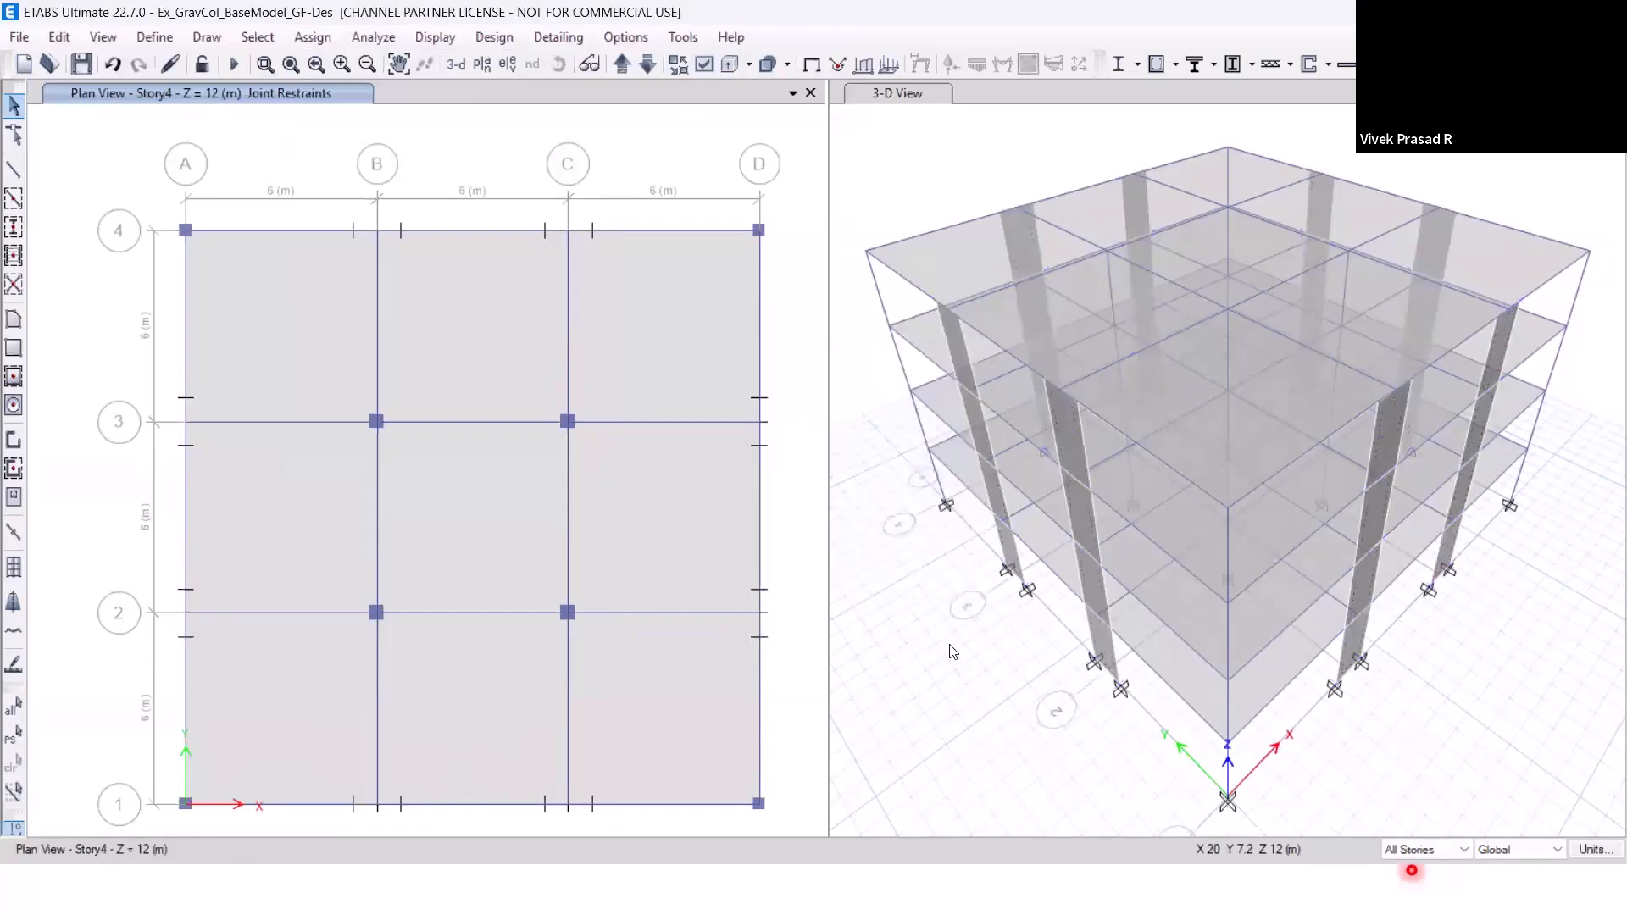
Set the Modal, EQX-Sp-Scaled and EQY-Sp-Scaled cases to Do Not Run and run the analysis for the remaining cases.
click(371, 42)
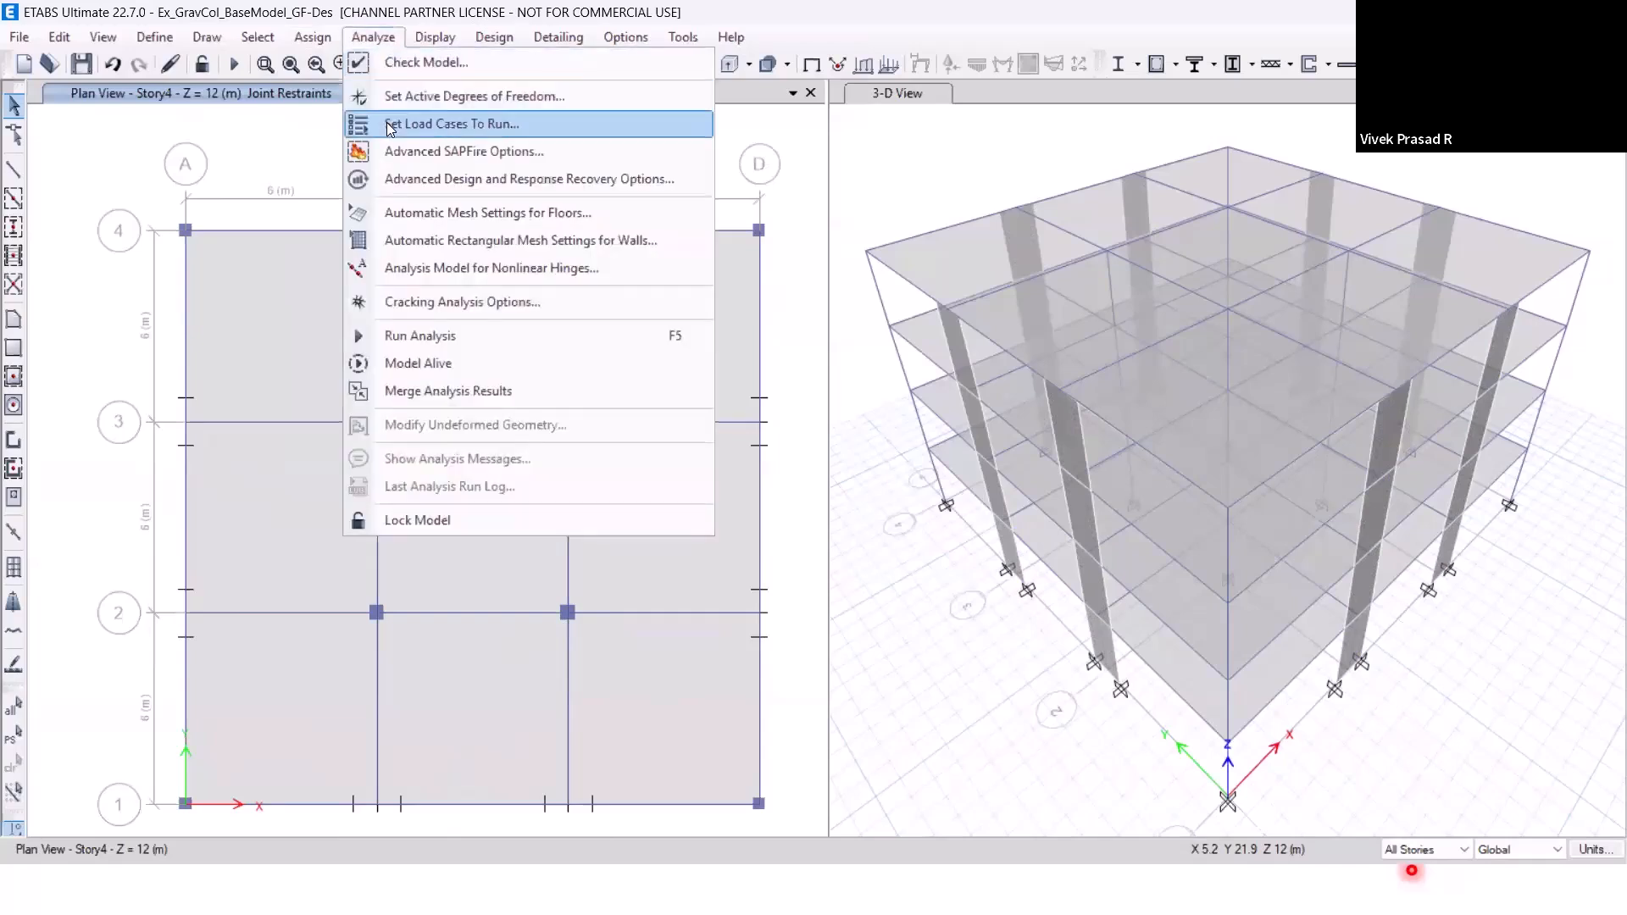
click(390, 125)
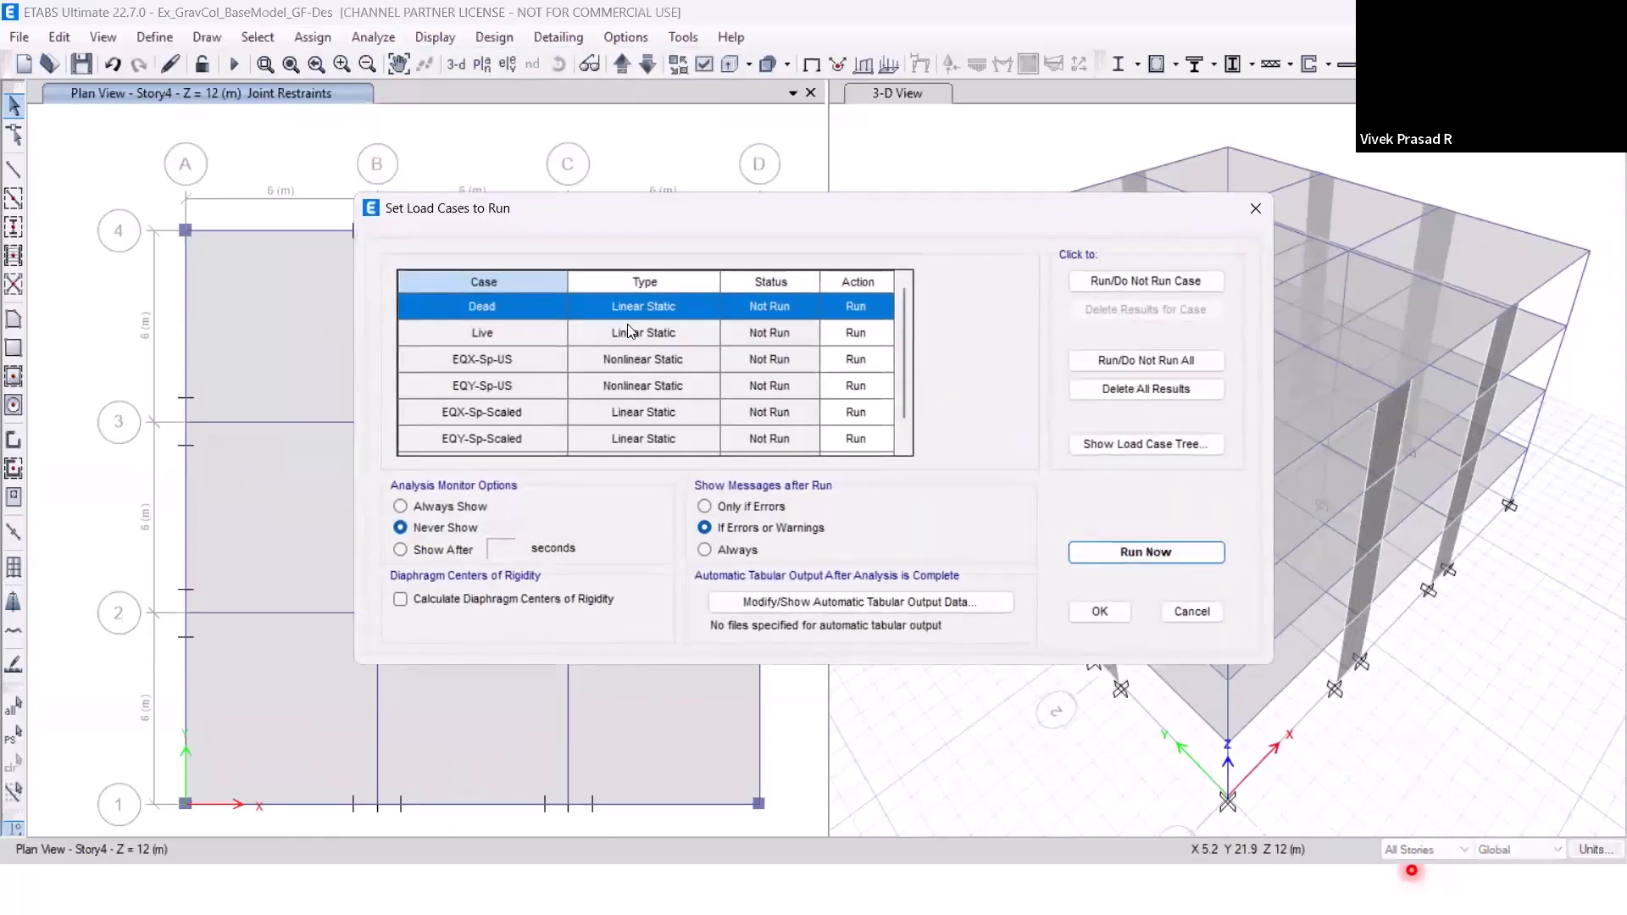
scroll(905, 393, down, 1)
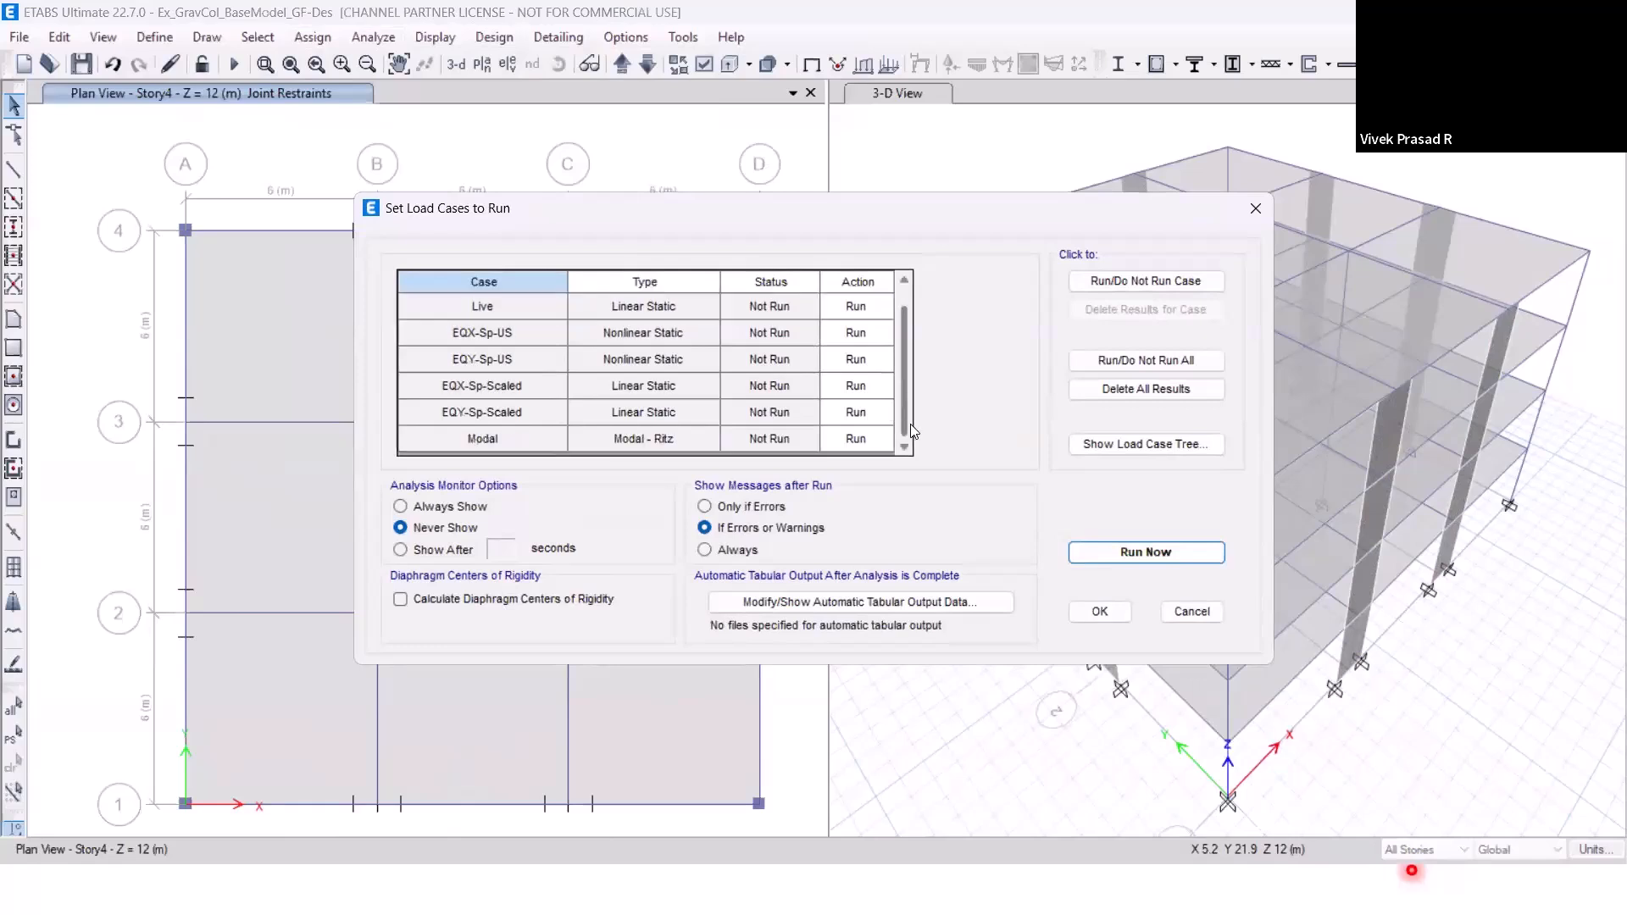
drag(883, 411, 486, 400)
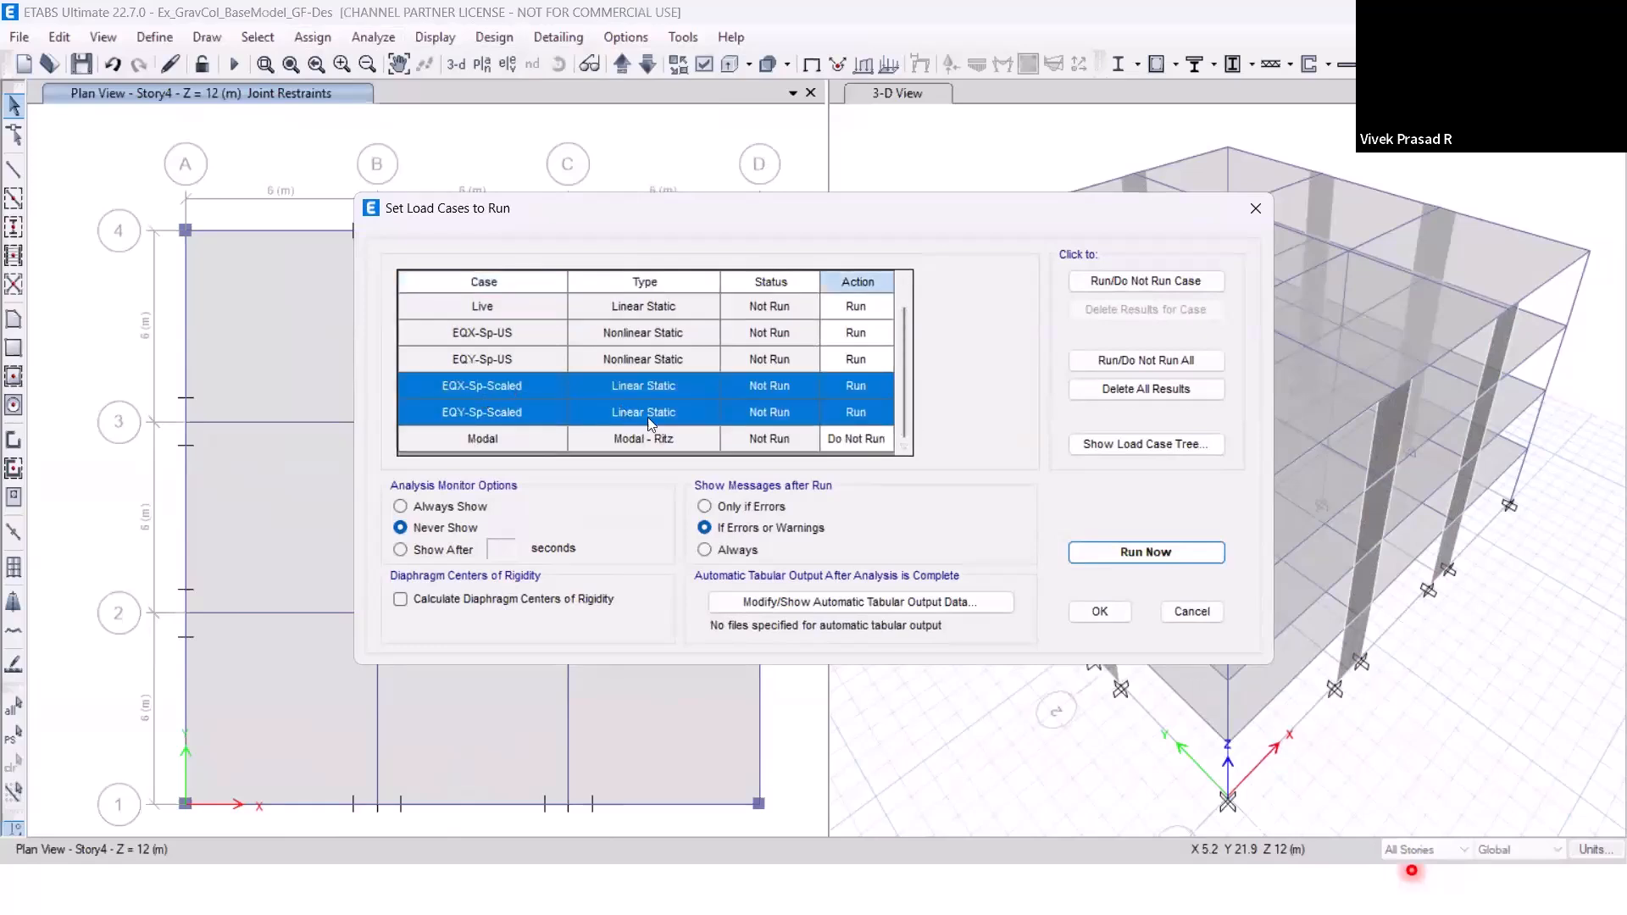
click(1103, 287)
scroll(606, 381, up, 1)
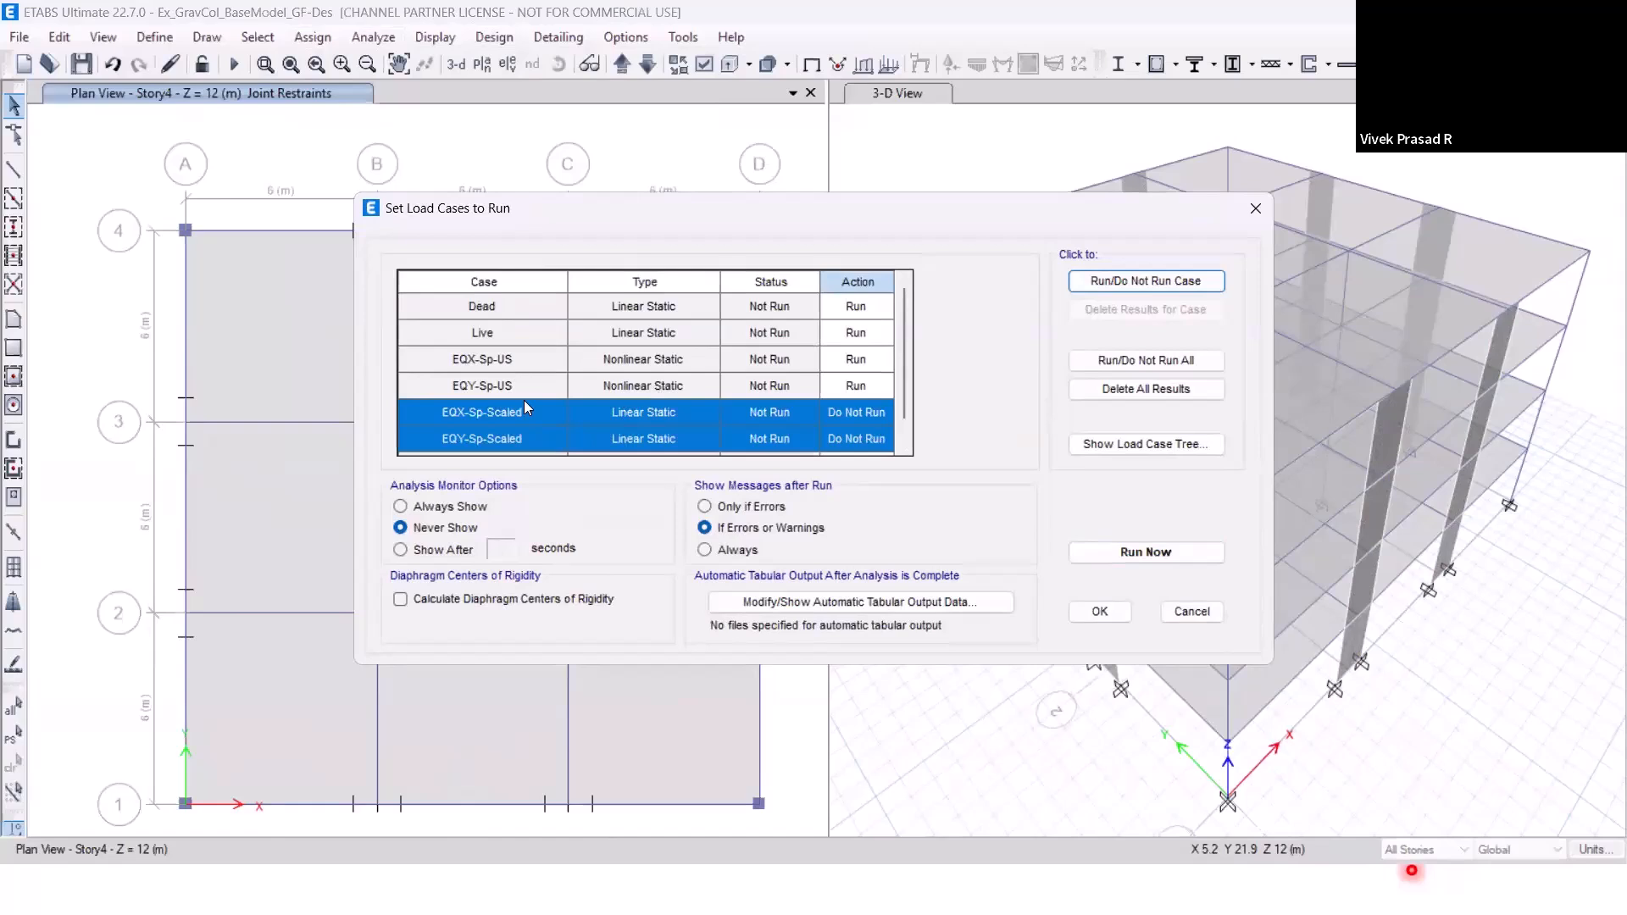
scroll(912, 465, down, 1)
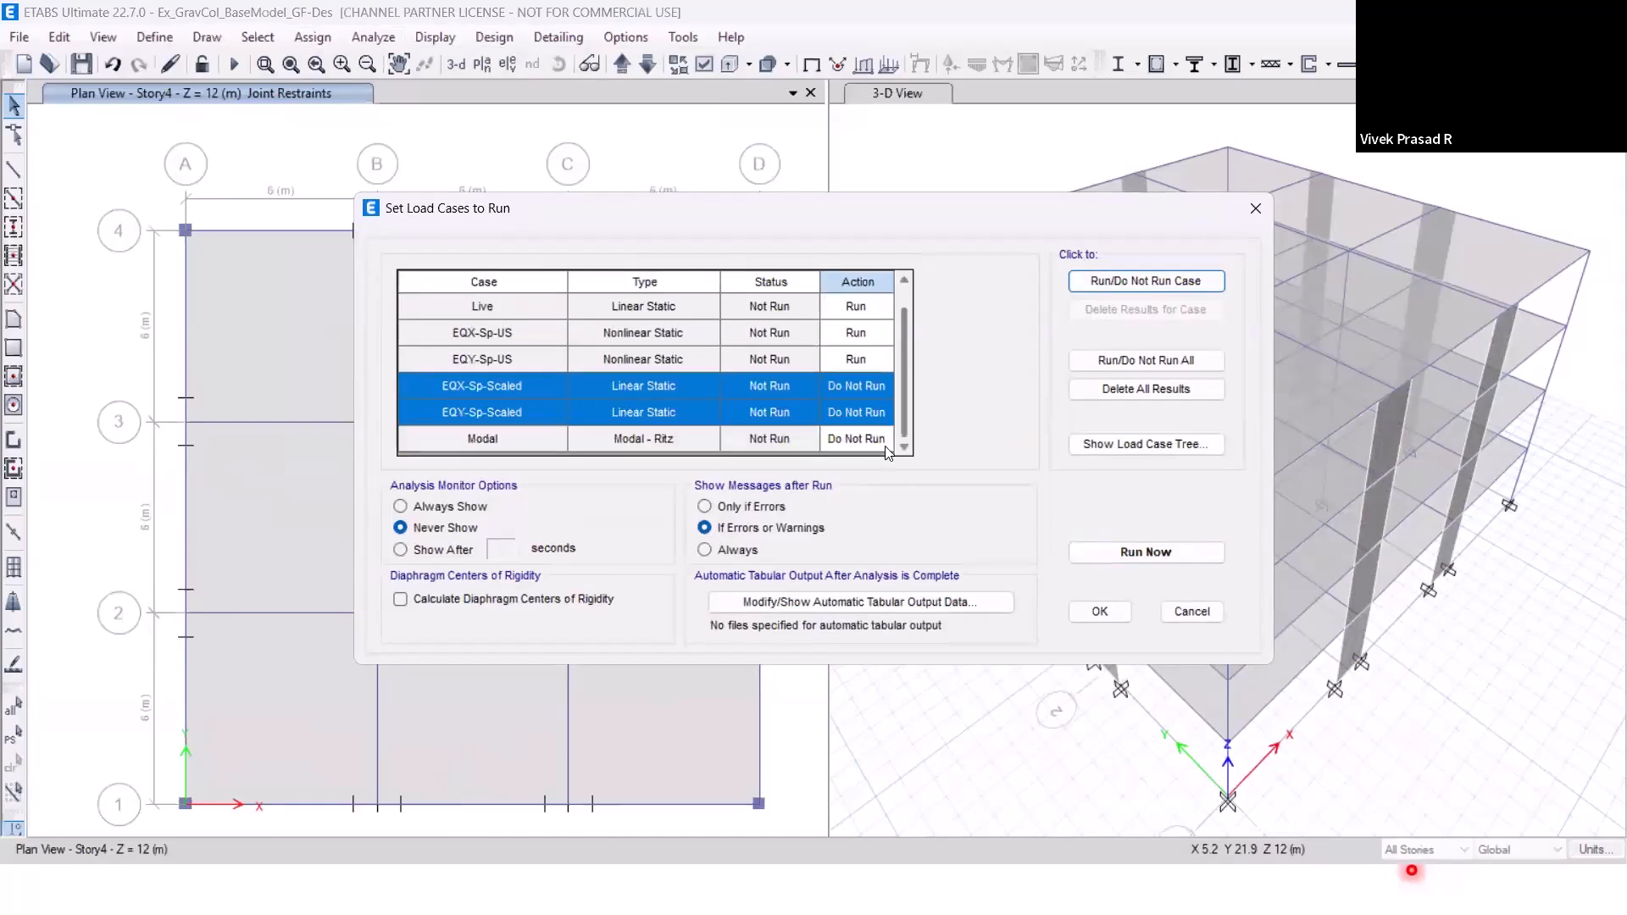
scroll(905, 339, up, 1)
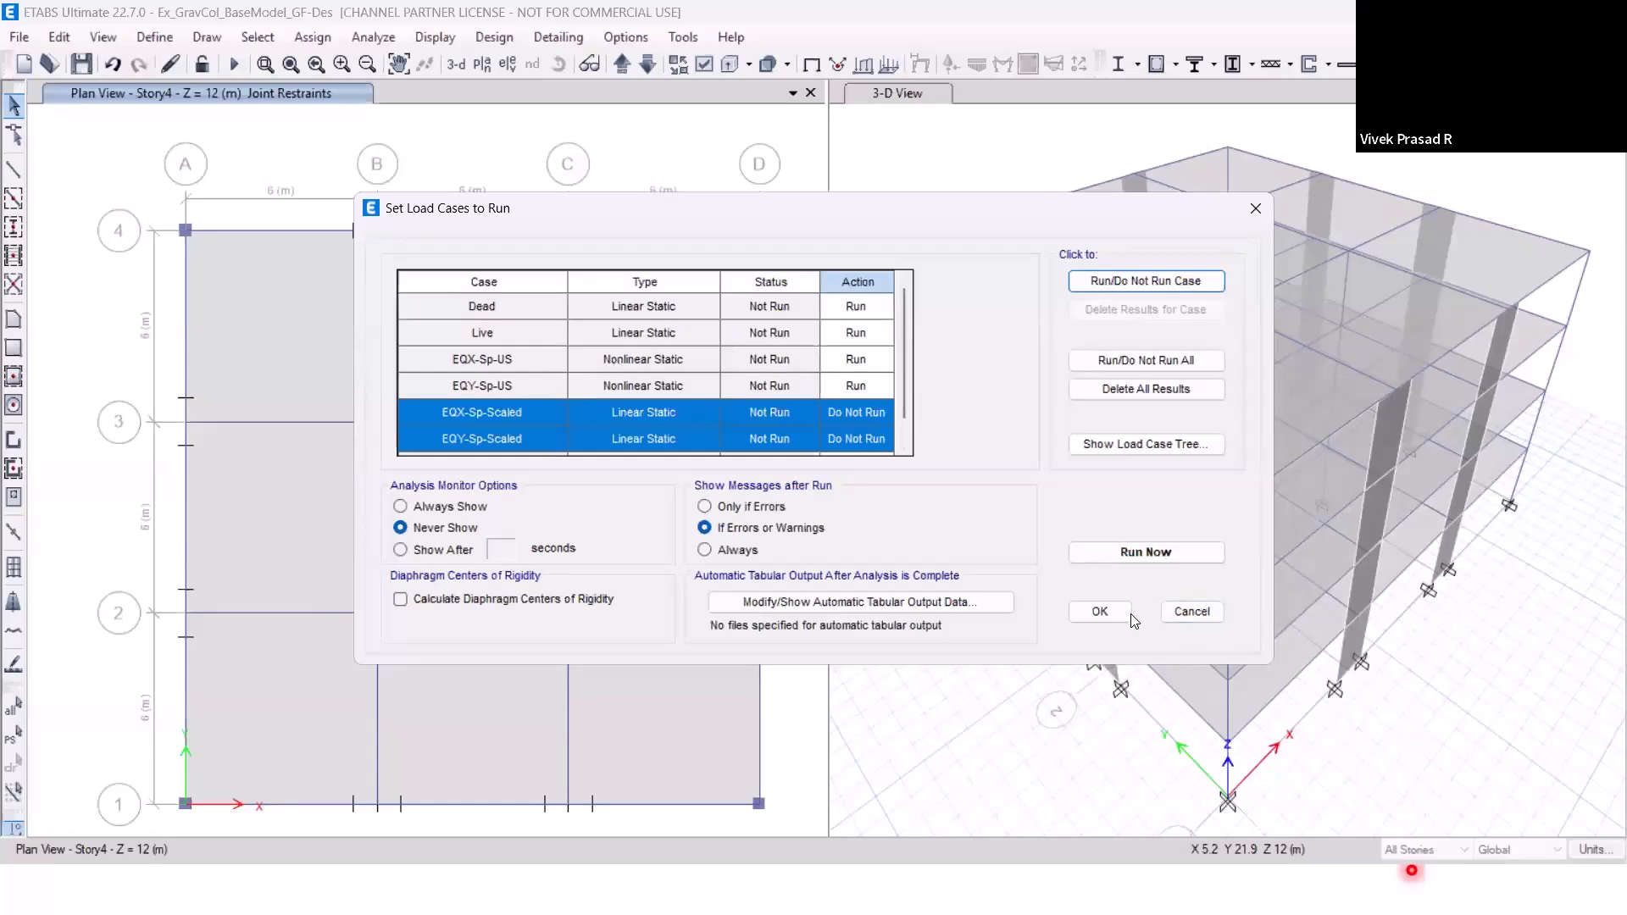
click(1132, 555)
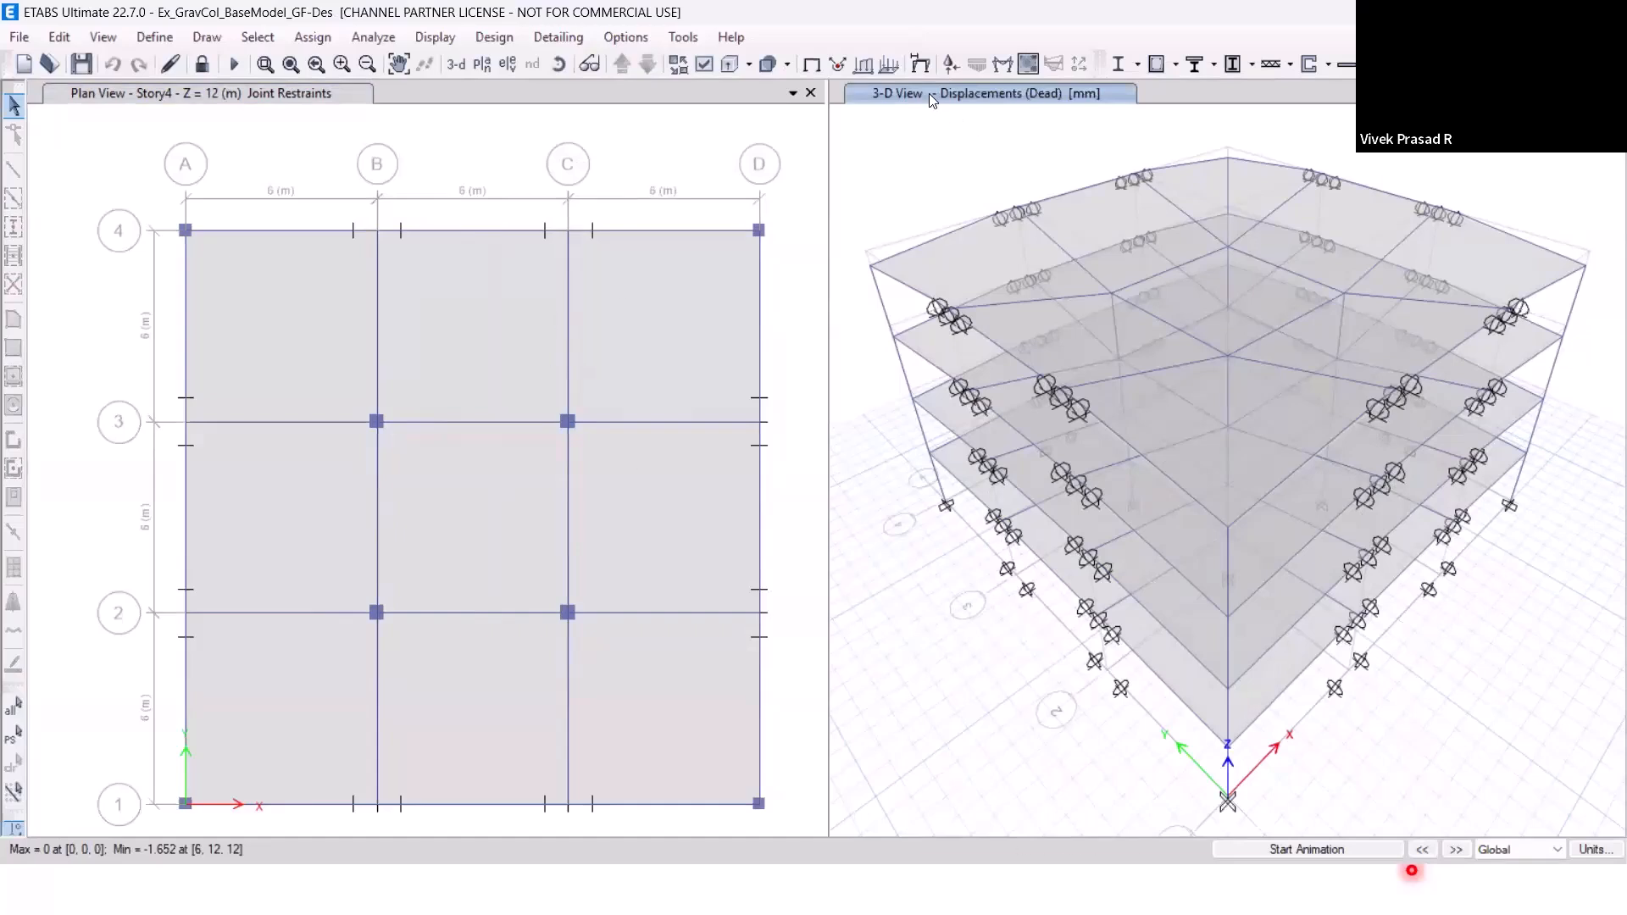
Display the deformed shape for the Live case and the EQX-Sp-US case in the 3D view.
click(1456, 850)
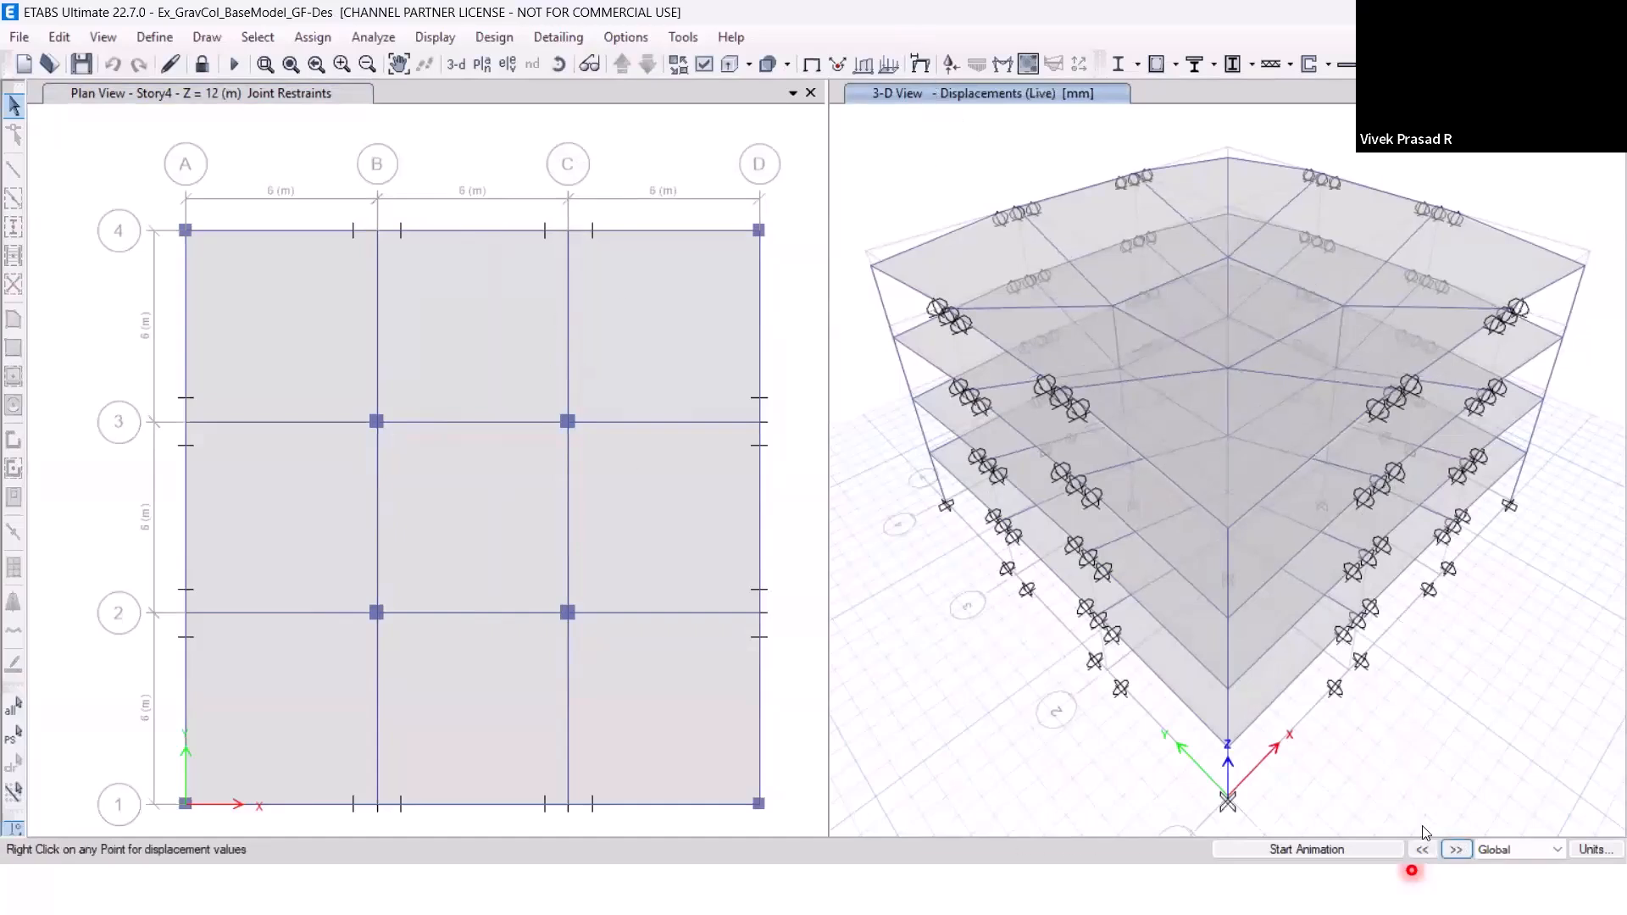
click(1457, 850)
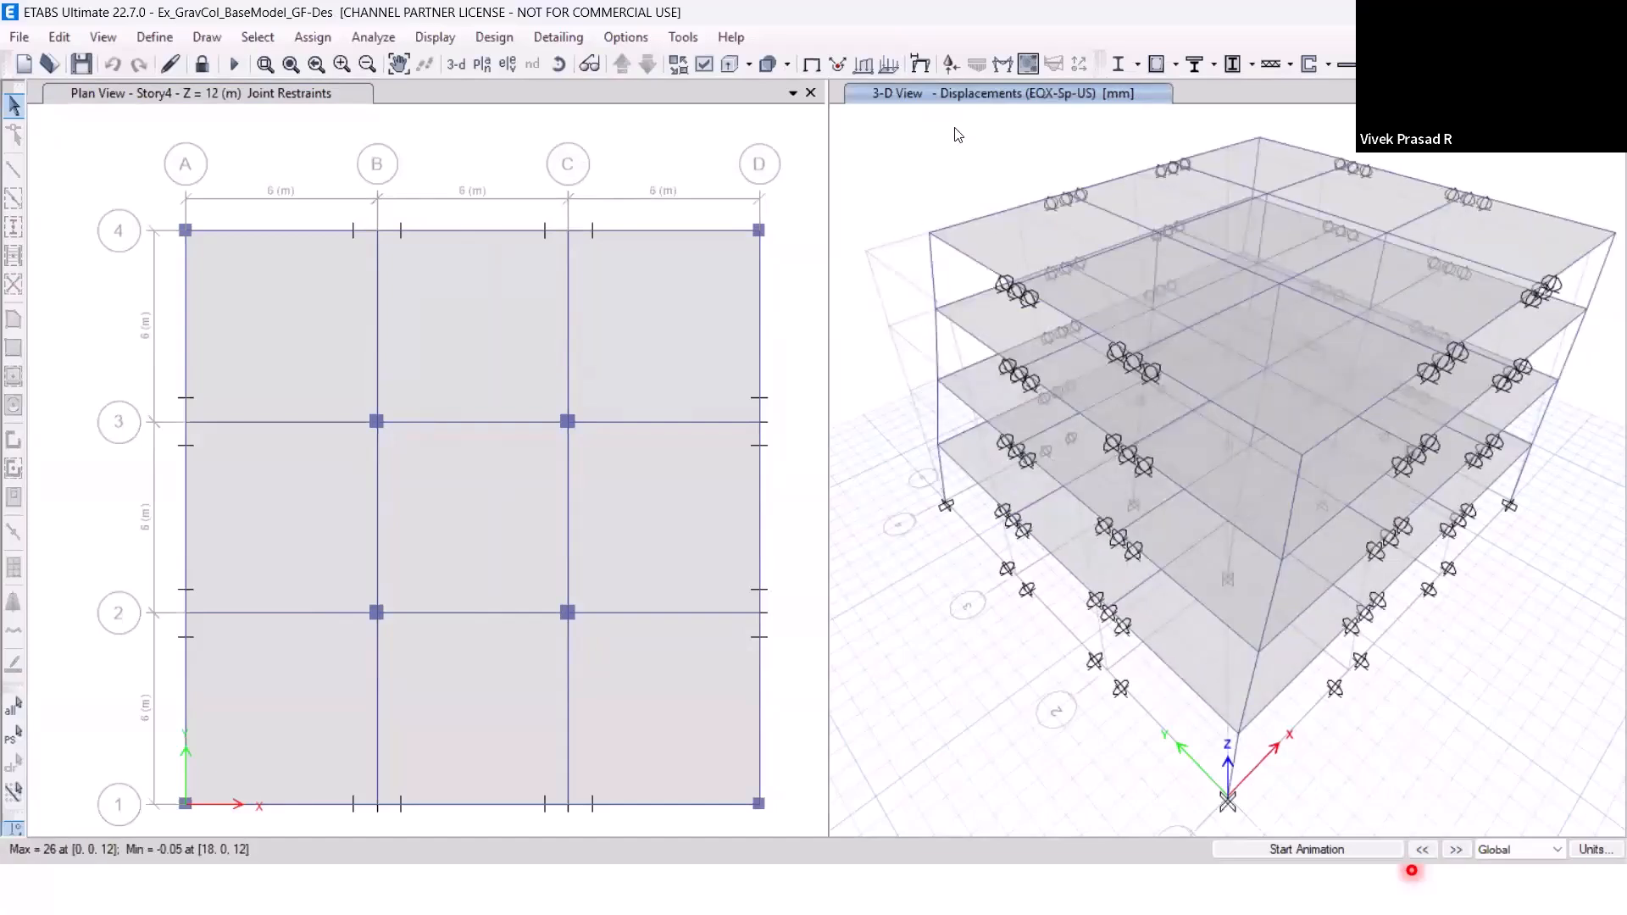
Display the frame Moment 3-3 diagram for the EQX-Sp-US case in the 3D view, filled and with values at controlling stations.
mouse_move(932, 242)
click(455, 46)
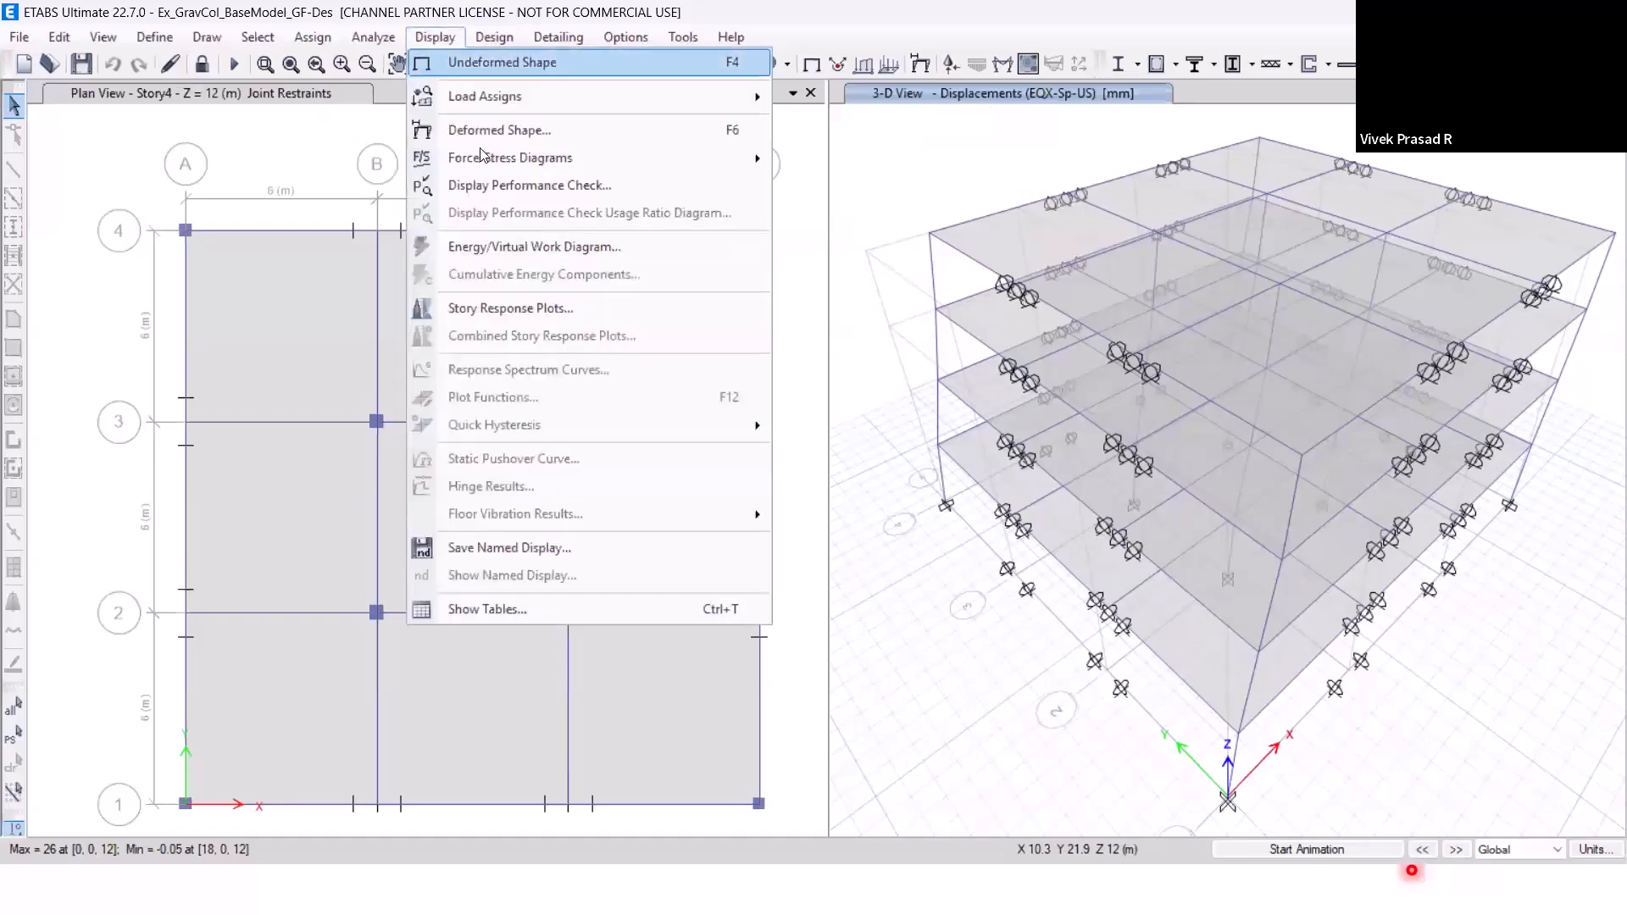
mouse_move(483, 157)
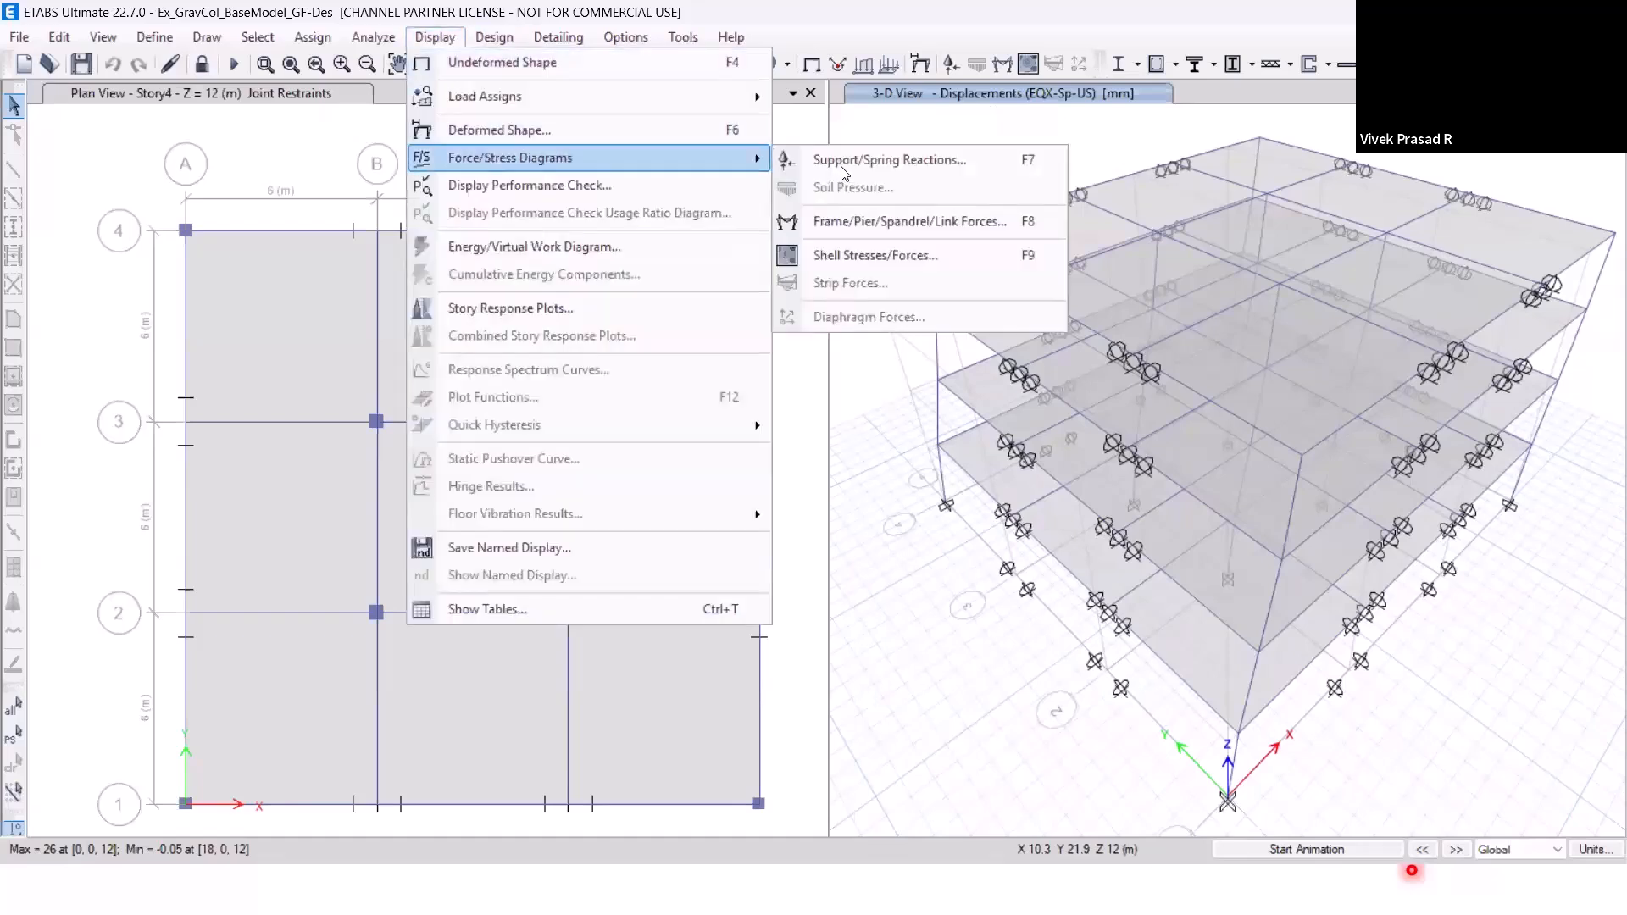
click(855, 224)
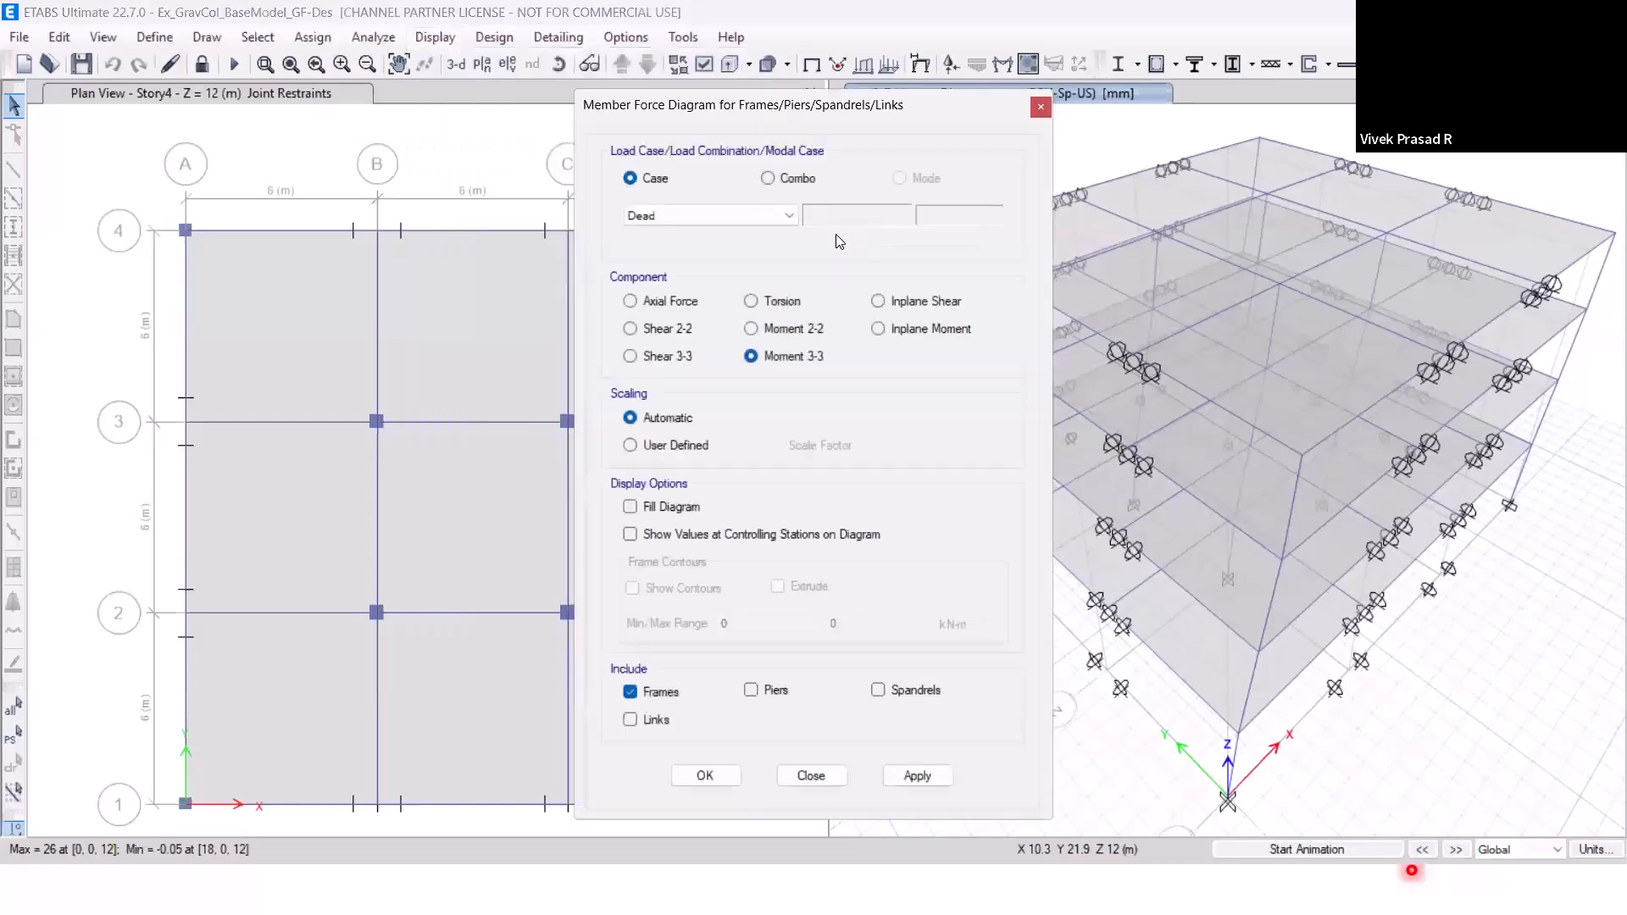
click(647, 217)
click(648, 273)
click(630, 506)
click(630, 534)
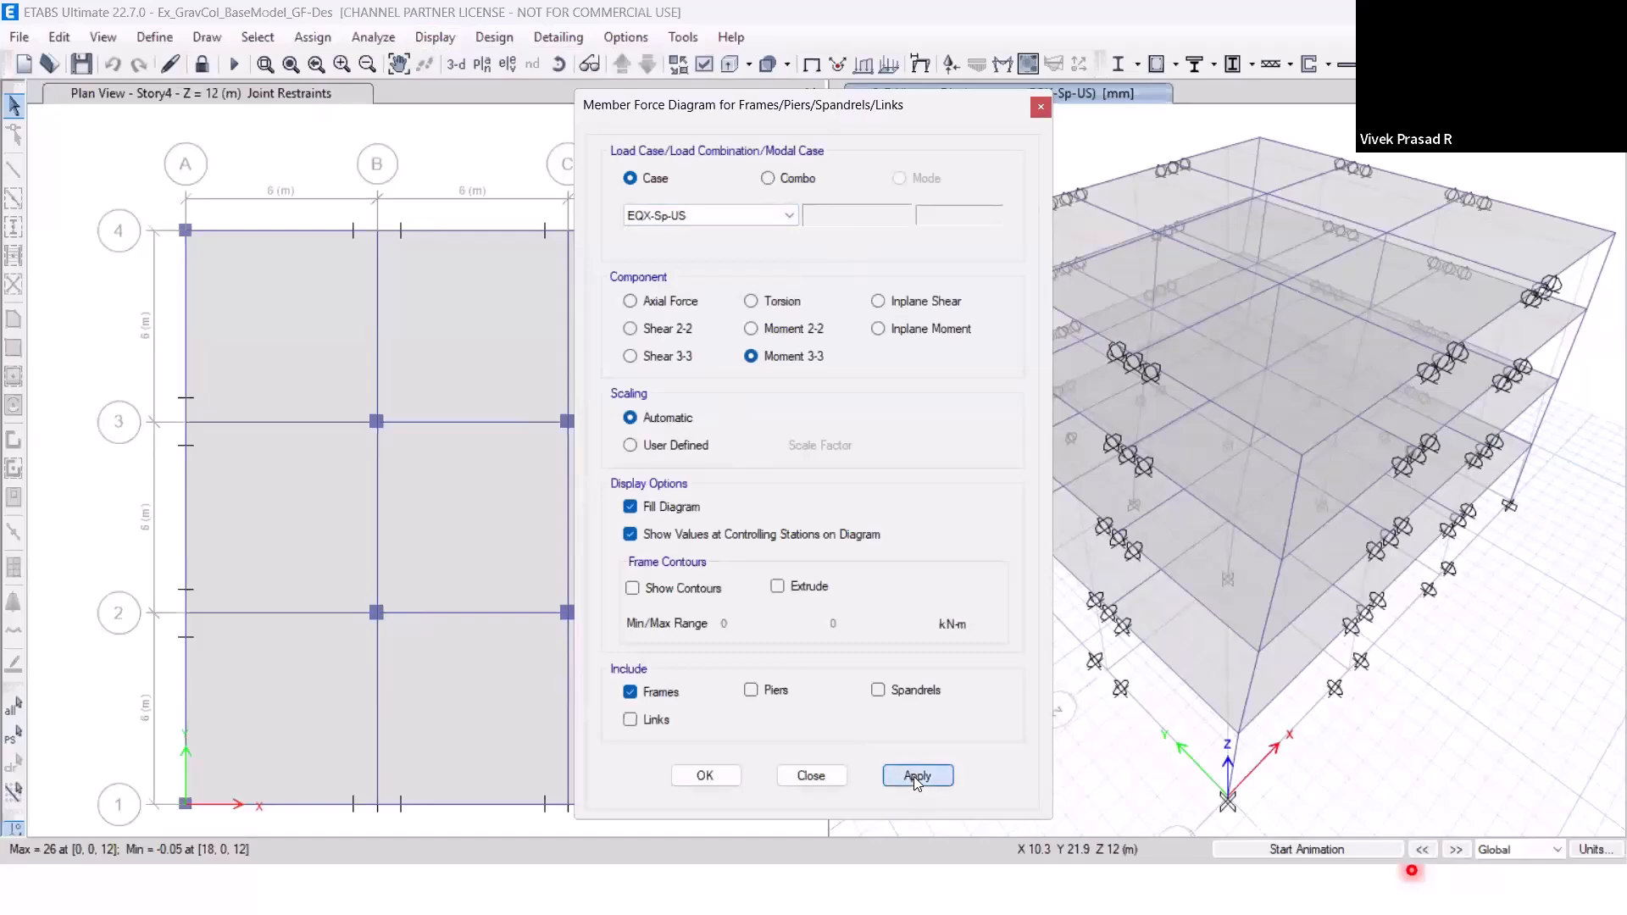
click(913, 777)
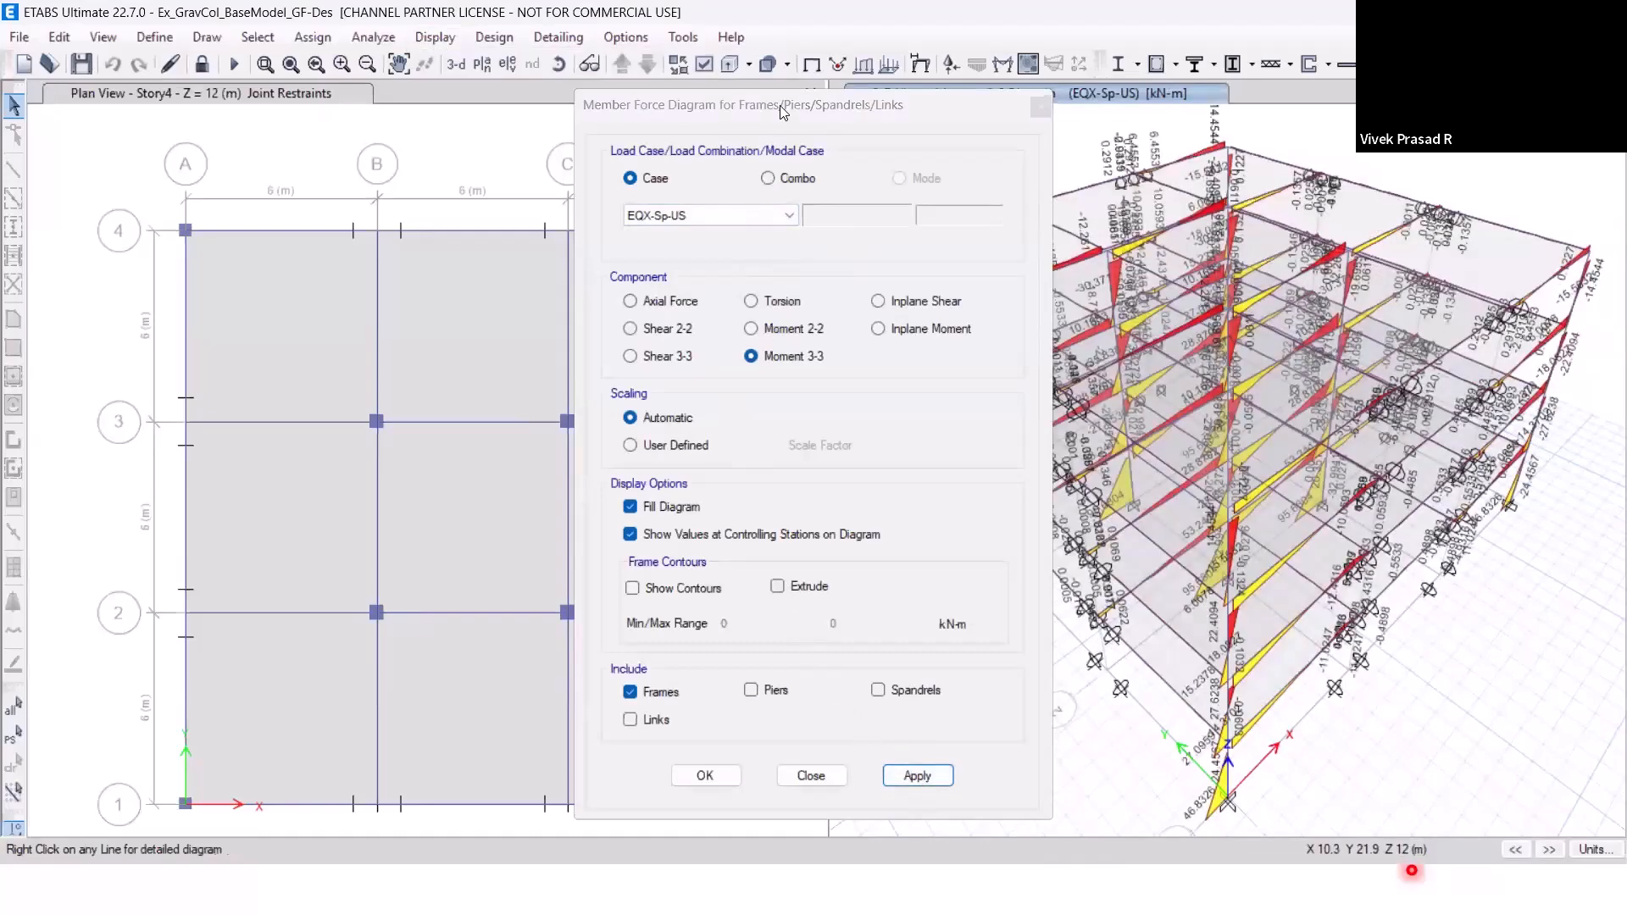
Display the Moment 3-3 diagram for the UDConS3 combination, then return the 3D view to the undeformed shape.
drag(779, 105, 551, 114)
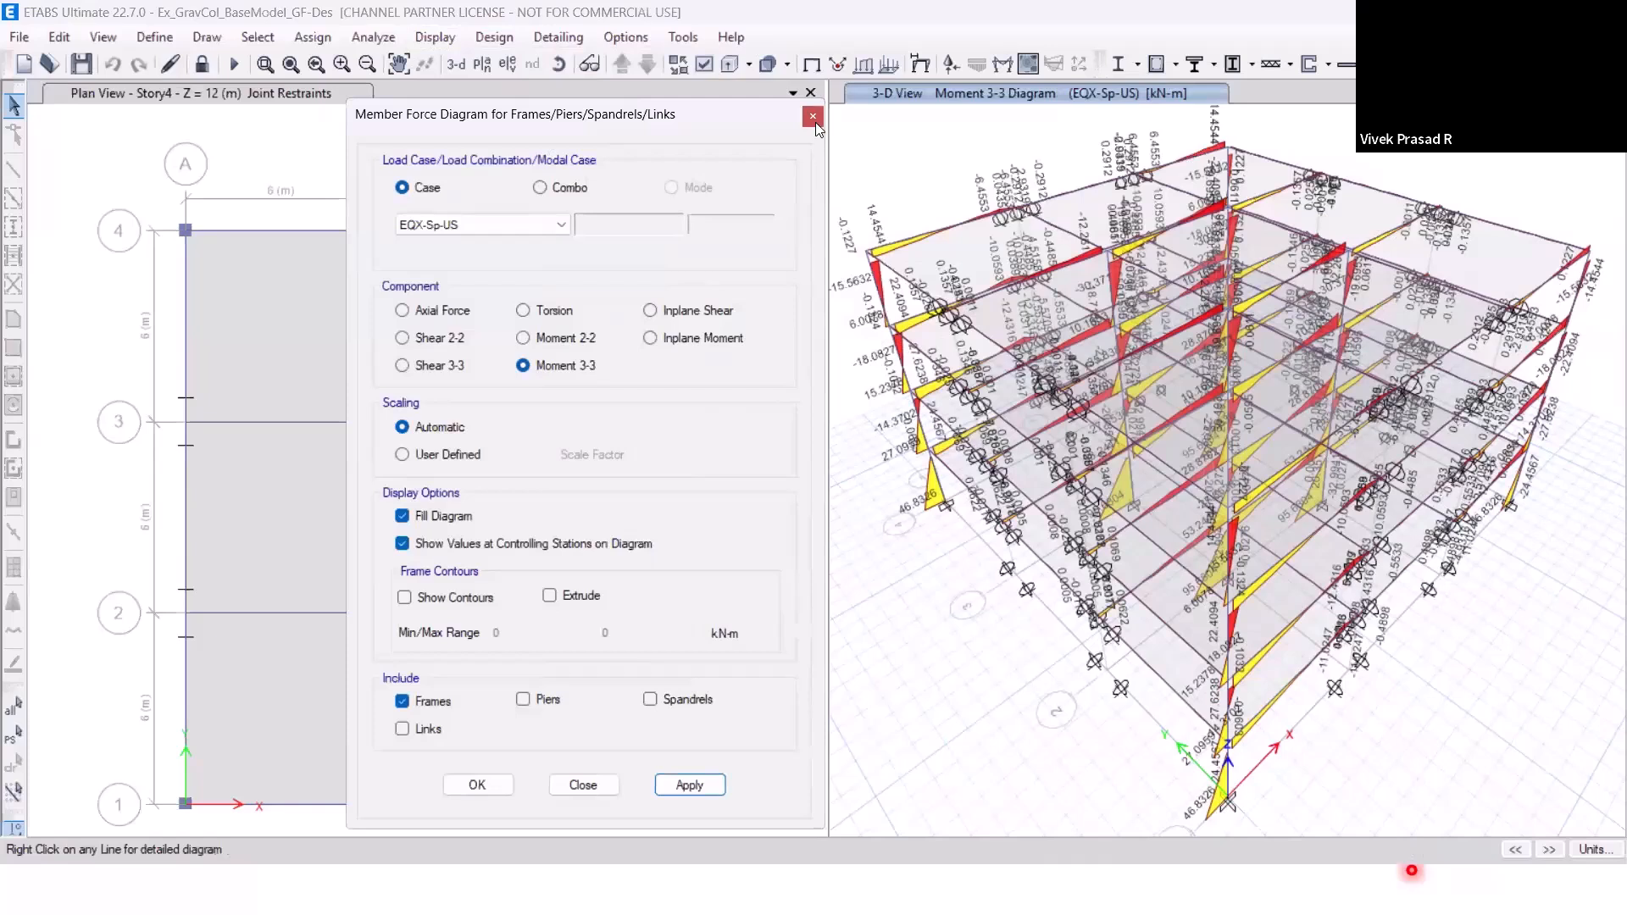
click(559, 197)
click(561, 224)
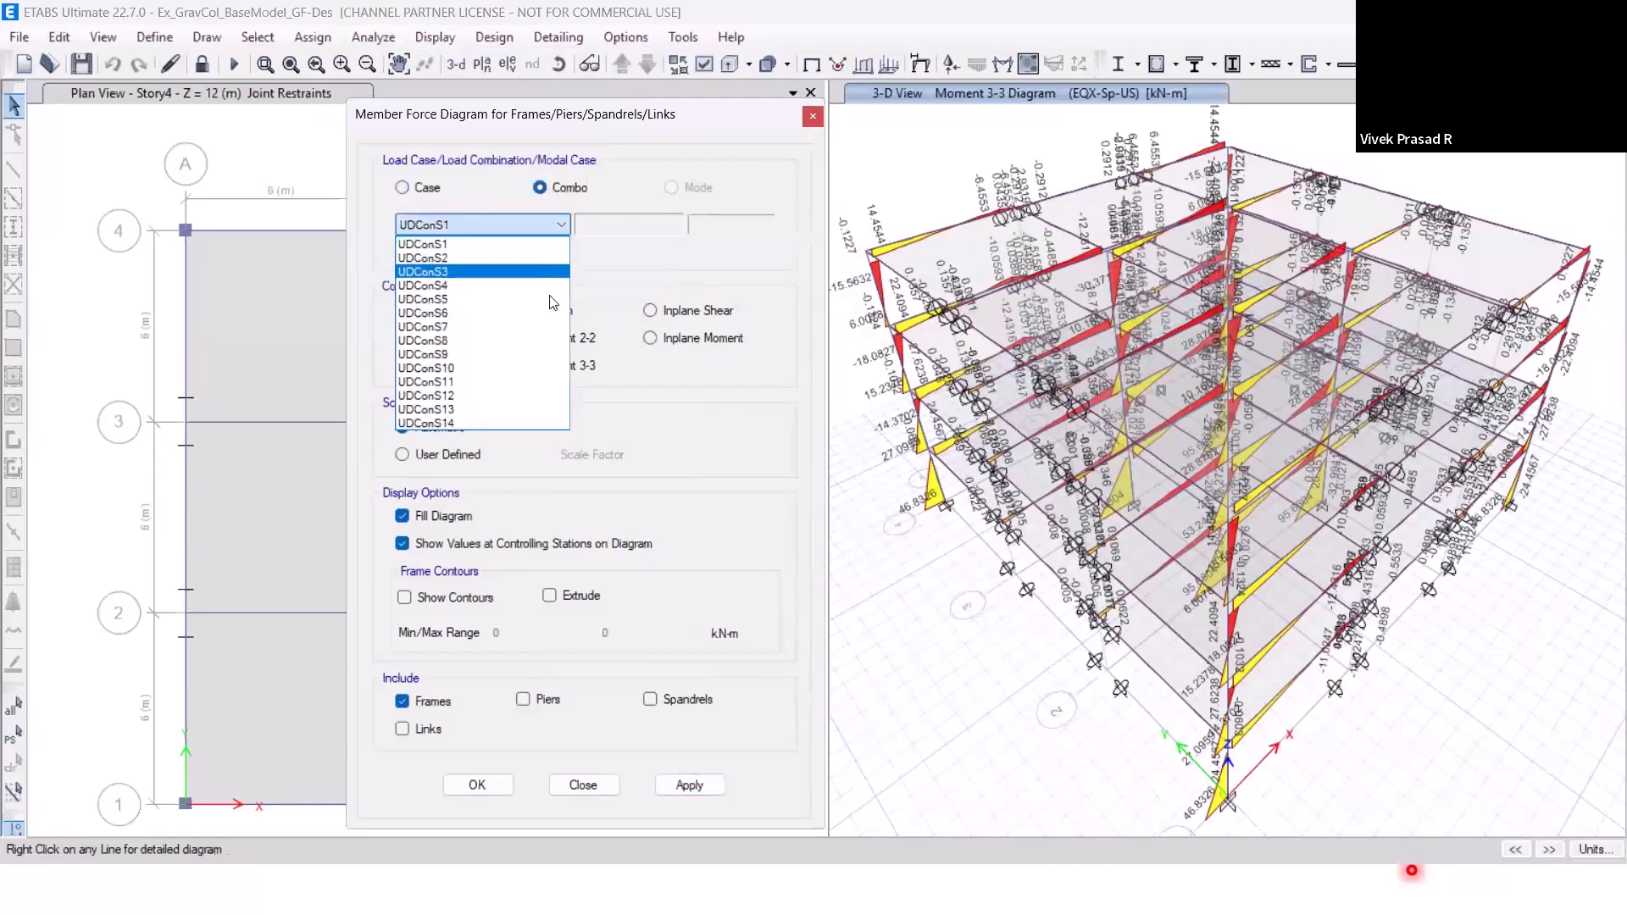
click(508, 271)
click(689, 784)
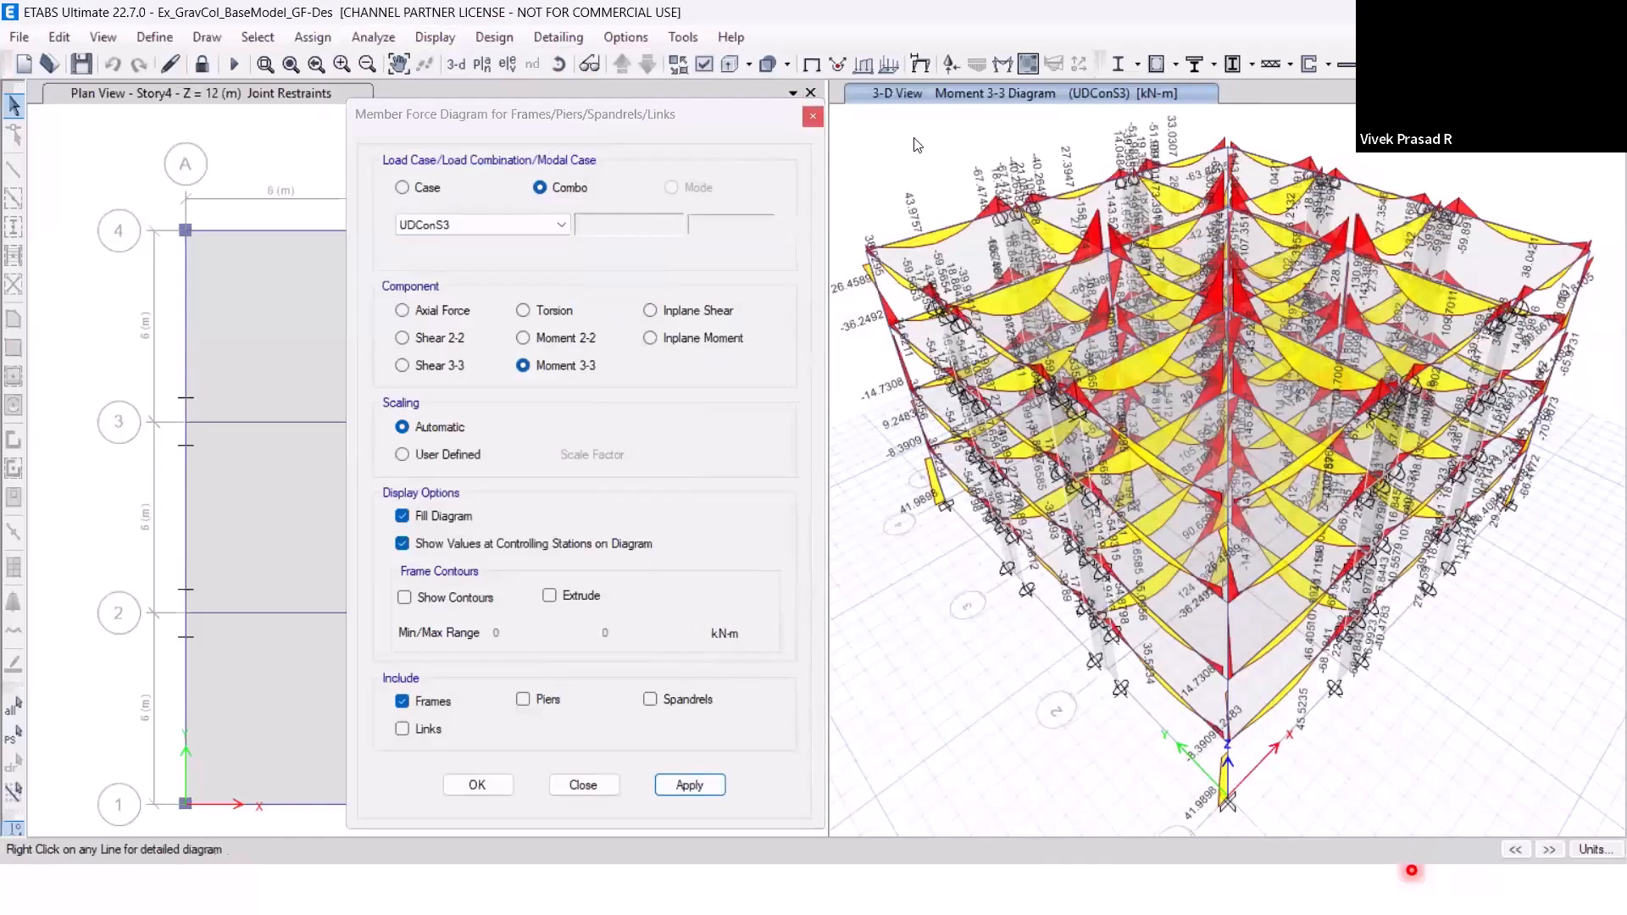
click(813, 68)
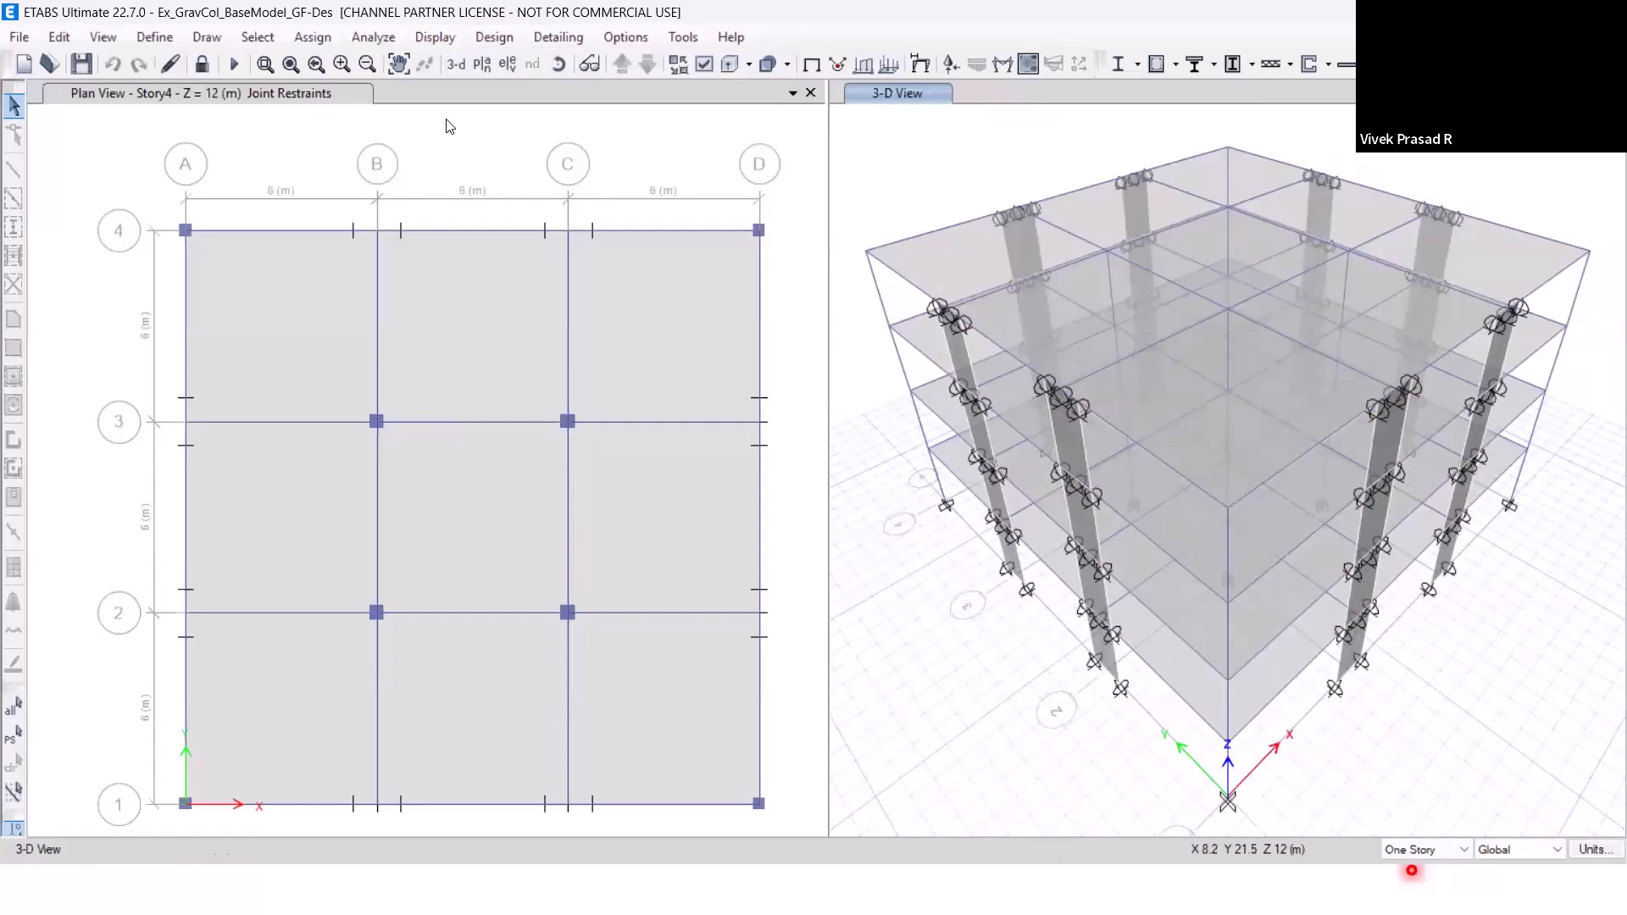
Accept design combinations UDConS1 to UDConS14 for concrete frame design and run the design check.
click(490, 42)
mouse_move(559, 92)
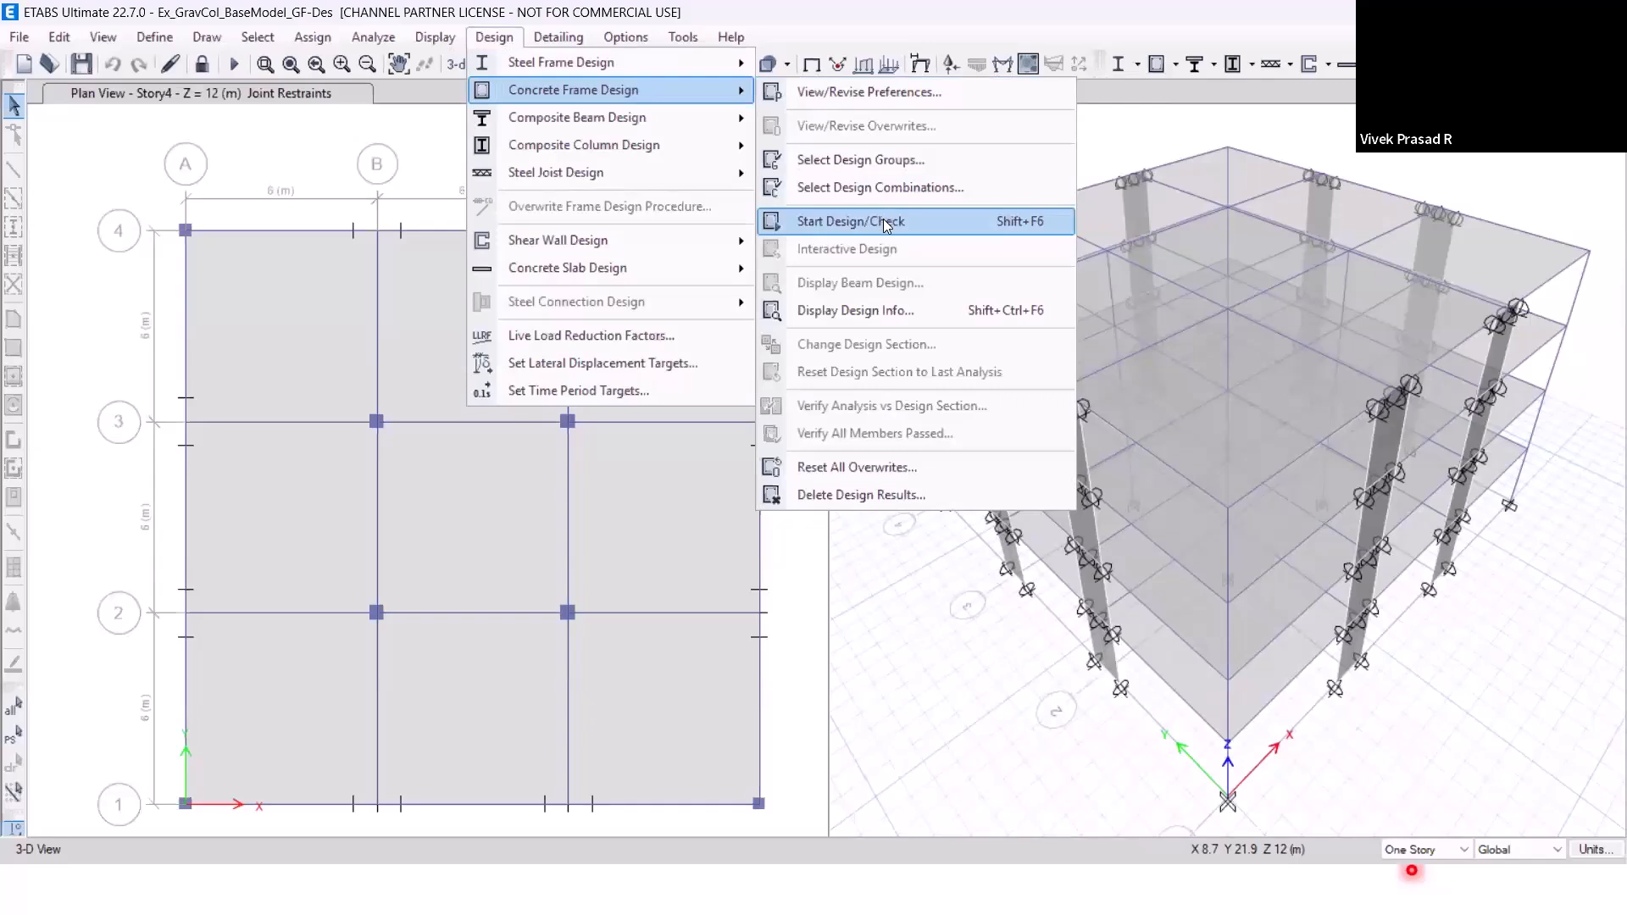
click(881, 188)
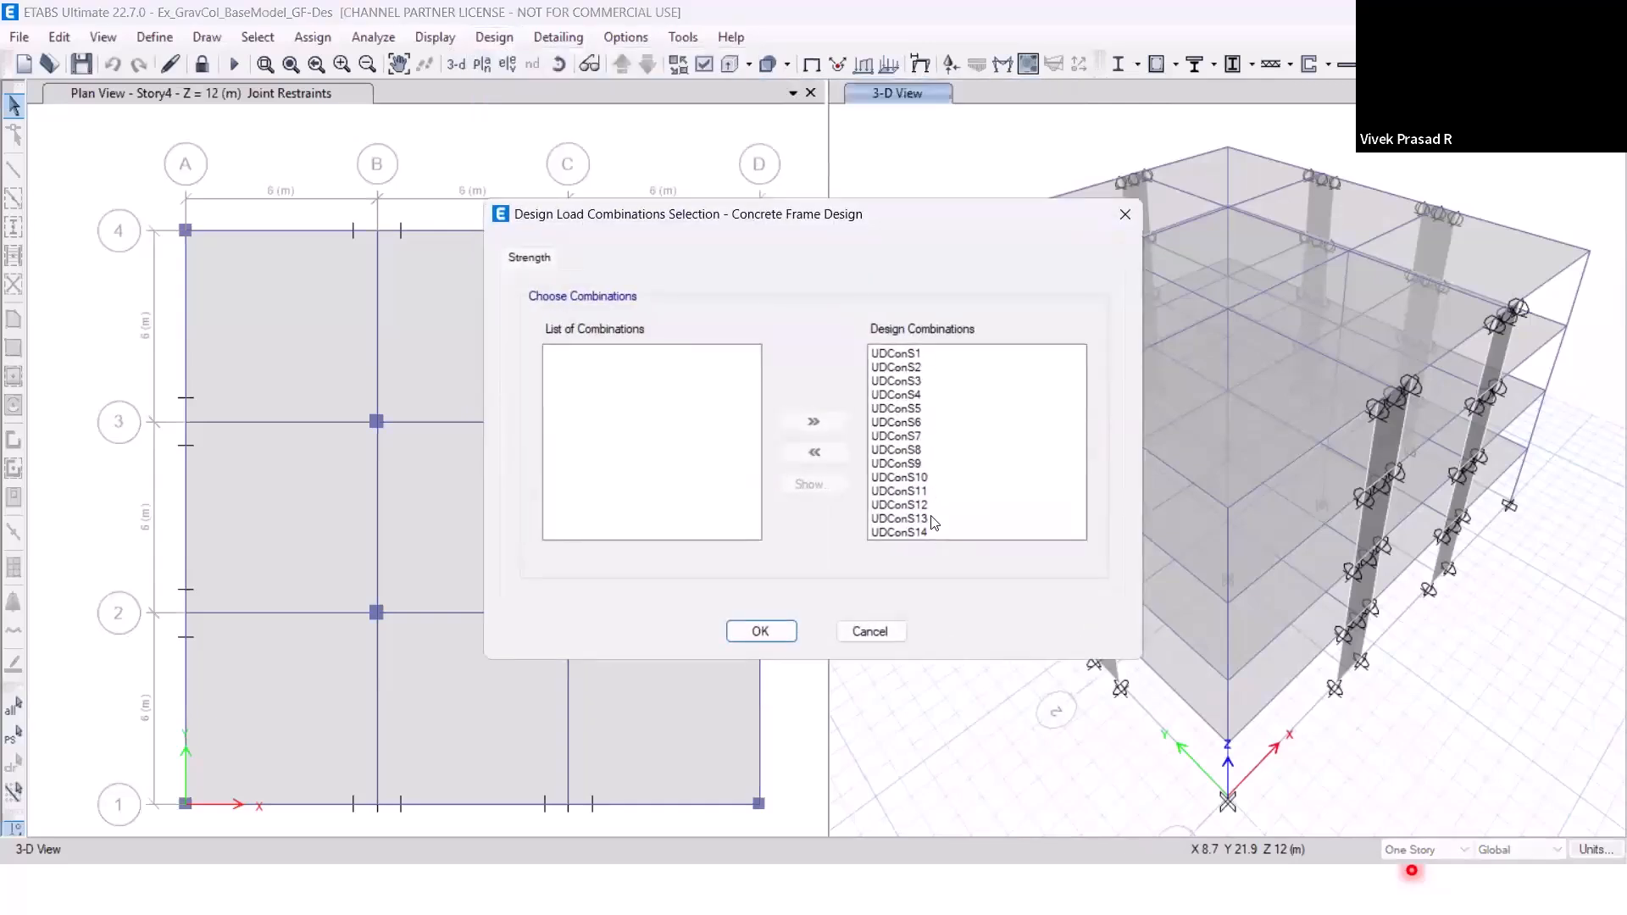
click(784, 631)
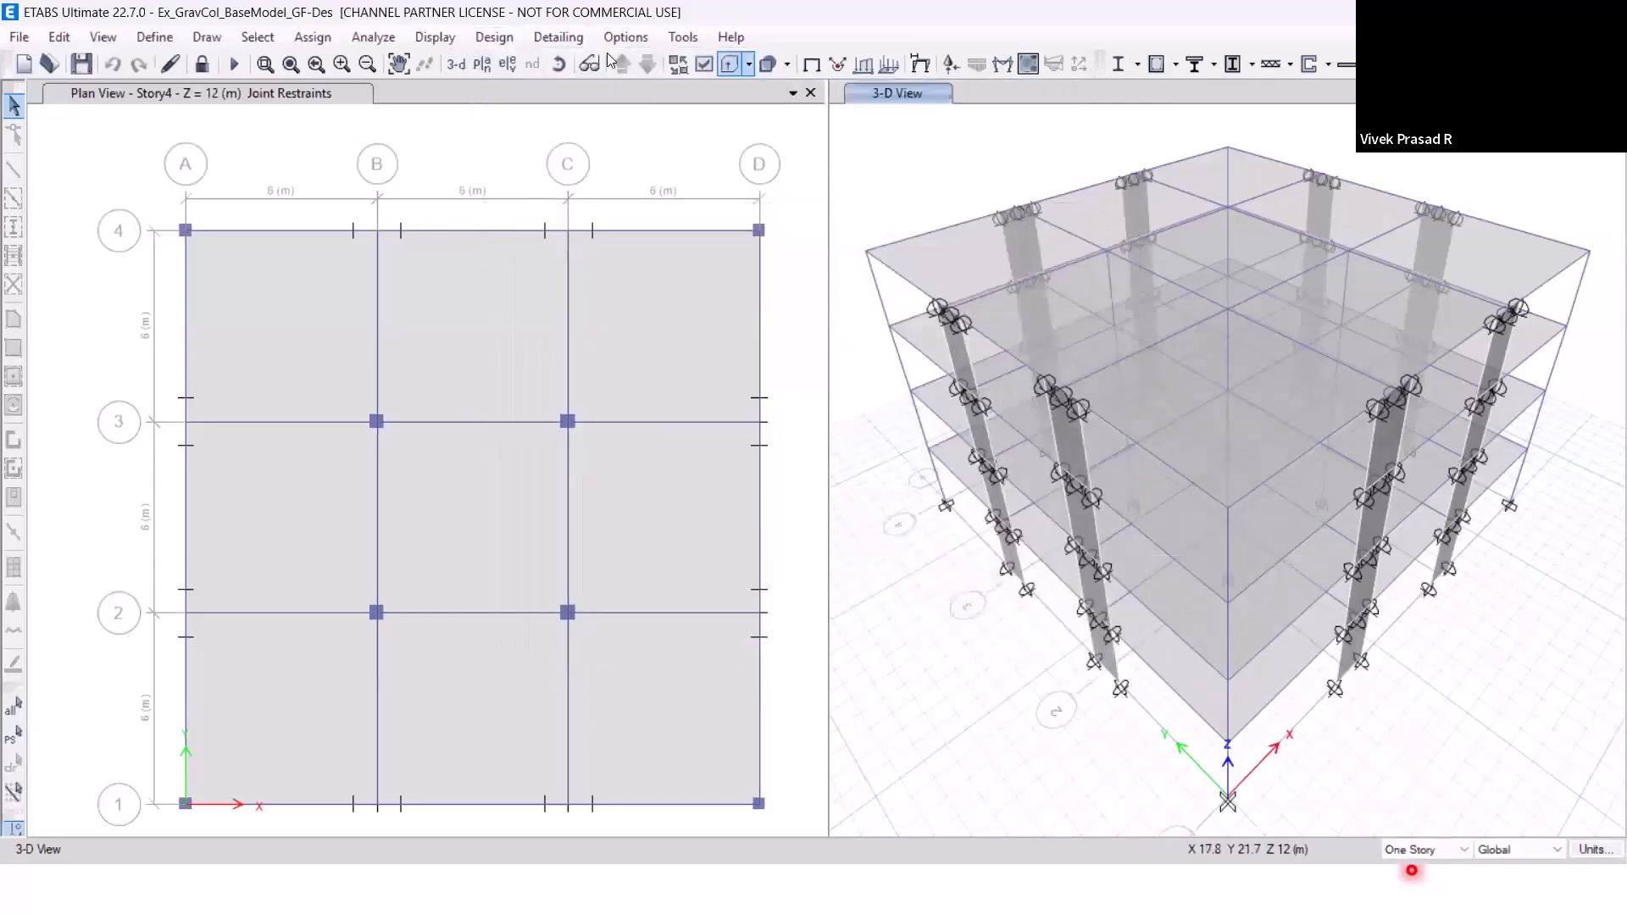
click(500, 39)
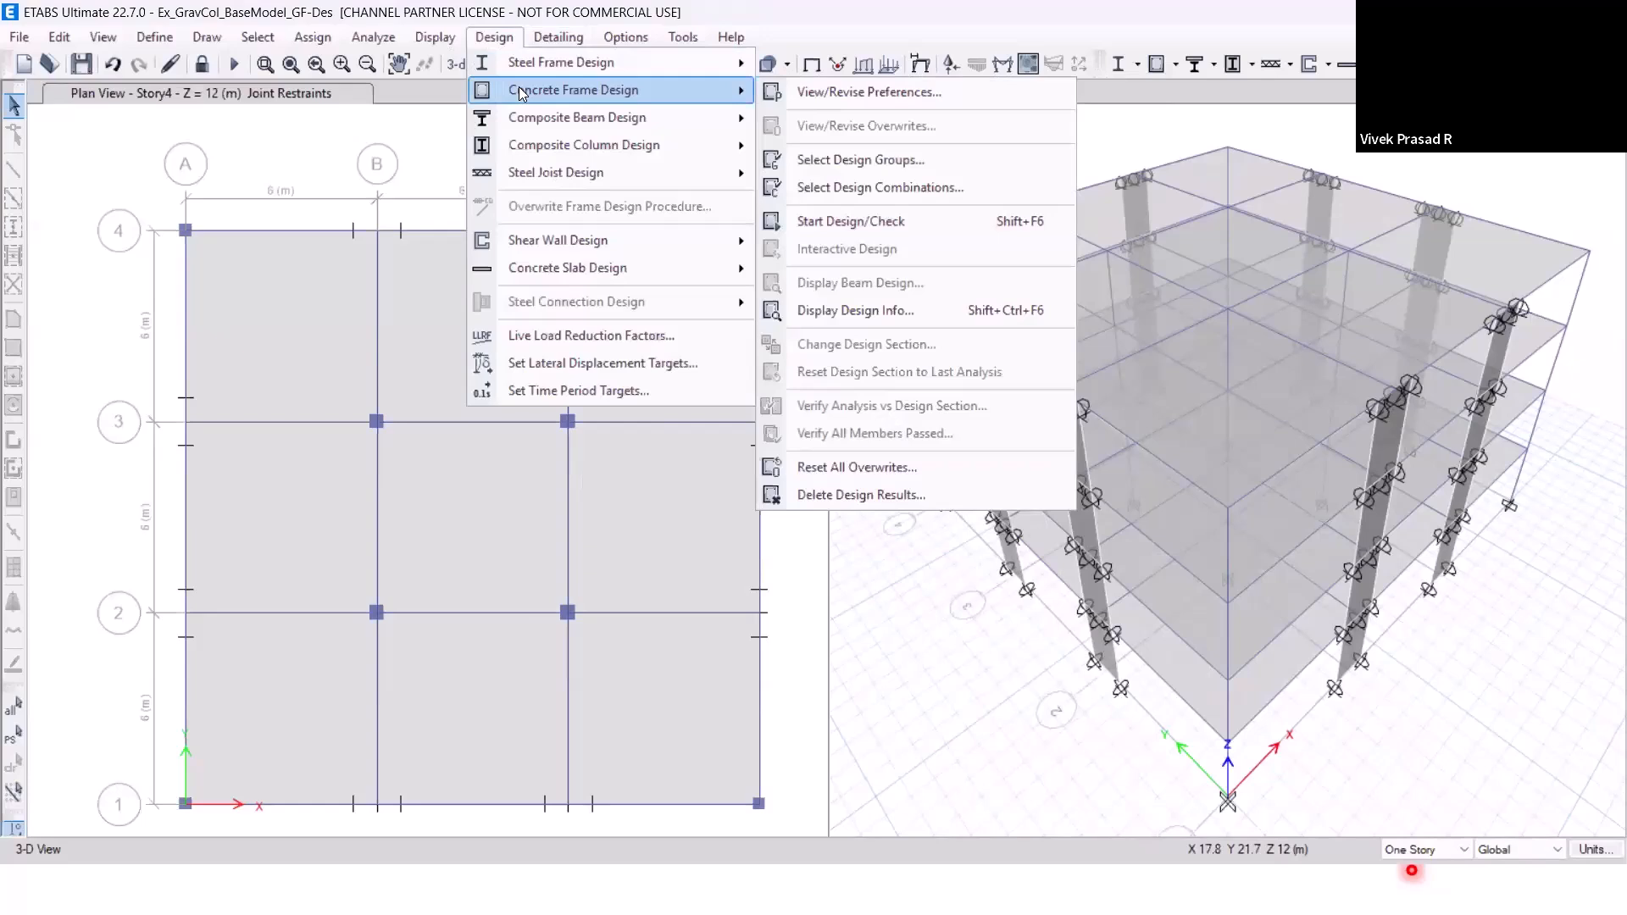
click(825, 224)
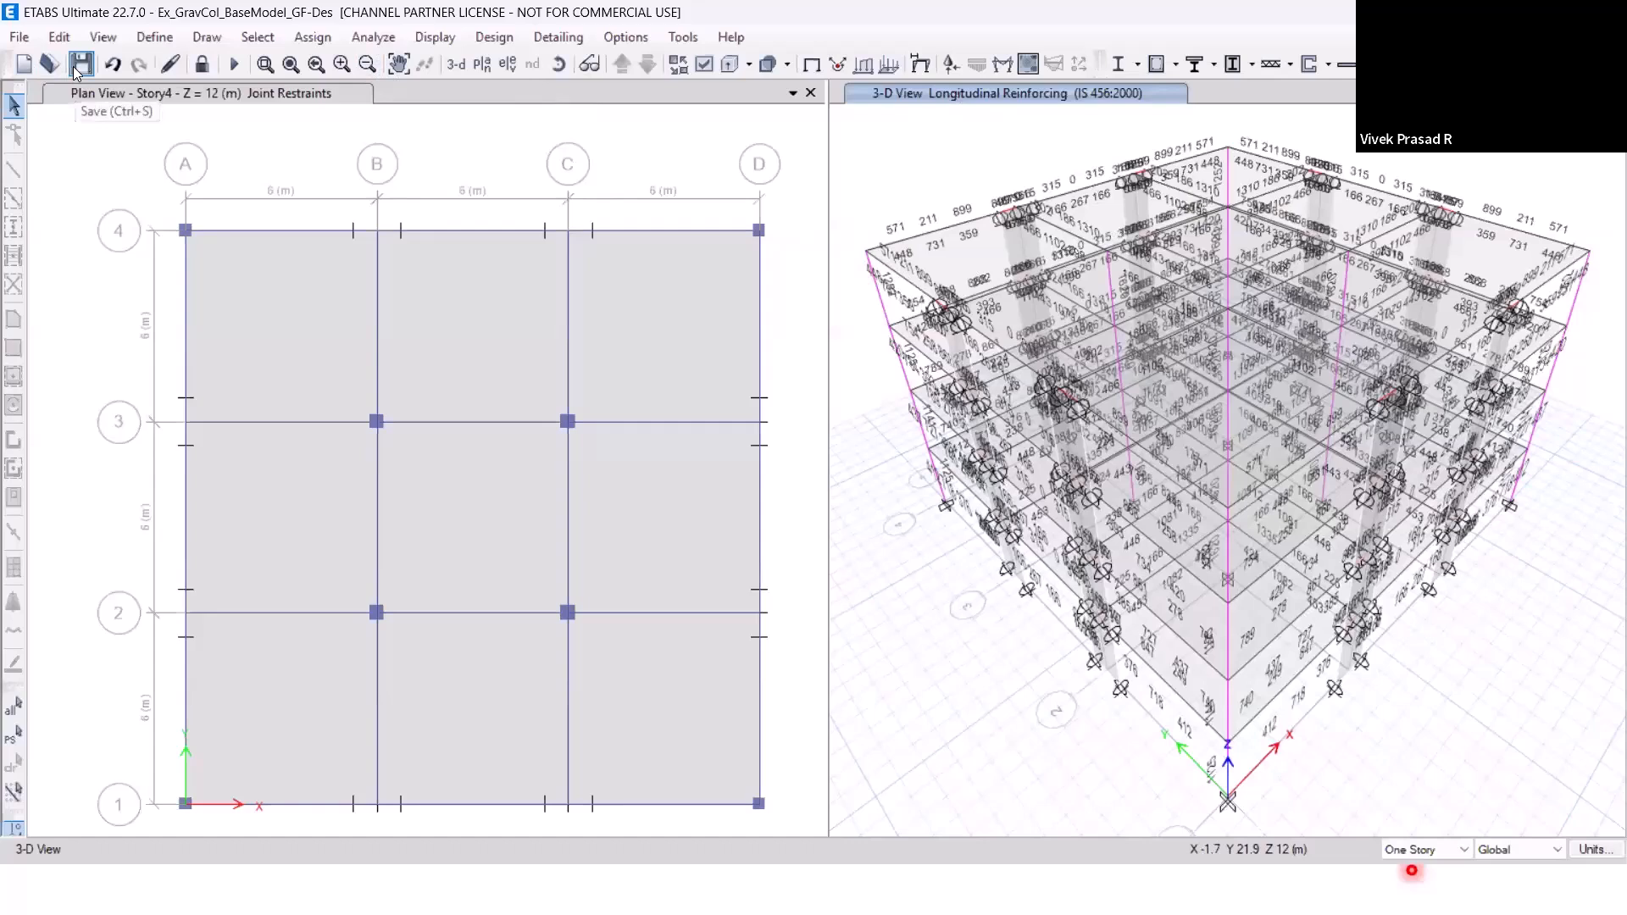
Save a copy of the model in the Models2 folder as Ex_GravCol_BaseModel_GF-Des-Hinges.
click(19, 38)
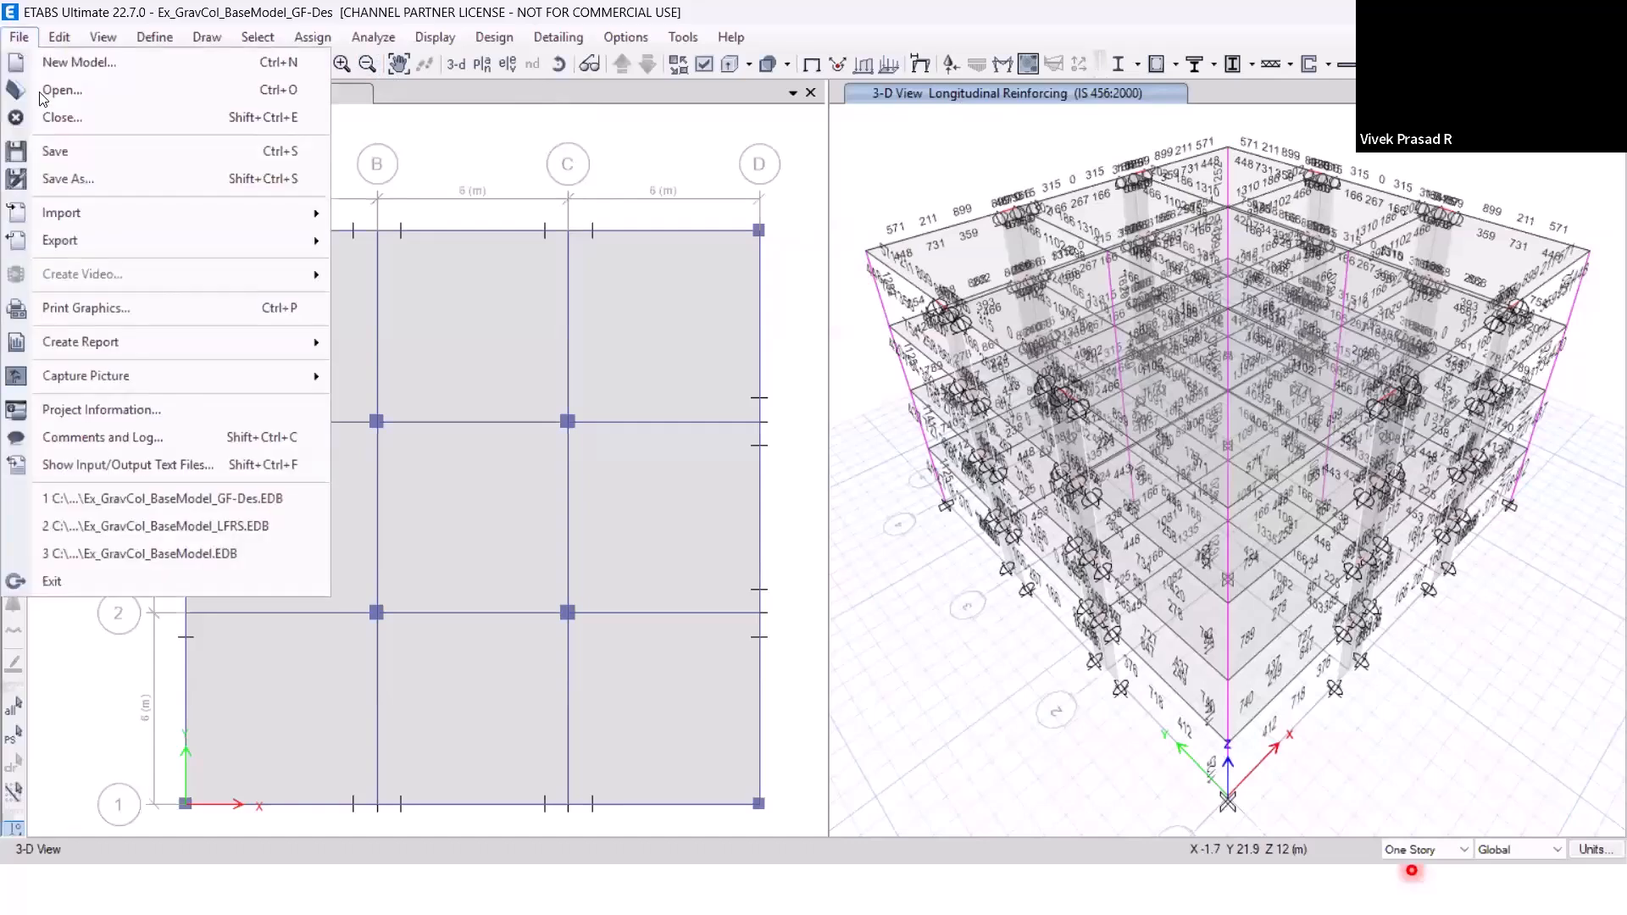
click(72, 182)
click(588, 382)
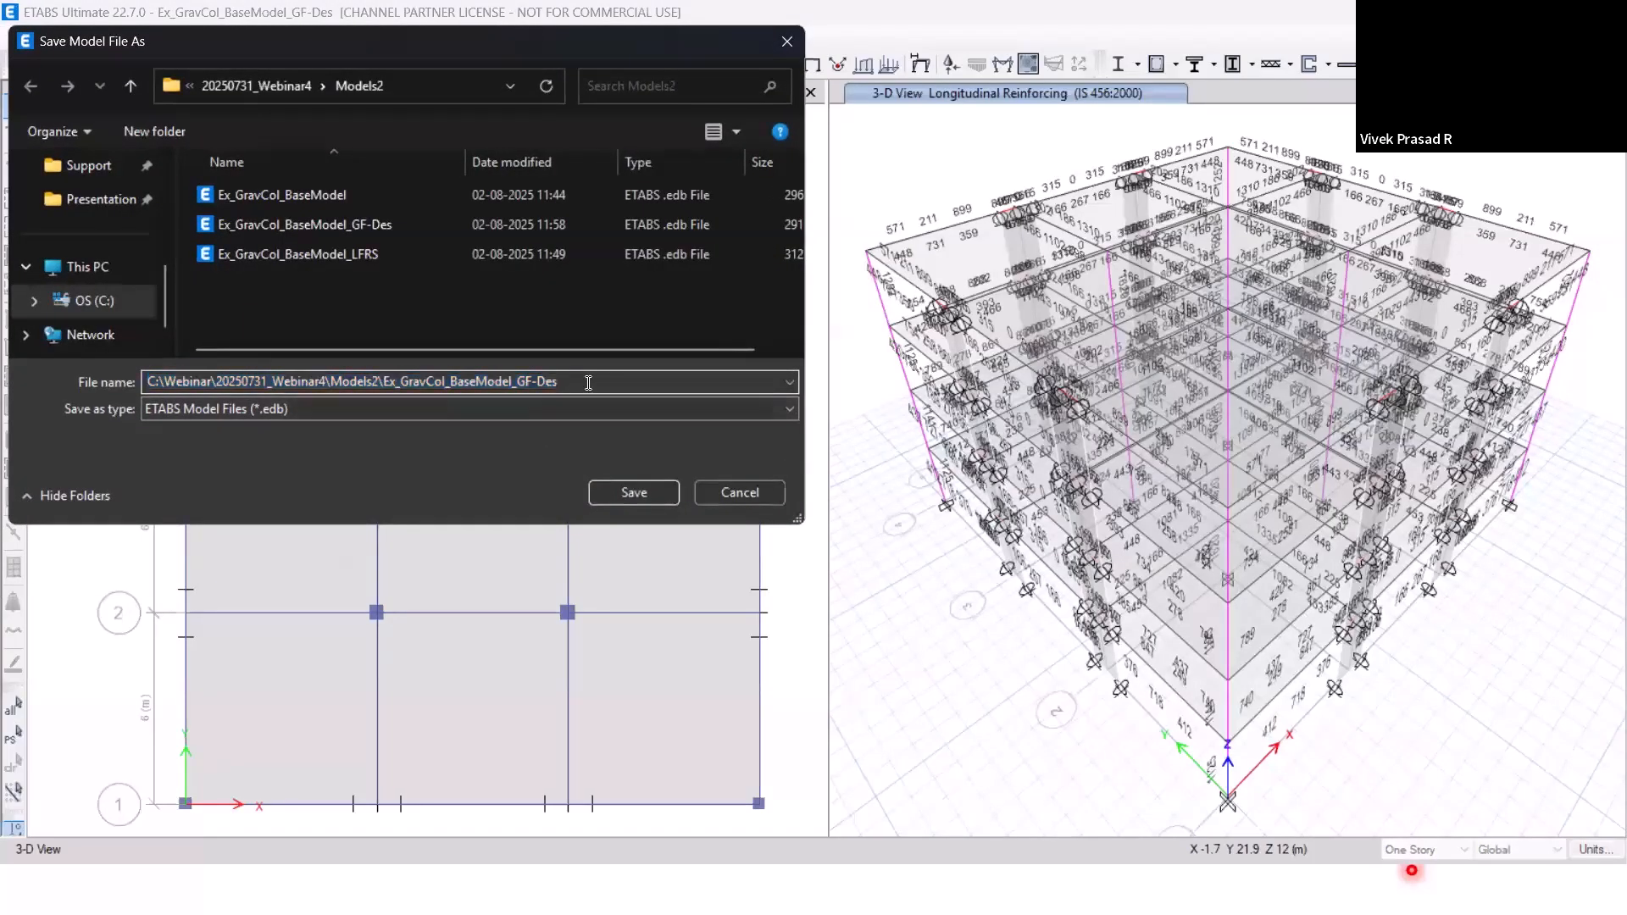
text(-Hinges)
click(635, 491)
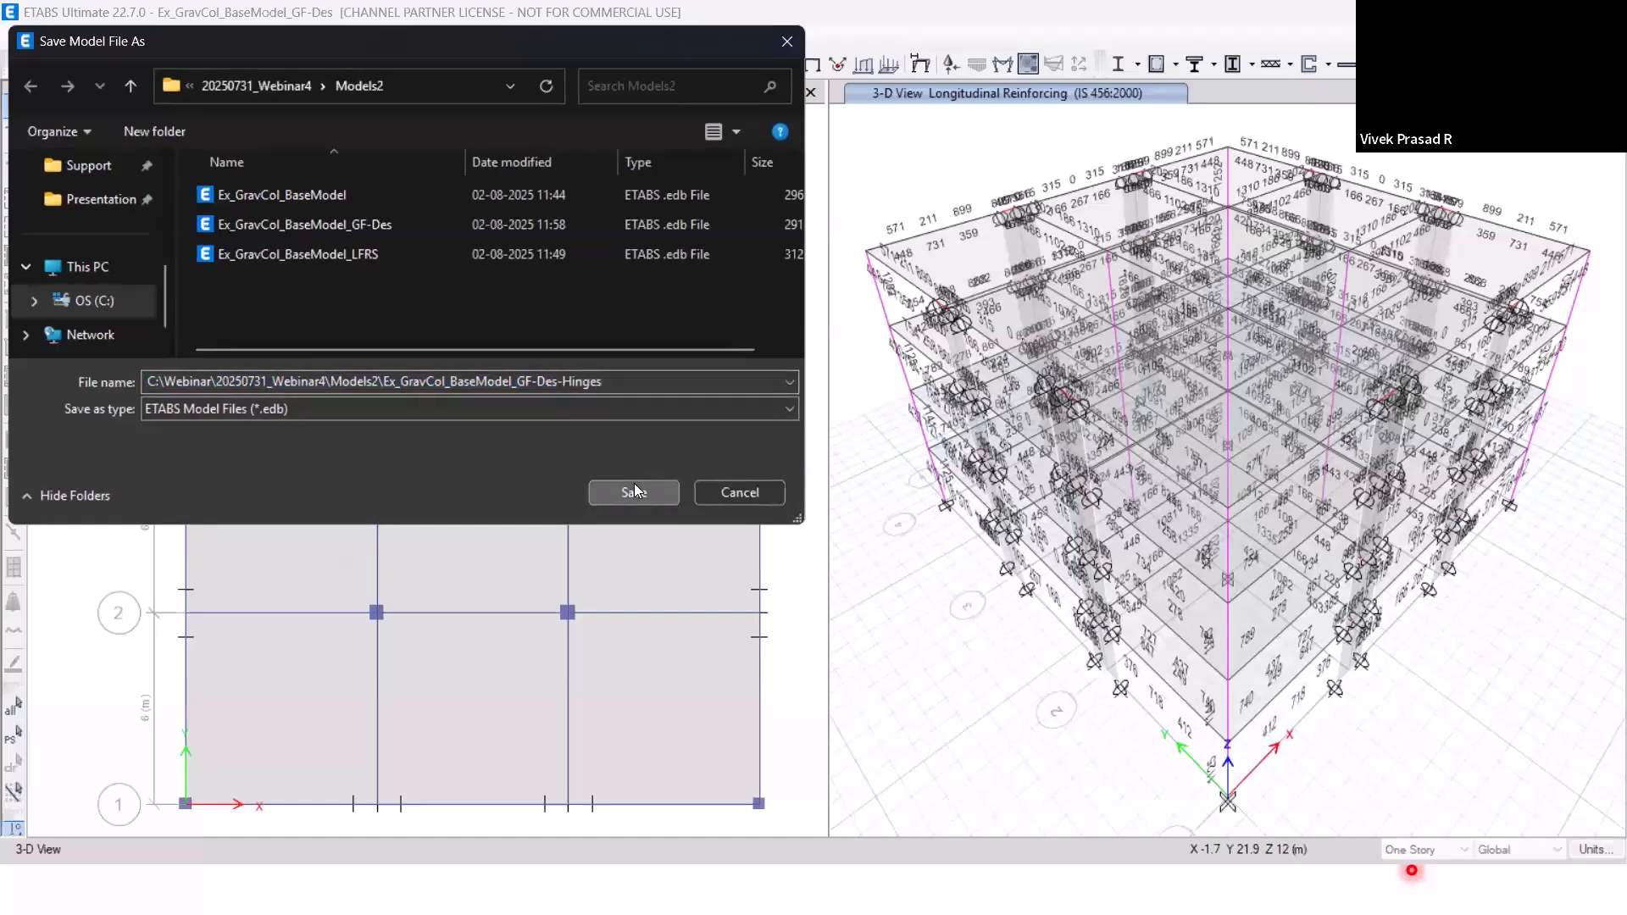
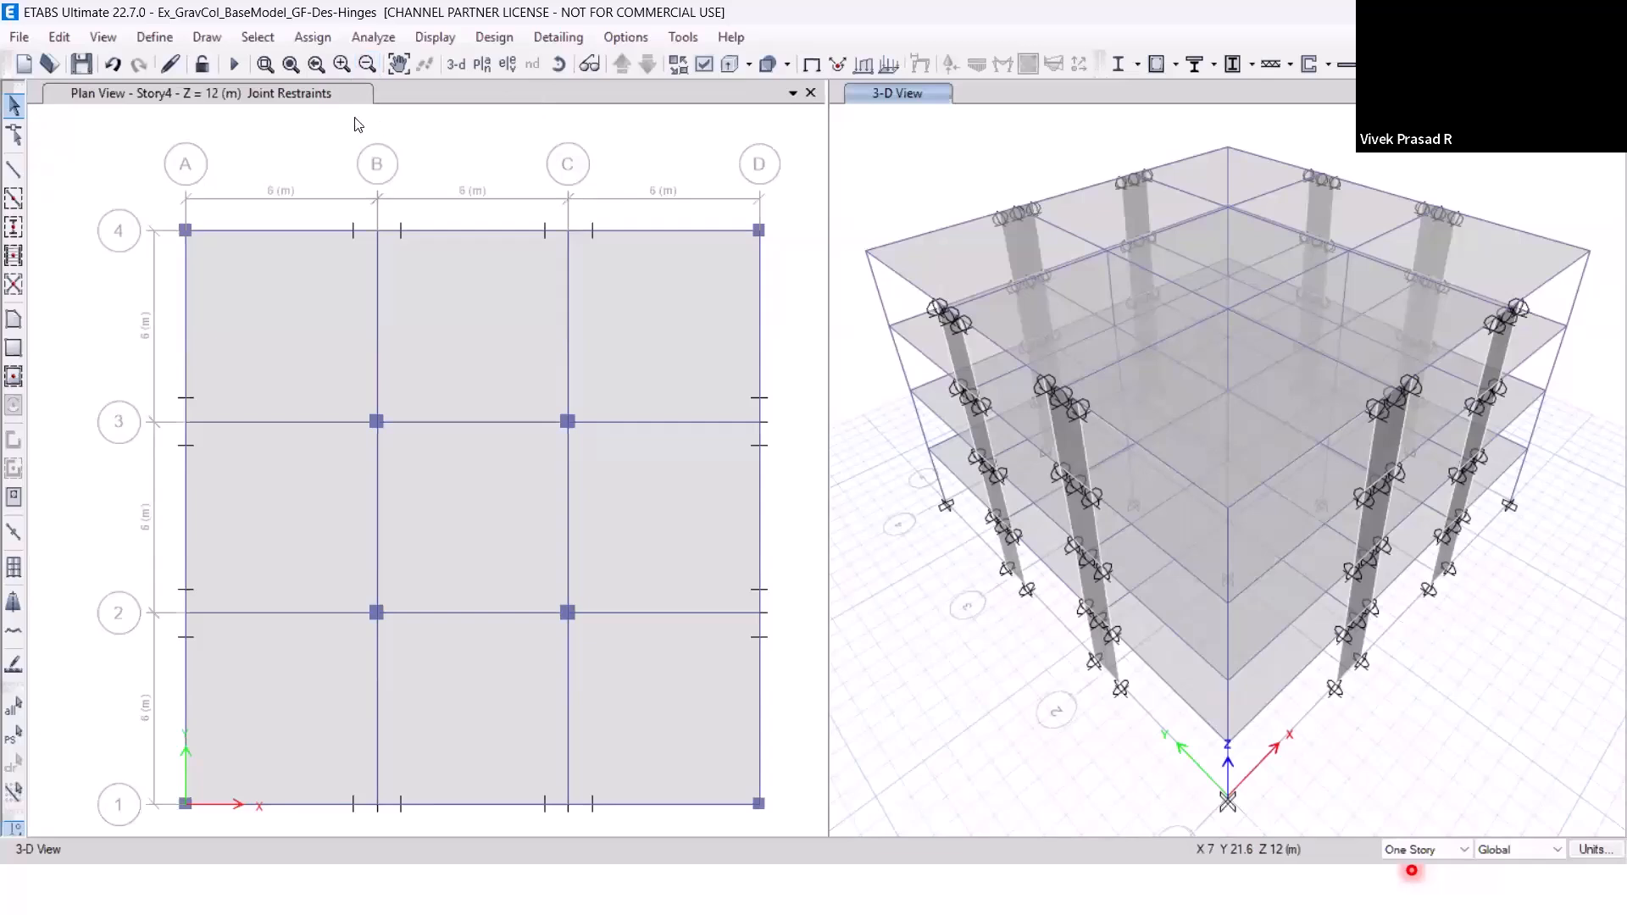
Start a new frame/wall nonlinear hinge property based on the concrete defaults.
click(153, 38)
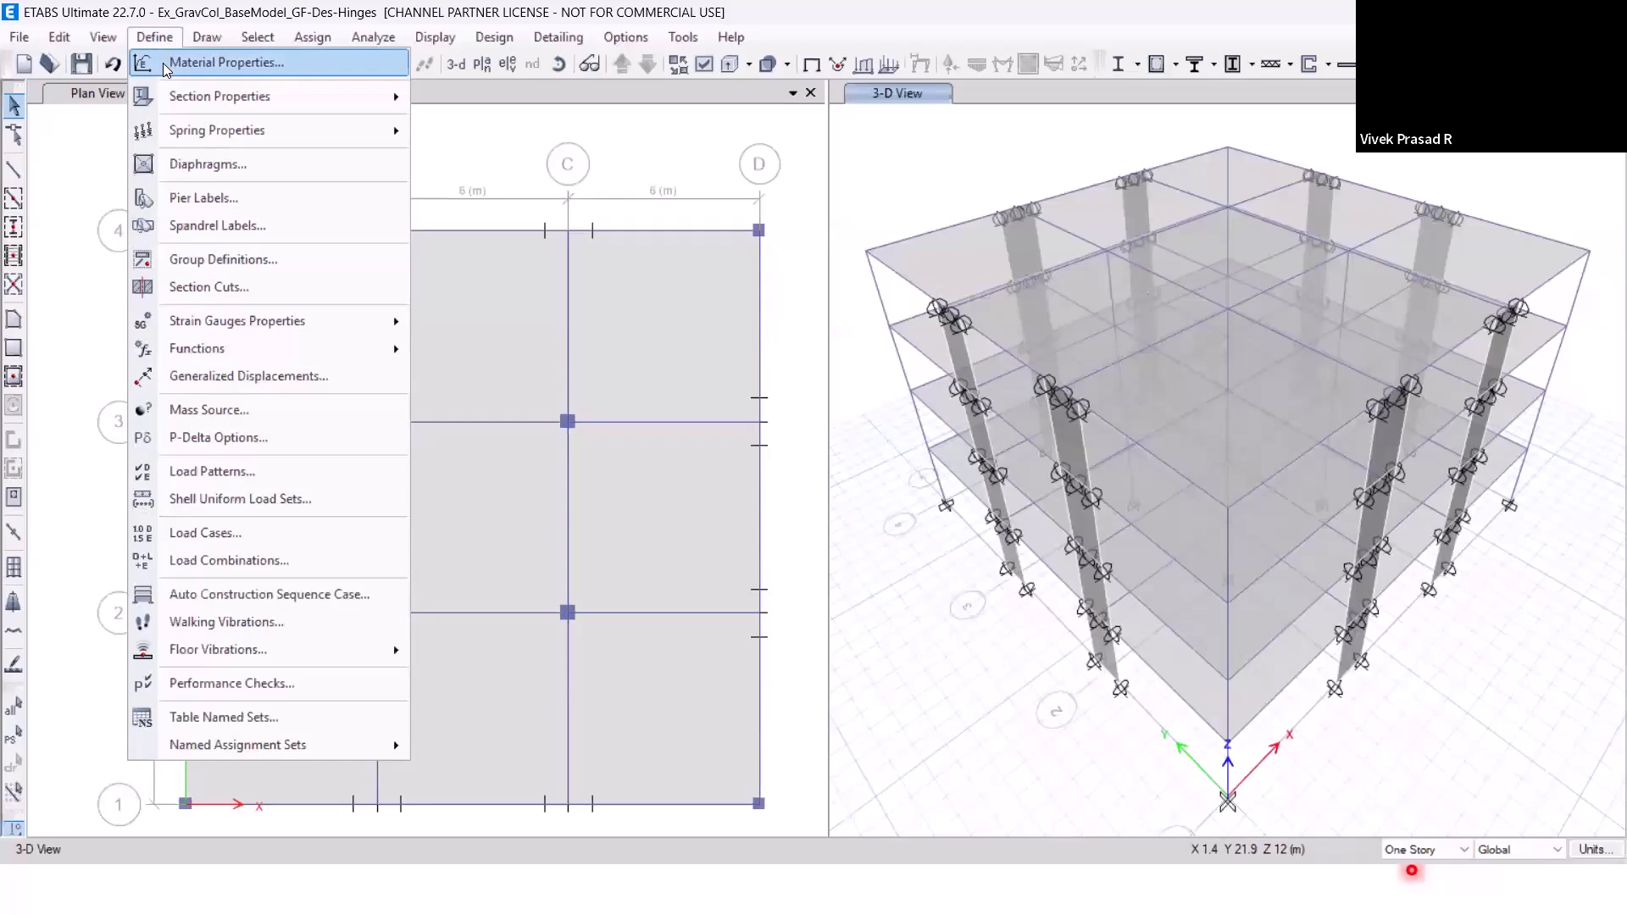
mouse_move(179, 100)
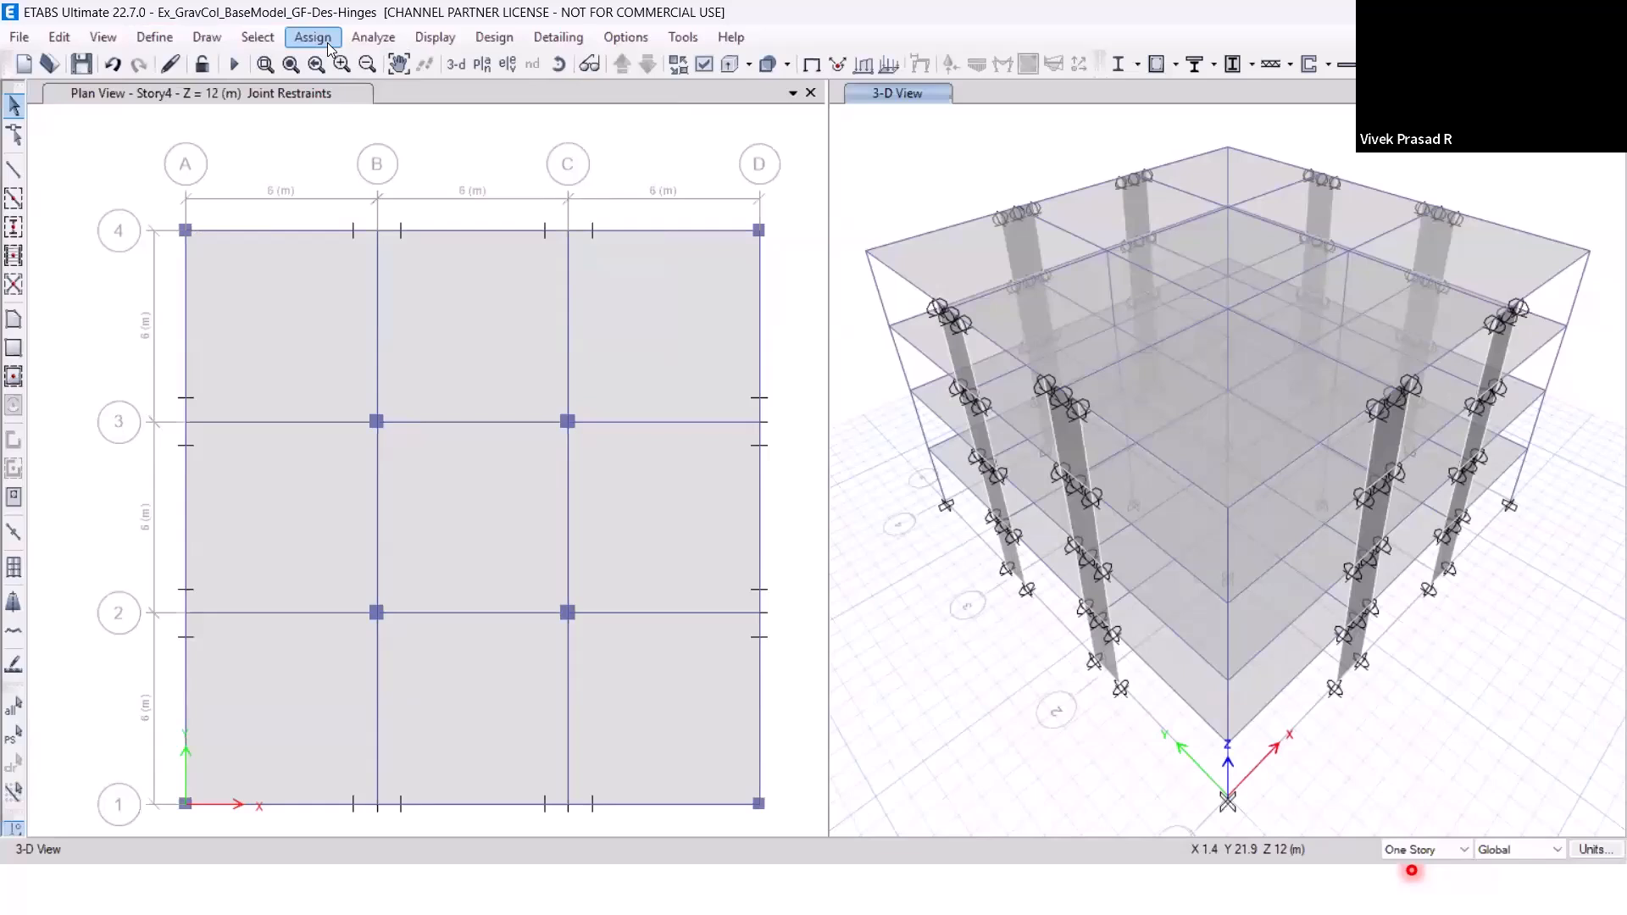
click(171, 42)
mouse_move(265, 101)
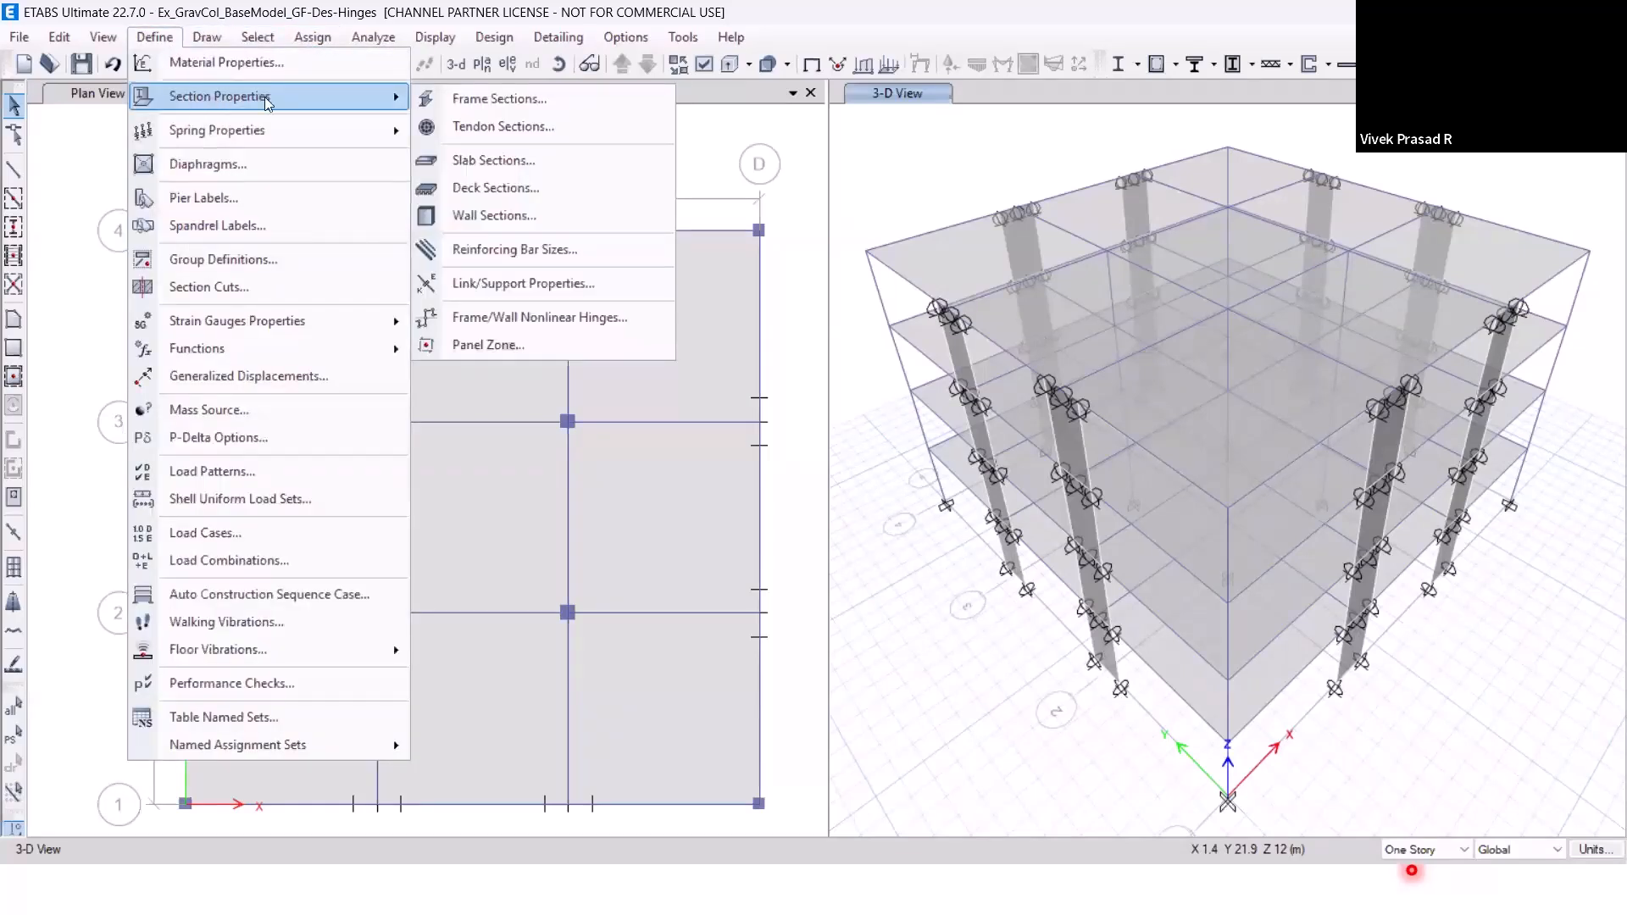
click(509, 327)
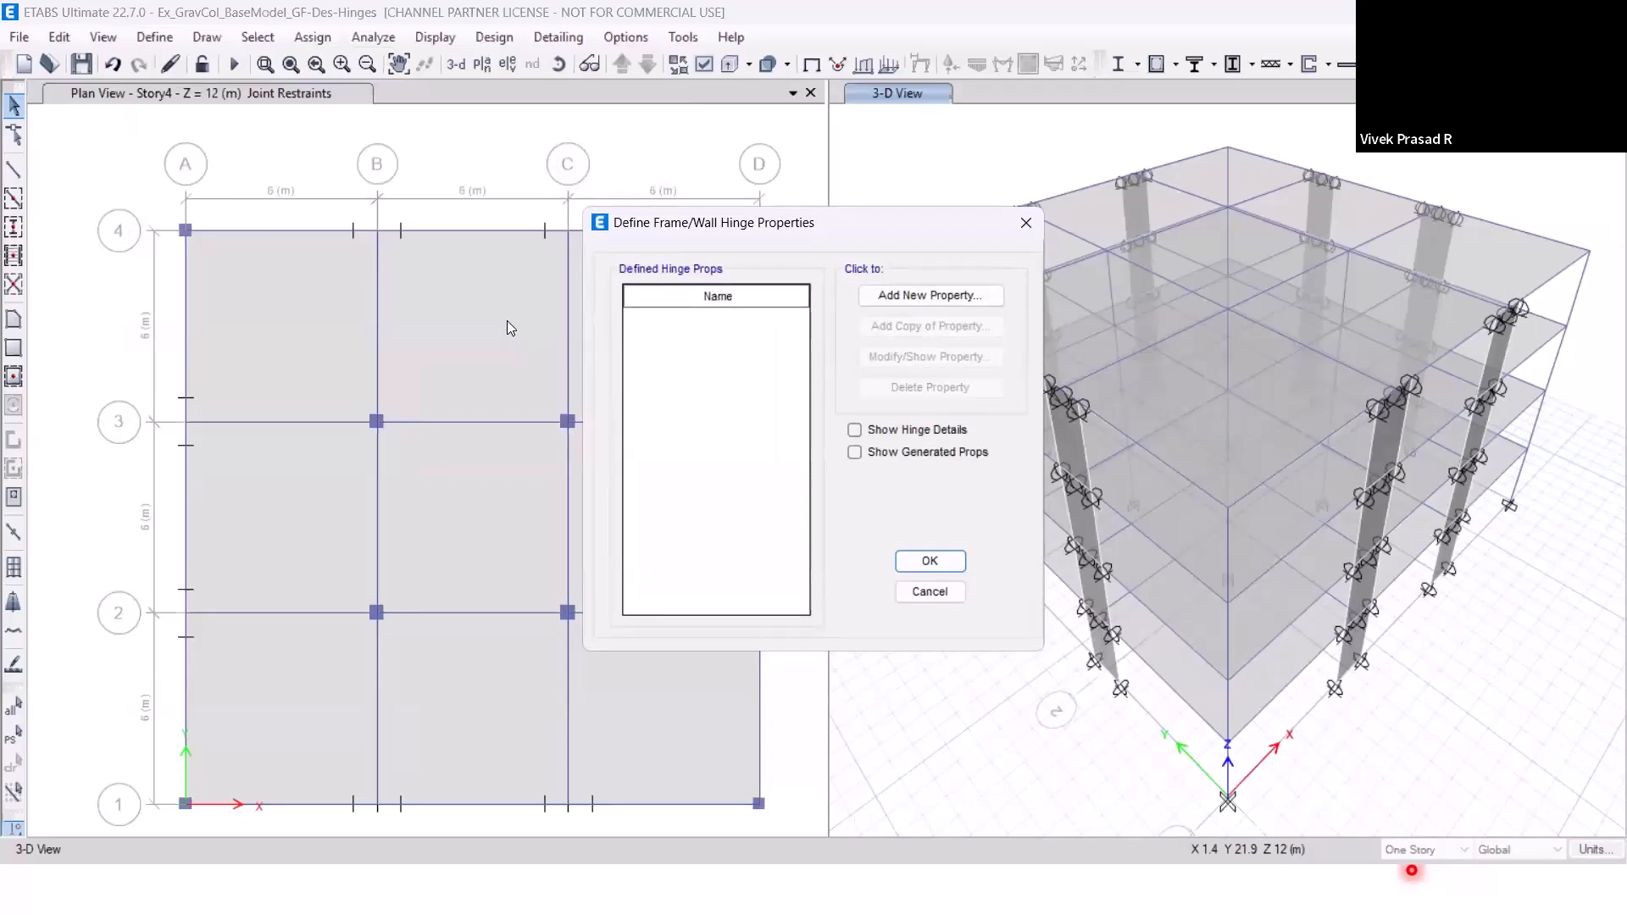
click(896, 296)
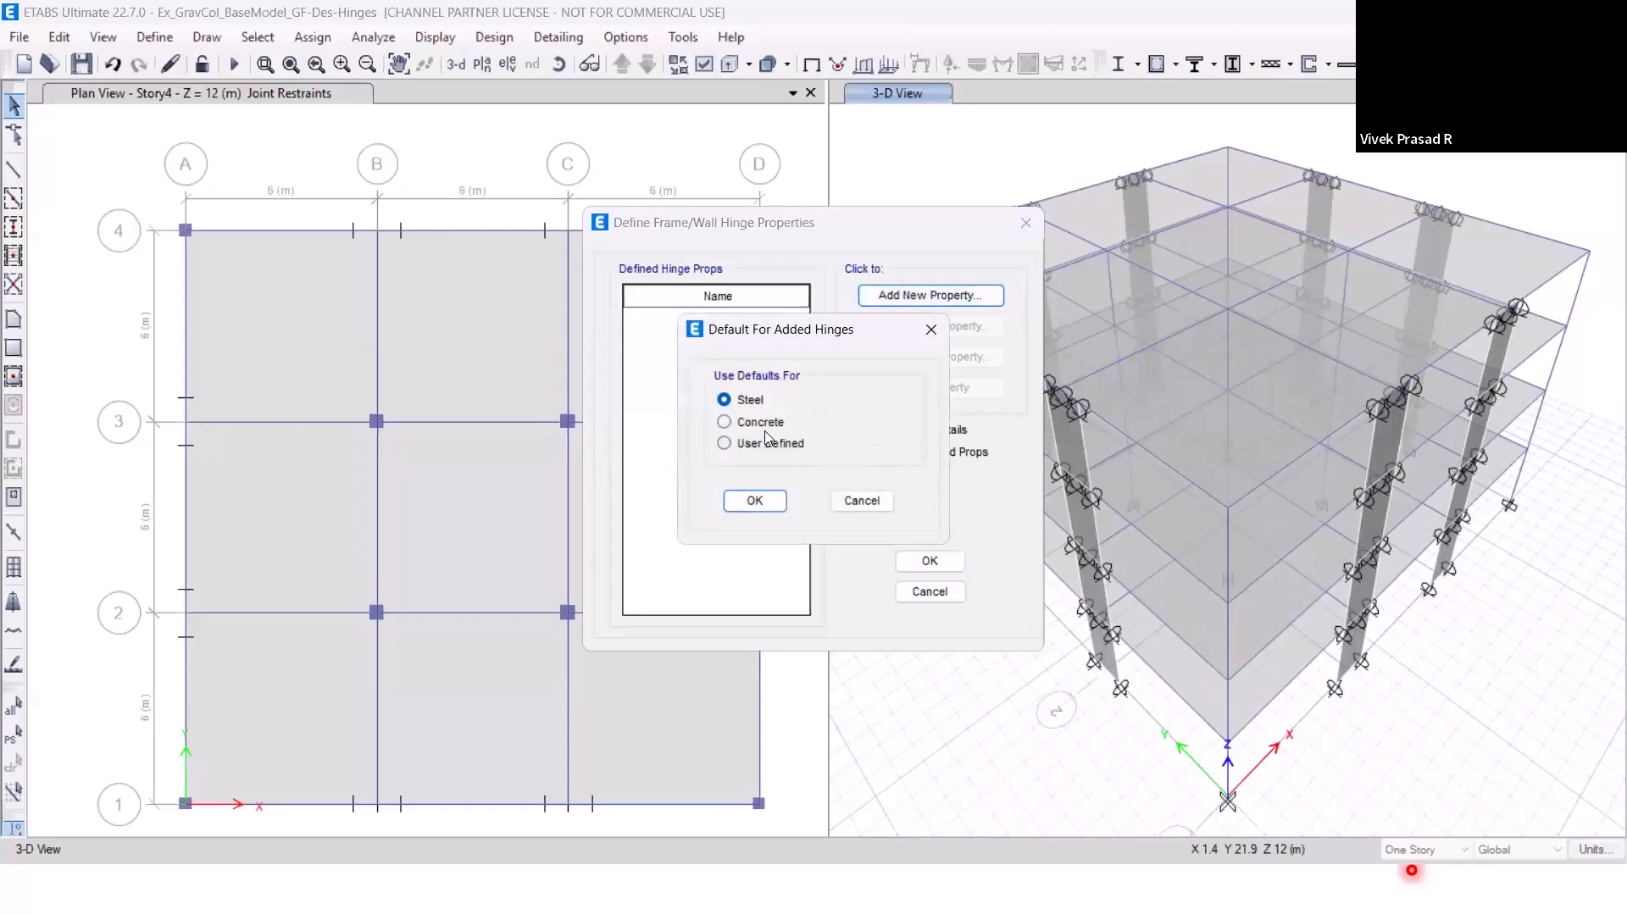
click(759, 428)
click(754, 501)
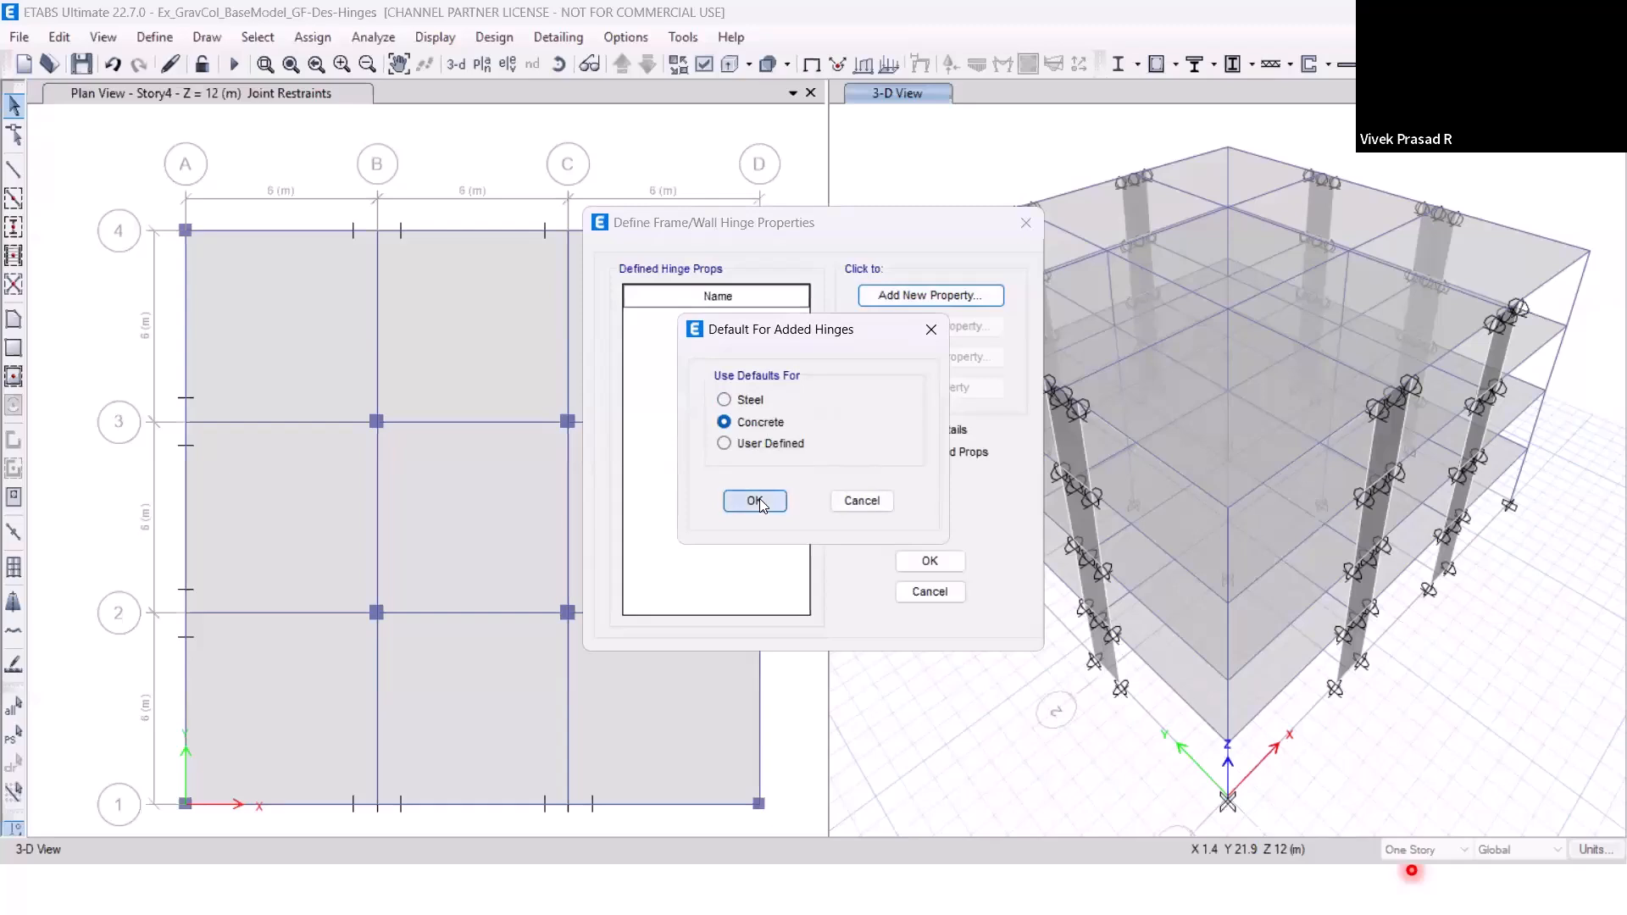
Name the hinge V2, make it a deformation-controlled Shear V2 hinge with its default parameters, and save the model.
drag(726, 346, 671, 345)
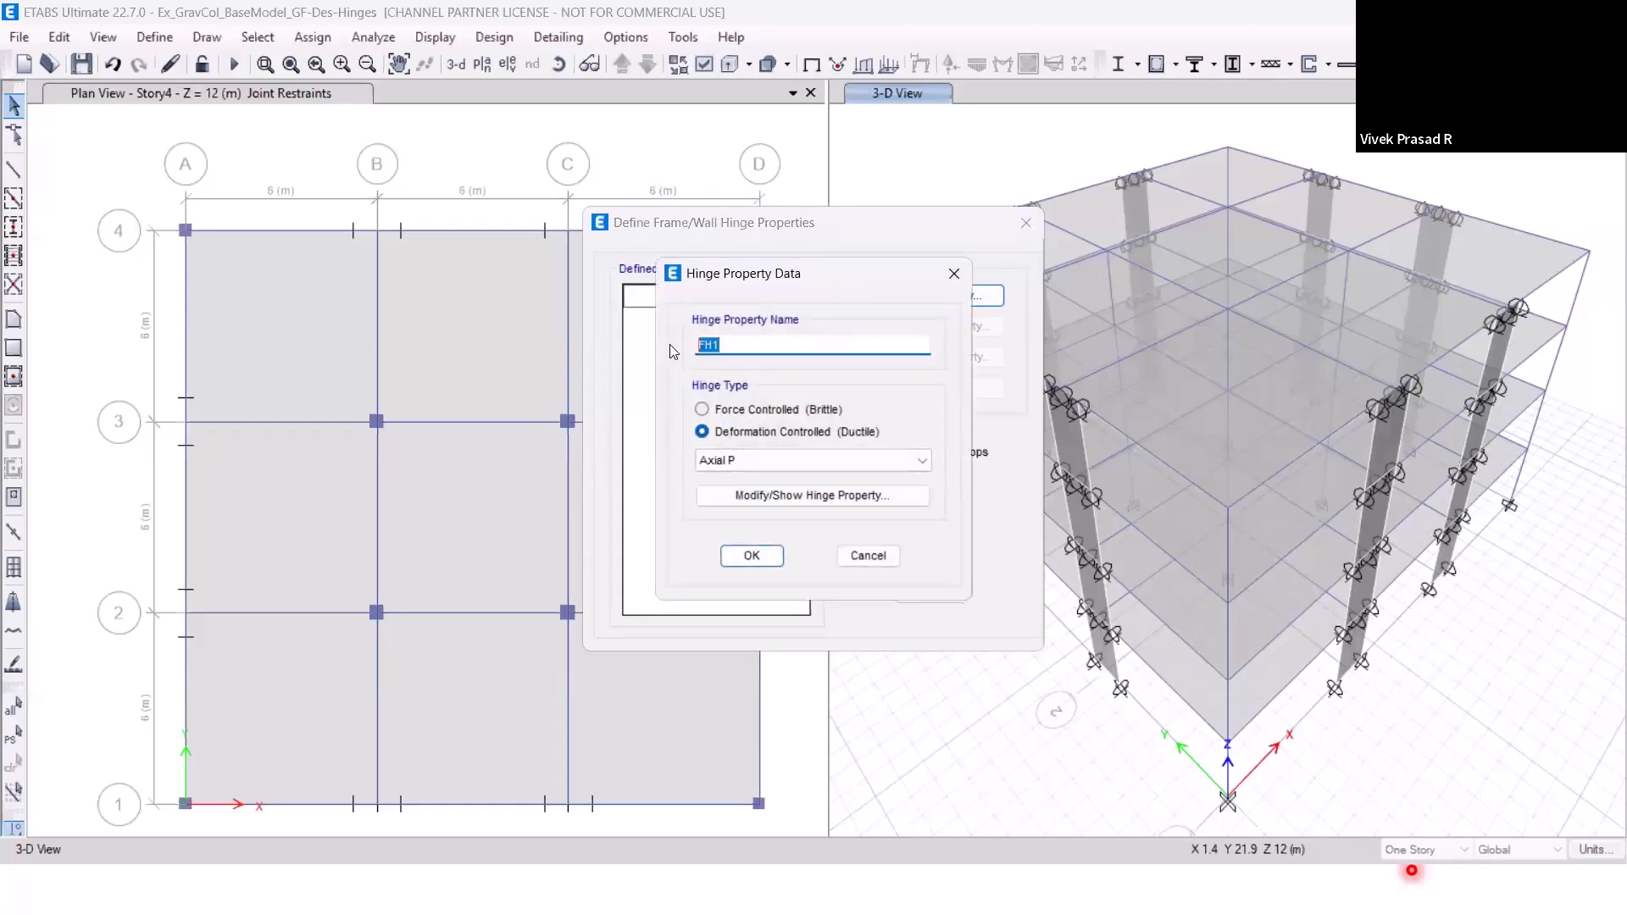
text(V2)
click(765, 463)
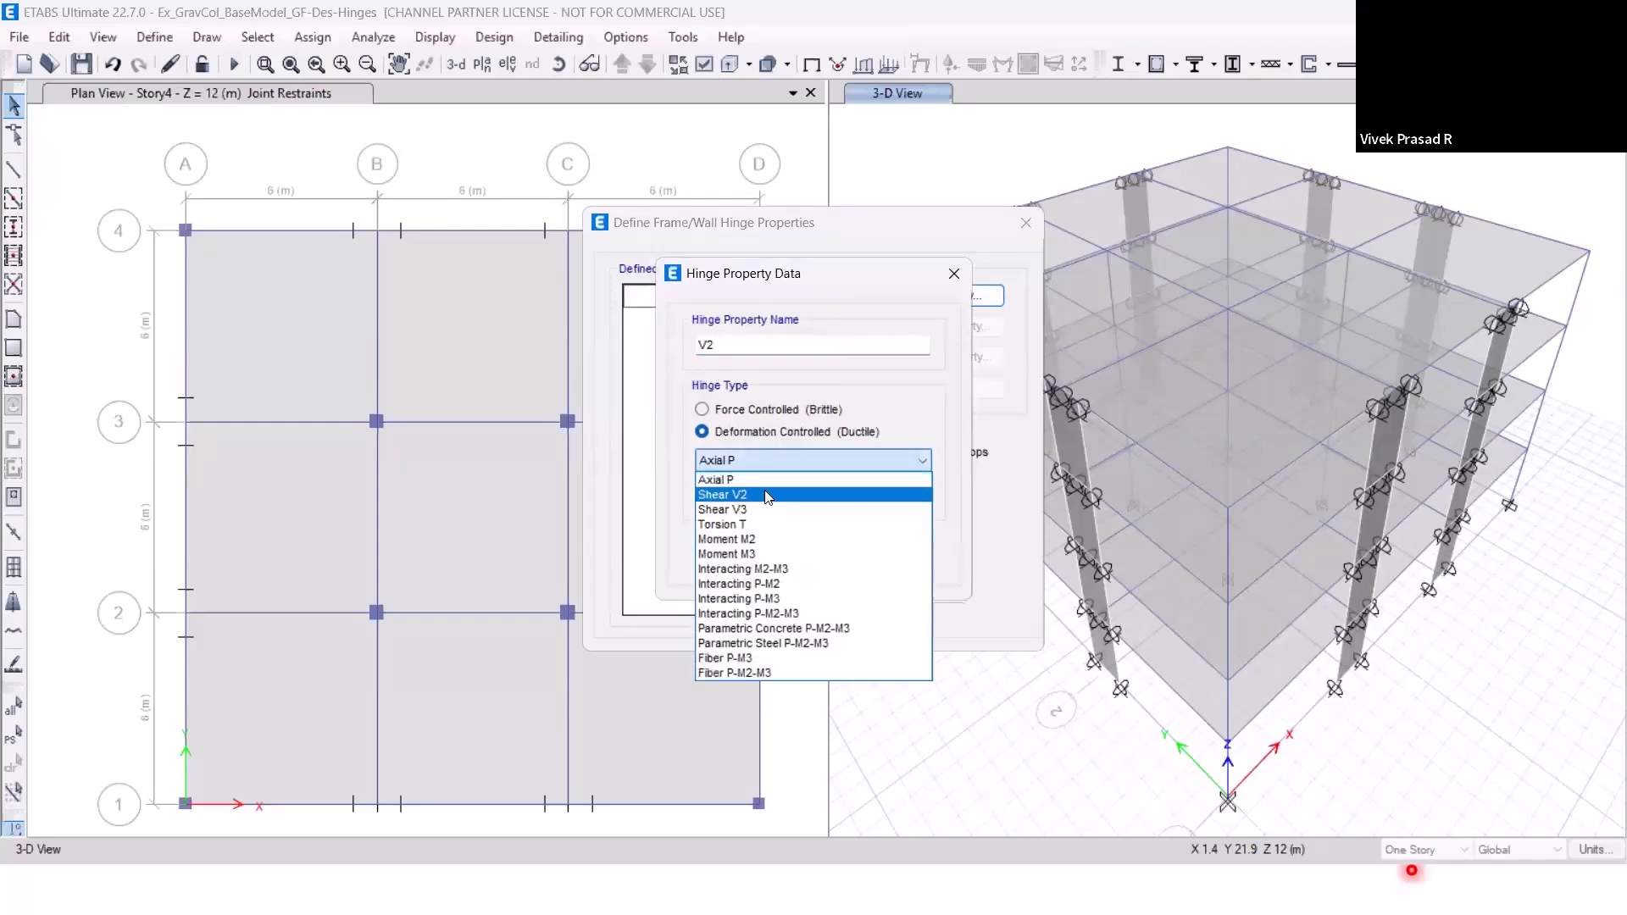
click(767, 494)
click(765, 498)
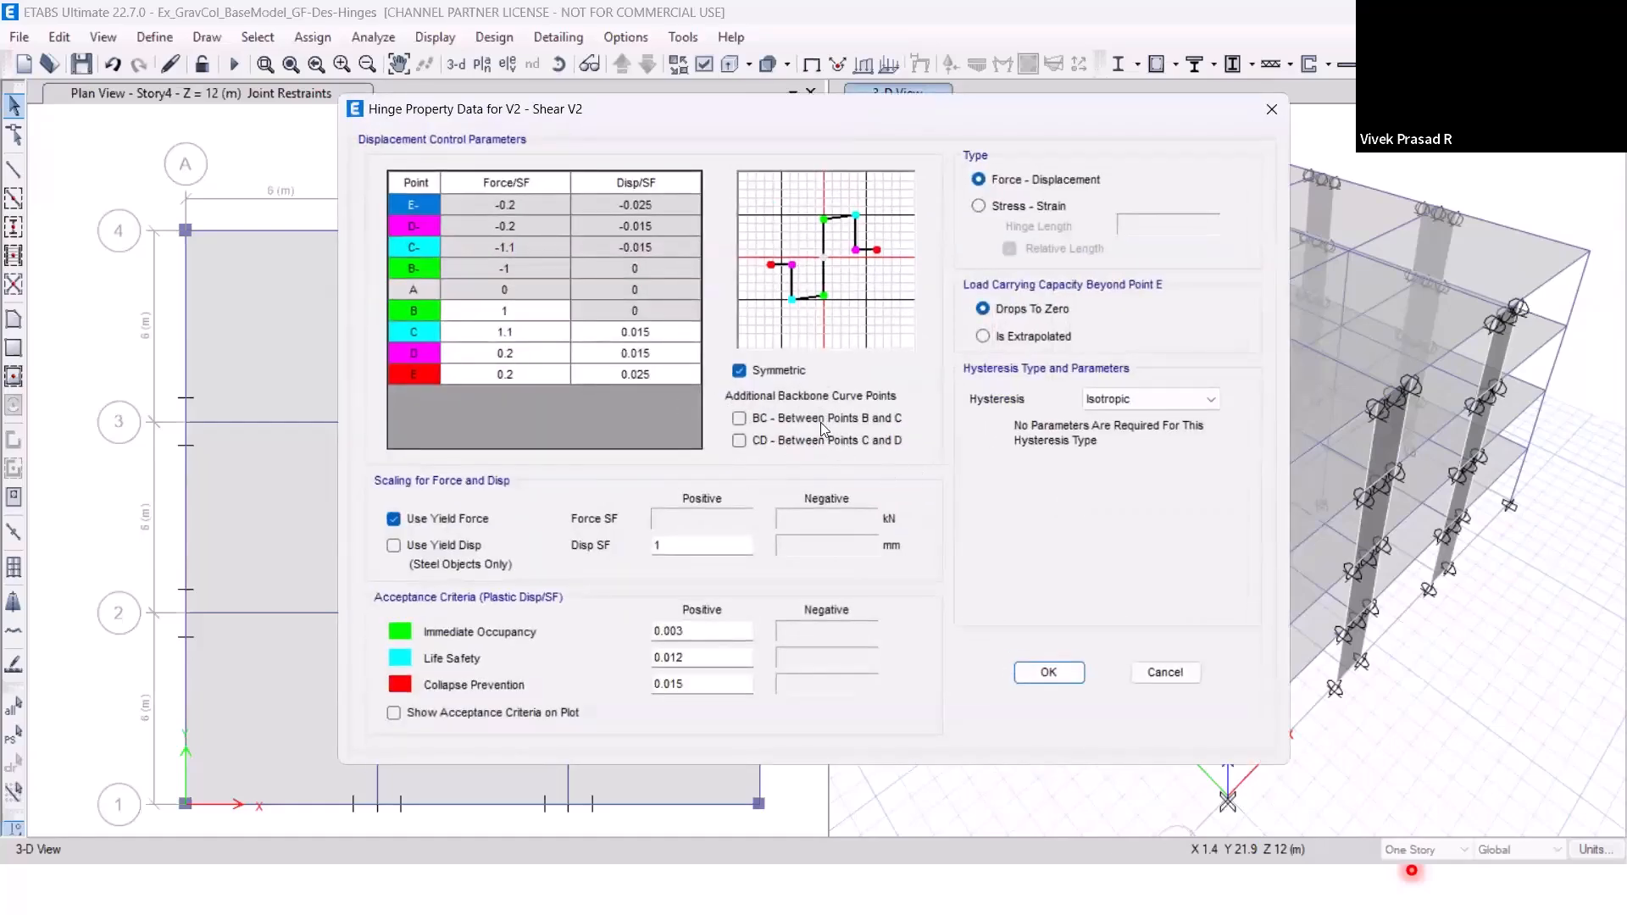
click(1043, 681)
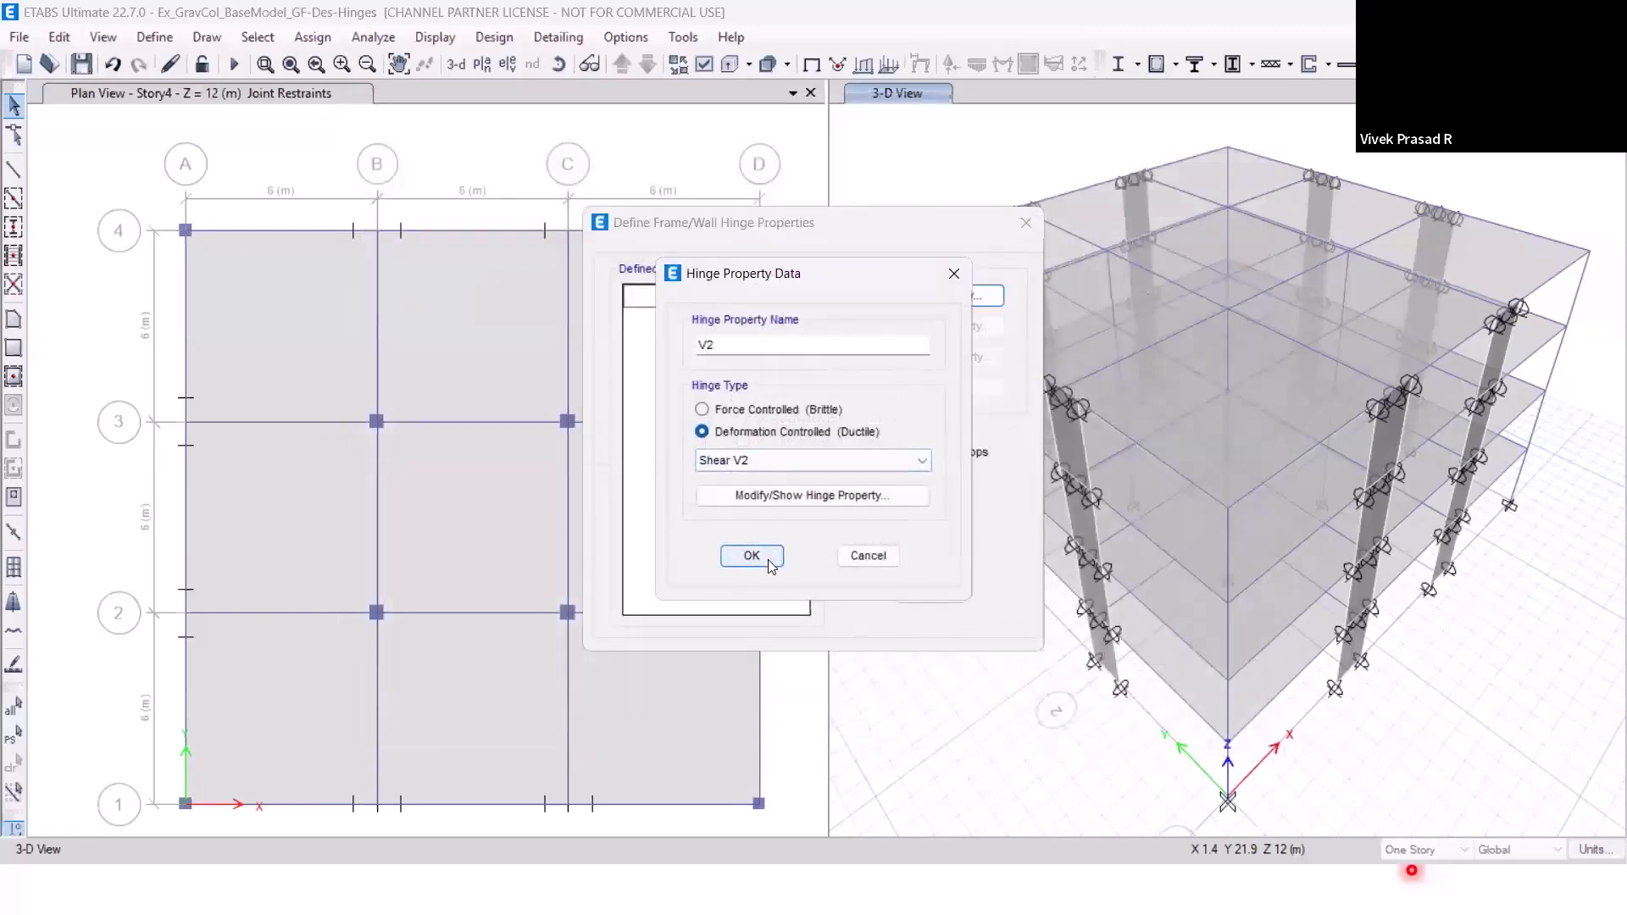
click(751, 556)
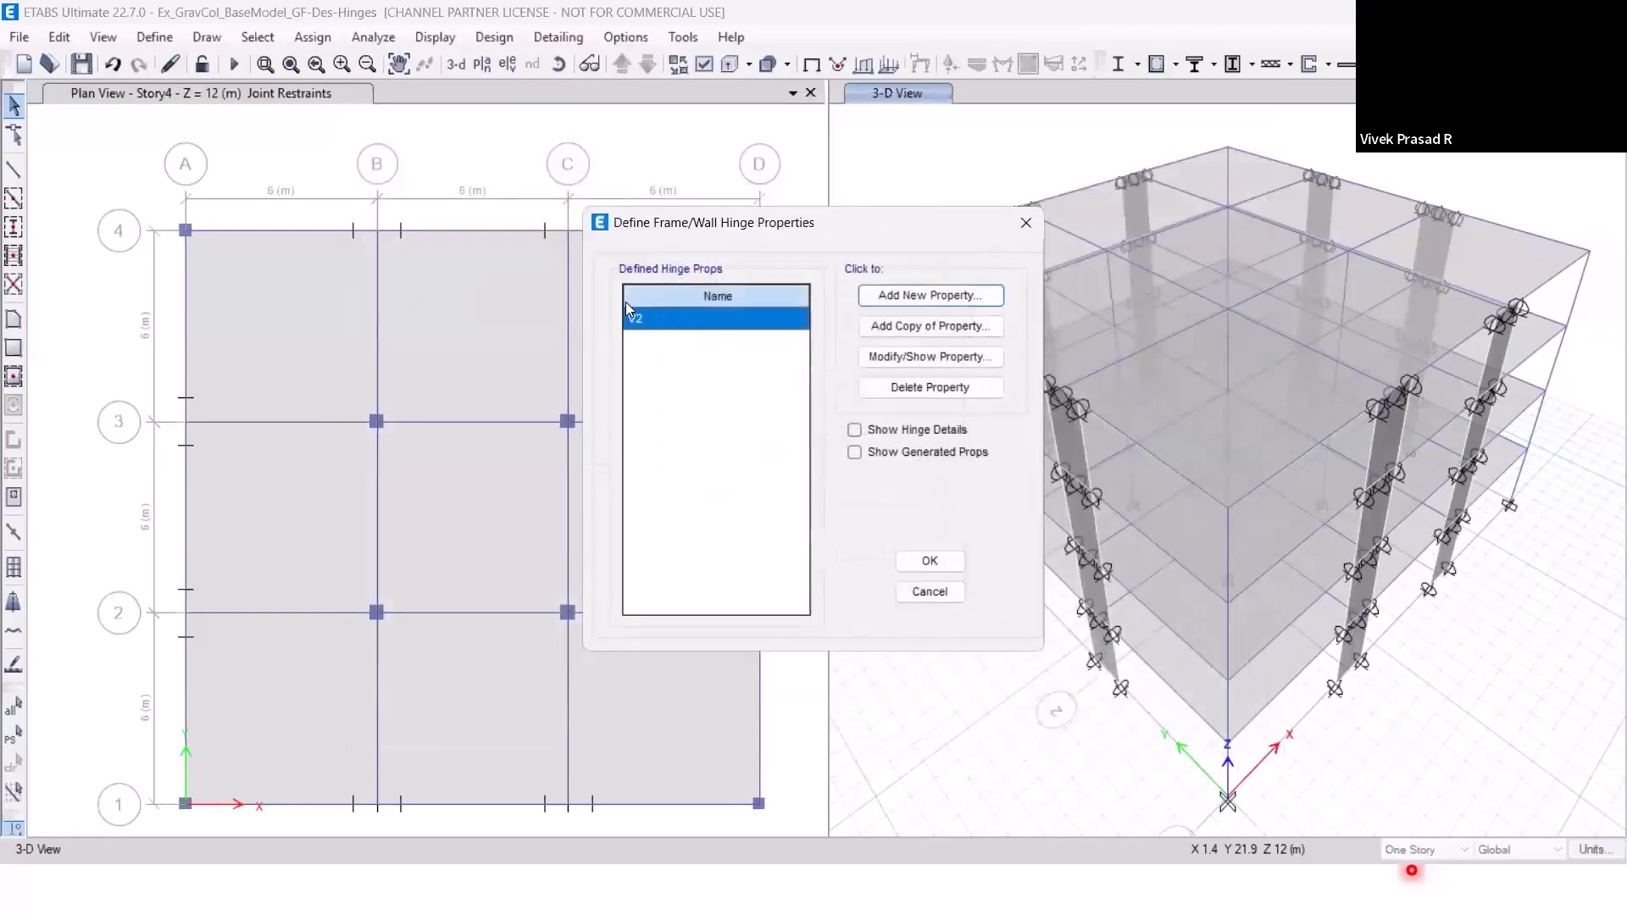
click(906, 562)
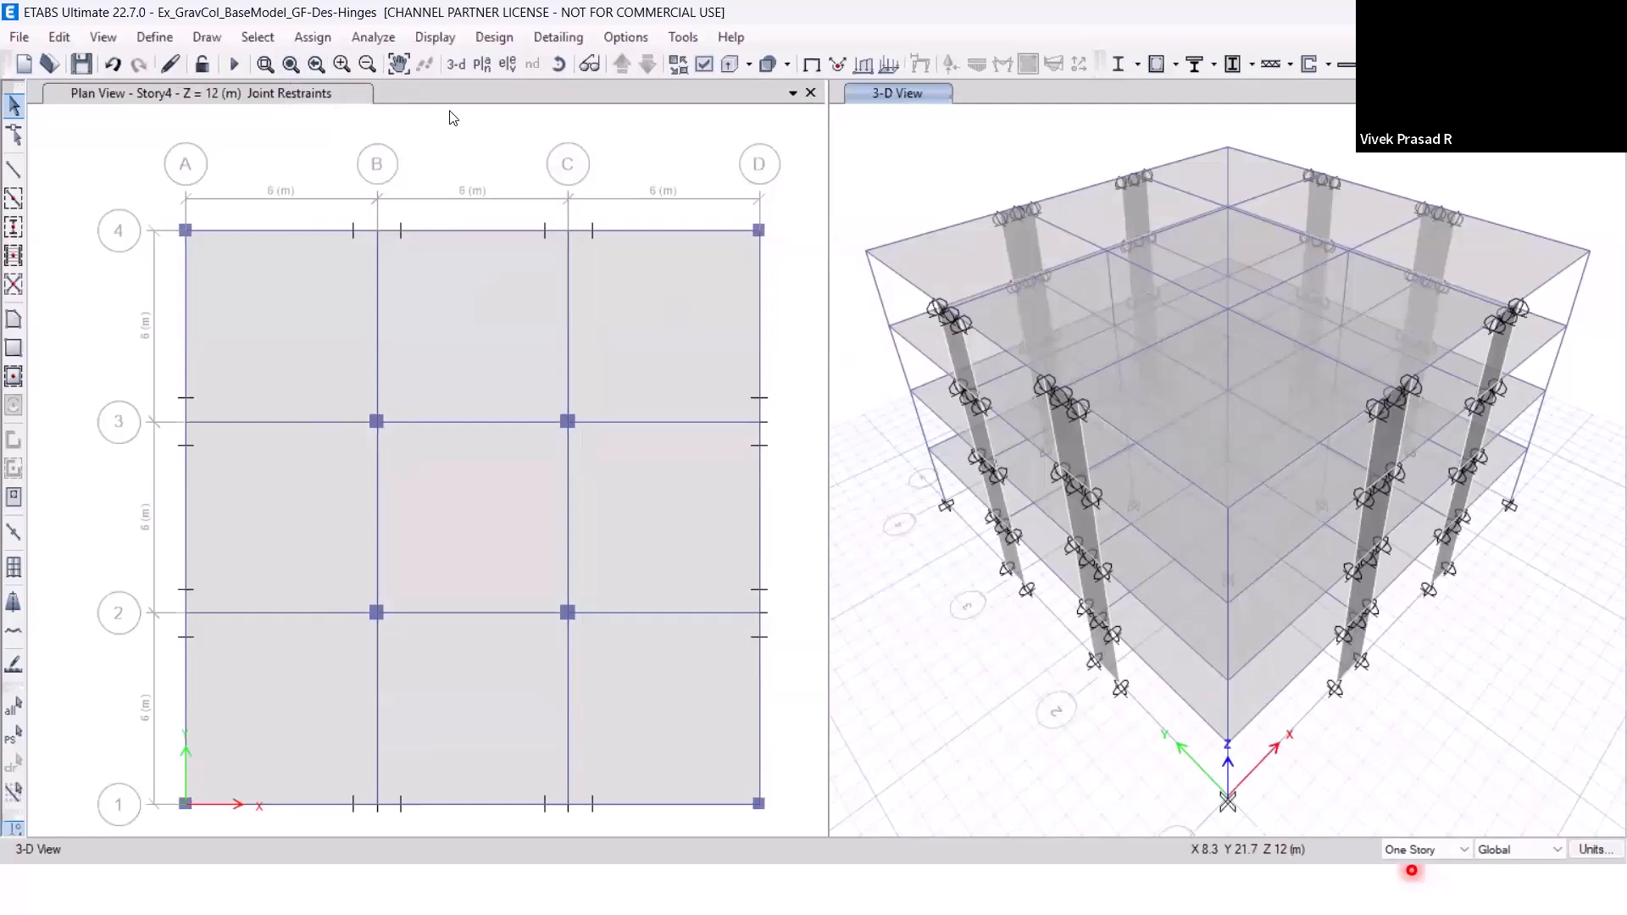
click(83, 65)
Open the reinforcement data of the B250X450 concrete beam section.
click(153, 40)
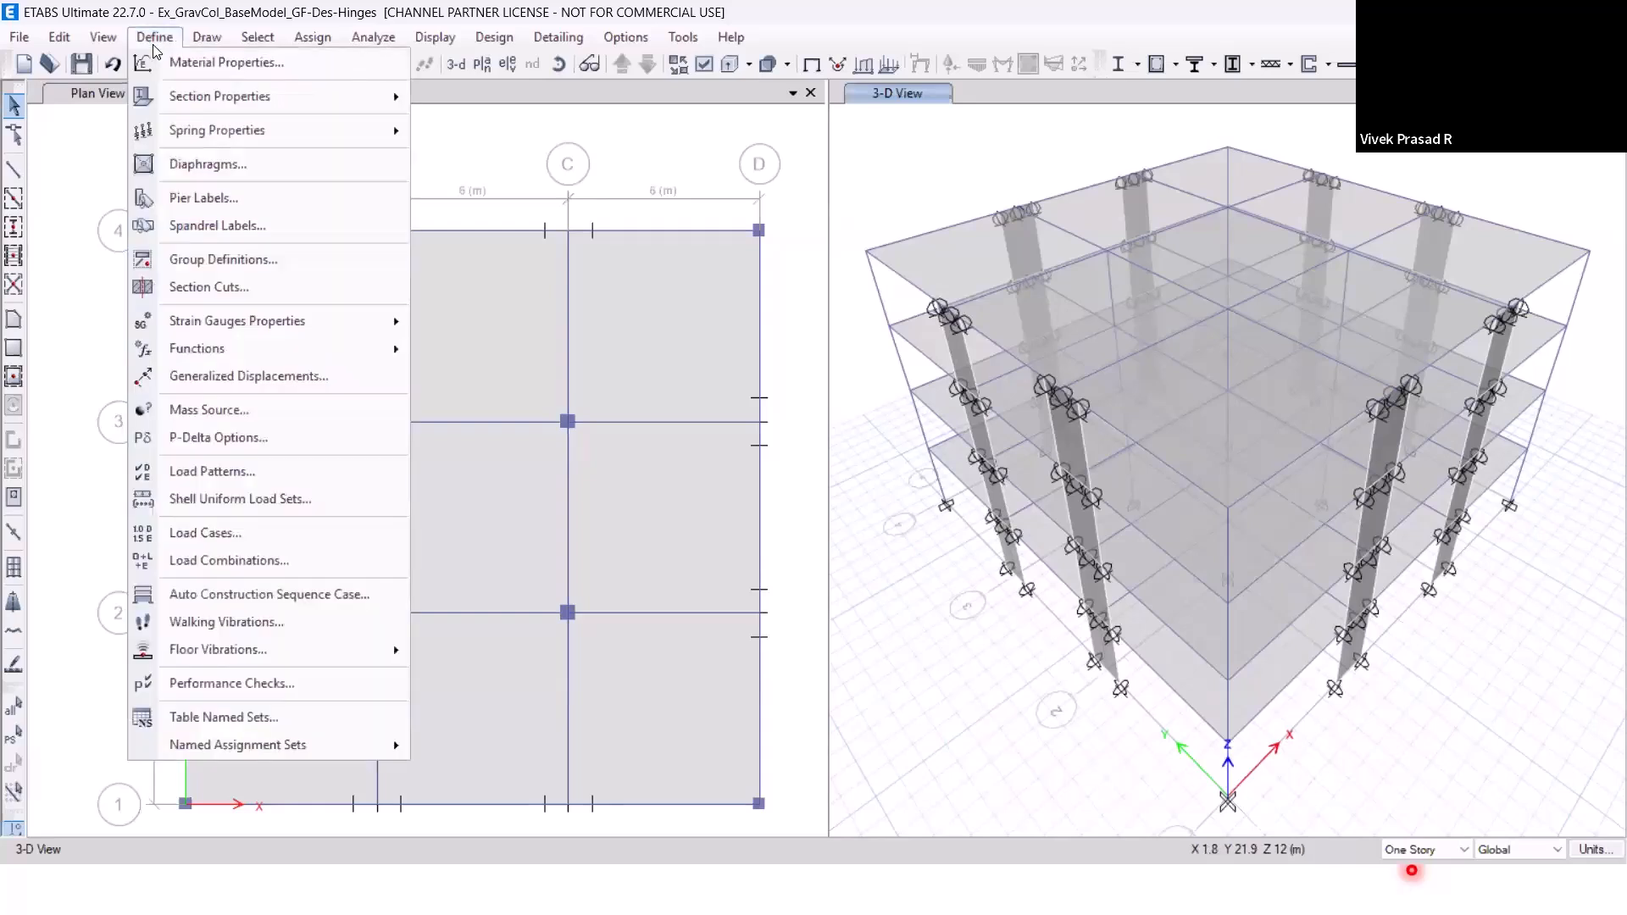
mouse_move(174, 102)
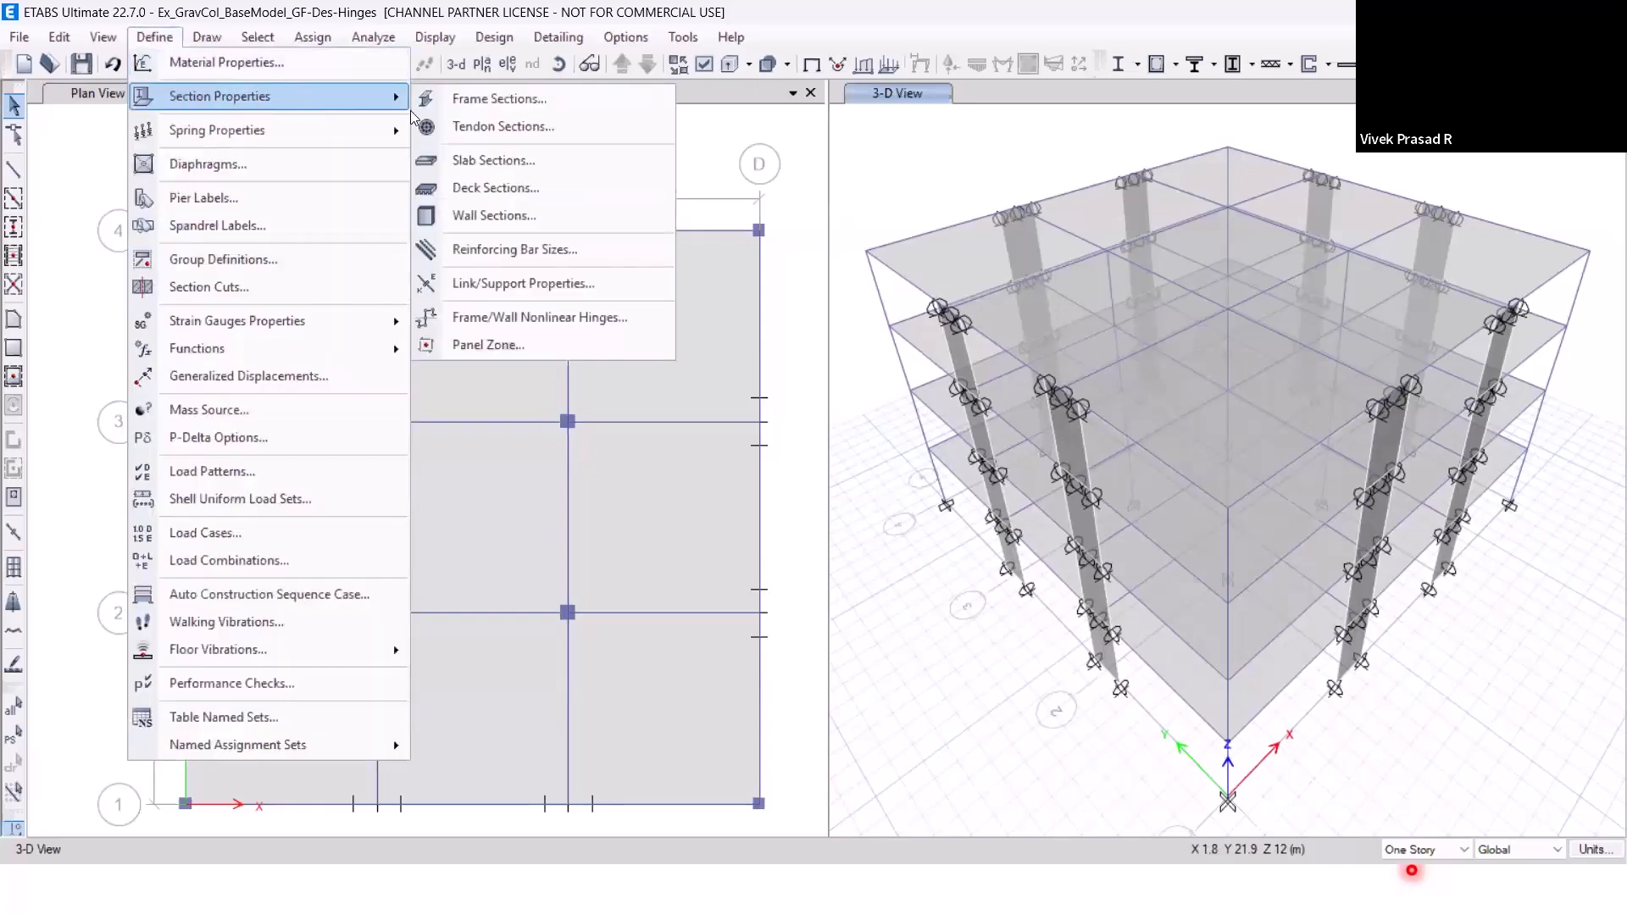
click(475, 105)
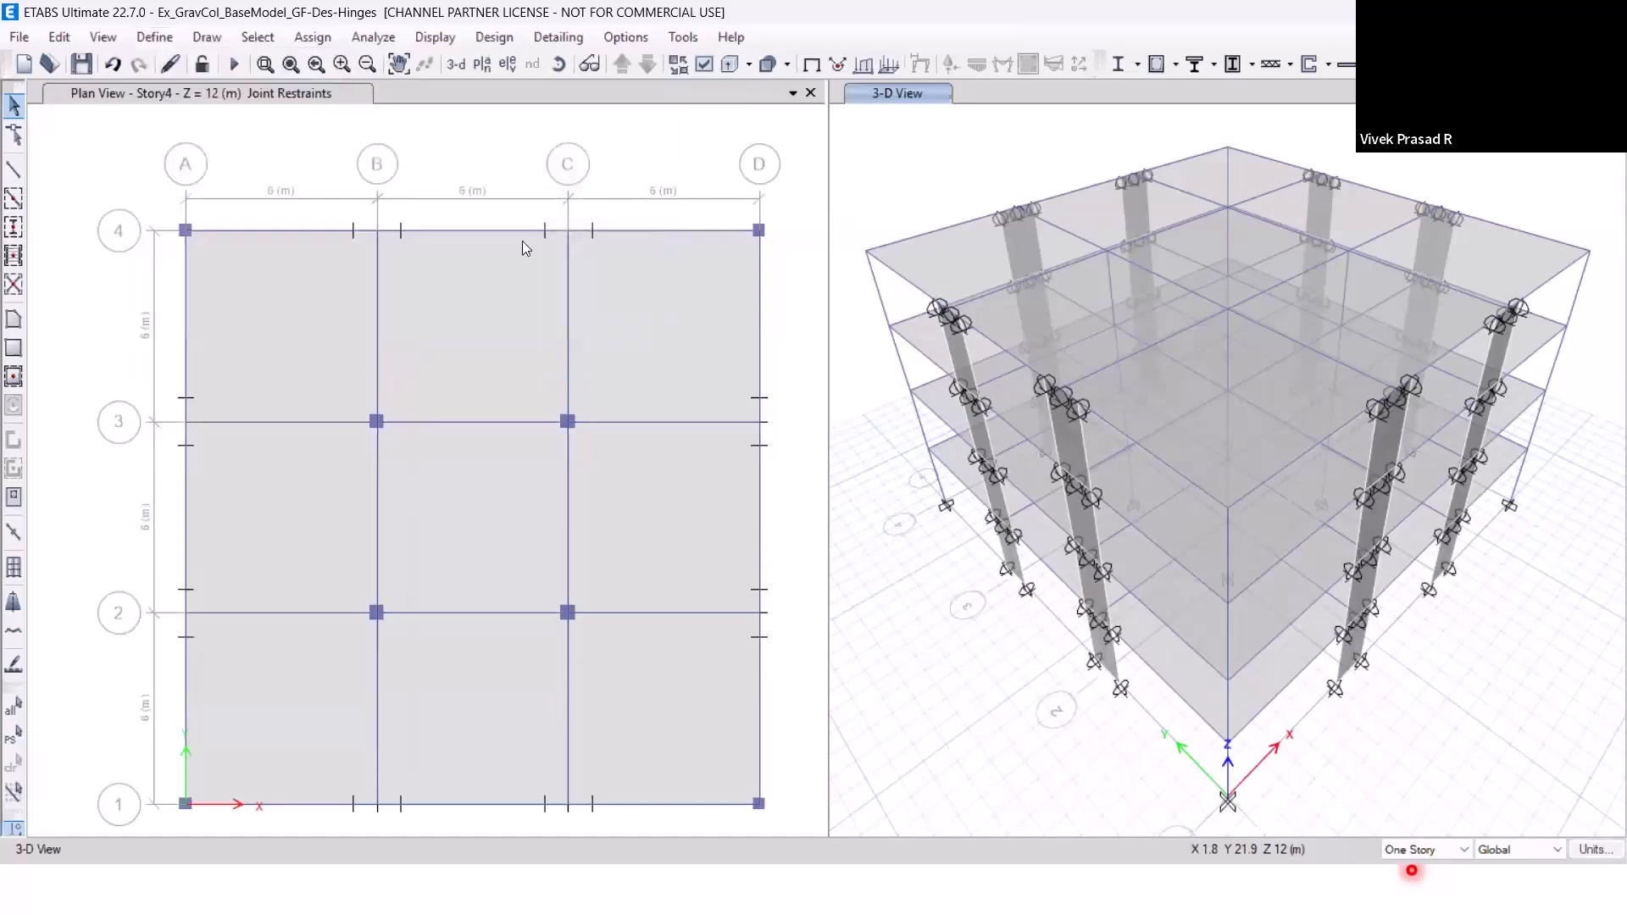
click(609, 450)
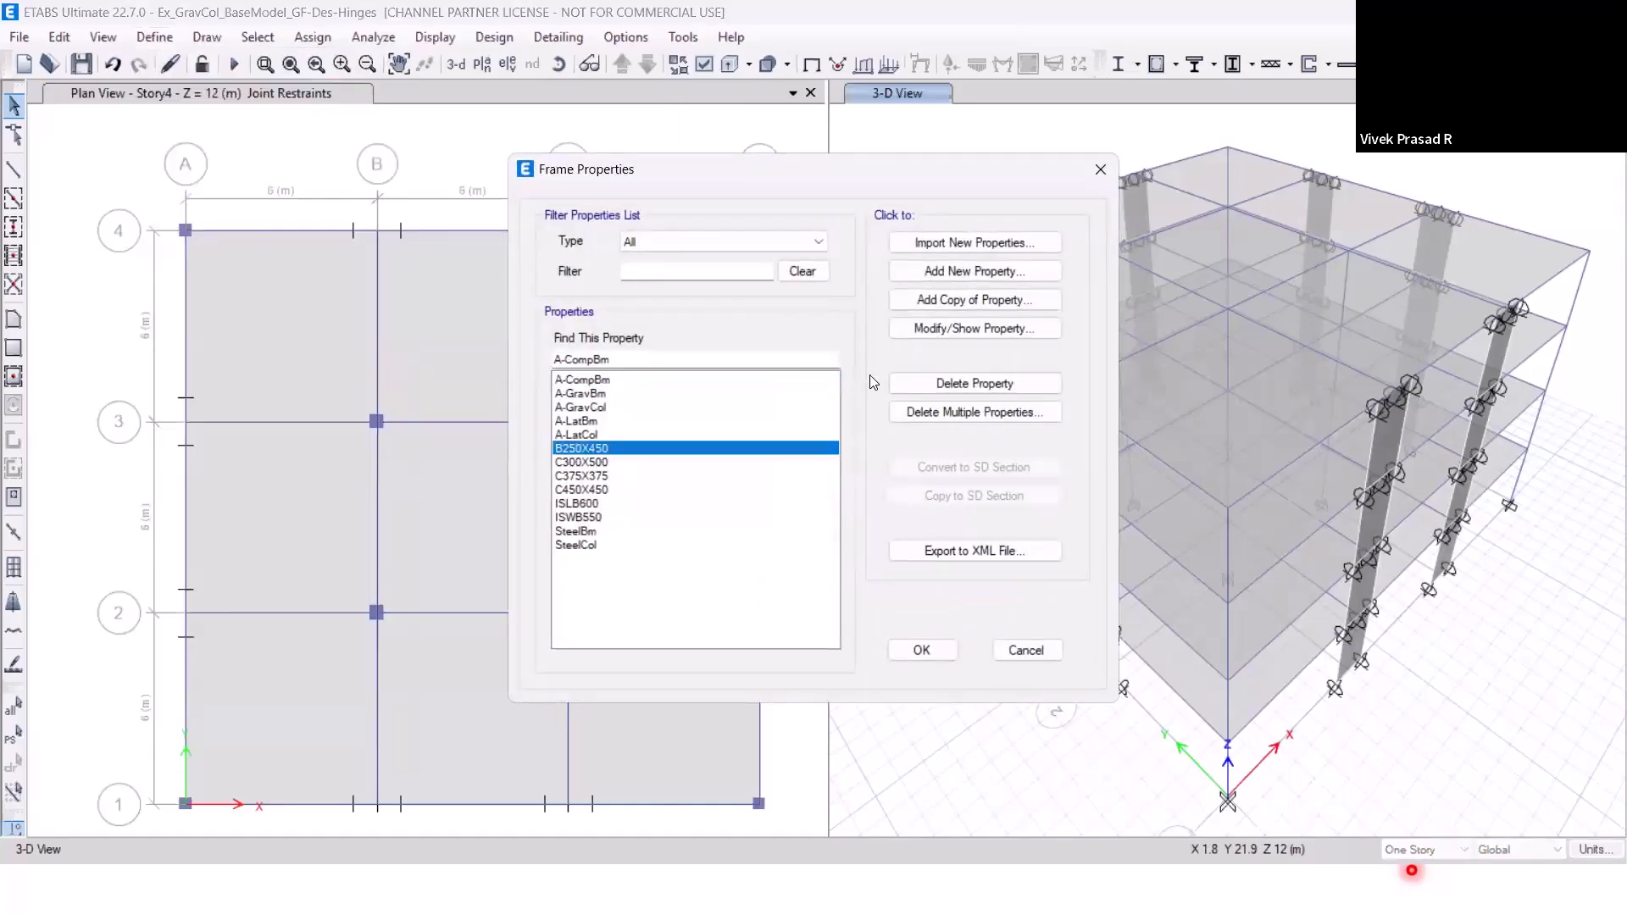
click(949, 331)
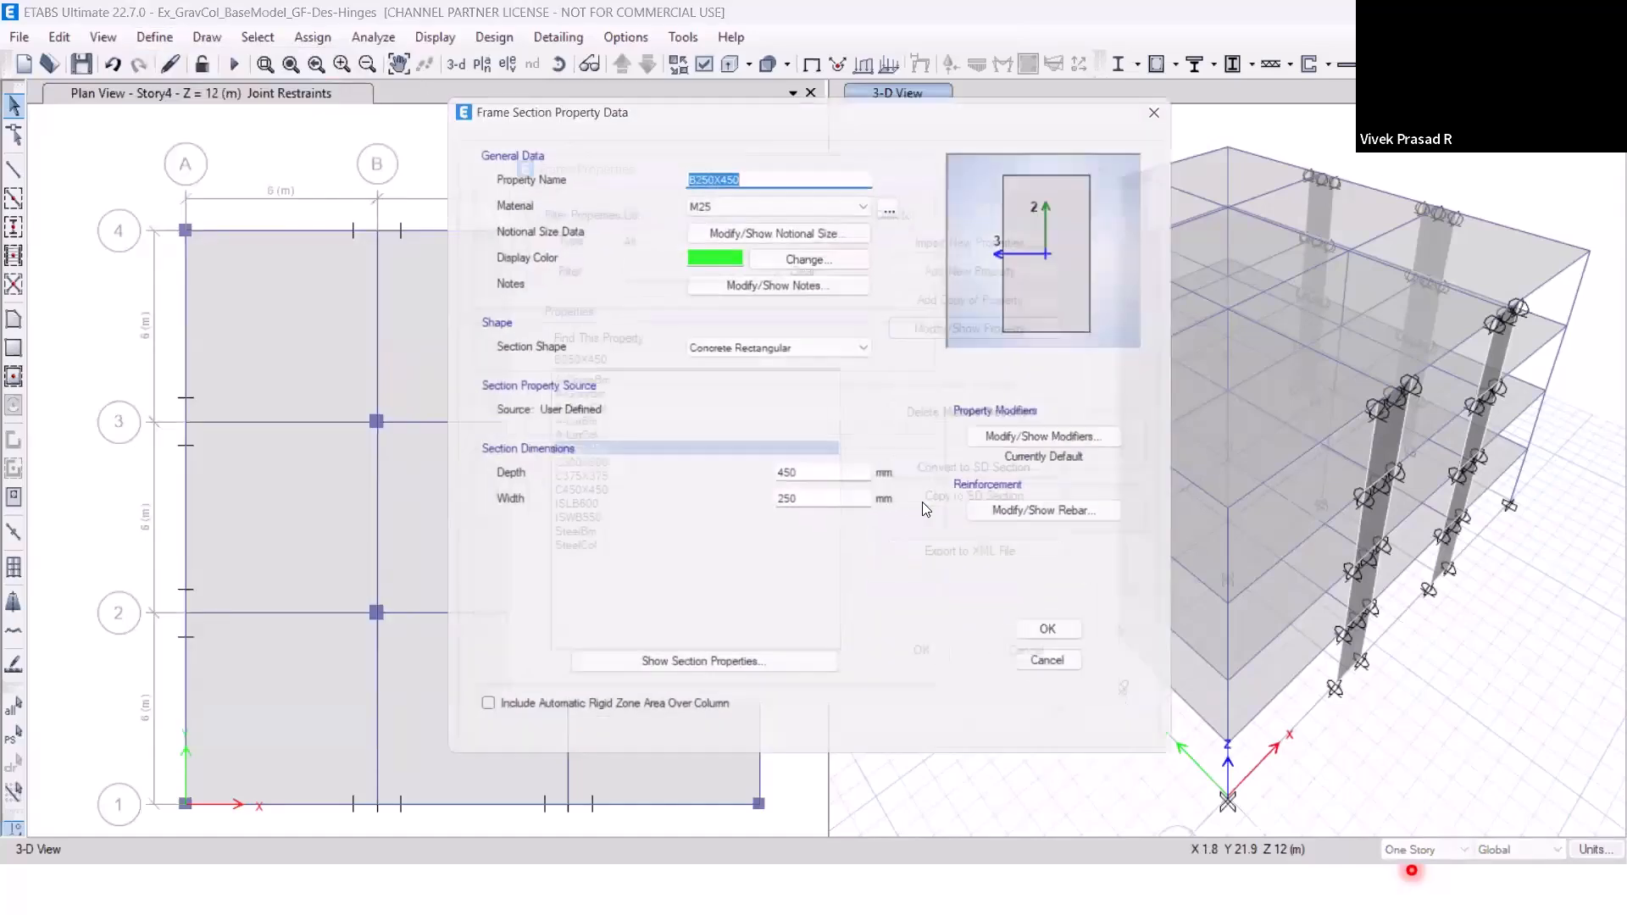
click(1035, 520)
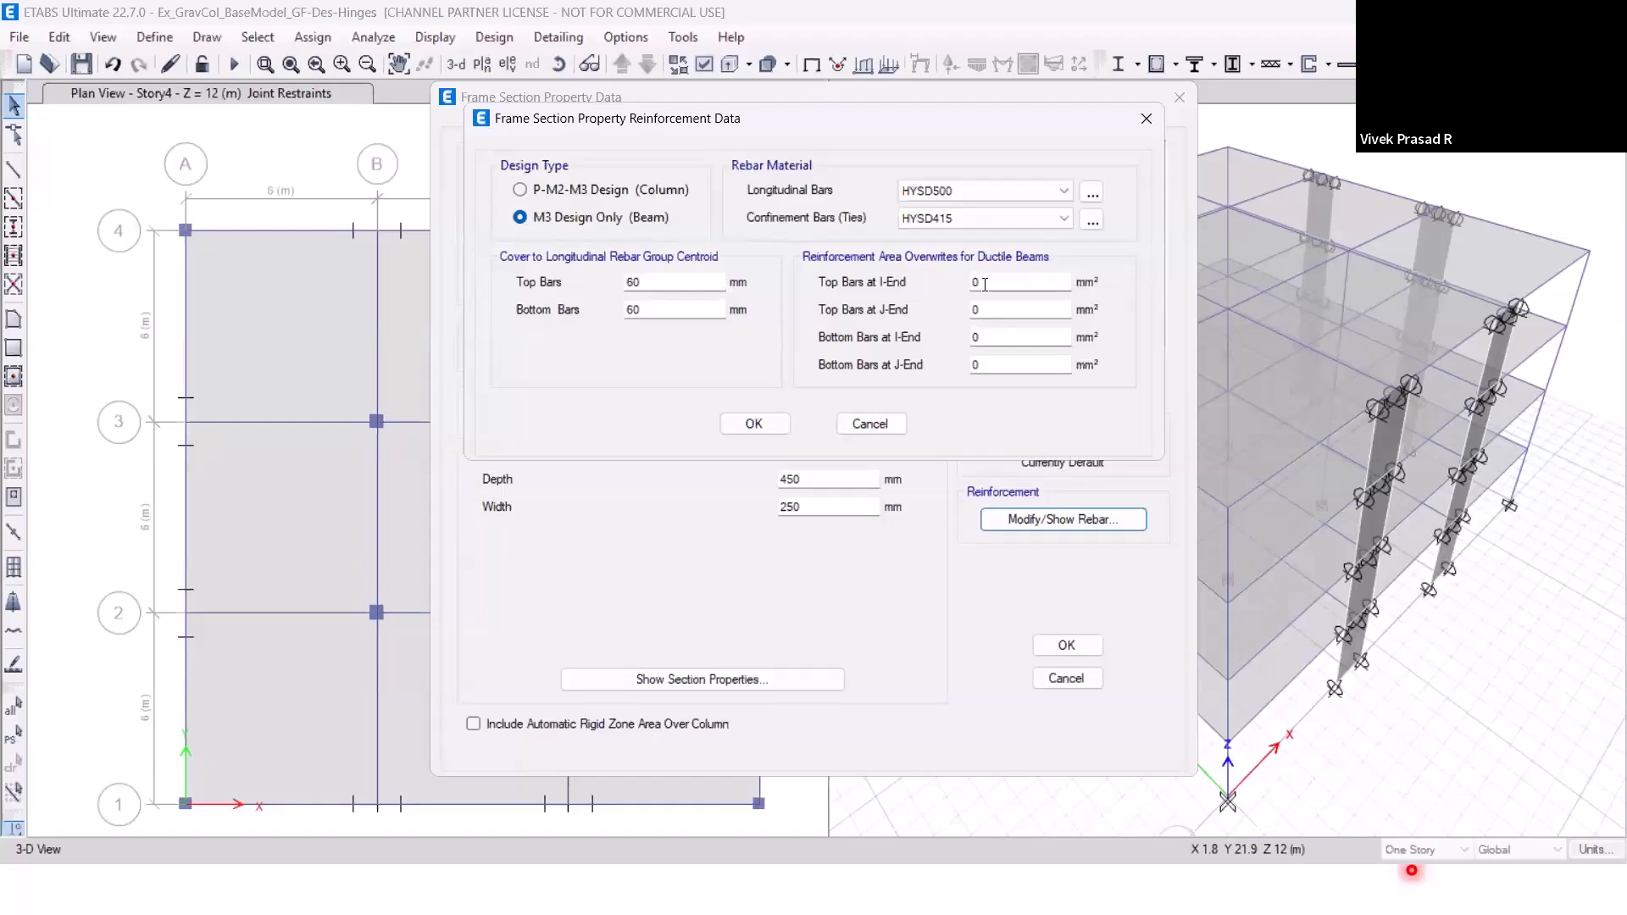
Try a 1000 mm² overwrite for the top bars at the I-end, restore it to 0, and close the frame section definitions.
drag(984, 284, 972, 286)
text(1000)
key(BackSpace)
key(BackSpace)
key(BackSpace)
key(BackSpace)
text(0)
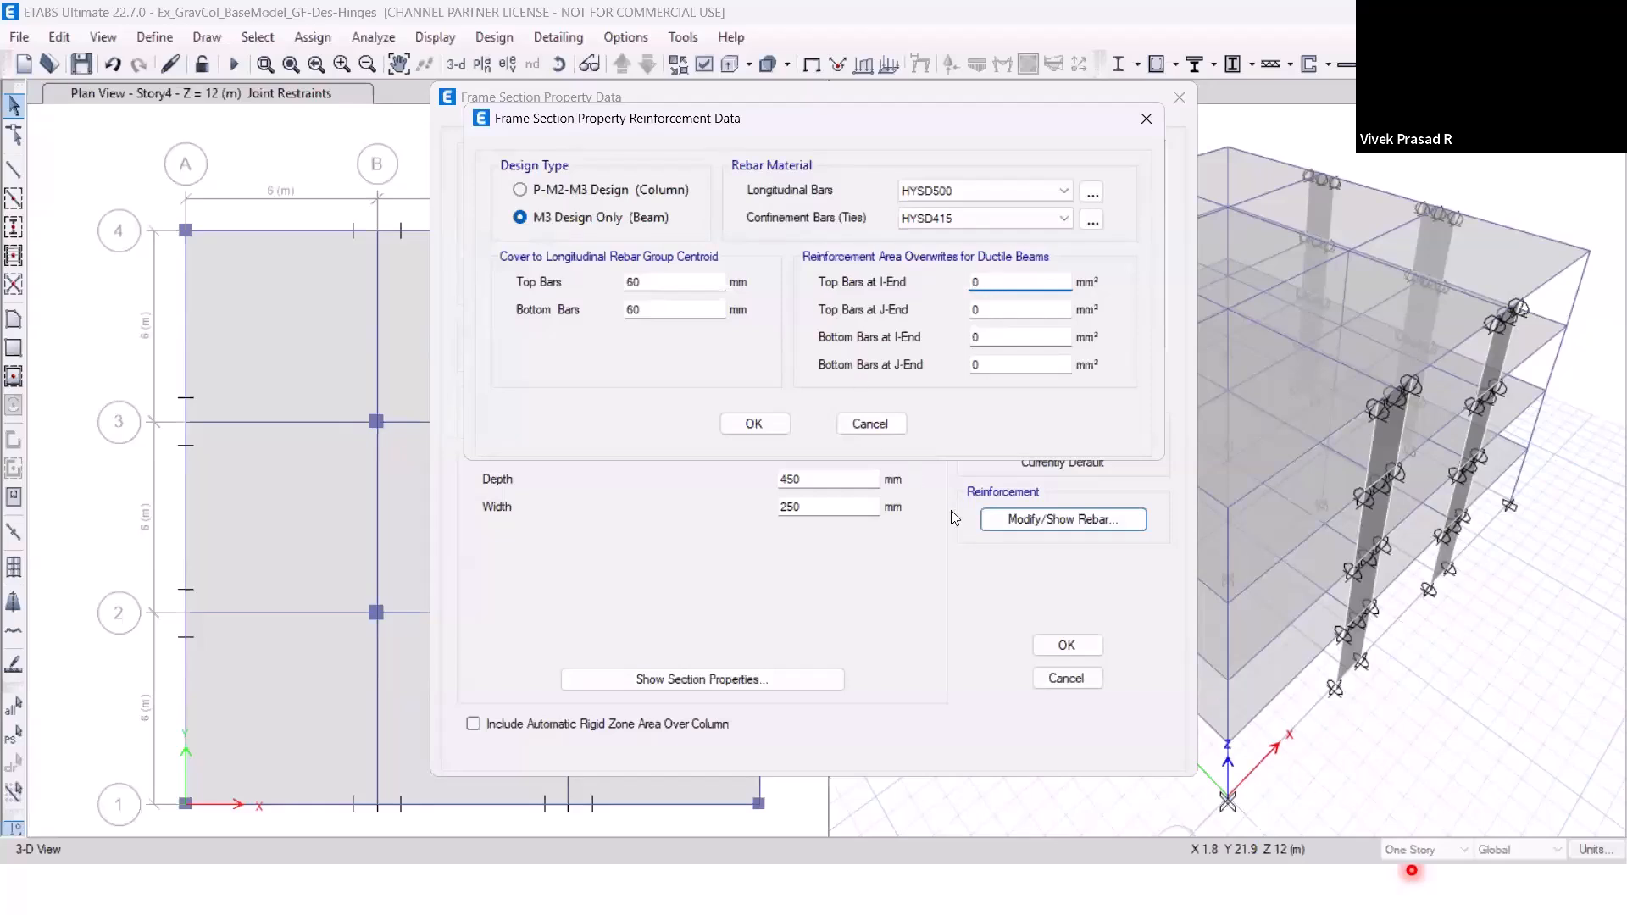
click(755, 423)
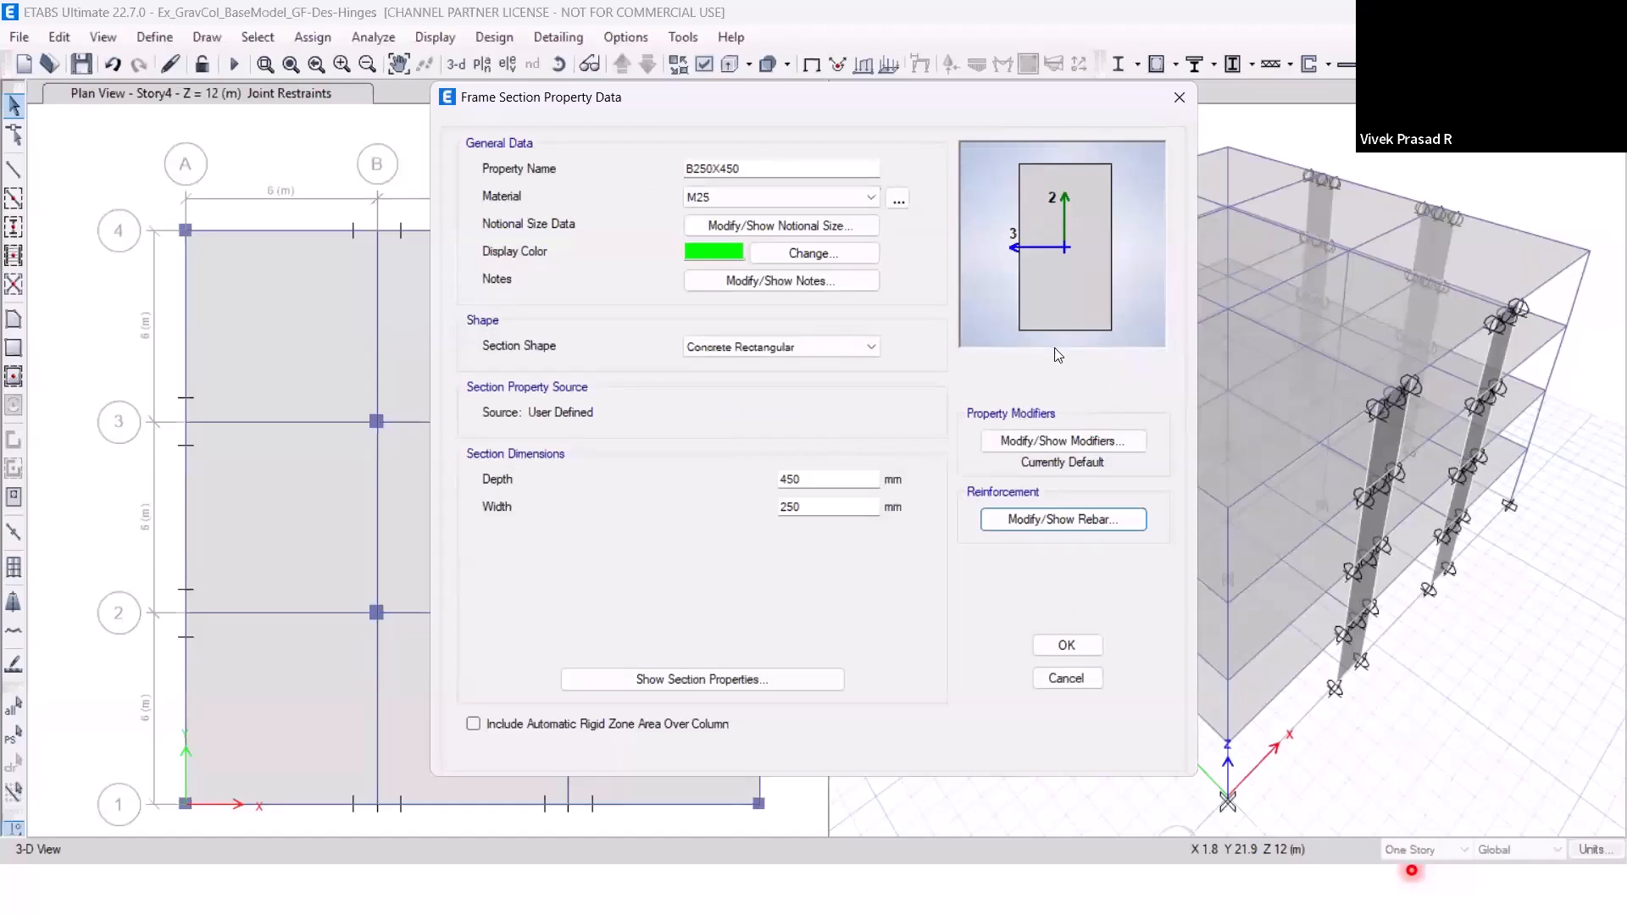
click(1066, 645)
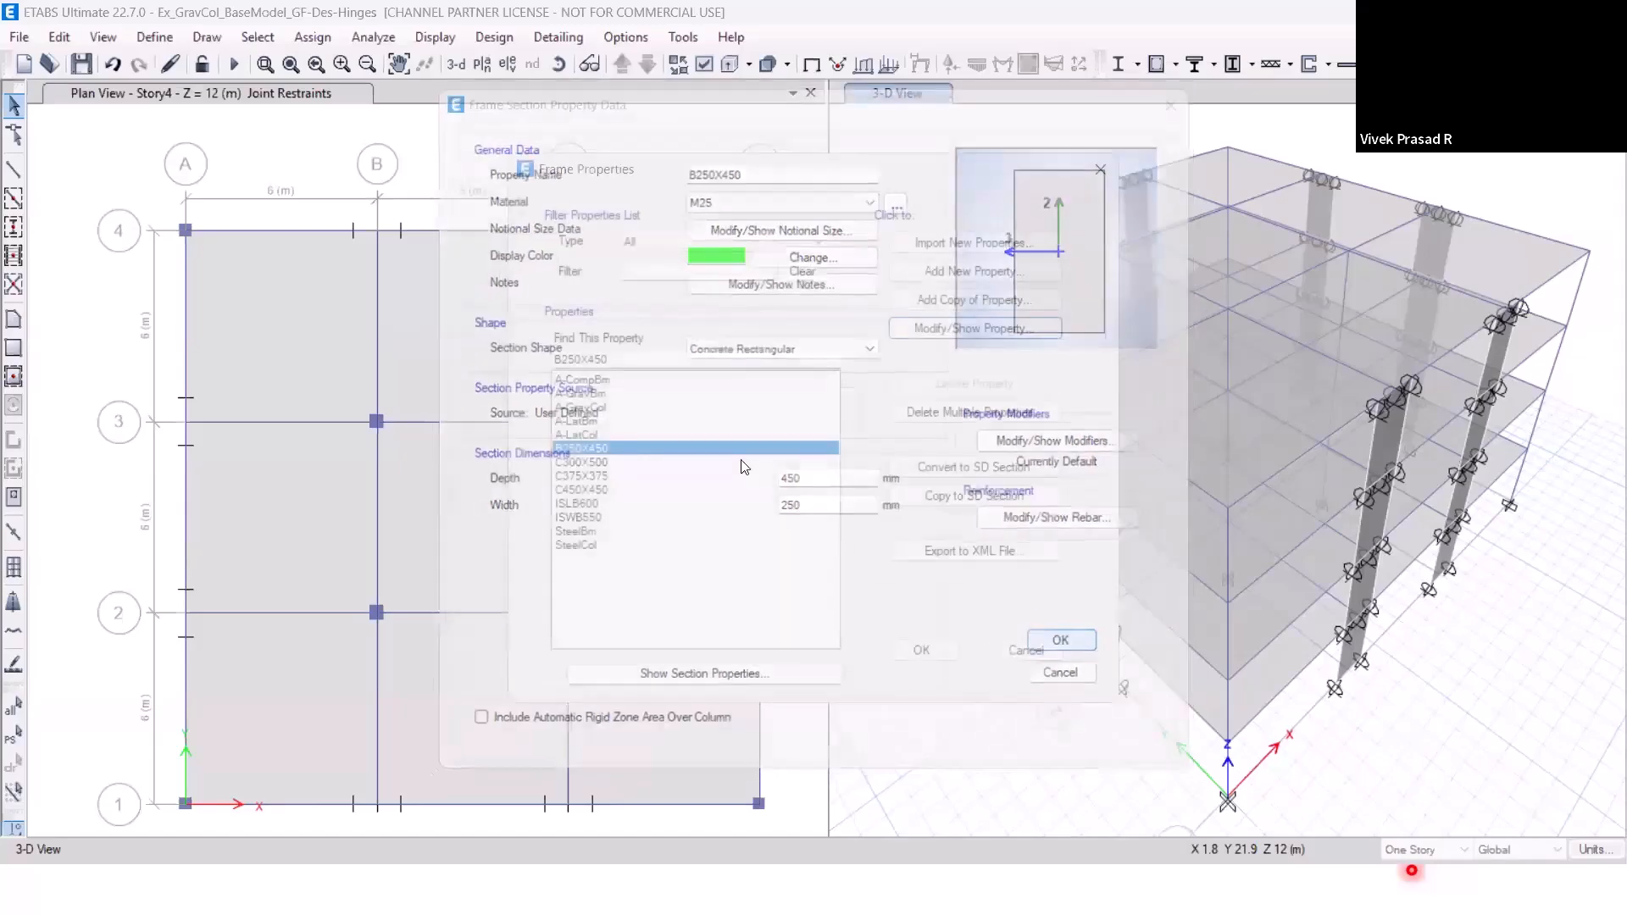
click(1023, 653)
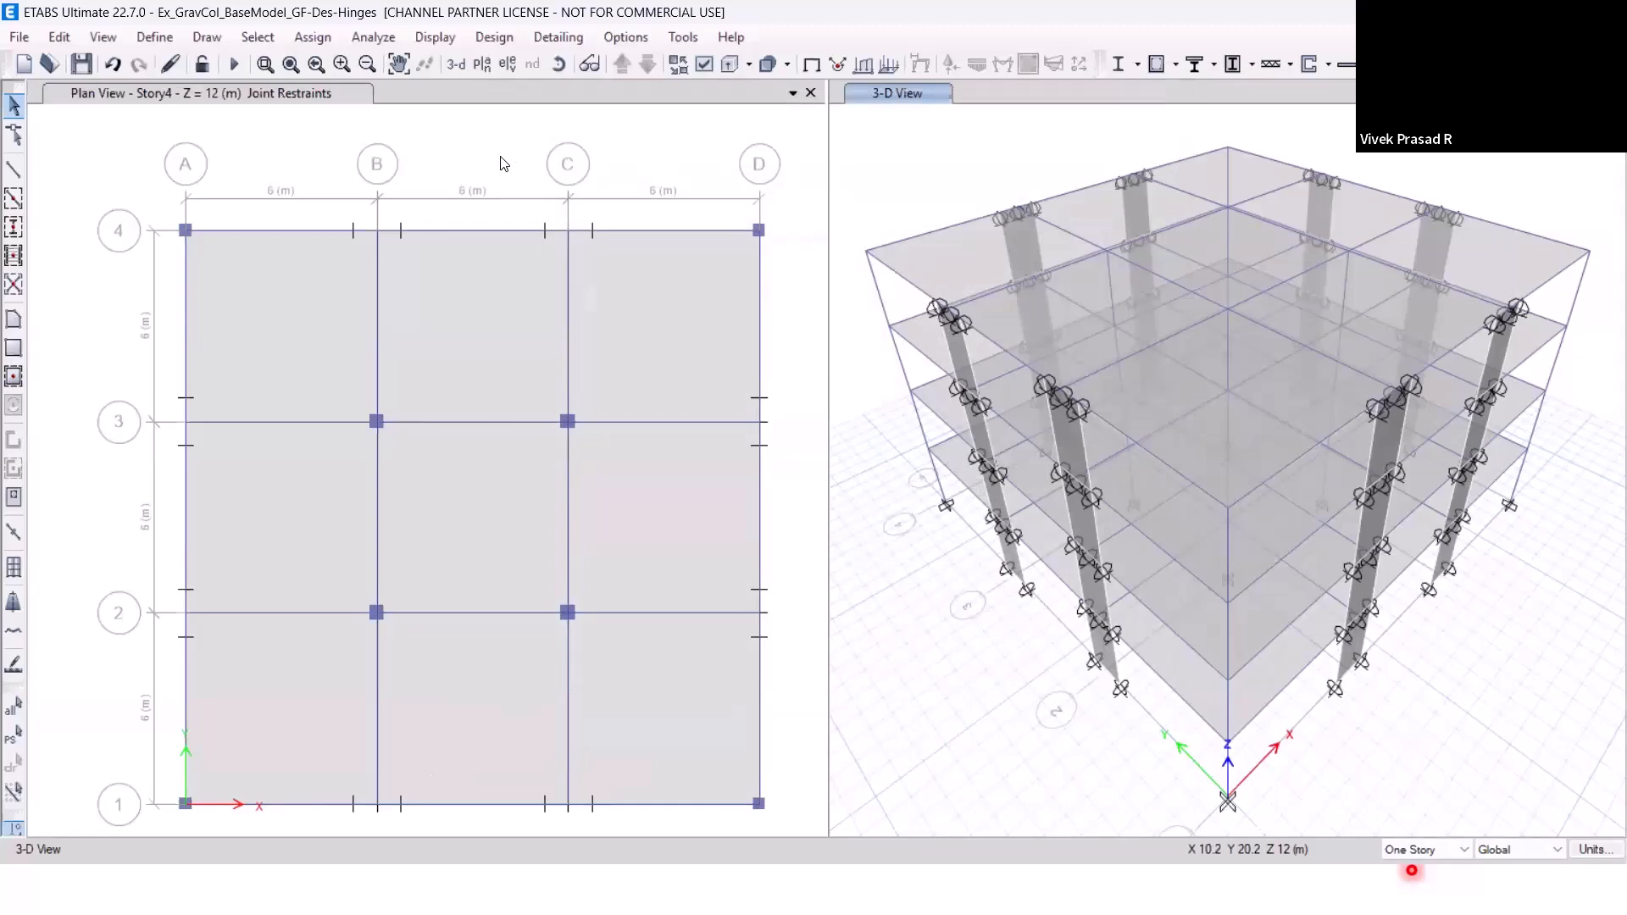
Run the analysis and the concrete frame design check, displaying the longitudinal reinforcing in the 3D view.
click(233, 66)
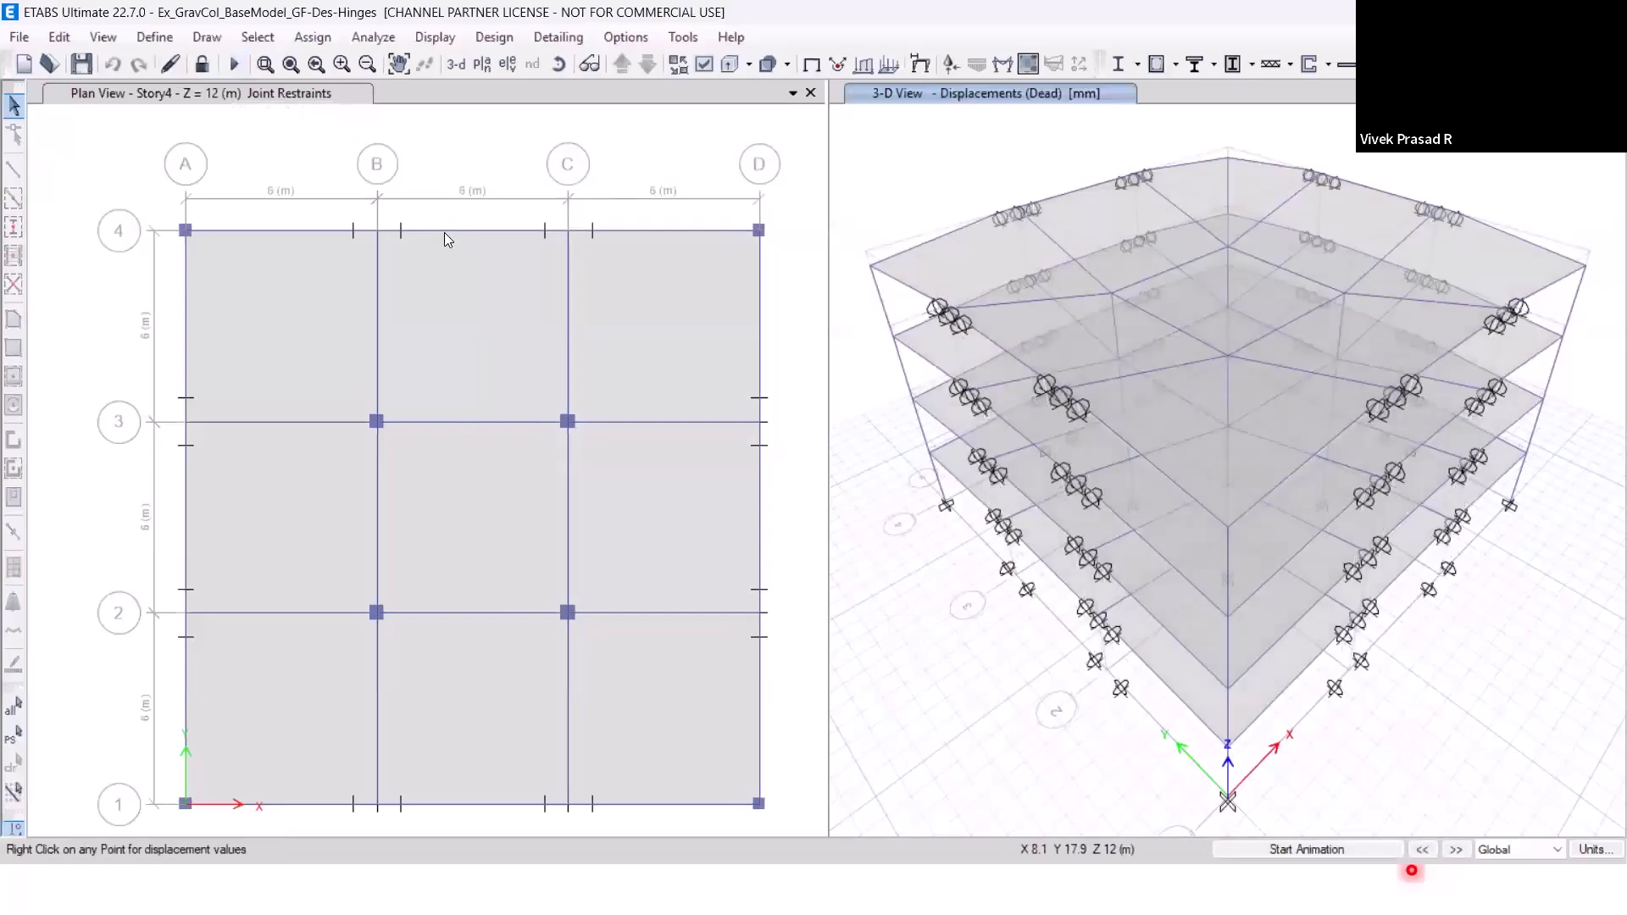
click(1157, 65)
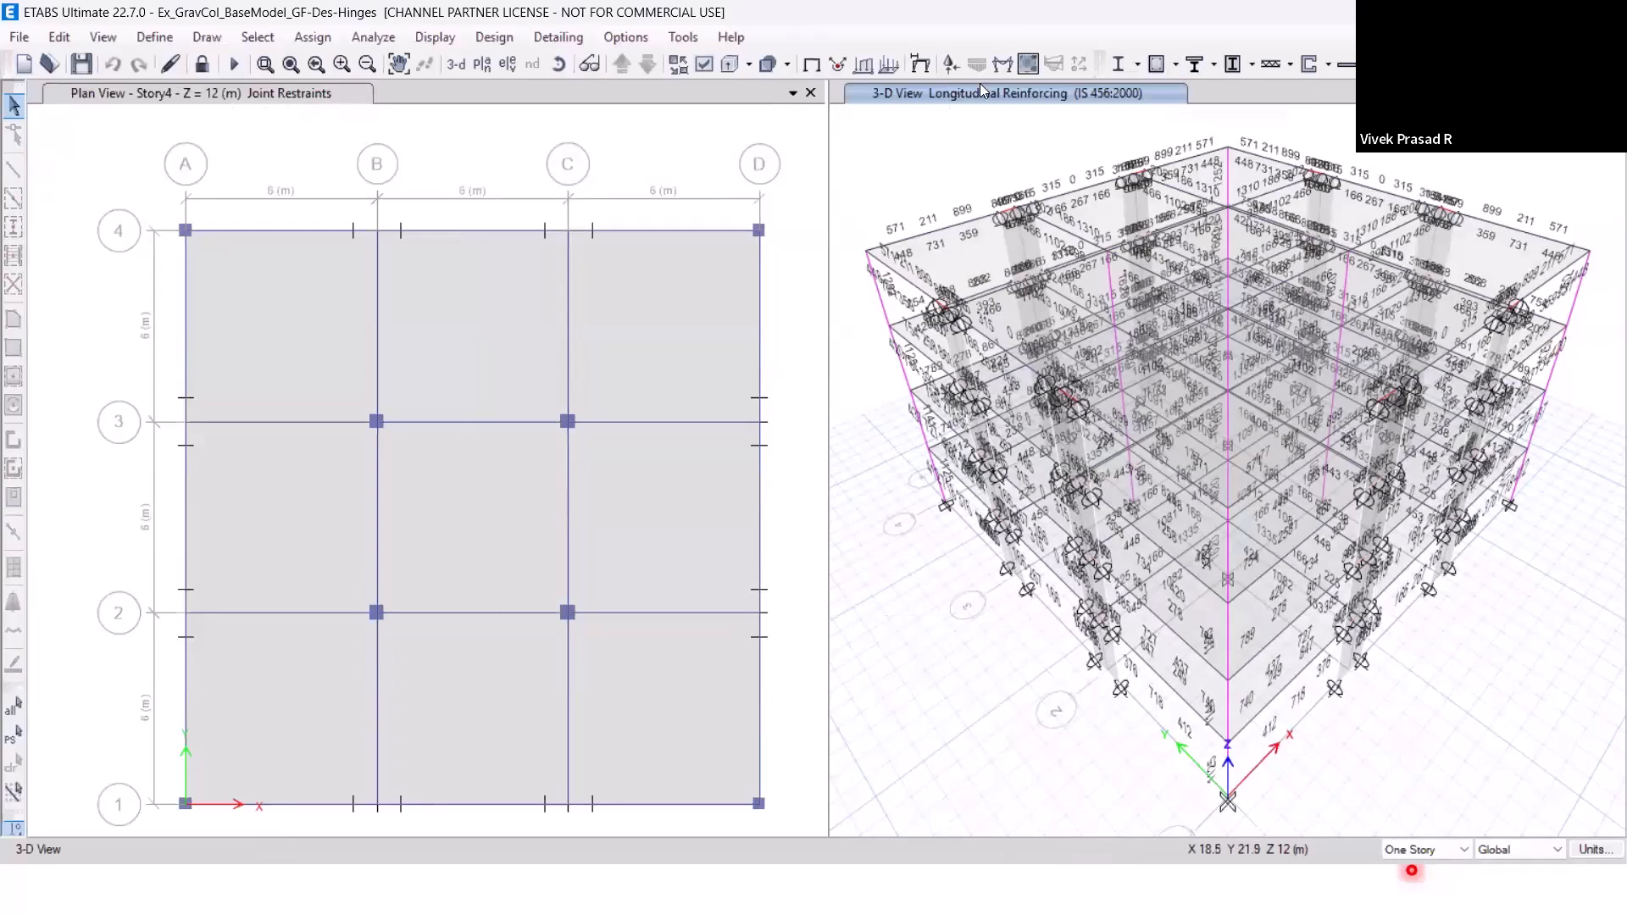
click(1176, 66)
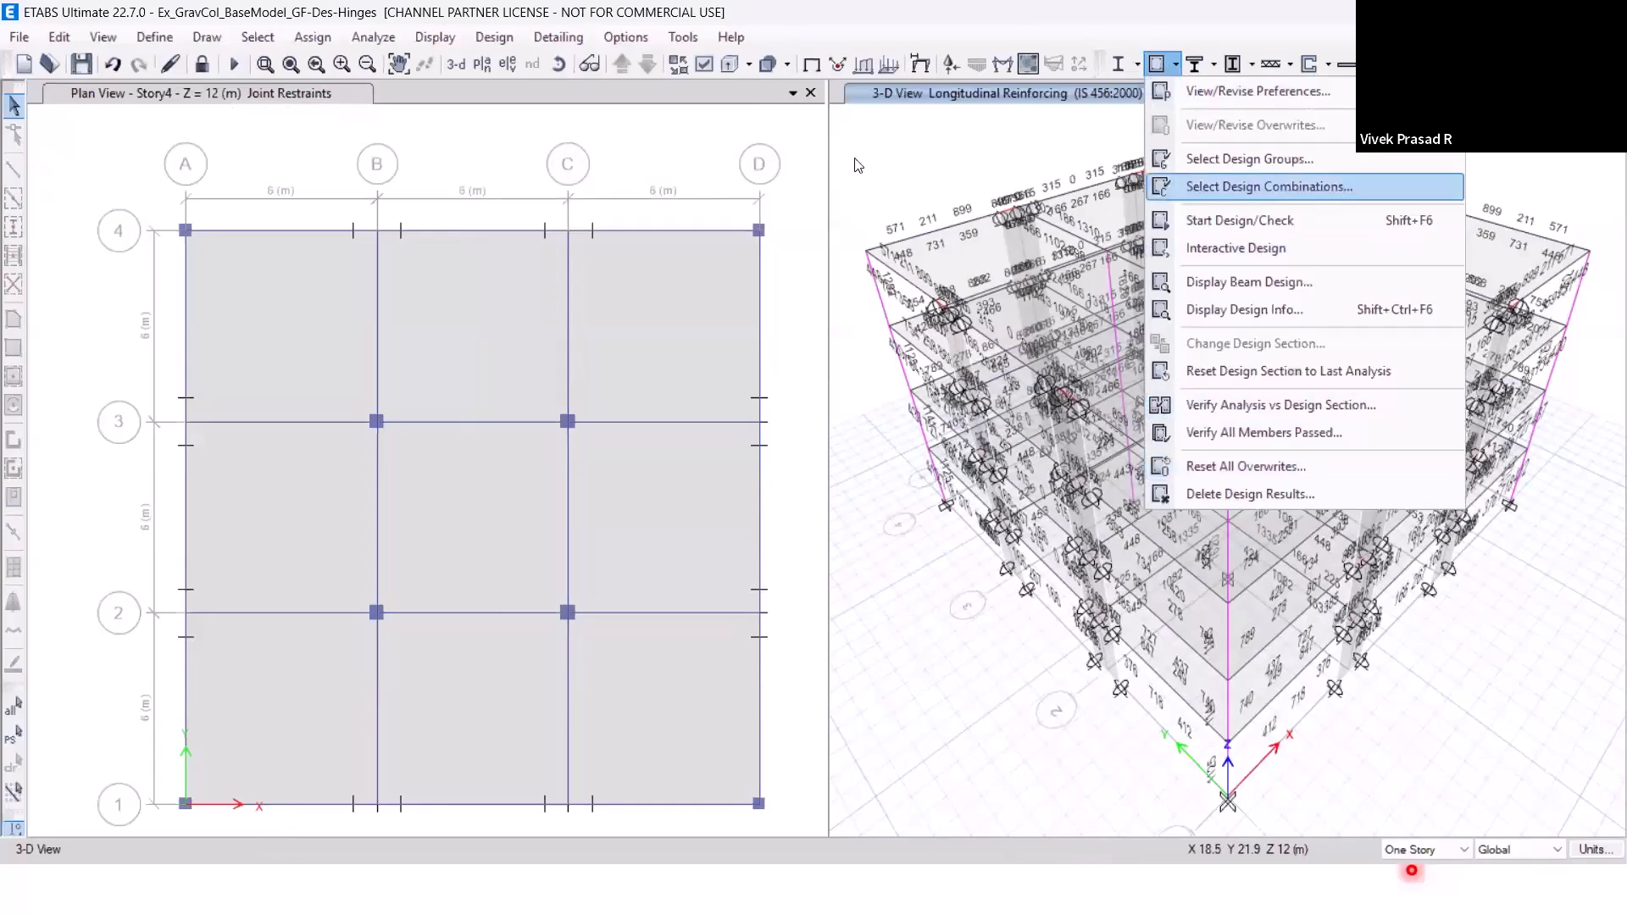
click(702, 159)
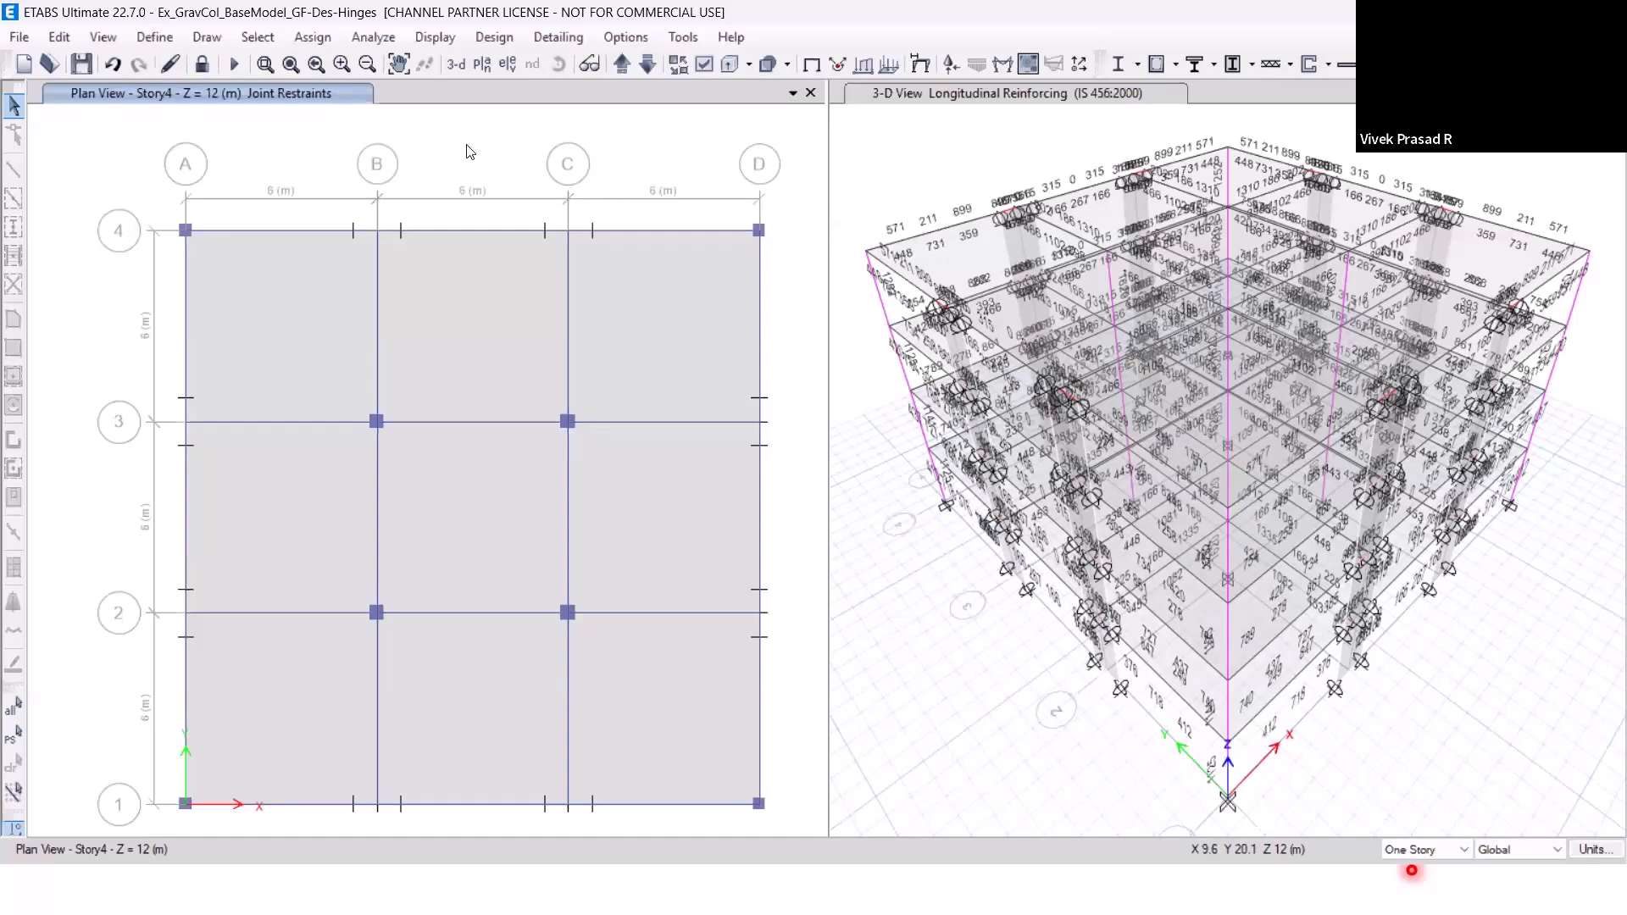
Unlock the model, discarding its analysis results, and check the concrete frame option for deleting design results.
click(210, 72)
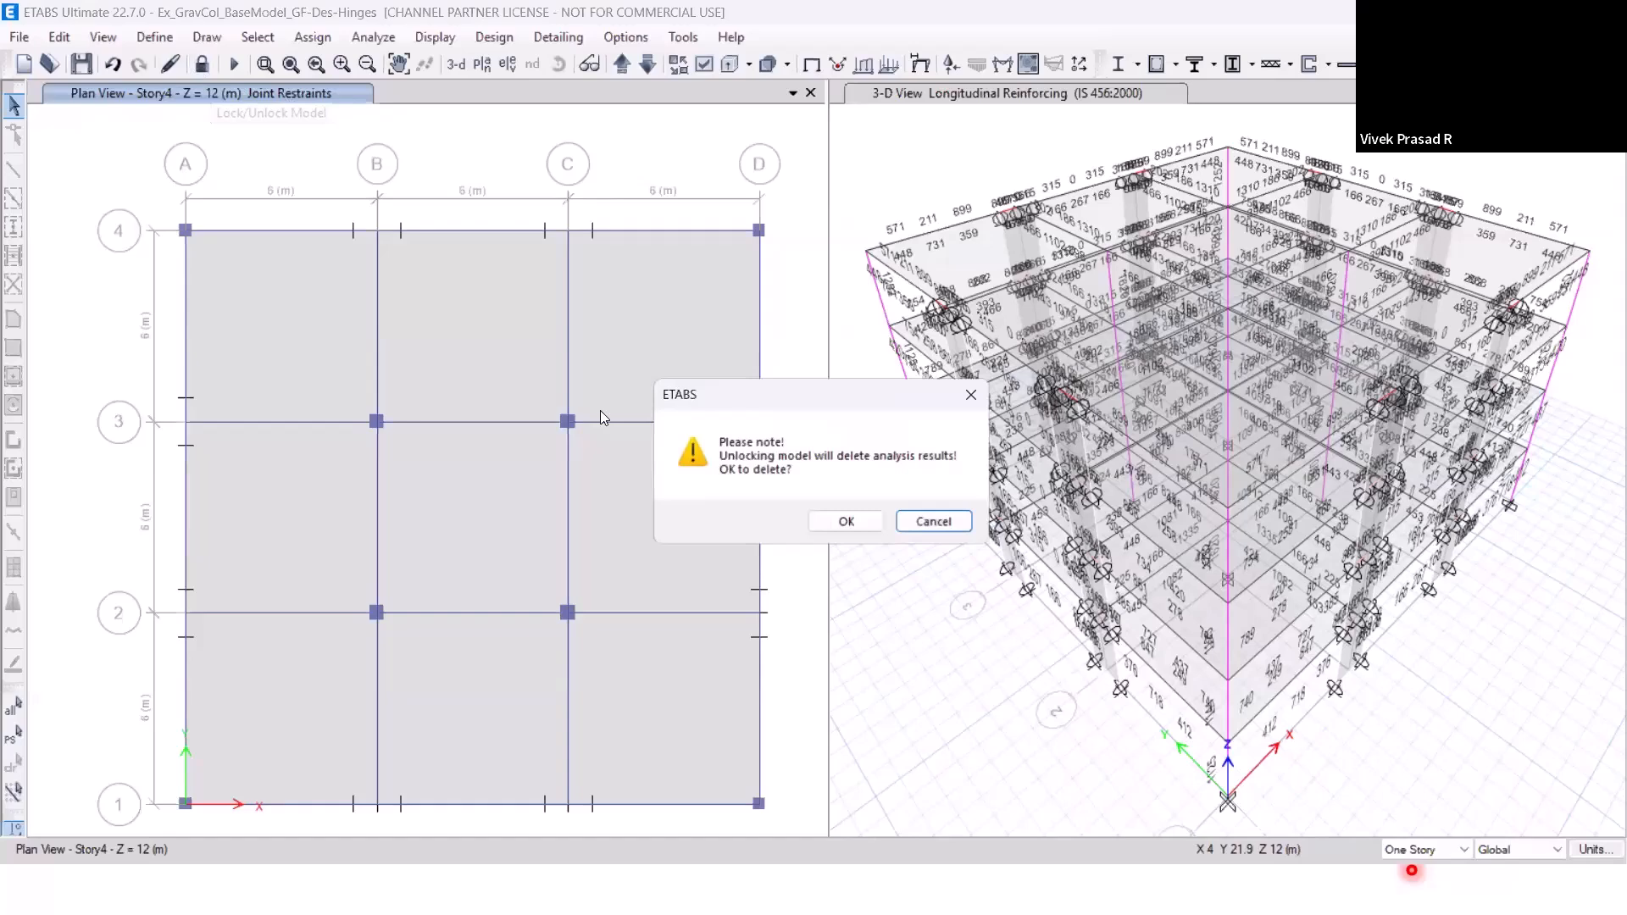
click(844, 523)
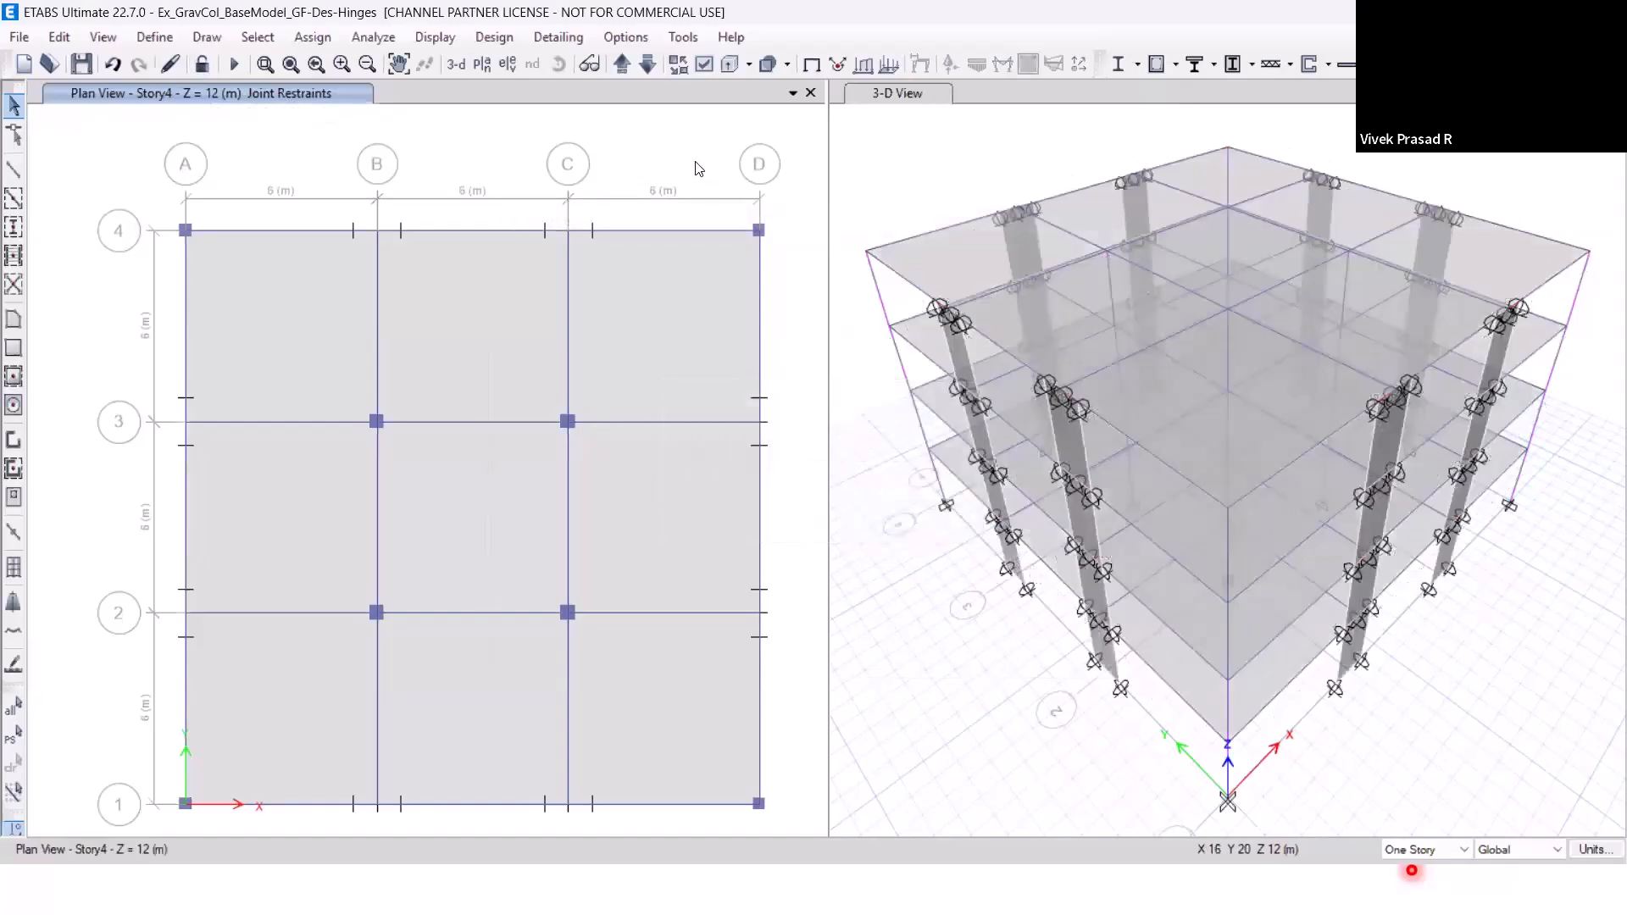
click(1174, 68)
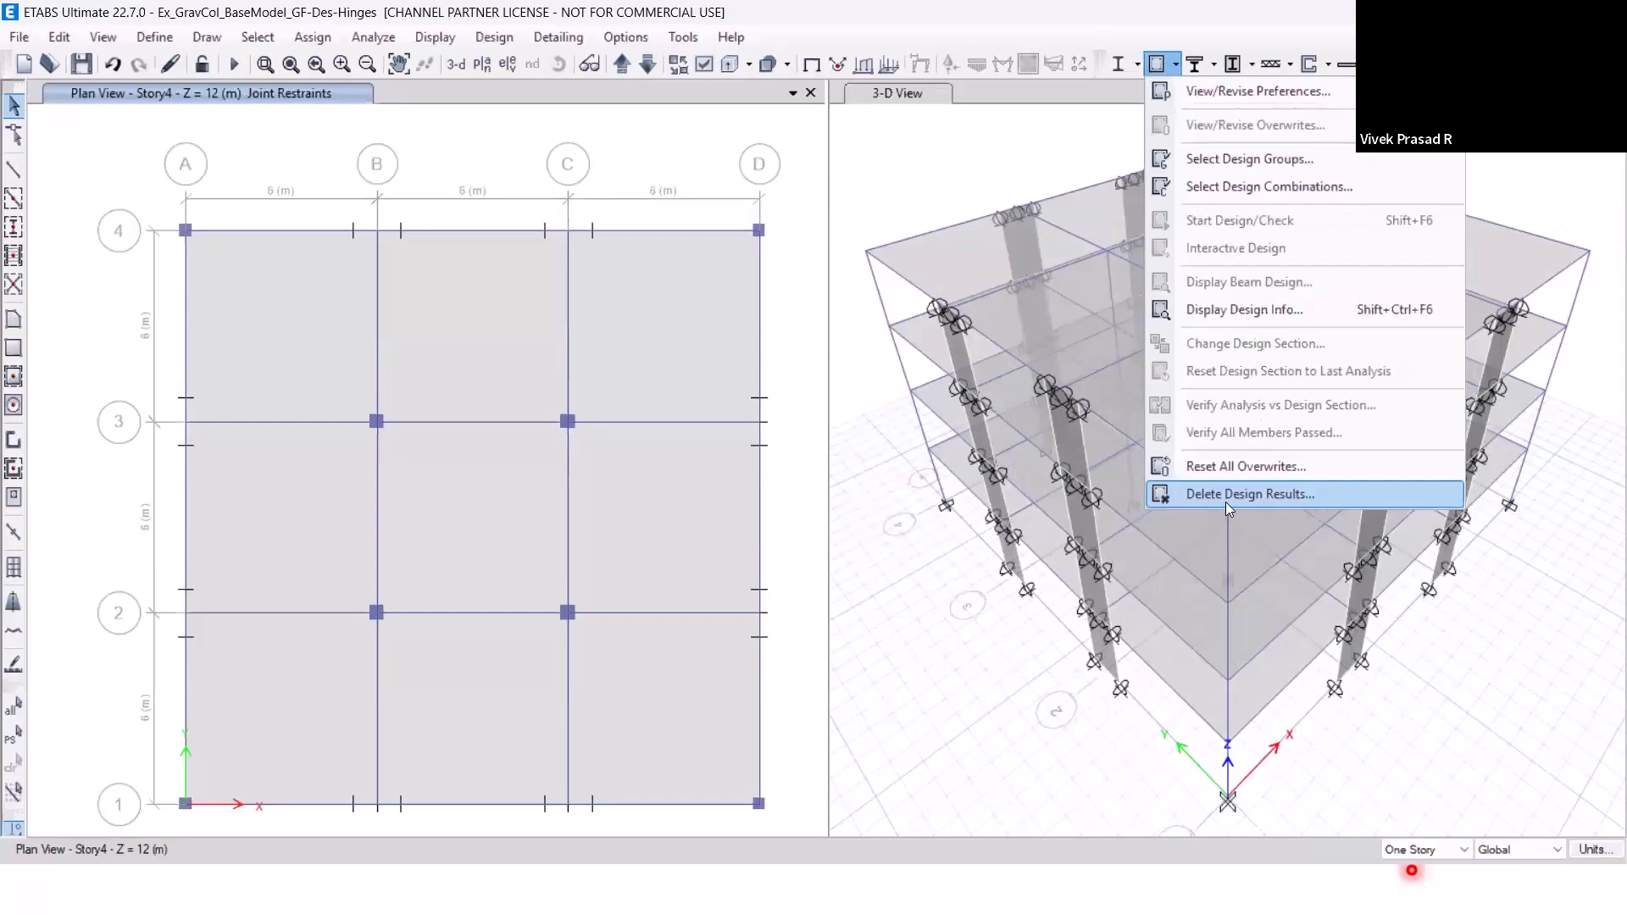
click(1295, 500)
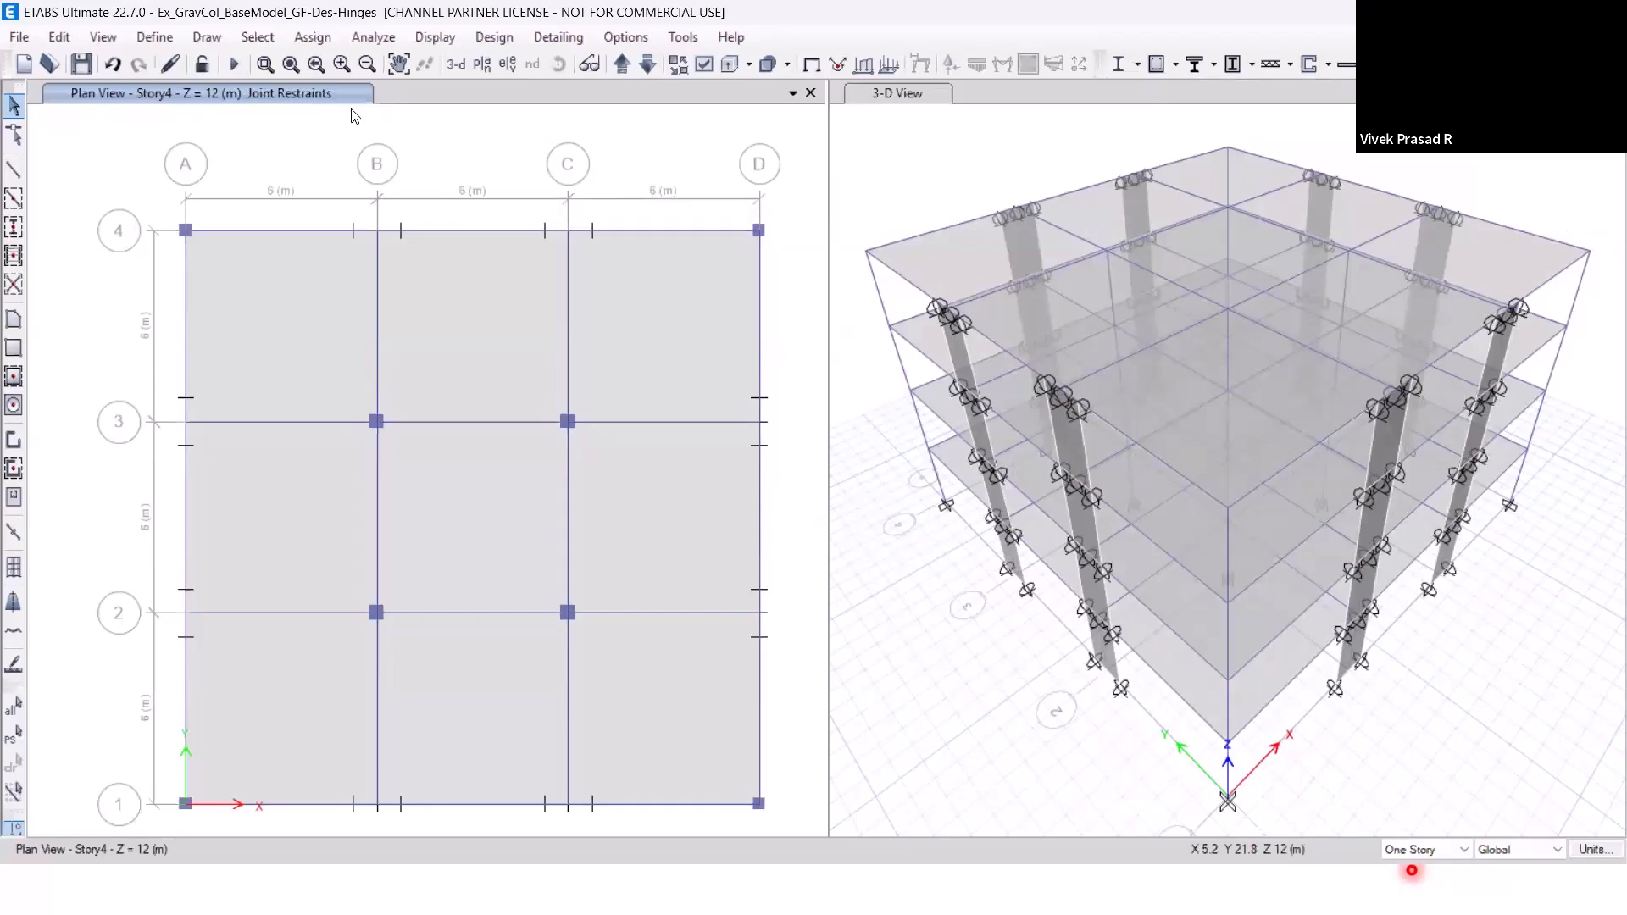
Select all the walls in the LFRS group.
click(244, 39)
mouse_move(444, 78)
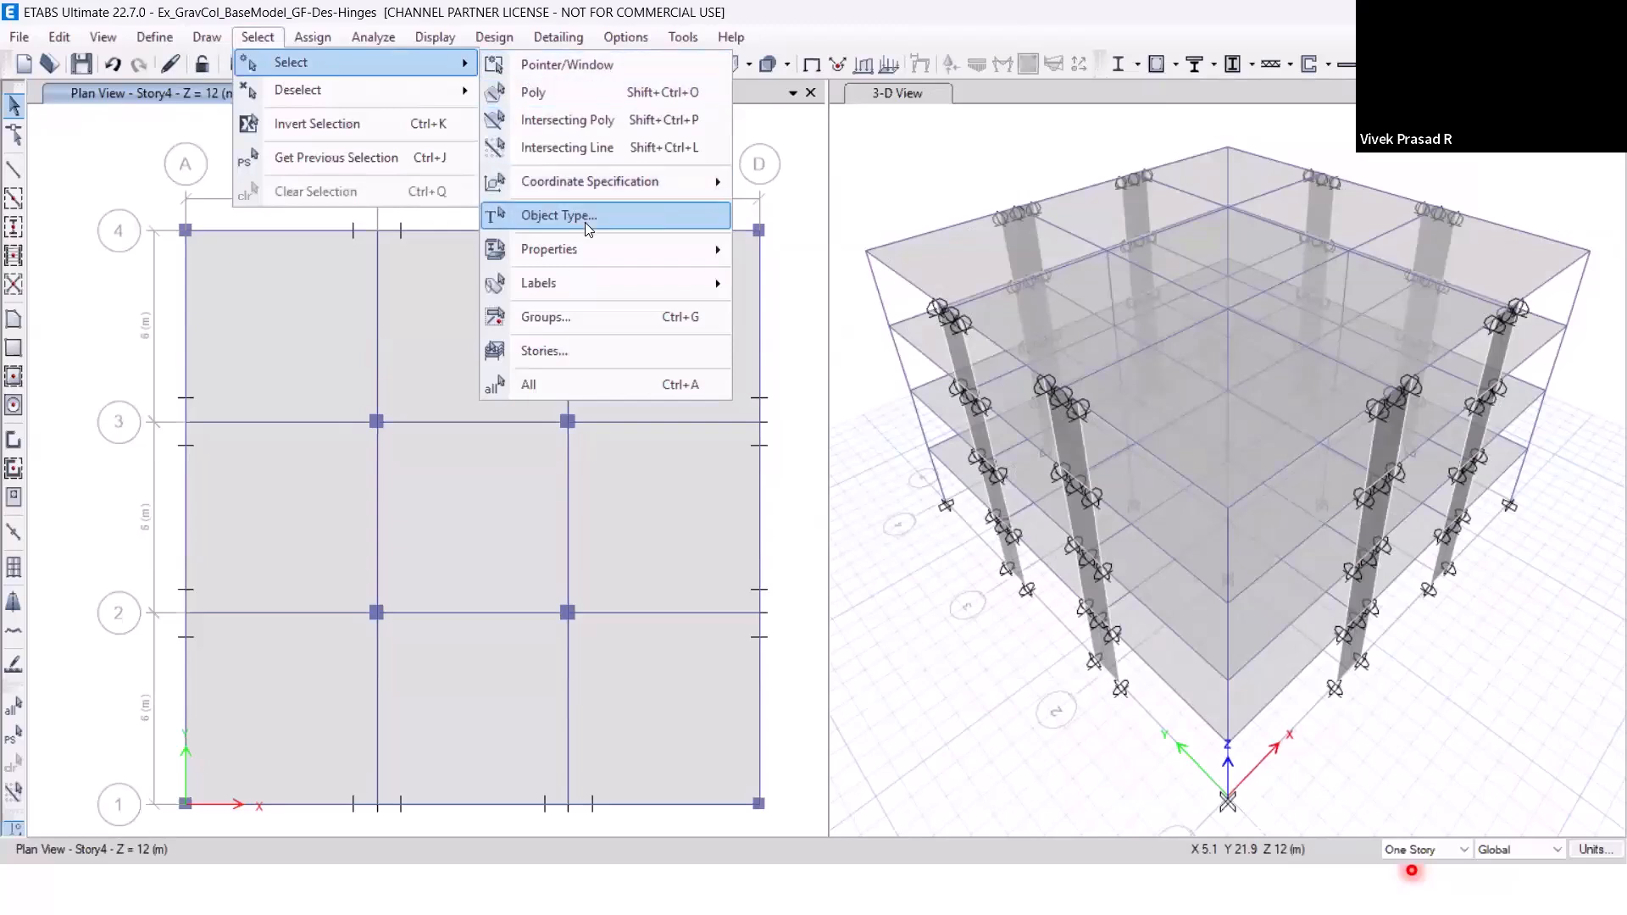
click(592, 317)
click(702, 349)
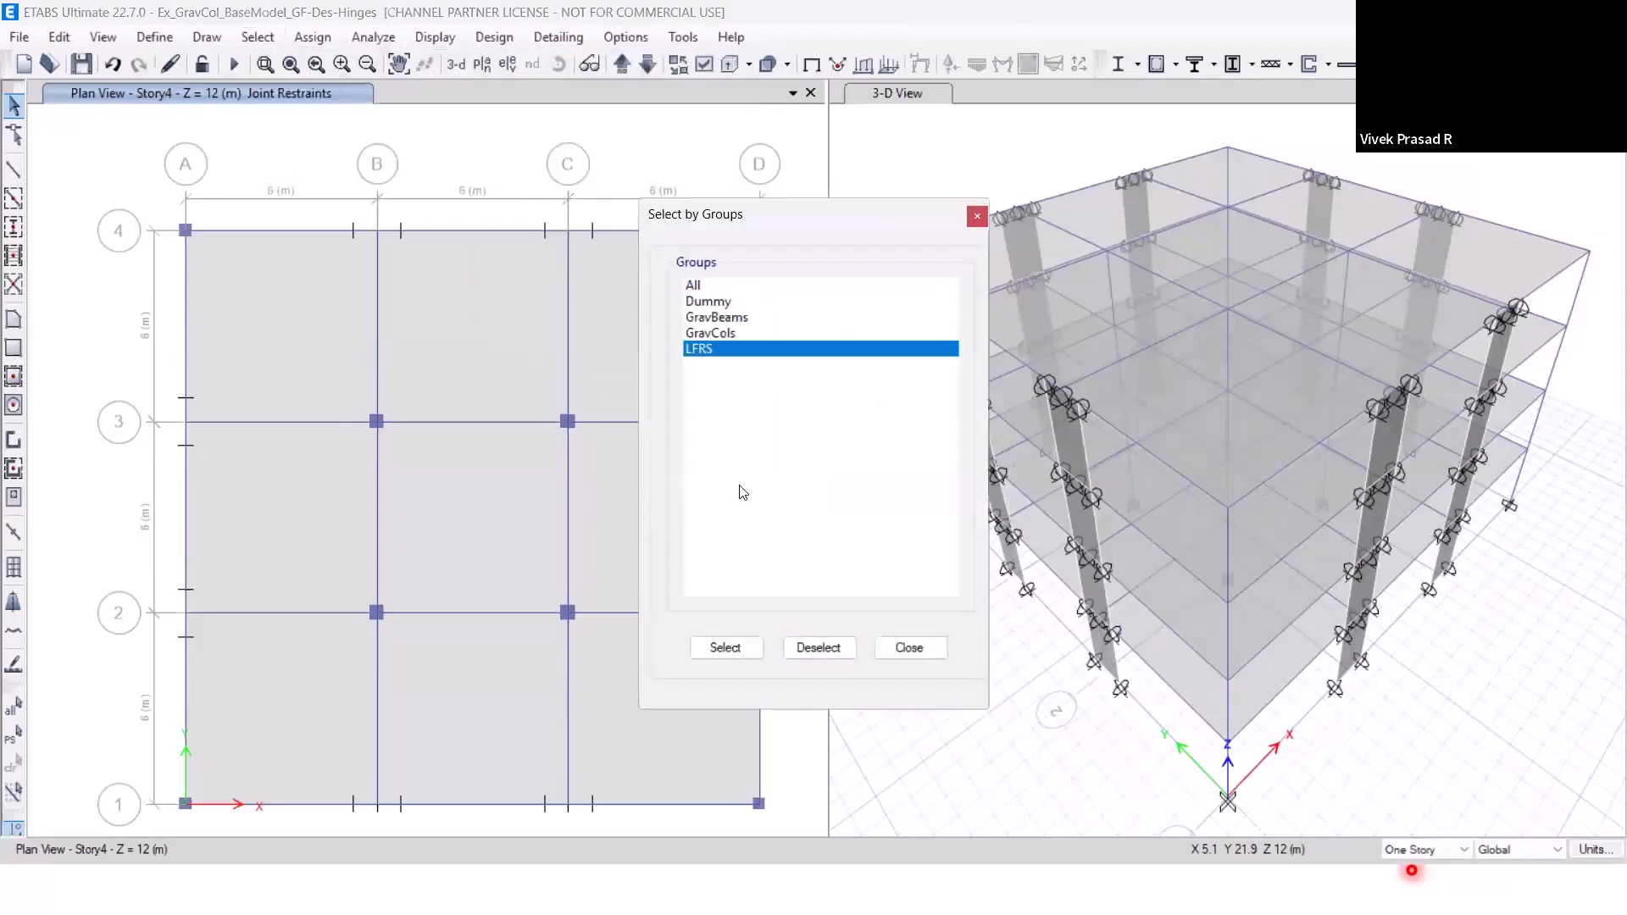
click(743, 649)
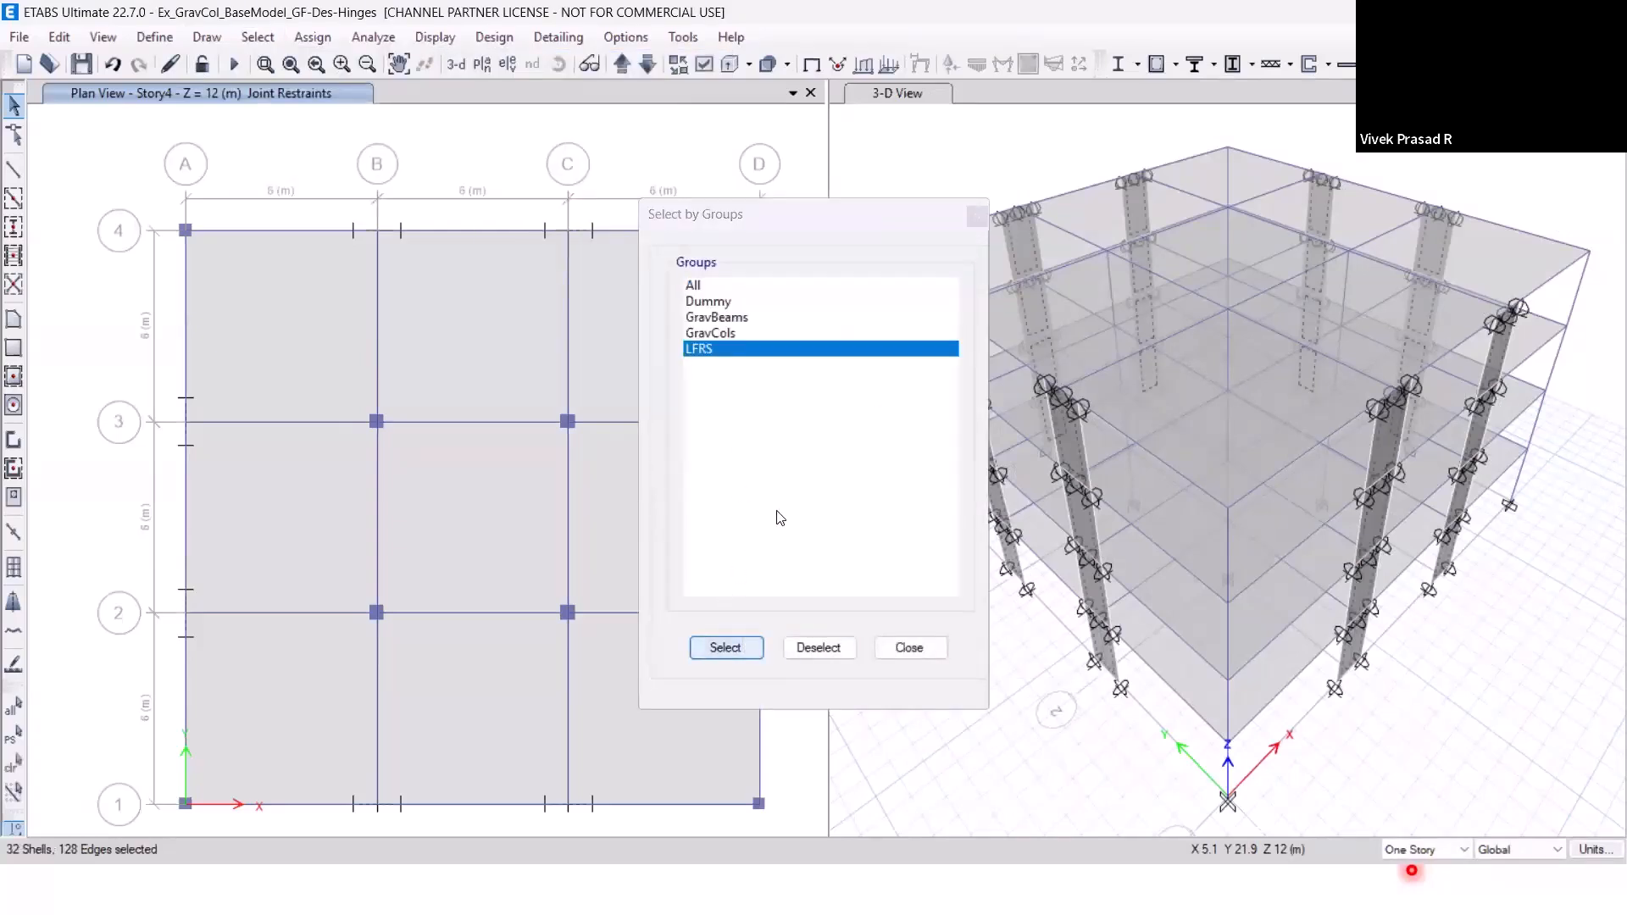
click(915, 648)
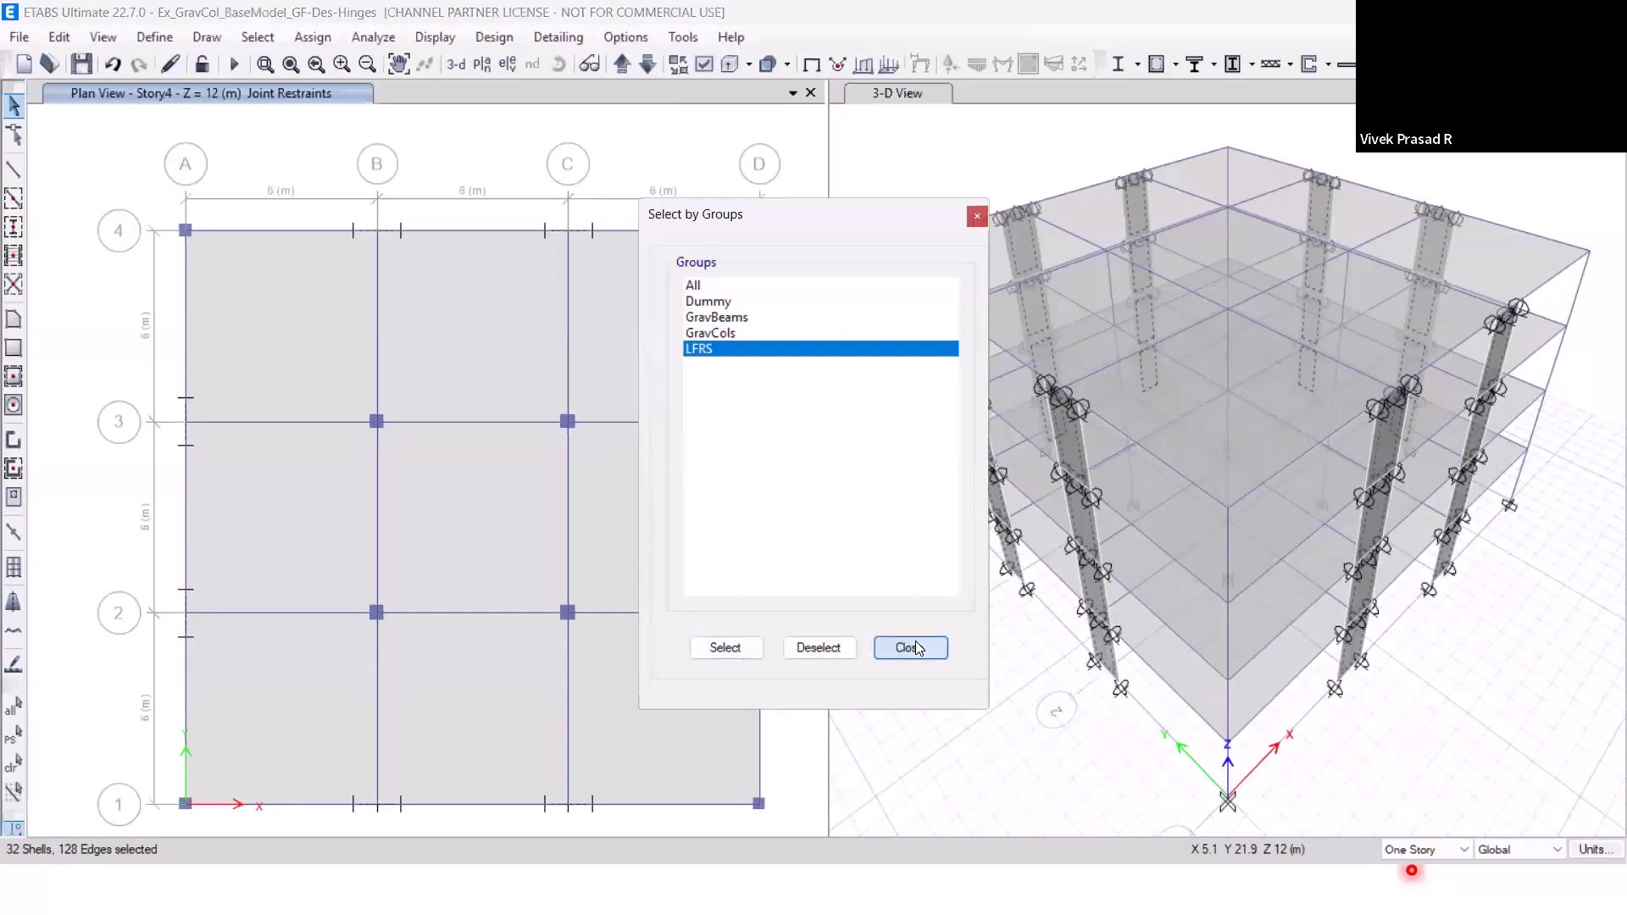
click(915, 648)
Assign the W300 wall section to the selected LFRS walls.
click(322, 36)
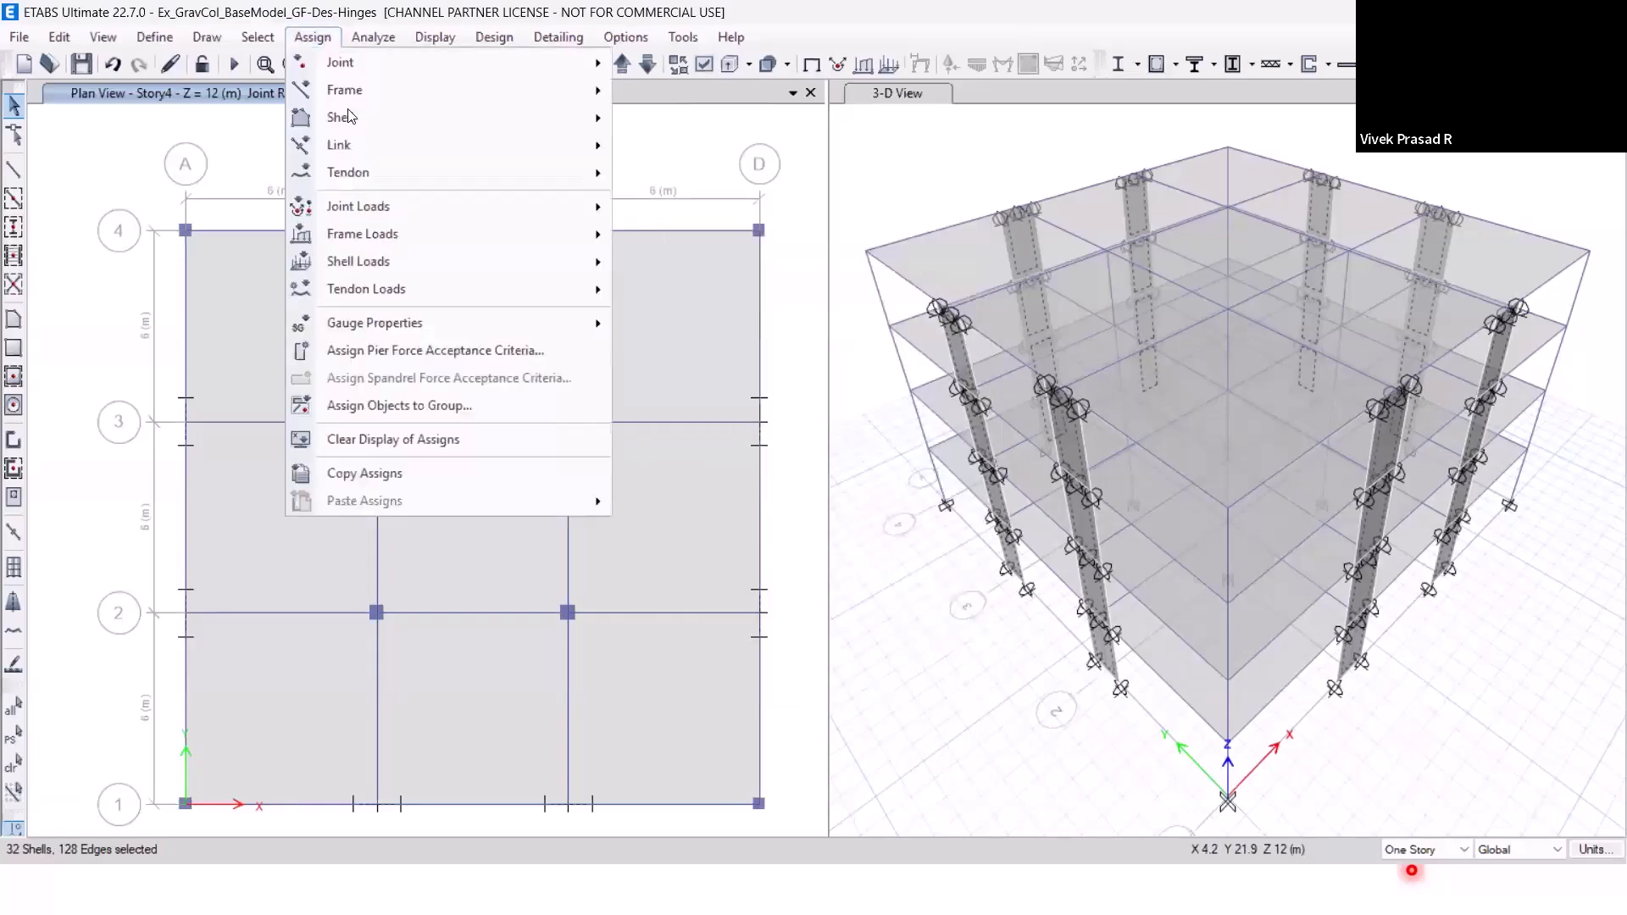
mouse_move(353, 120)
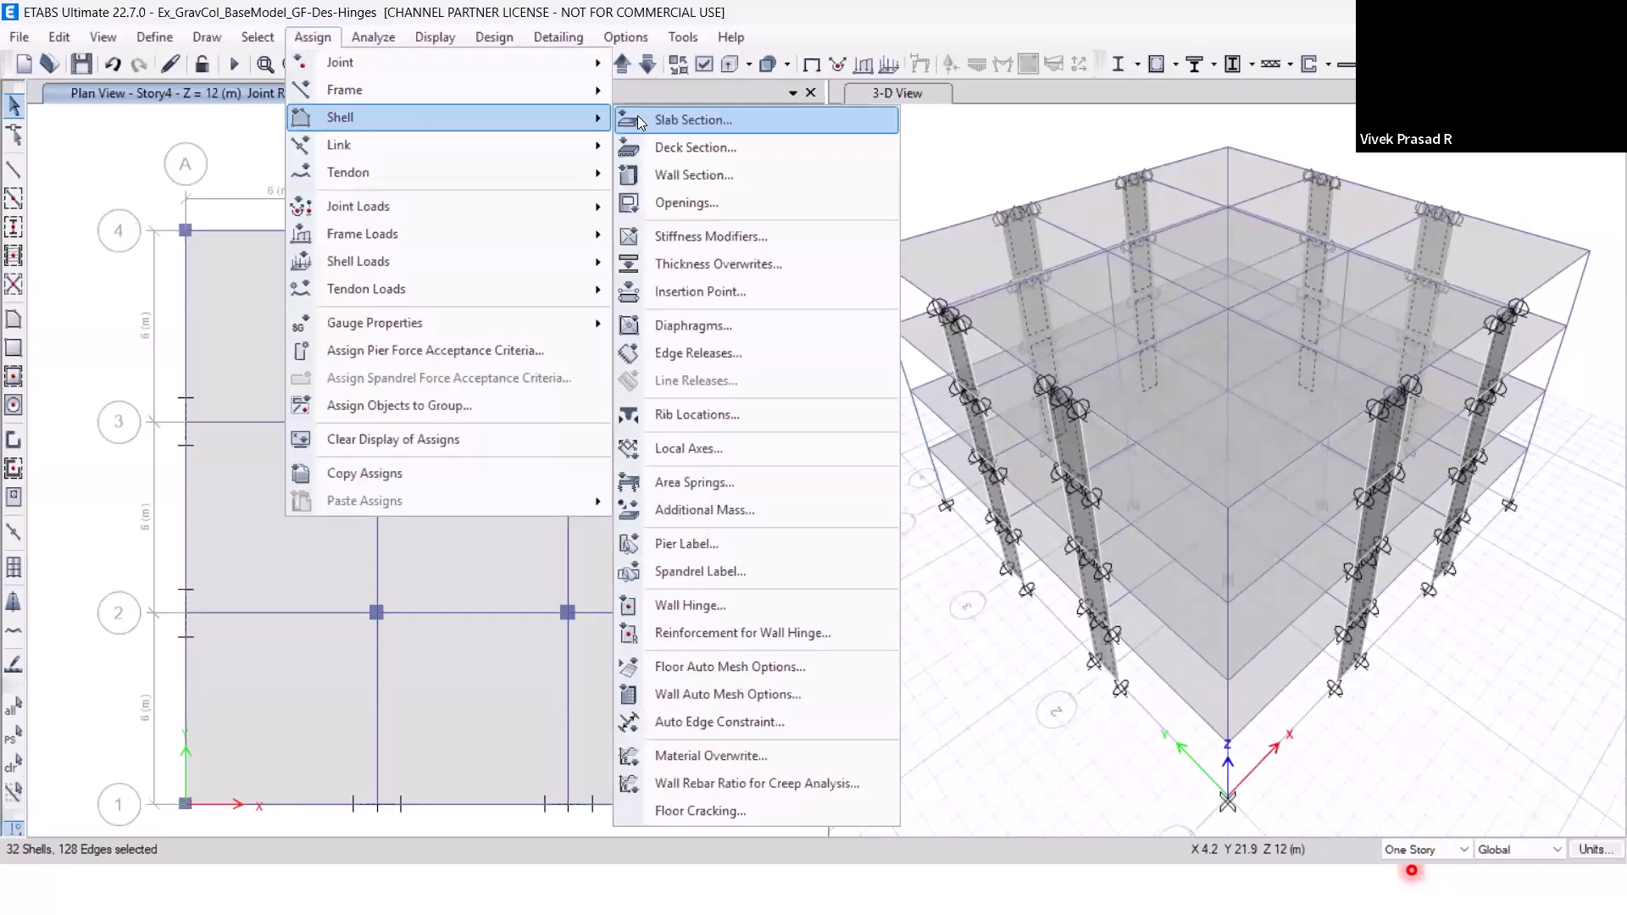
click(674, 175)
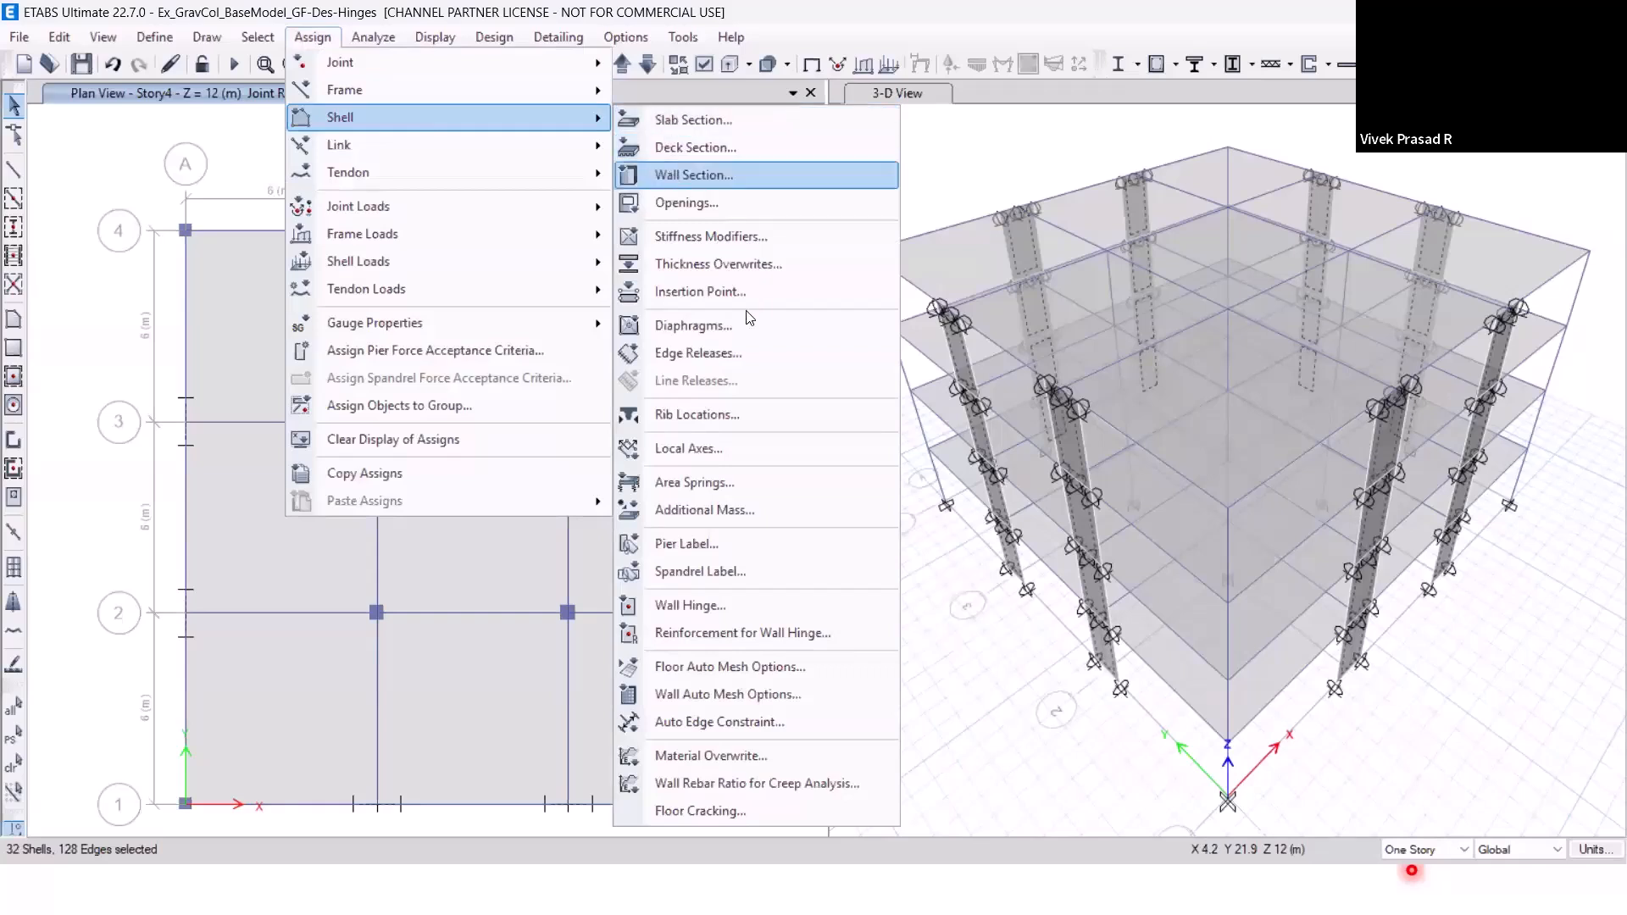
click(727, 300)
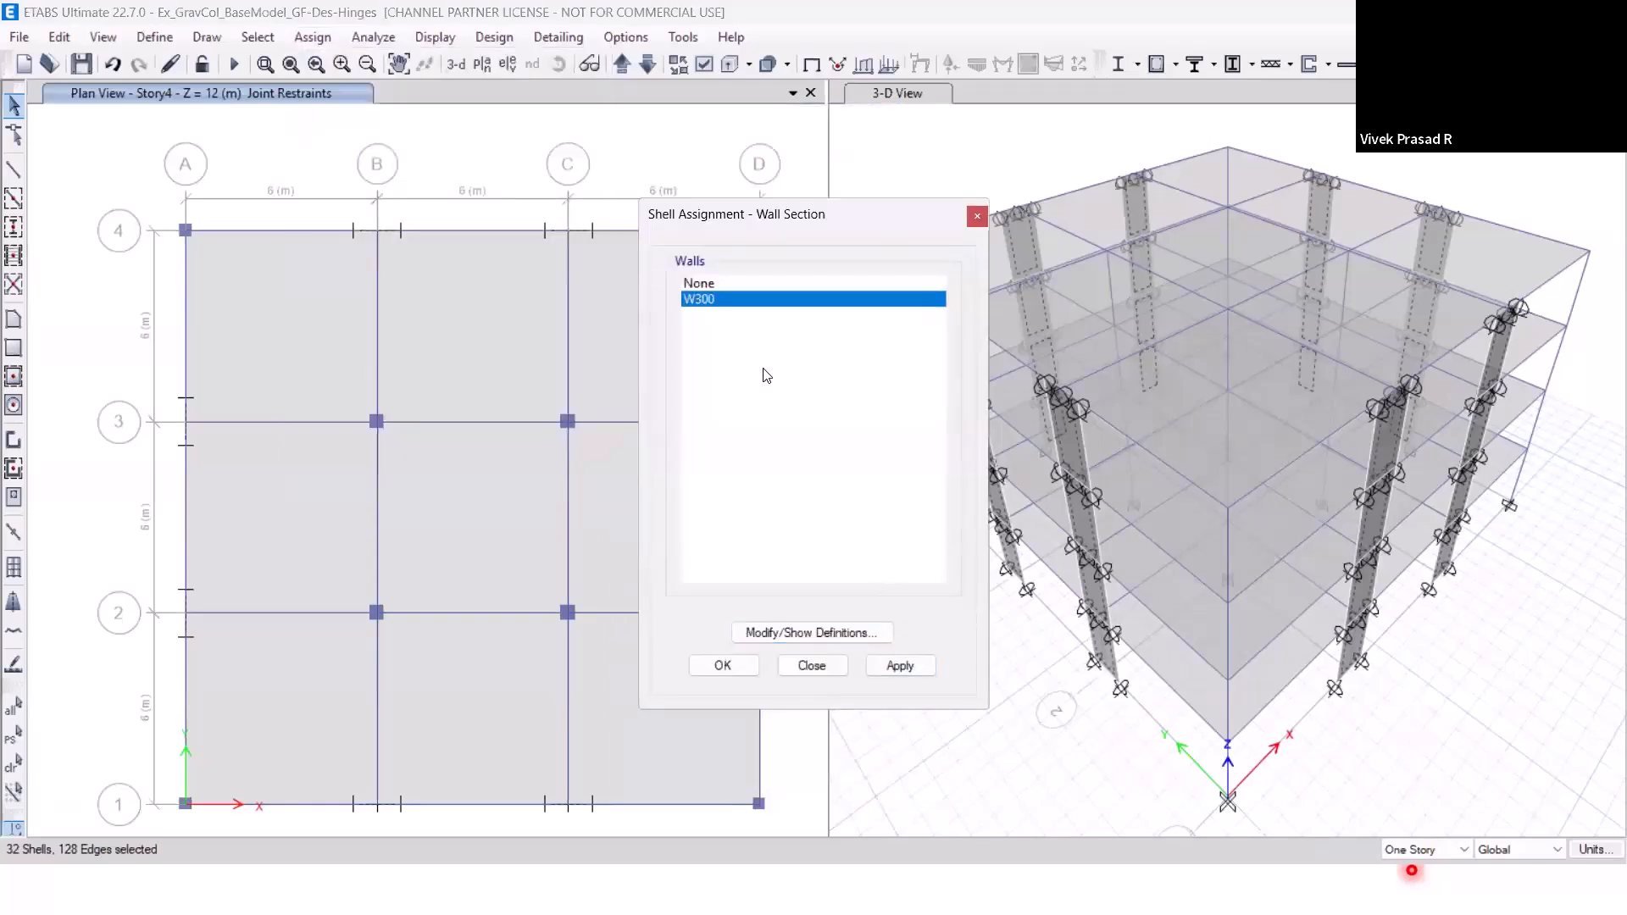
click(901, 665)
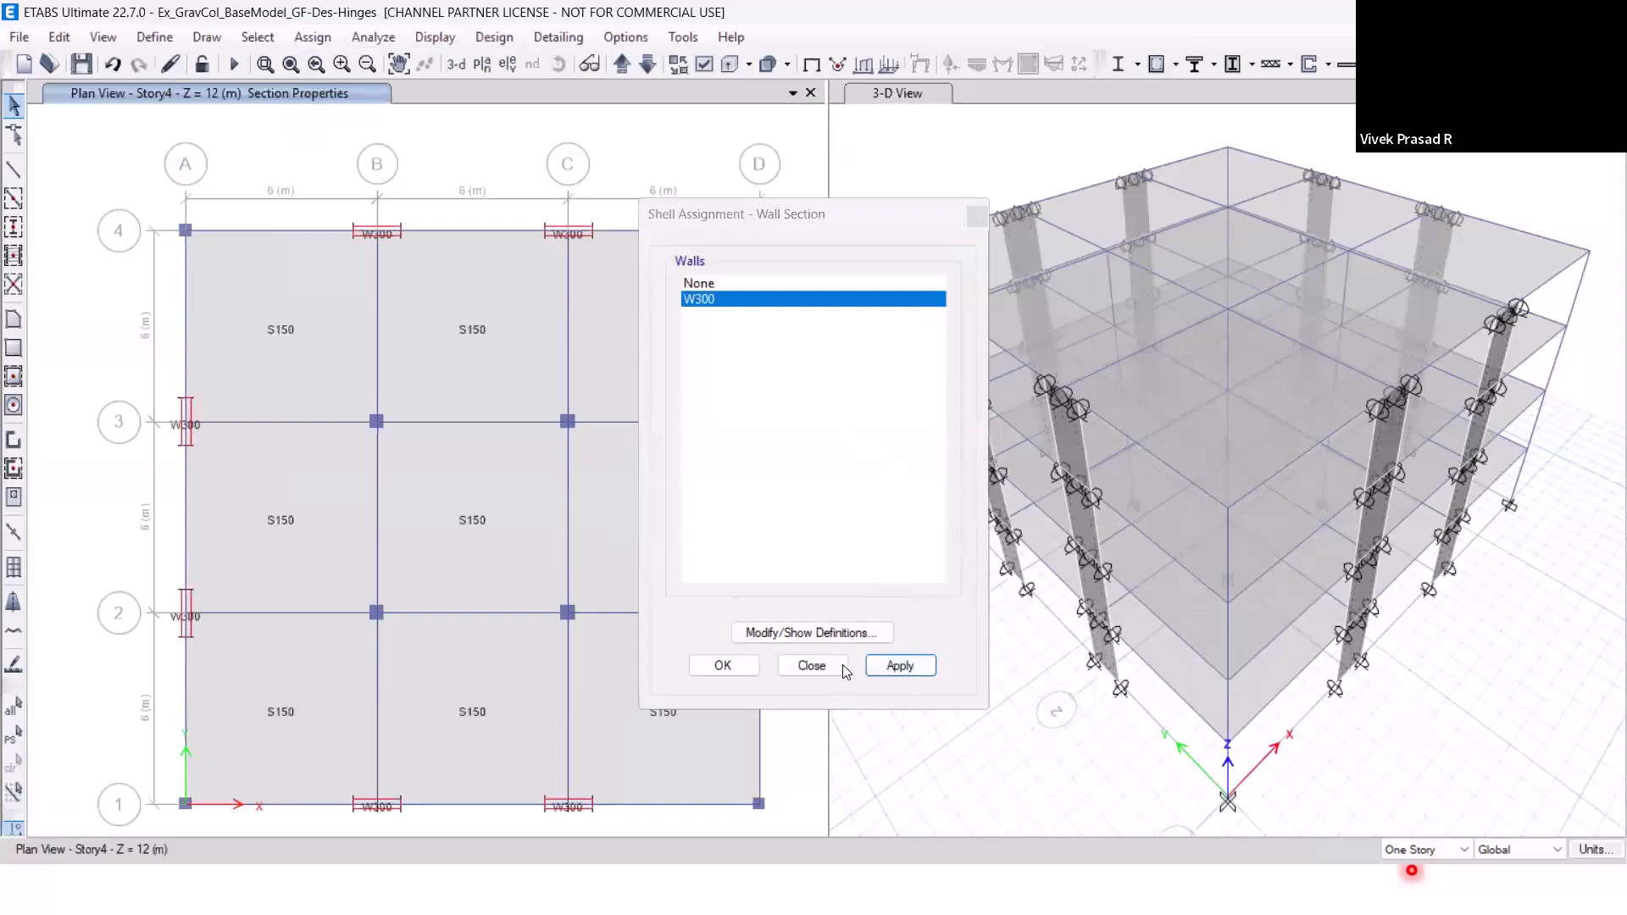
click(811, 666)
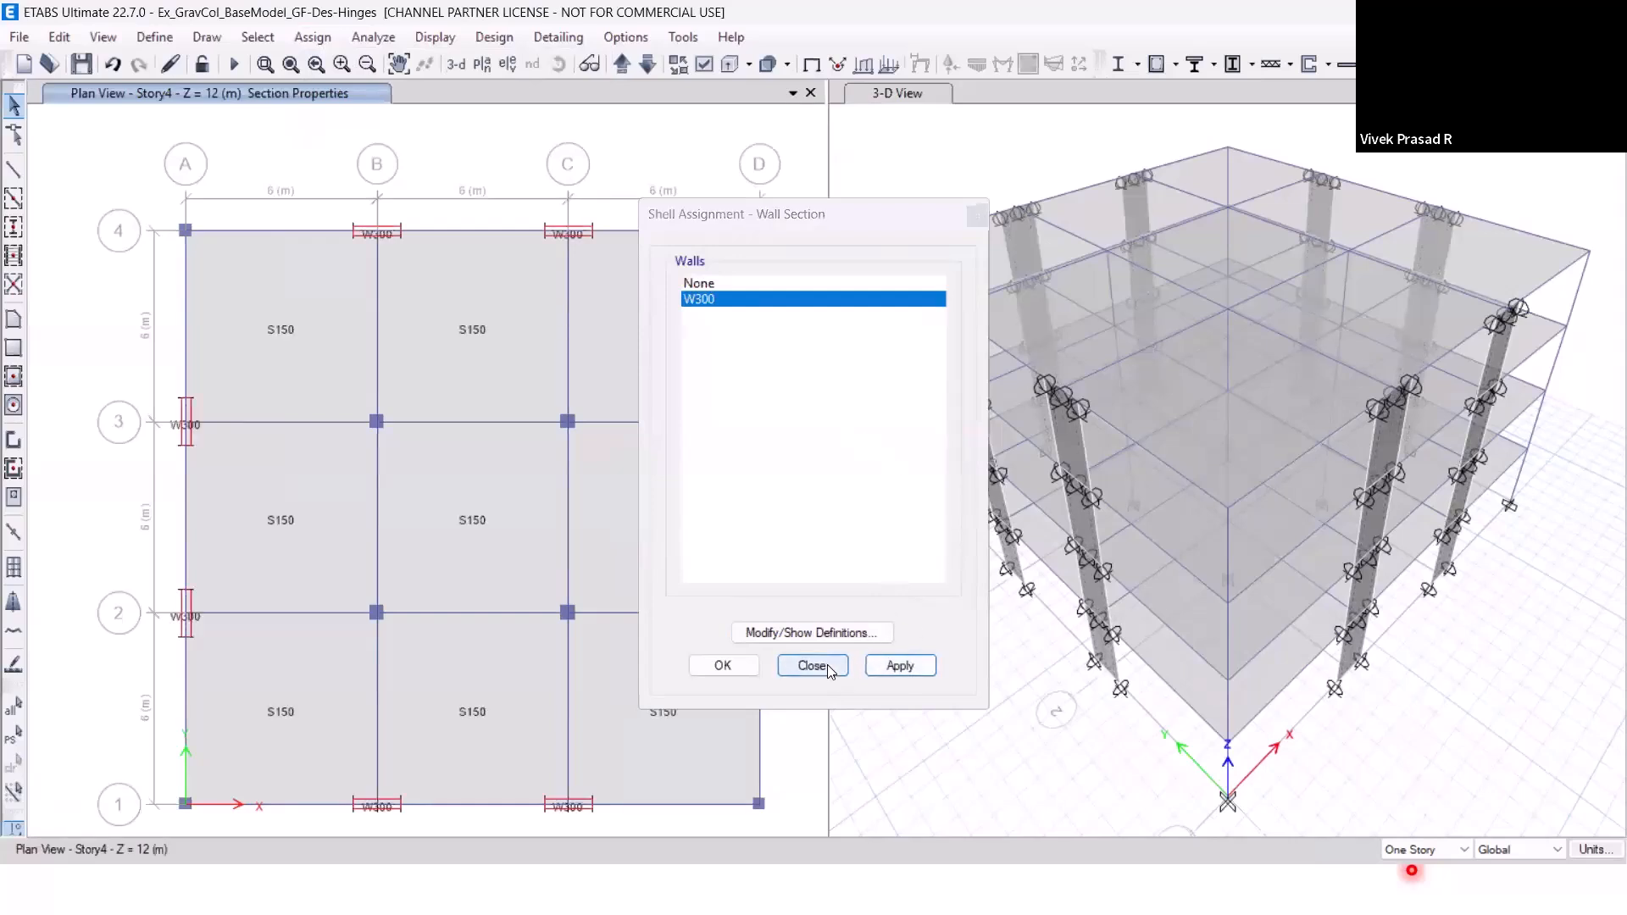
With the 3D view active, reselect the LFRS walls and open their wall hinge reinforcement assignment.
click(939, 175)
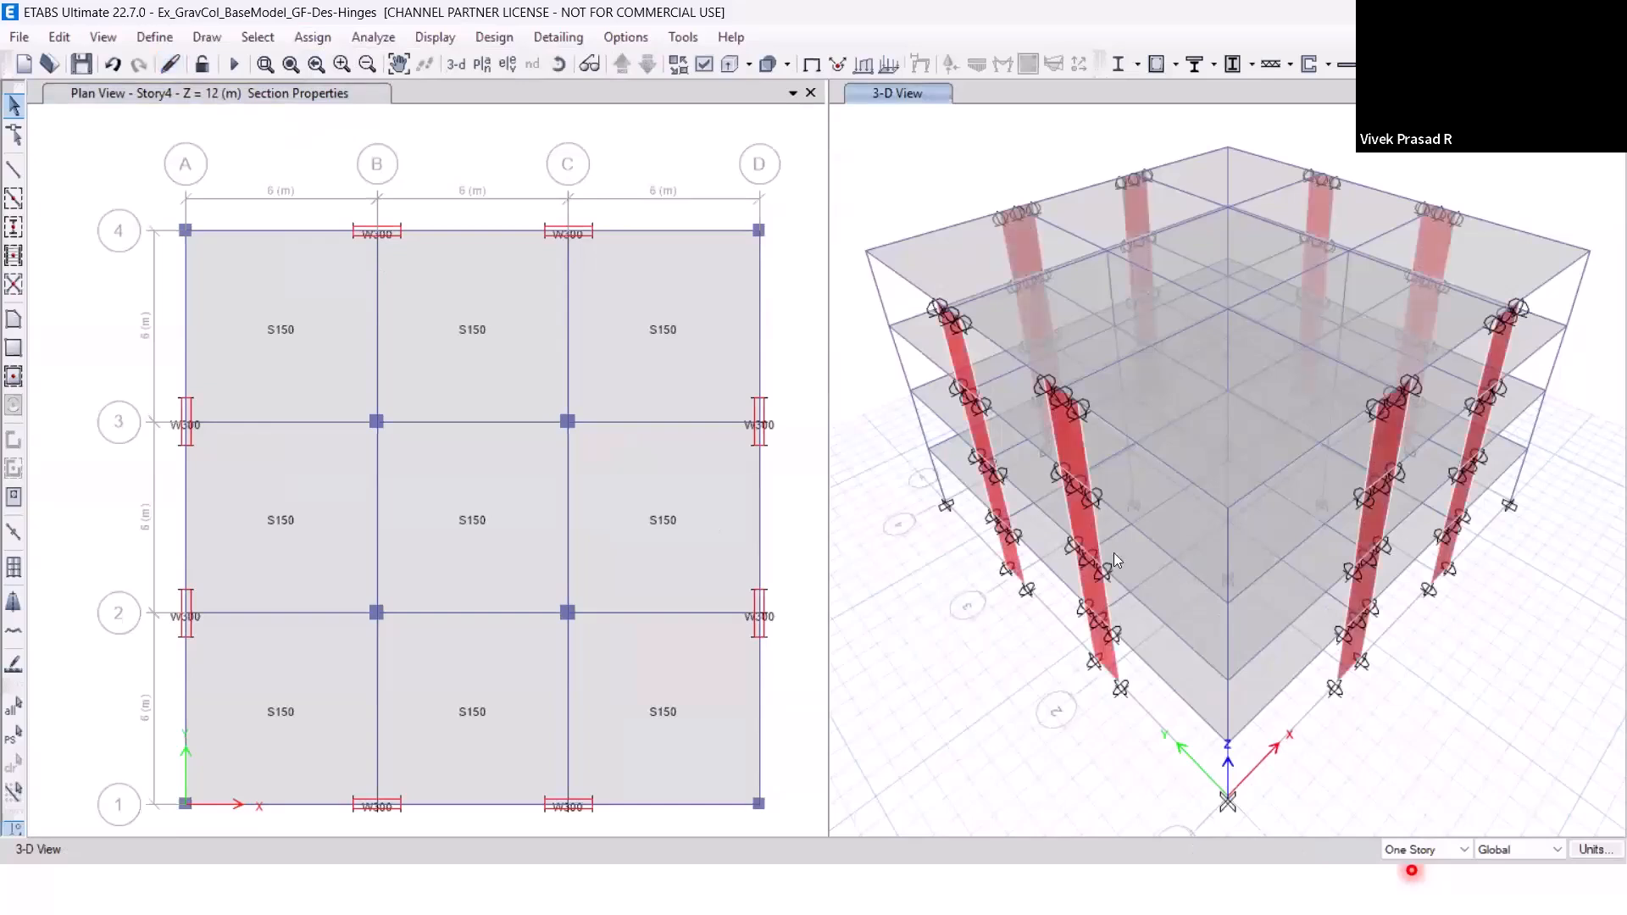
click(275, 38)
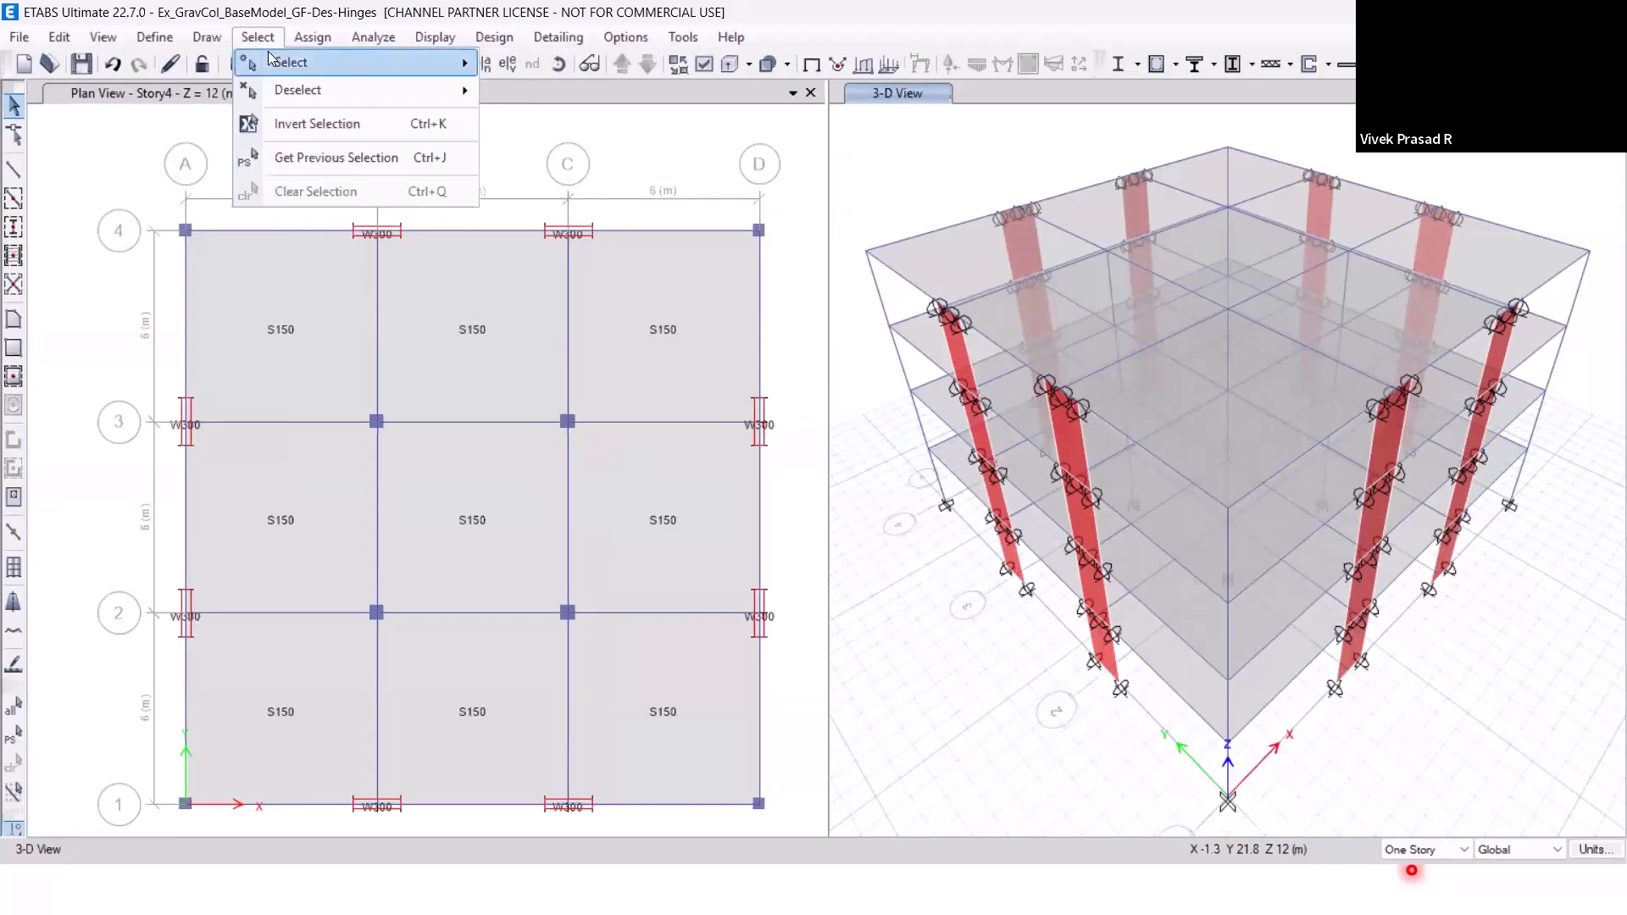
mouse_move(271, 57)
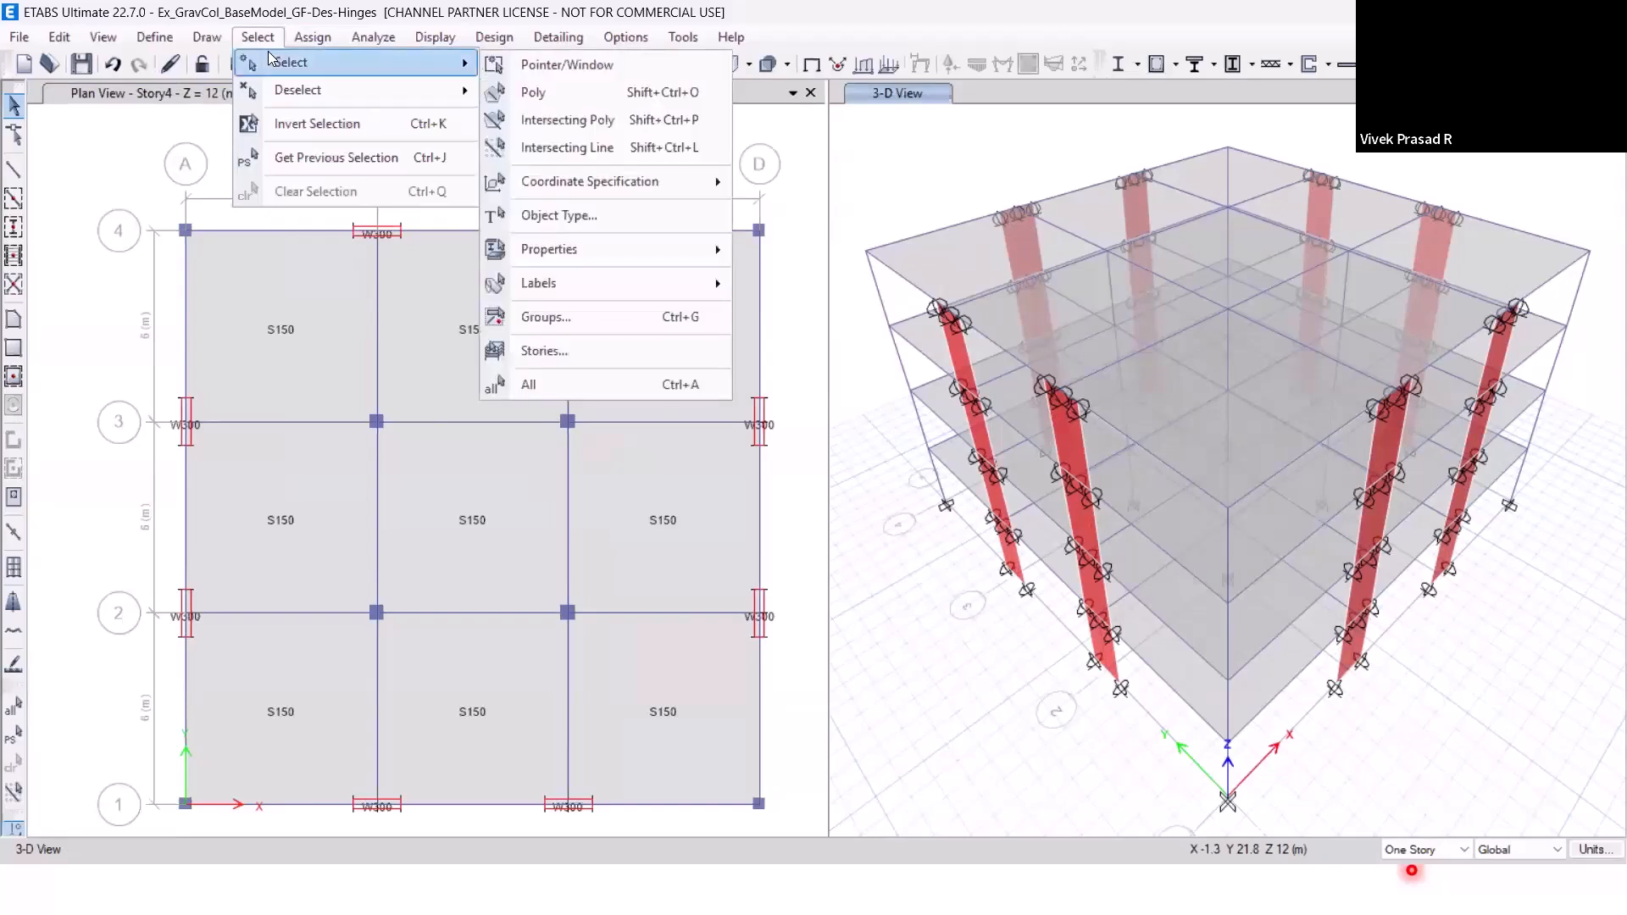
click(332, 155)
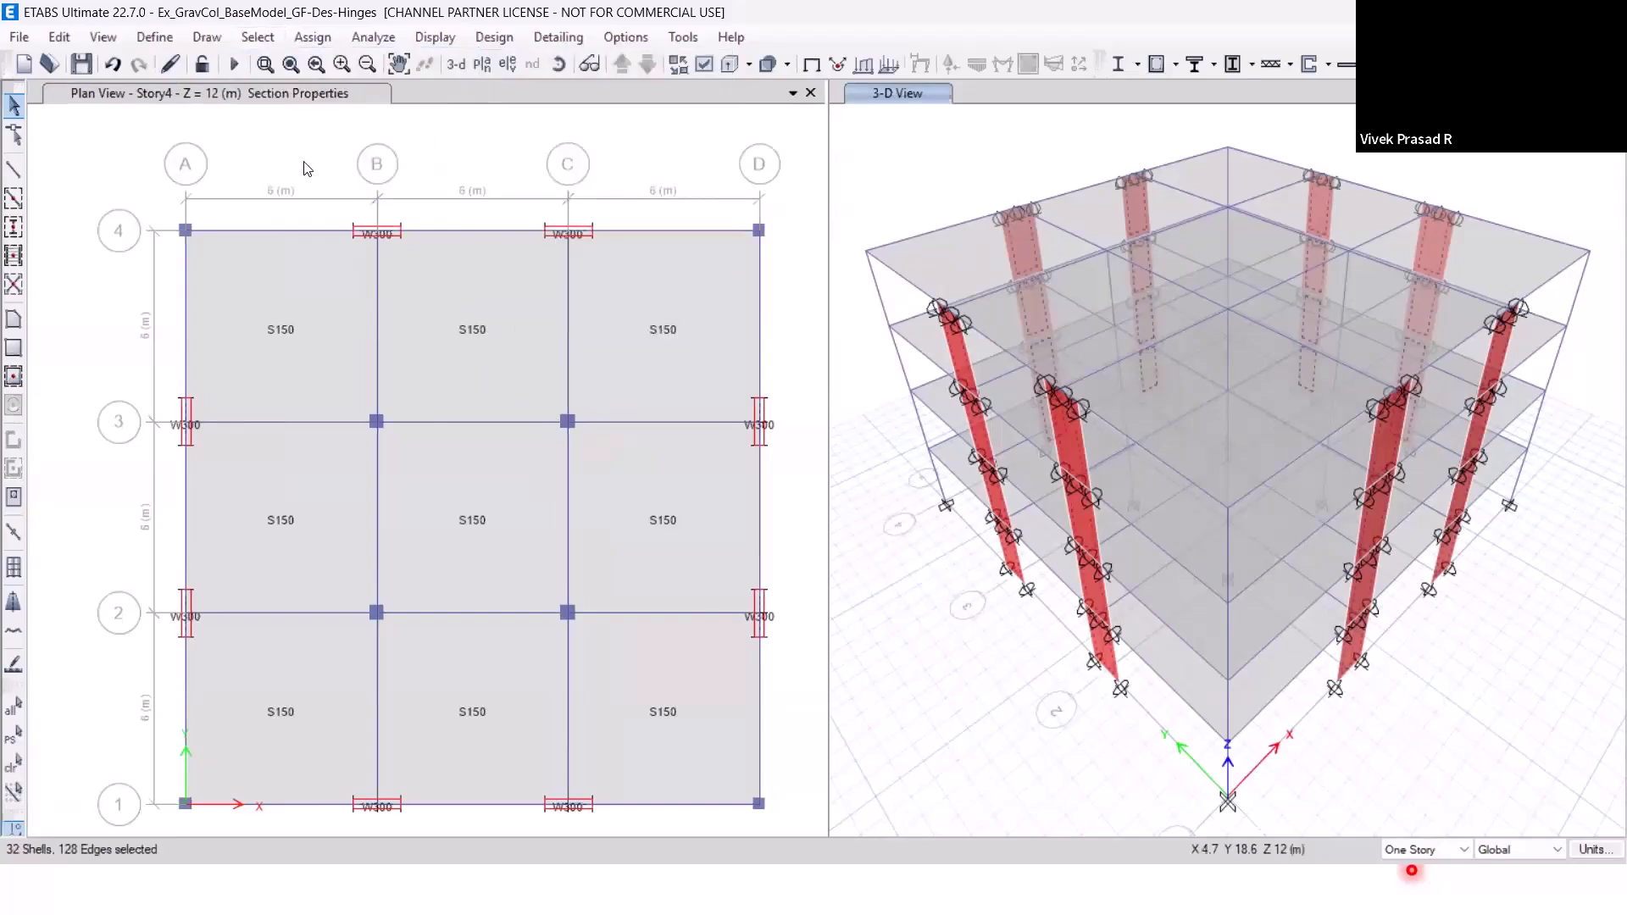
click(326, 43)
mouse_move(346, 115)
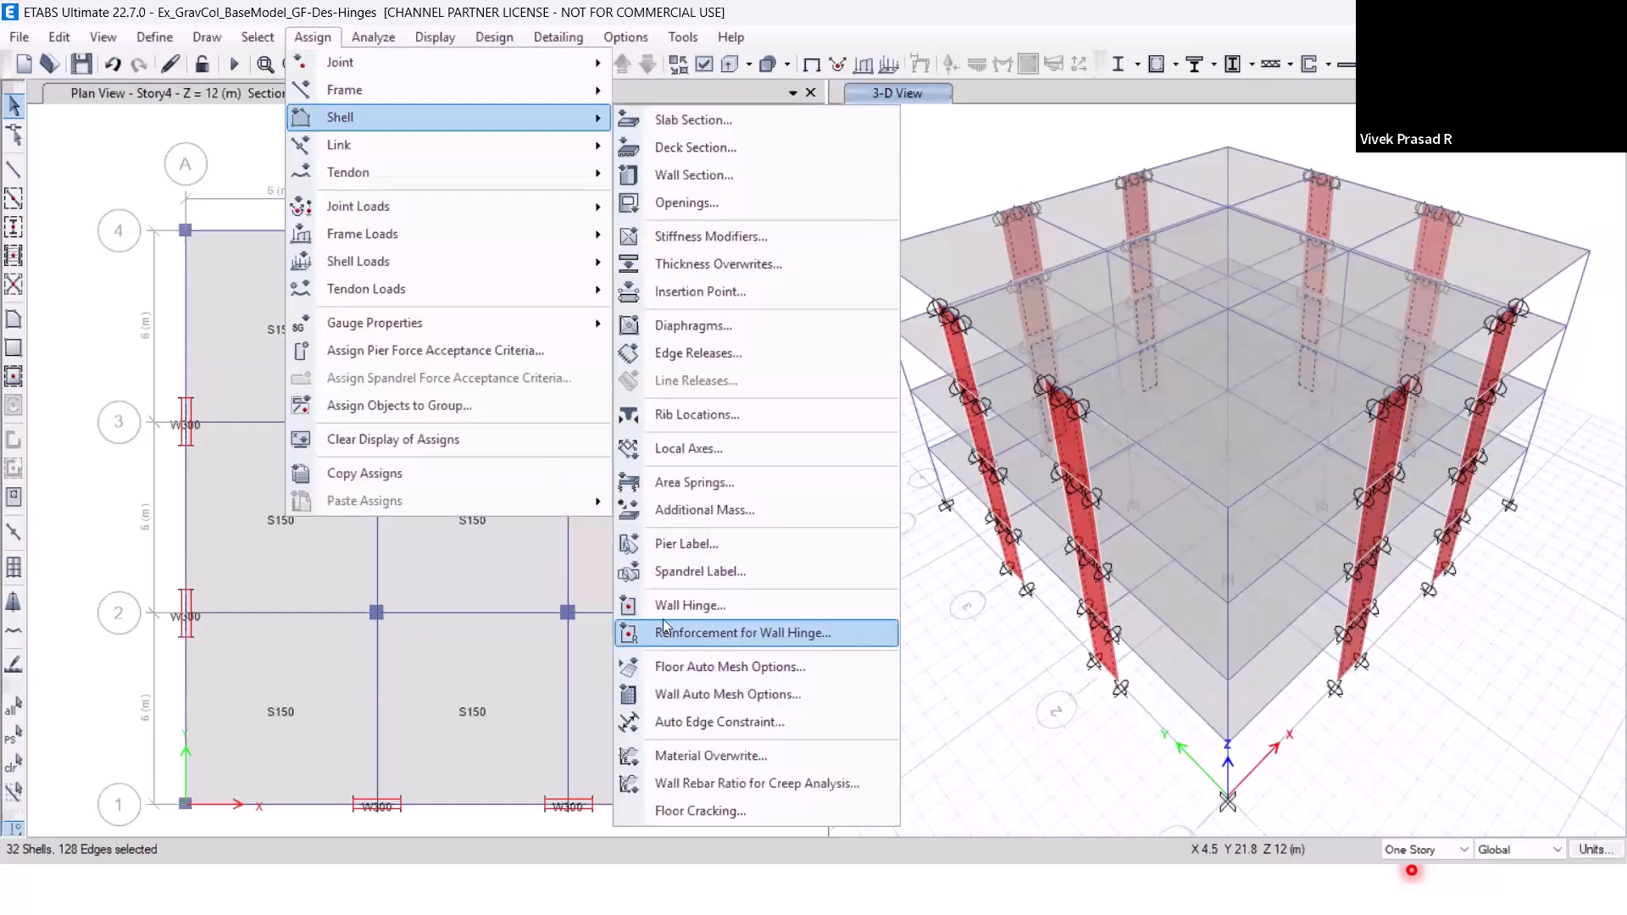
click(724, 634)
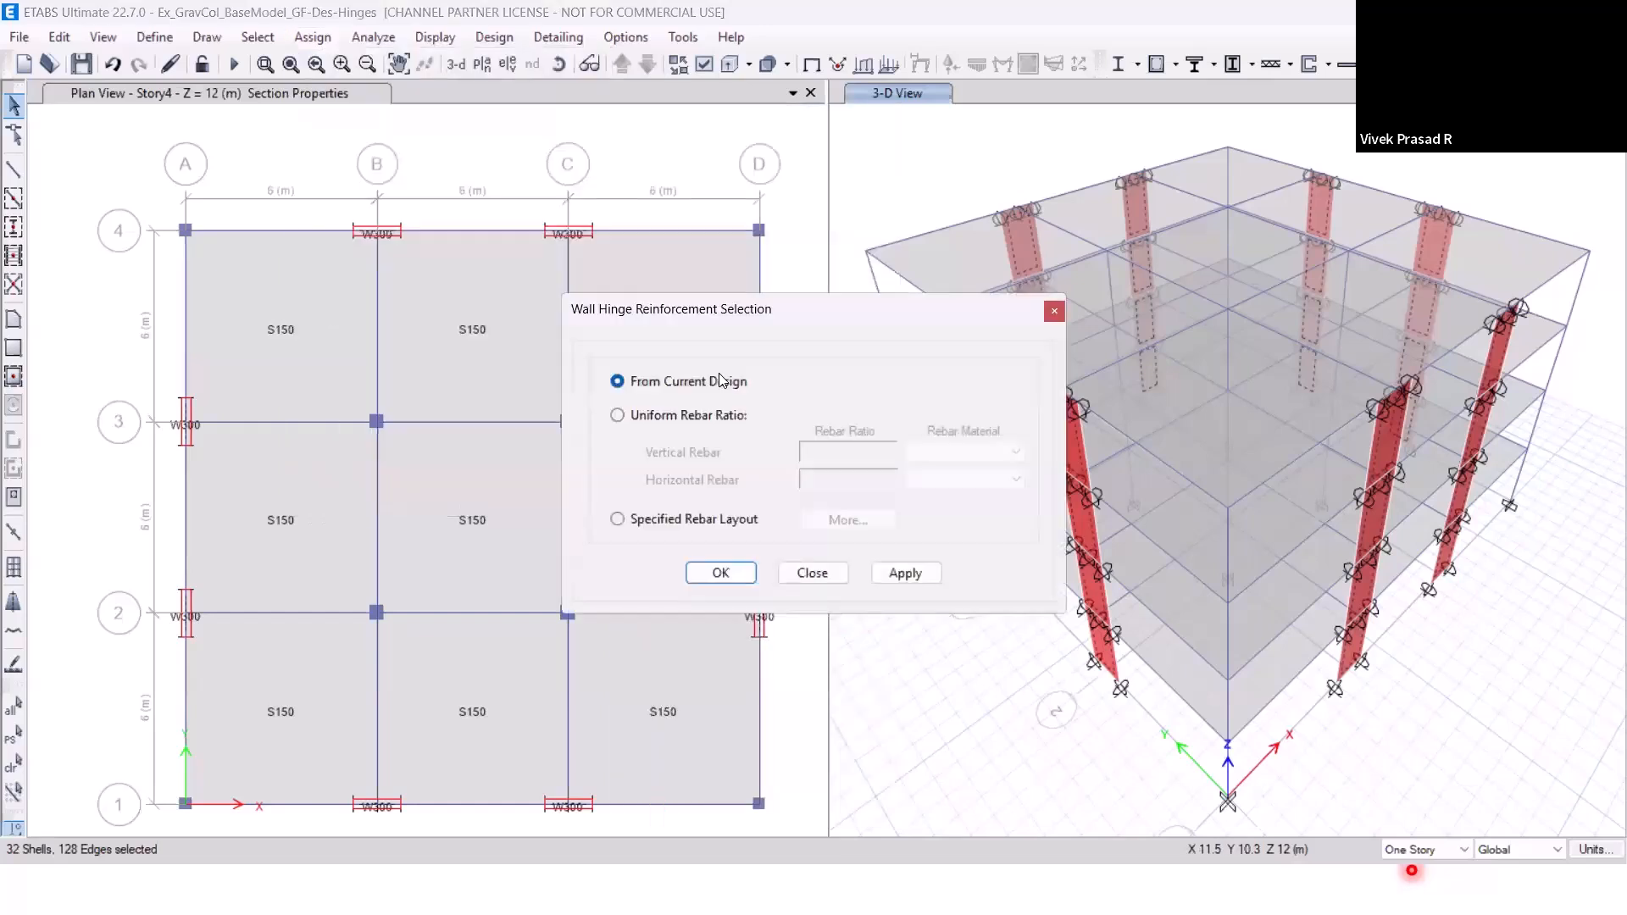
Use a uniform rebar ratio for the wall hinges, with vertical rebar of 0.02 in HYSD500.
click(721, 421)
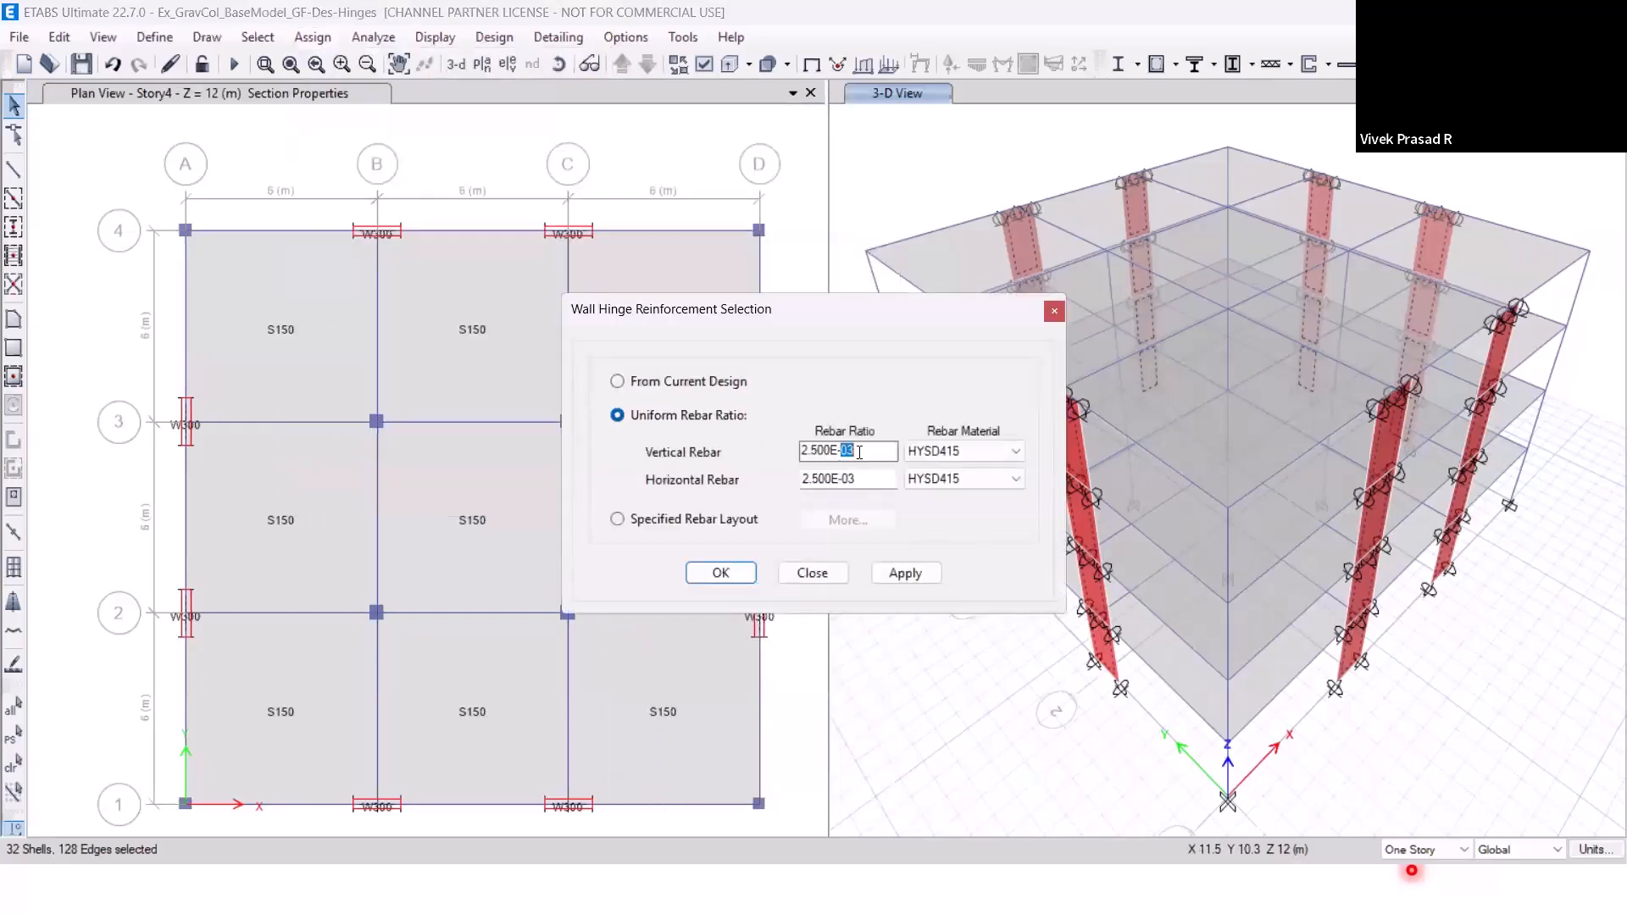
drag(864, 451, 767, 456)
text(0.02)
click(935, 452)
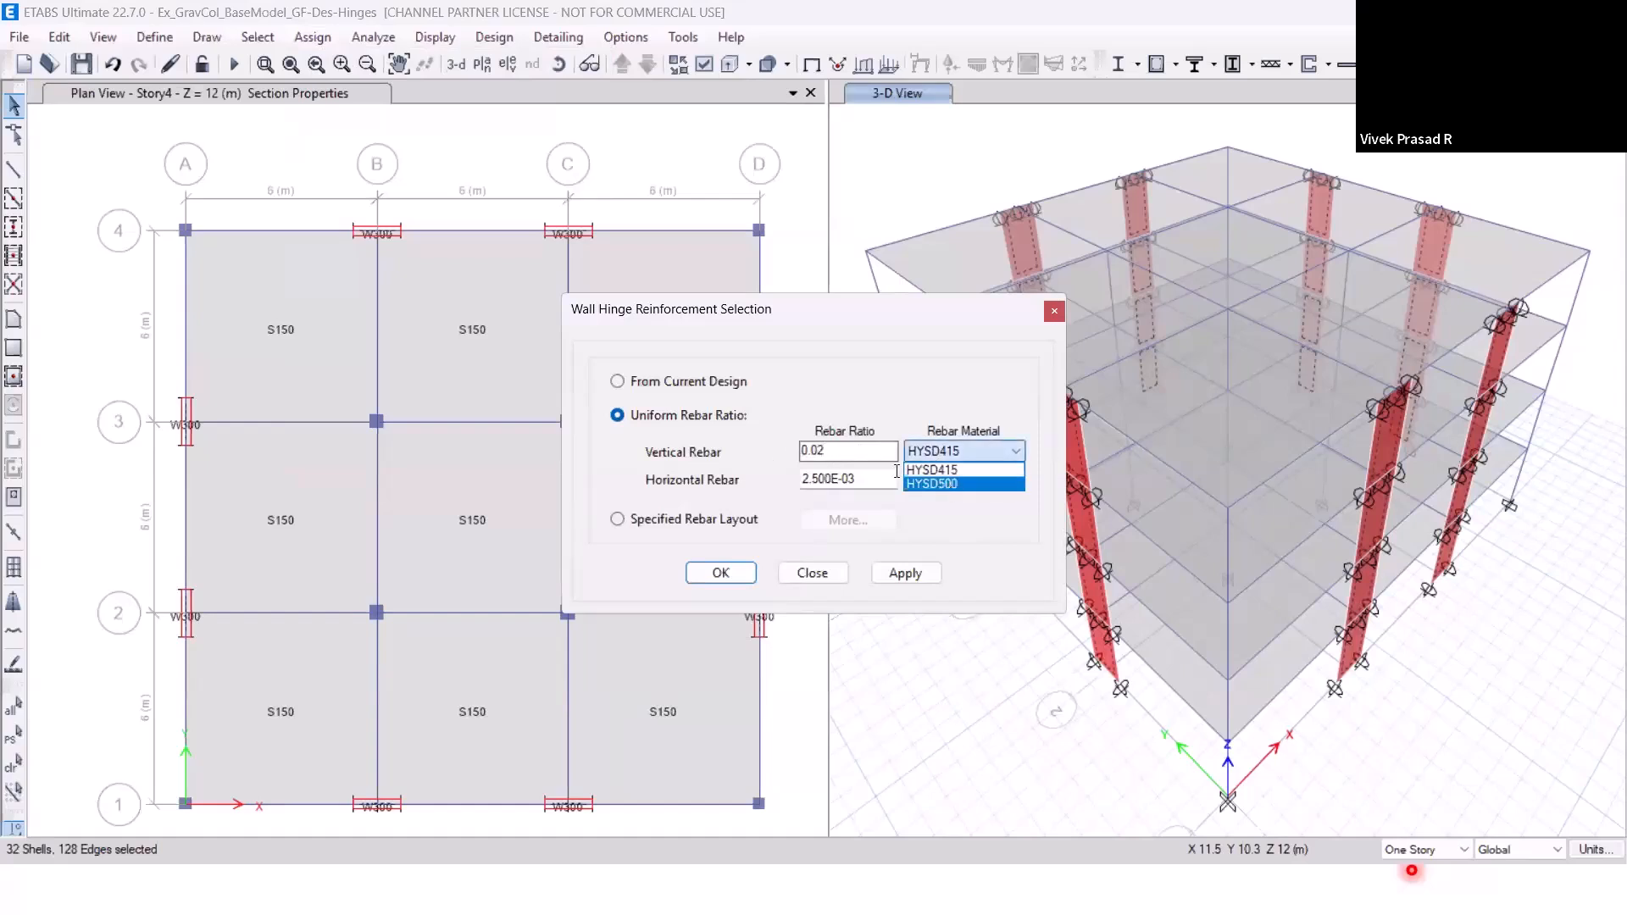
click(947, 483)
Set the horizontal rebar ratio to 0.008 and apply the hinge reinforcement to the selected walls.
double_click(878, 478)
drag(877, 476, 766, 486)
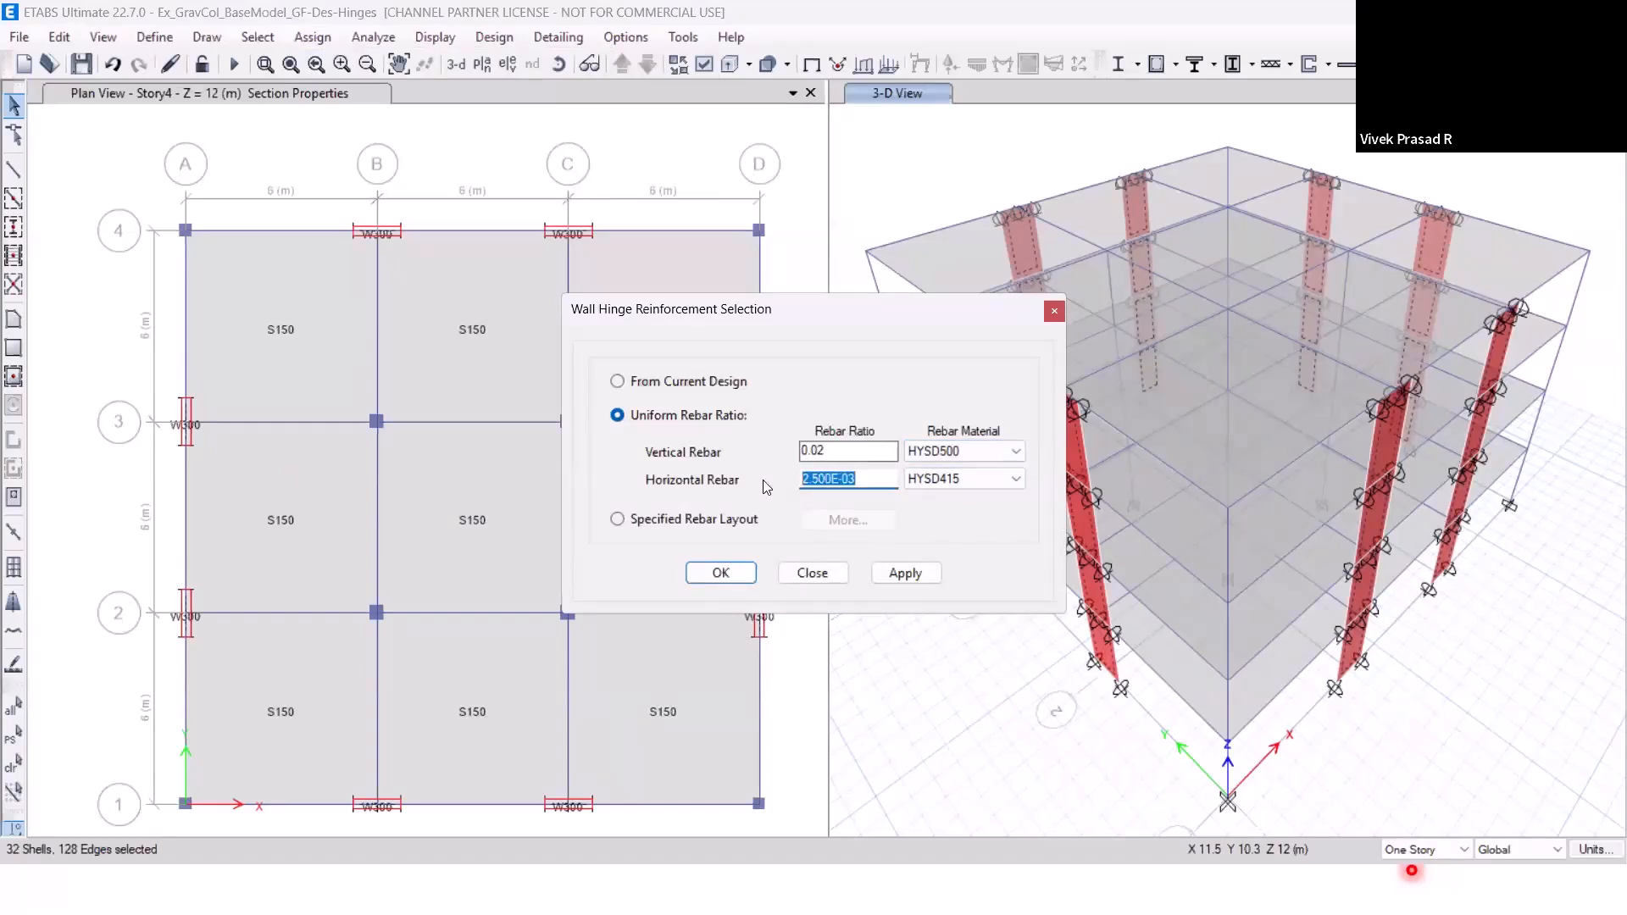
text(0.008)
click(892, 574)
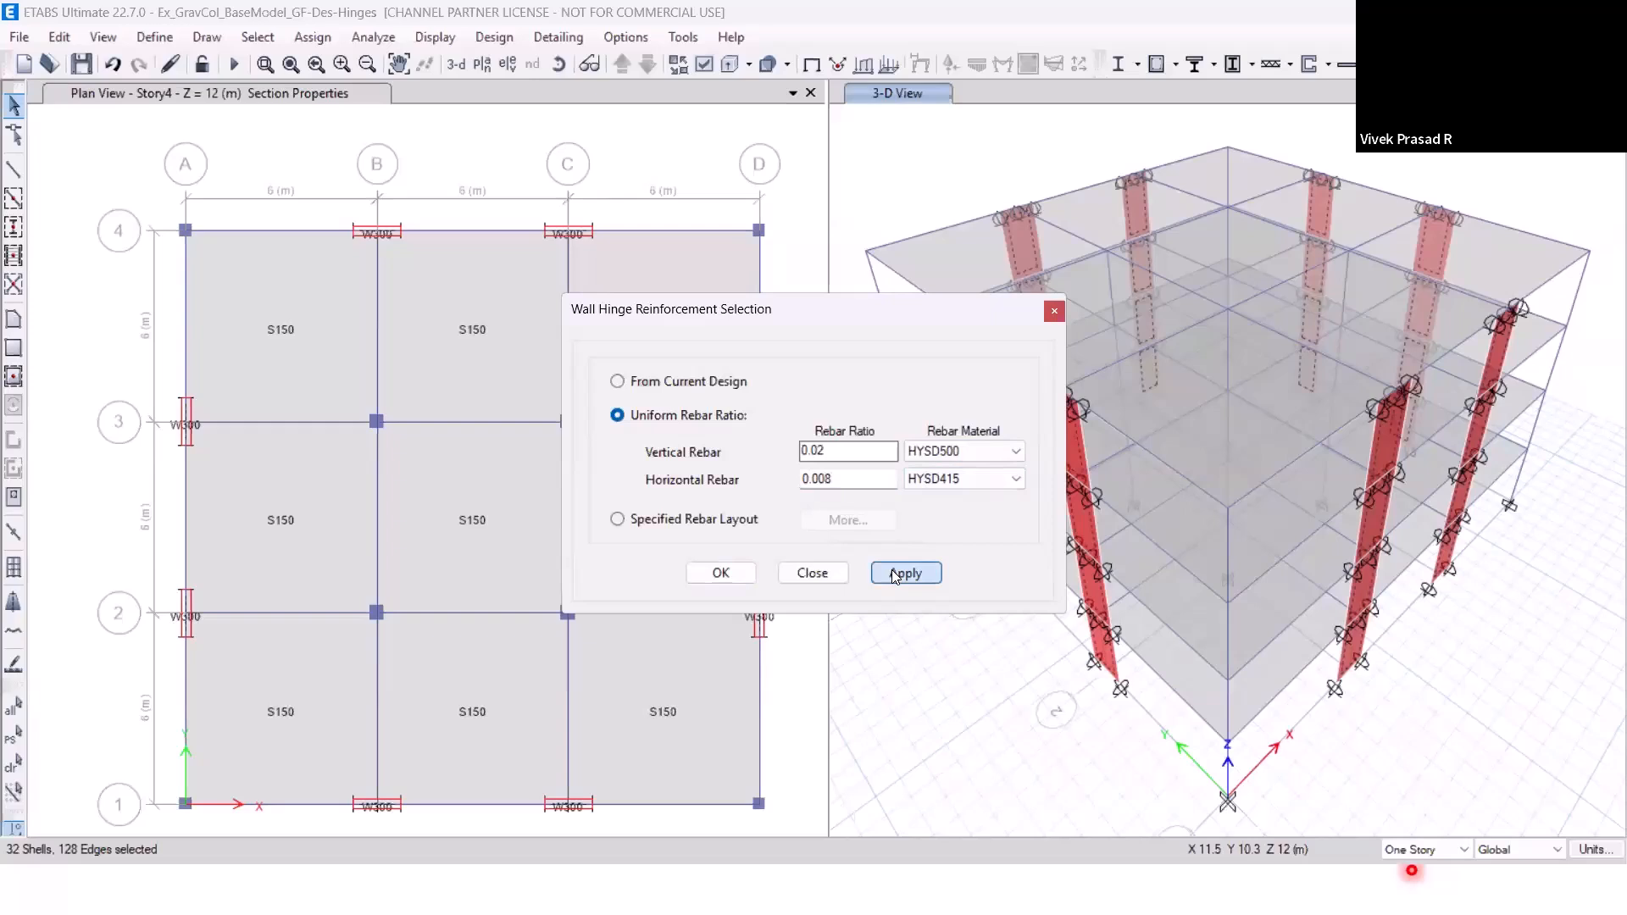
click(811, 574)
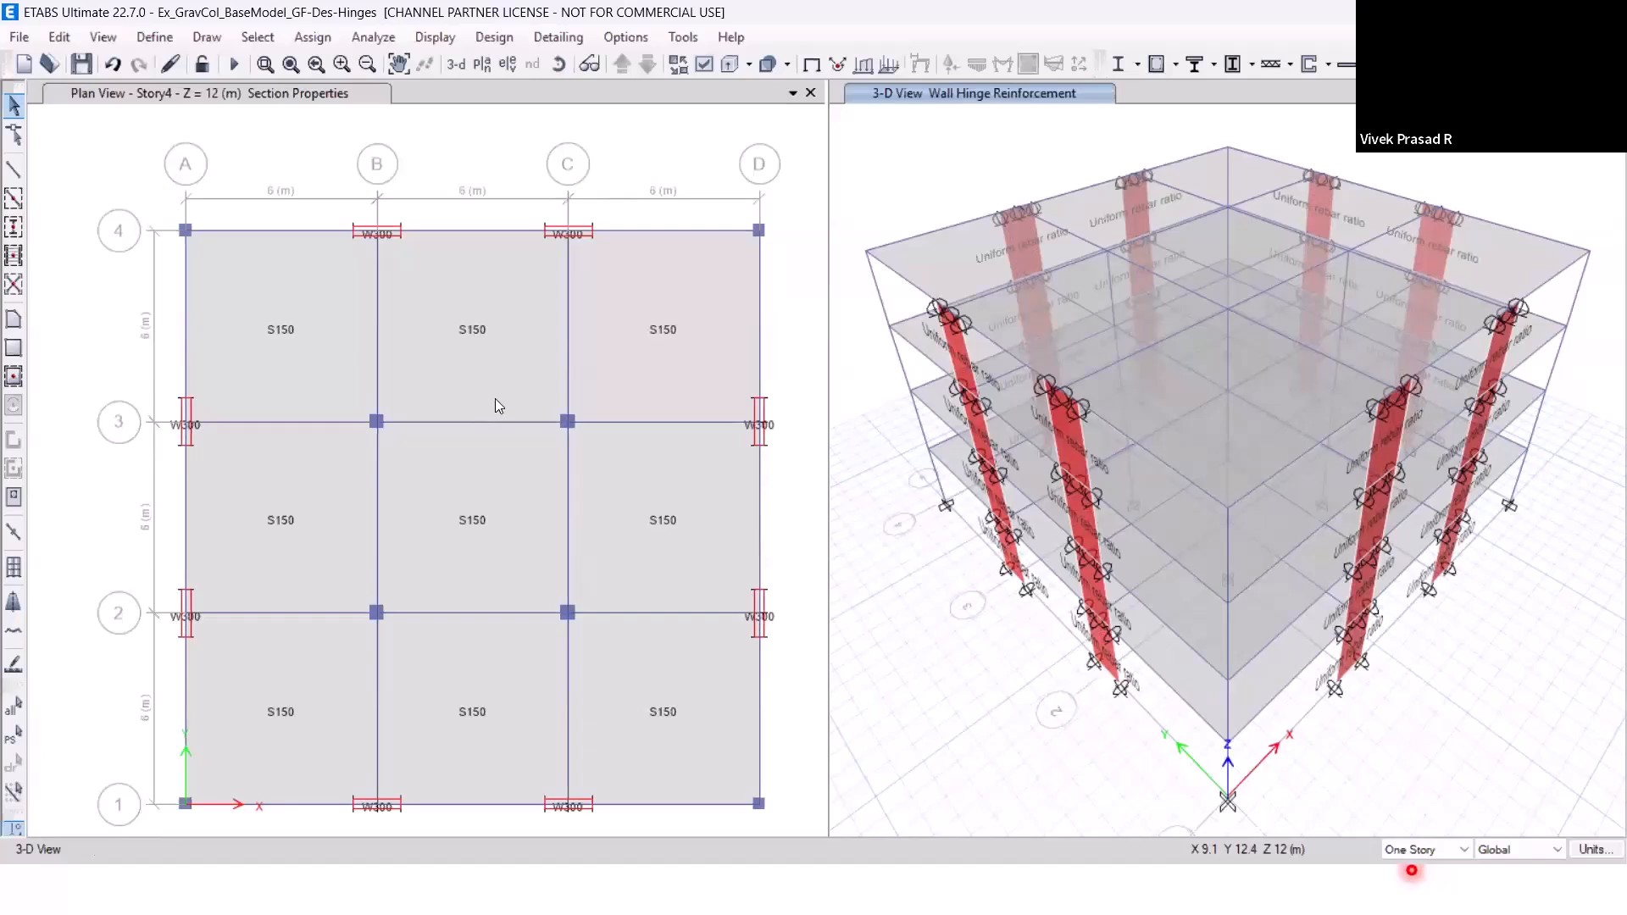
Inspect the hinge reinforcement assignment of Story4 wall W7 in its wall information.
right_click(957, 346)
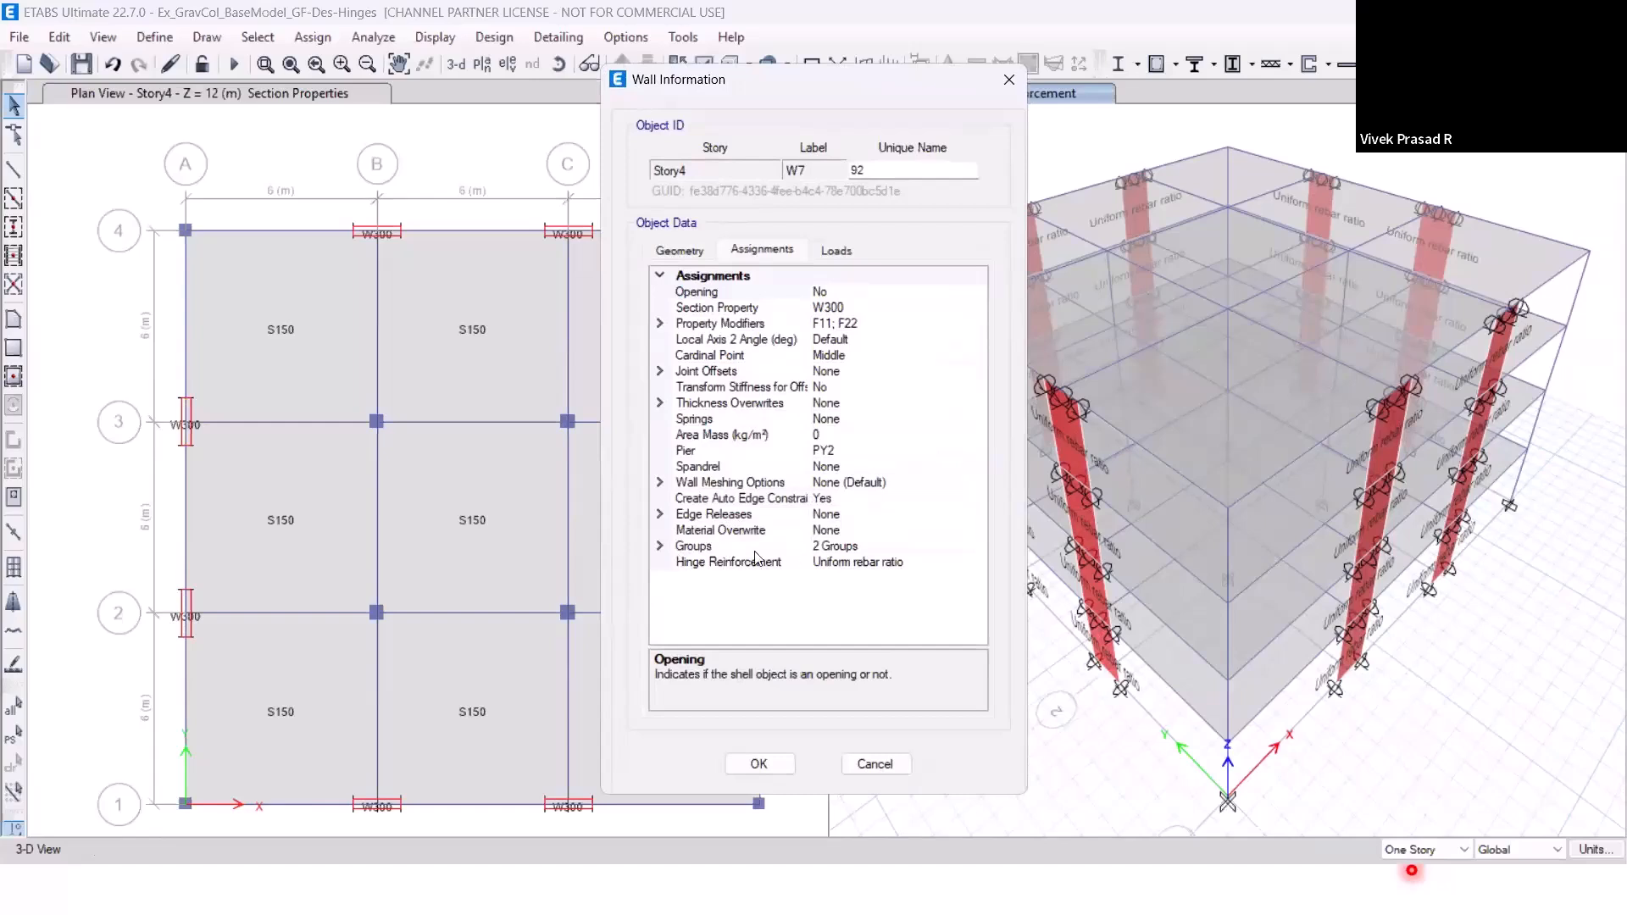
click(880, 565)
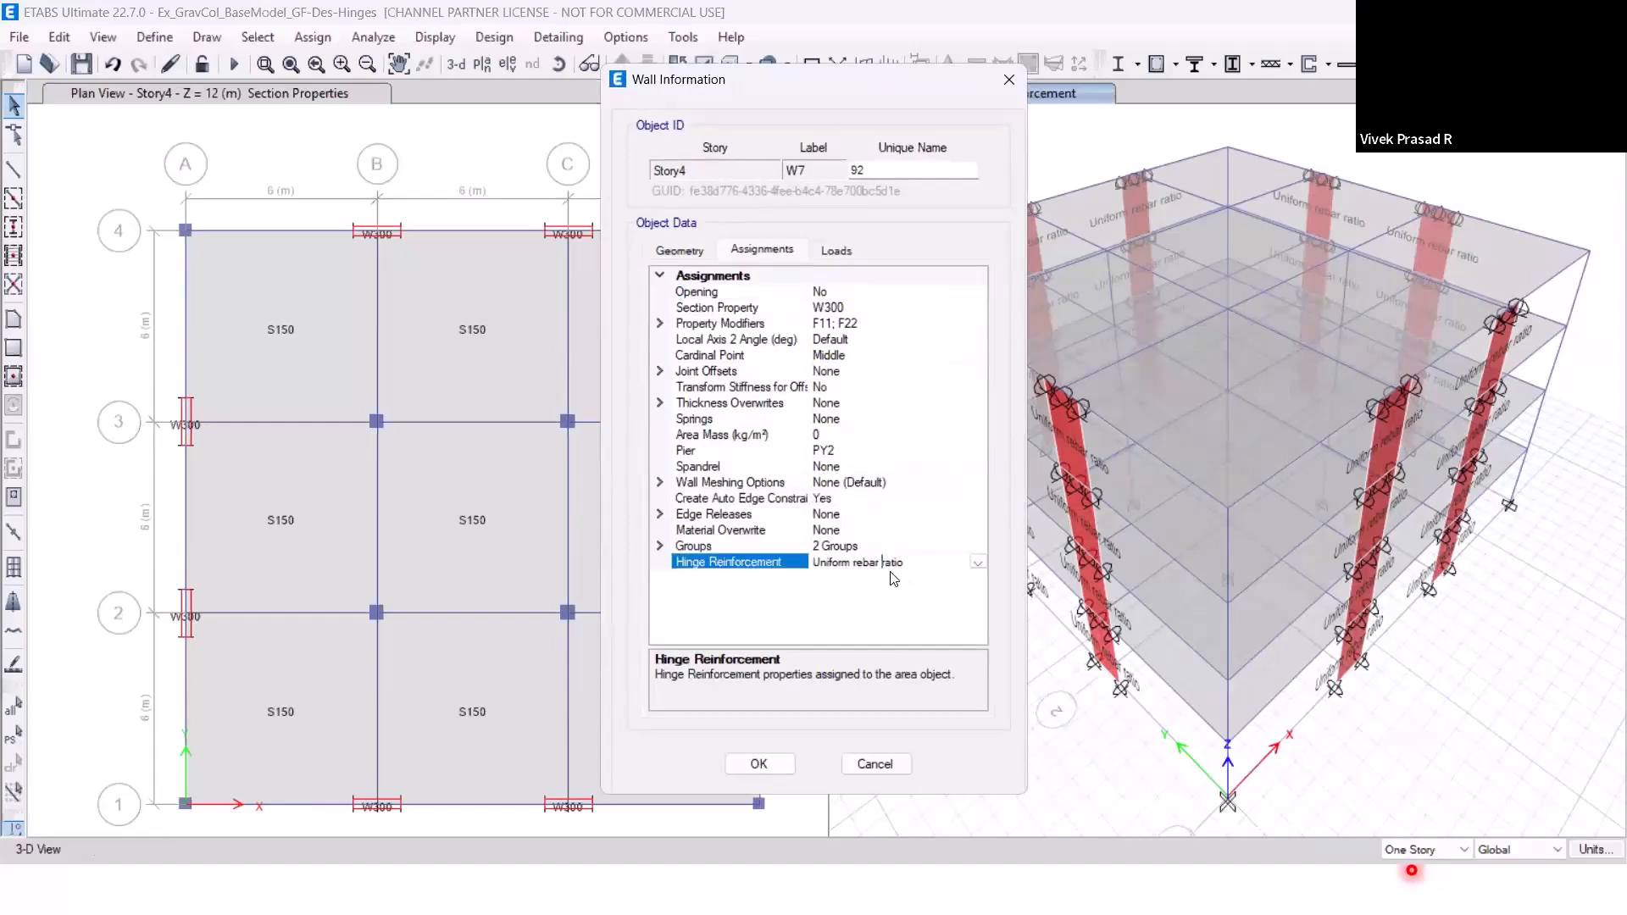
click(874, 764)
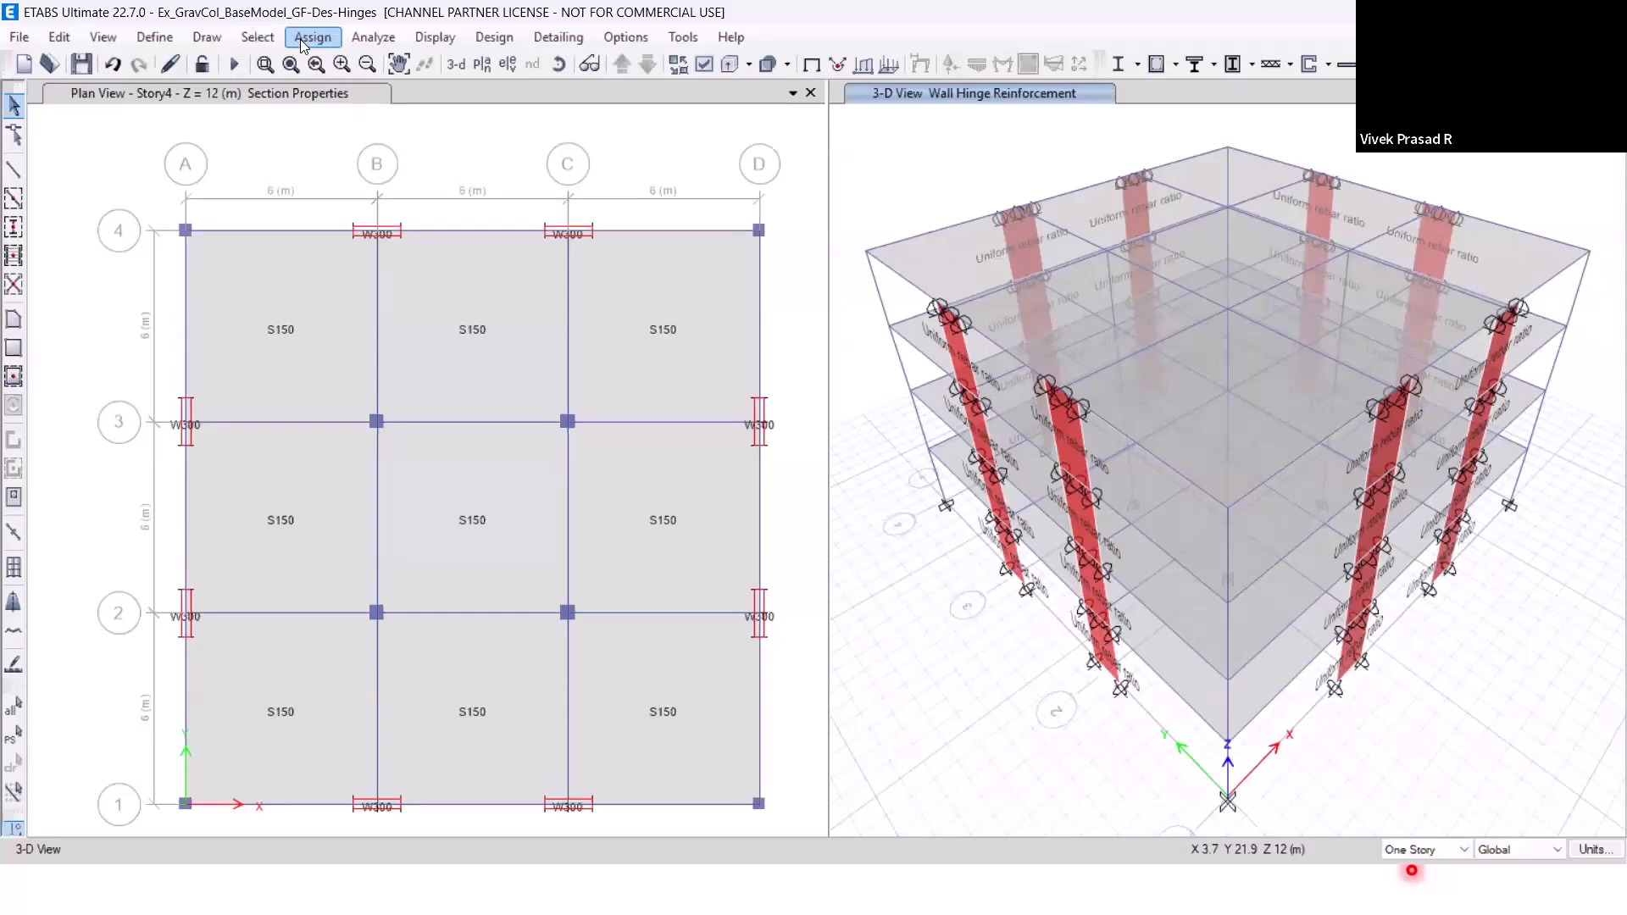
Reselect the LFRS walls and assign them Auto Fiber P-M3 hinges of the Vertical Shear Wall type, replacing existing assigns.
click(276, 42)
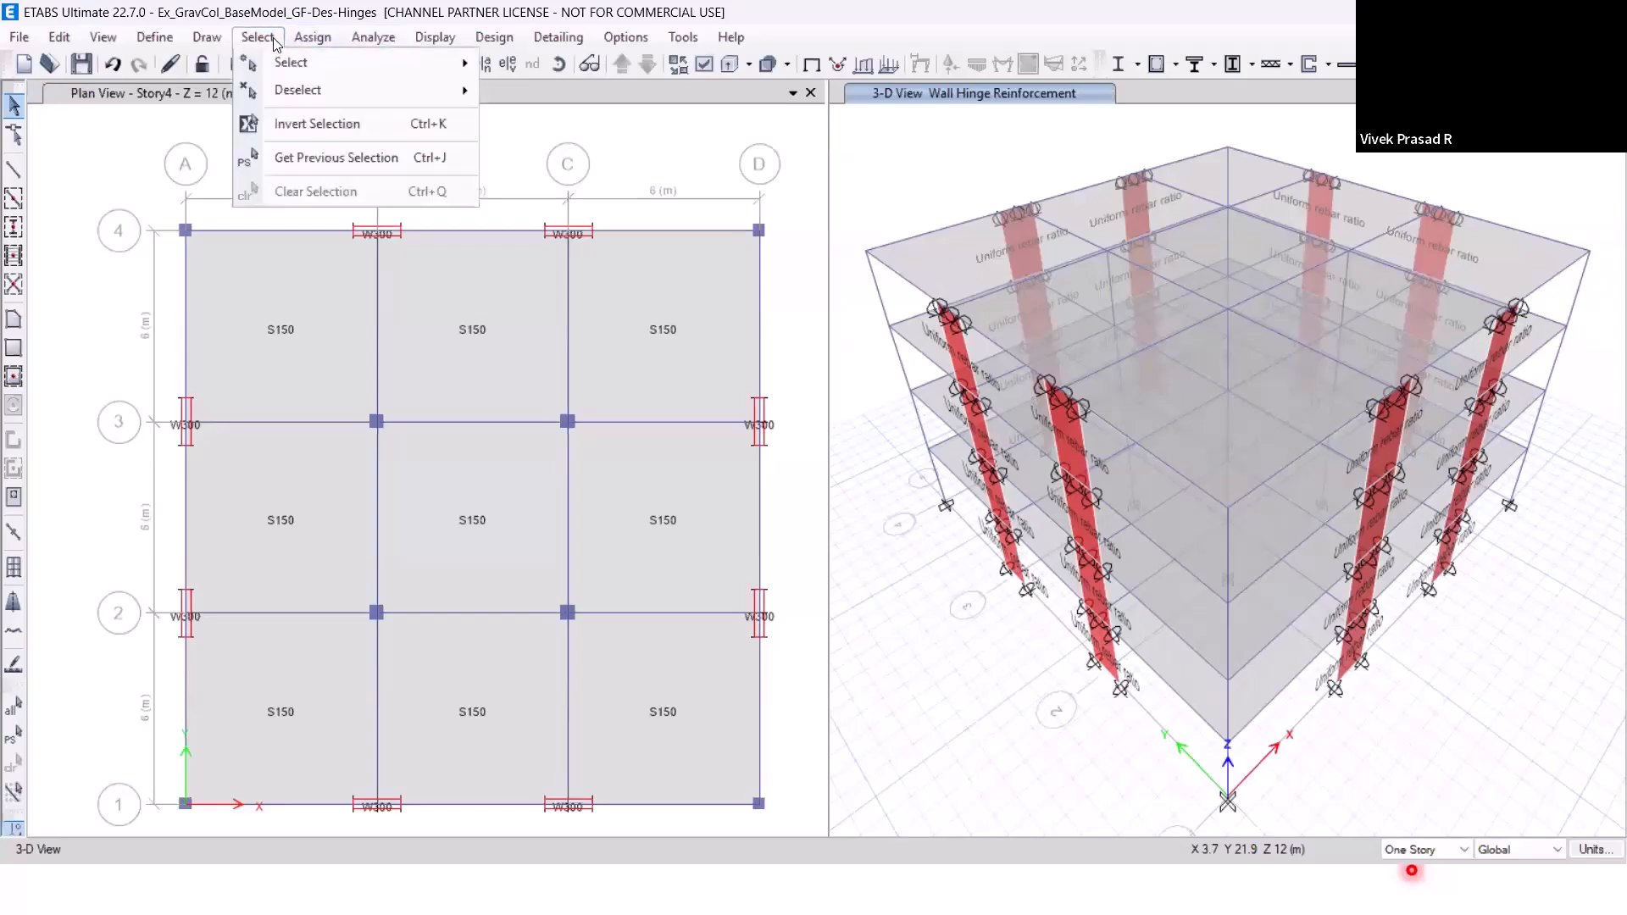
click(327, 158)
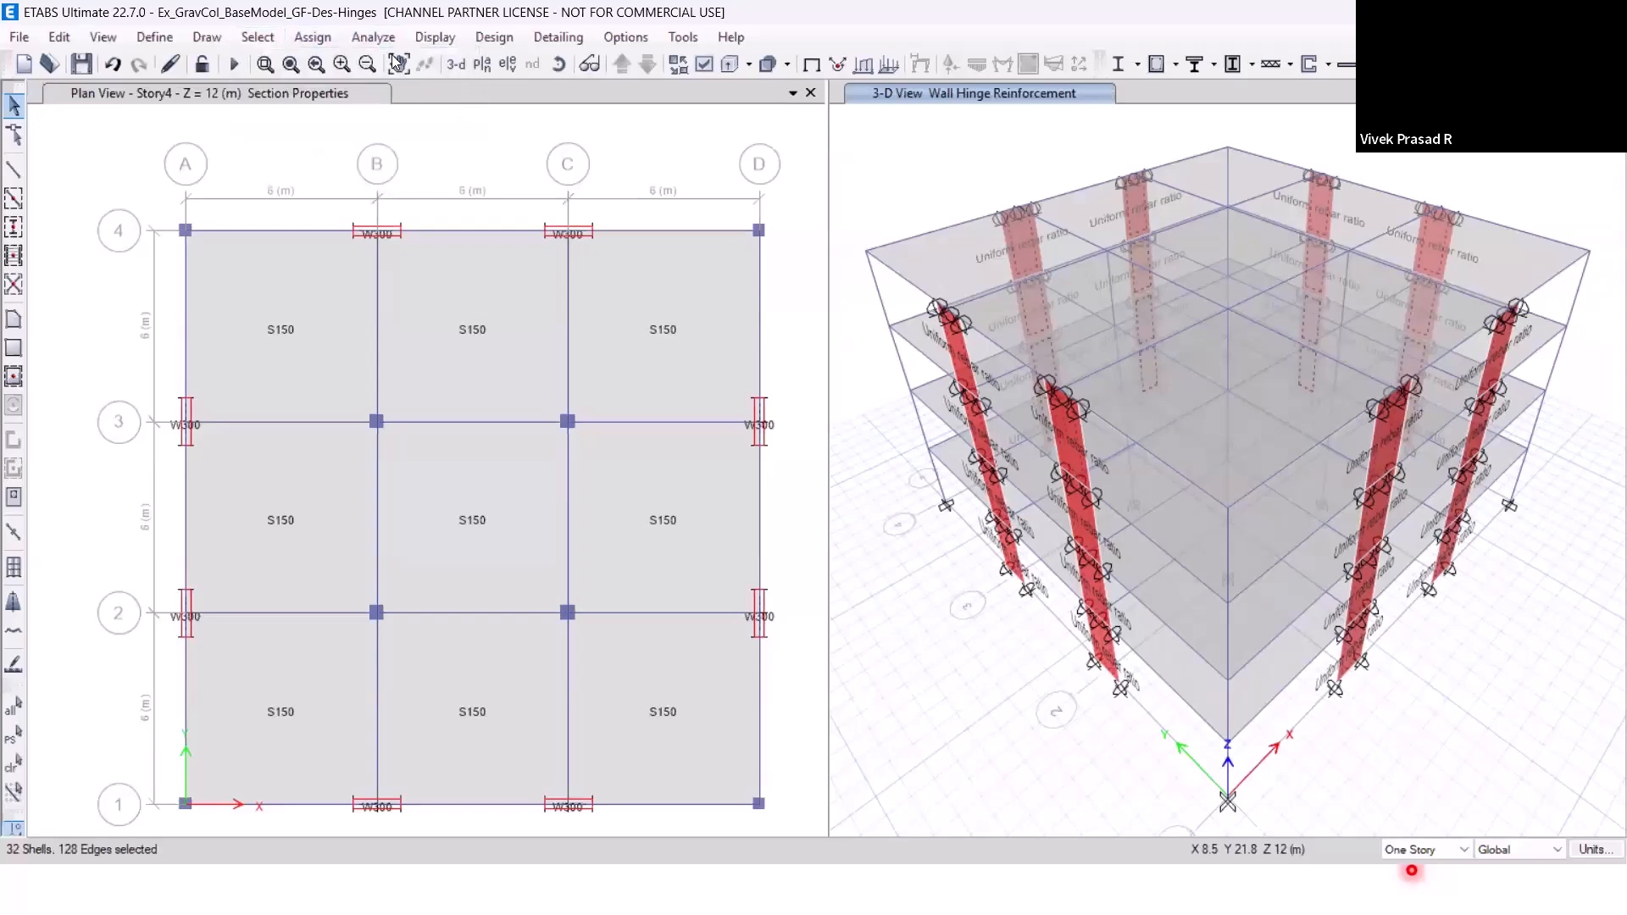
click(330, 43)
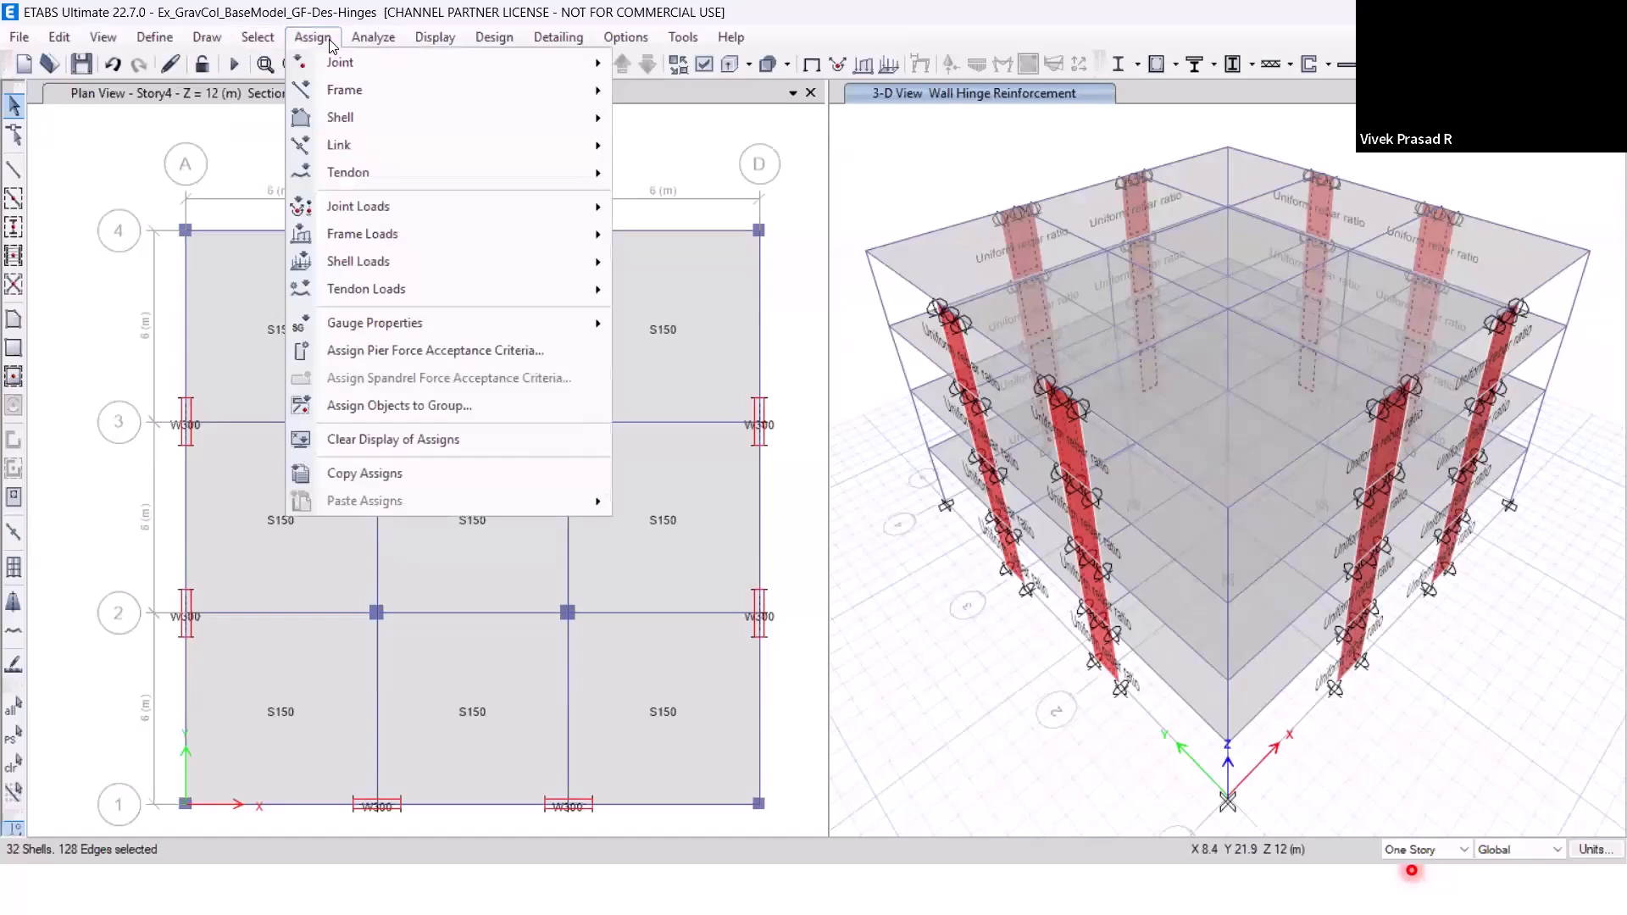
mouse_move(362, 110)
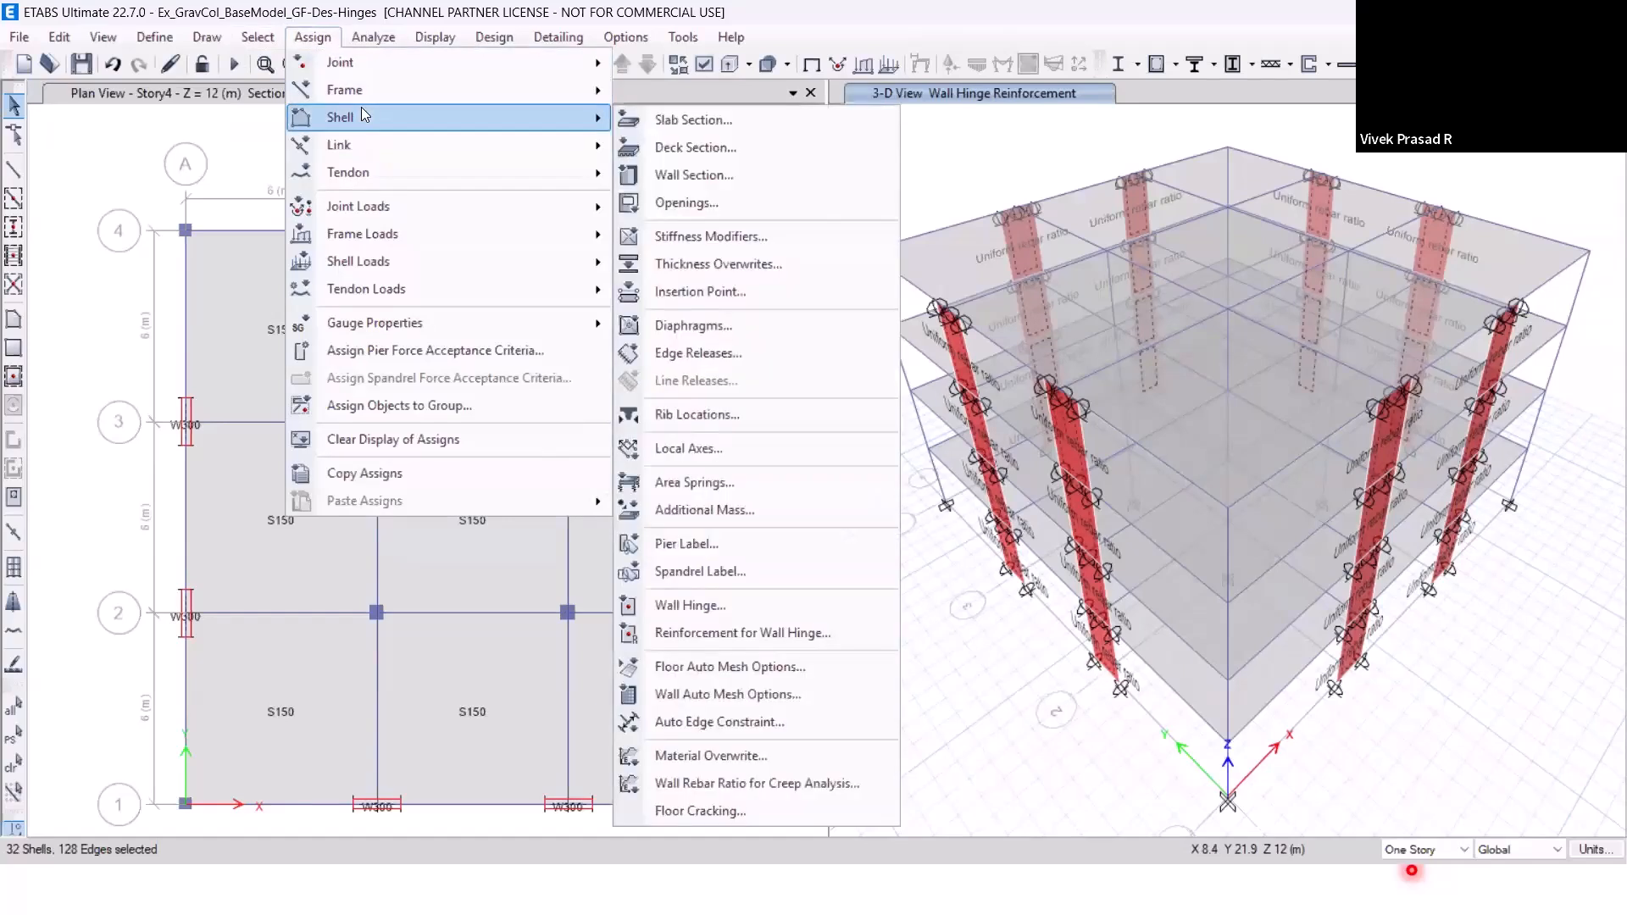
click(723, 603)
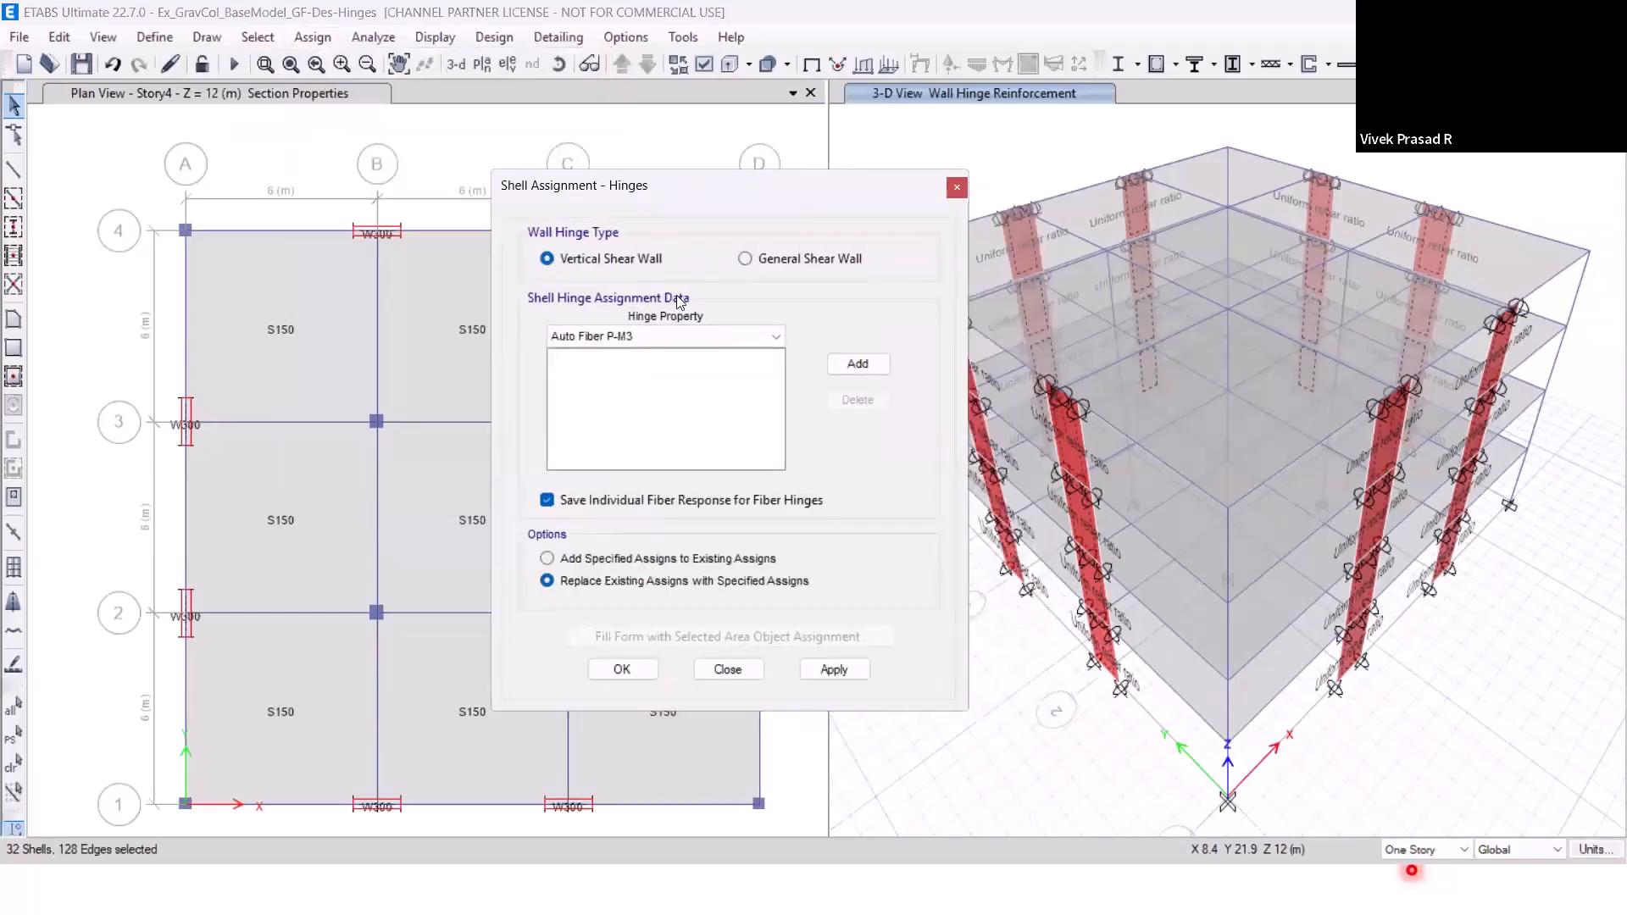
click(687, 339)
click(683, 339)
click(858, 364)
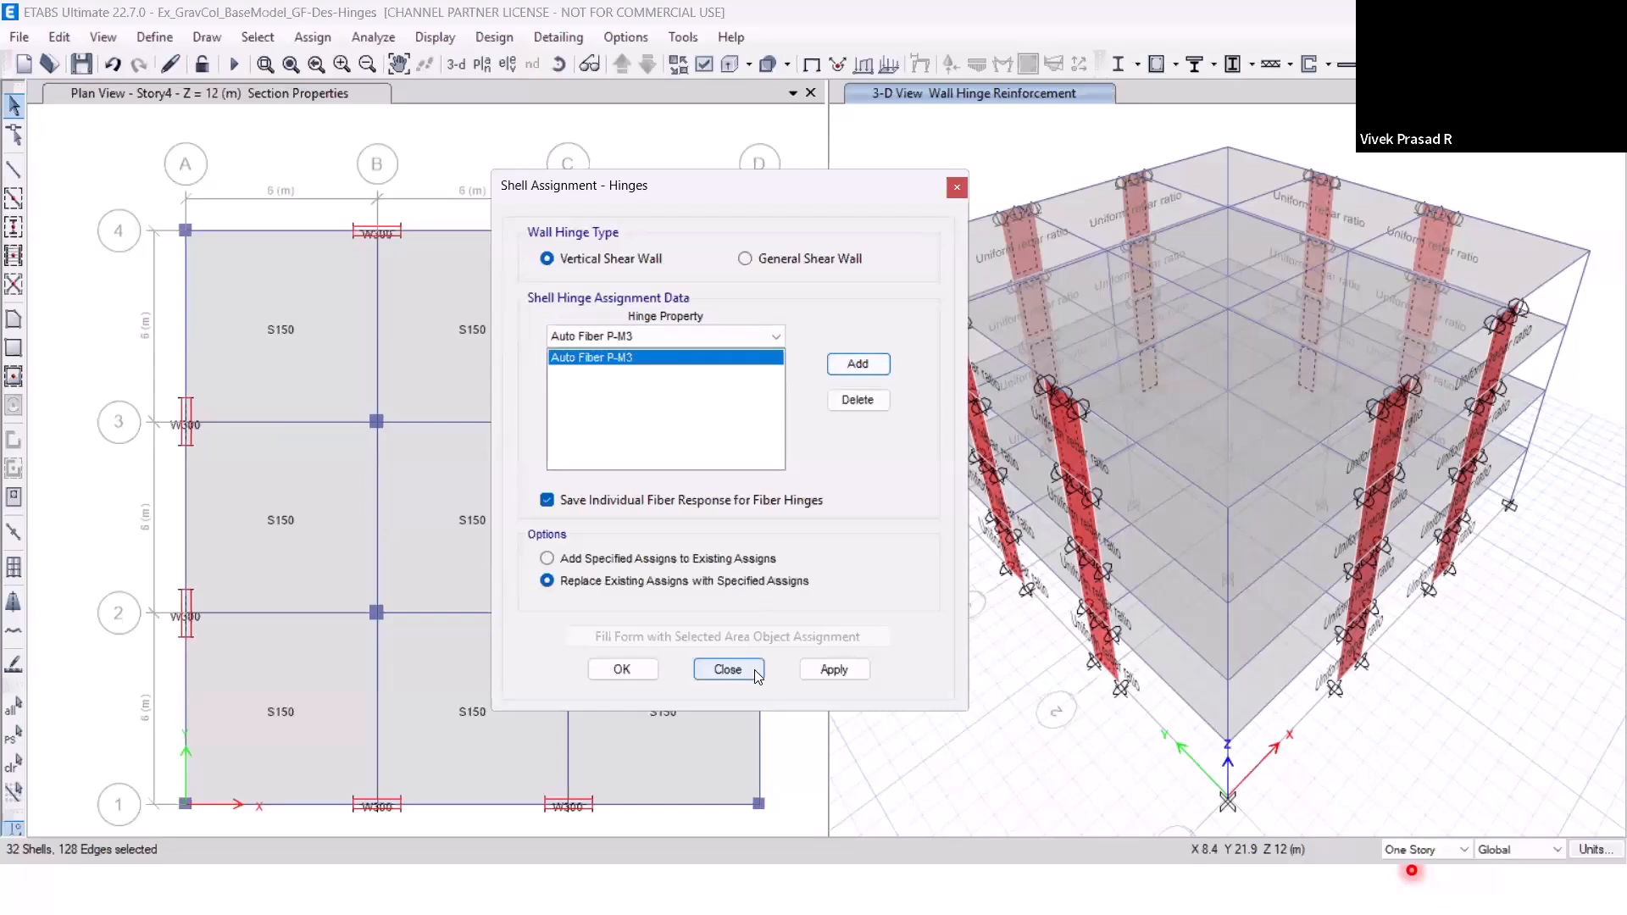
click(845, 675)
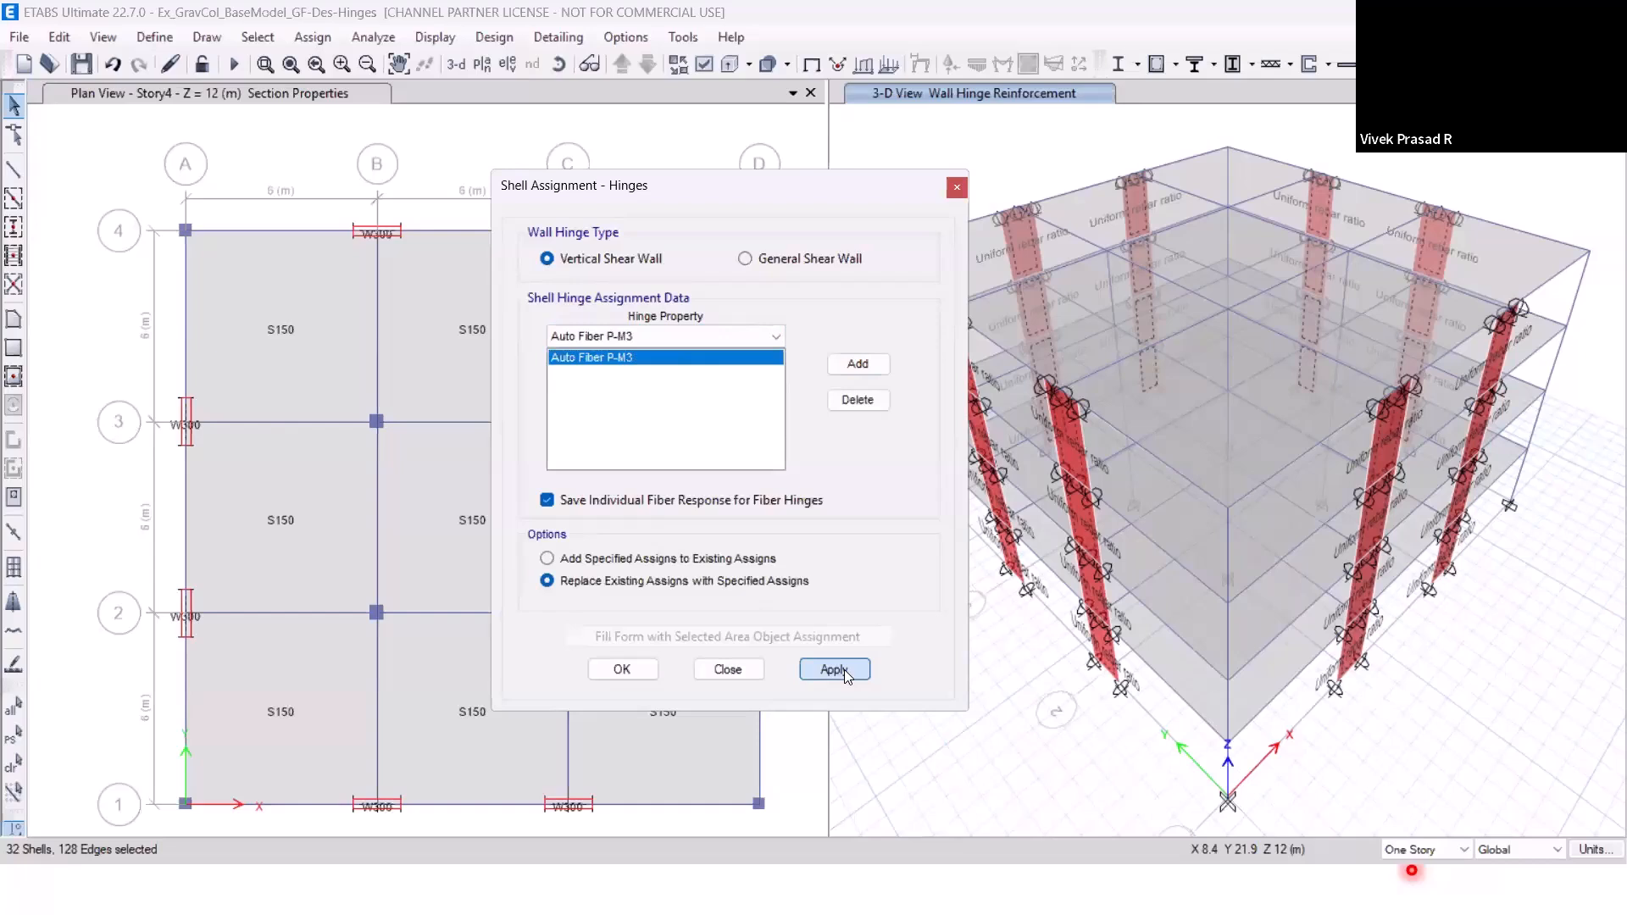
click(844, 670)
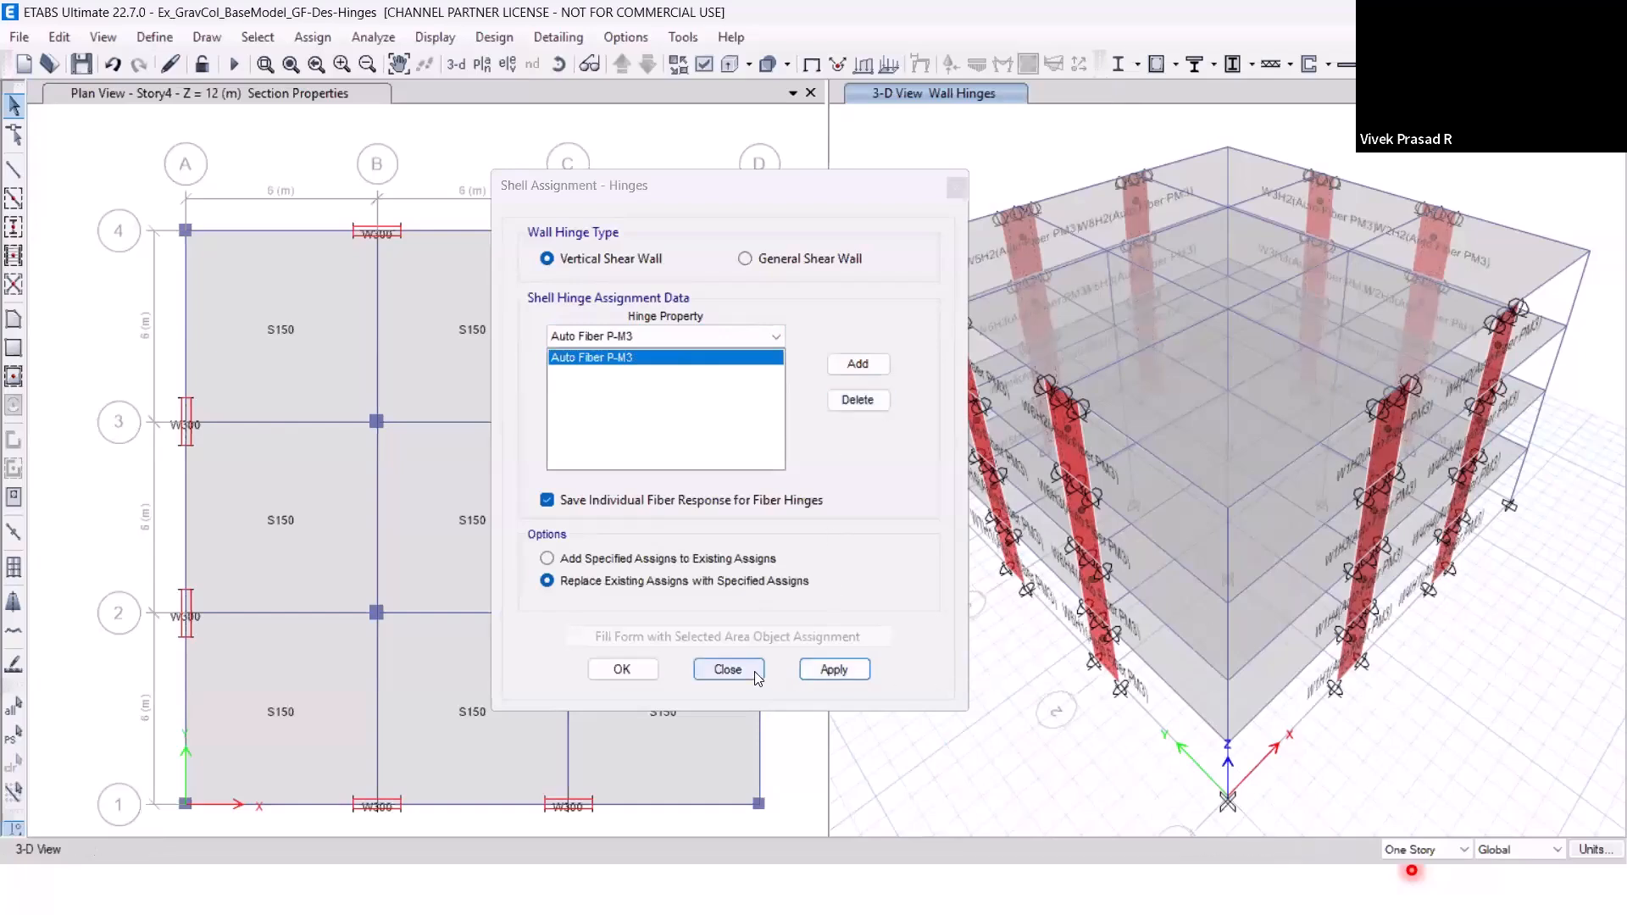
click(728, 670)
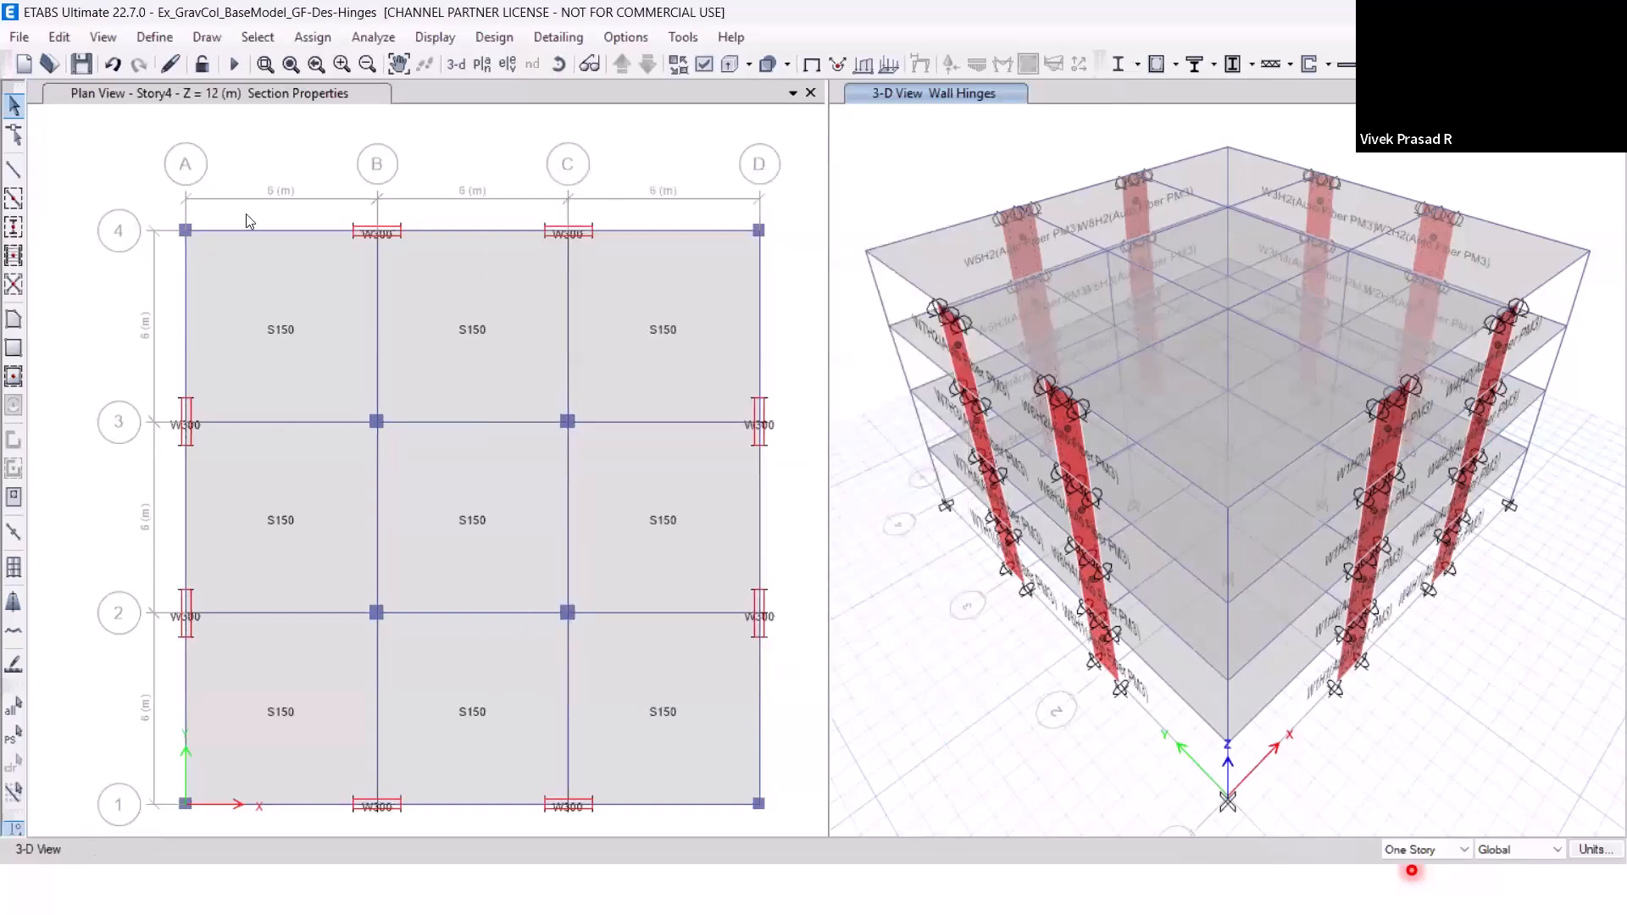
Select all gravity beams through the GravBeams group.
click(258, 38)
mouse_move(442, 63)
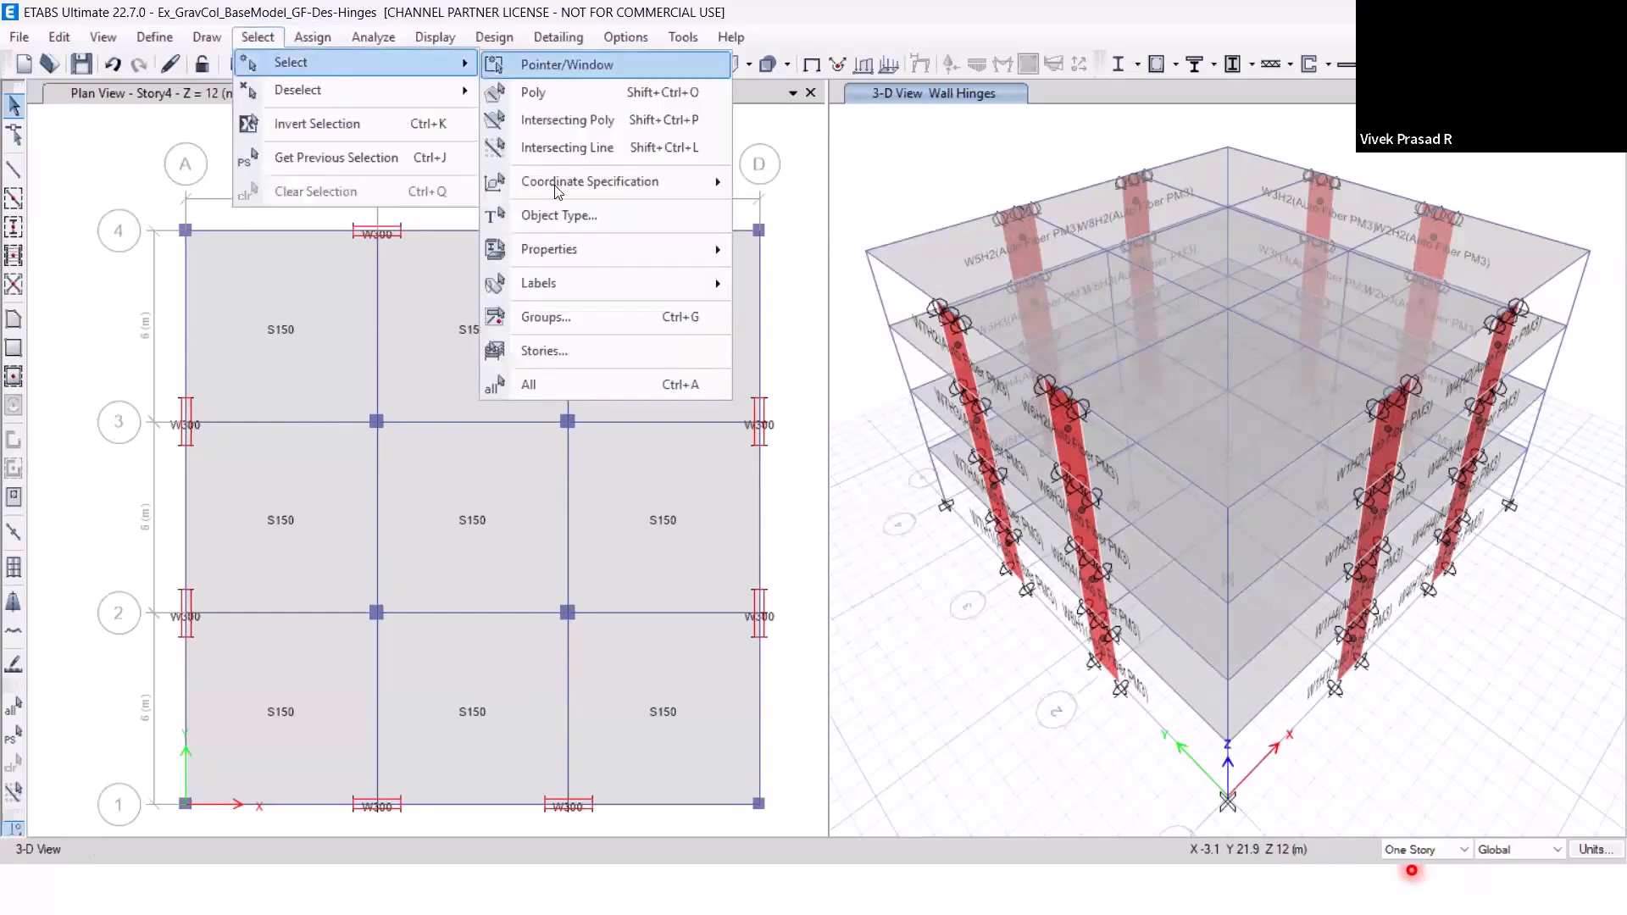
click(575, 314)
click(728, 318)
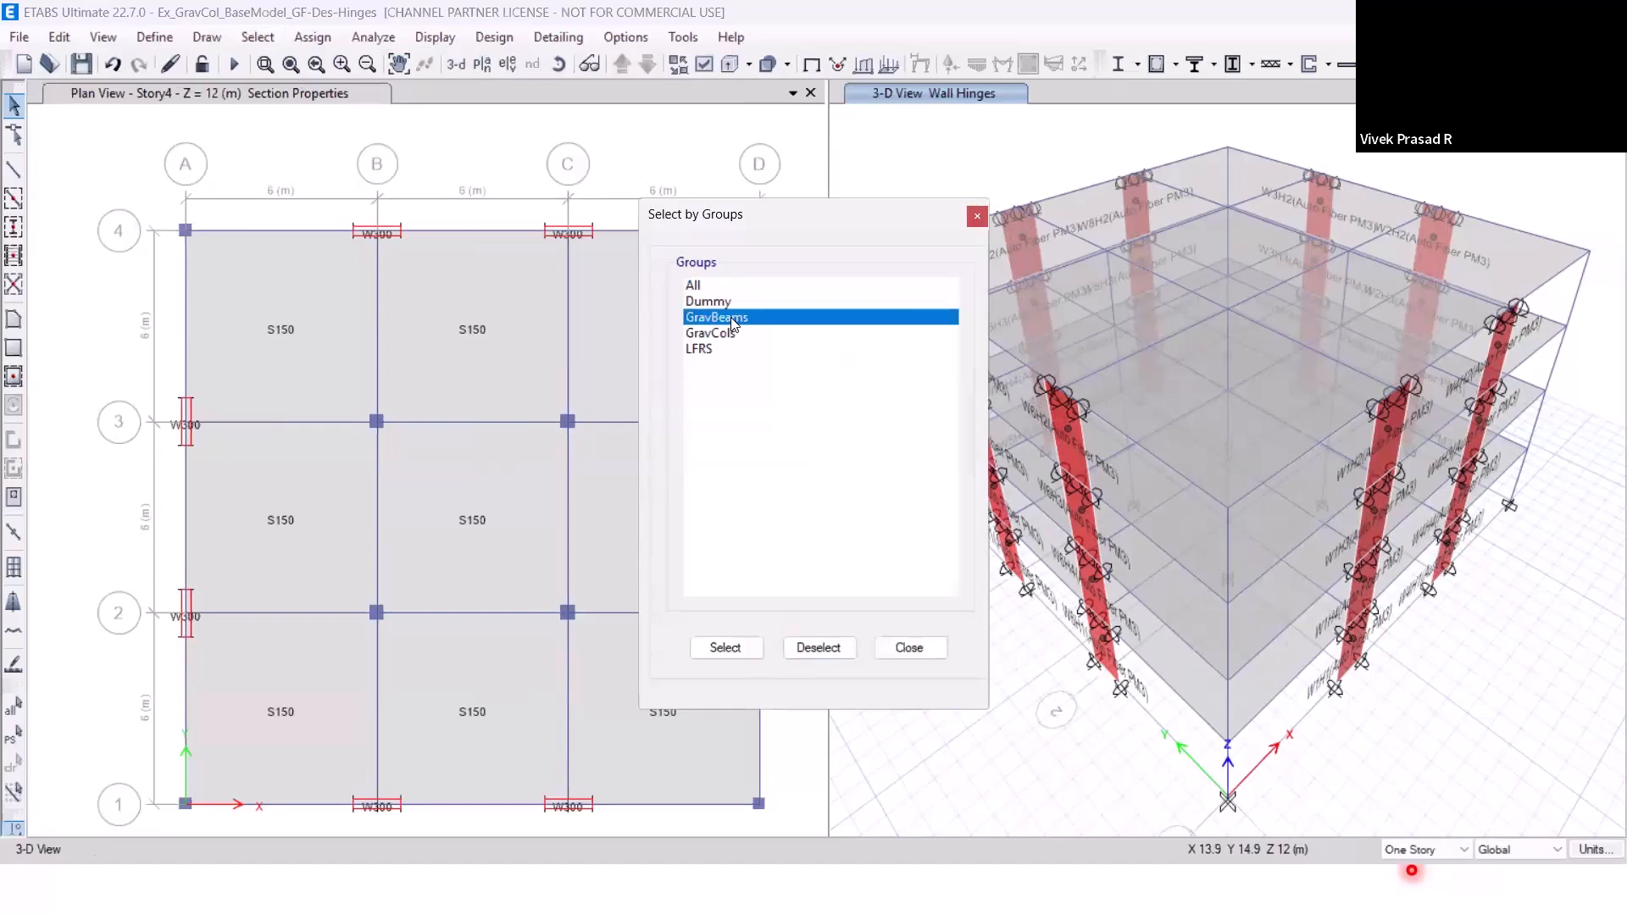
click(726, 649)
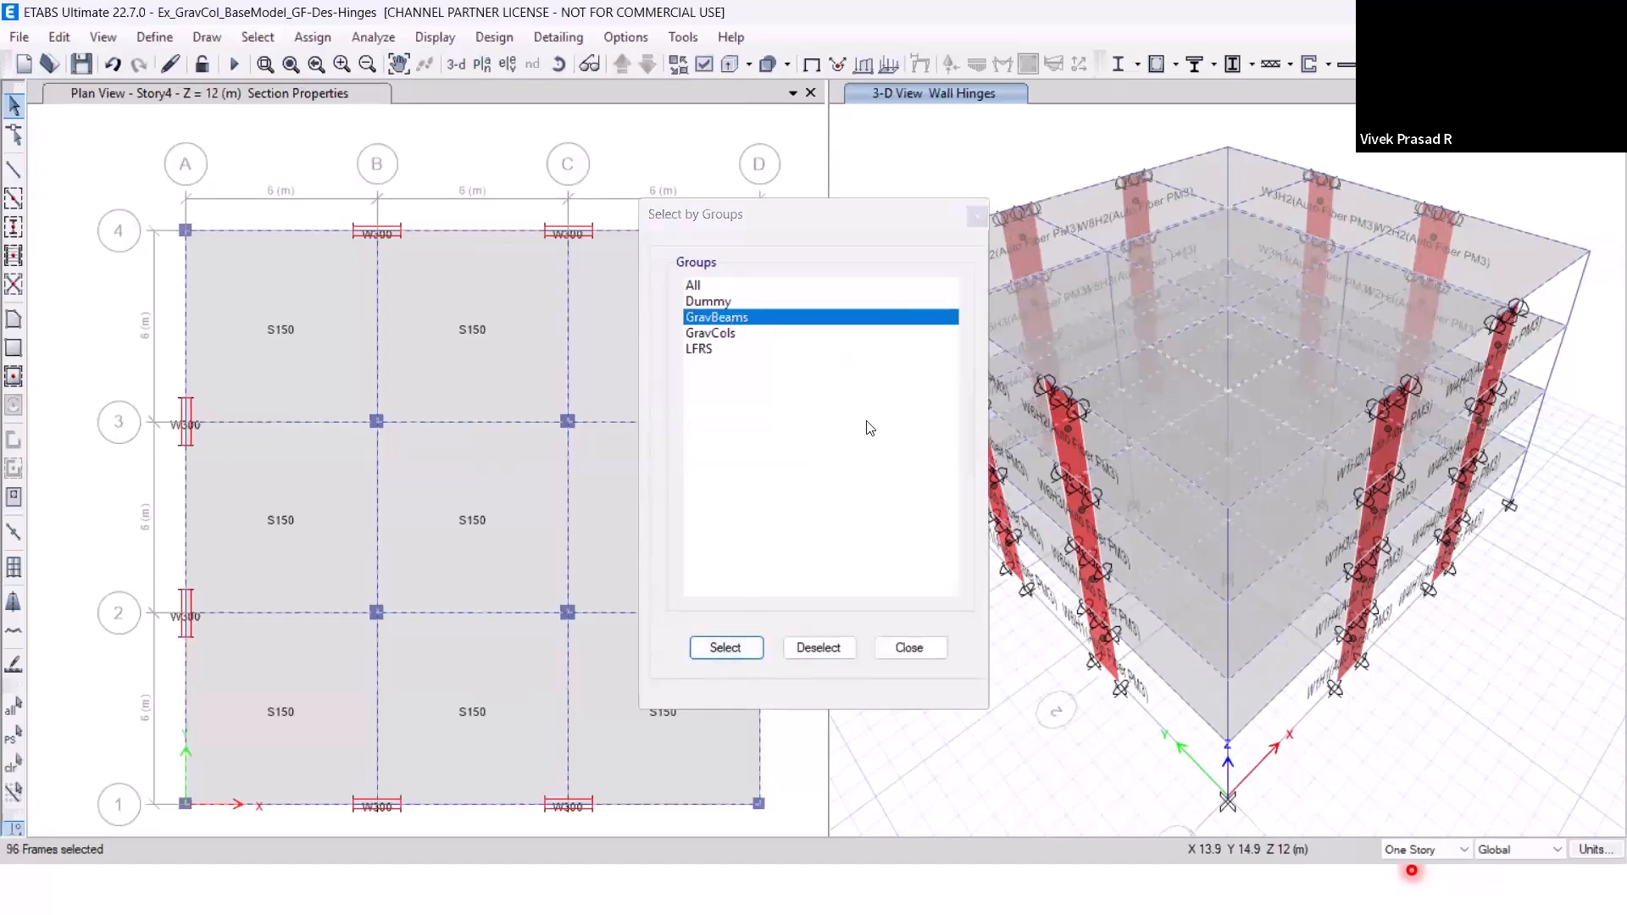
Add a user-defined V2 frame hinge at relative distance 0.05 of the clear length for the selected beams.
click(313, 37)
mouse_move(343, 91)
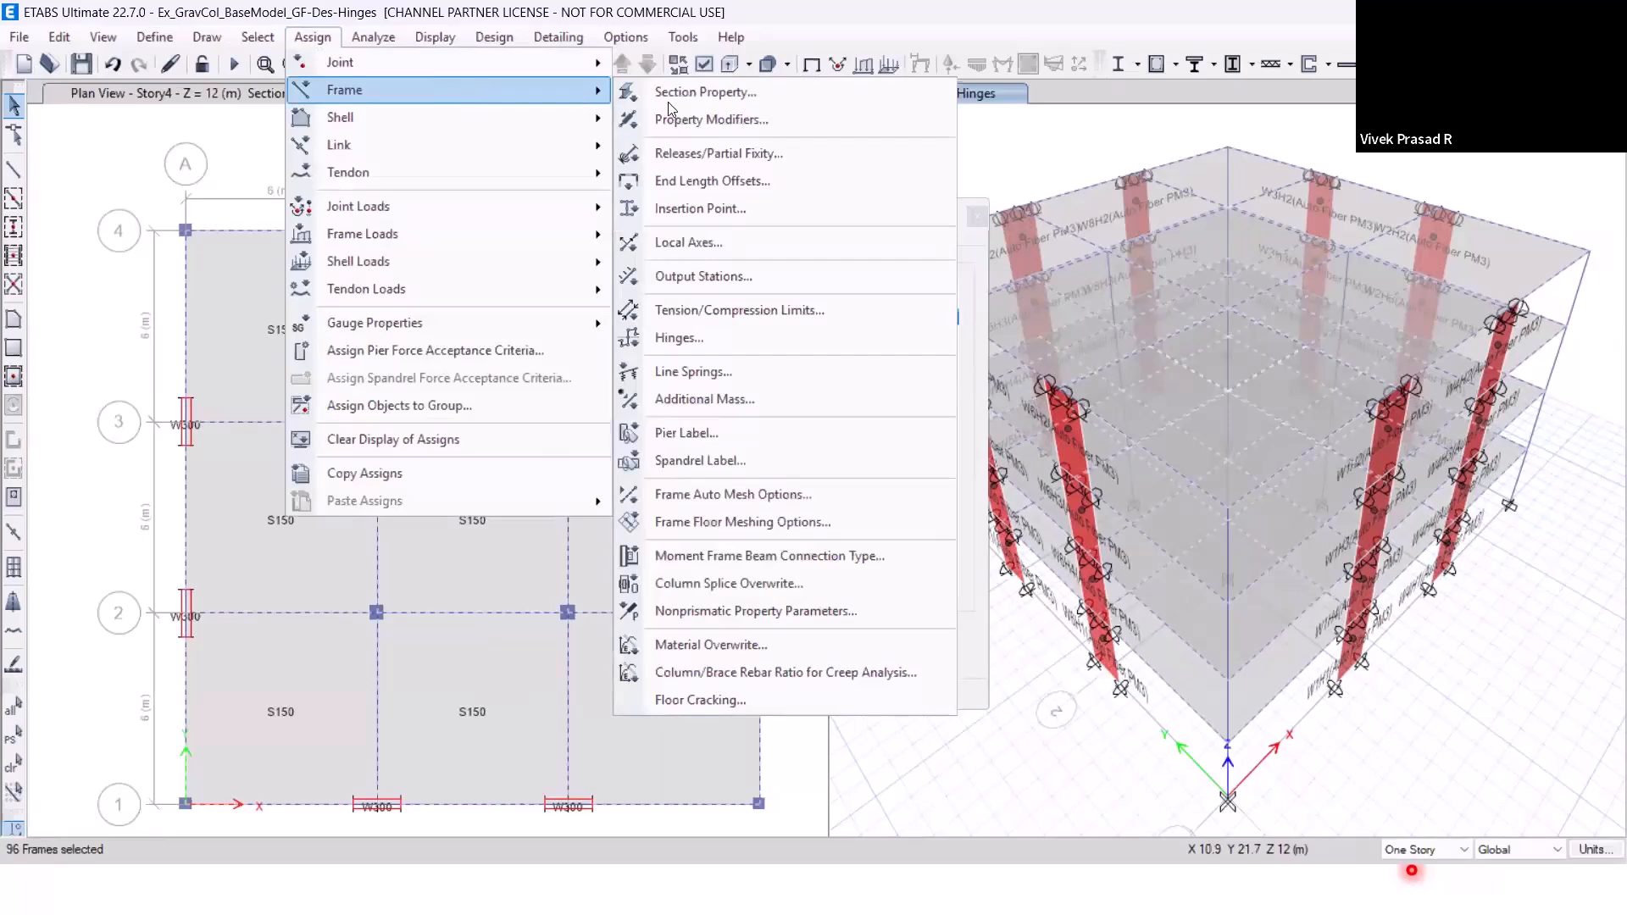
click(704, 339)
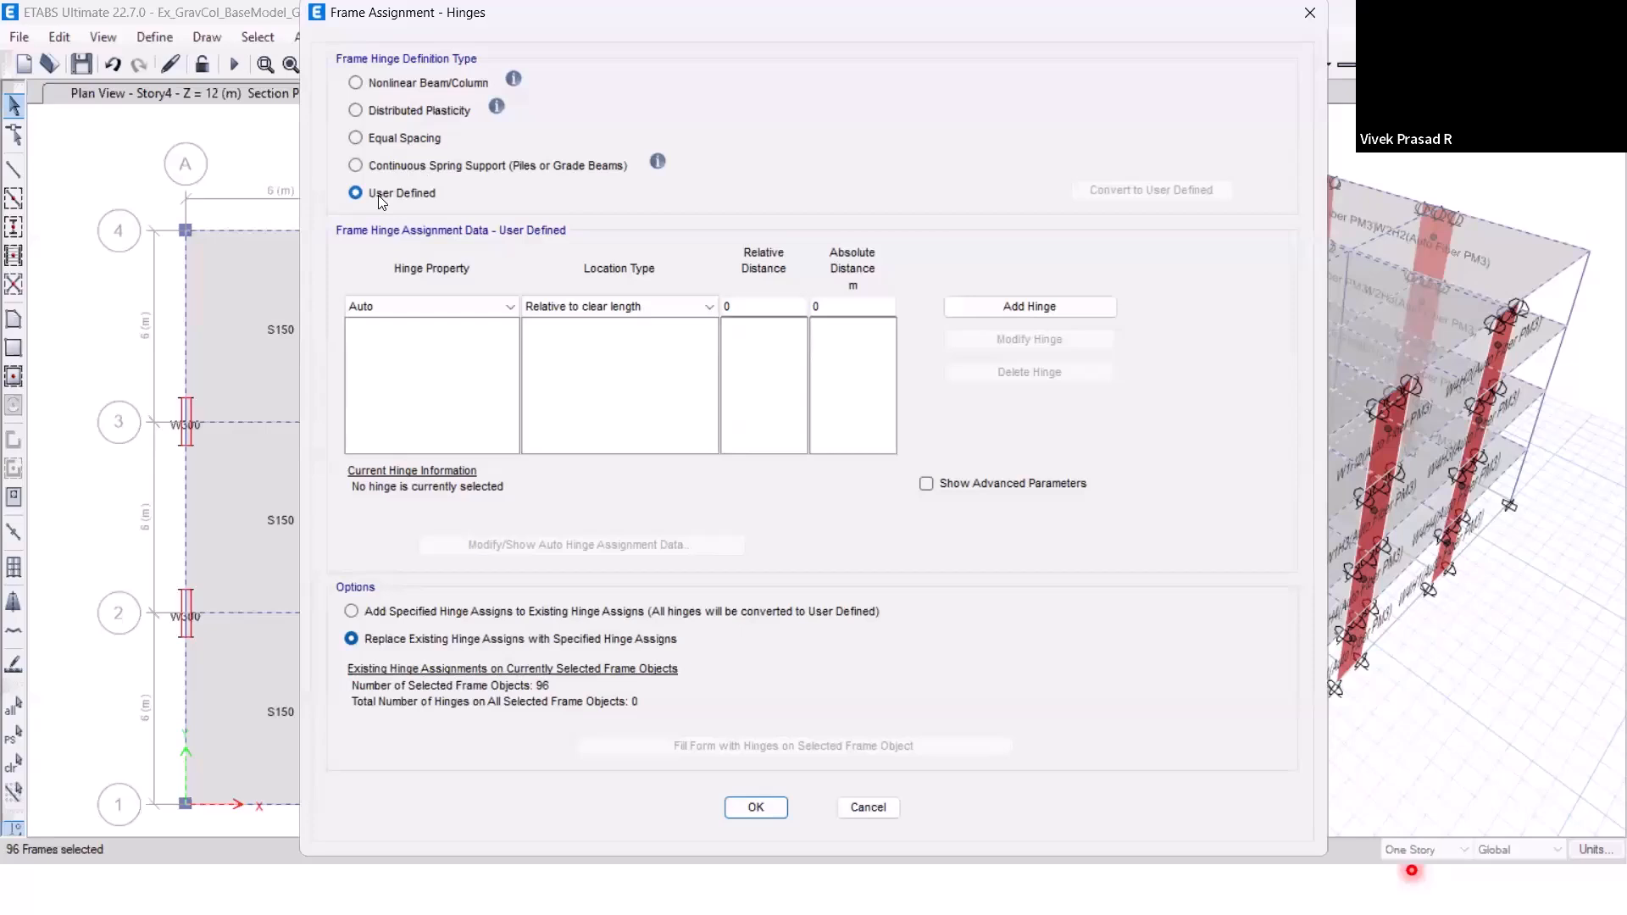
click(508, 307)
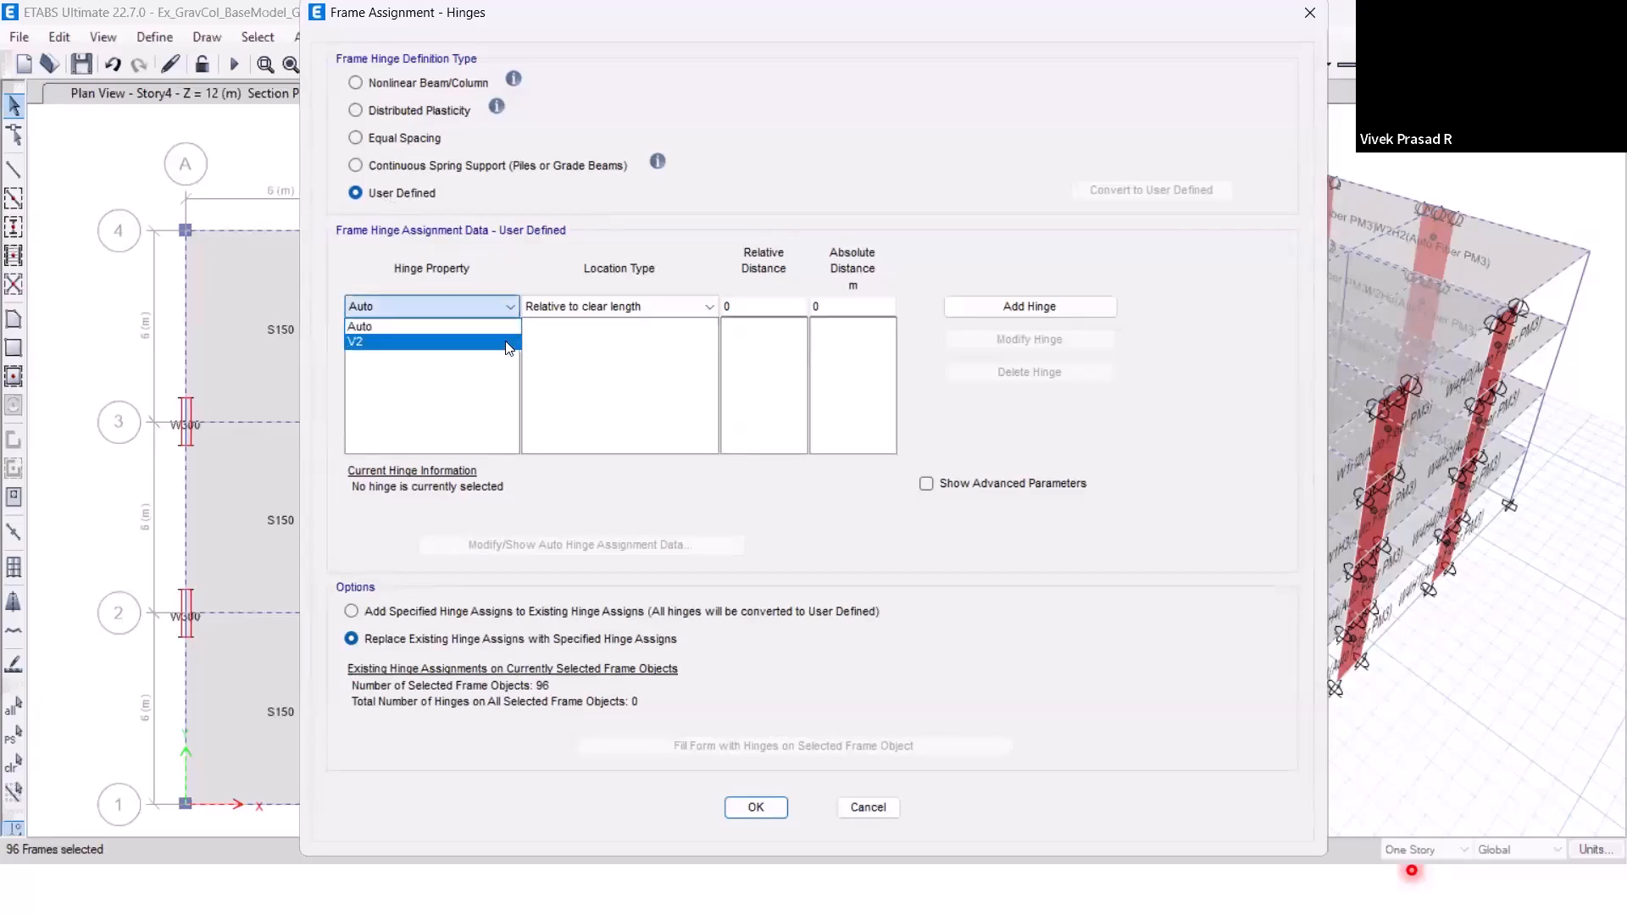
click(509, 342)
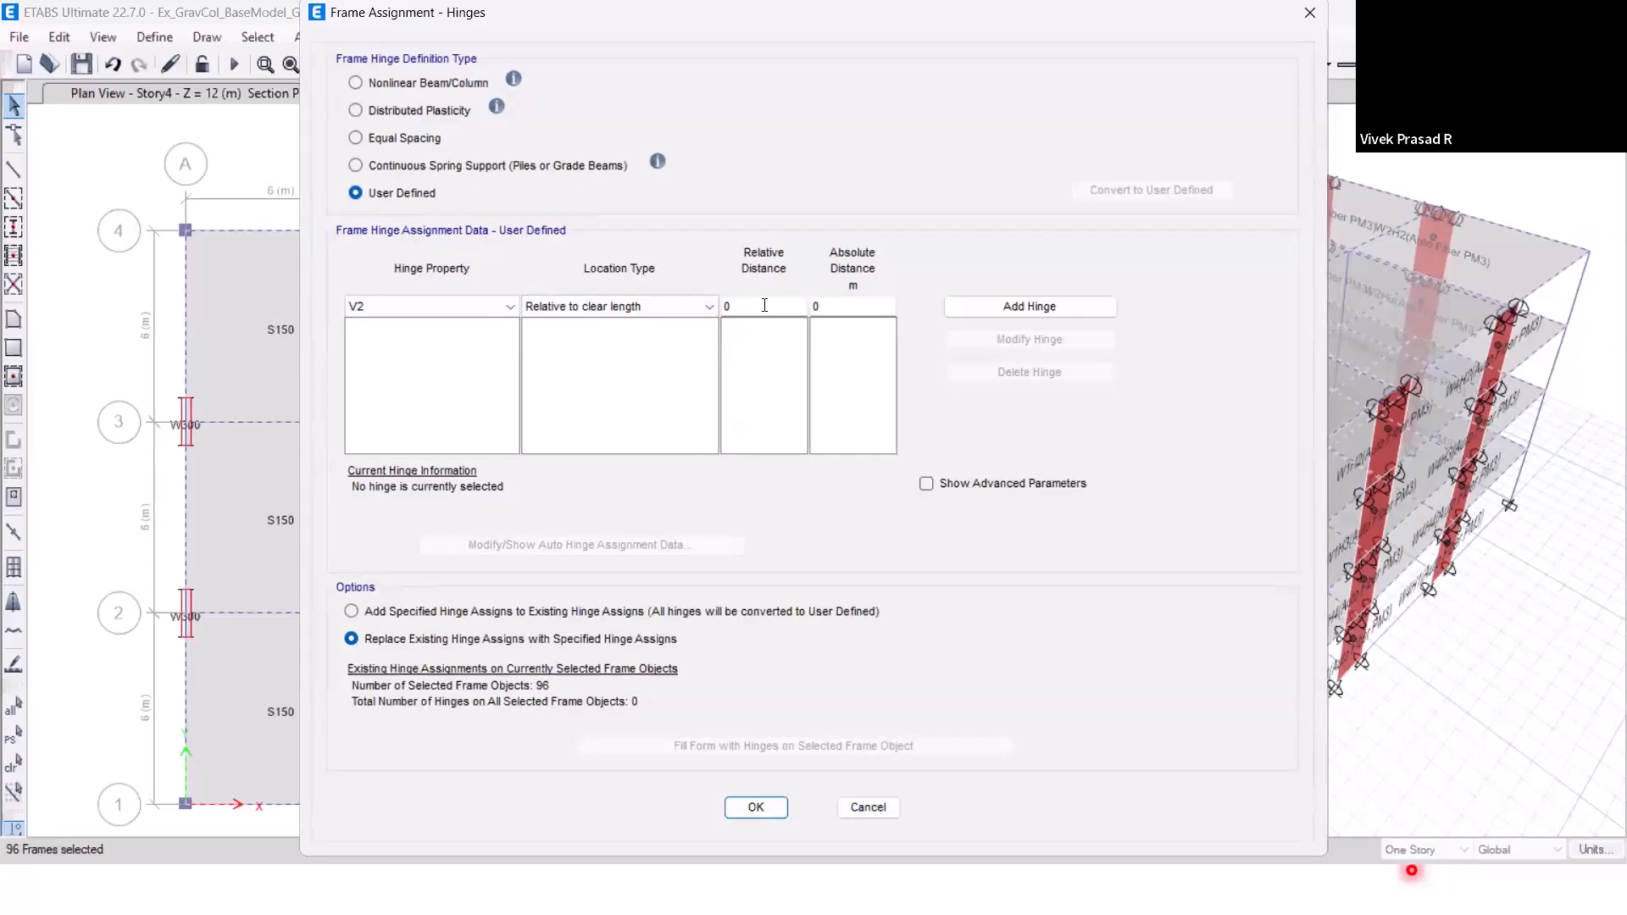
click(765, 305)
text(0.05)
click(1004, 308)
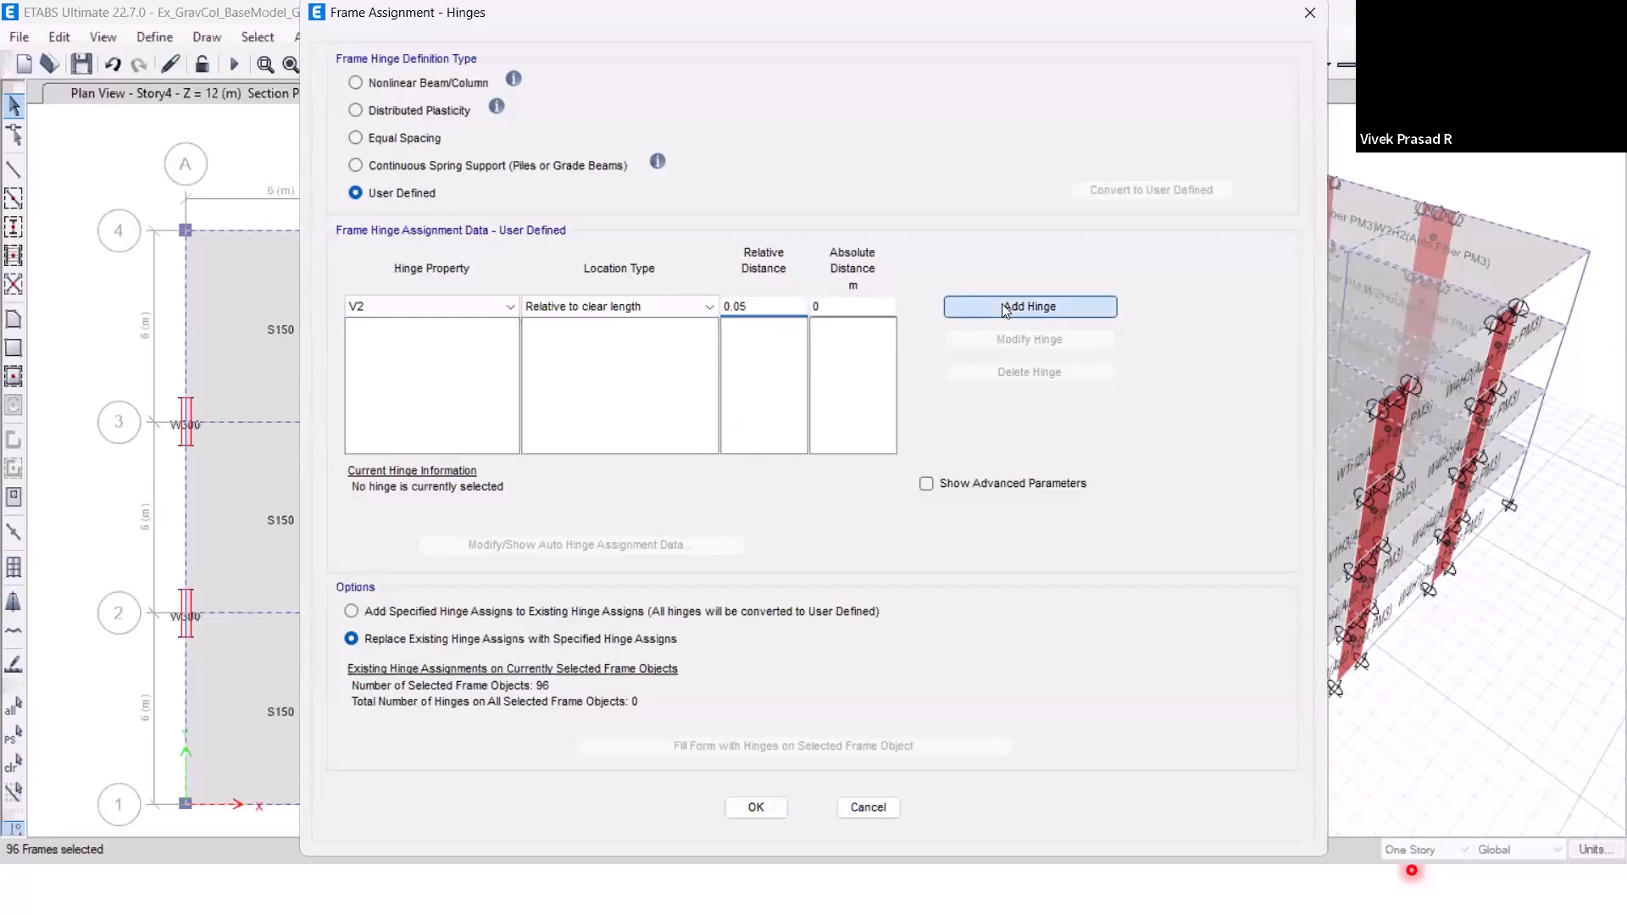
Begin an Auto hinge for the beams using the ASCE 41-13 tables, with Table 10-7 (Concrete Beams - Flexure) Item i.
click(446, 305)
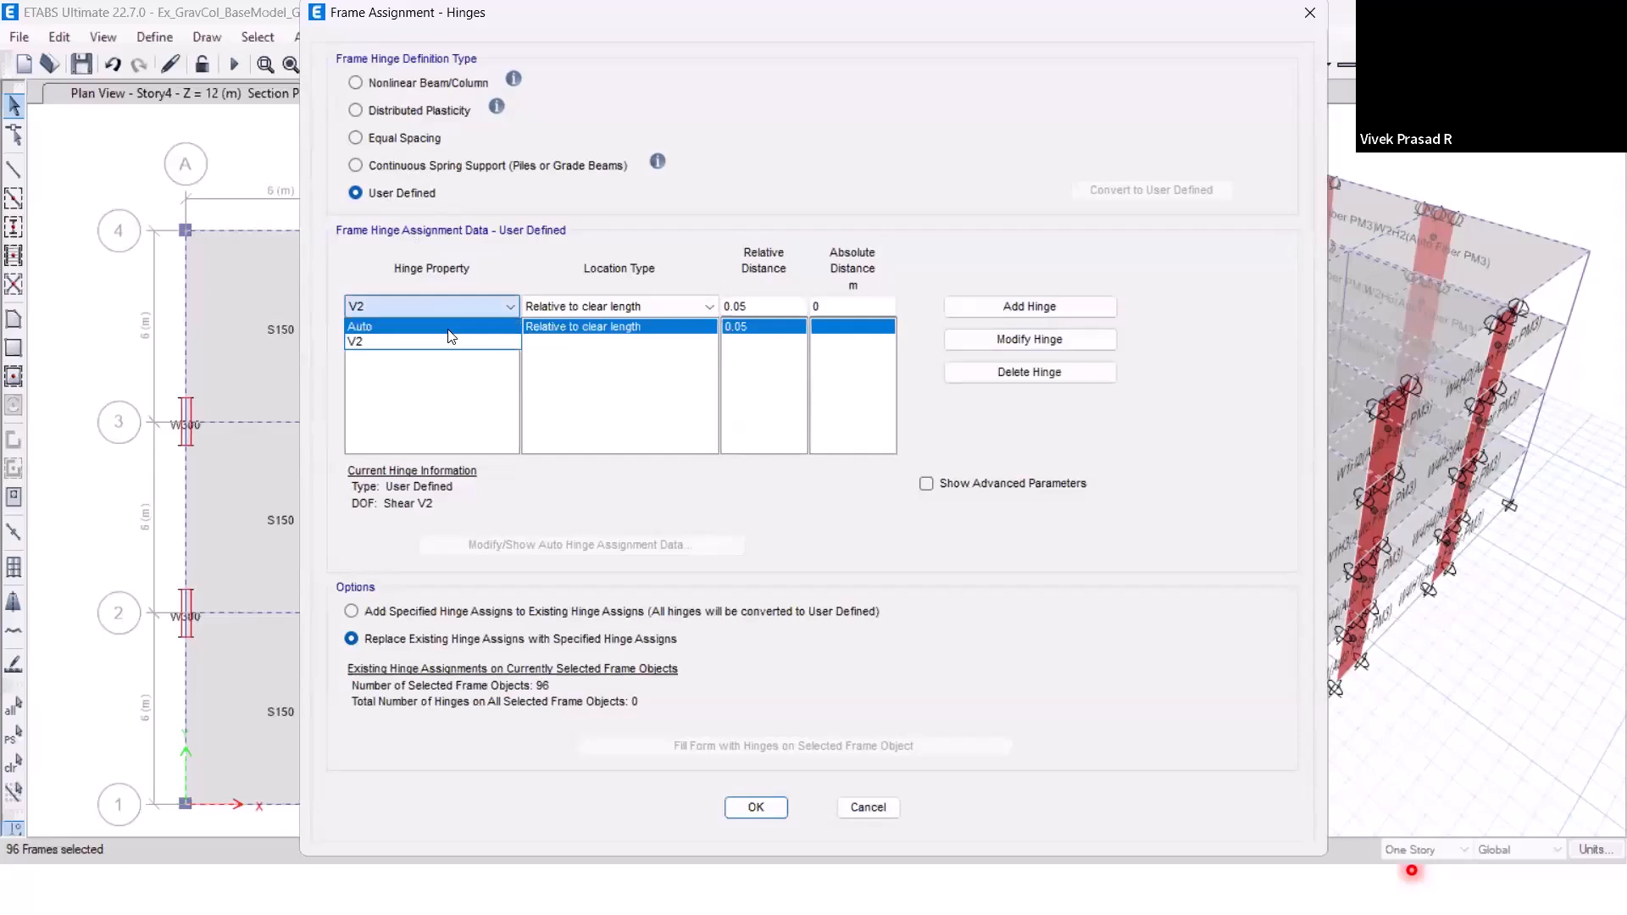
click(450, 327)
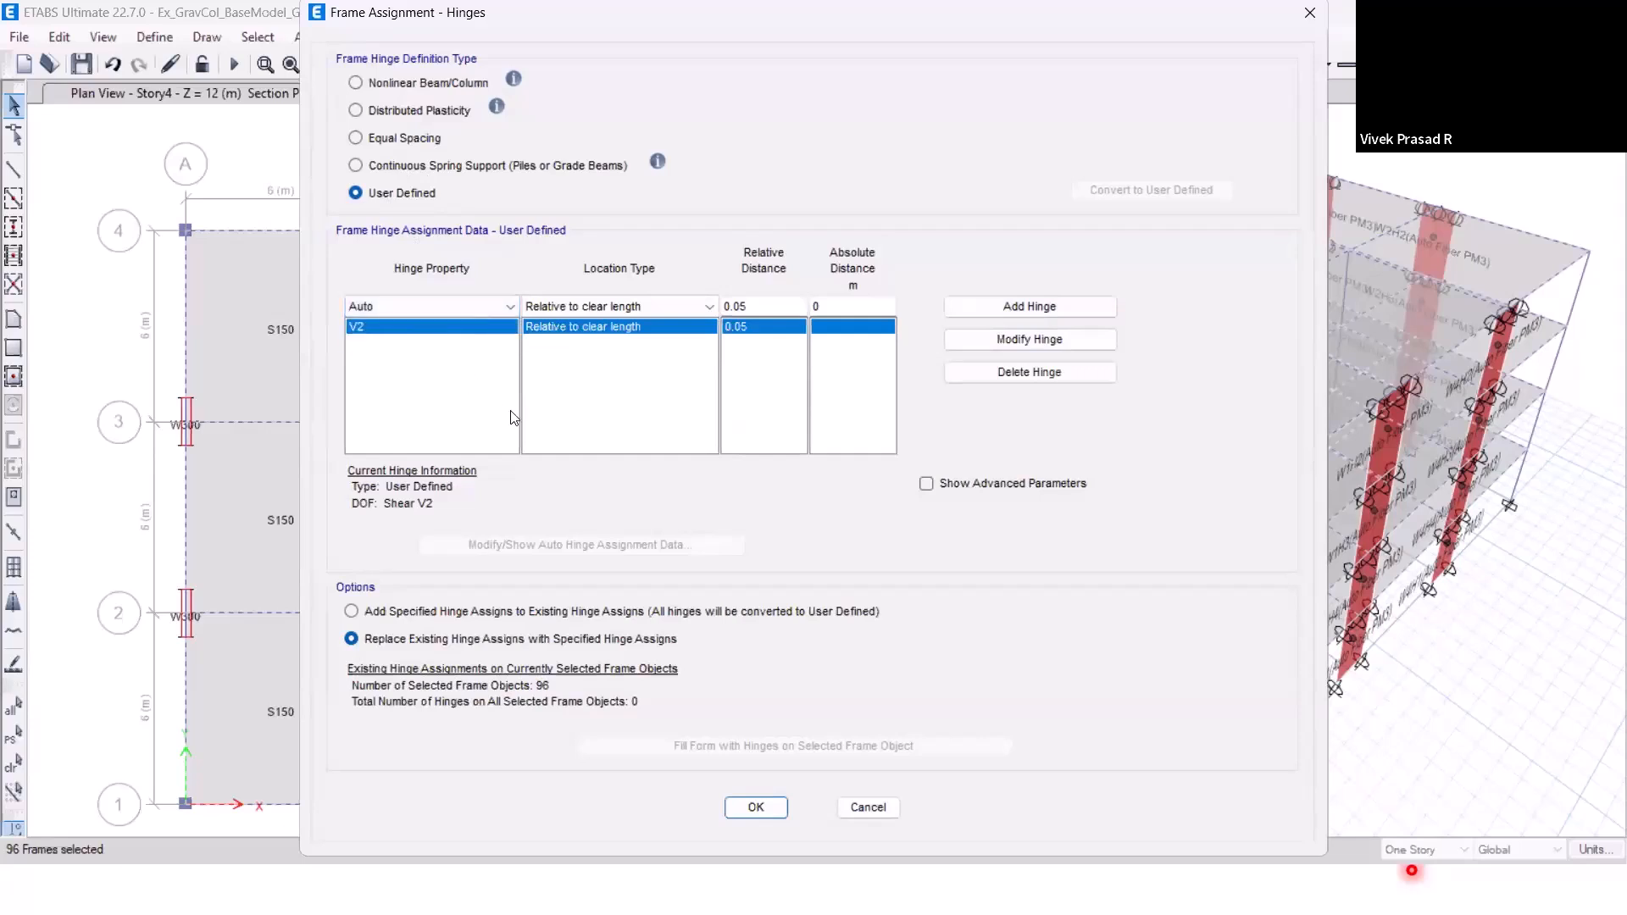
click(999, 312)
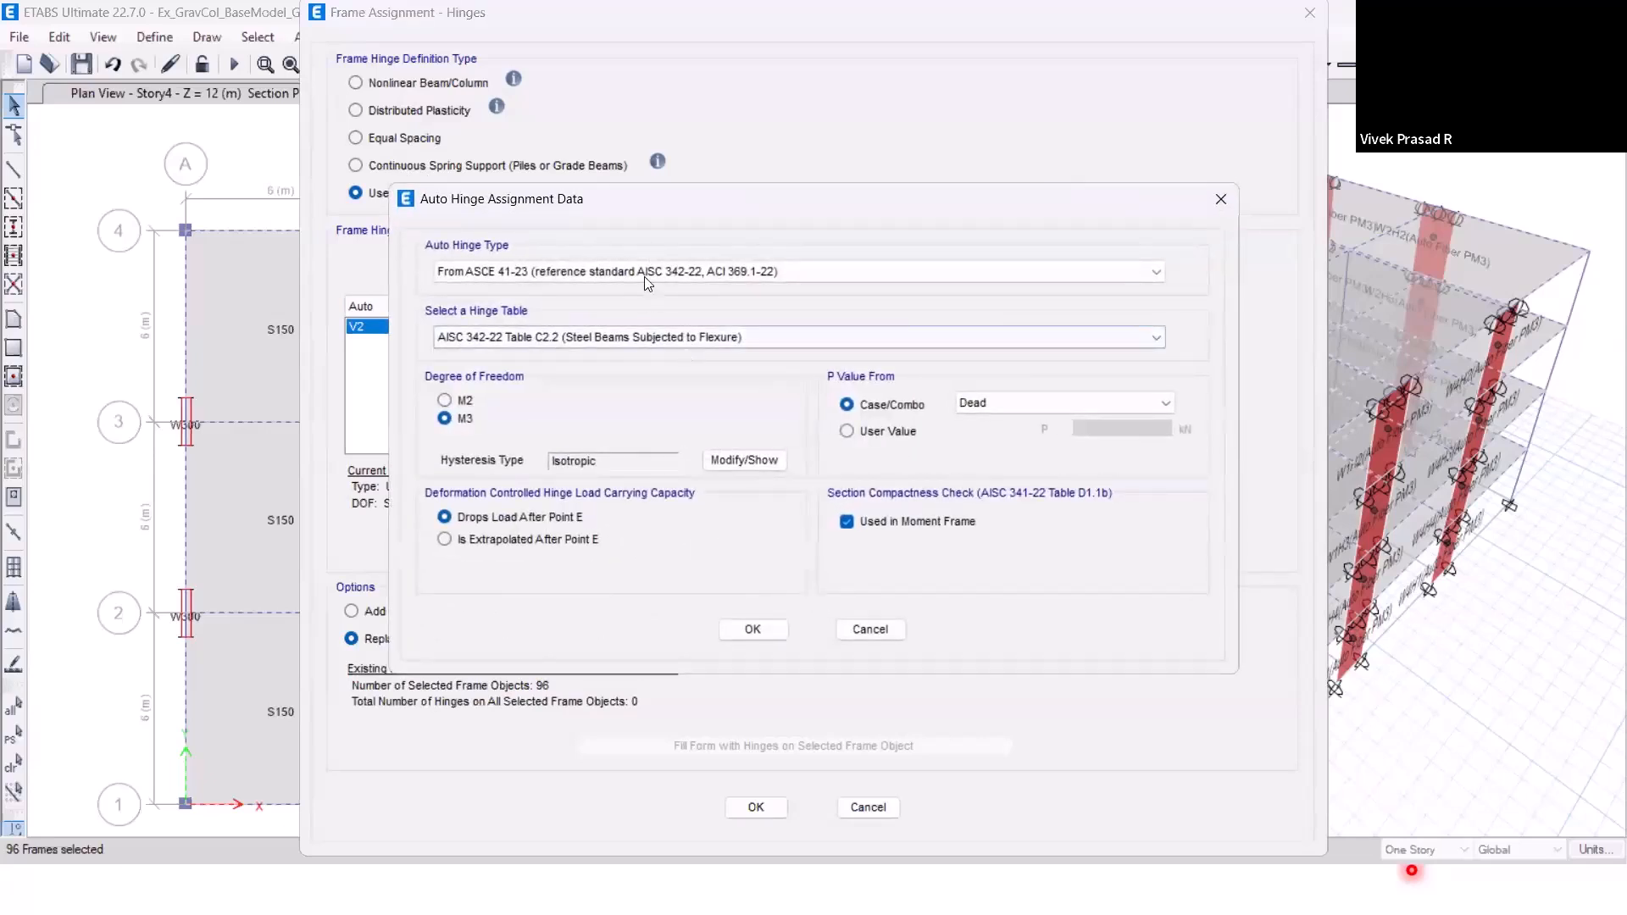
click(644, 275)
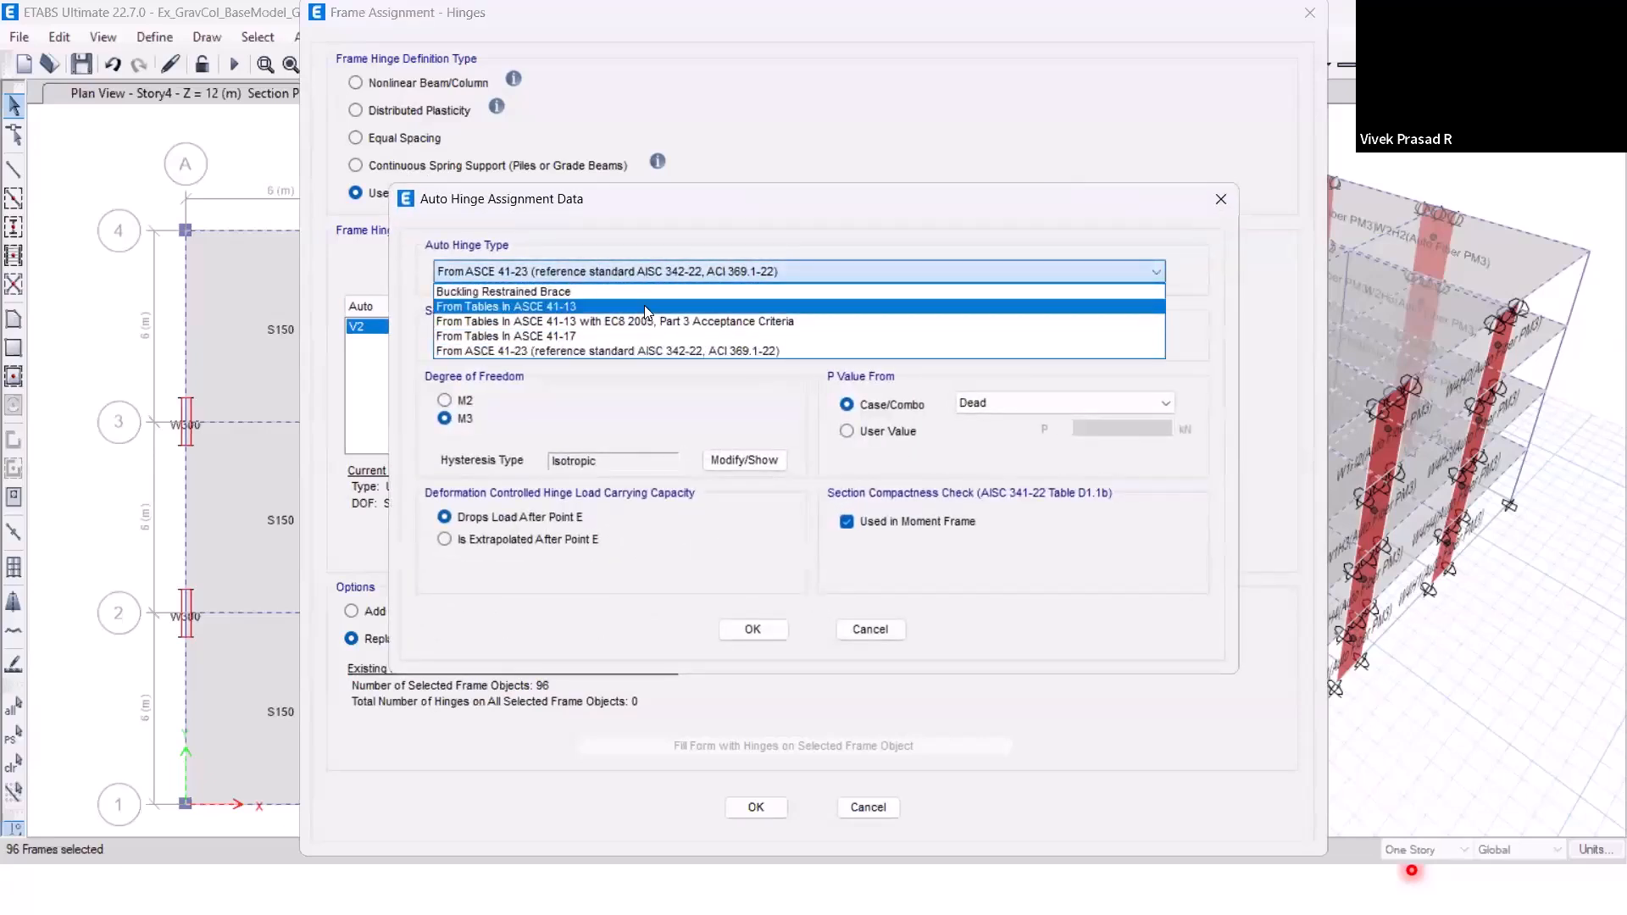
click(645, 306)
click(601, 339)
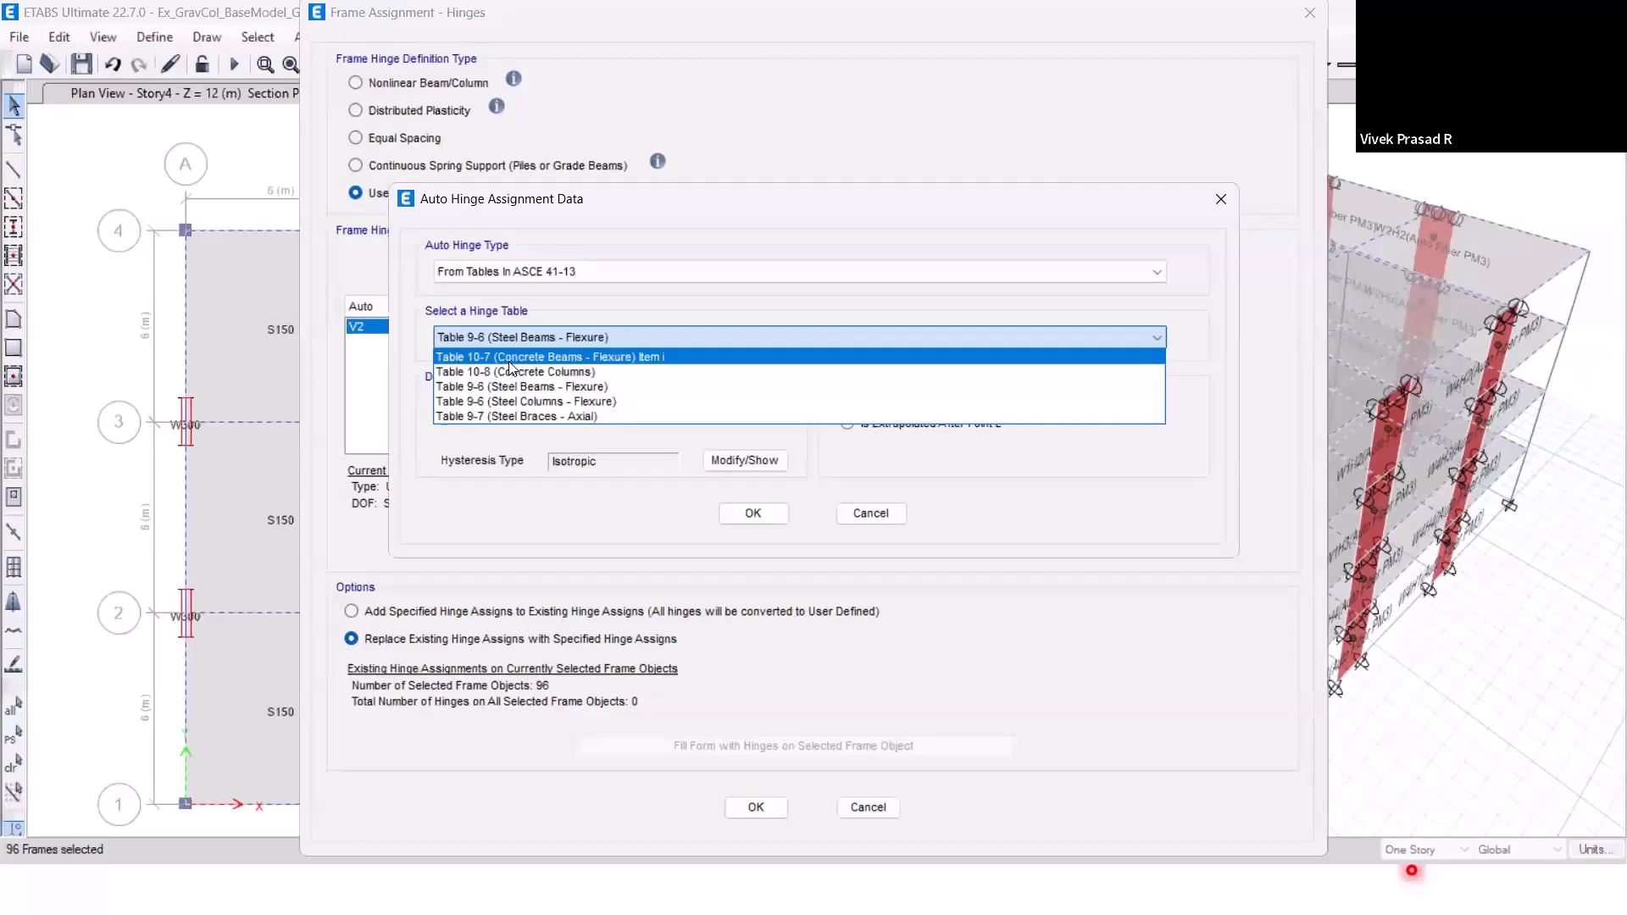
click(509, 360)
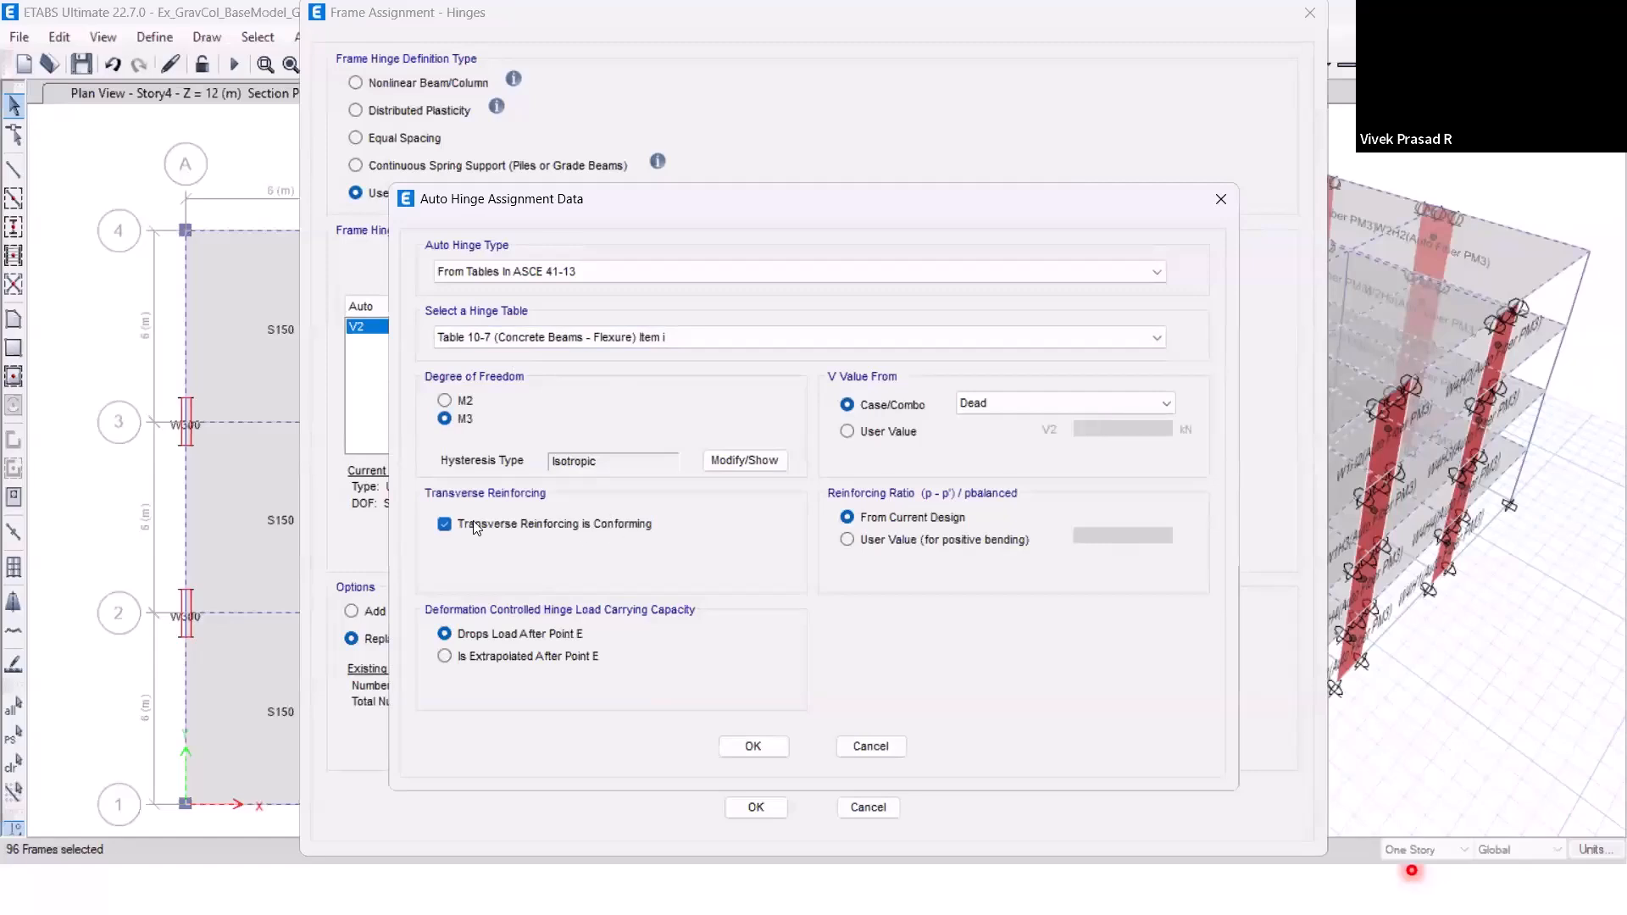
Make the Auto hinge's transverse reinforcing non-conforming, take its V value from UDConS2, and accept the M3 hinge data.
click(449, 526)
click(990, 405)
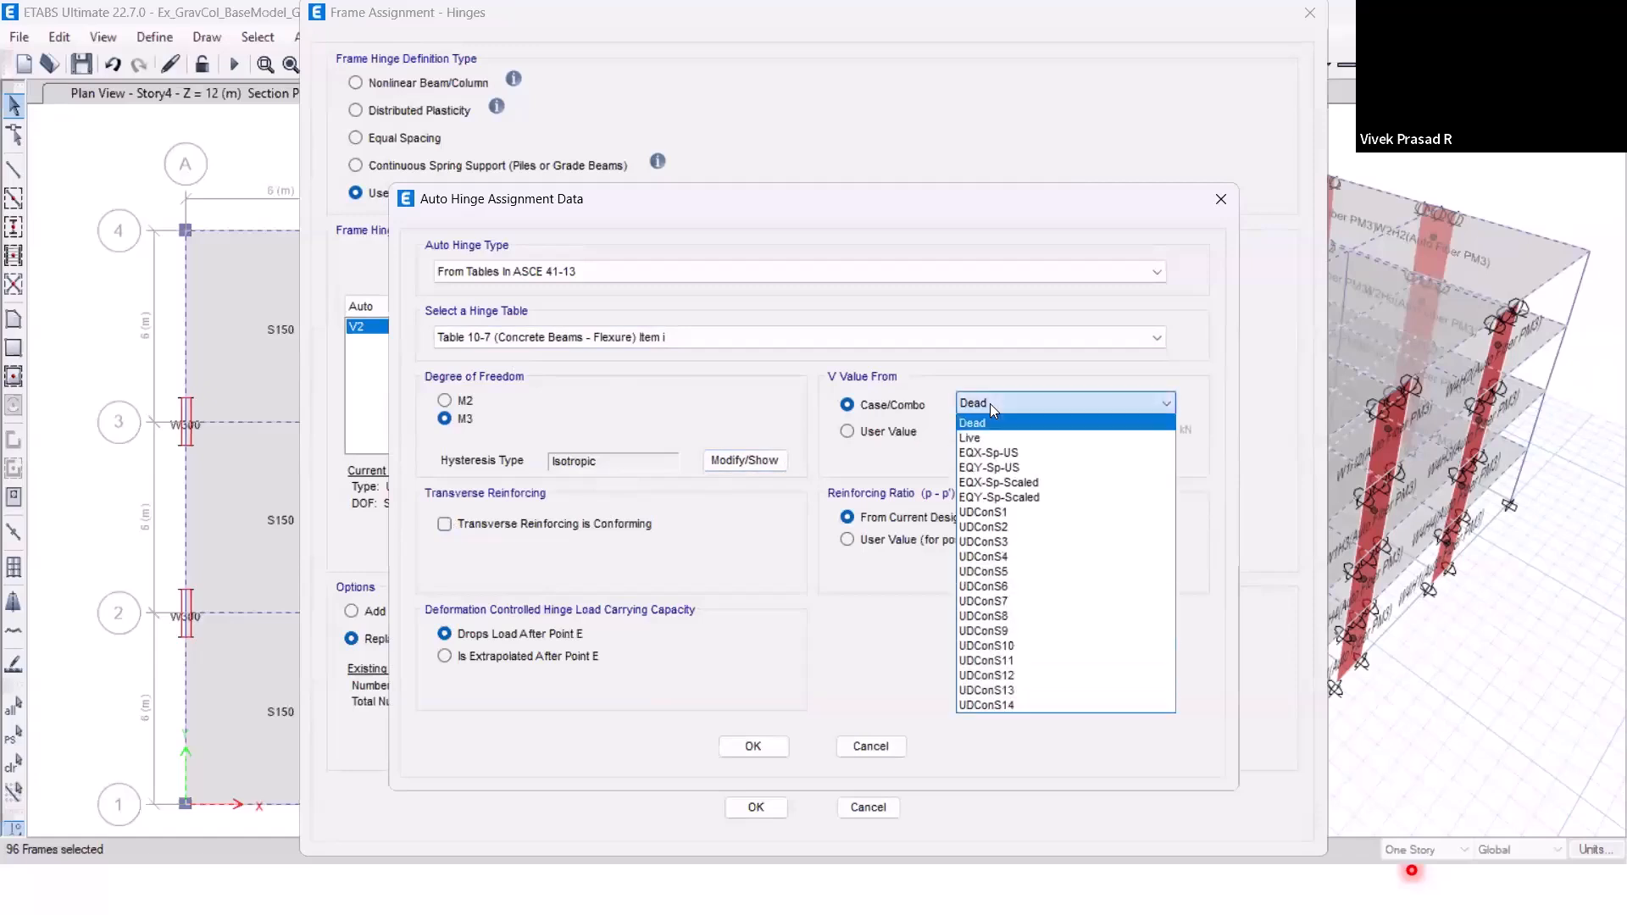
click(1009, 527)
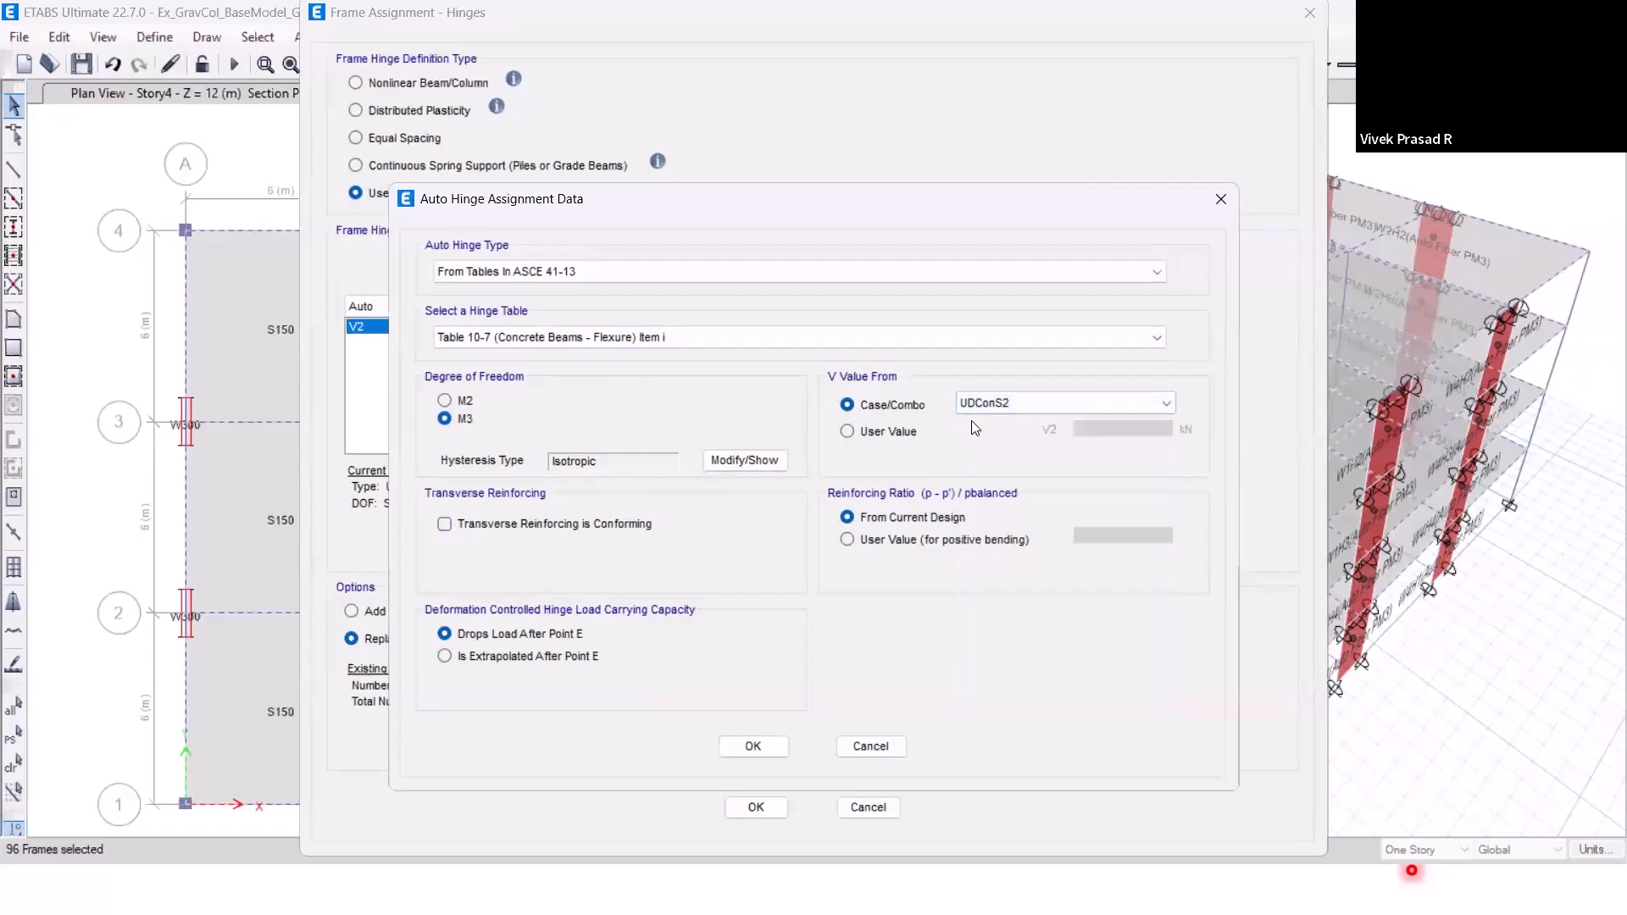
click(753, 745)
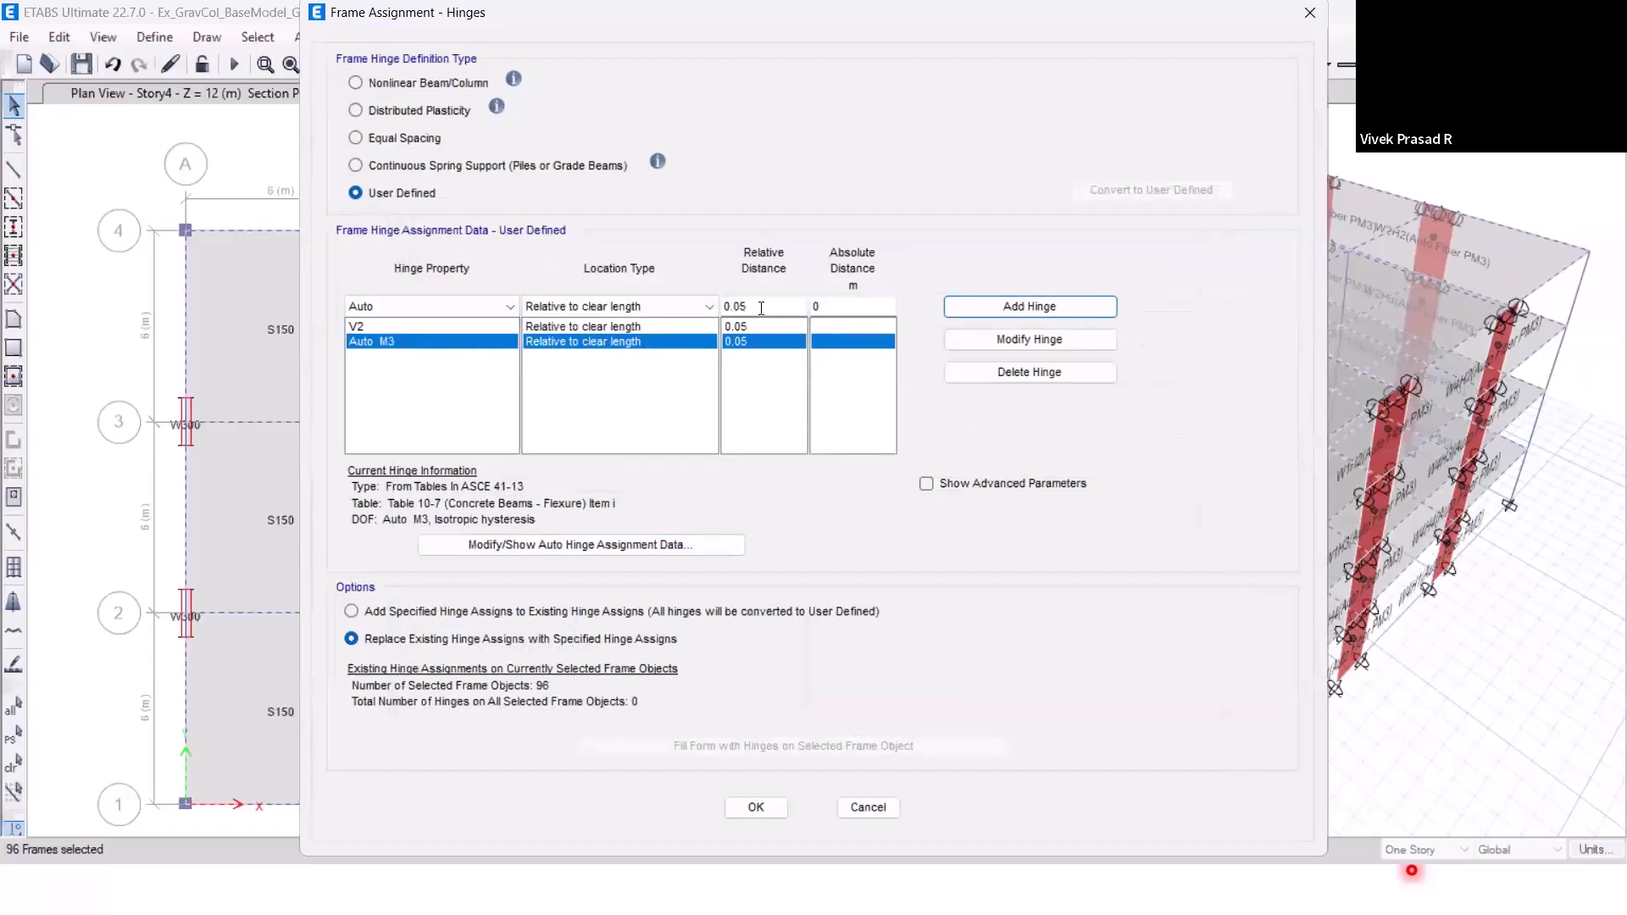
Change the Auto M3 hinge's relative distance to 0.1.
drag(756, 307, 733, 306)
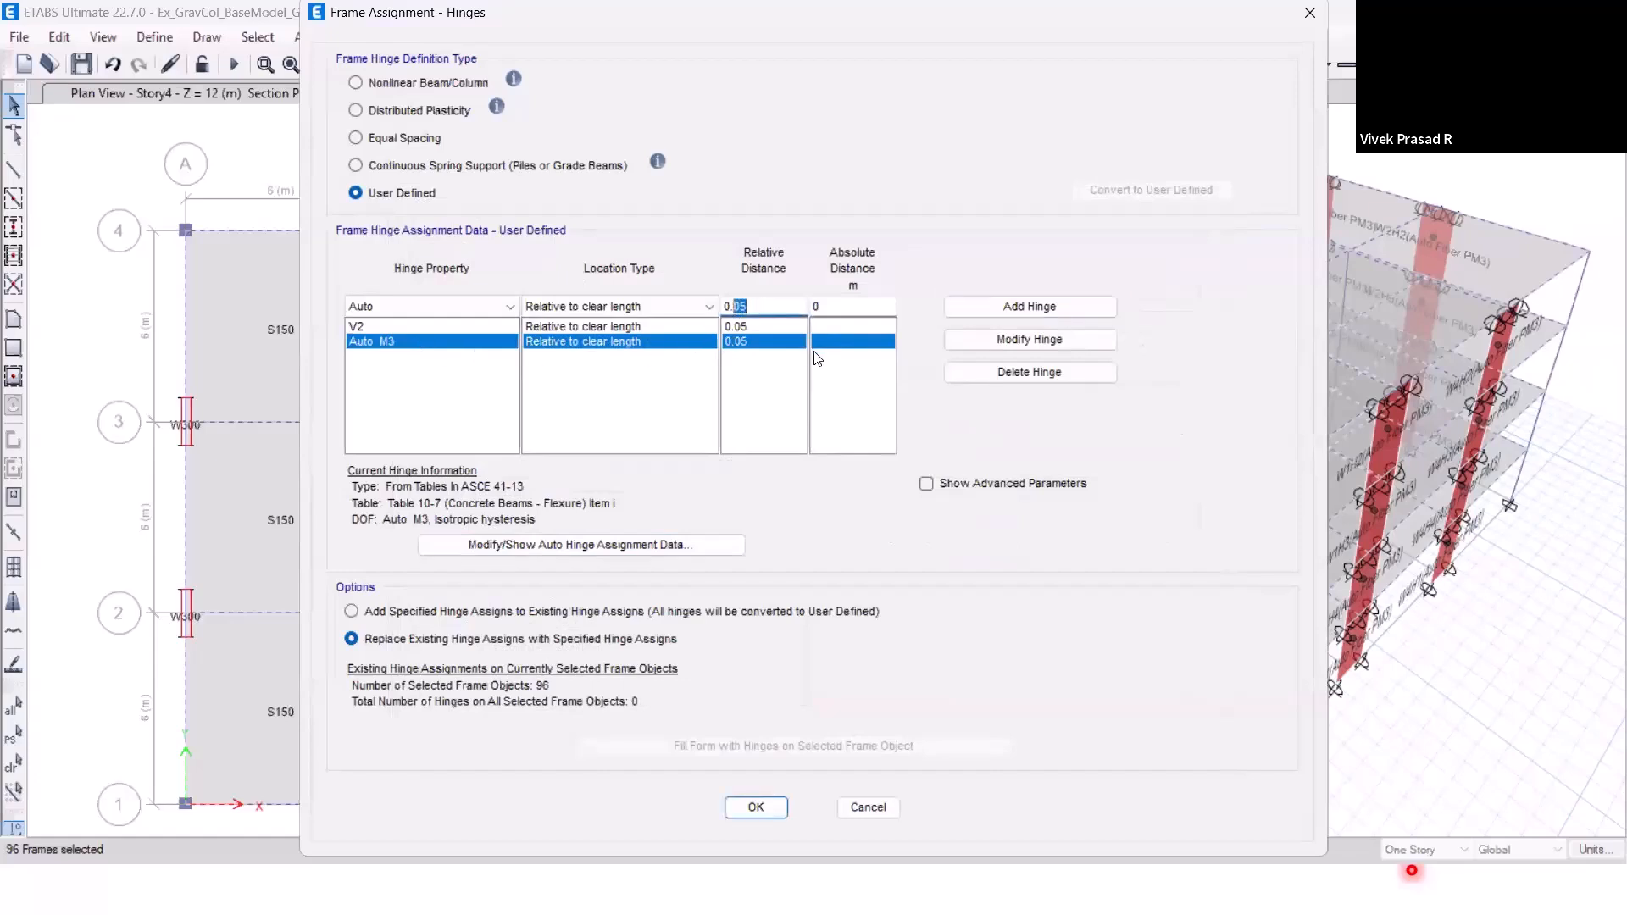
click(753, 341)
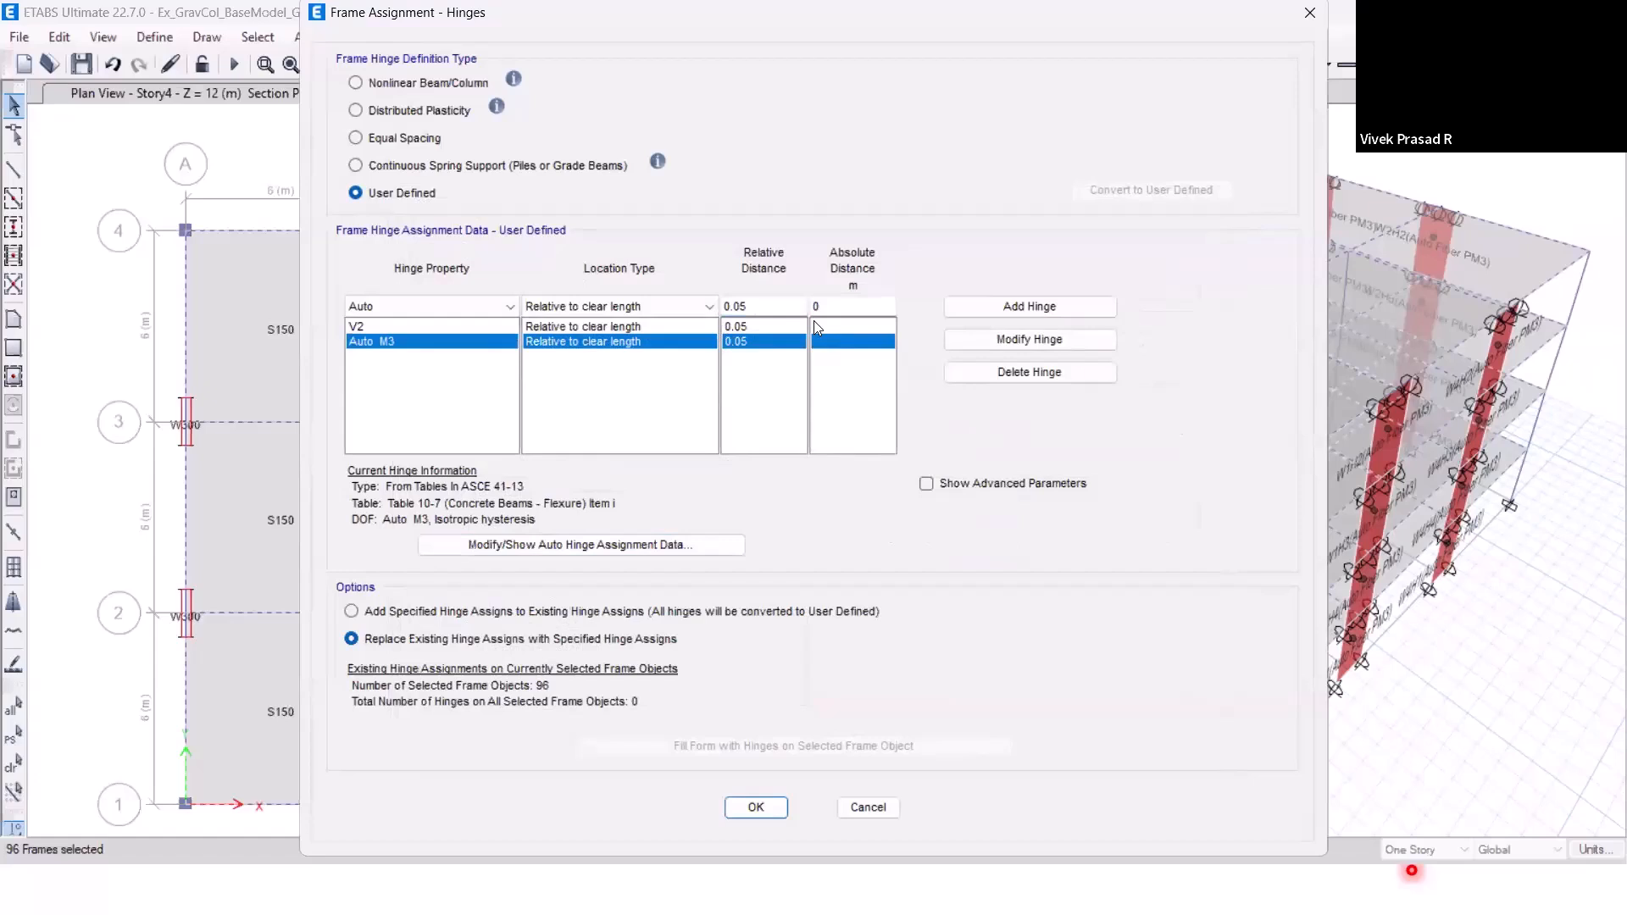
click(769, 308)
key(BackSpace)
key(BackSpace)
text(1)
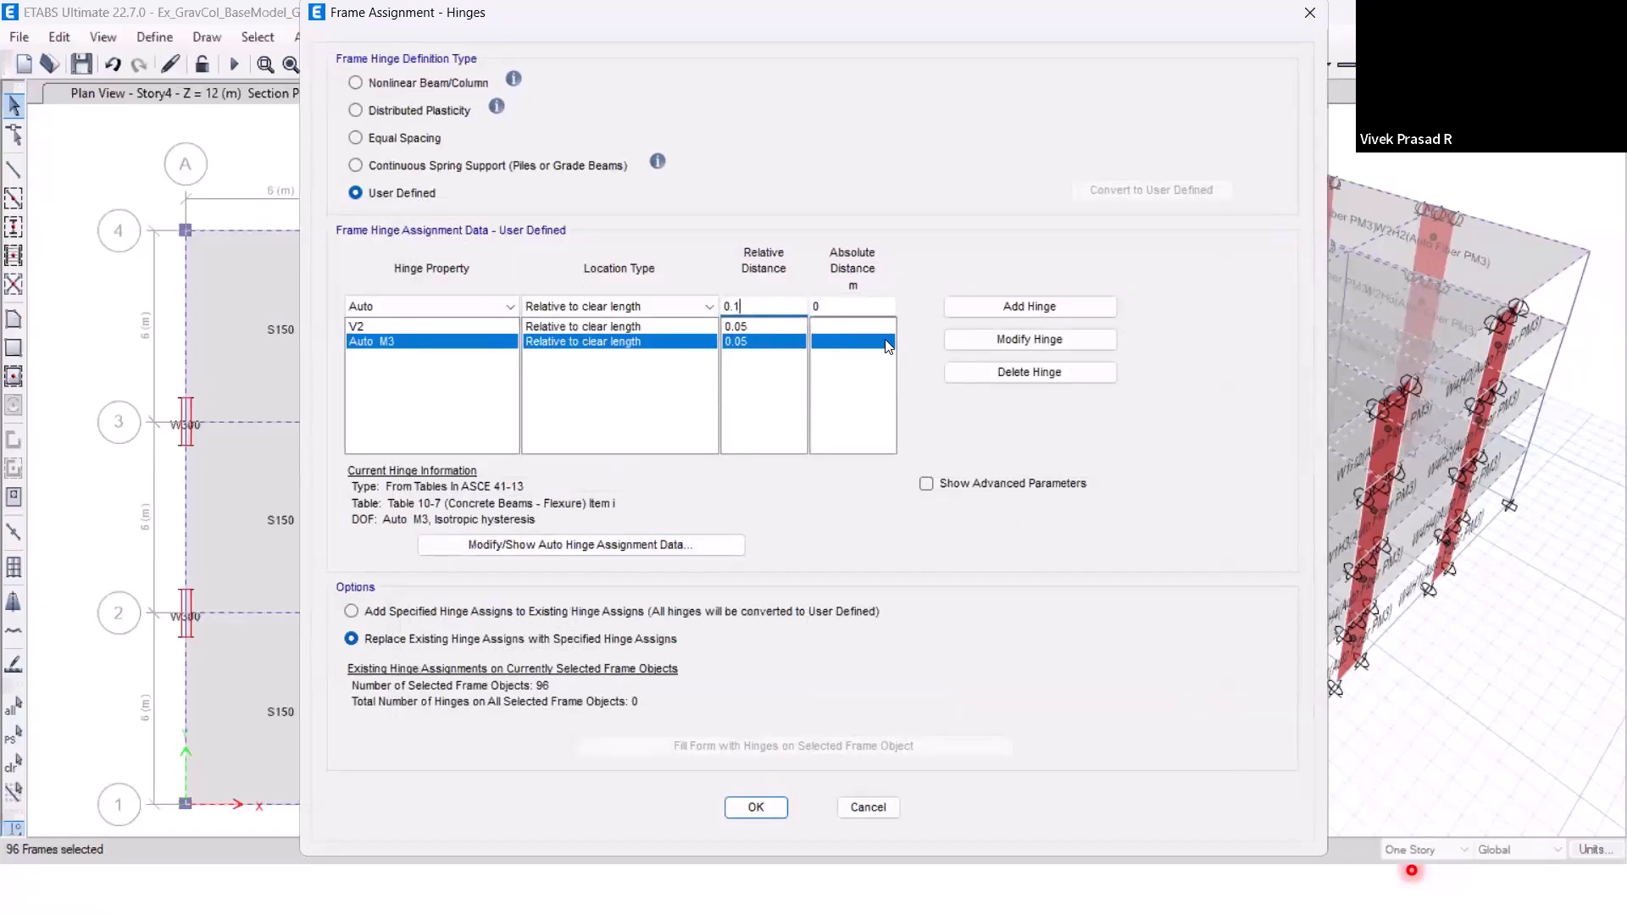
click(989, 340)
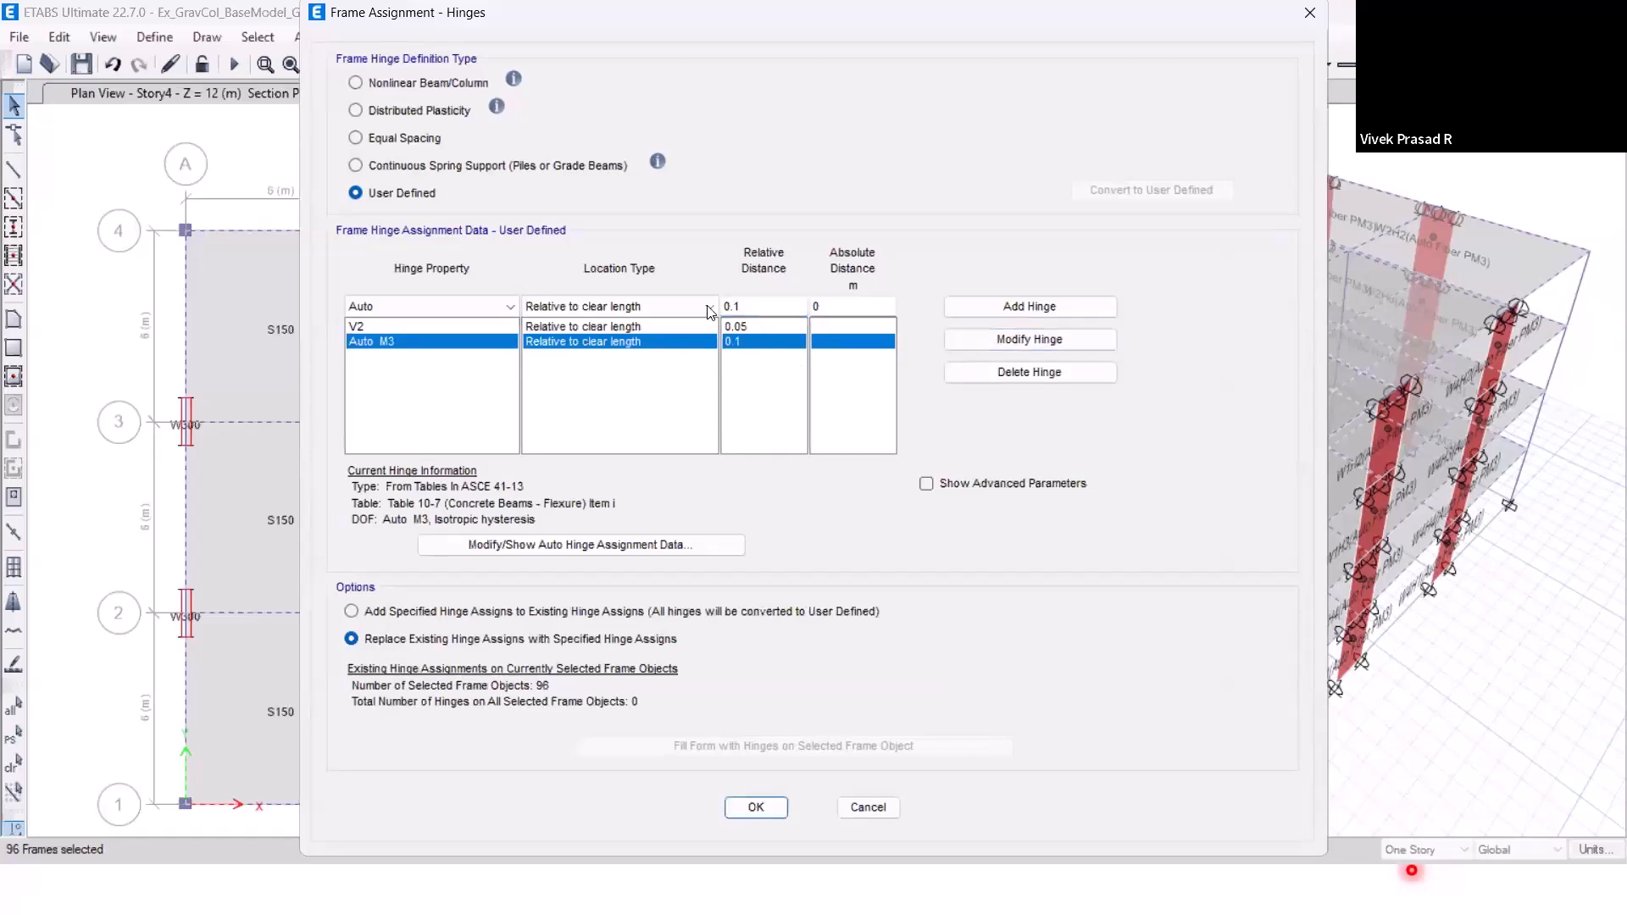
Add a second Auto M3 hinge at relative distance 0.9 with the same Table 10-7 and UDConS2 settings.
click(767, 306)
key(BackSpace)
text(9)
click(1042, 312)
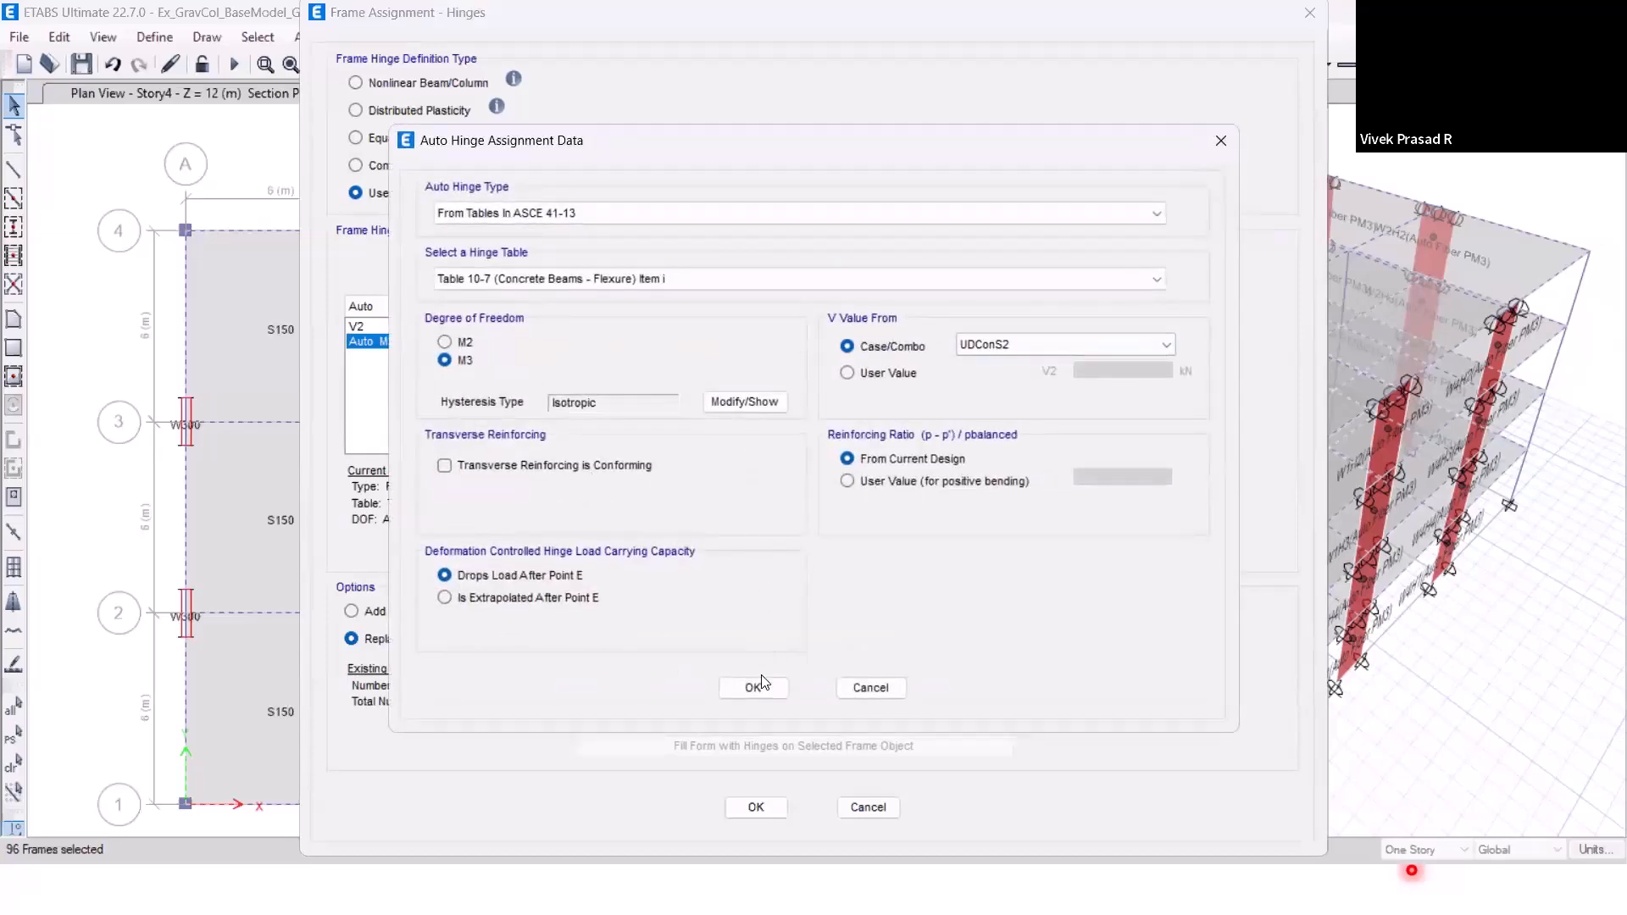
click(754, 687)
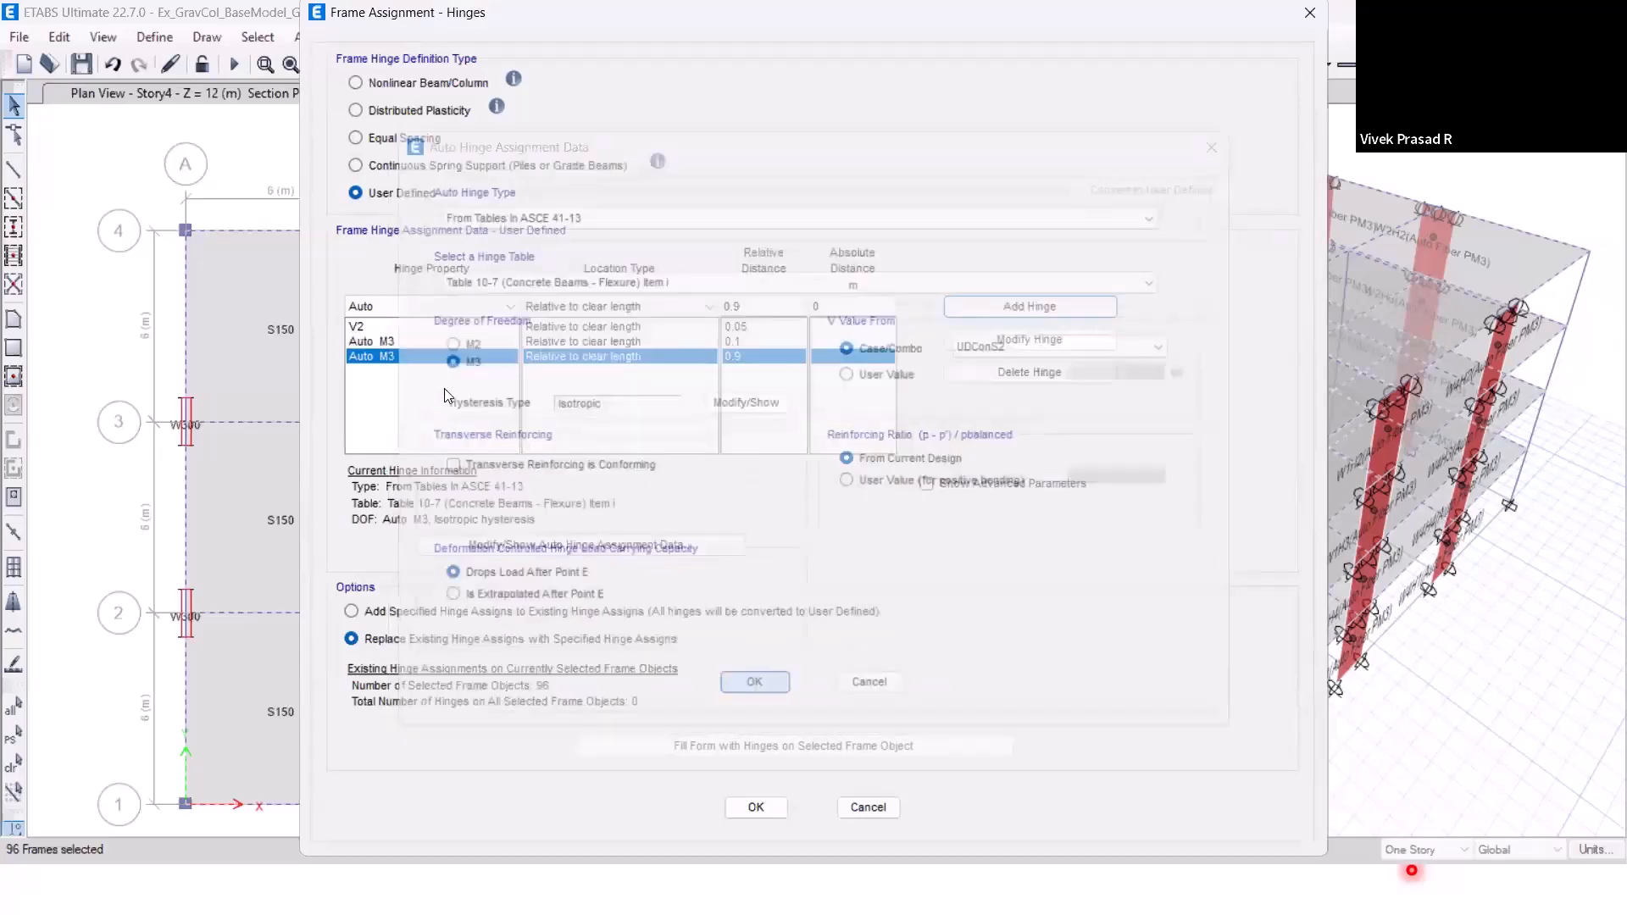
Add a V2 hinge at relative distance 0.95 and assign the hinge set to the beams, replacing existing assigns.
click(428, 306)
click(440, 340)
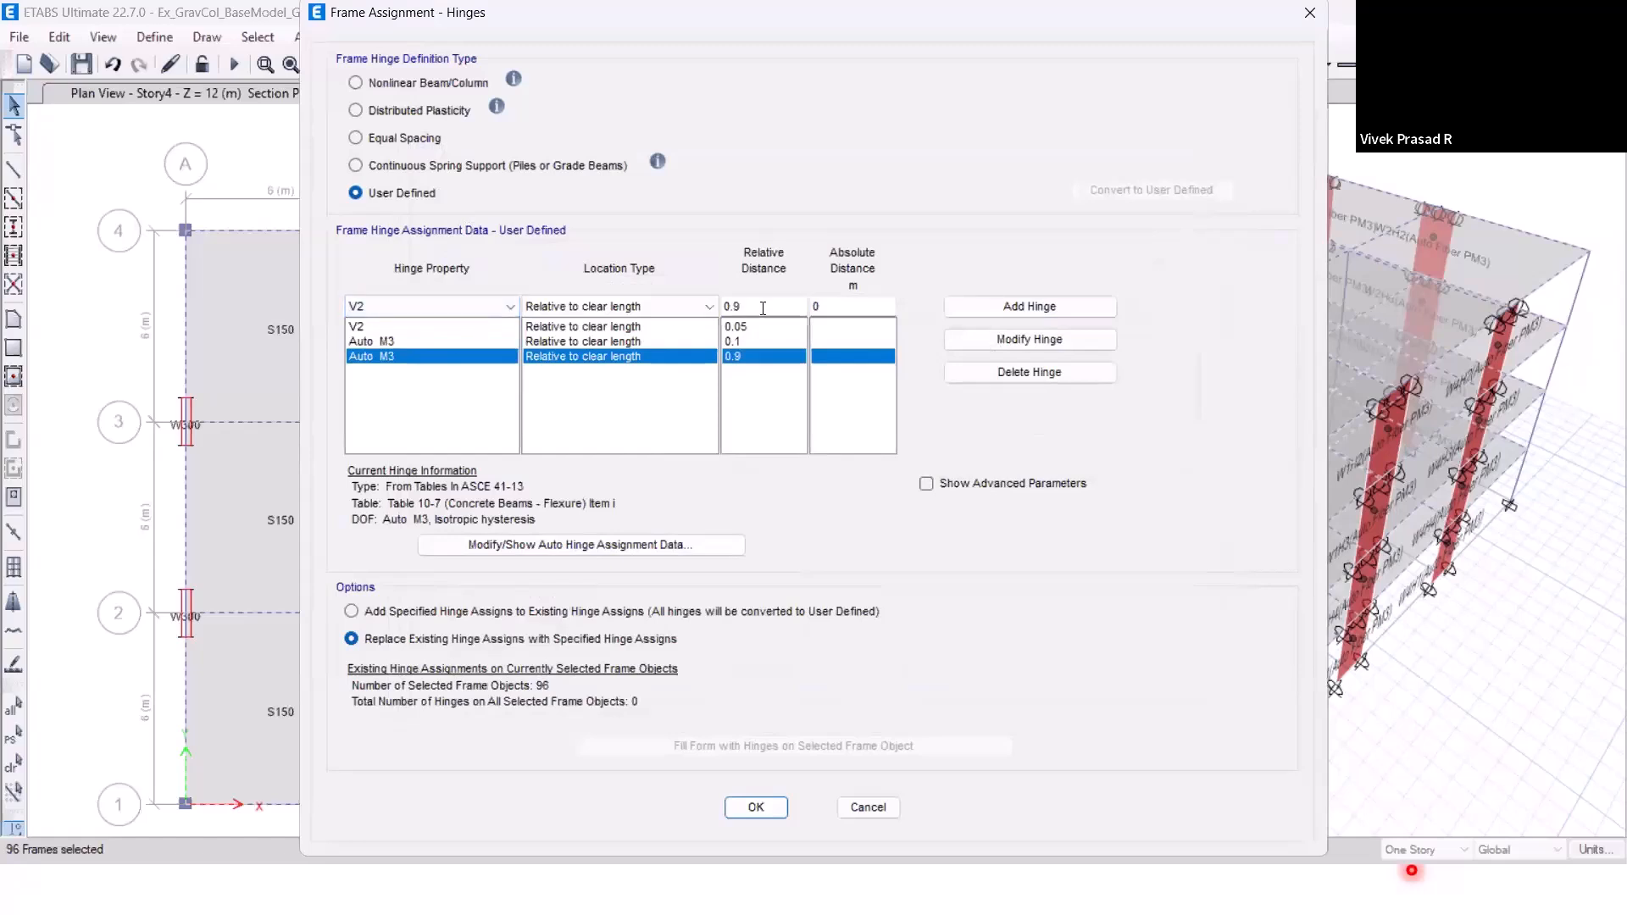
click(746, 306)
text(5)
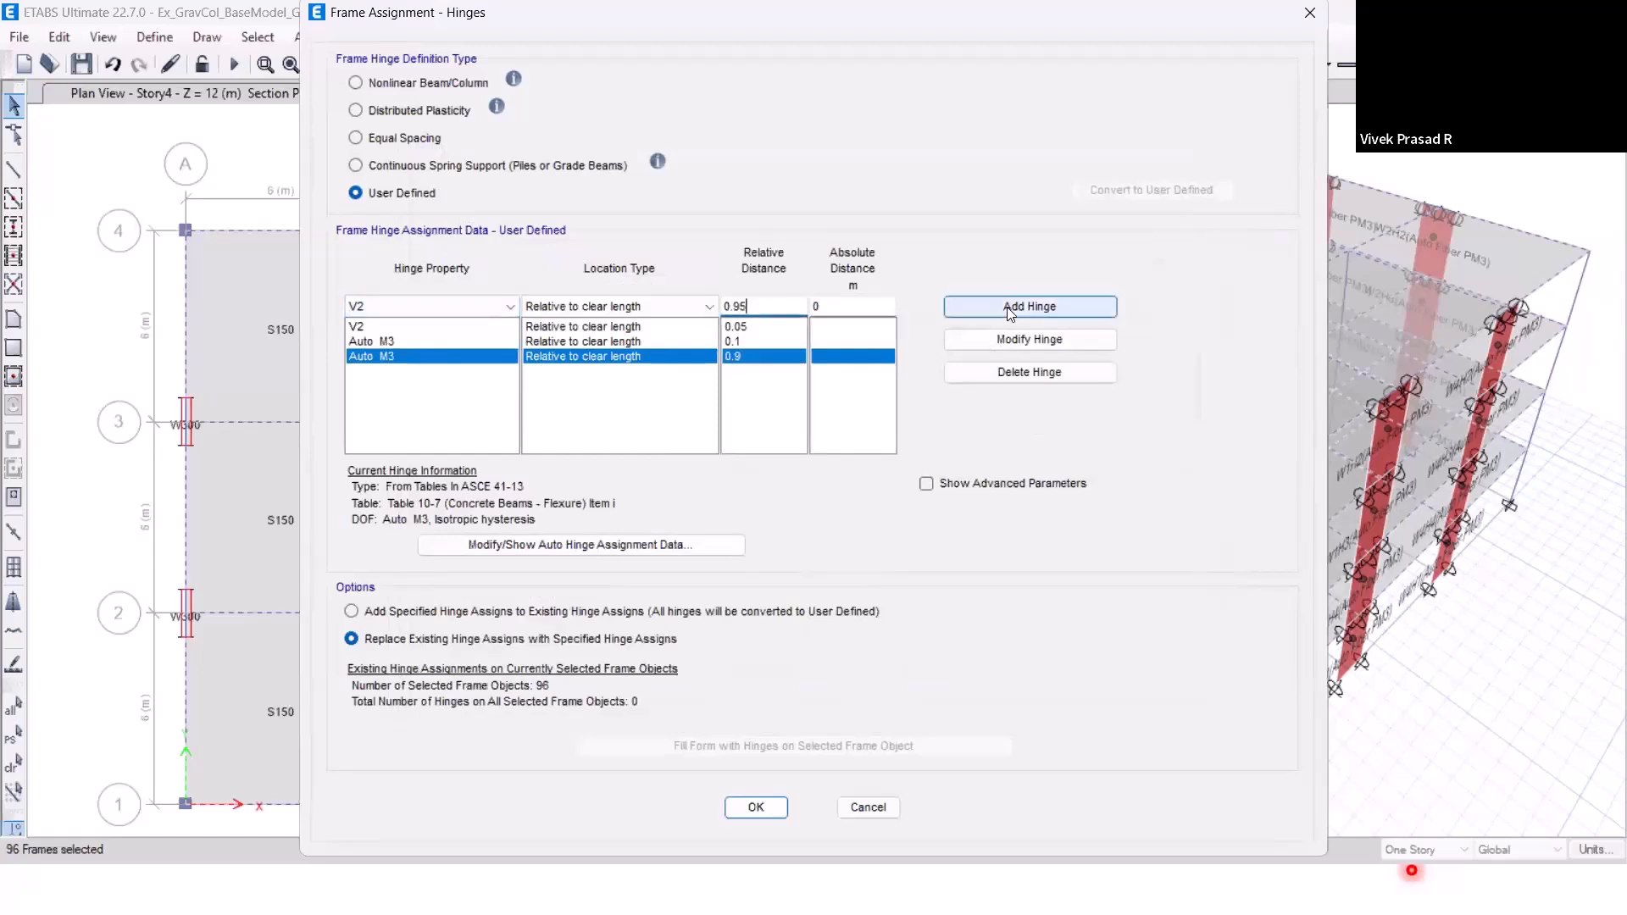
click(1029, 306)
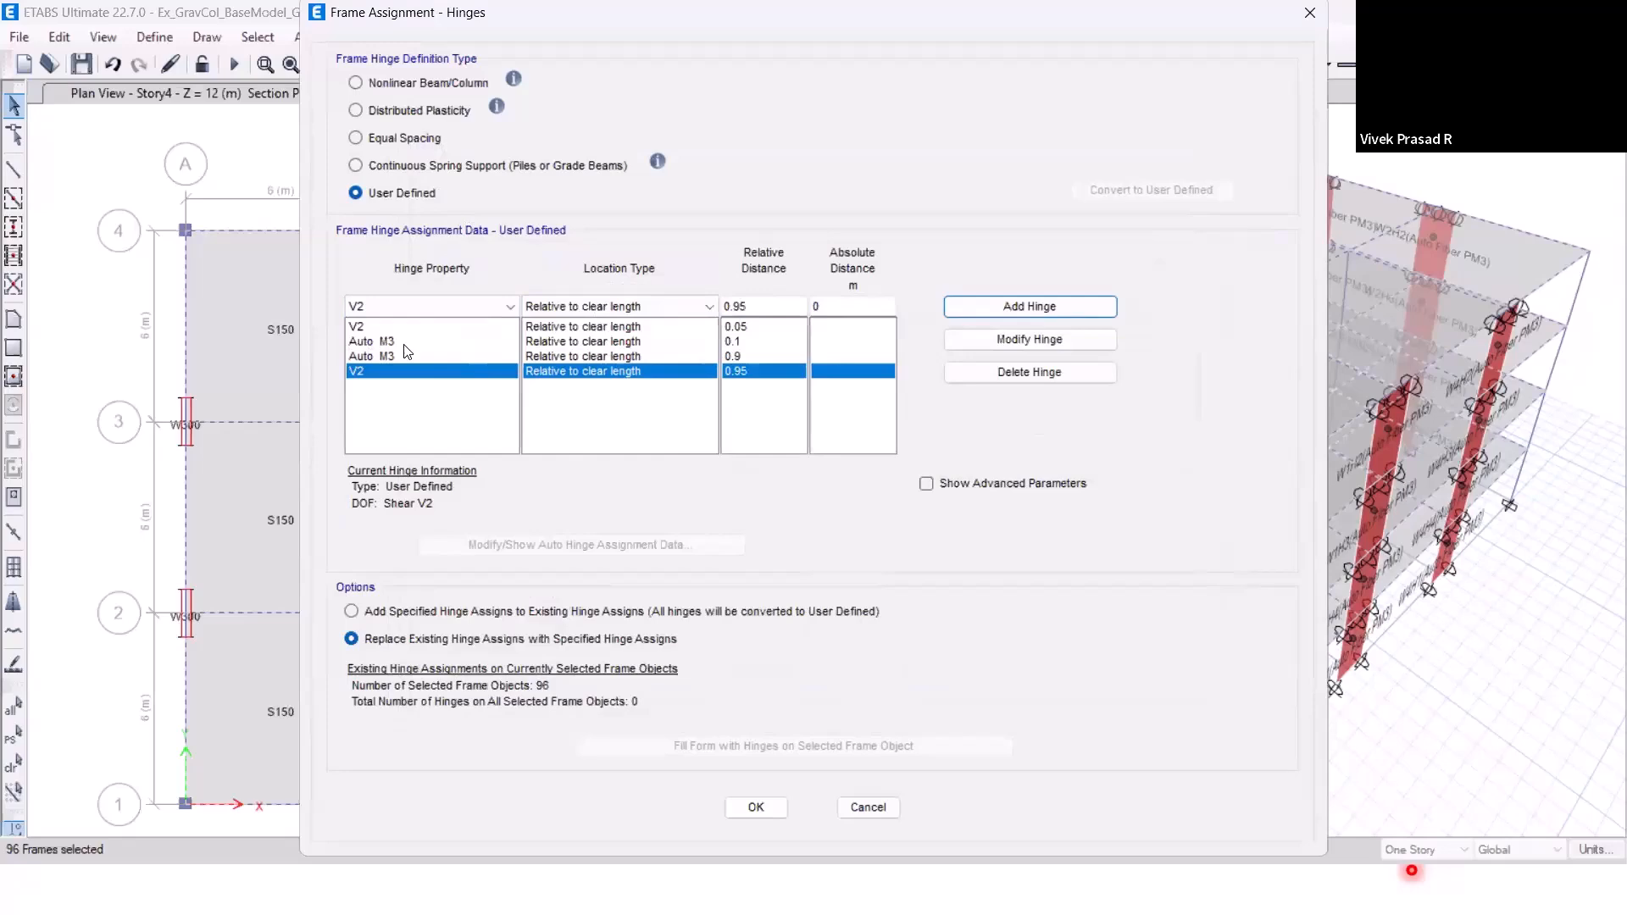
click(759, 812)
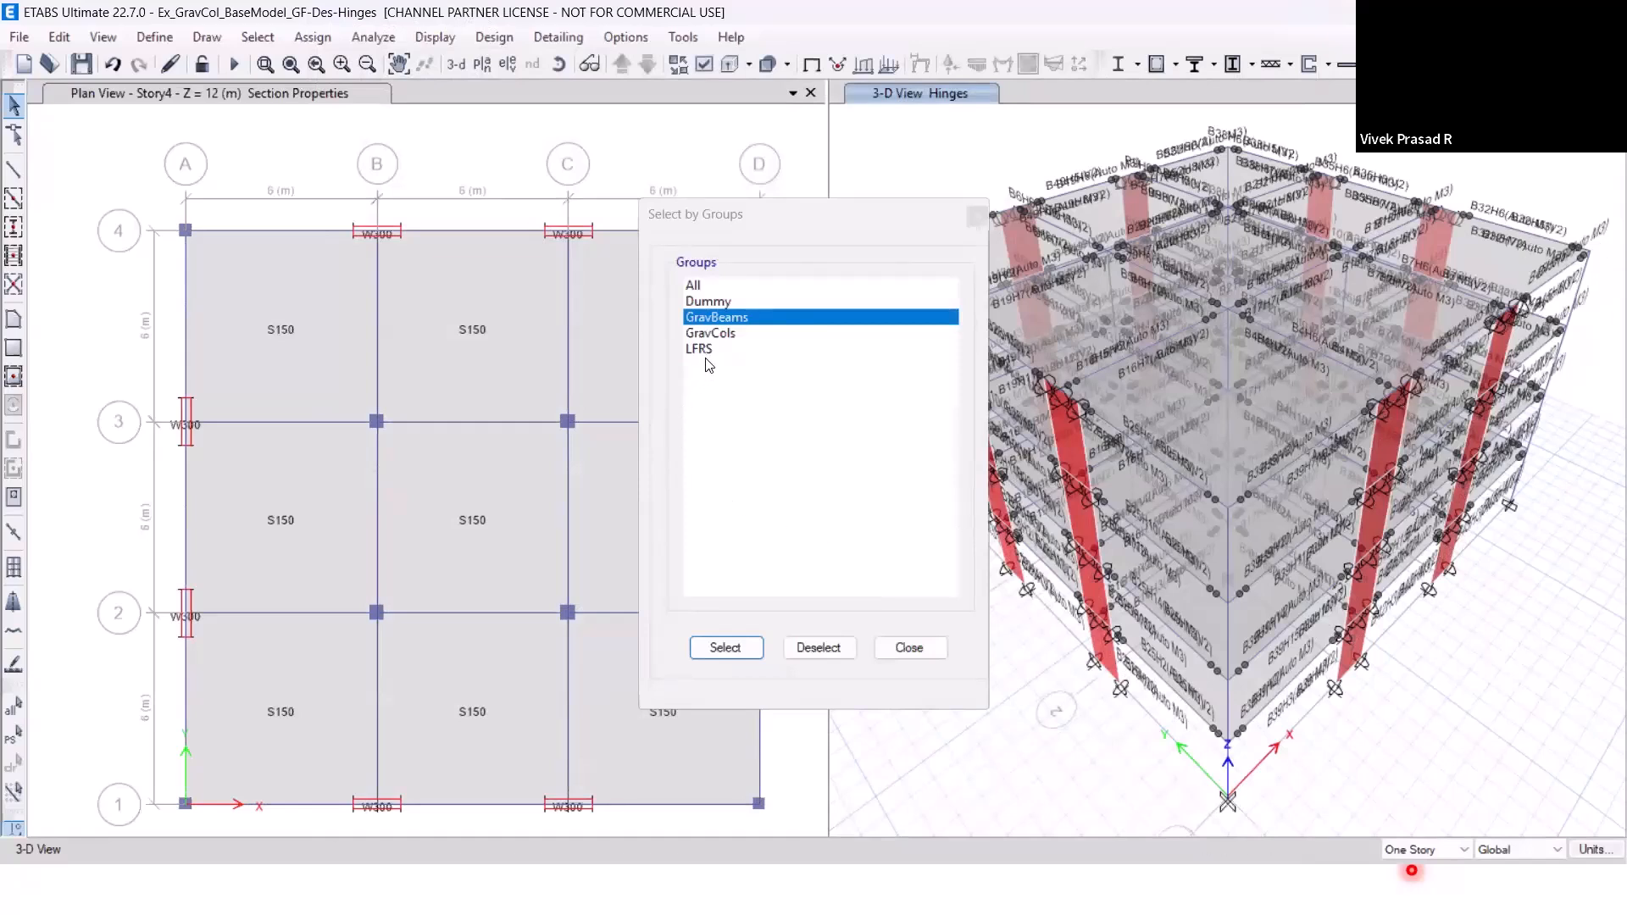
Select all gravity columns through the GravCols group and close the group selection.
click(714, 334)
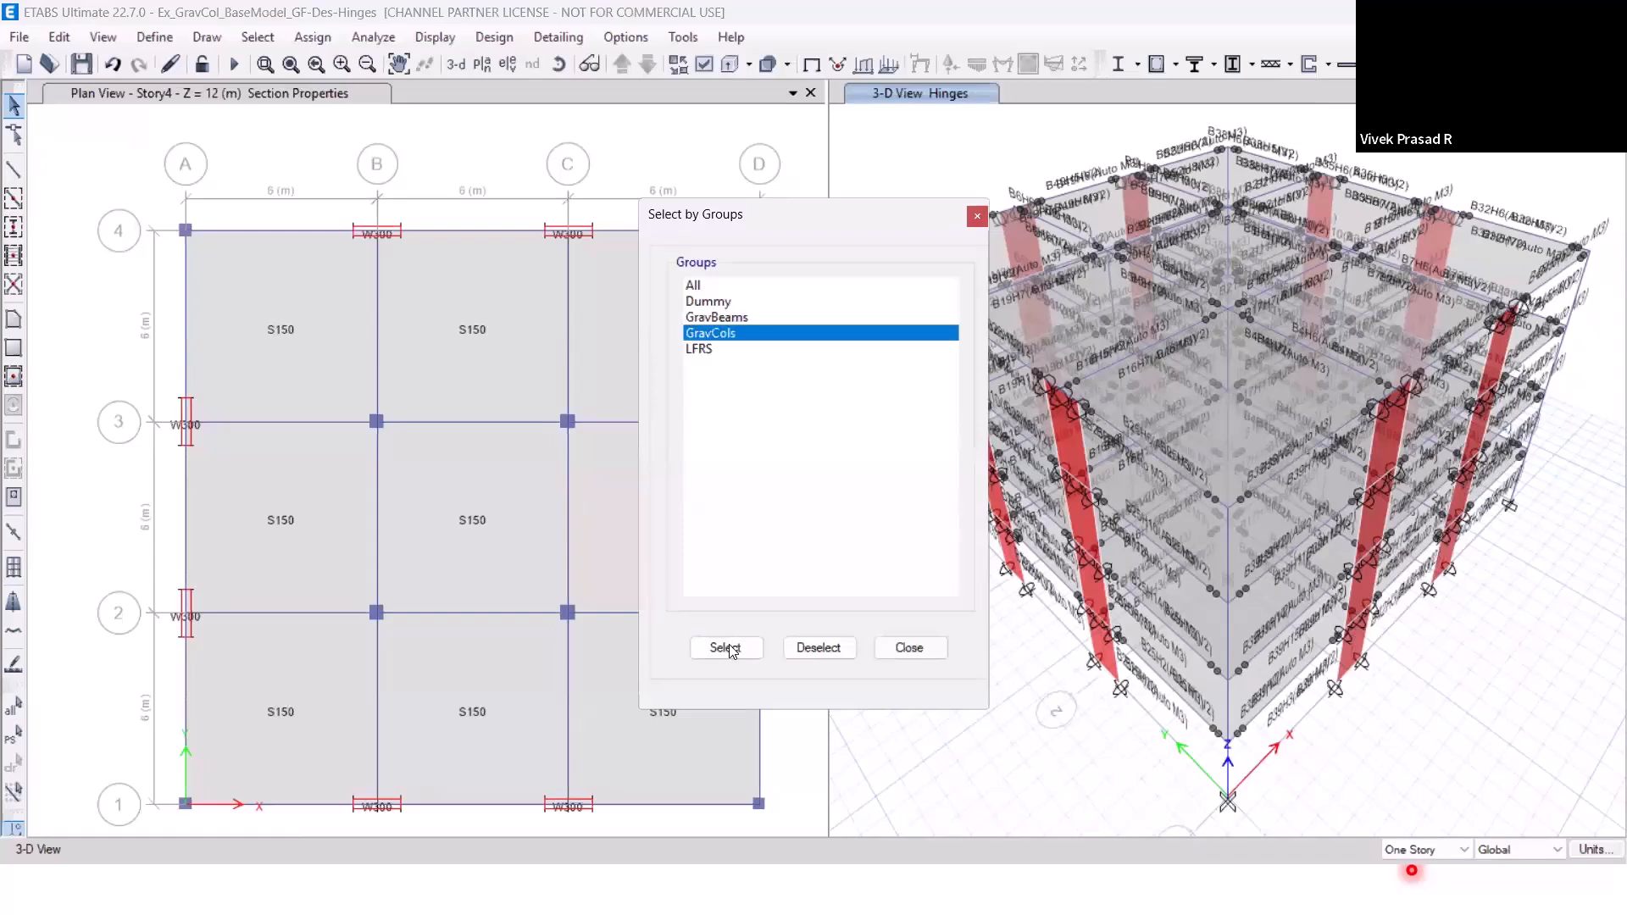
click(727, 649)
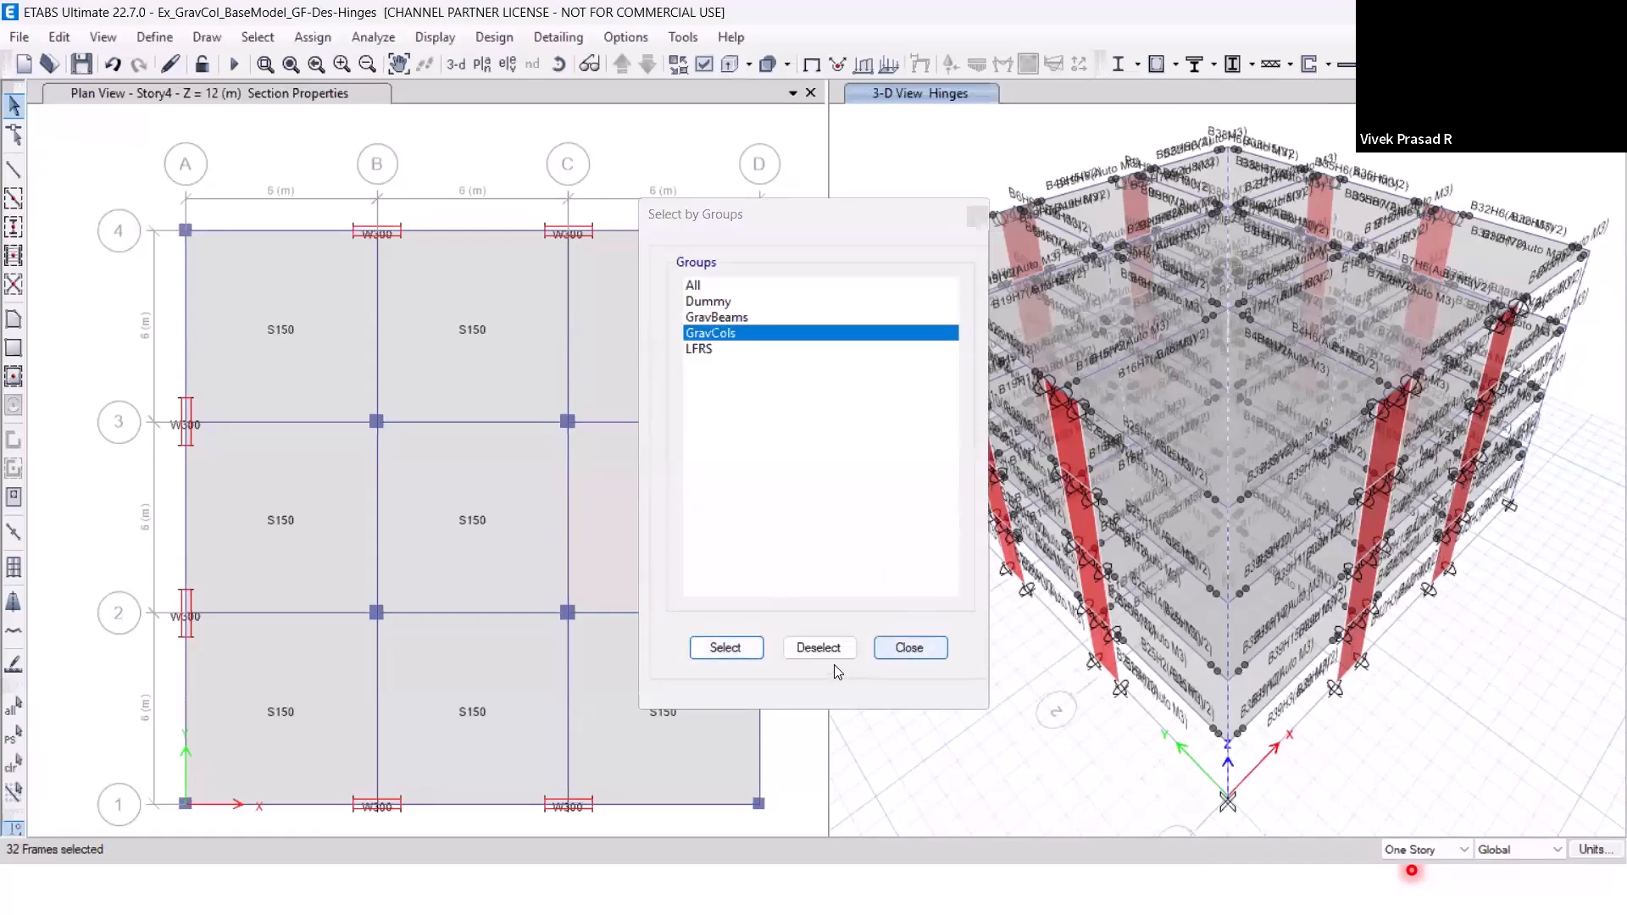
click(897, 649)
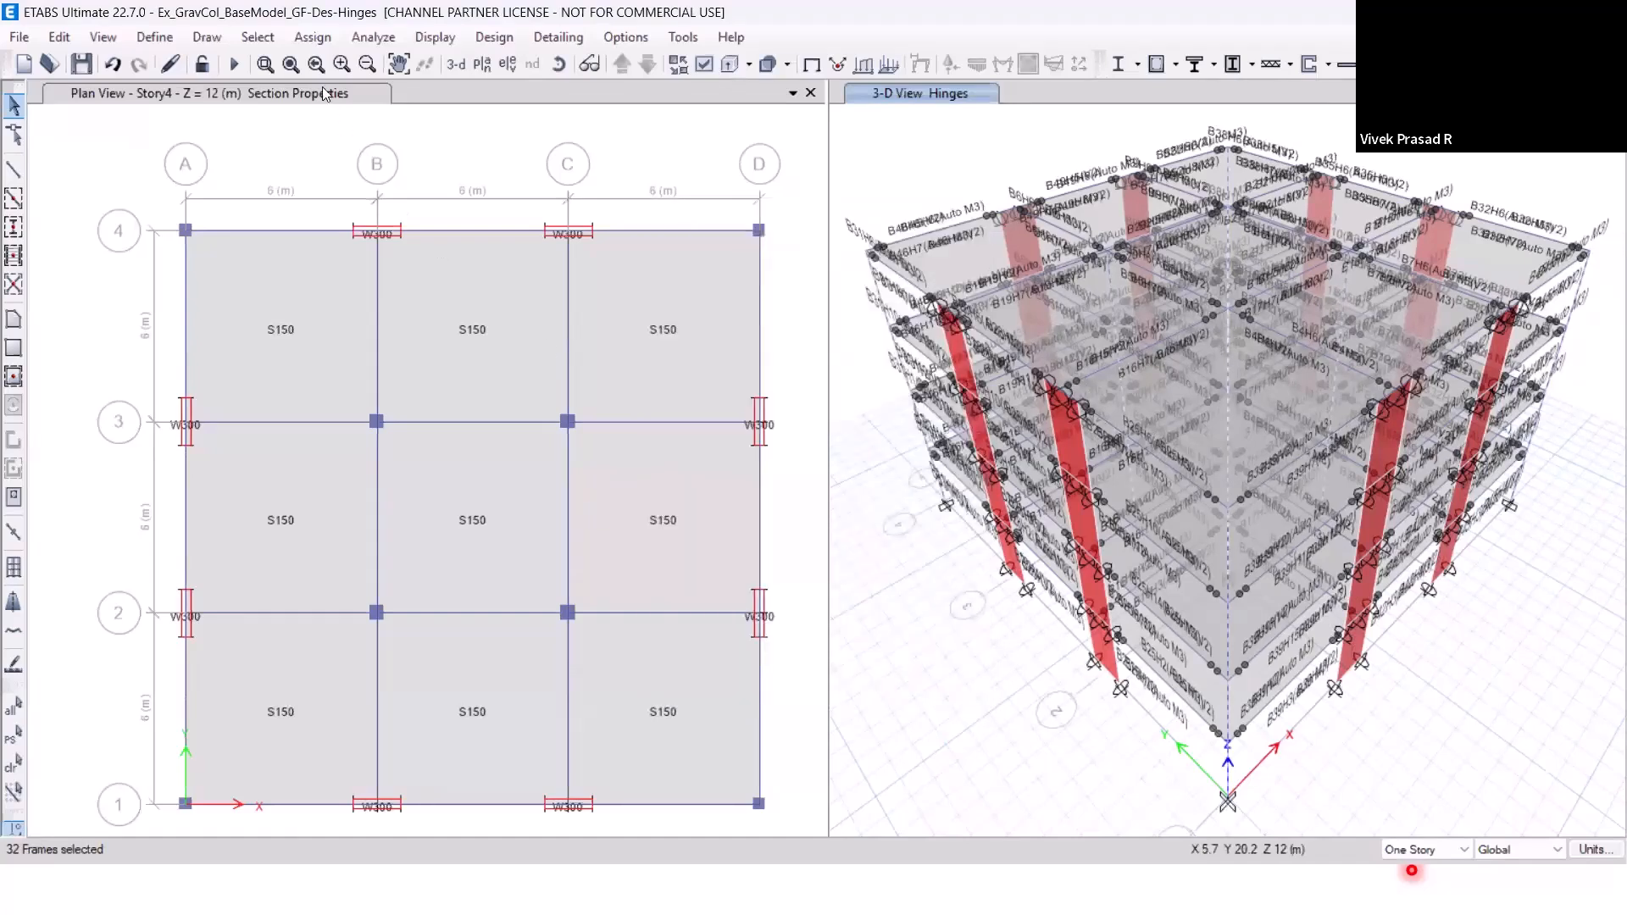
Add an Auto P-M2-M3 hinge for the selected columns at relative distance 0, using Table 10-8 (Concrete Columns) and Condition i - Flexure.
click(313, 37)
mouse_move(507, 91)
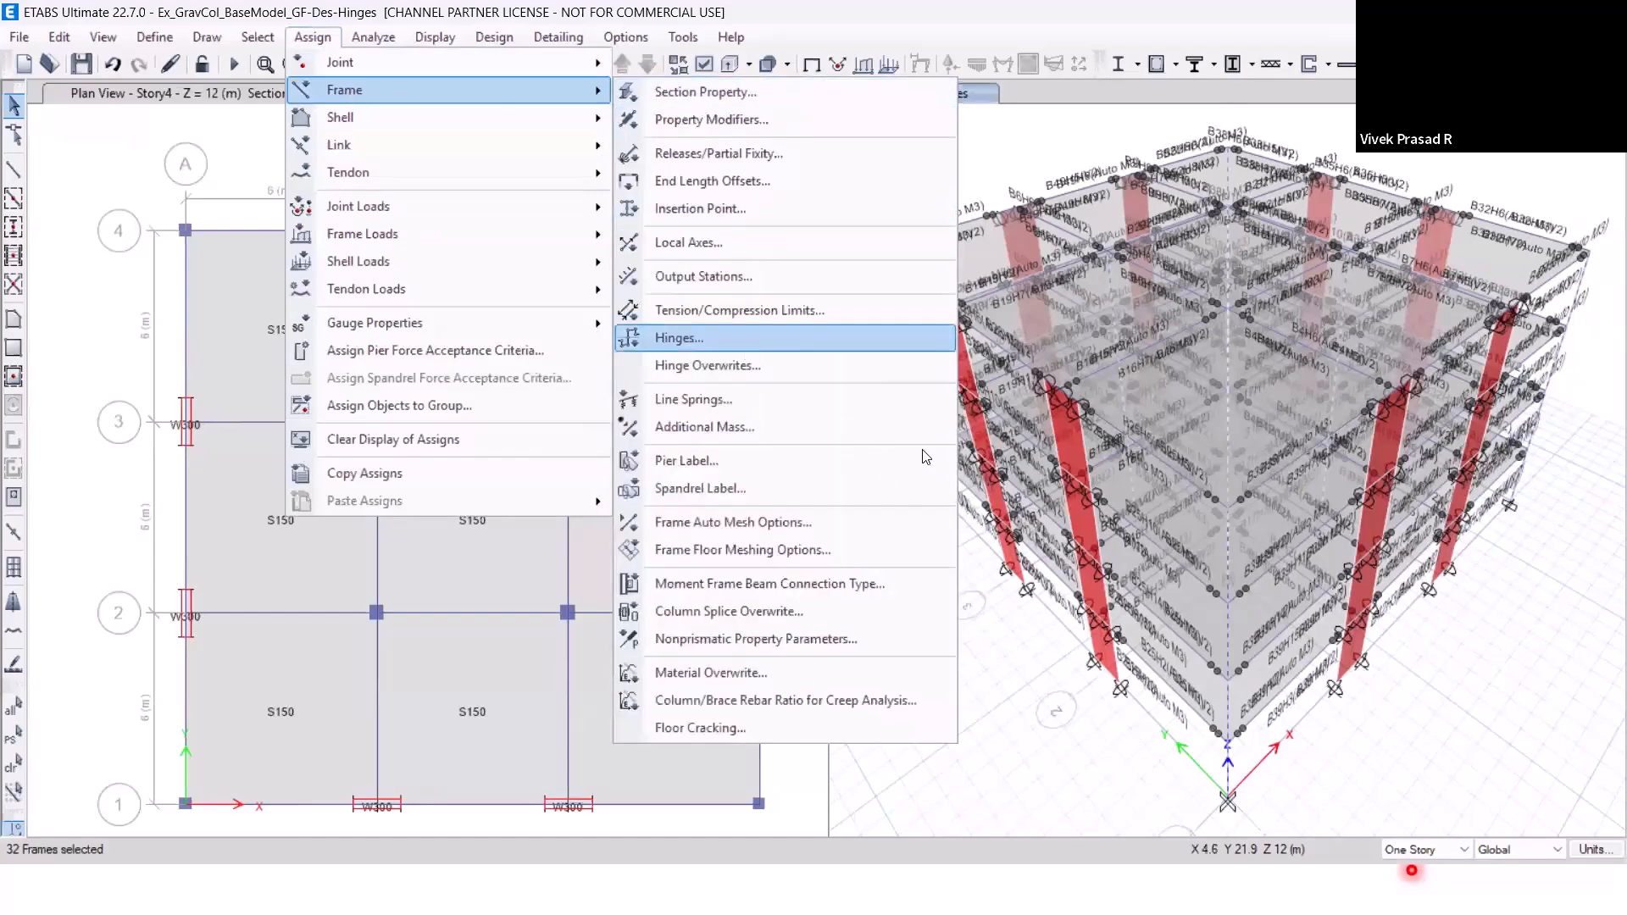
click(746, 343)
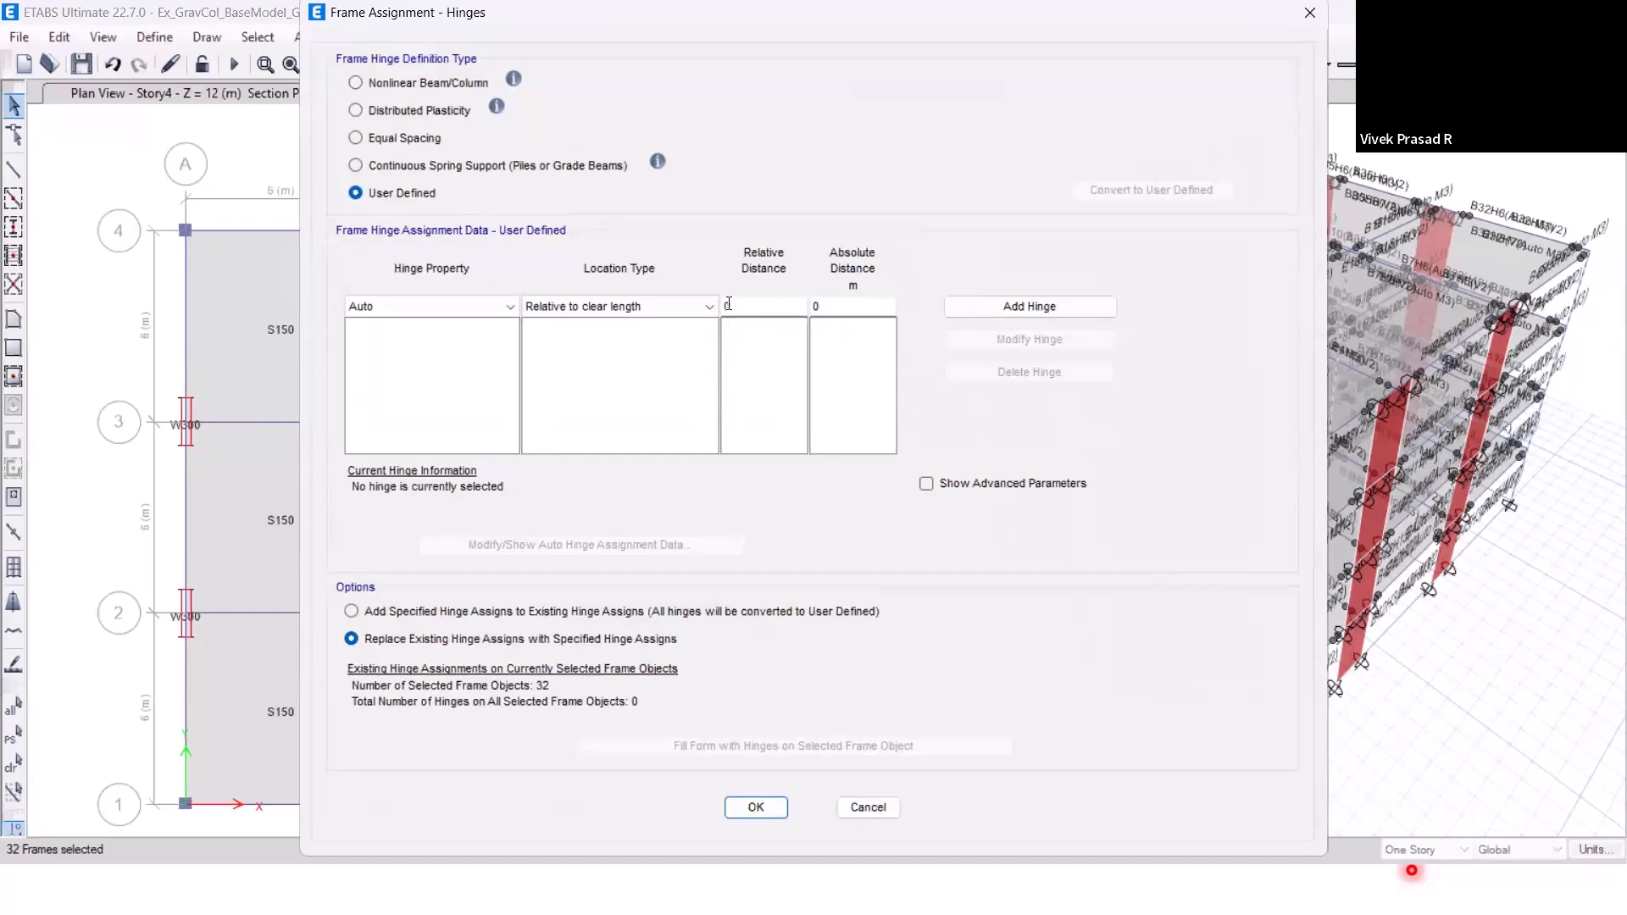
click(466, 312)
click(466, 311)
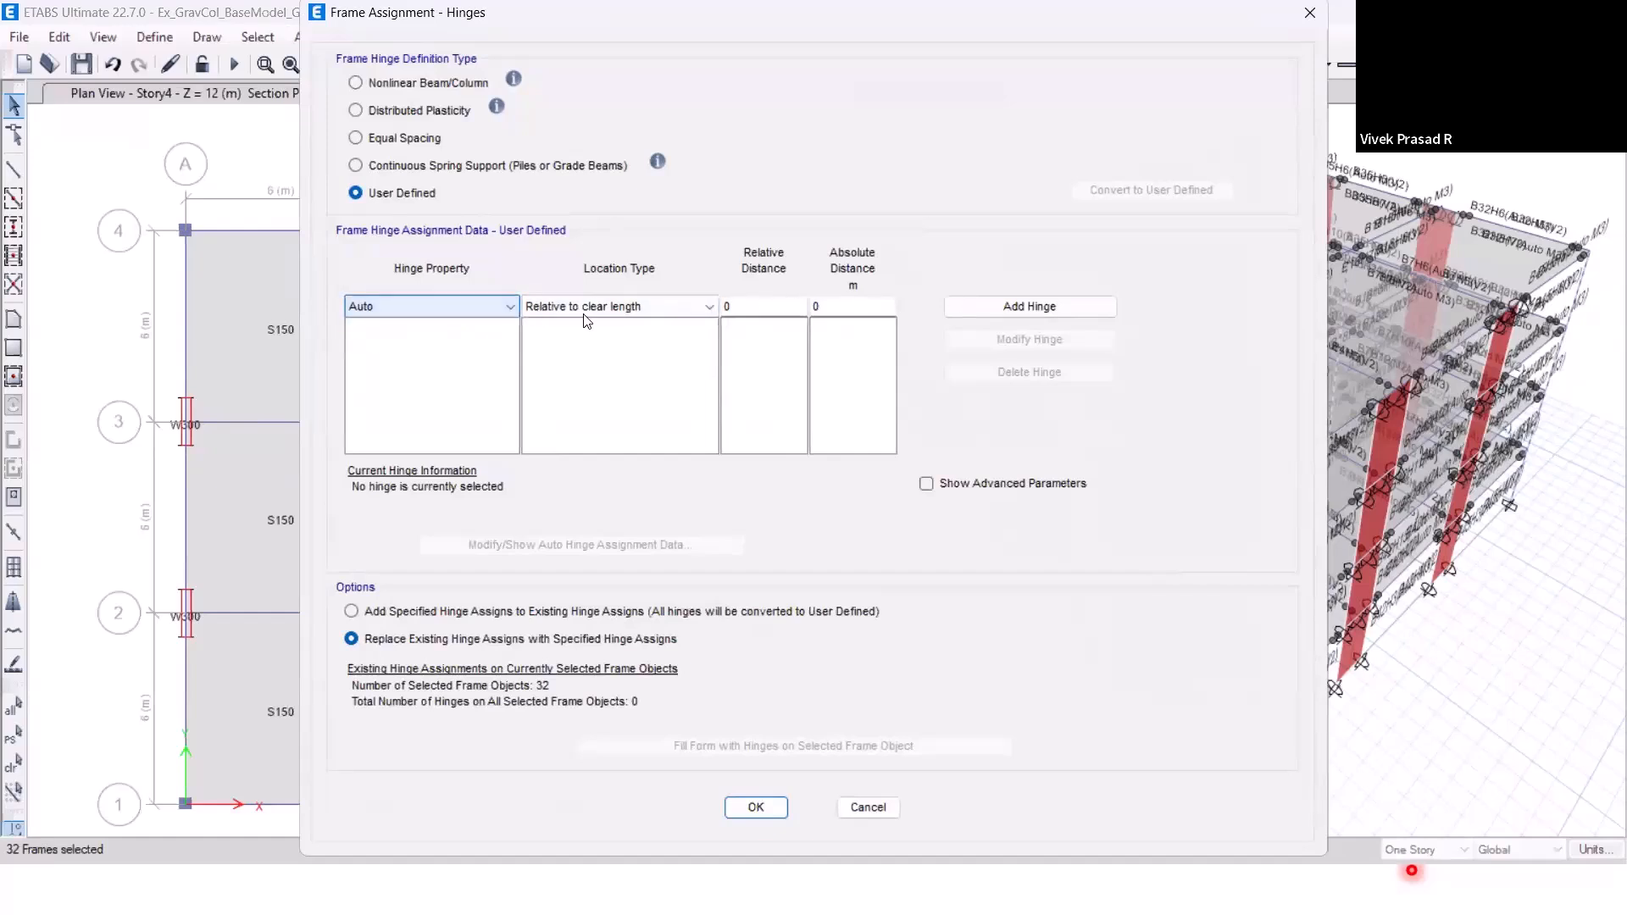
click(759, 306)
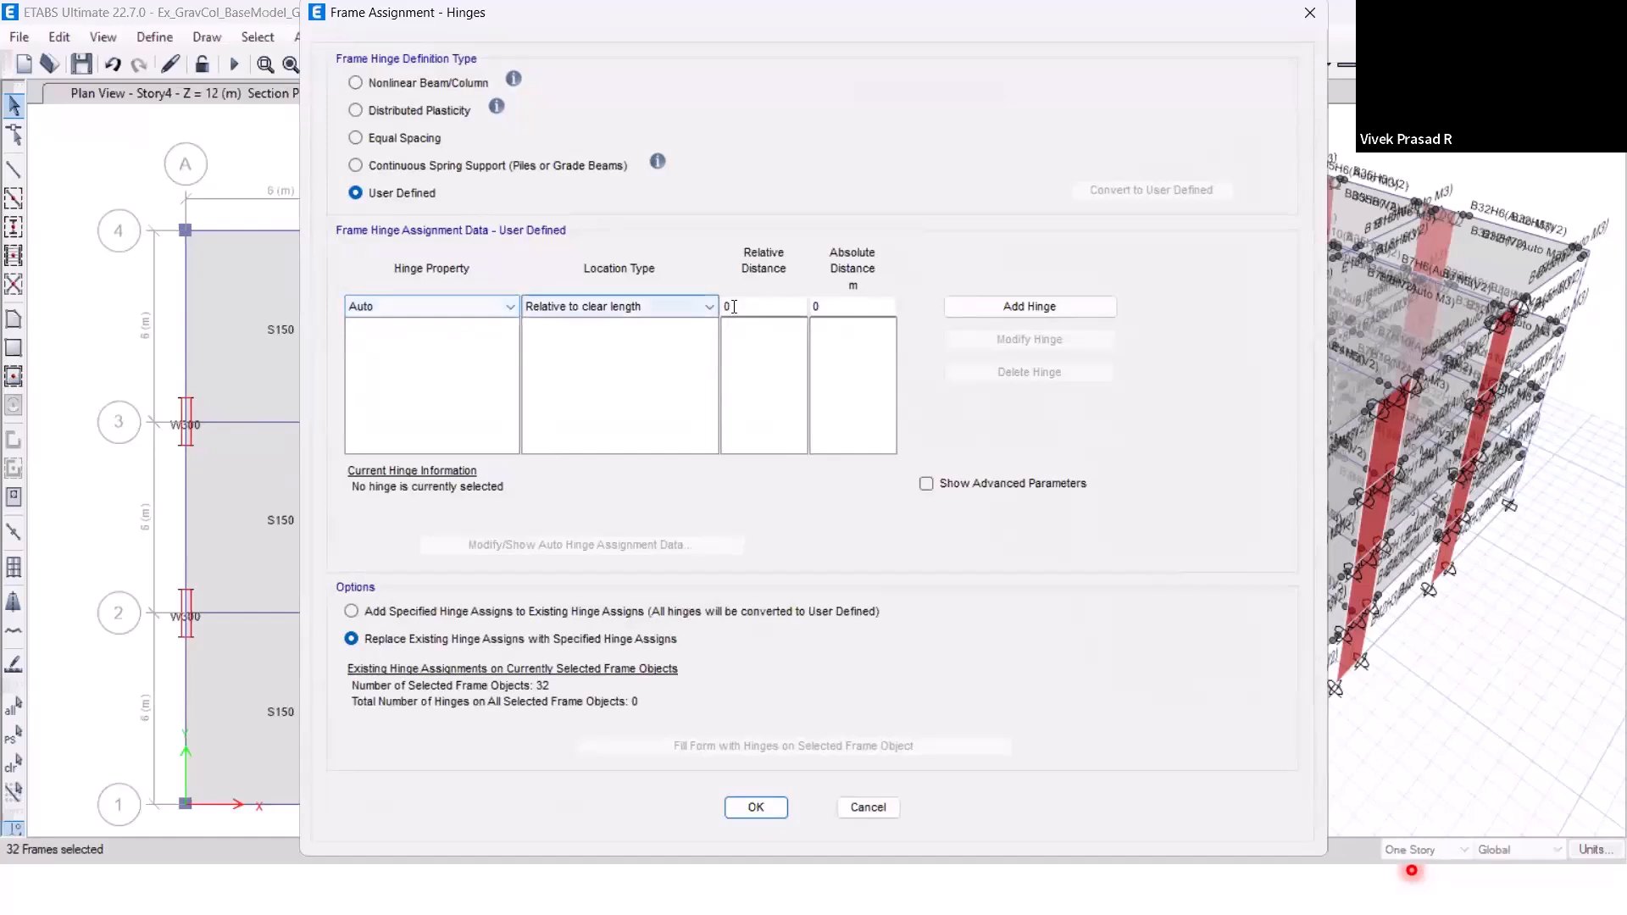
click(1077, 310)
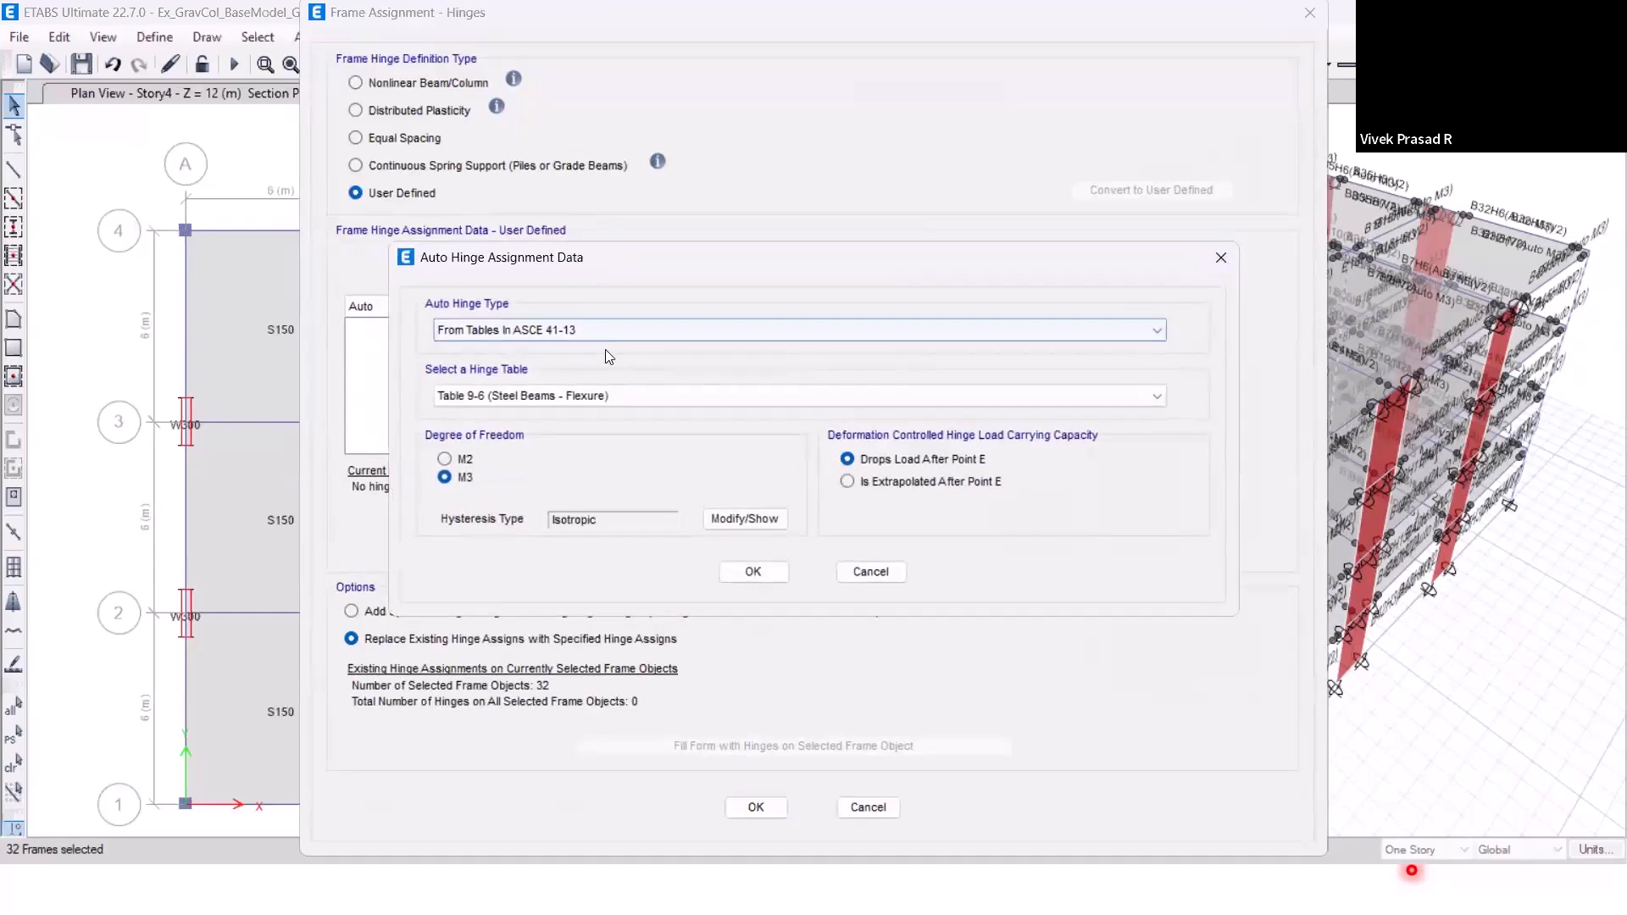
click(610, 395)
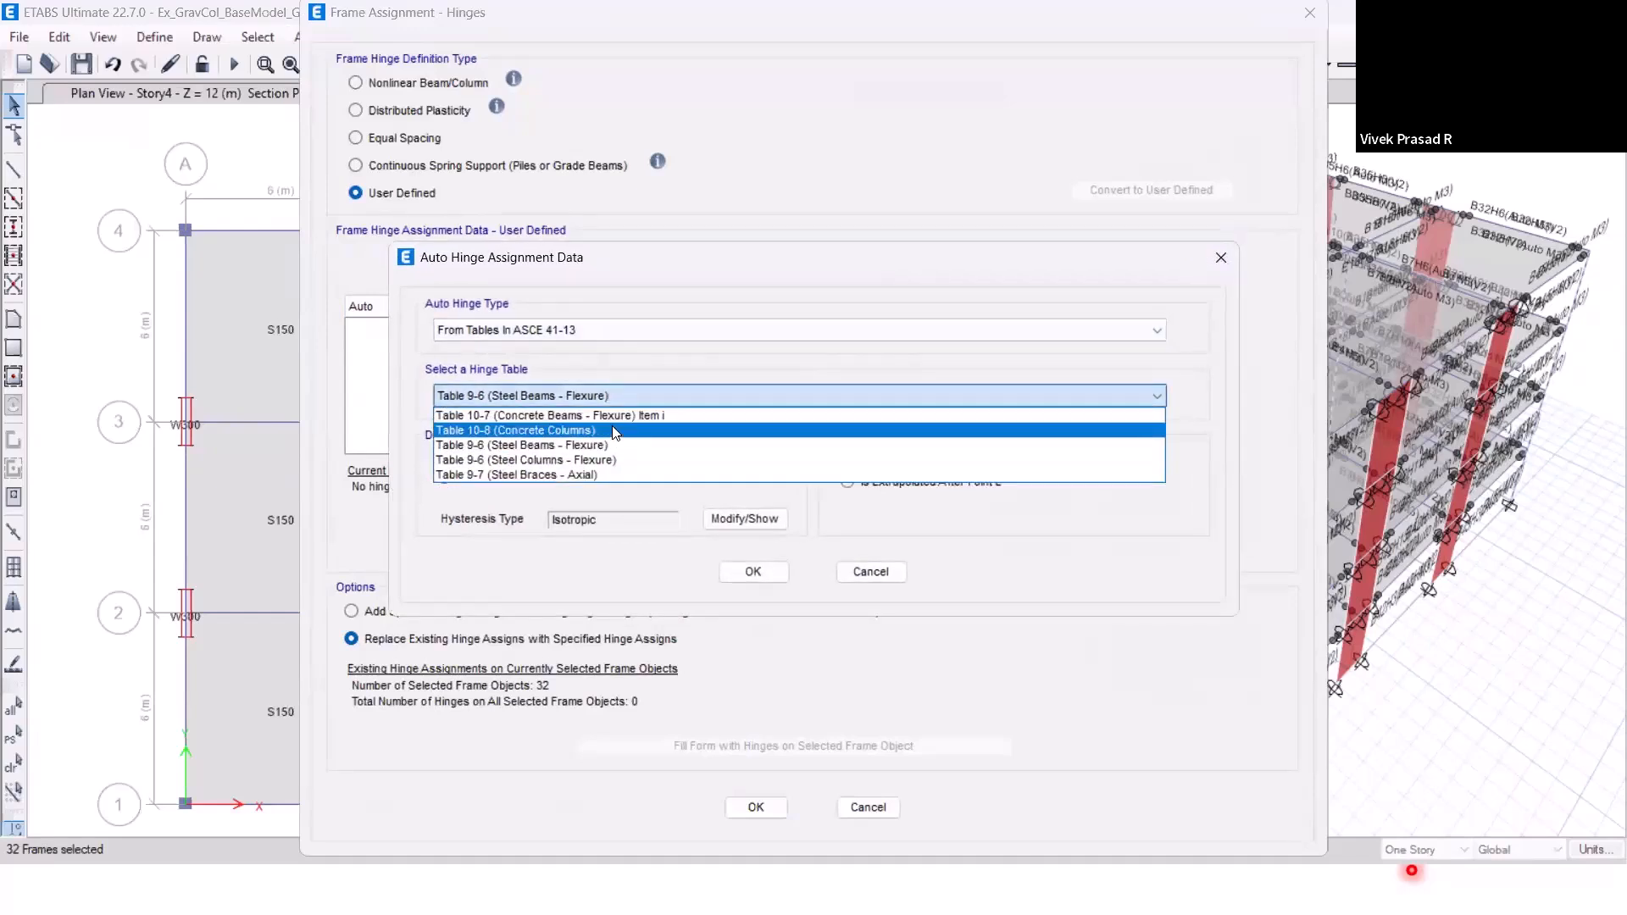
click(594, 426)
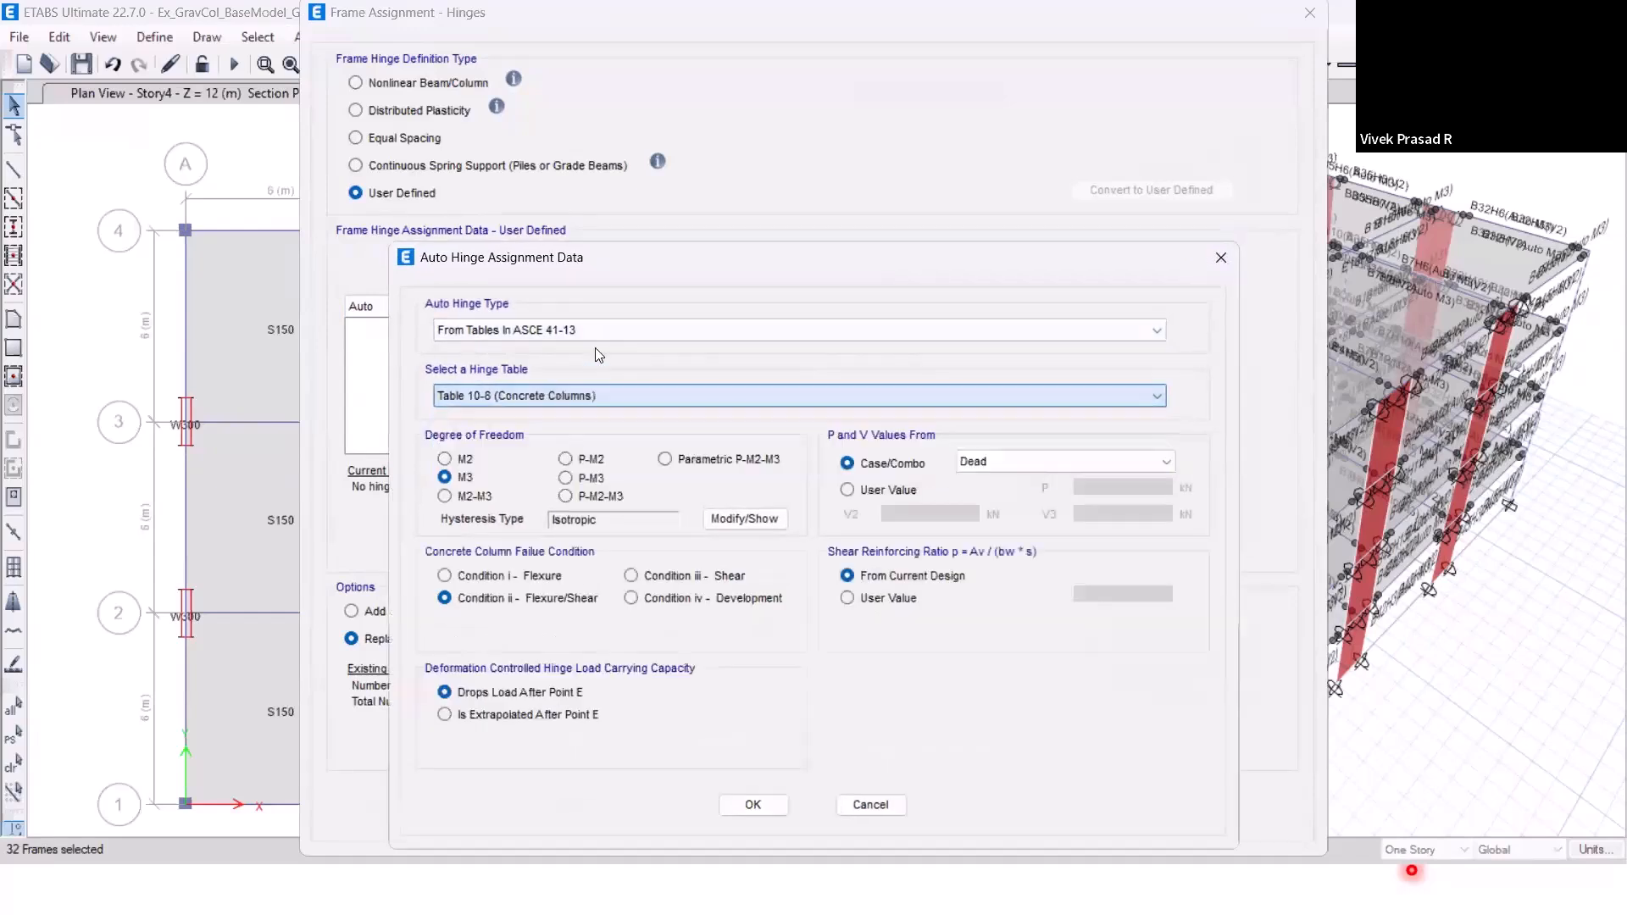
click(576, 495)
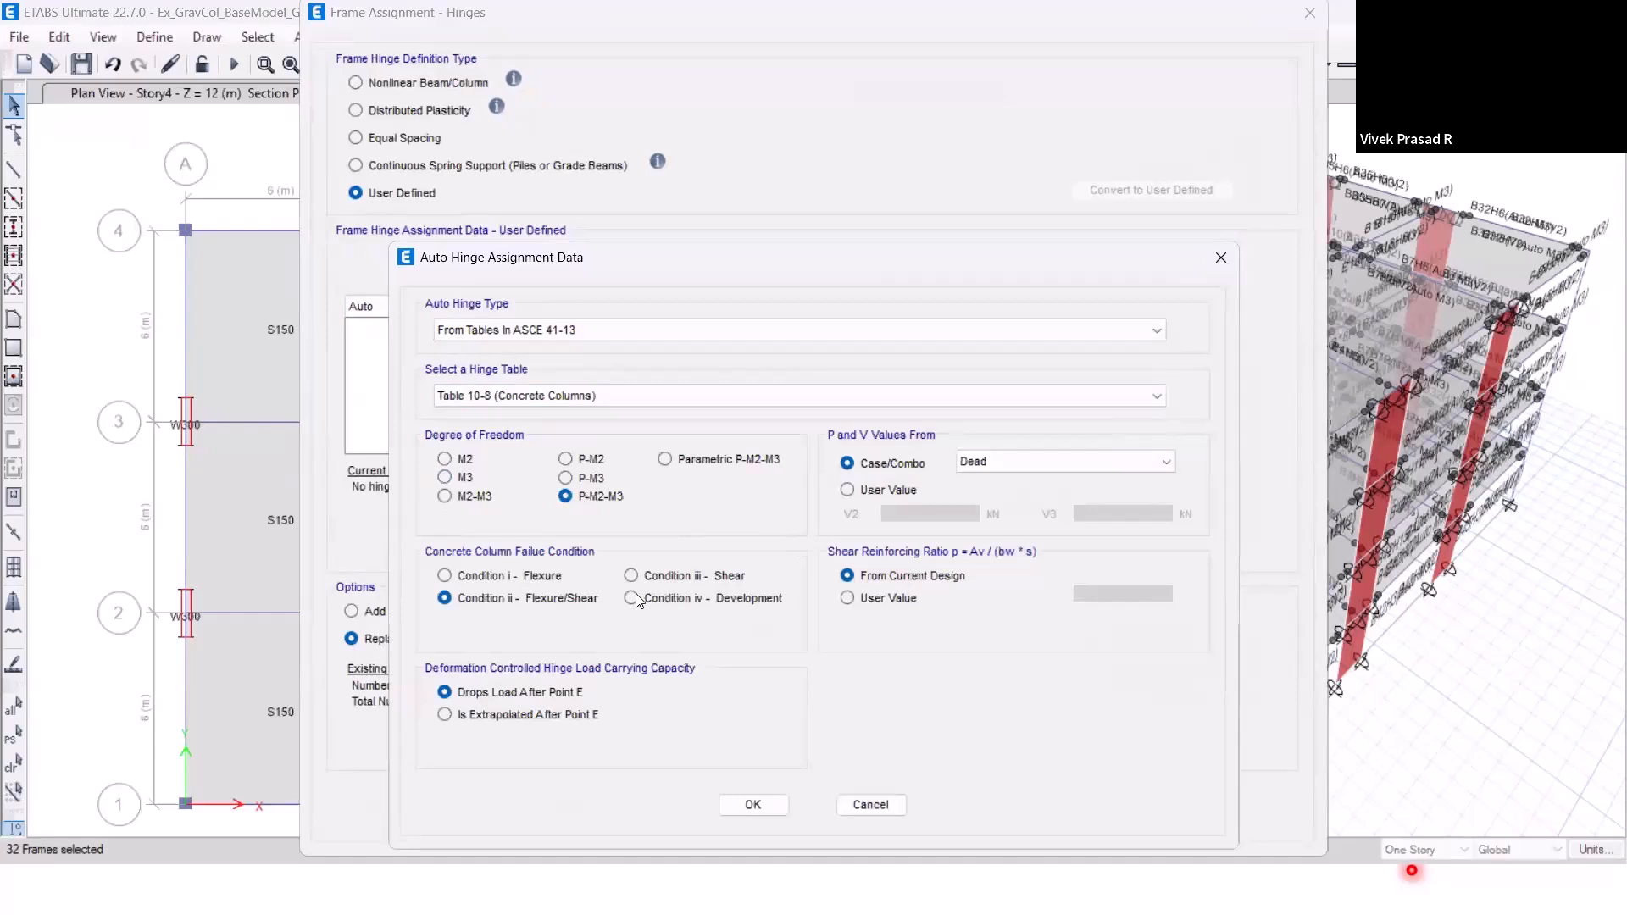
click(488, 580)
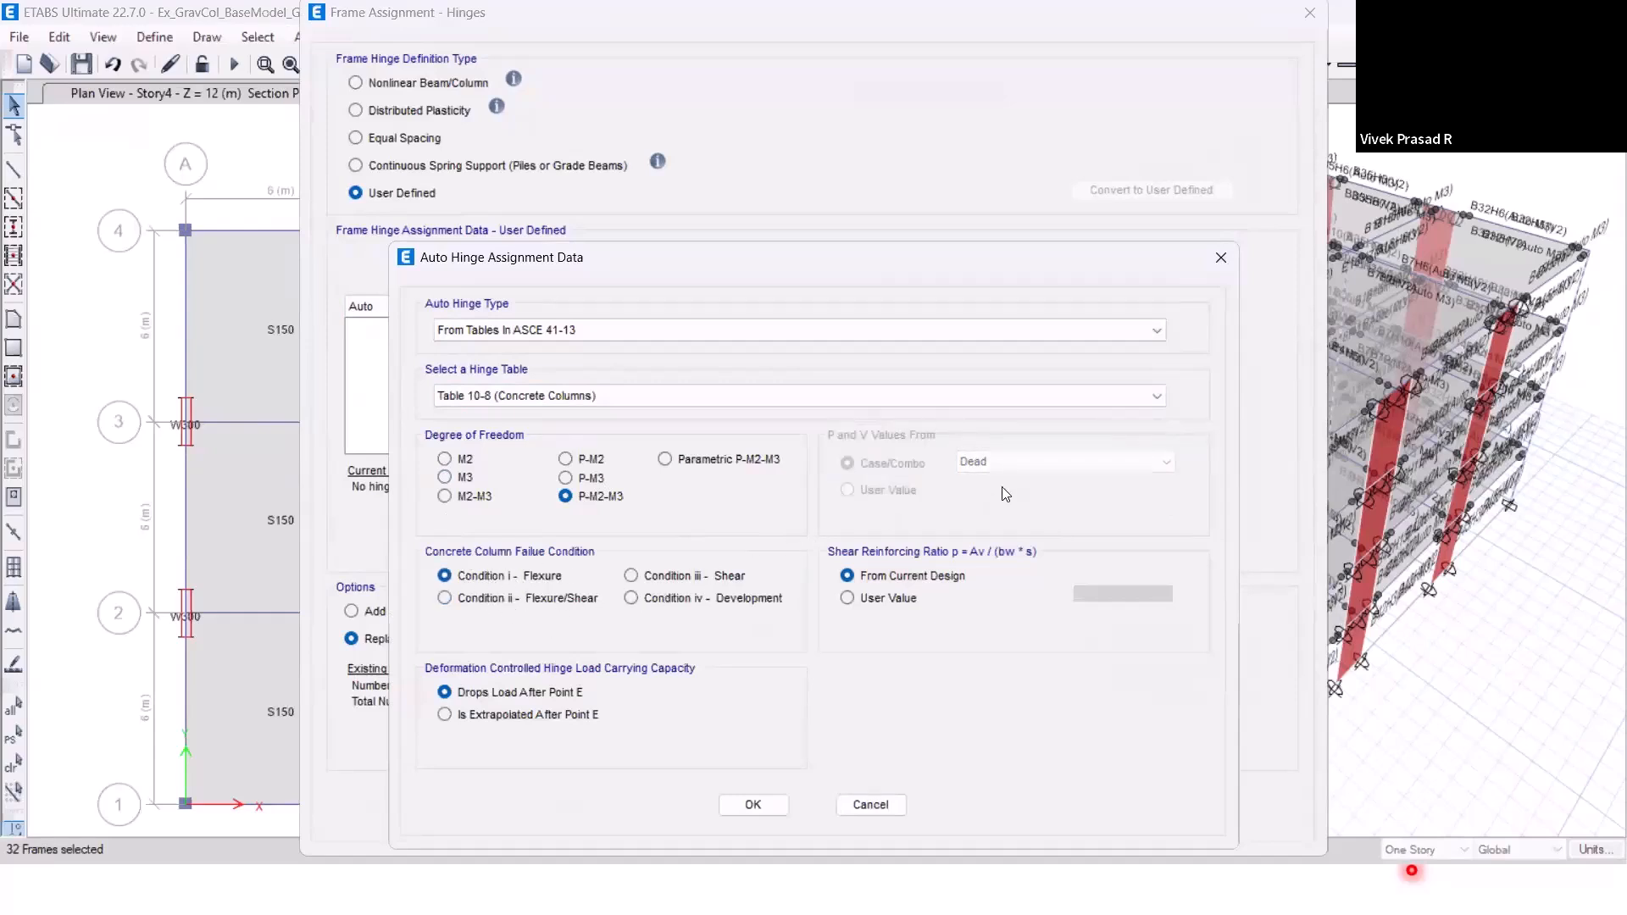
click(754, 804)
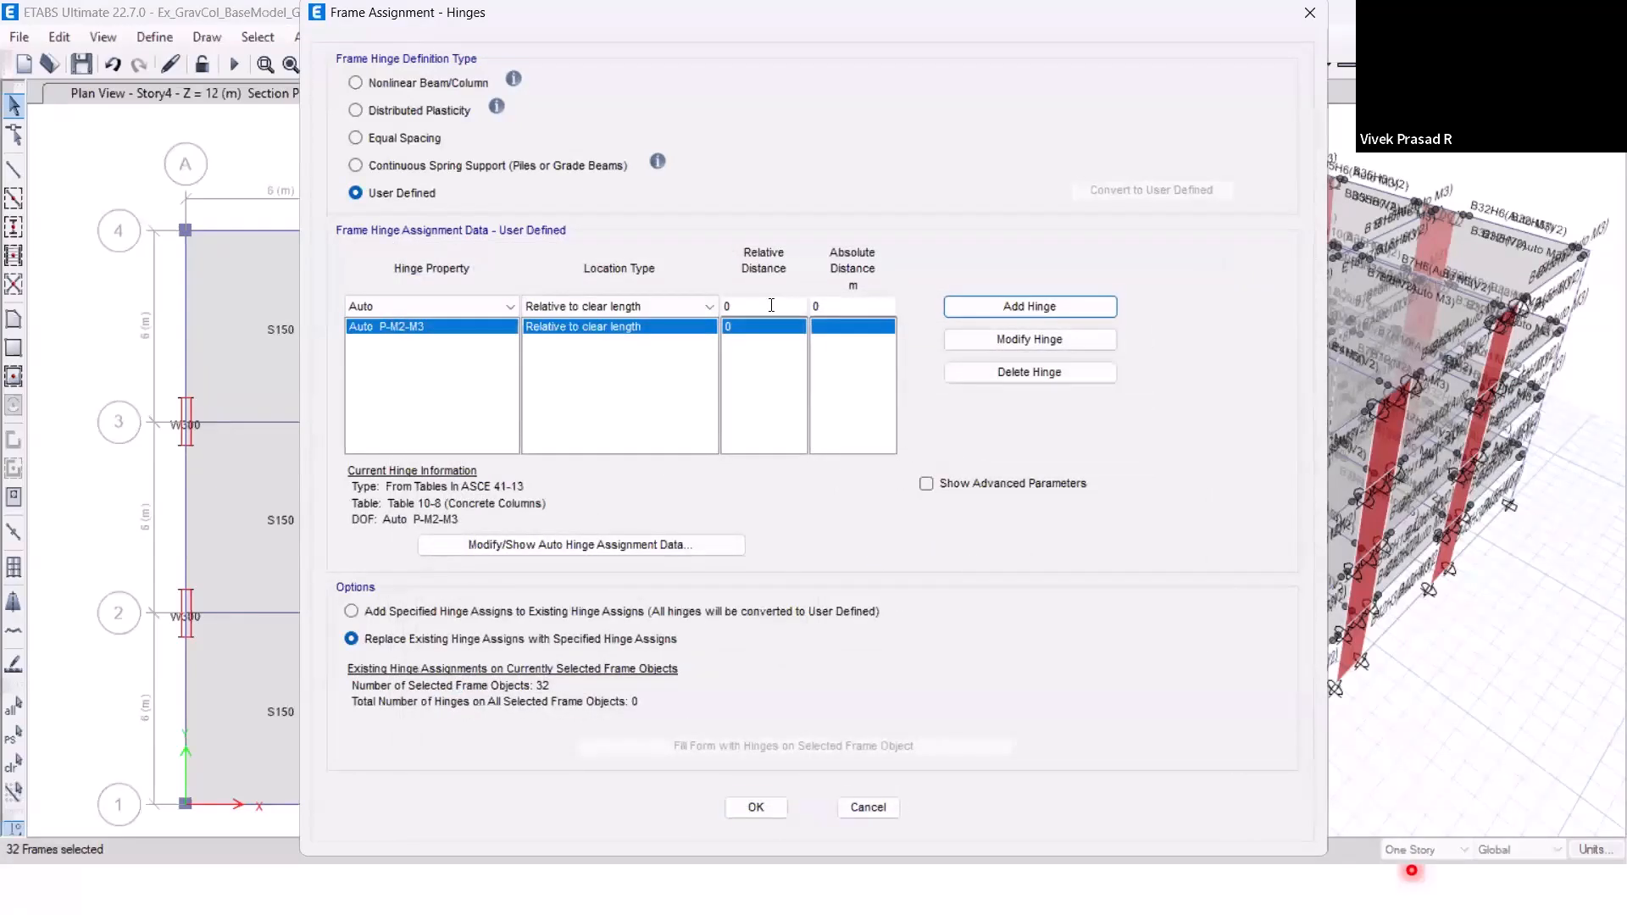
Complete the column hinge assignment with a second Auto P-M2-M3 hinge at relative distance 0.9, and save the model.
click(771, 305)
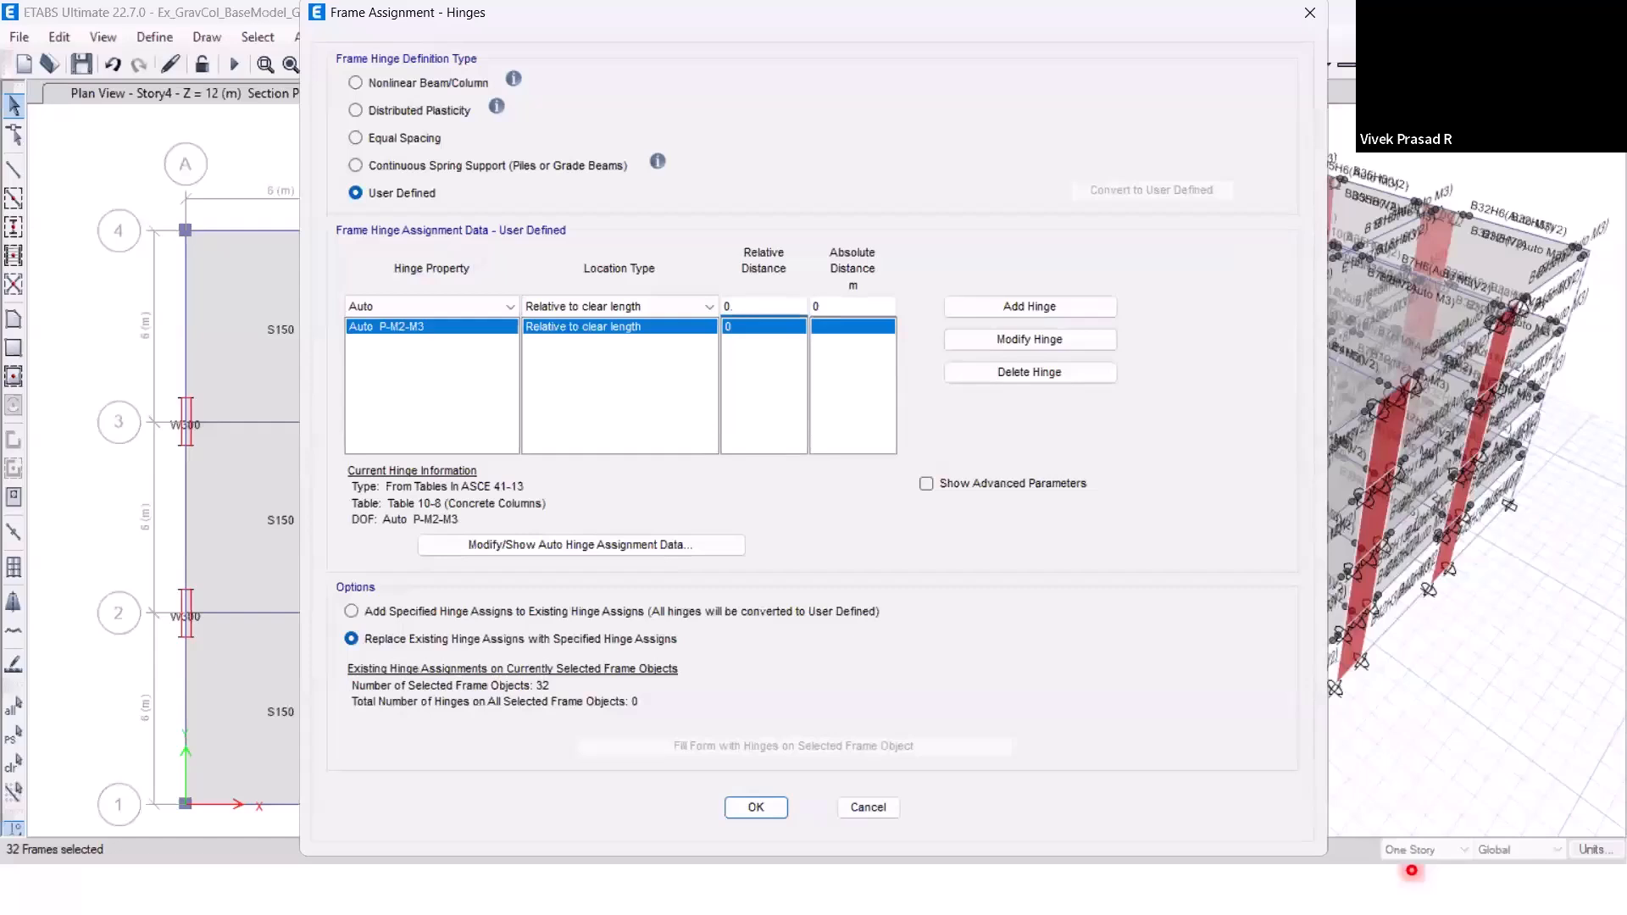
text(.9)
click(1062, 307)
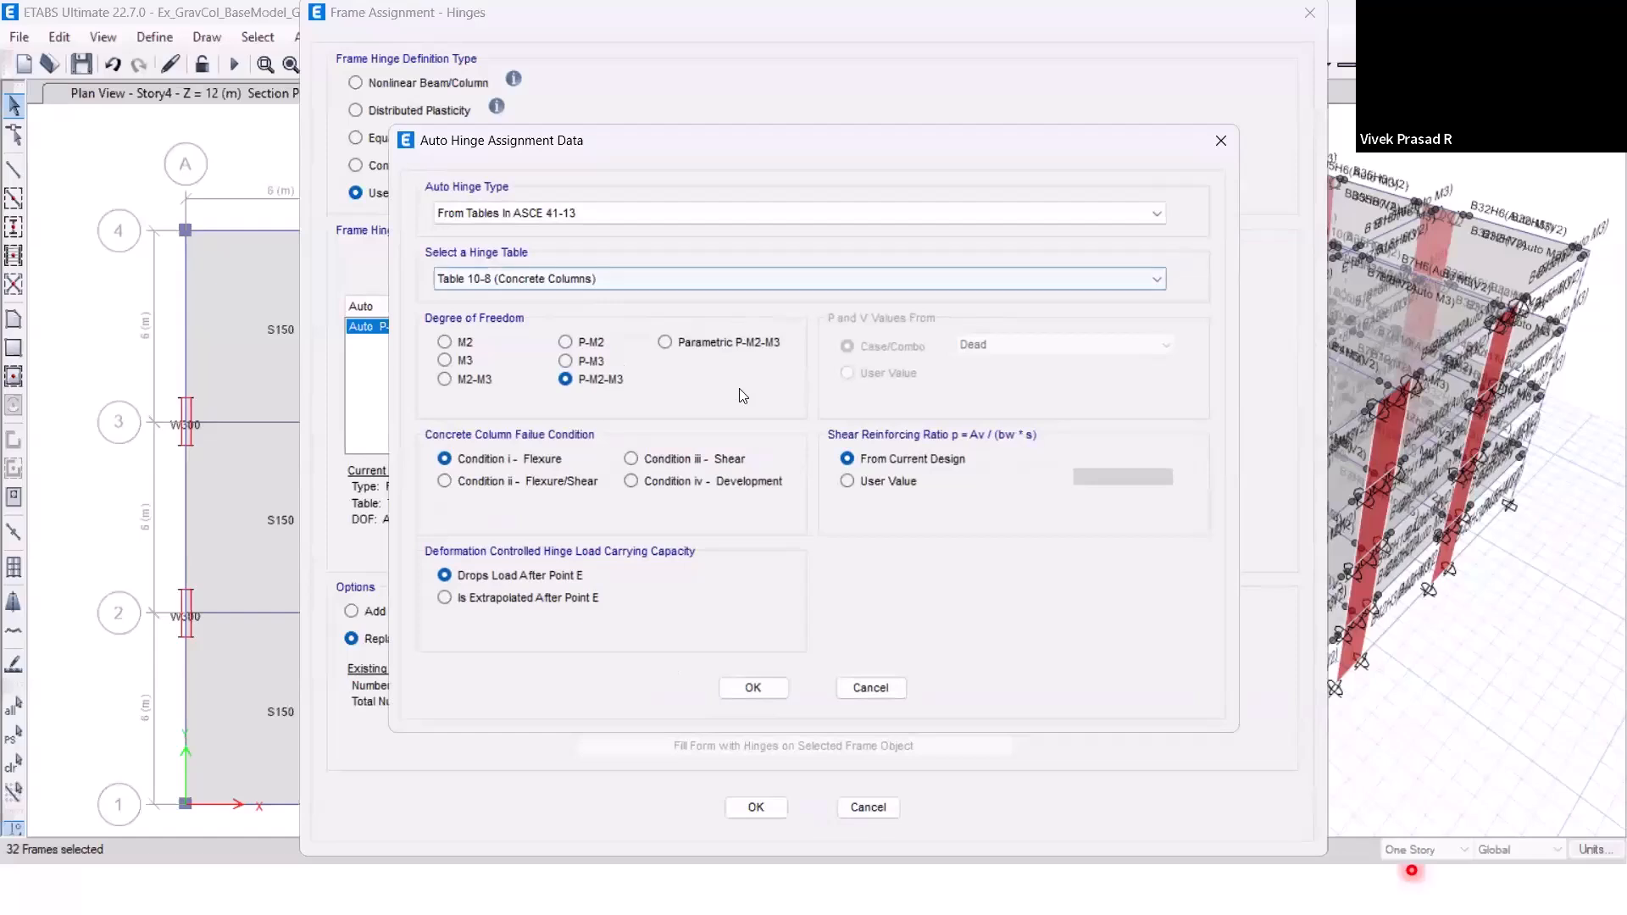
click(753, 688)
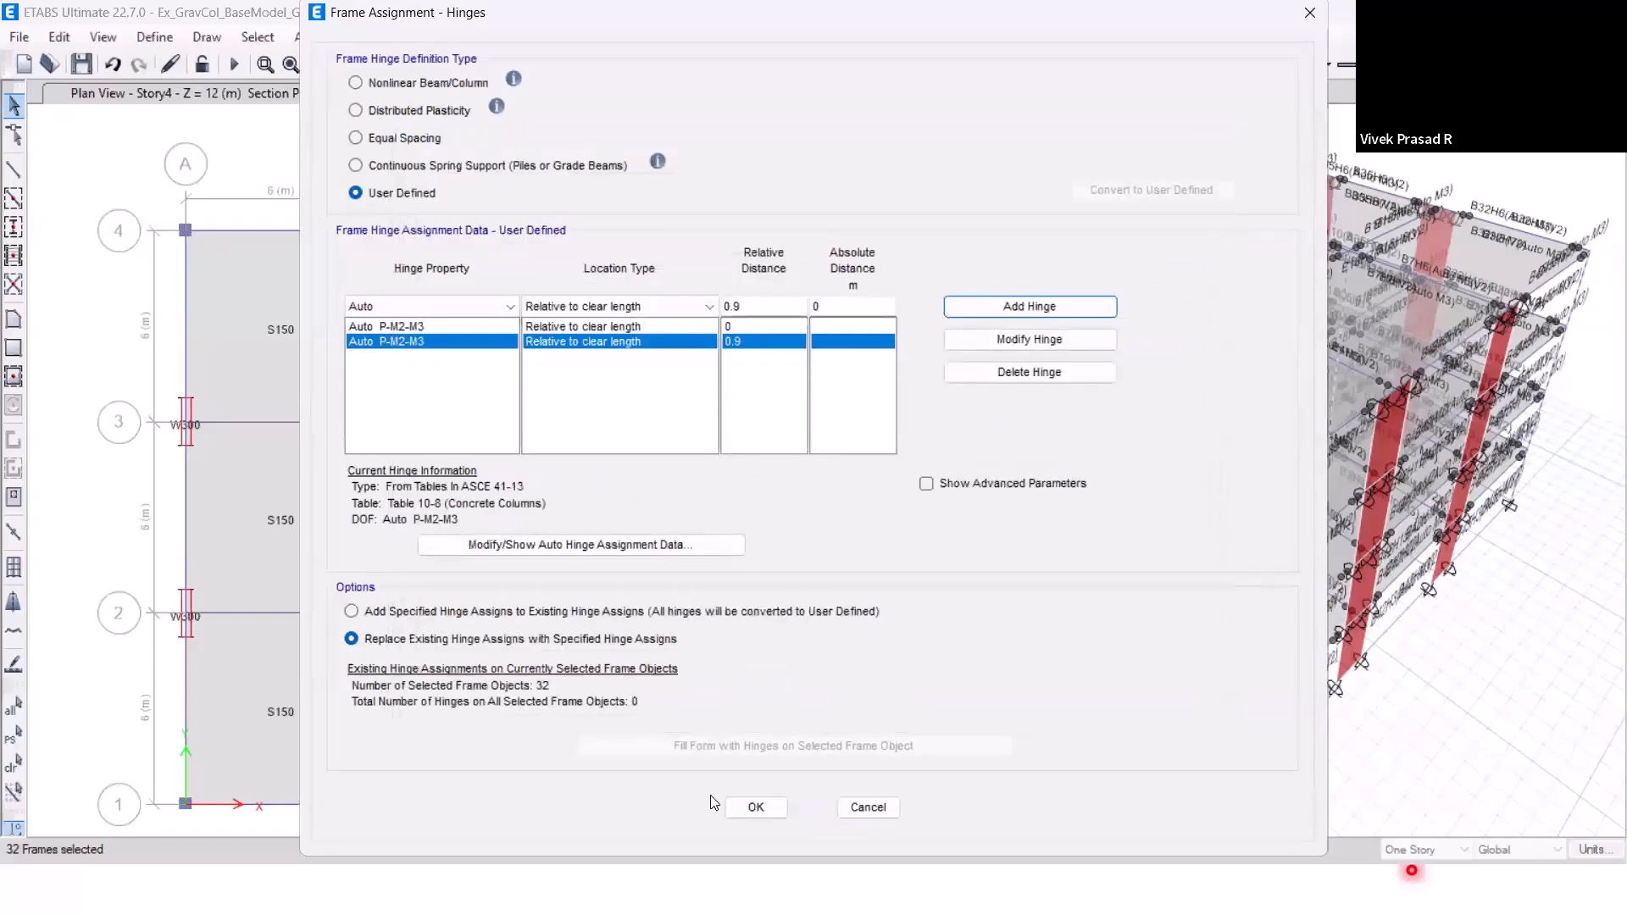
click(765, 809)
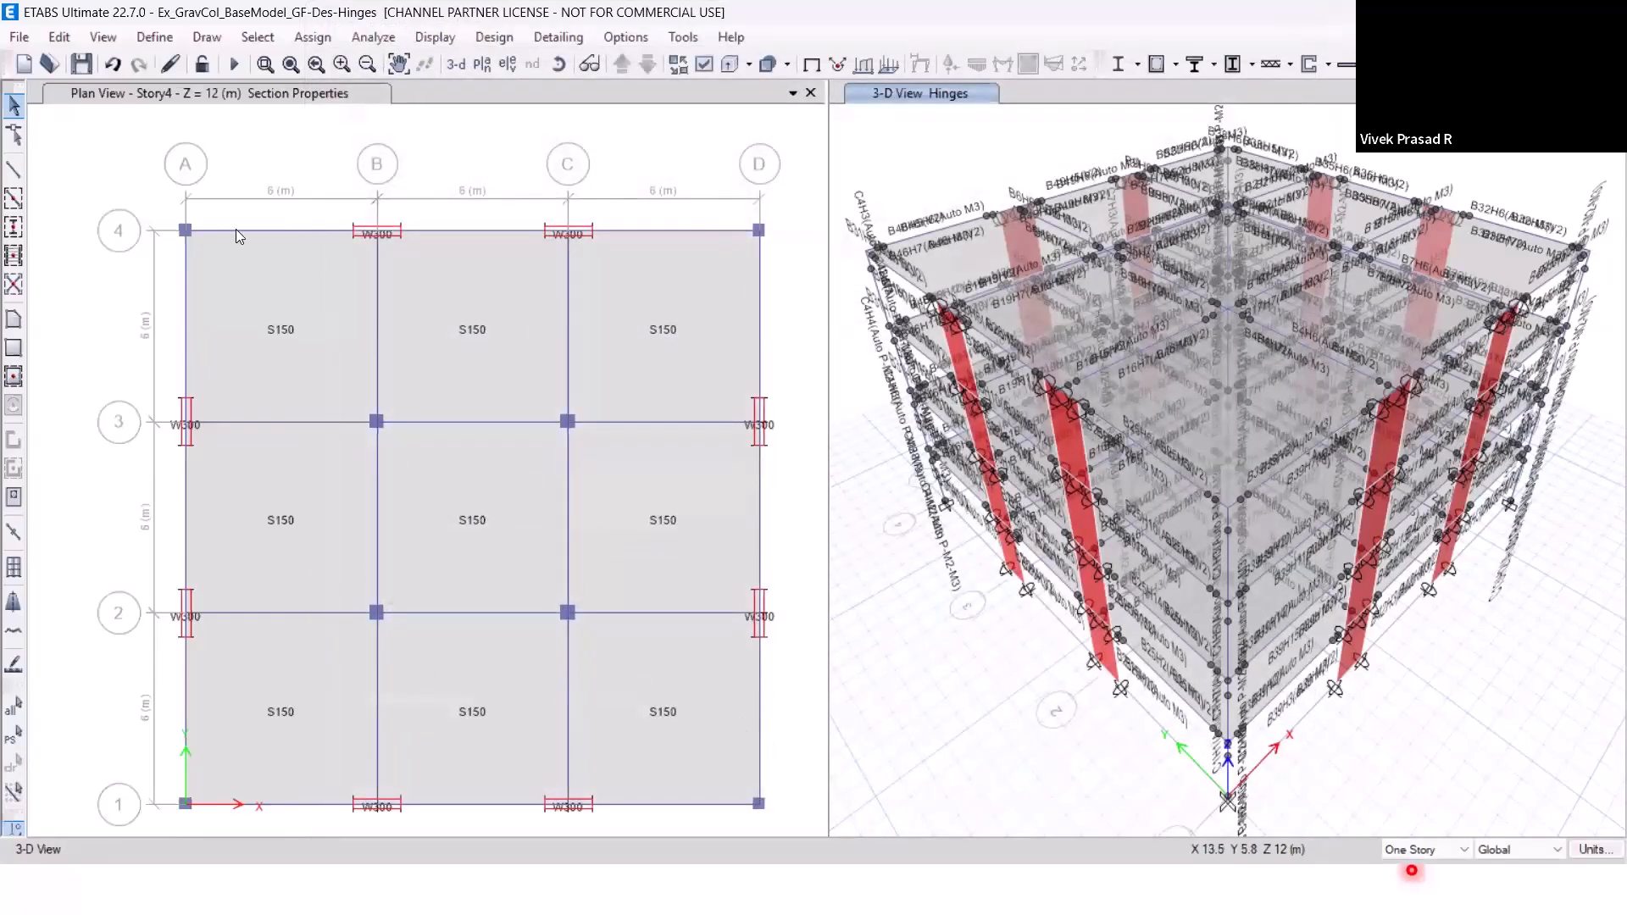
click(83, 68)
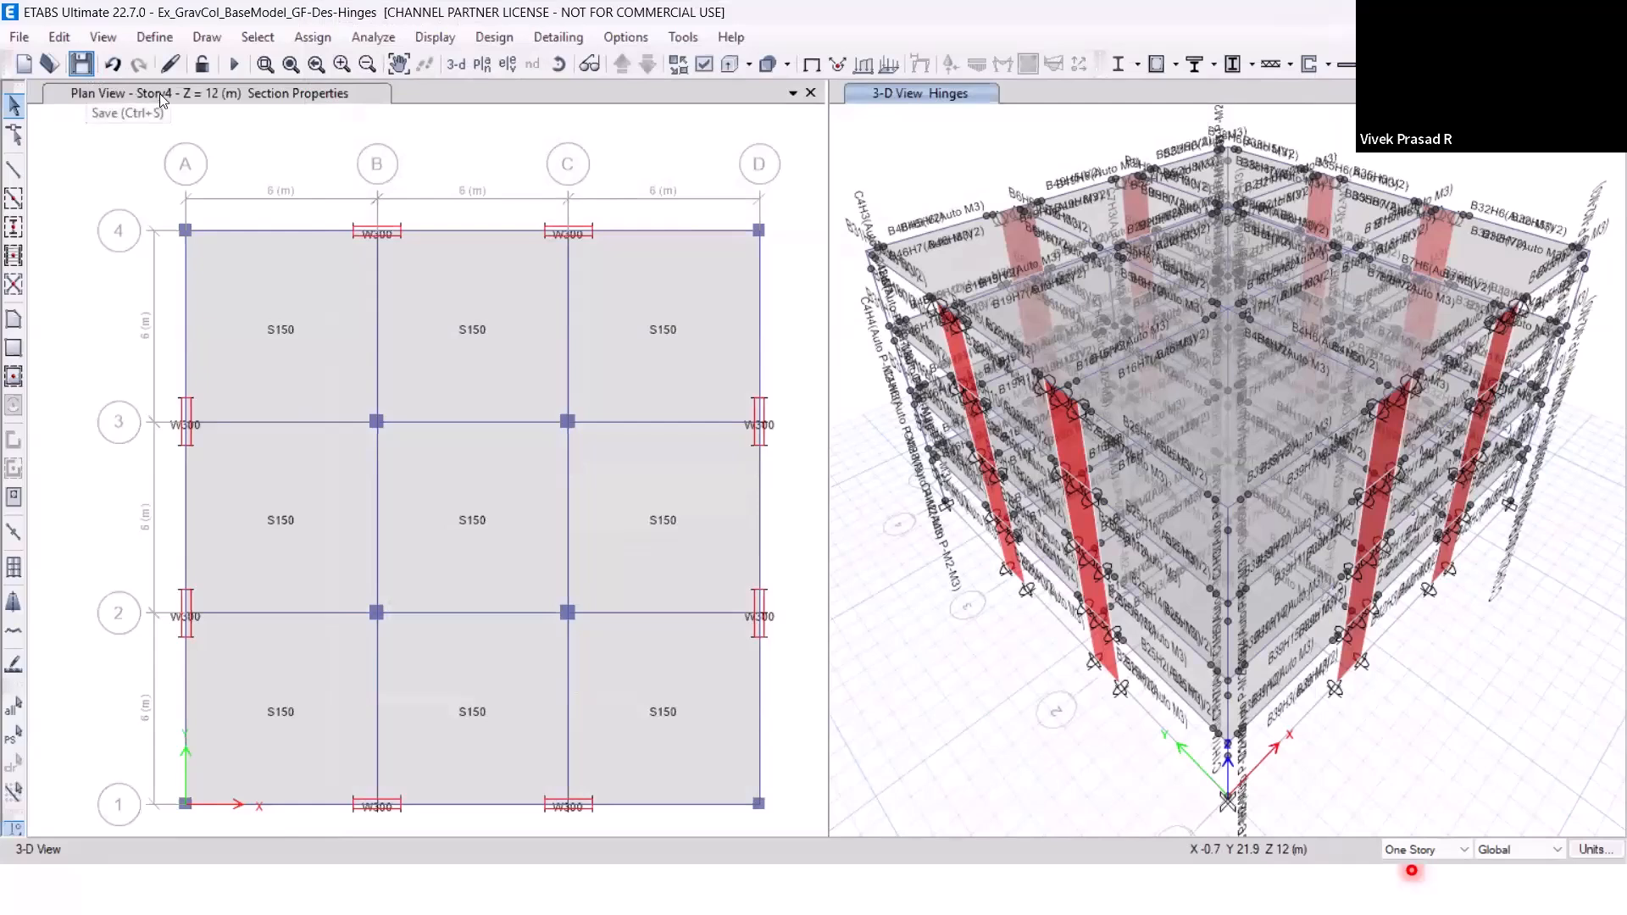
Set the EQX-Sp-US nonlinear static load case to save results at multiple states.
click(166, 40)
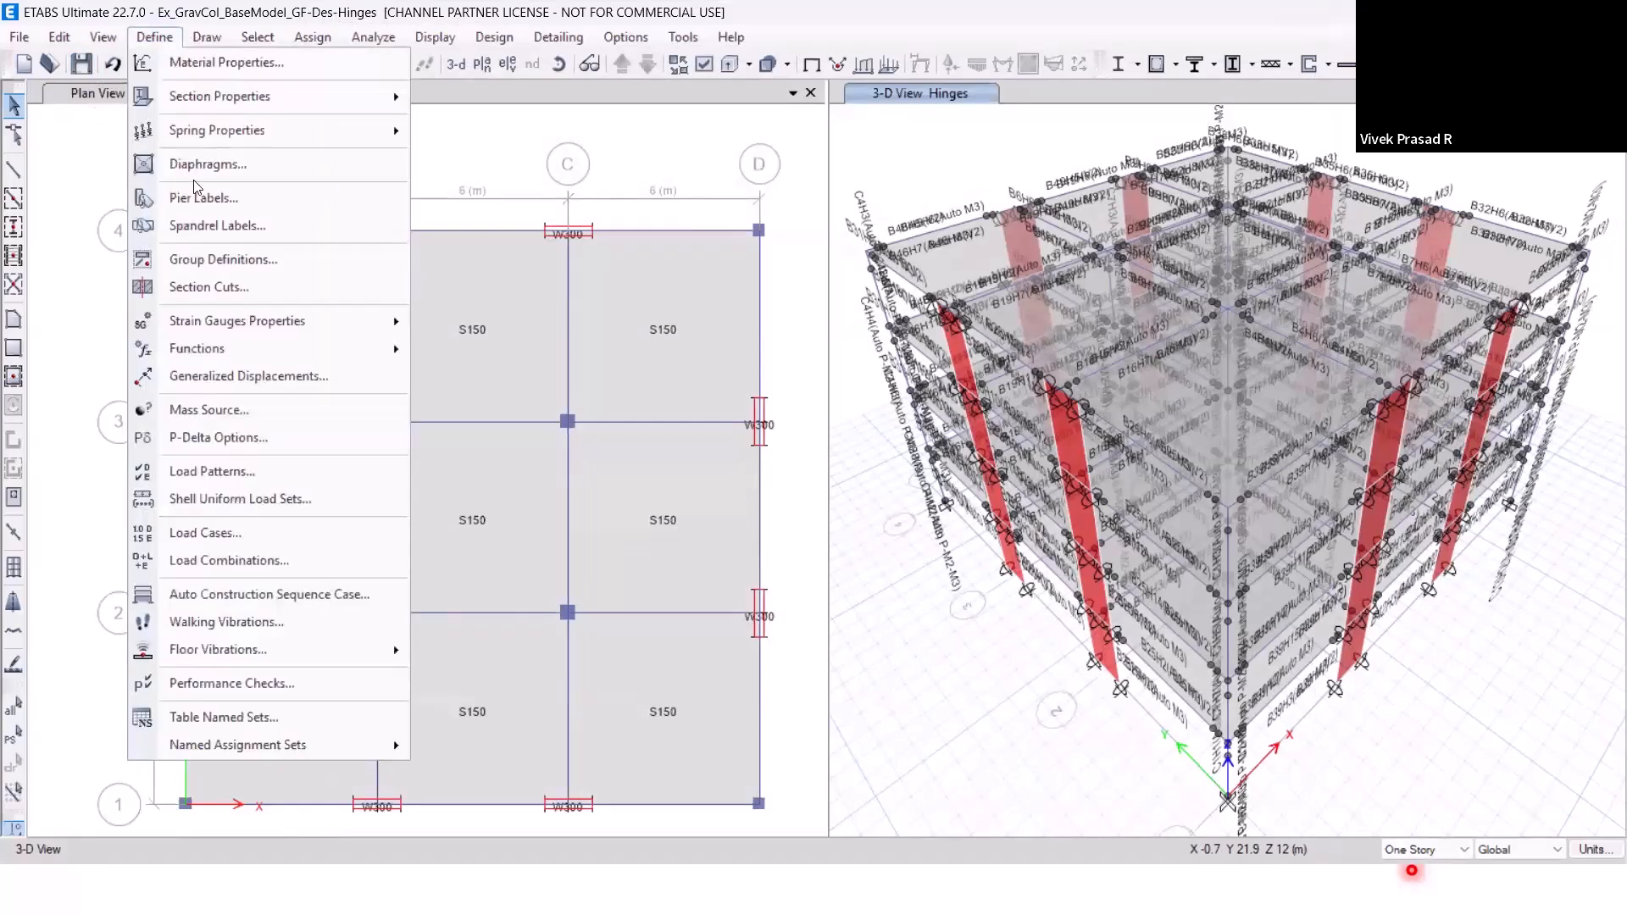
click(266, 534)
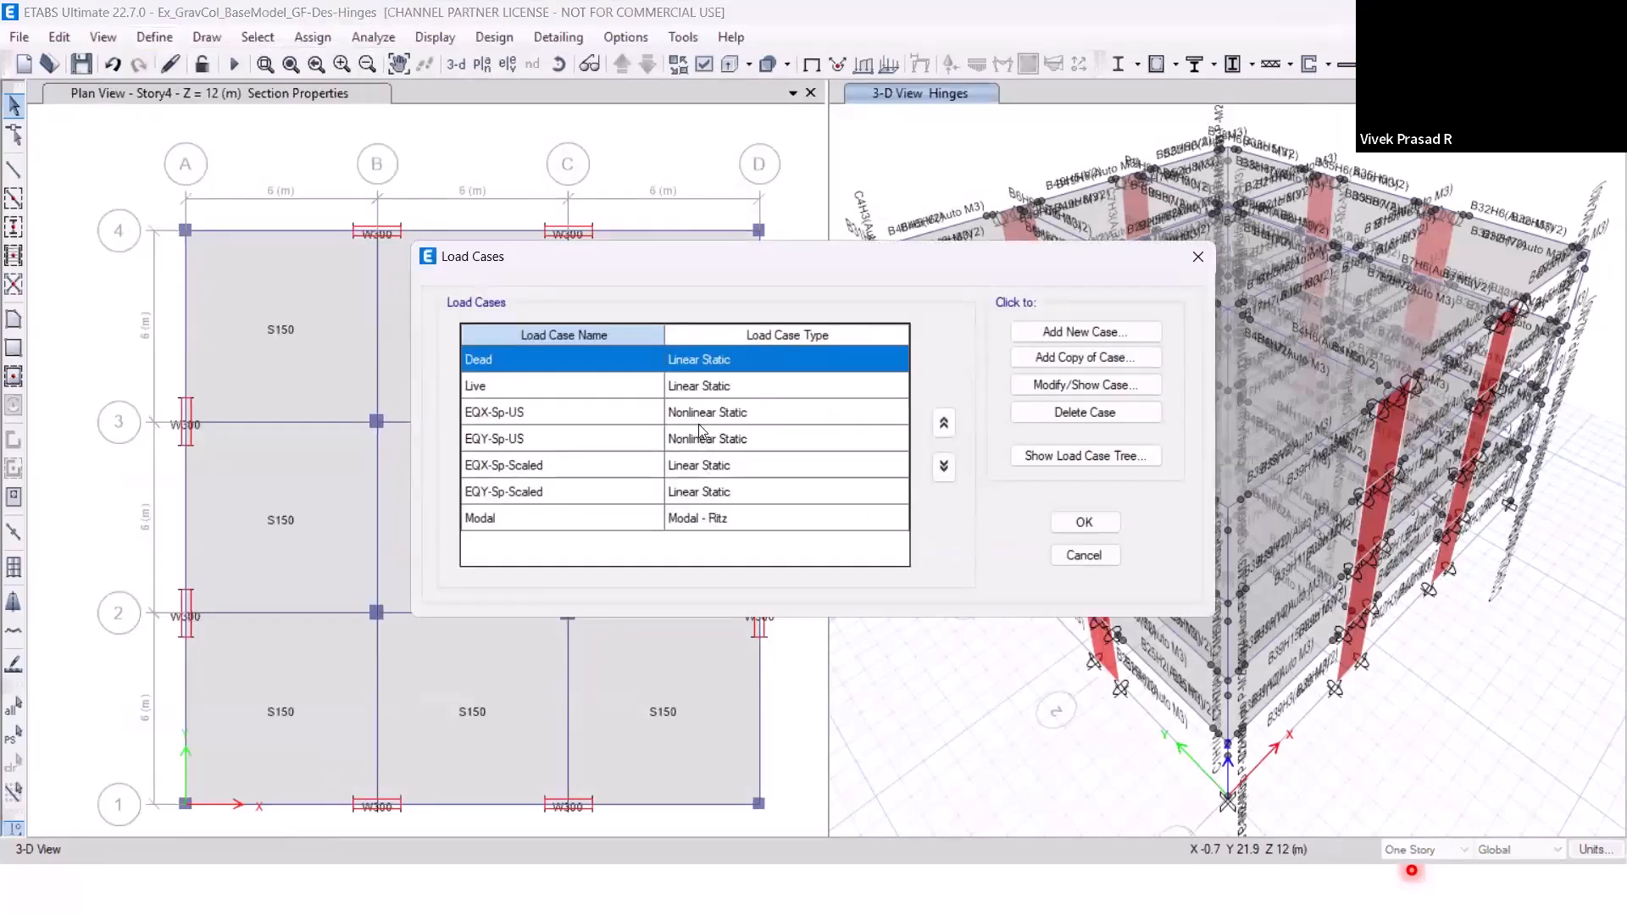
click(702, 417)
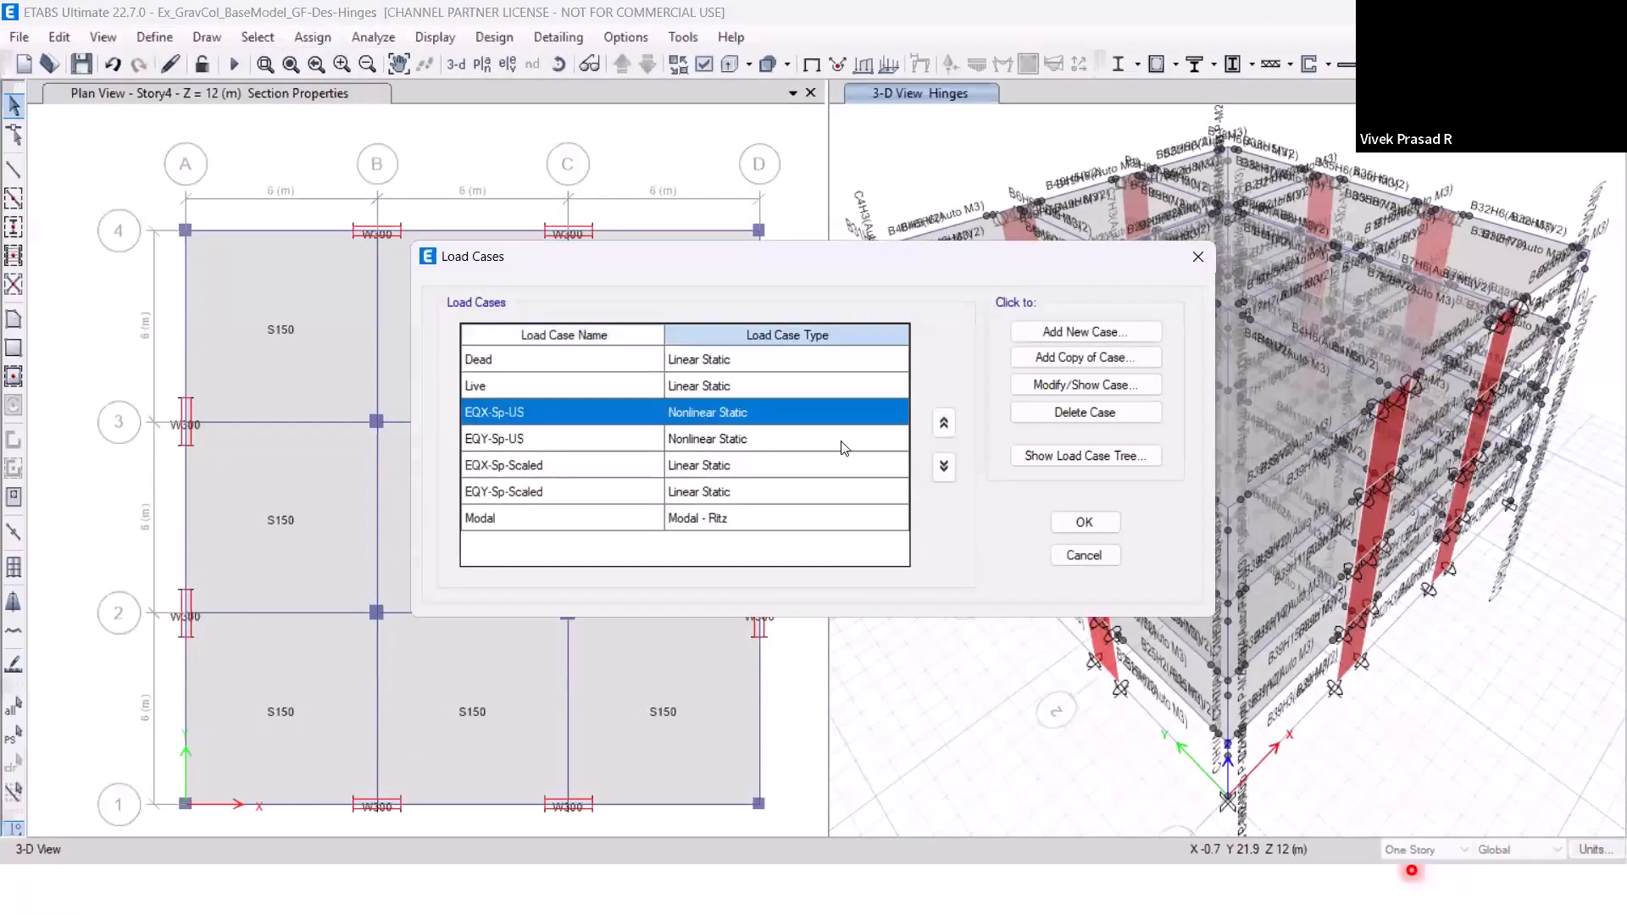
click(1060, 392)
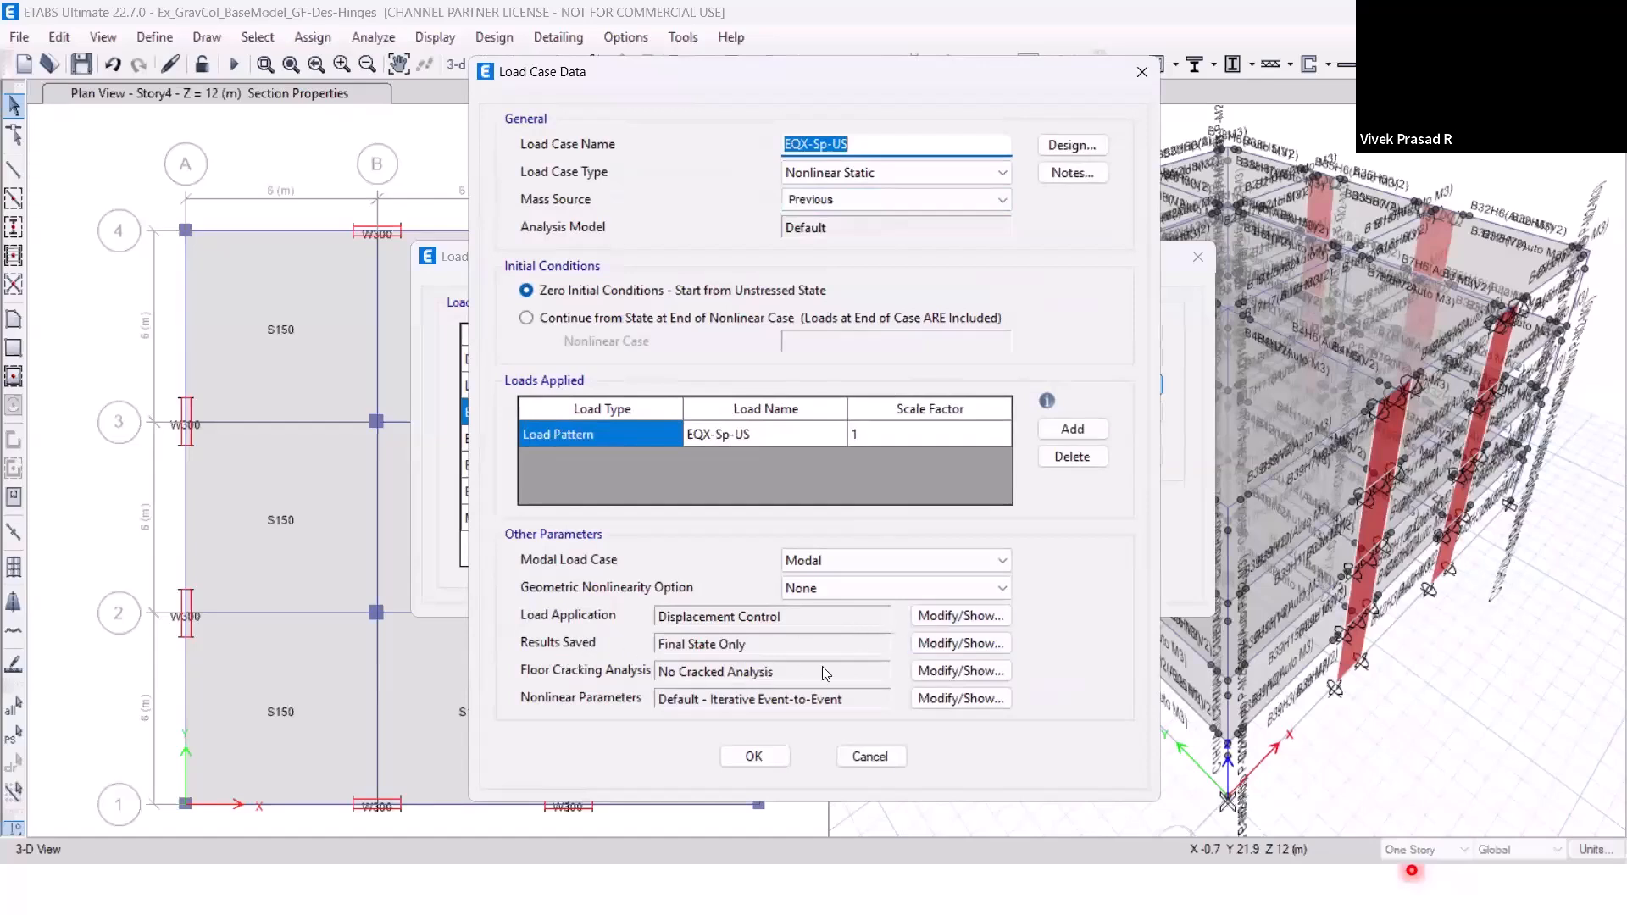
click(938, 644)
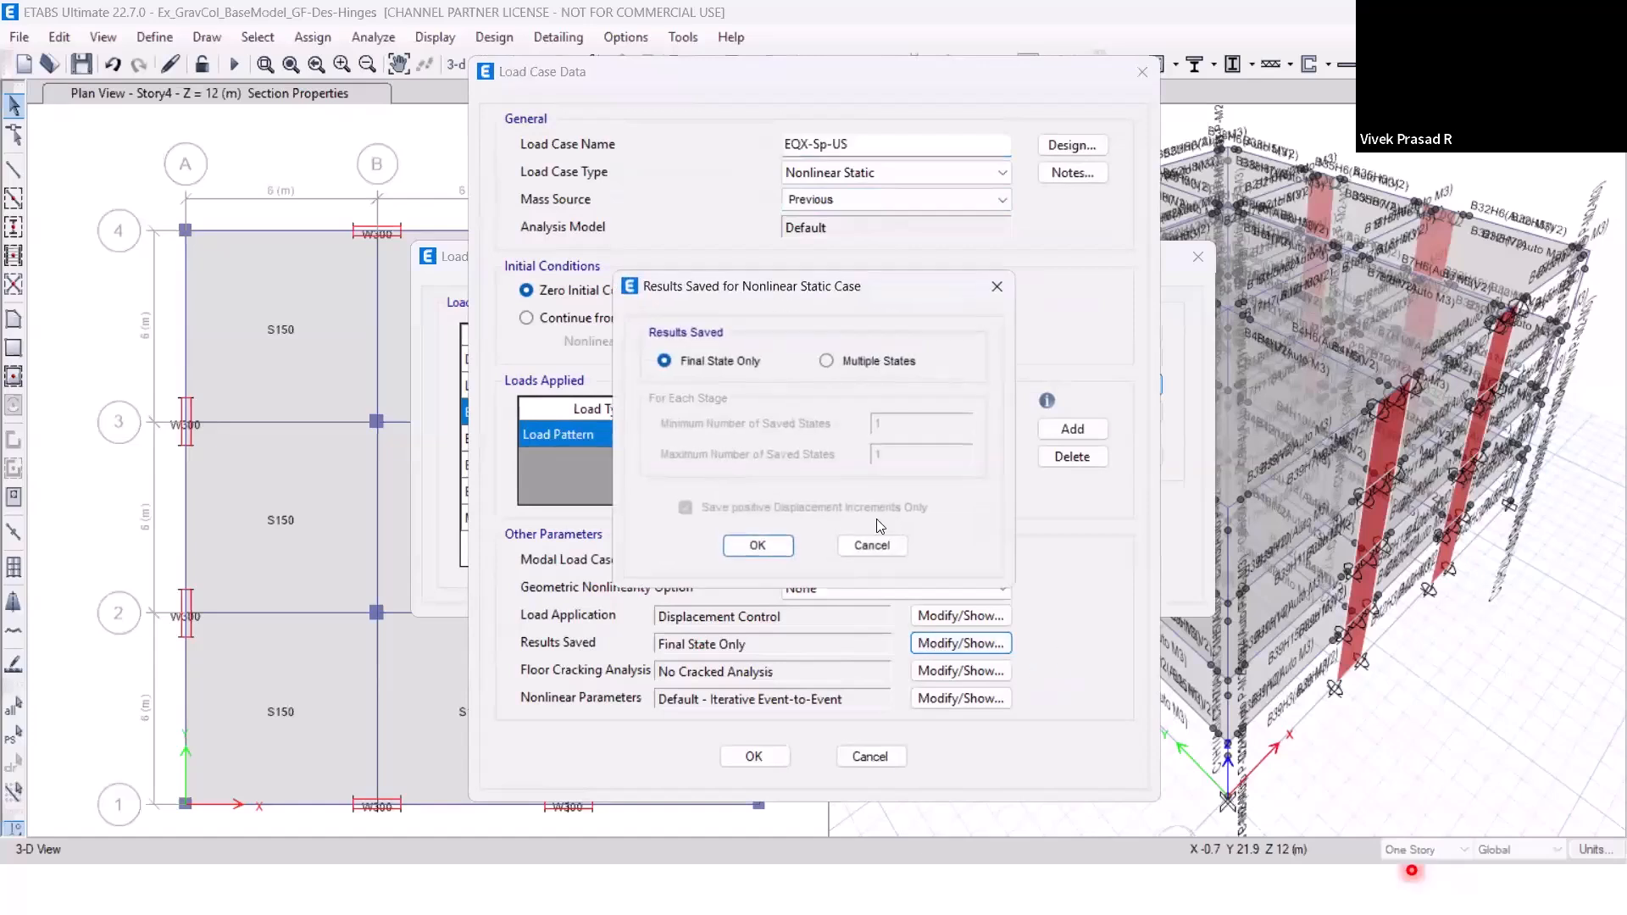
click(857, 364)
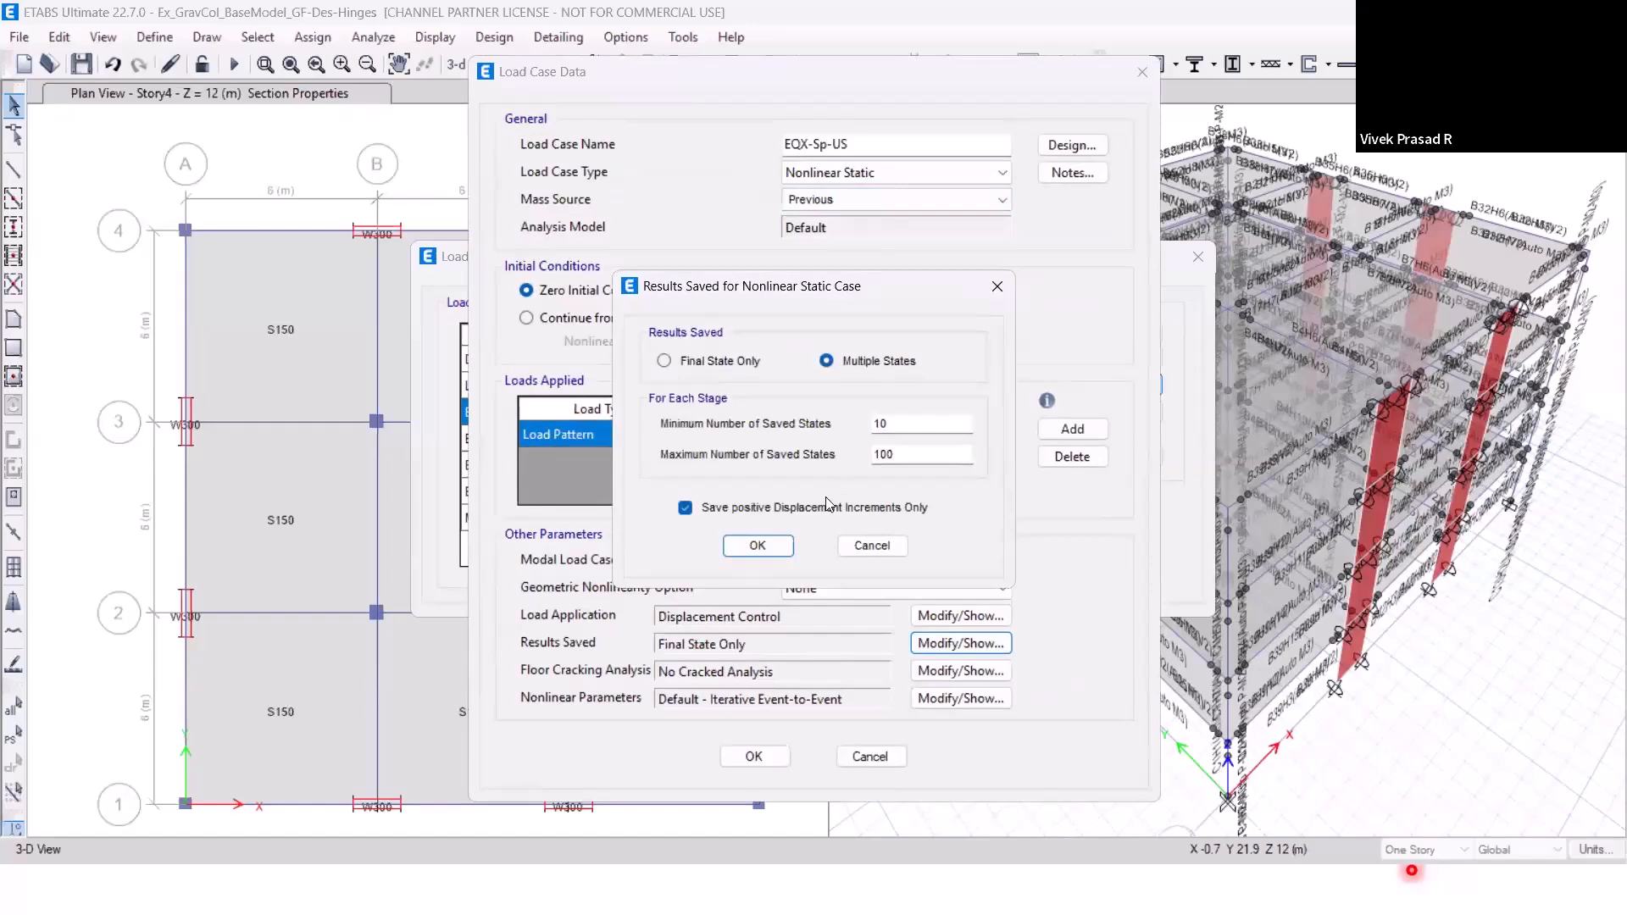
click(771, 549)
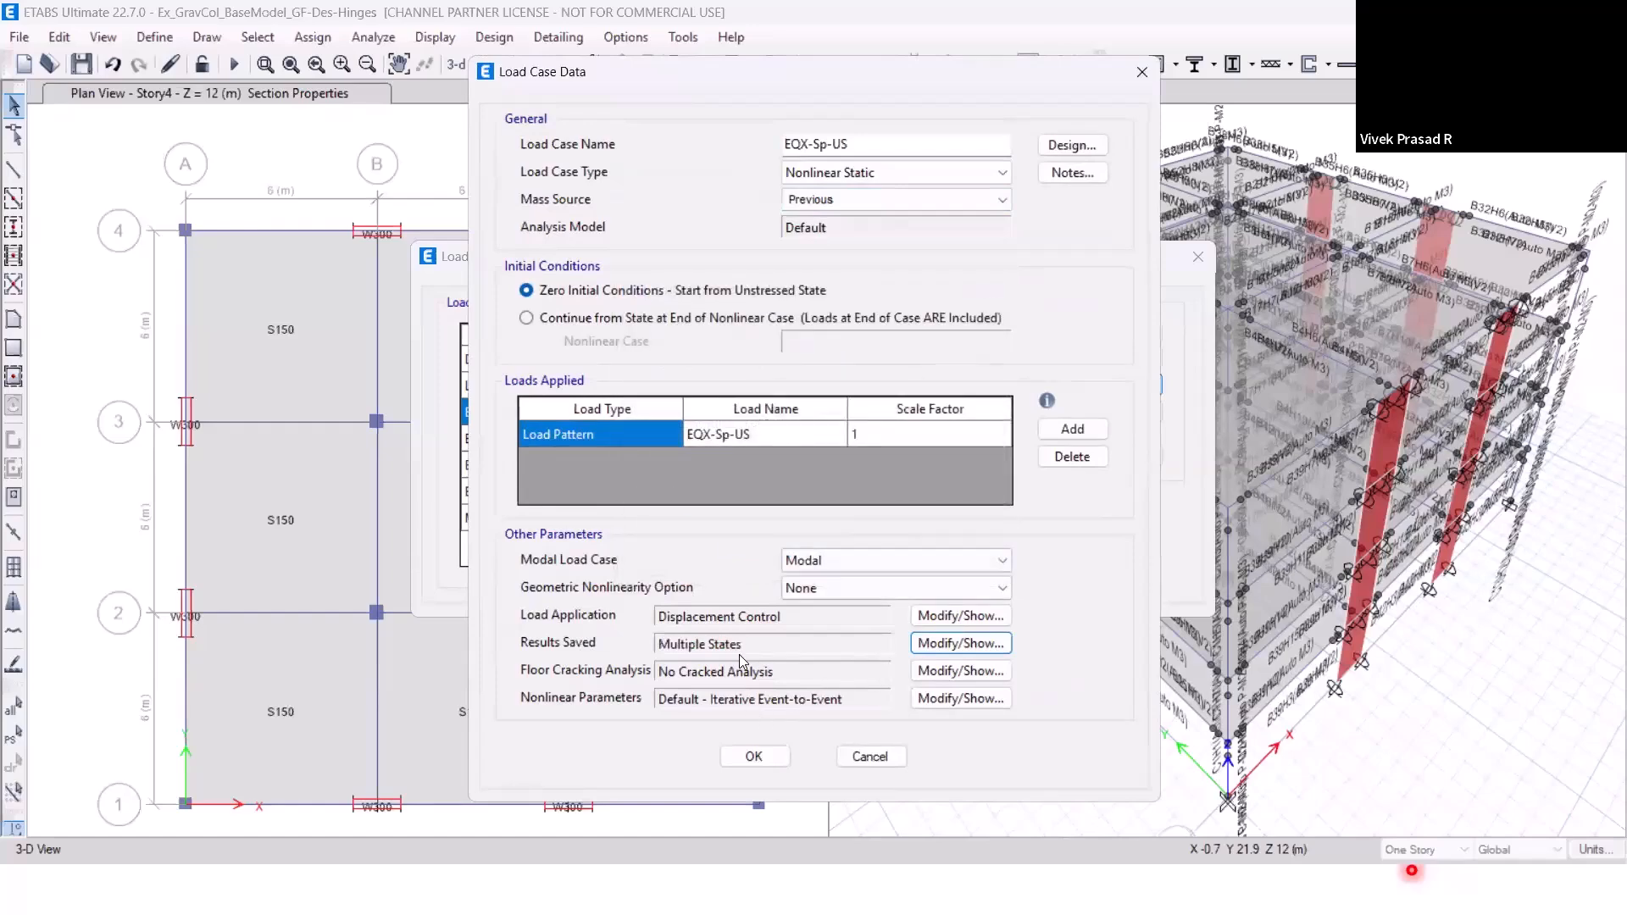
click(771, 752)
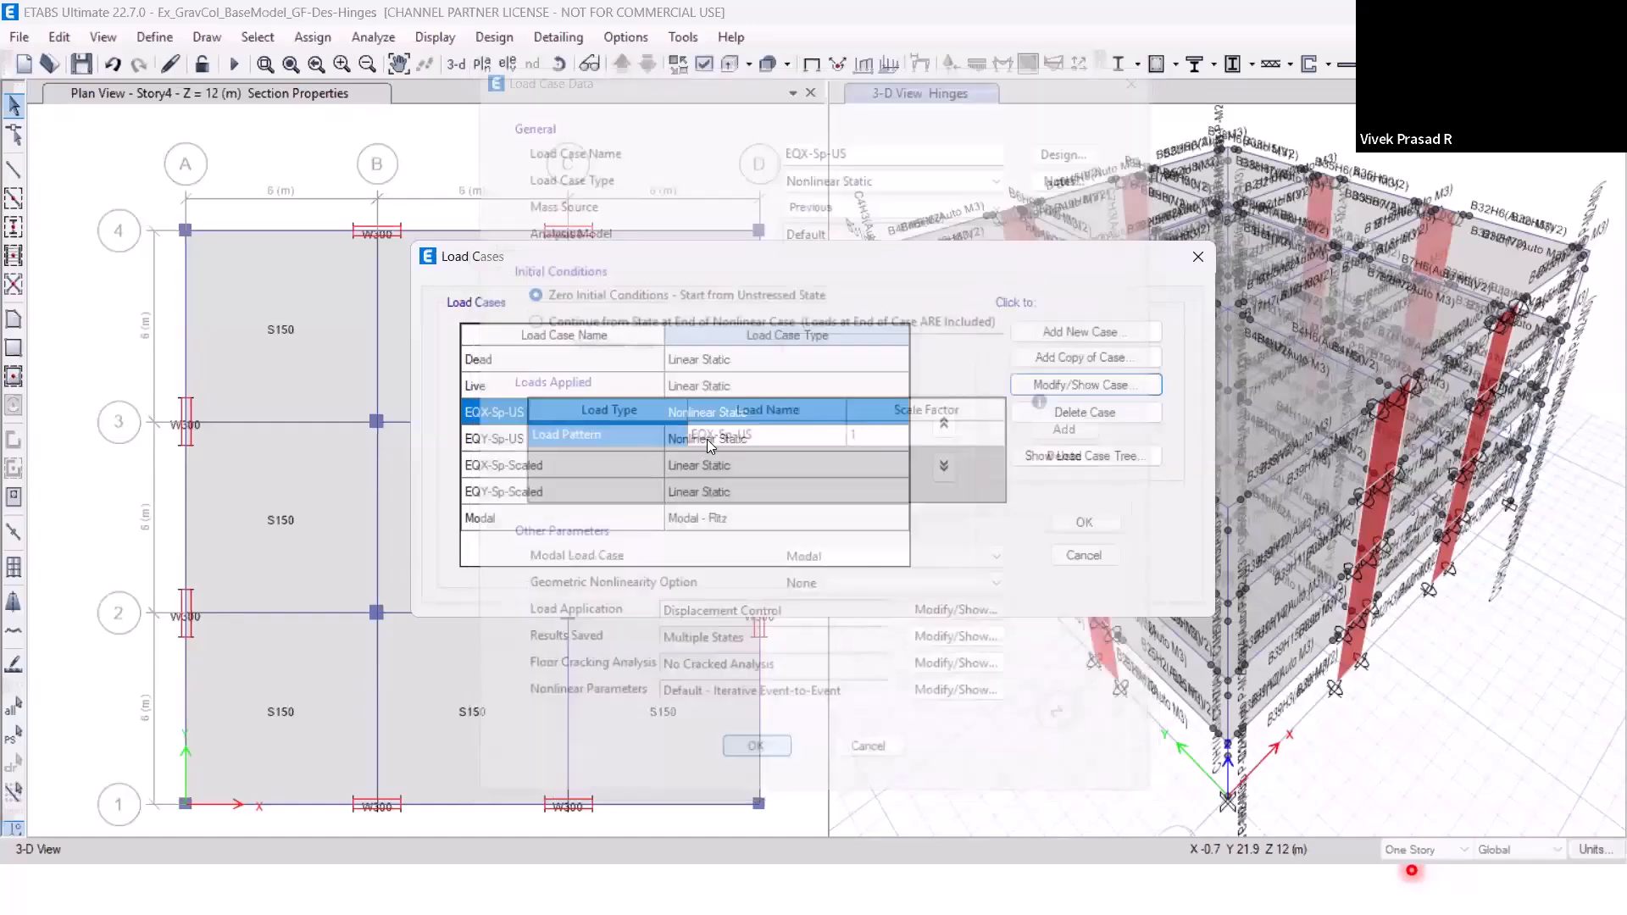
Set the EQY-Sp-US nonlinear static load case to save multiple states as well.
key(Down)
click(1029, 388)
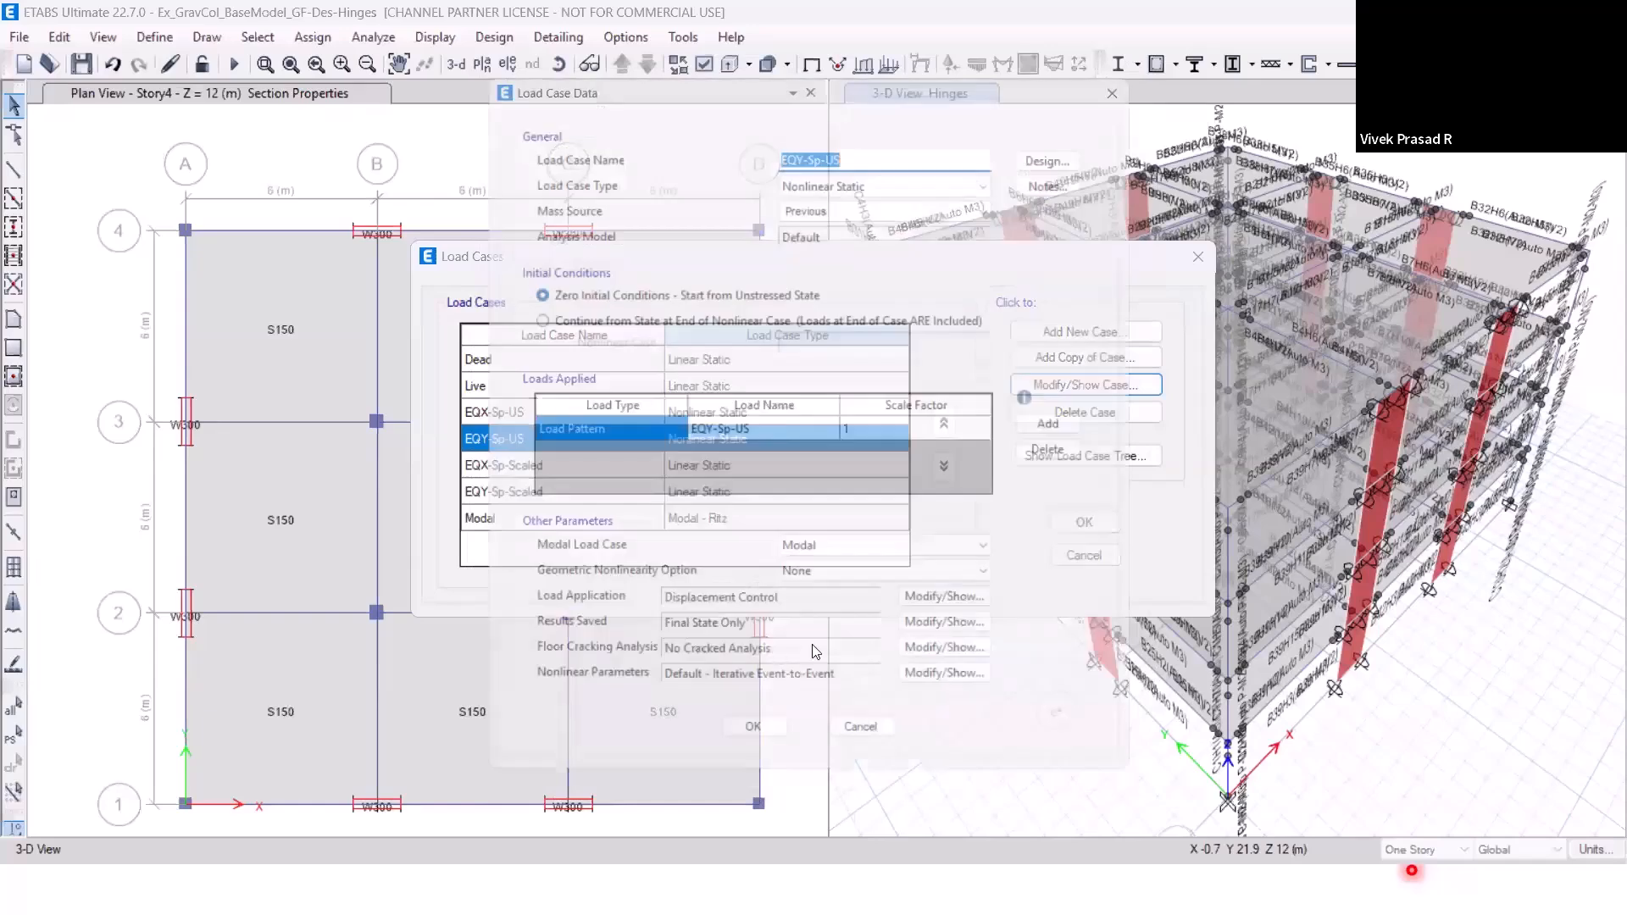
click(941, 646)
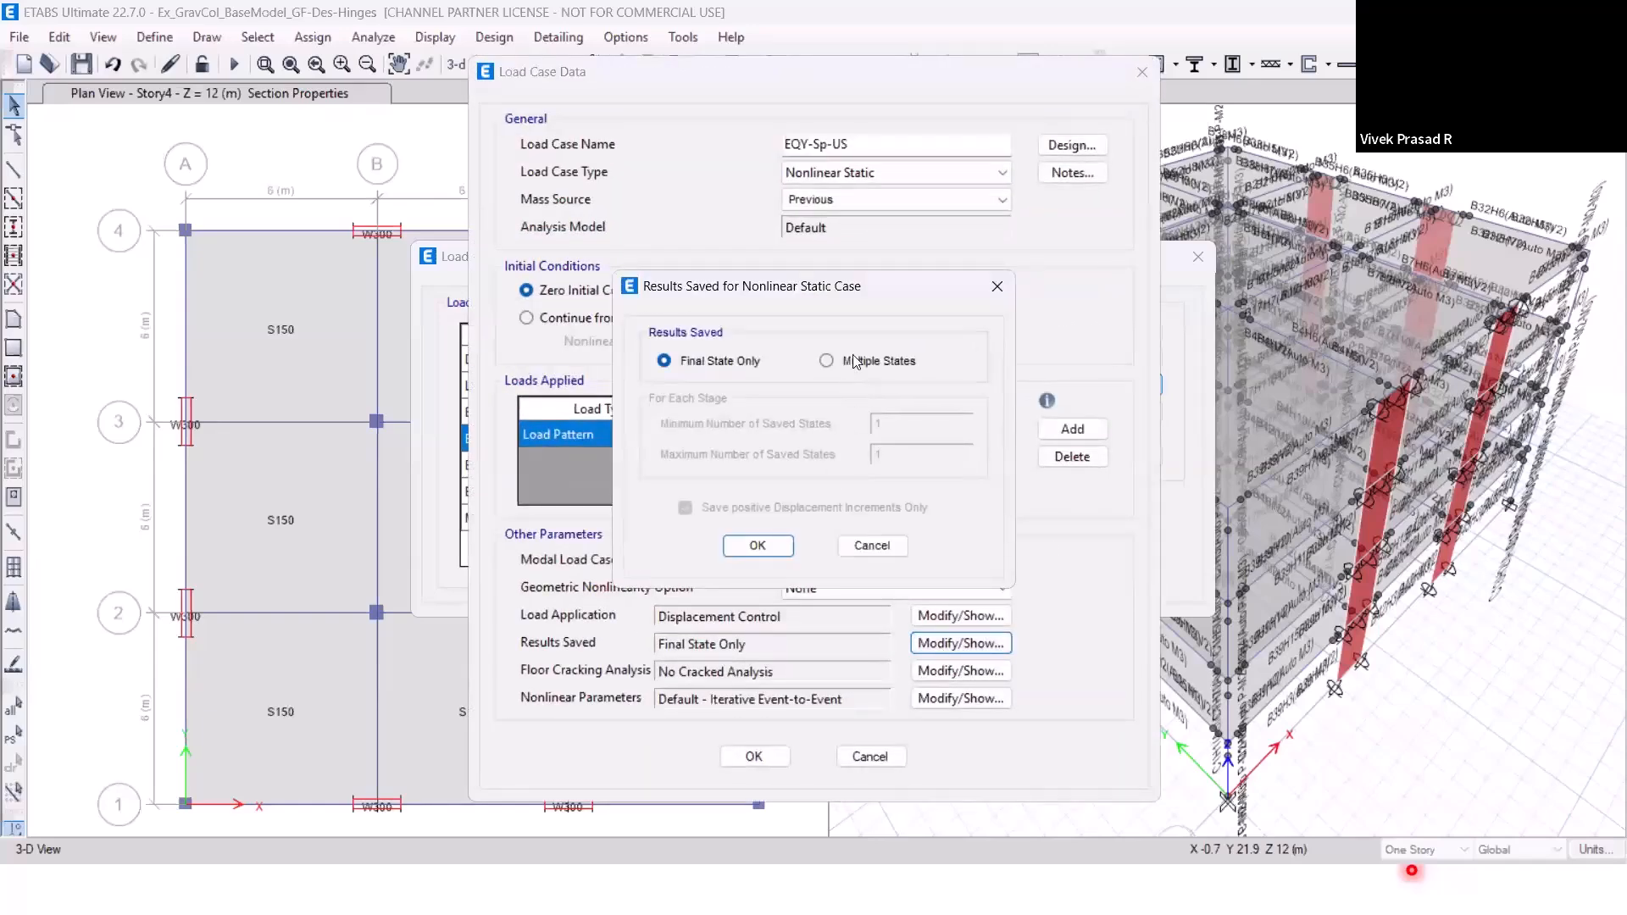
click(856, 360)
click(758, 545)
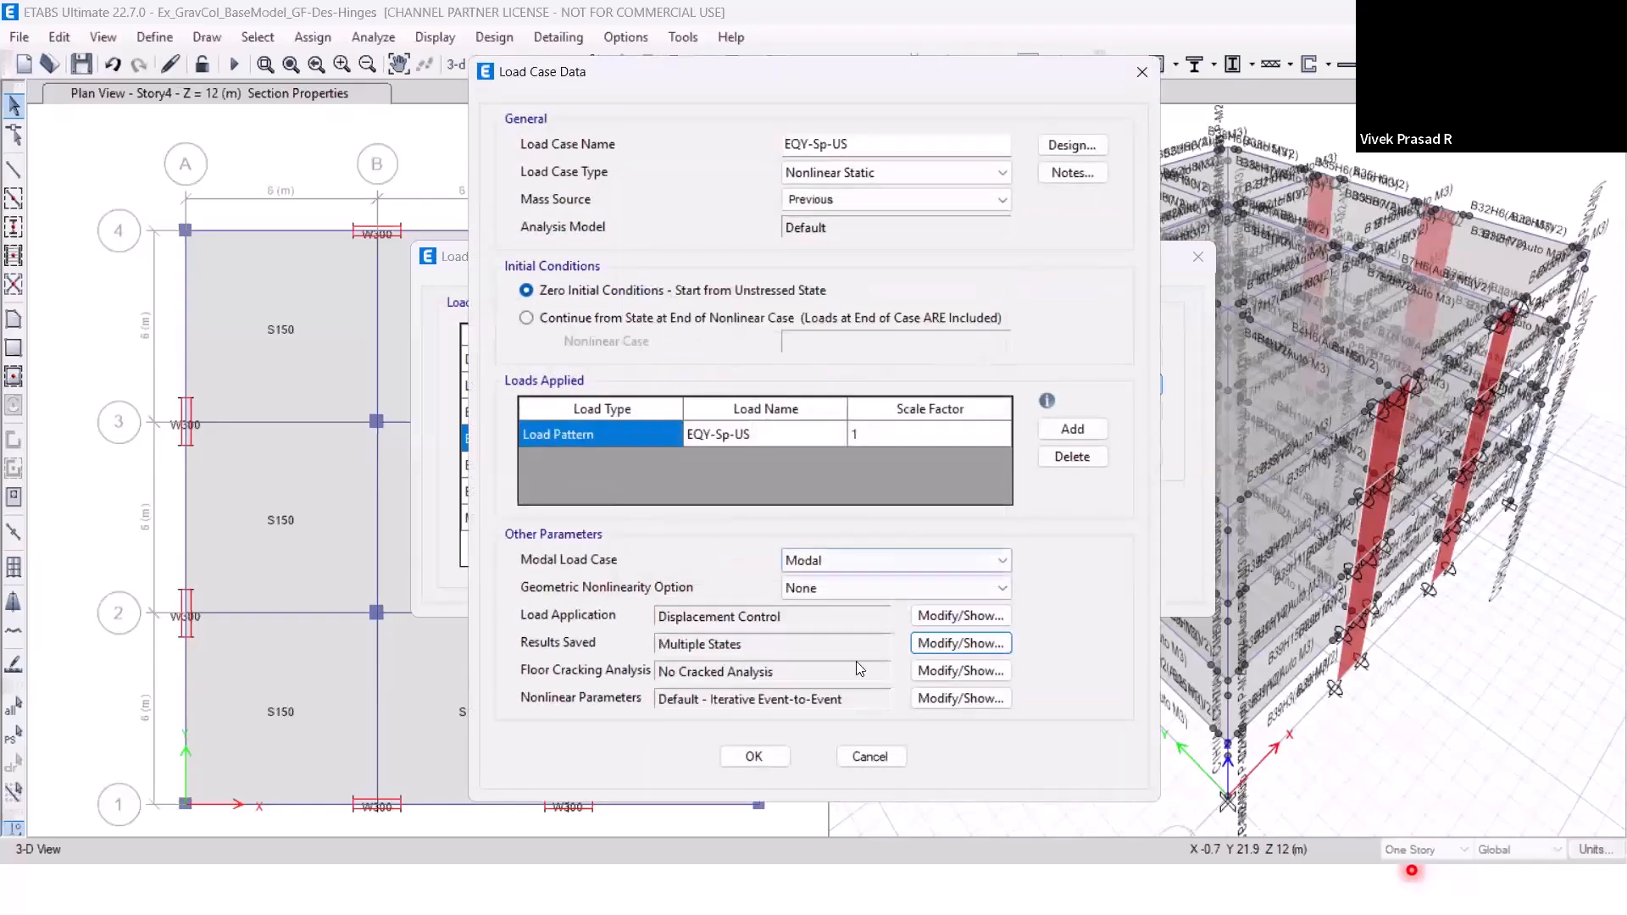
click(755, 756)
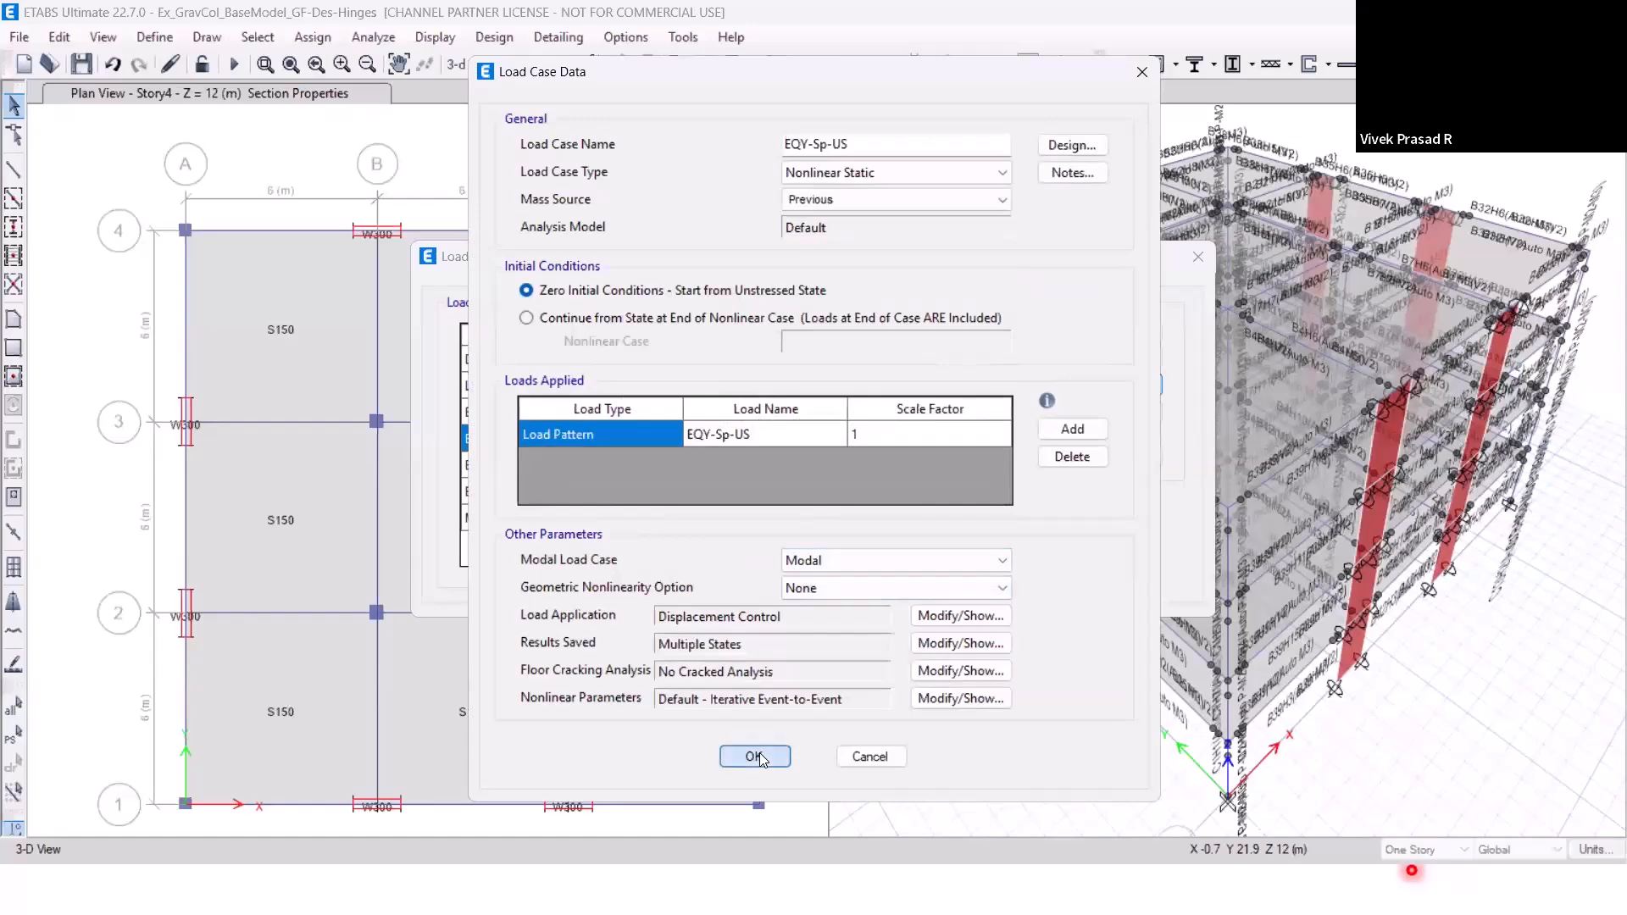
Create a copy of the EQX-Sp-US load case and name it EQX-Sp-Us-2X.
click(589, 418)
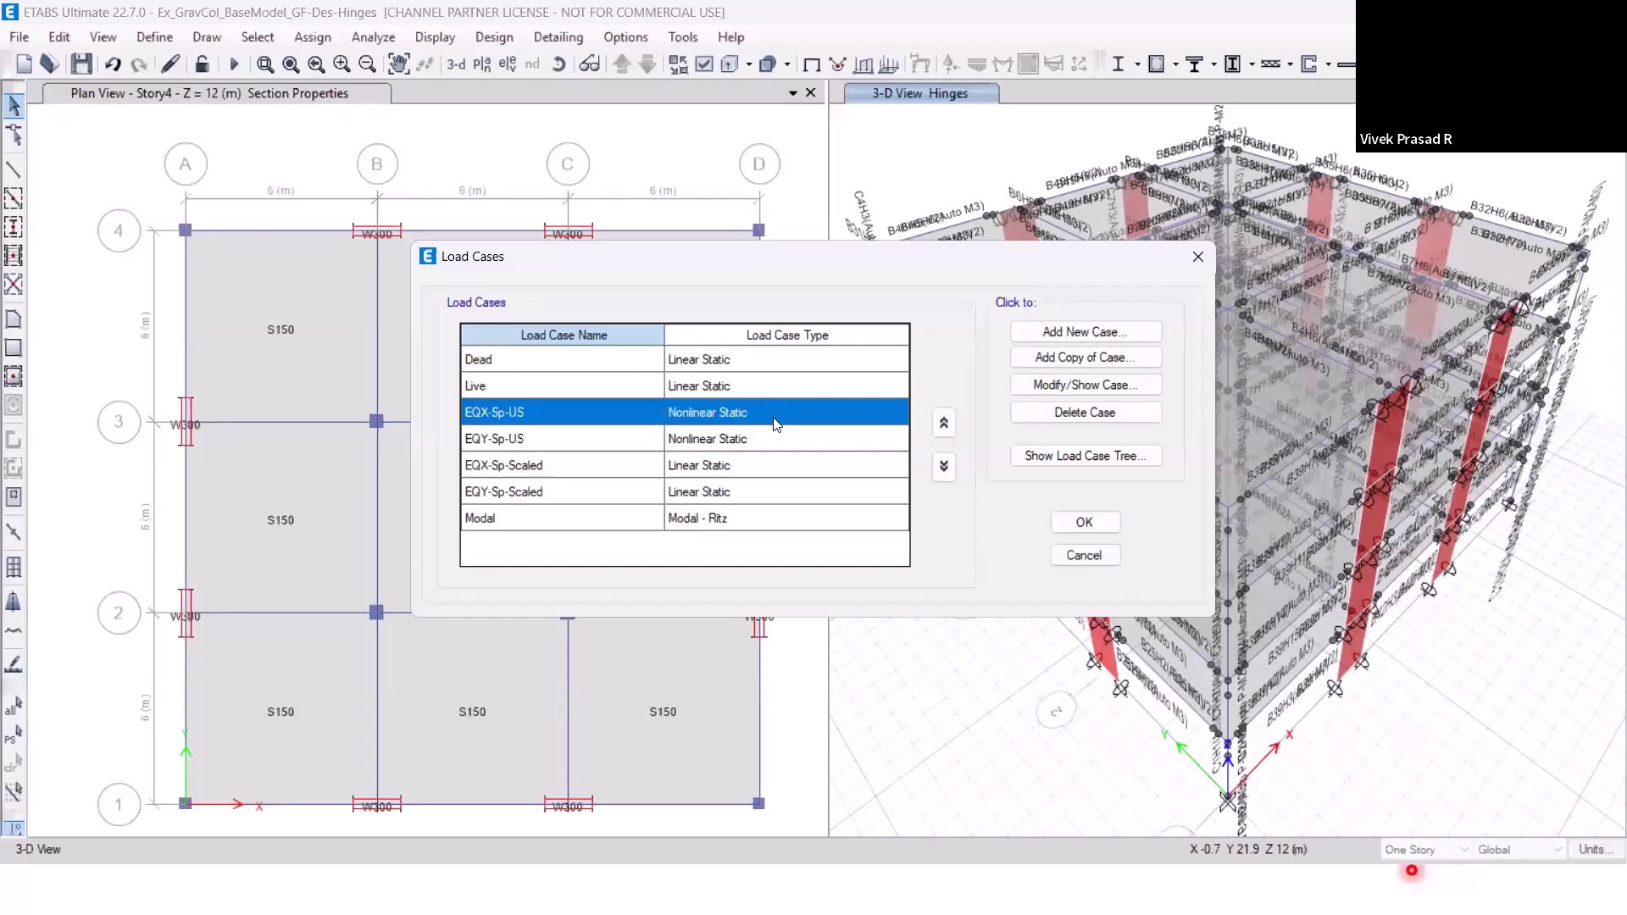
click(1132, 358)
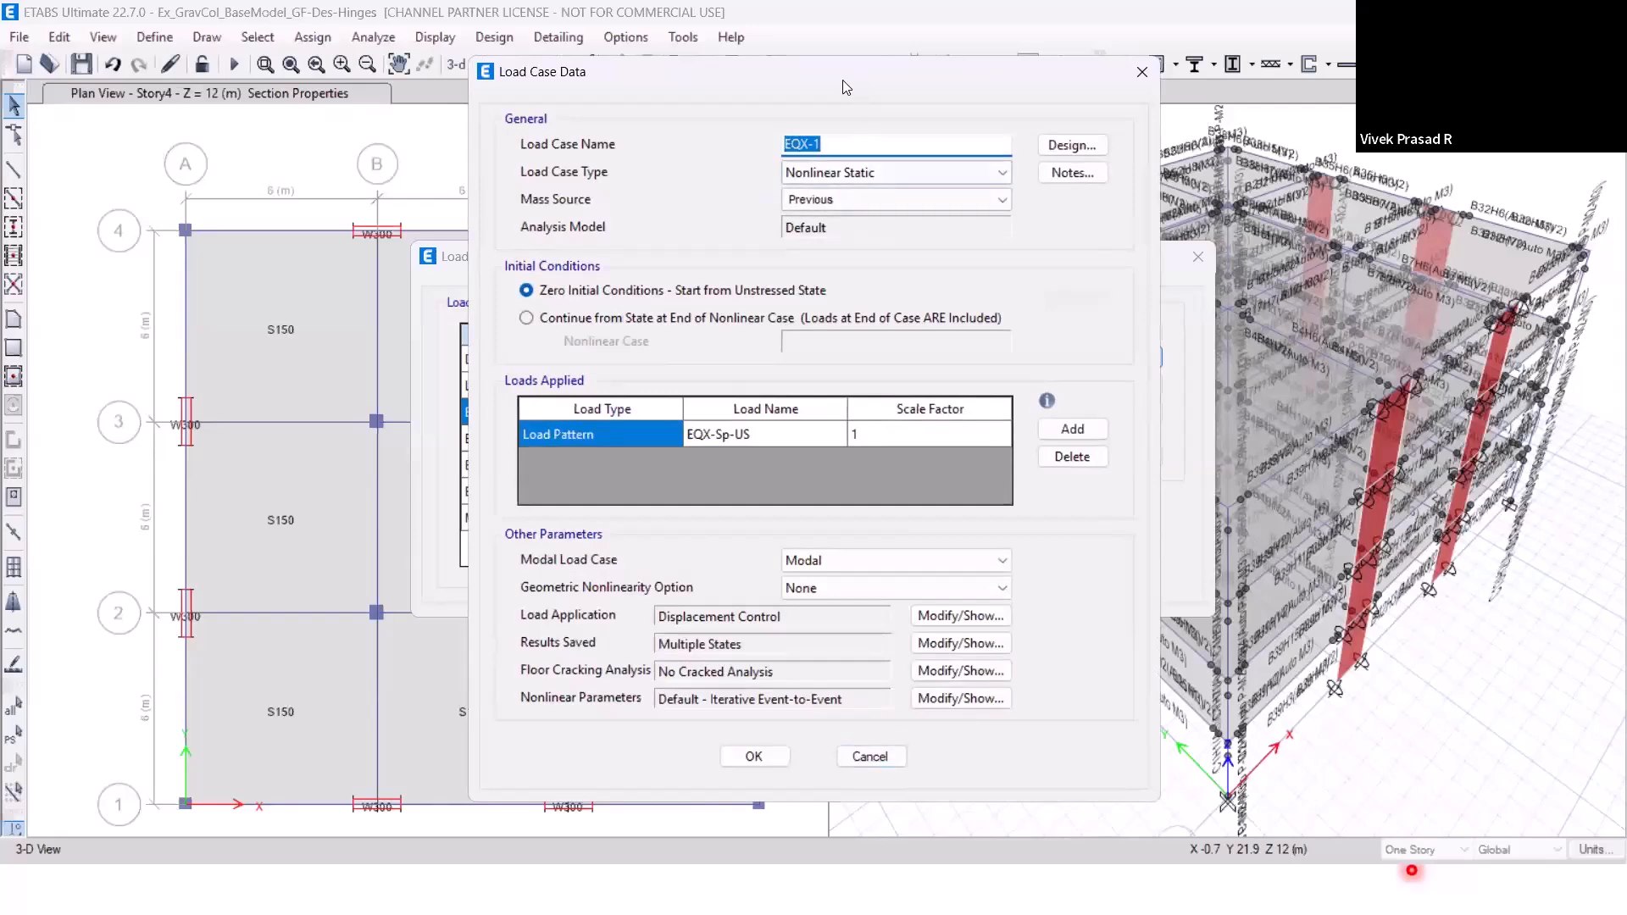
drag(844, 87, 1213, 131)
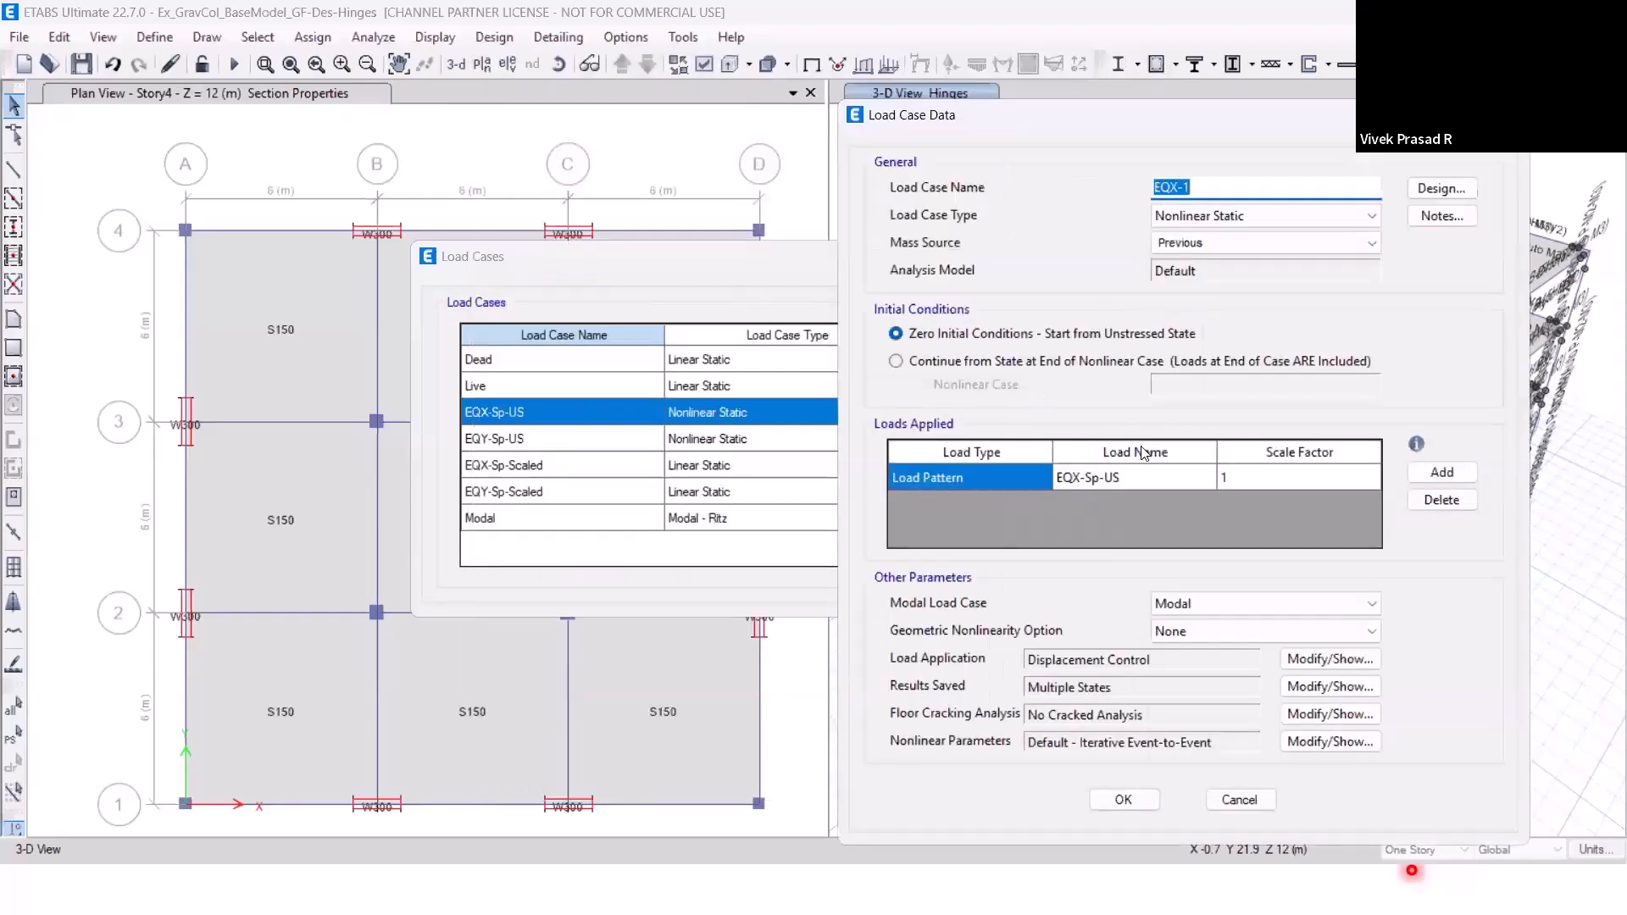
click(1202, 189)
text(Sp-Us-2X)
Set the monitored displacement magnitude of the EQX-Sp-Us-2X load case to 25 mm and accept the new case.
click(1328, 666)
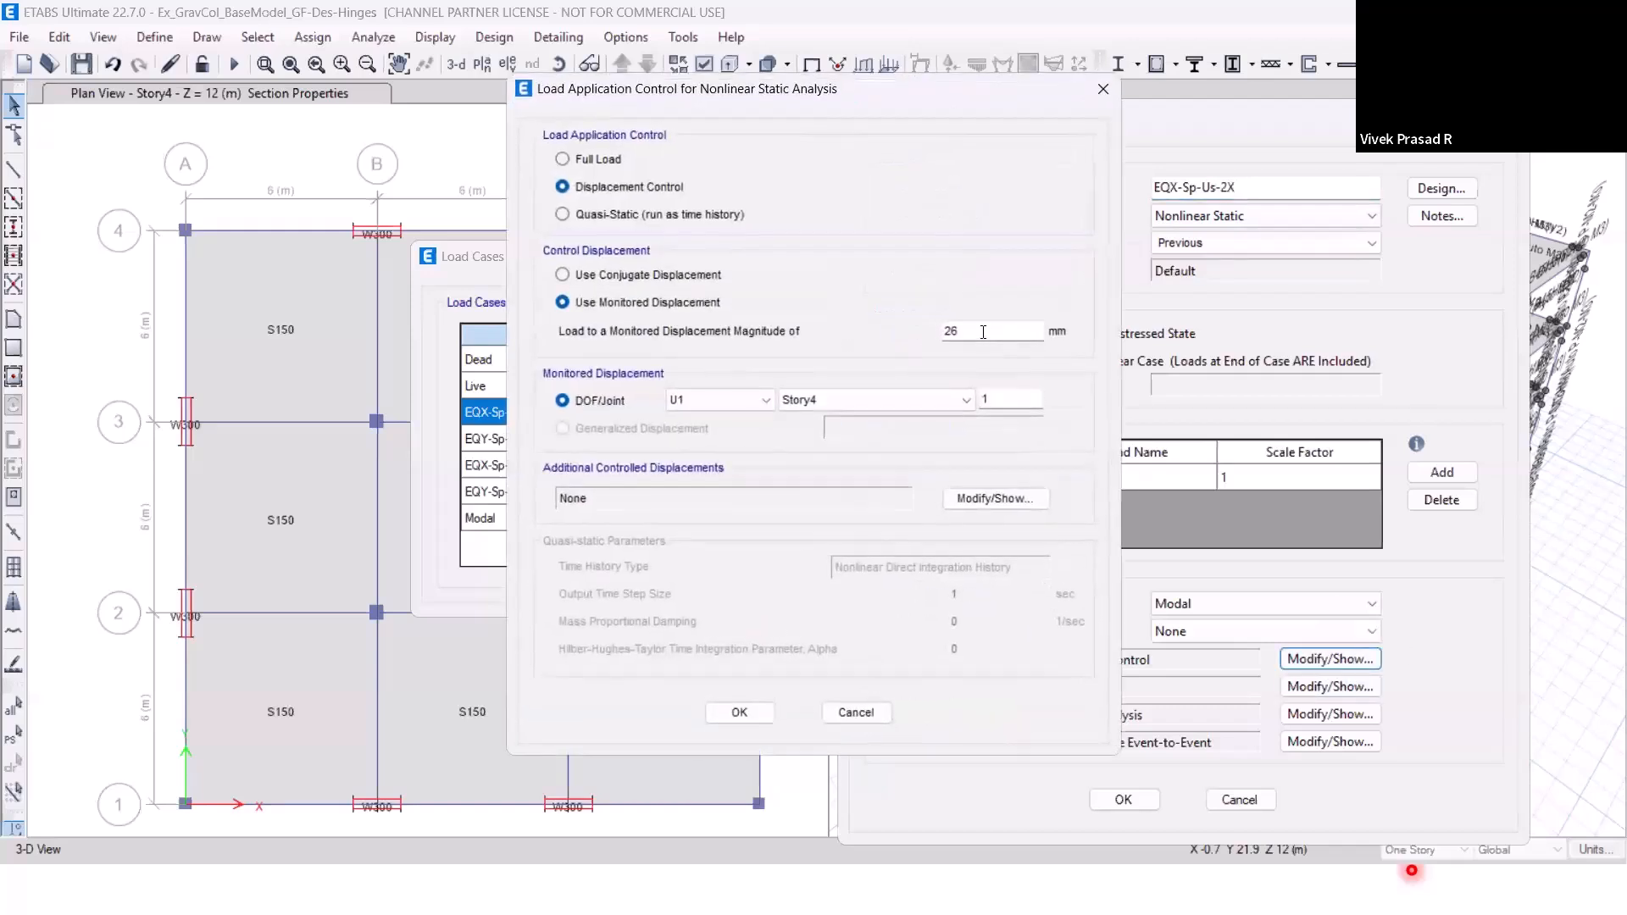
double_click(973, 332)
text(25)
click(740, 712)
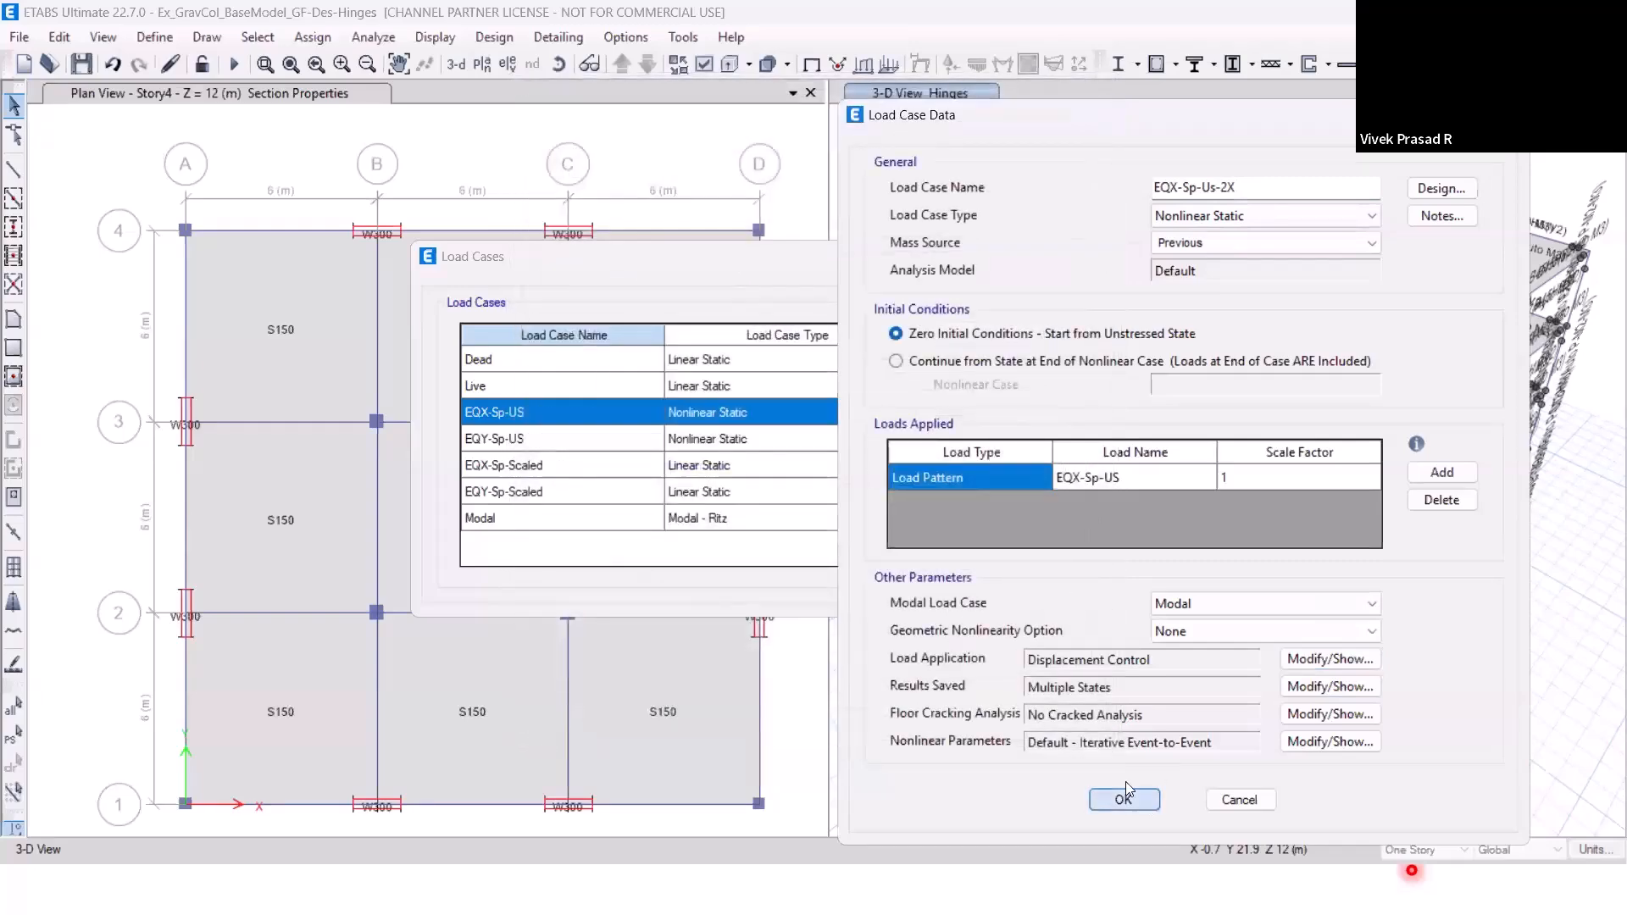
click(1123, 796)
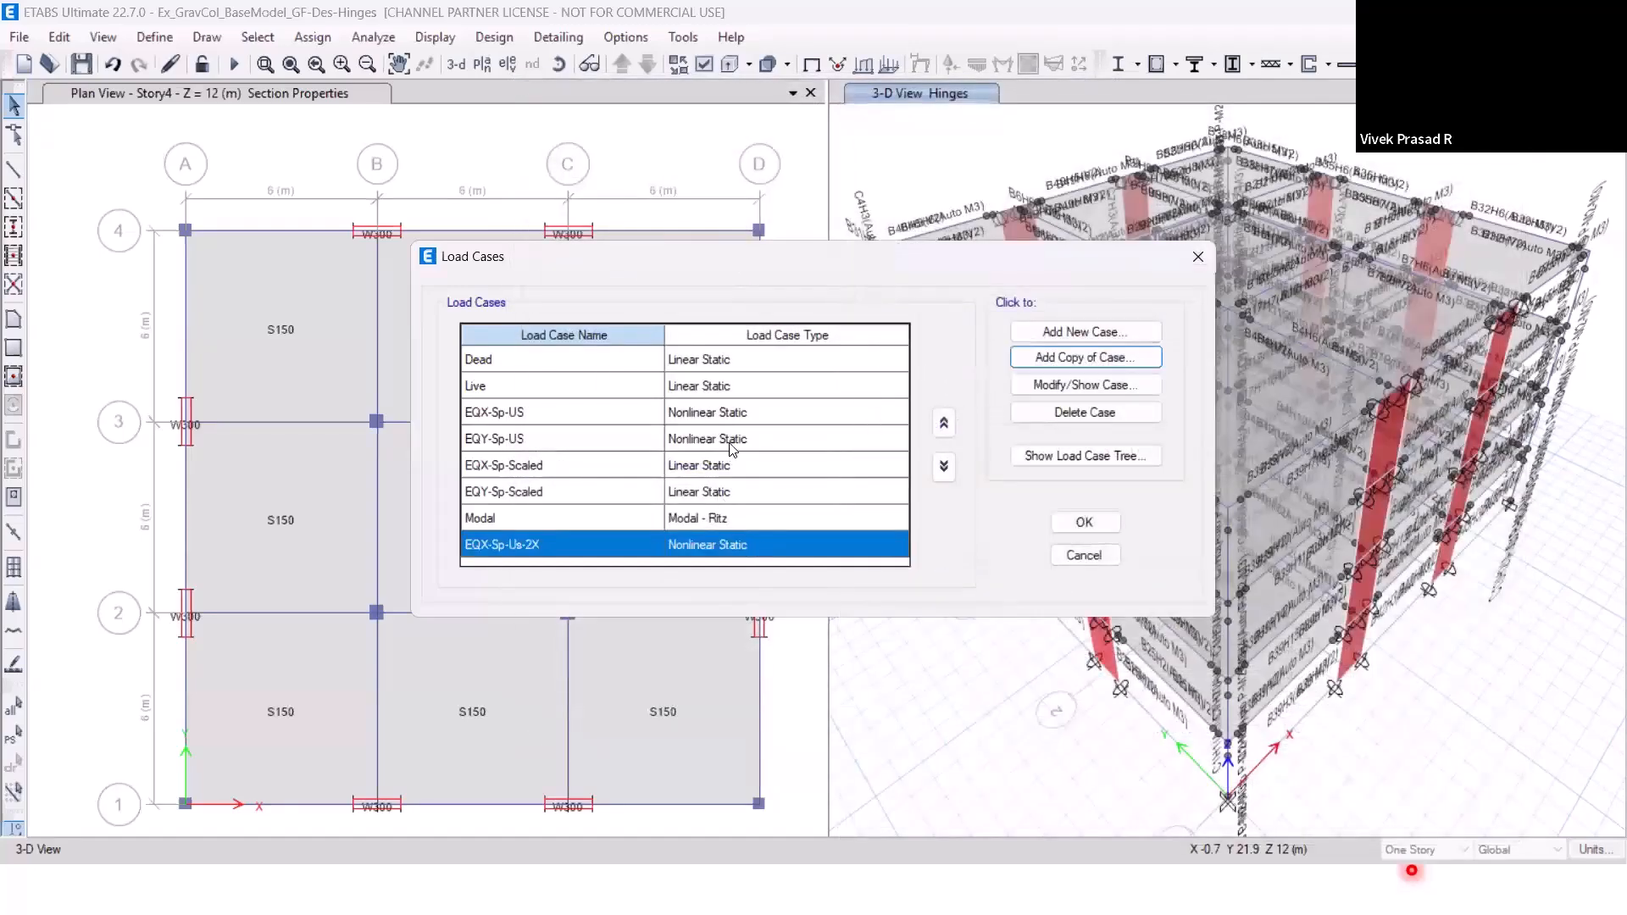
Create a copy of the EQY-Sp-US load case and name it EQY-Sp-US-2X.
click(757, 441)
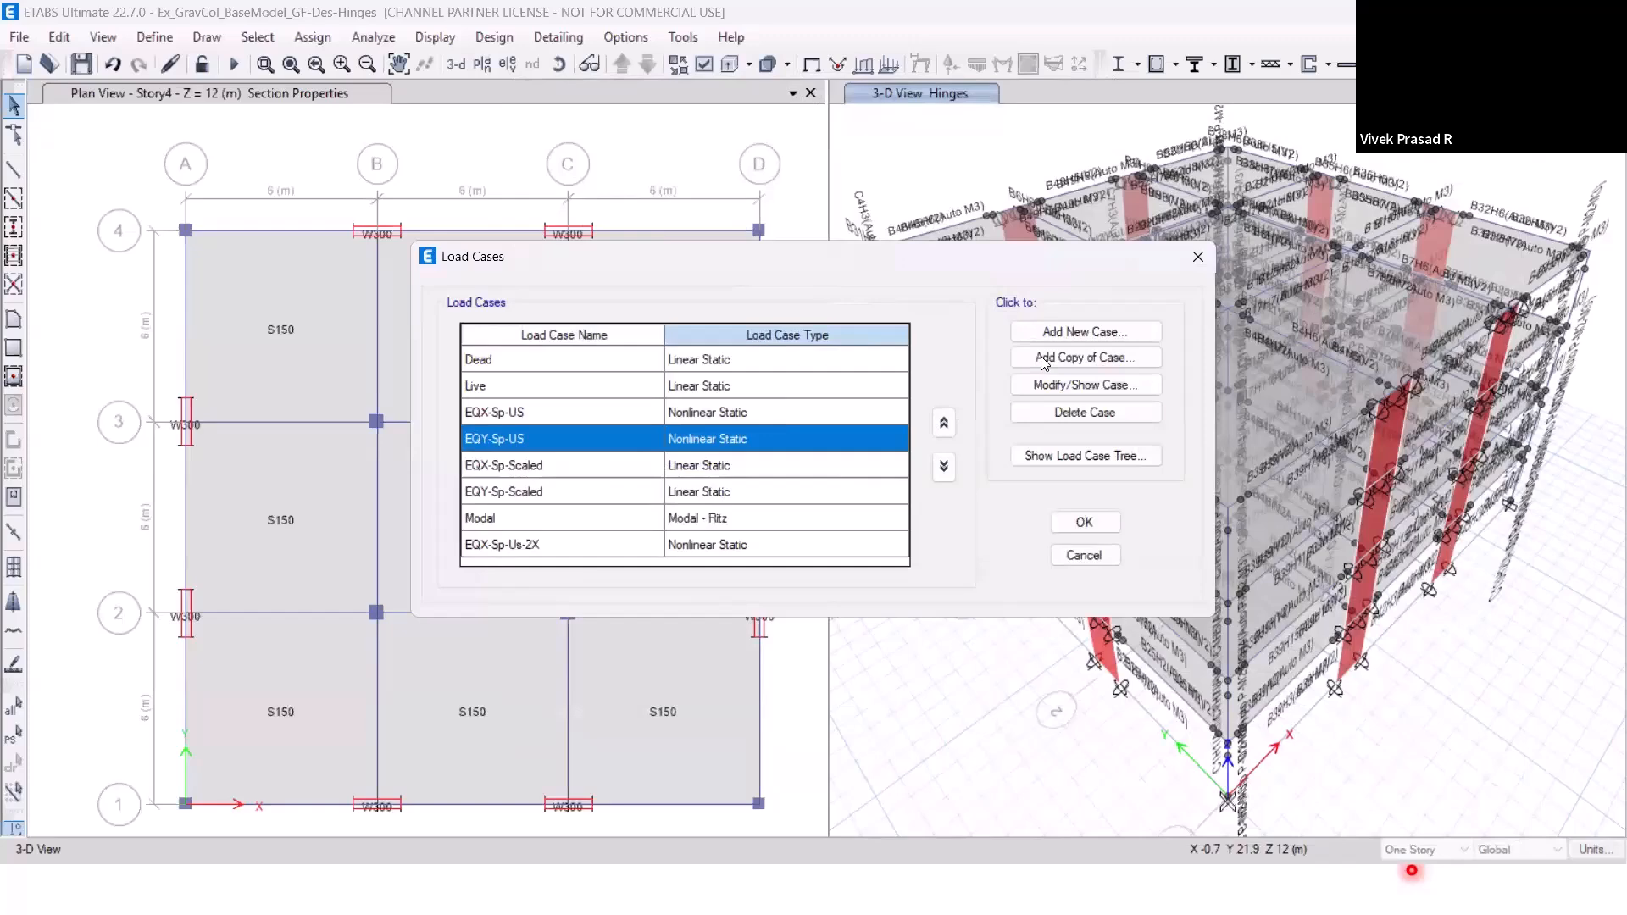
click(1042, 359)
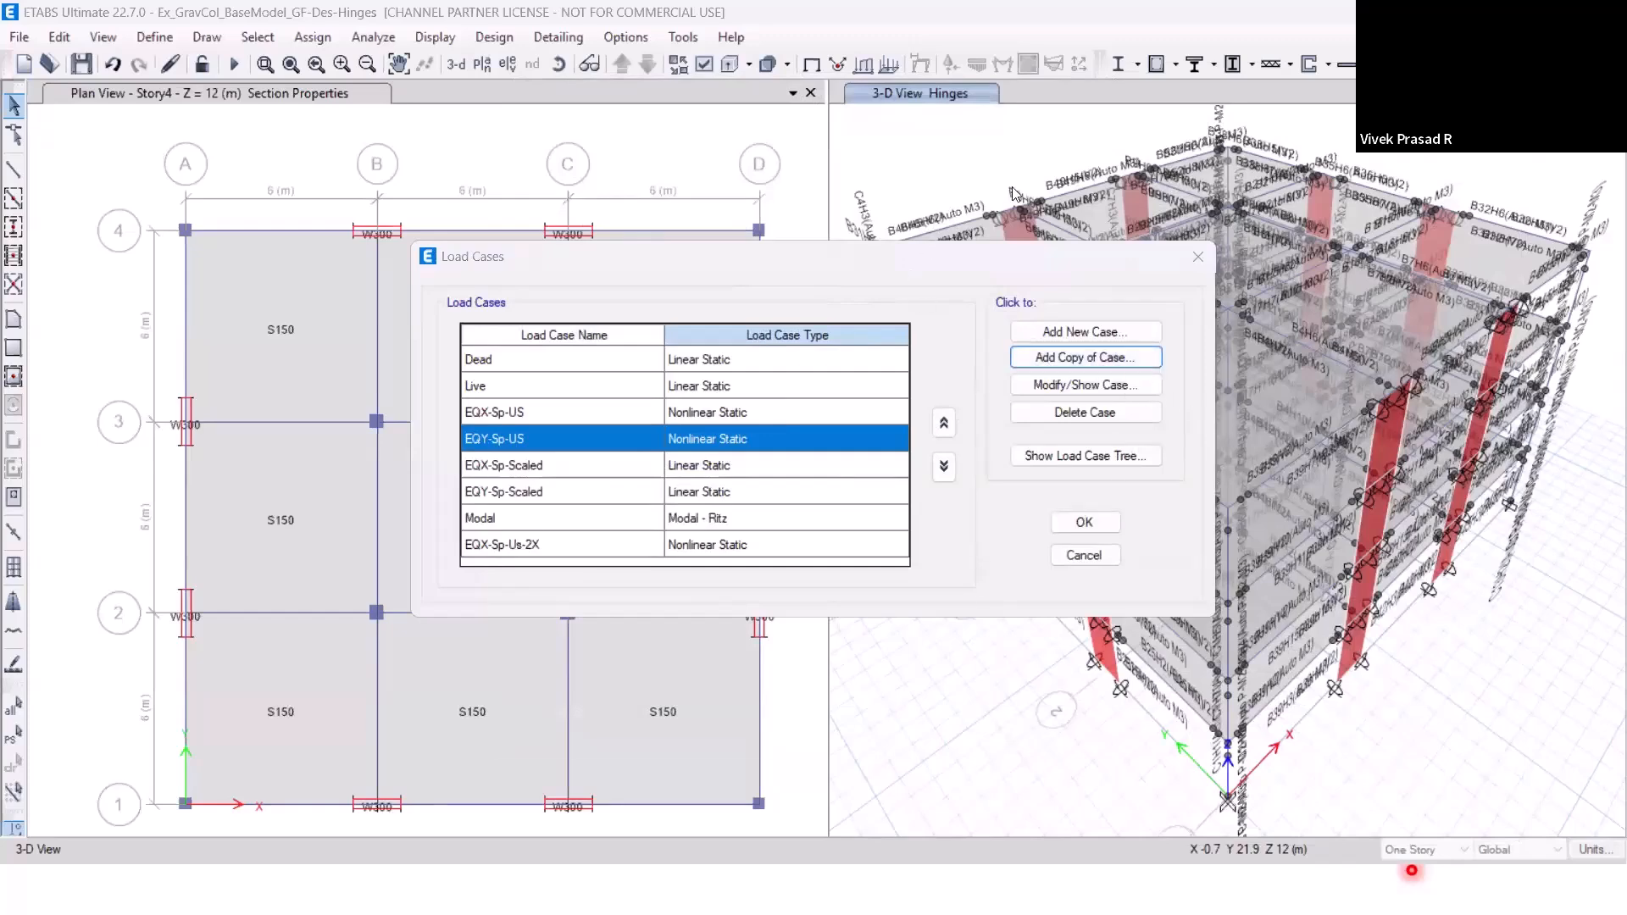
text(EQY-)
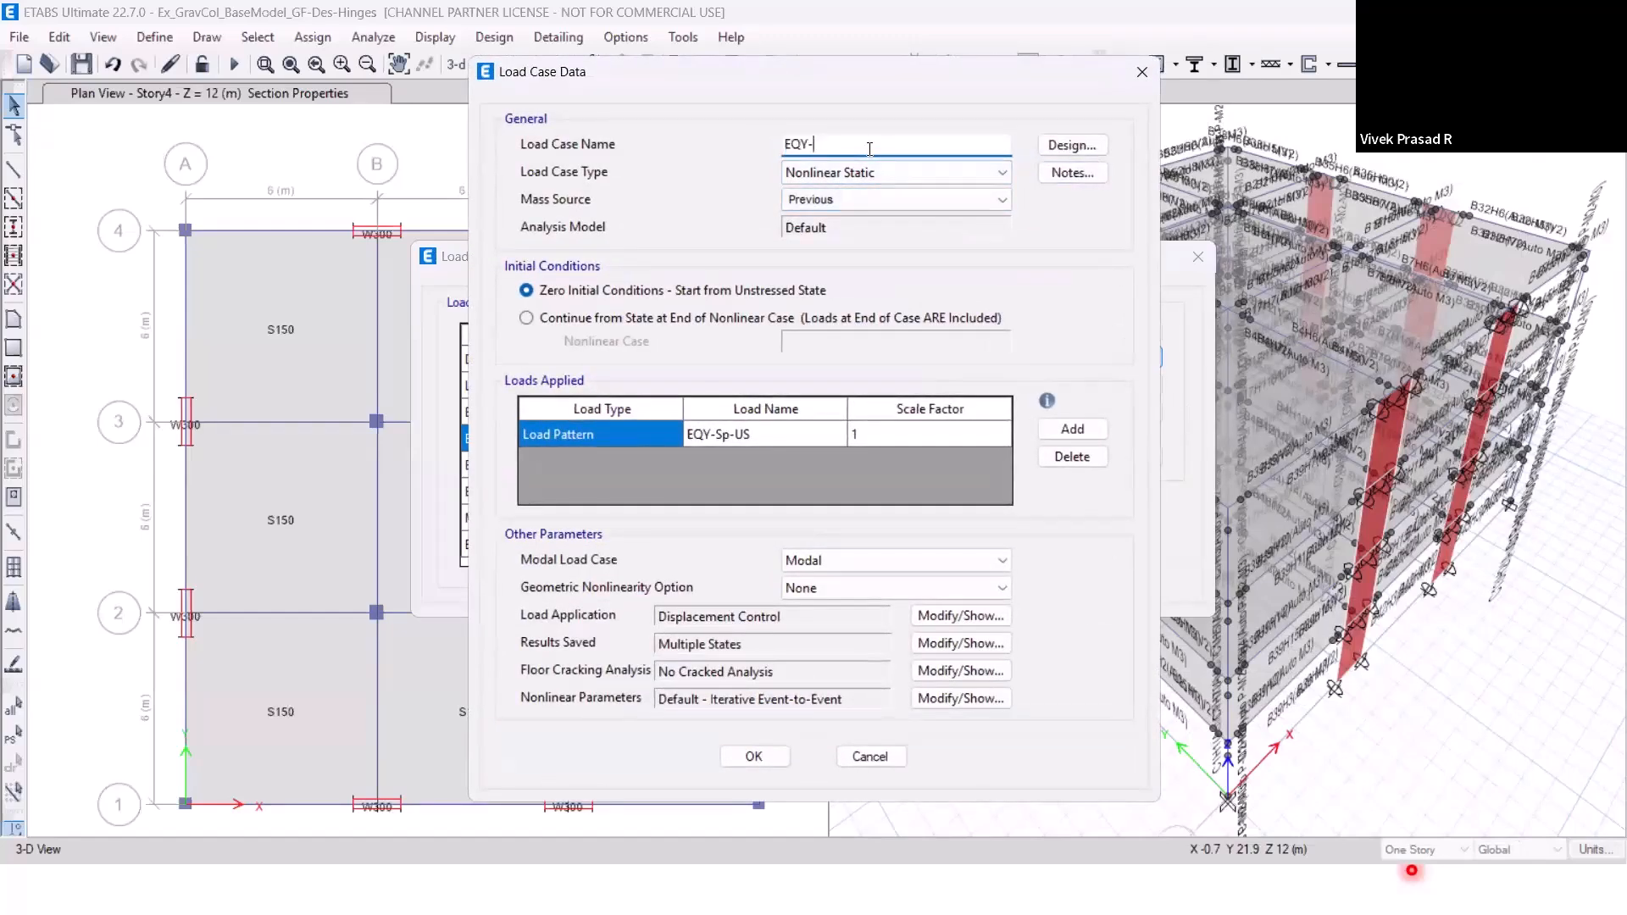
text(Sp-US-2X)
Set the monitored displacement magnitude of the EQY-Sp-US-2X case to 52 mm and accept the load case definitions.
click(938, 623)
double_click(951, 331)
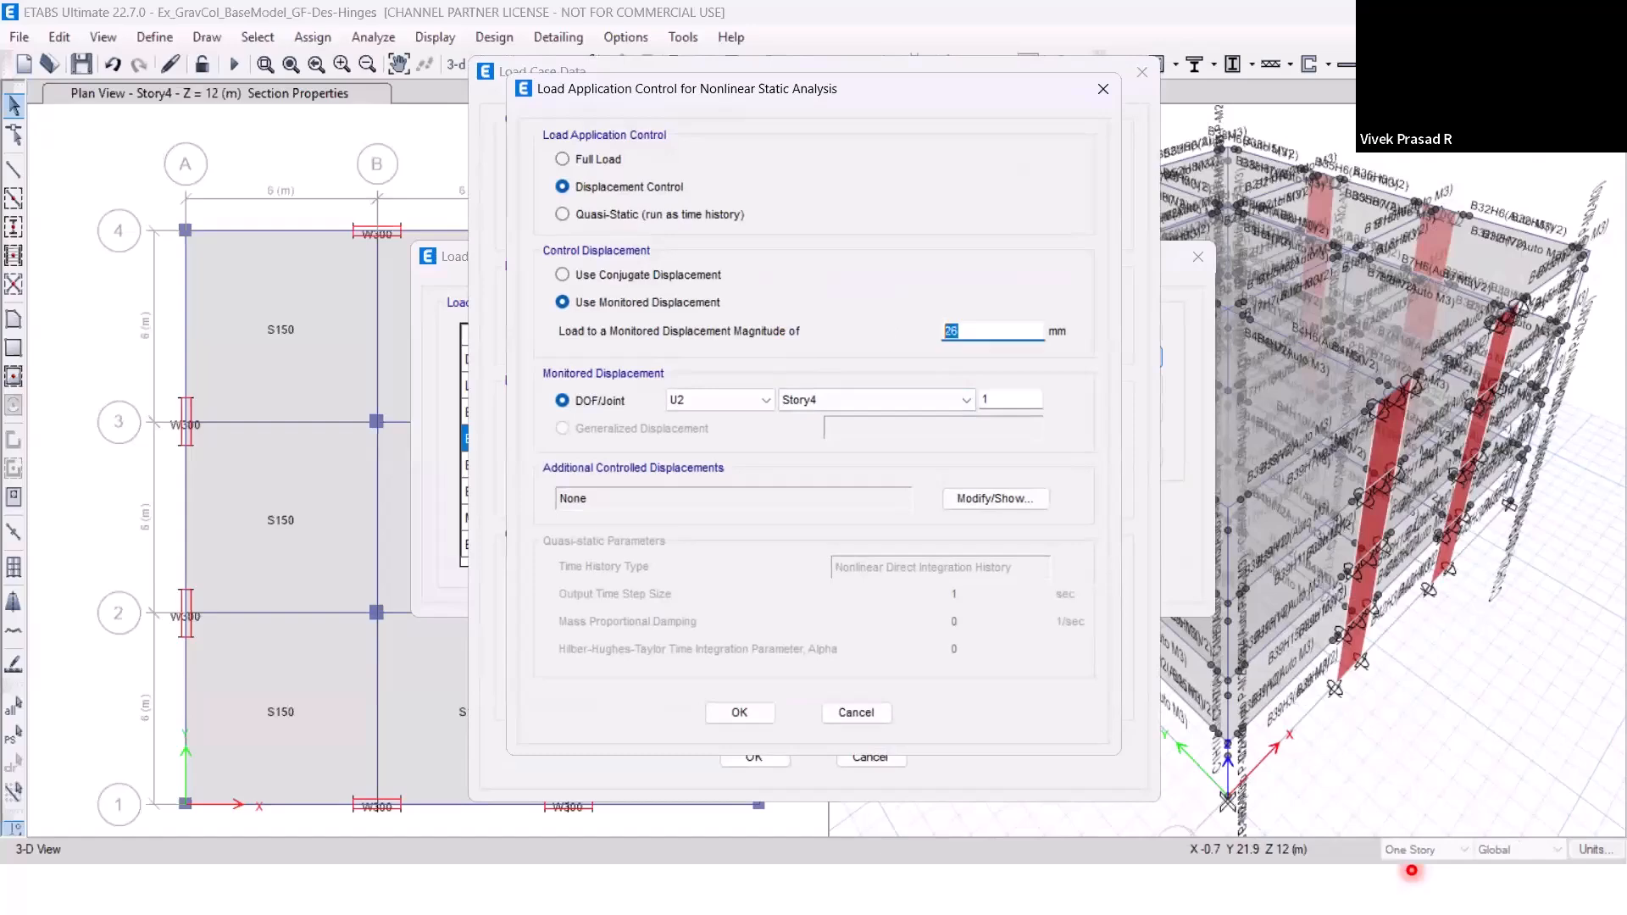
text(52)
click(738, 712)
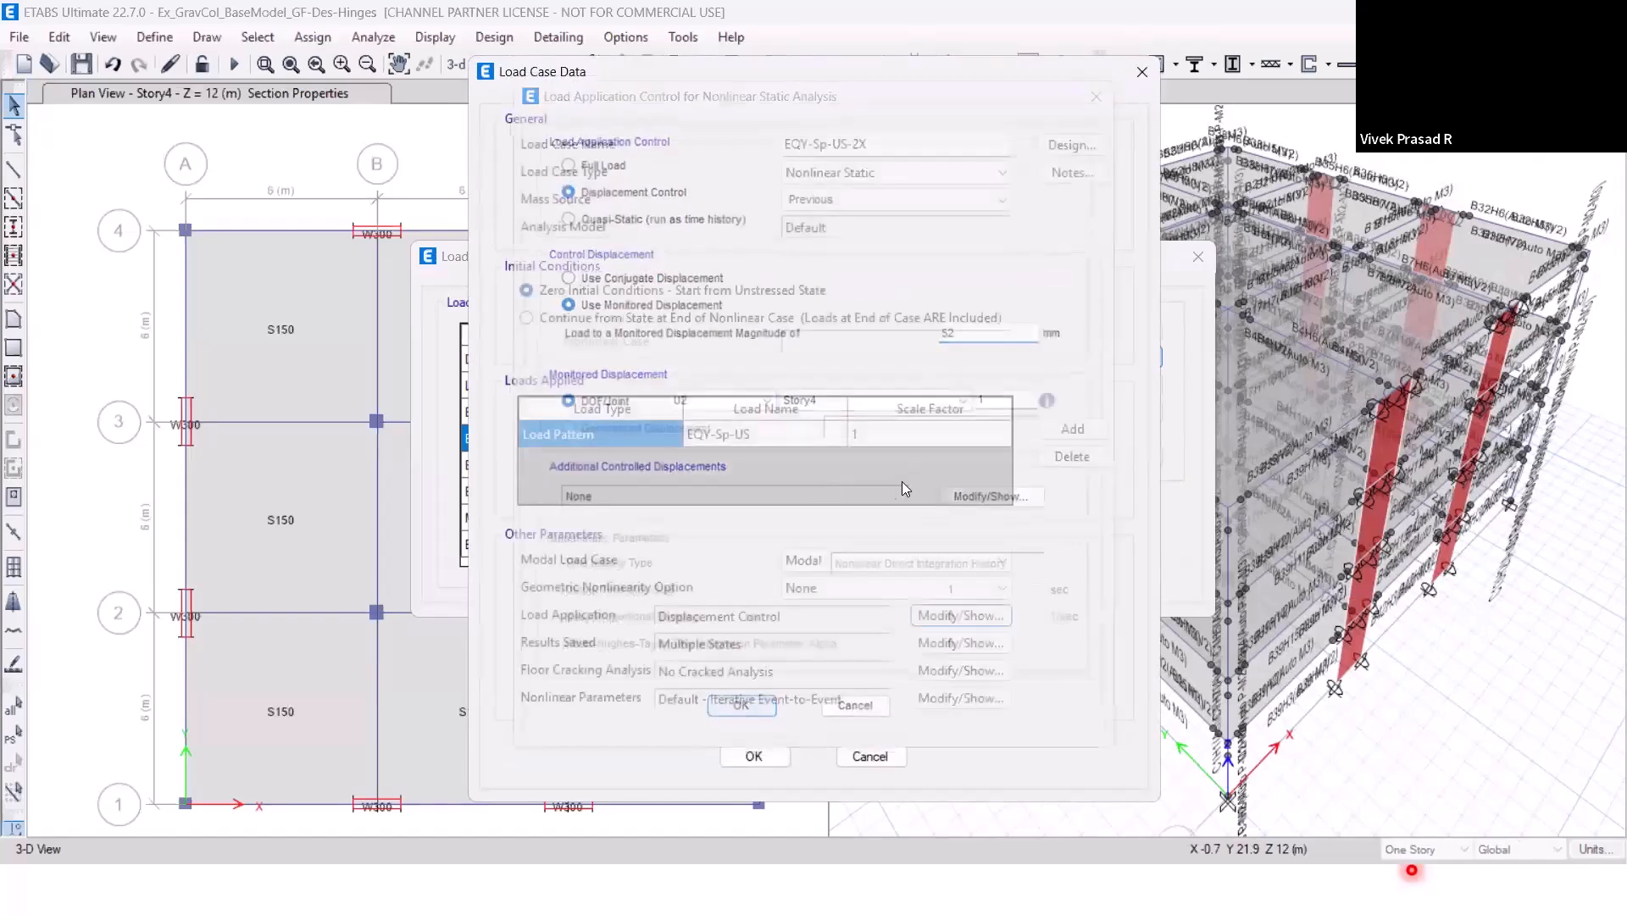
click(771, 761)
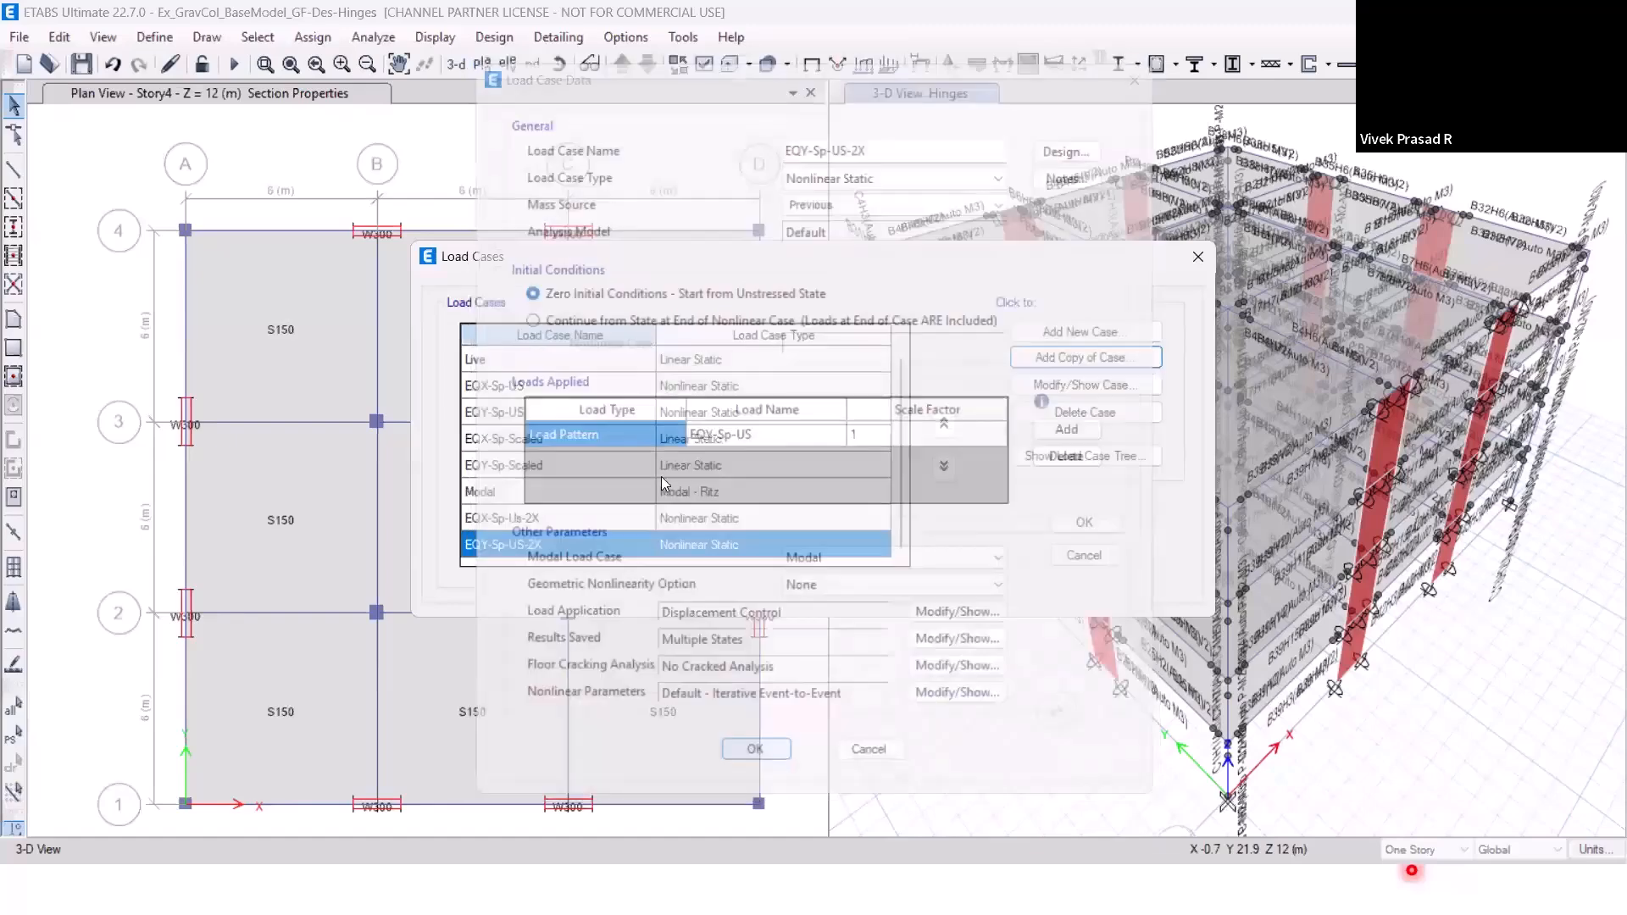
click(1079, 527)
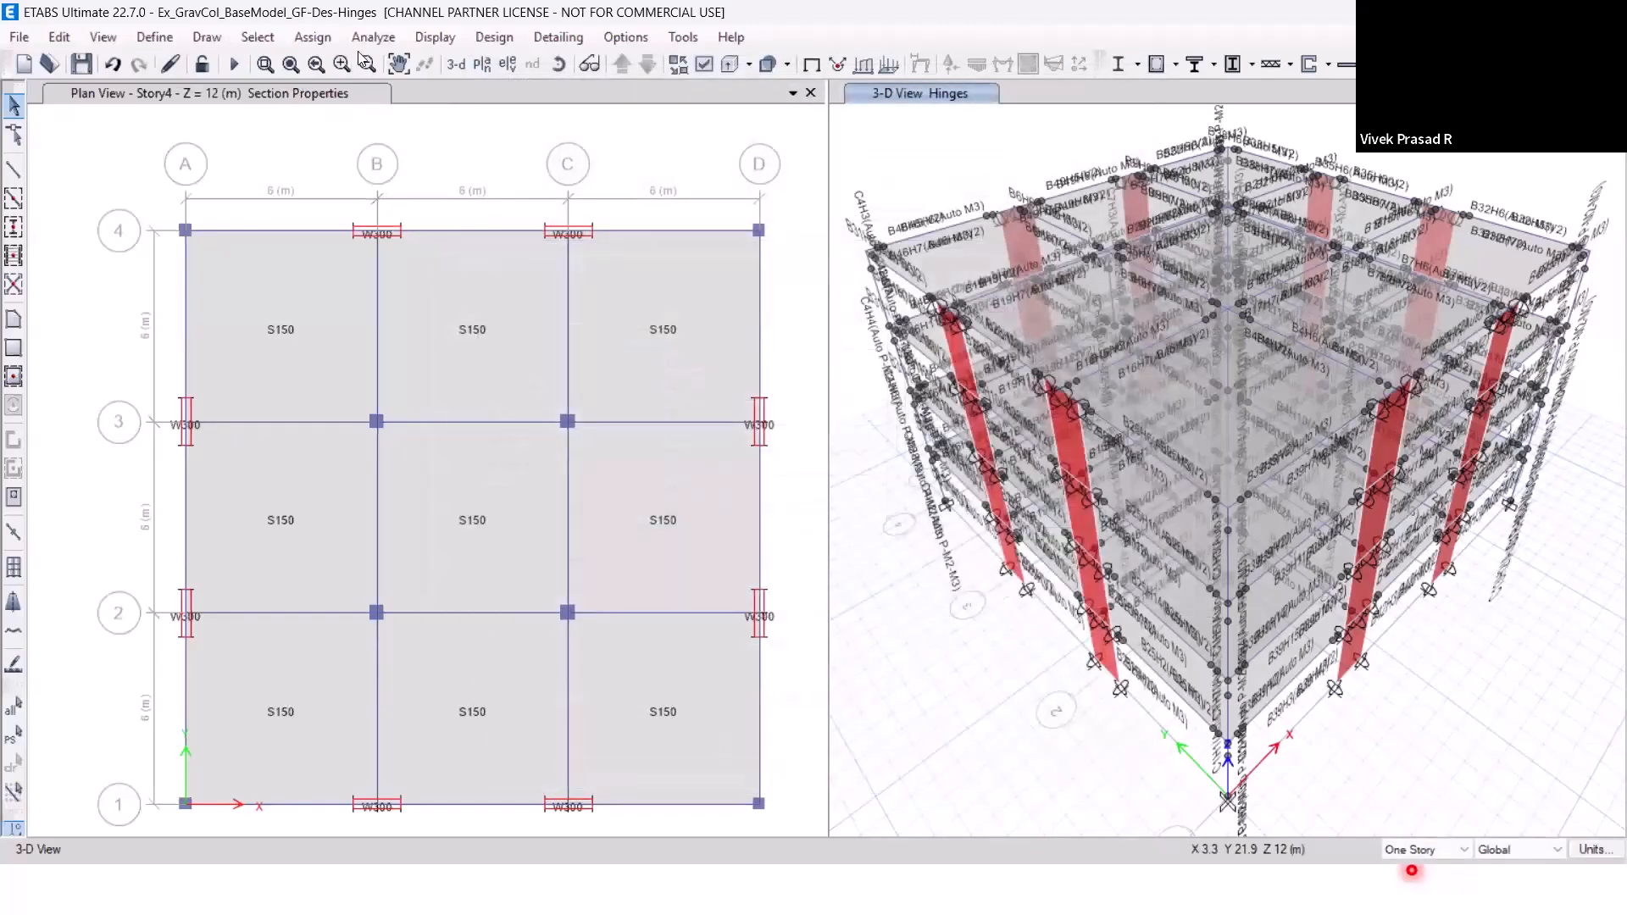
Review the load cases set to run, run the analysis with the nonlinear EQ cases and their 2X copies, and dismiss the analysis messages.
click(373, 36)
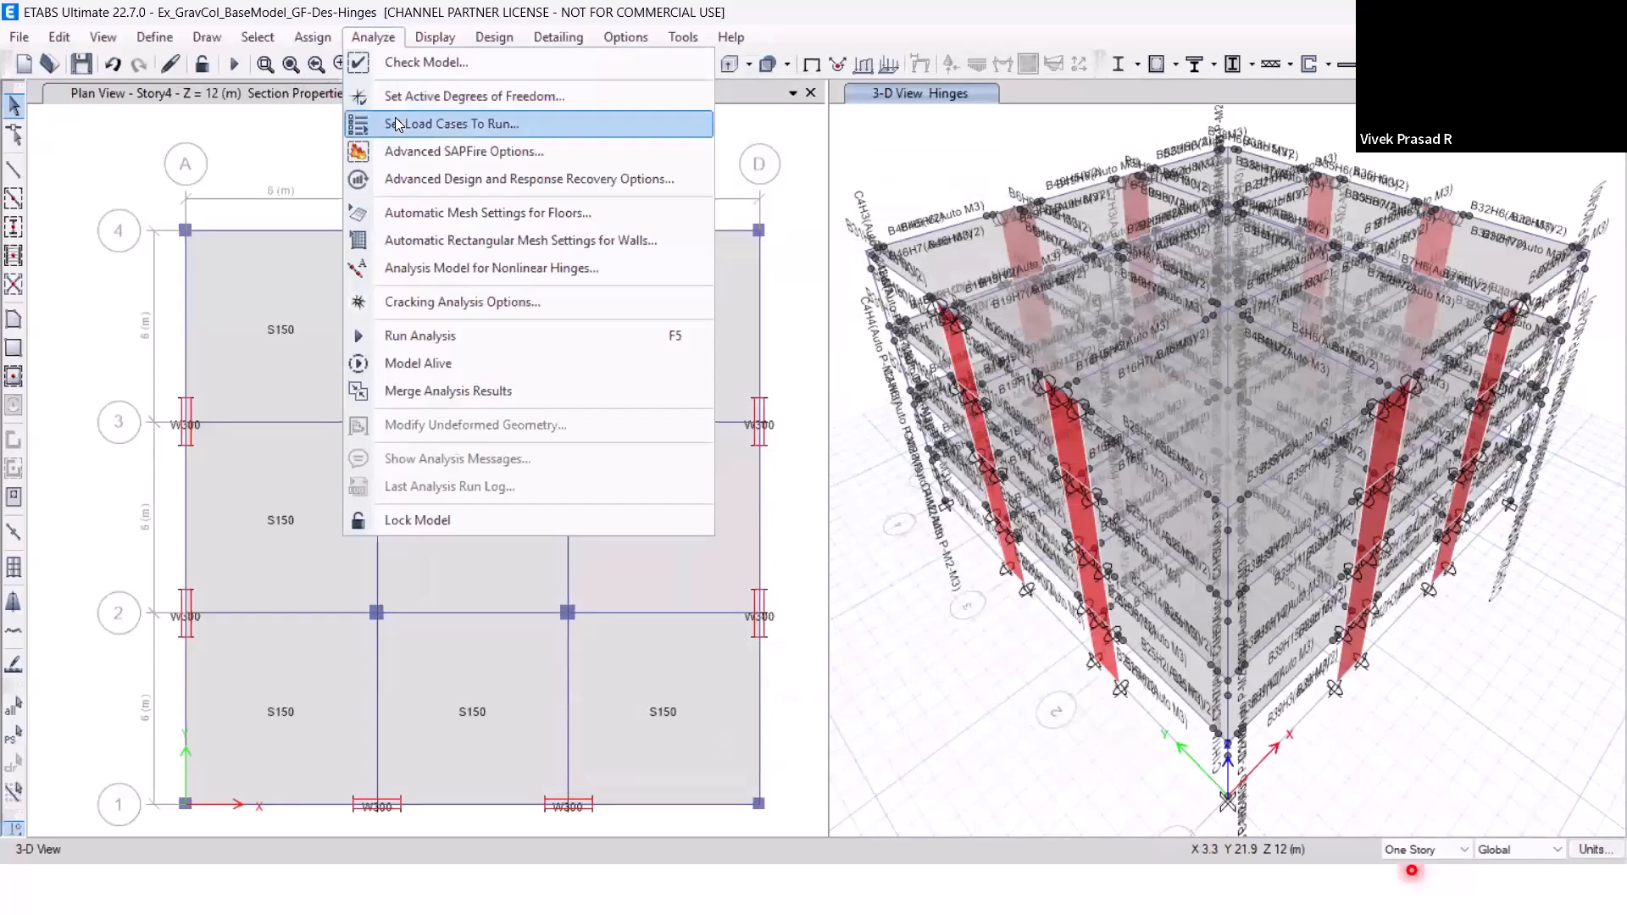
click(397, 125)
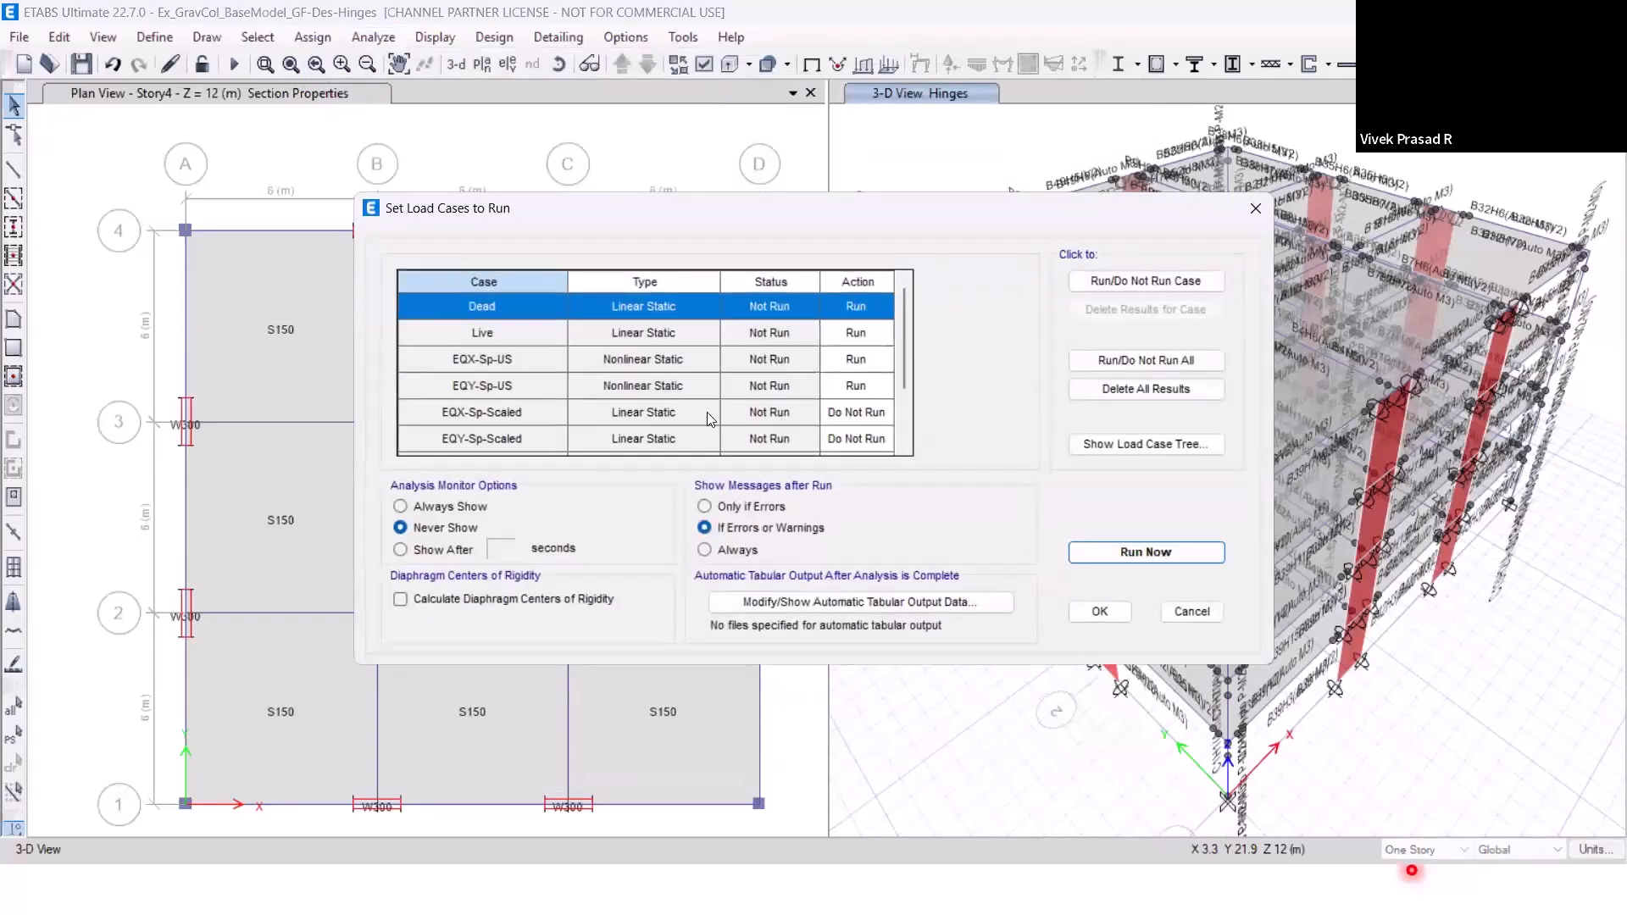
scroll(742, 373, down, 1)
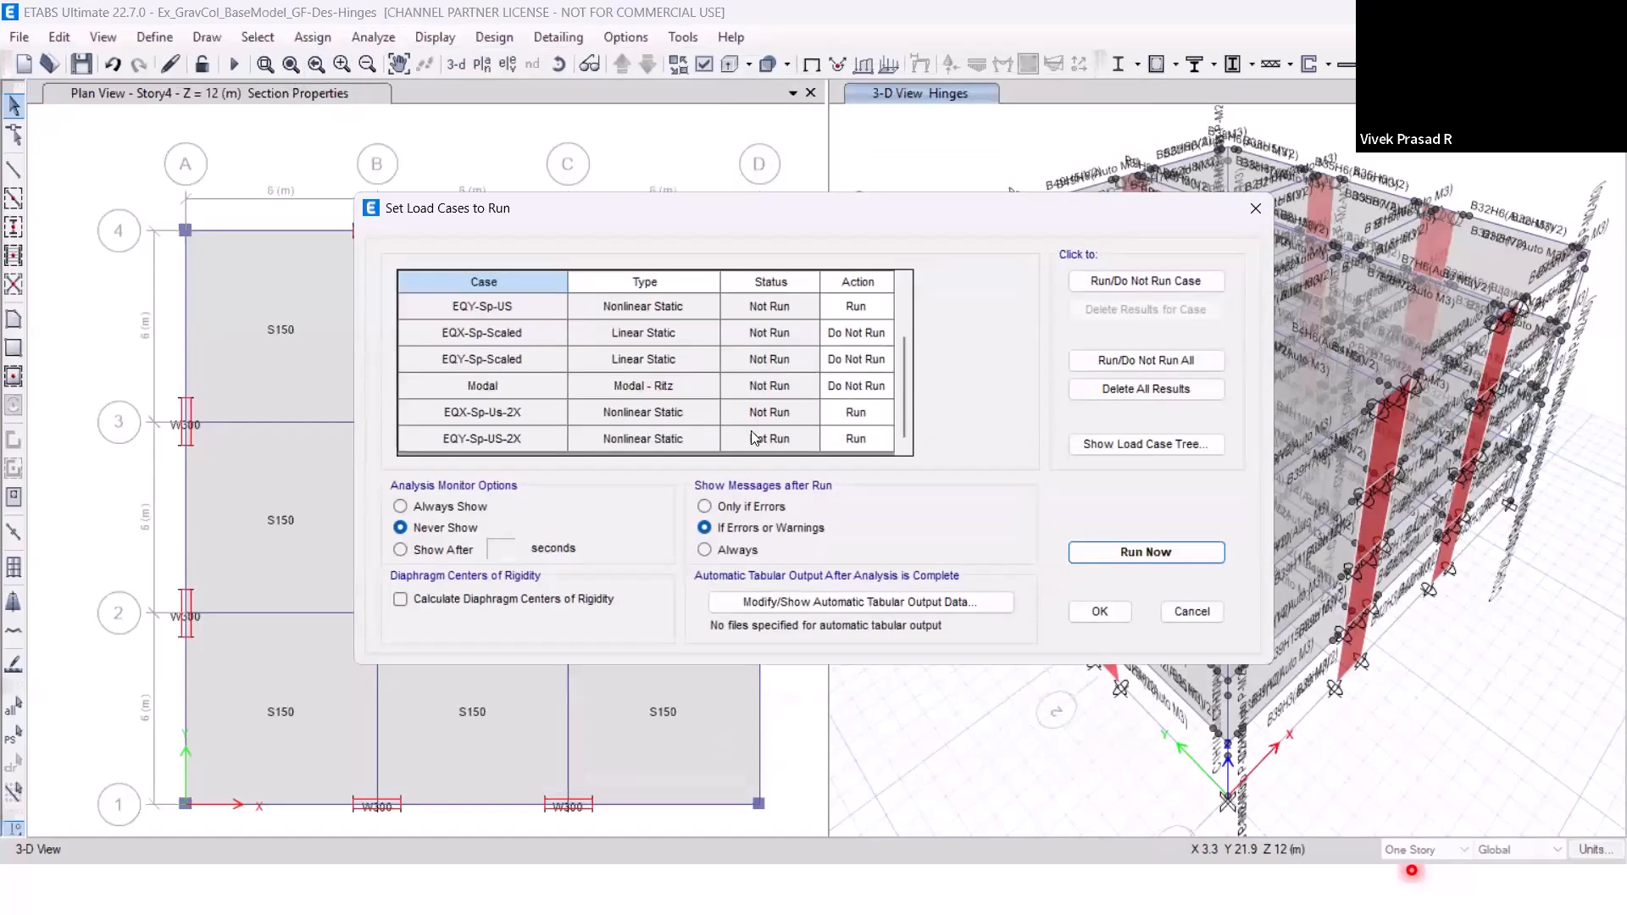
scroll(669, 394, up, 1)
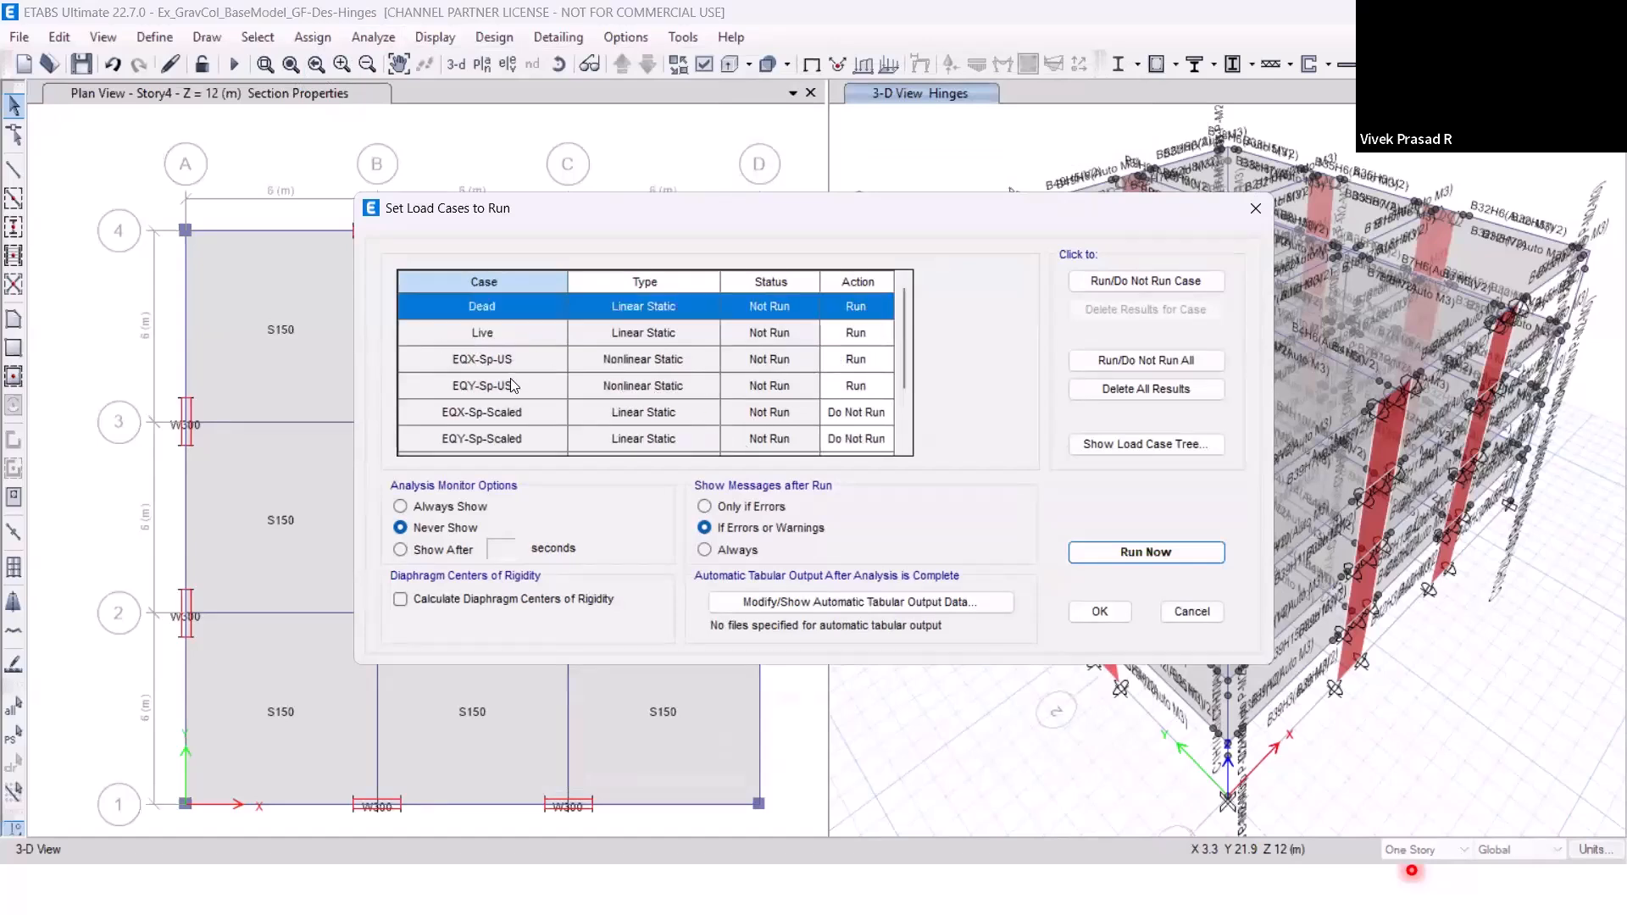
scroll(670, 386, down, 1)
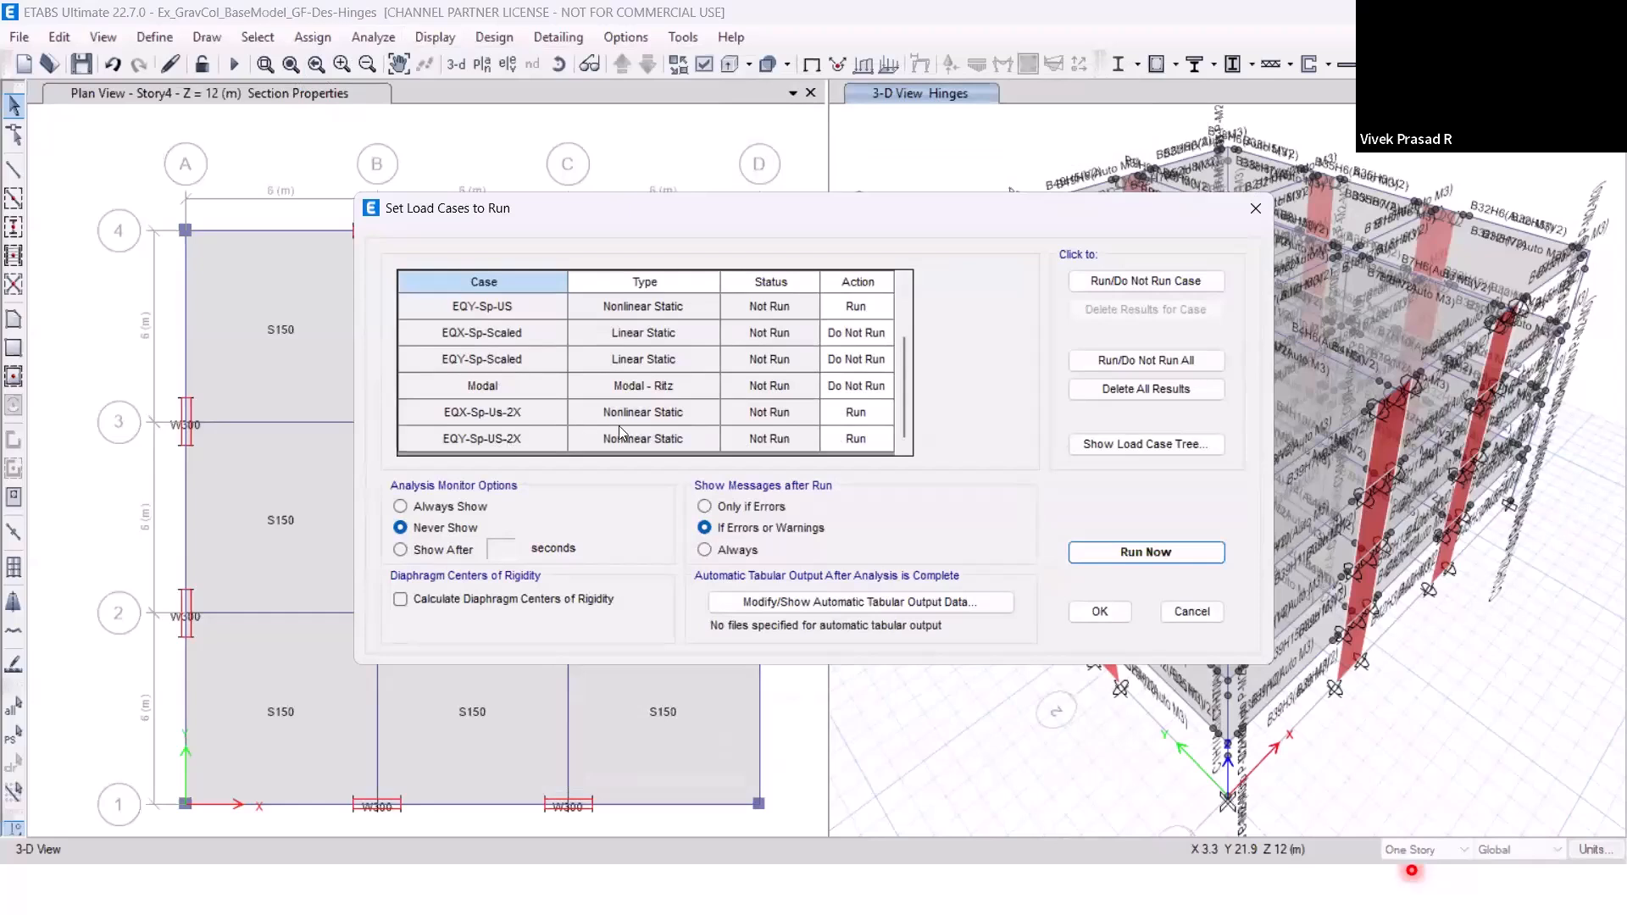
scroll(752, 380, up, 1)
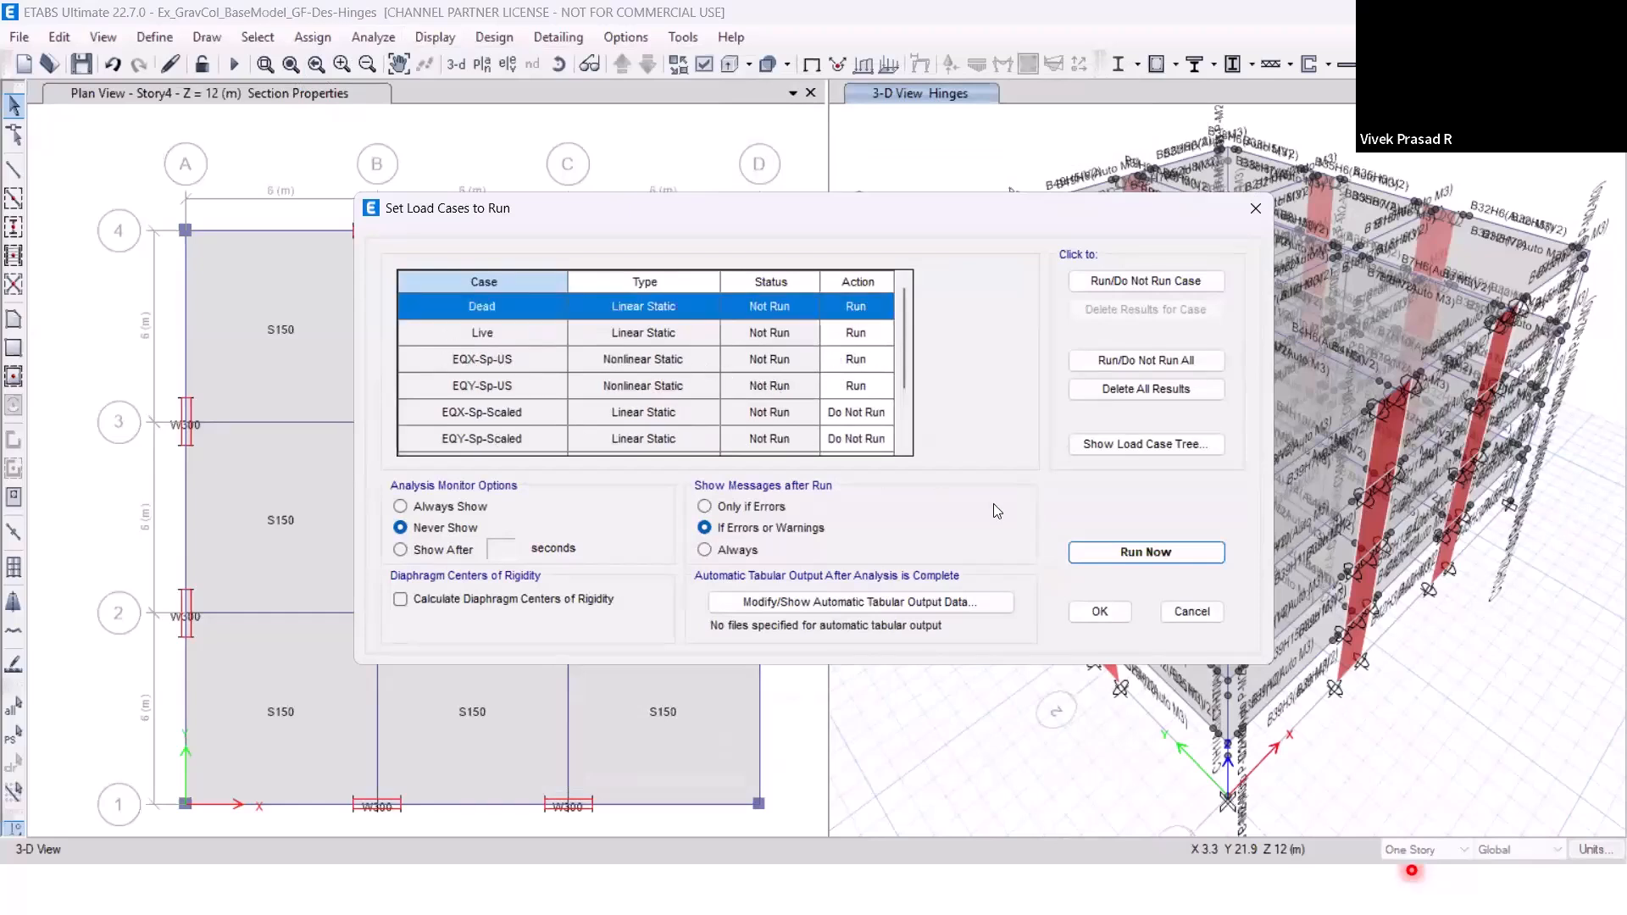
click(1128, 560)
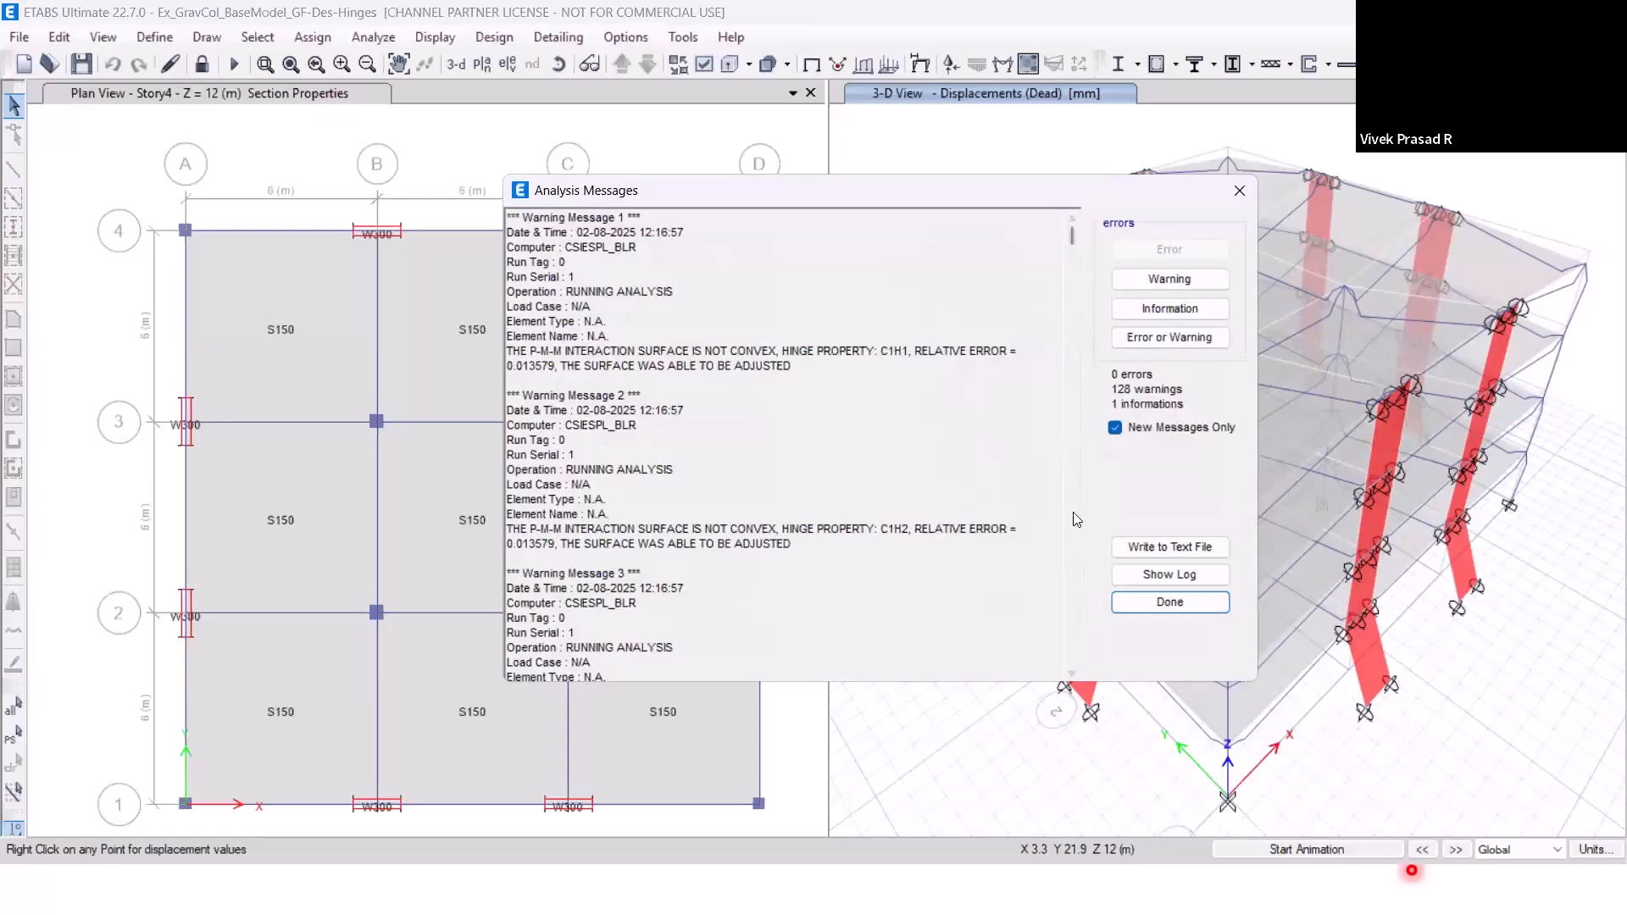
click(1152, 602)
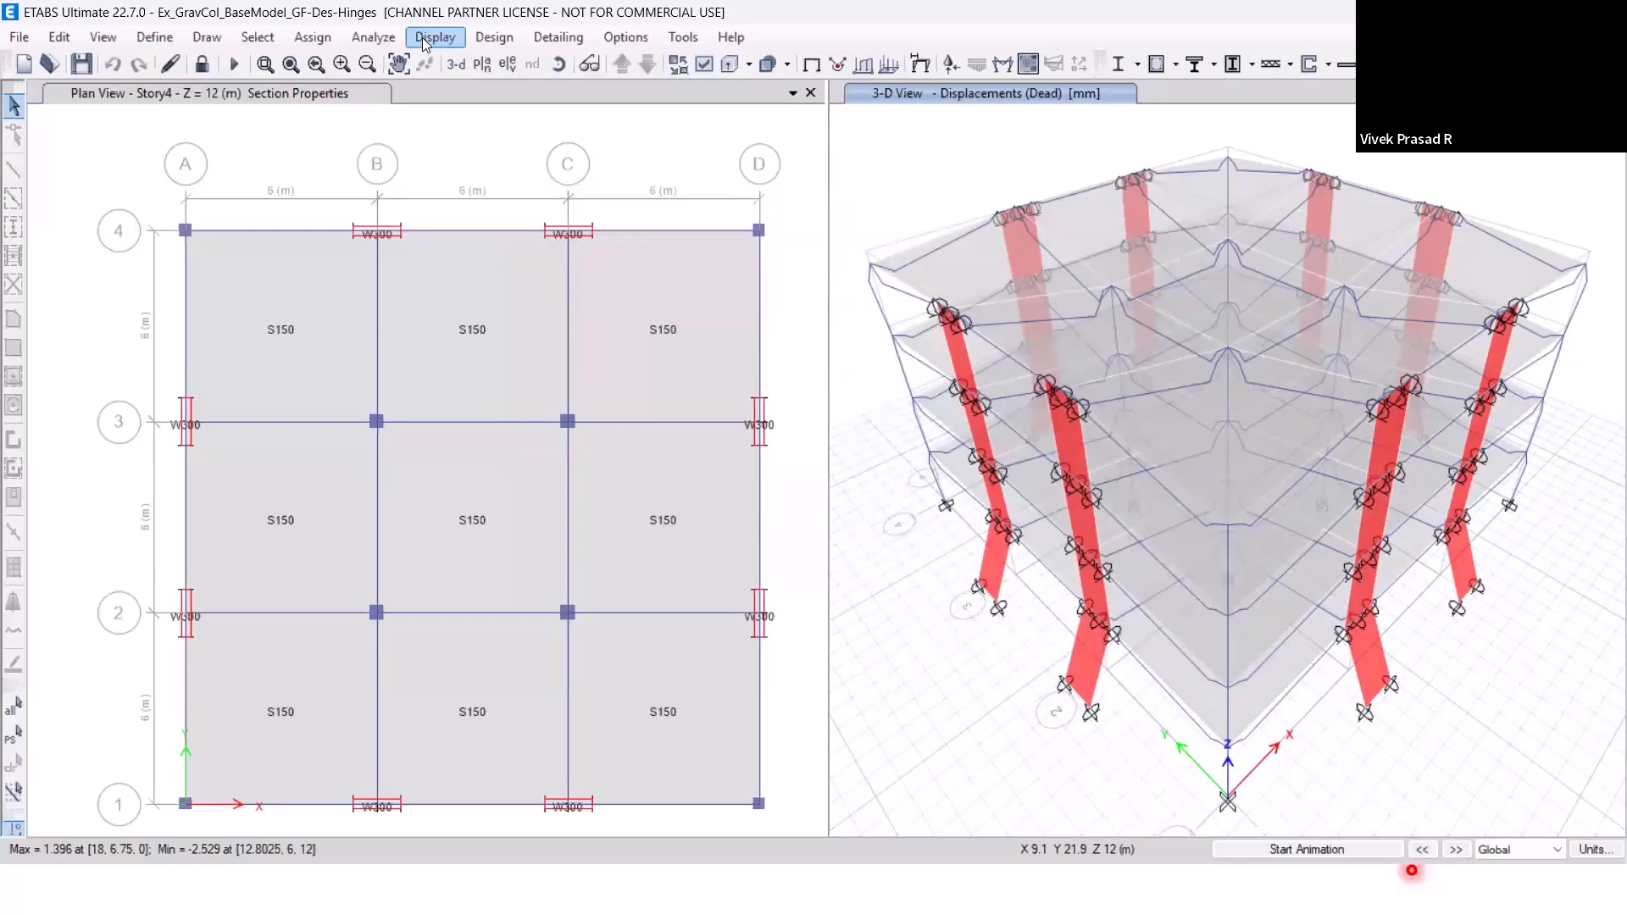
Display the deformed shape for the EQX-Sp-US case with B, C, D and E hinge state dots and advance it to step 3.
click(422, 37)
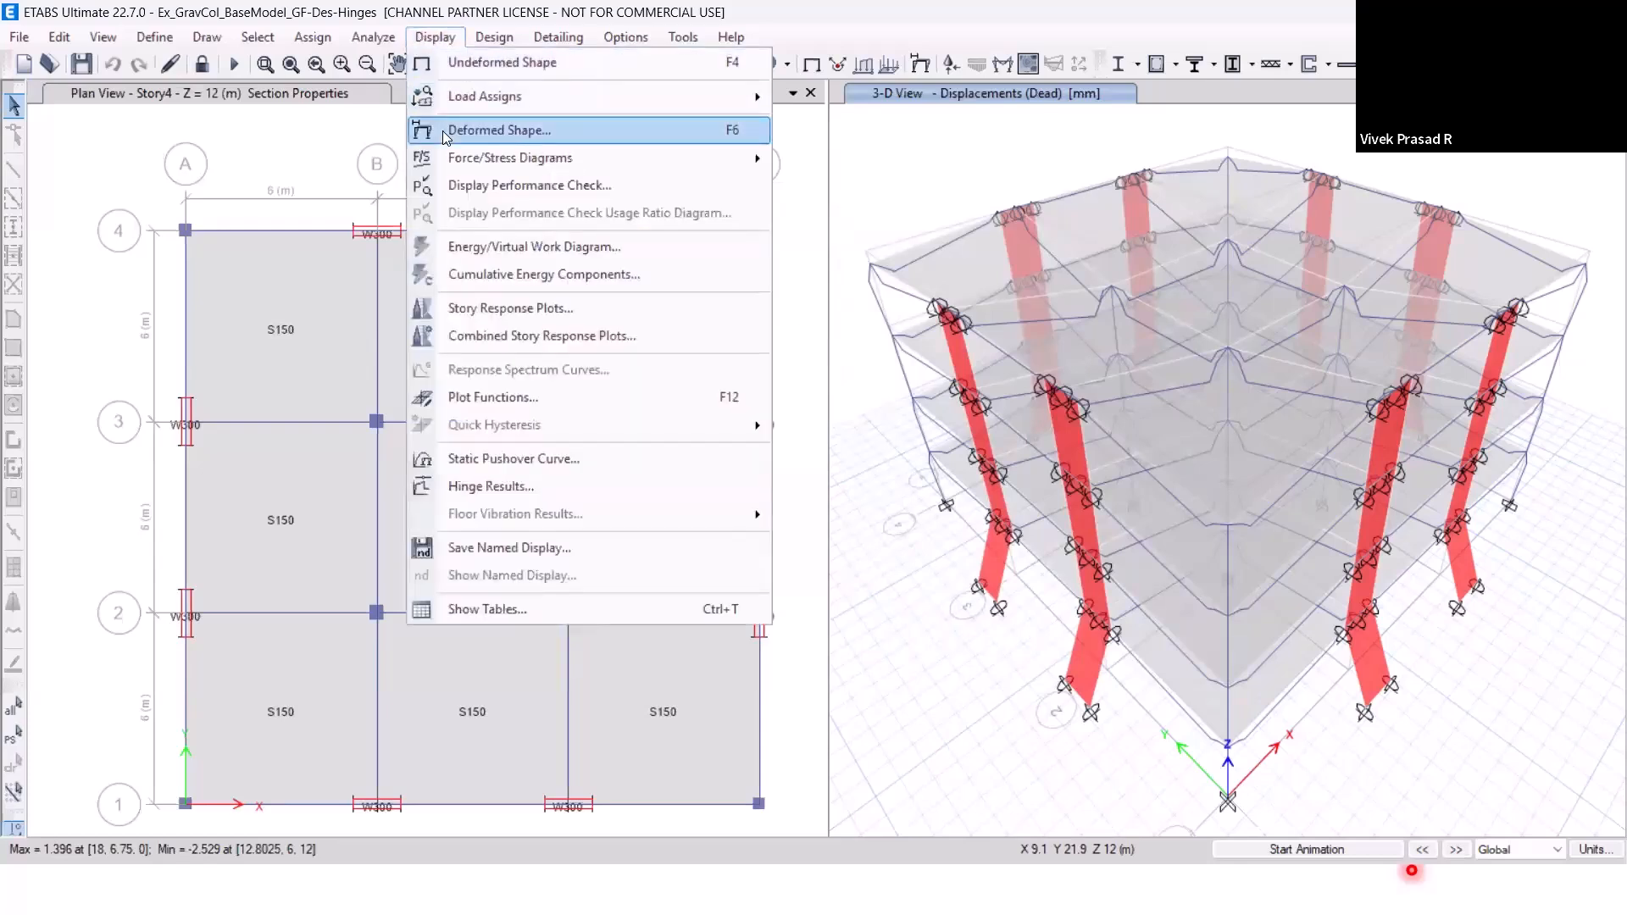
click(443, 130)
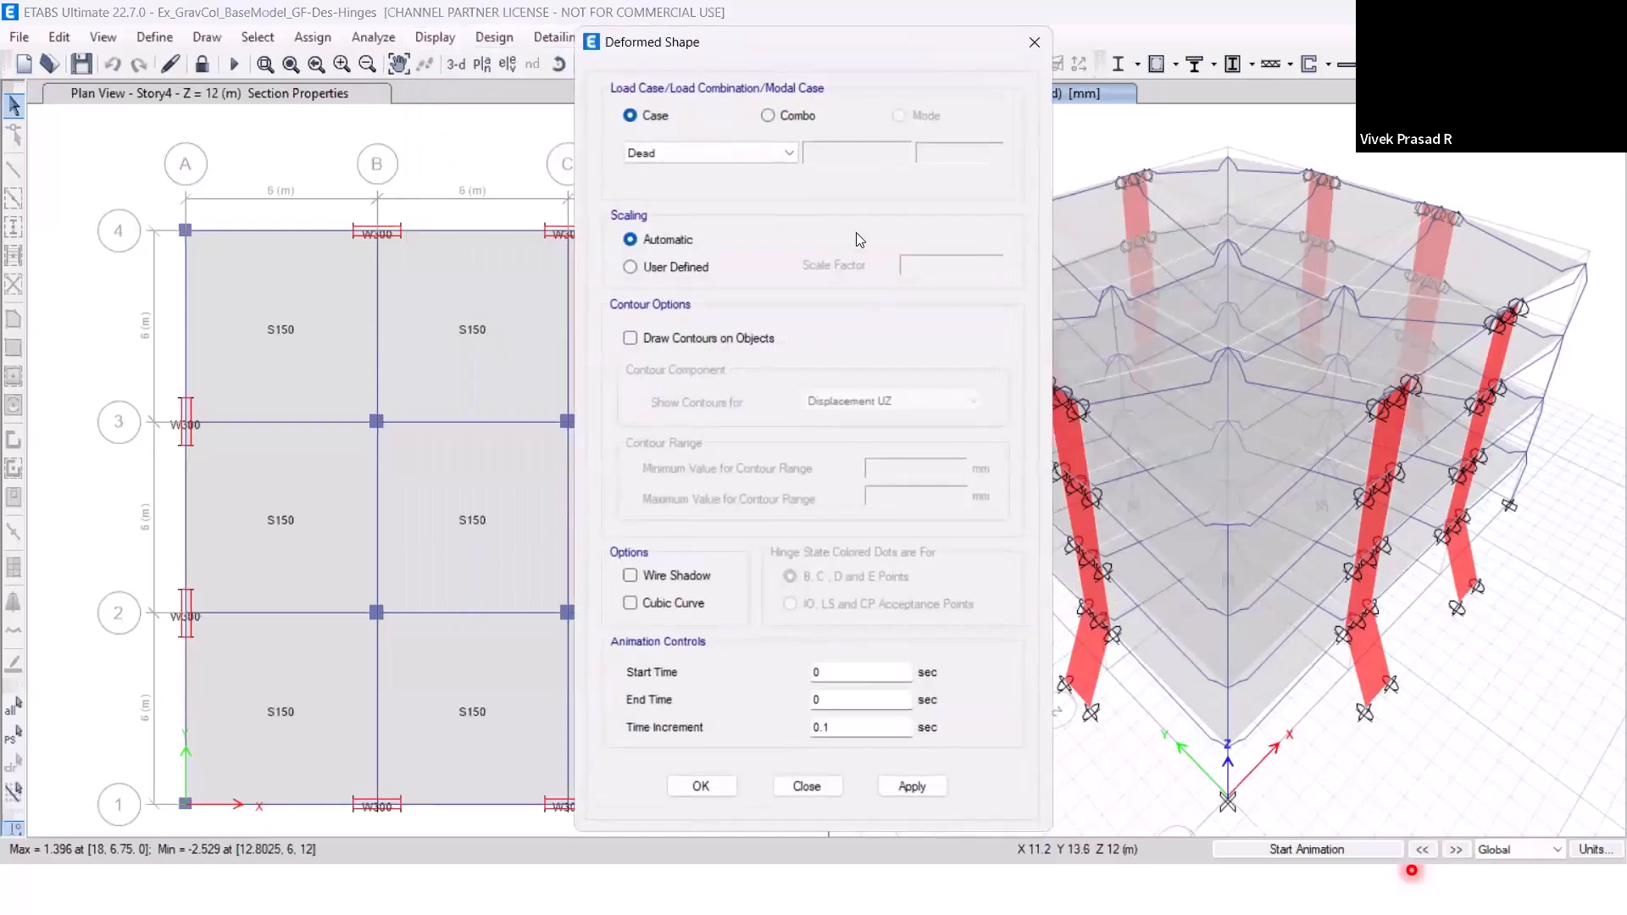
drag(696, 42, 387, 40)
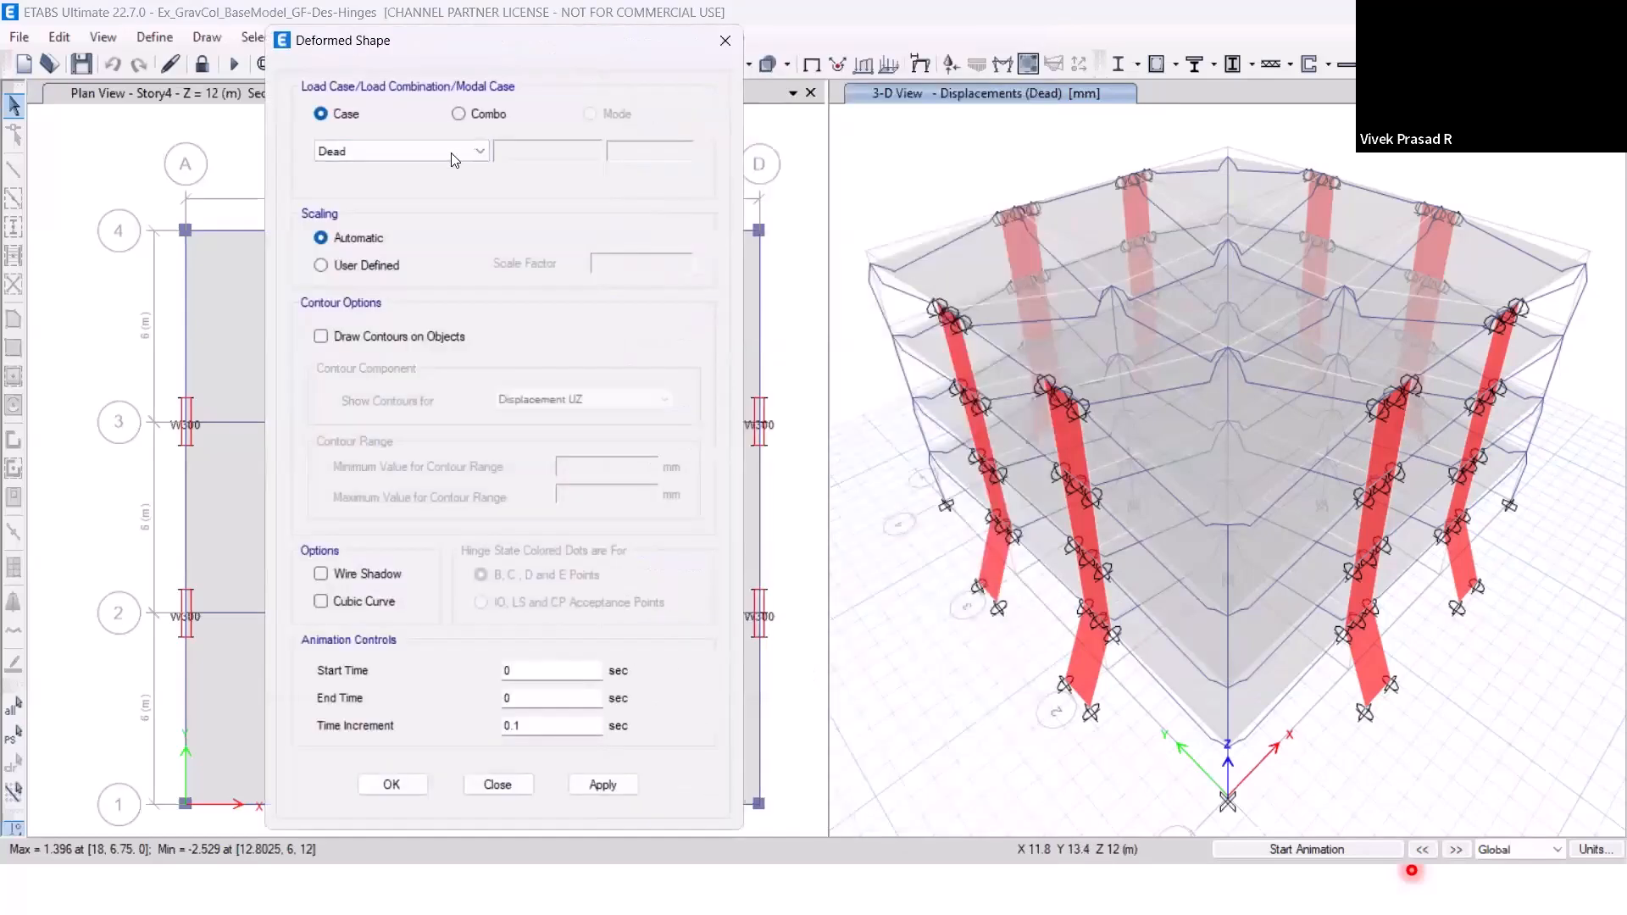
click(451, 153)
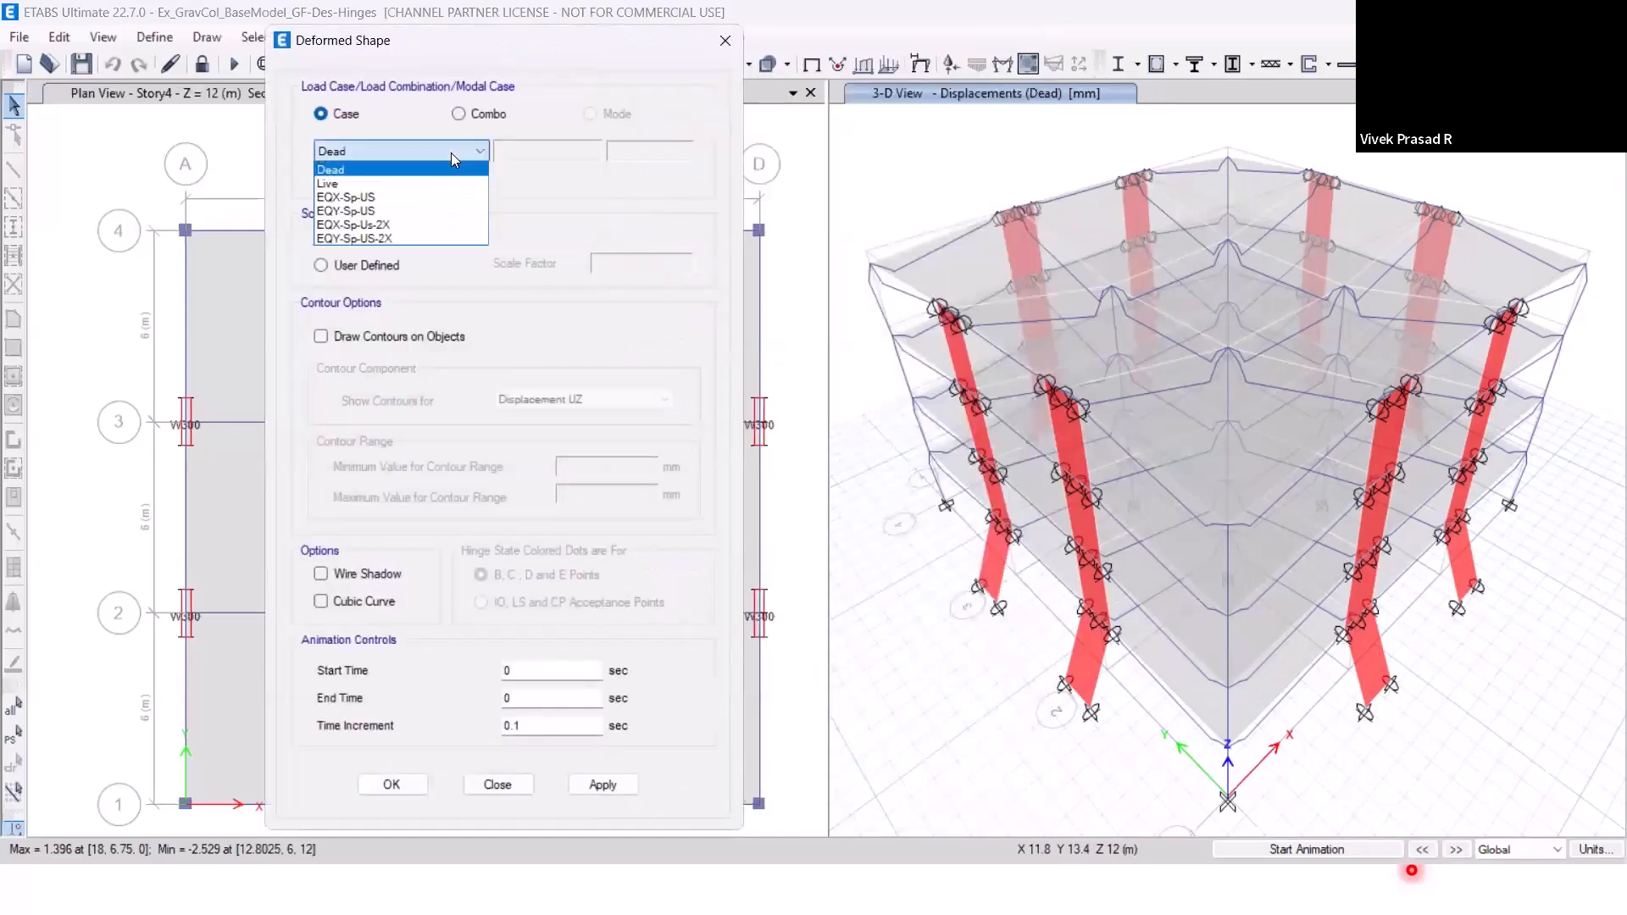
click(449, 198)
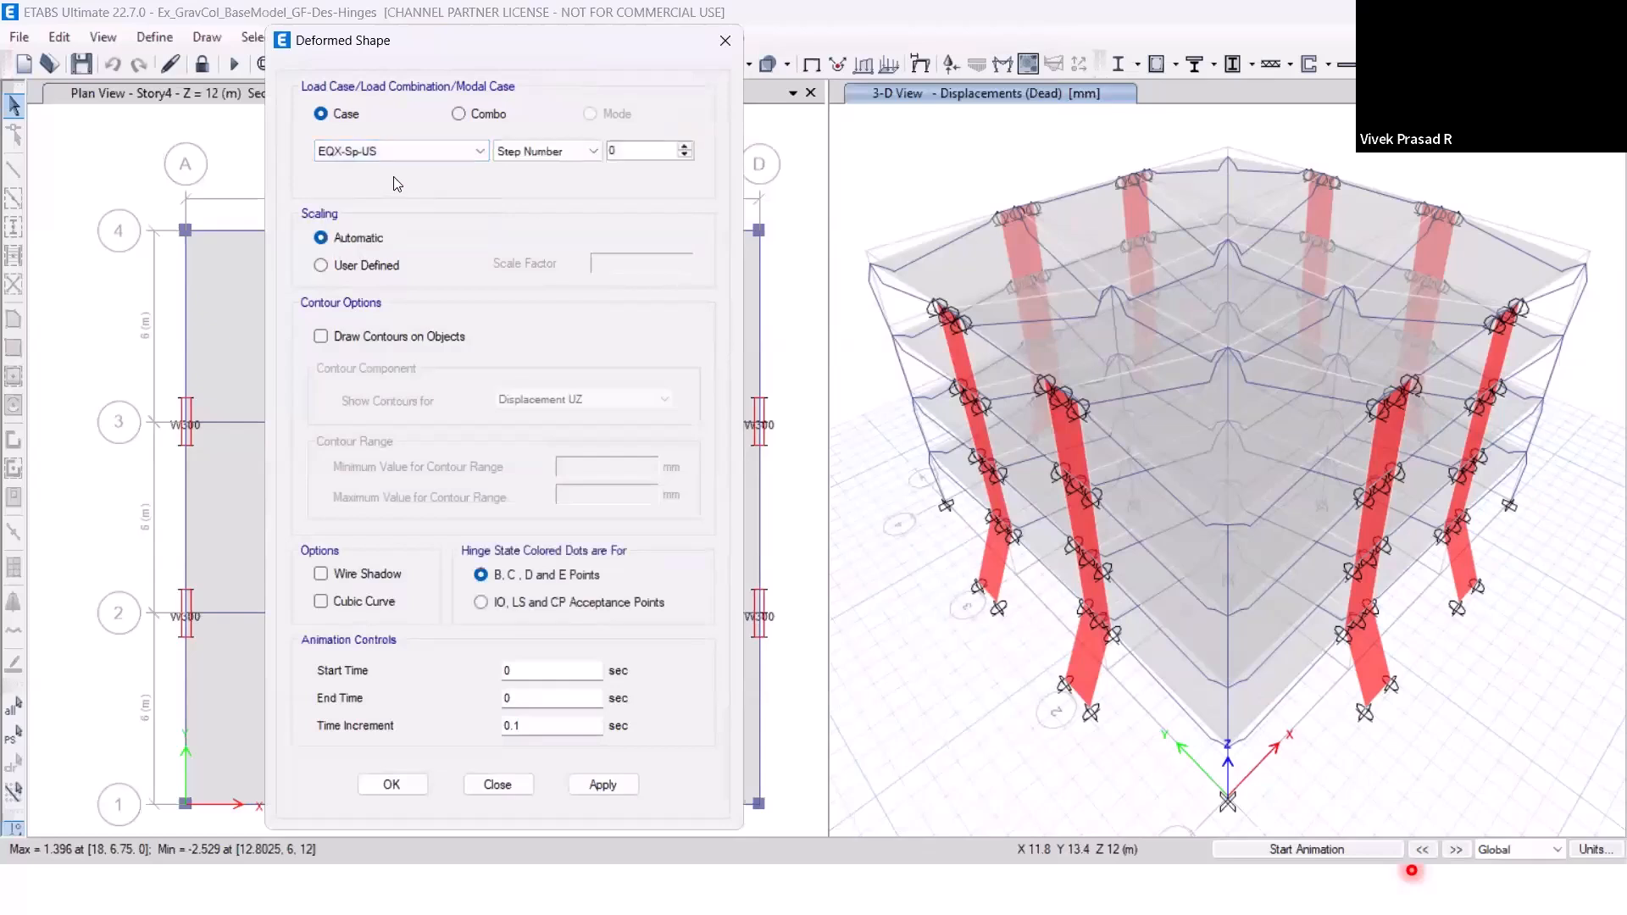
click(612, 785)
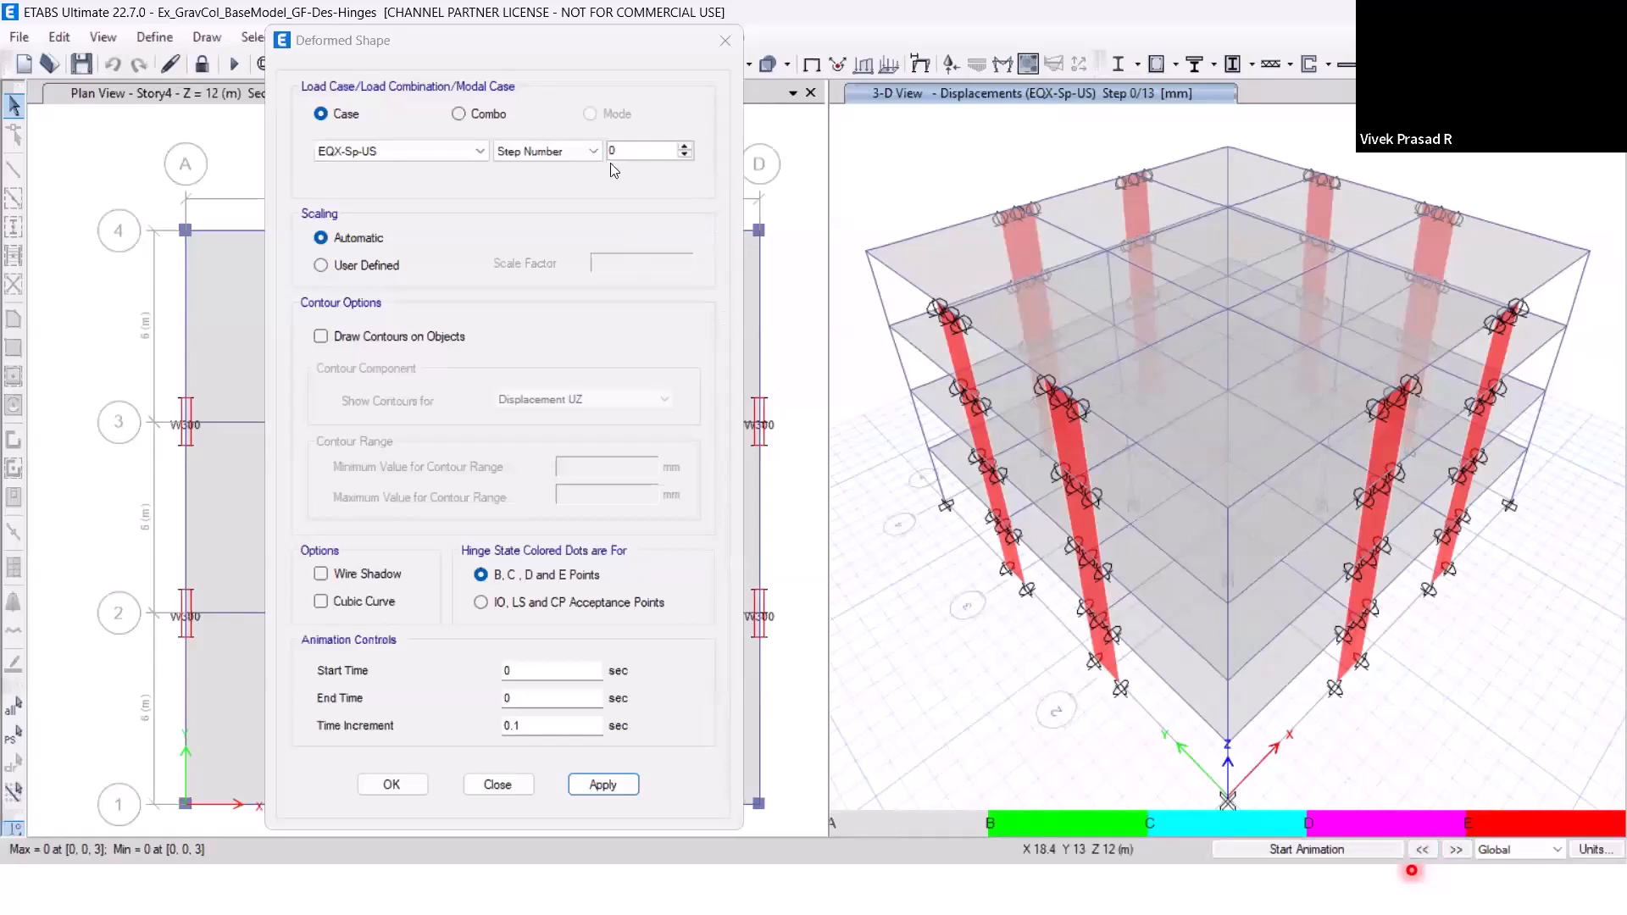
click(1456, 850)
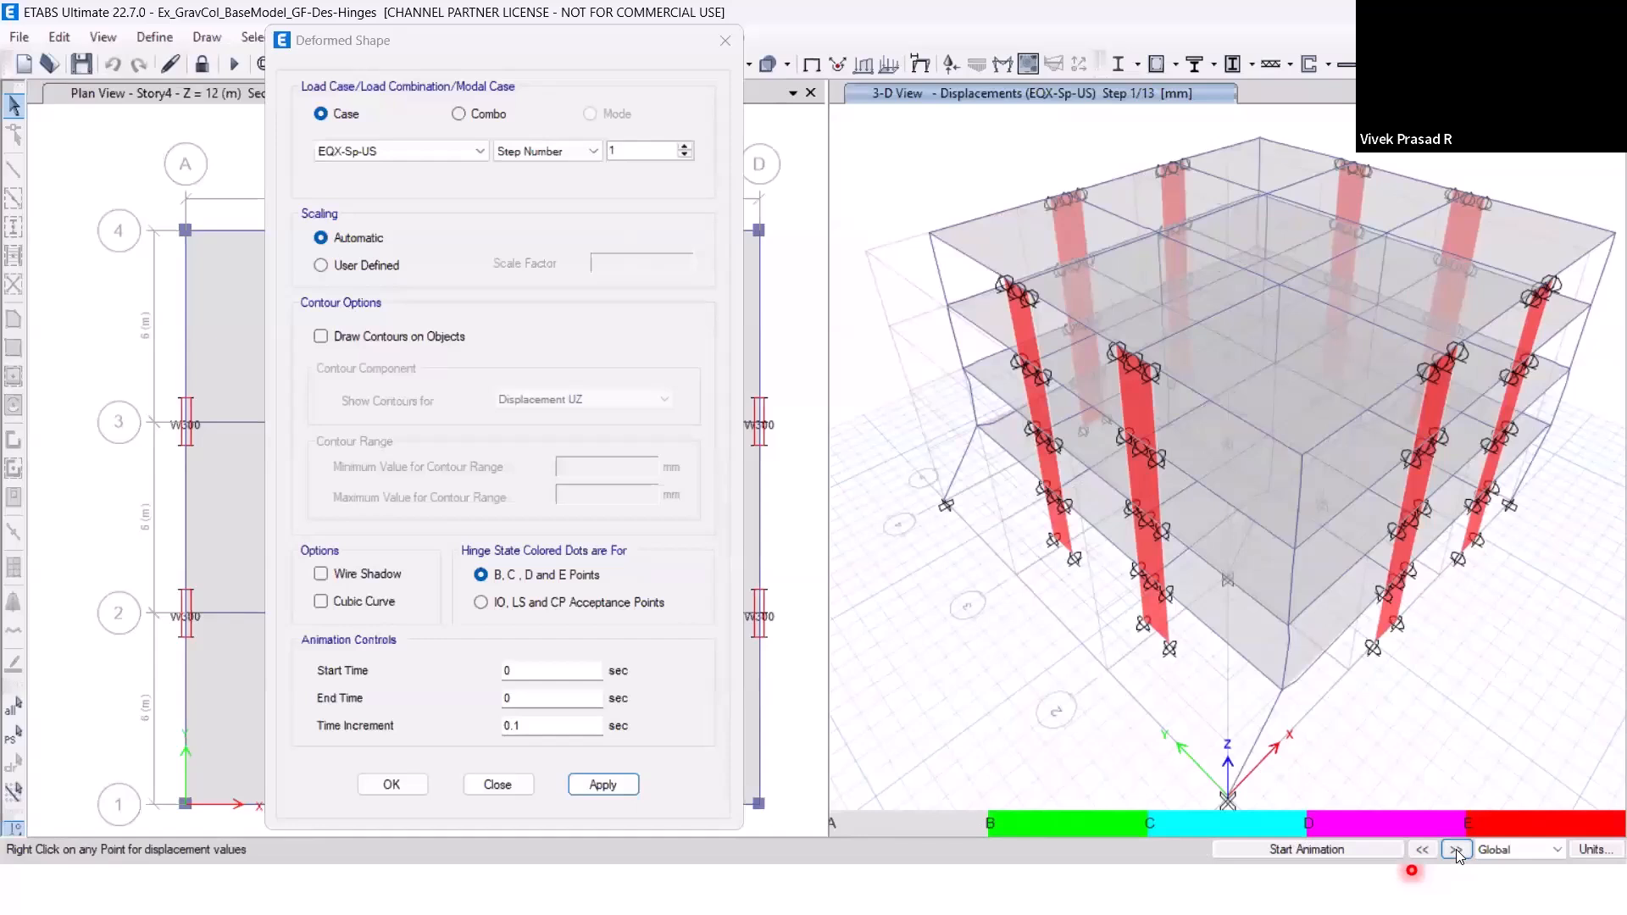
click(1456, 850)
click(1456, 849)
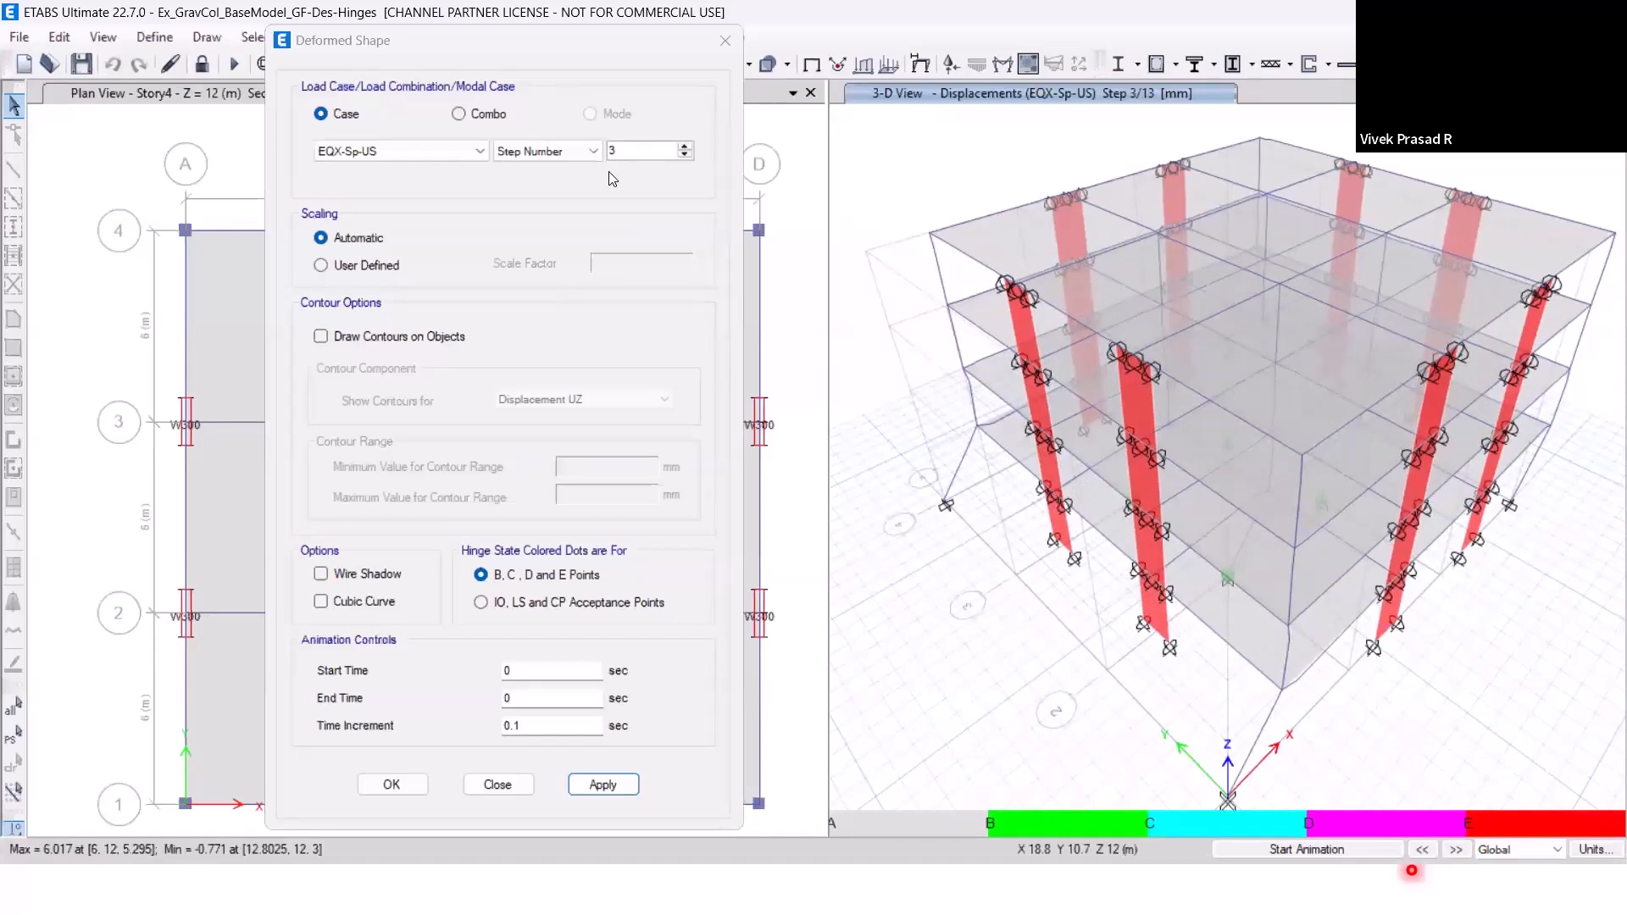
click(719, 51)
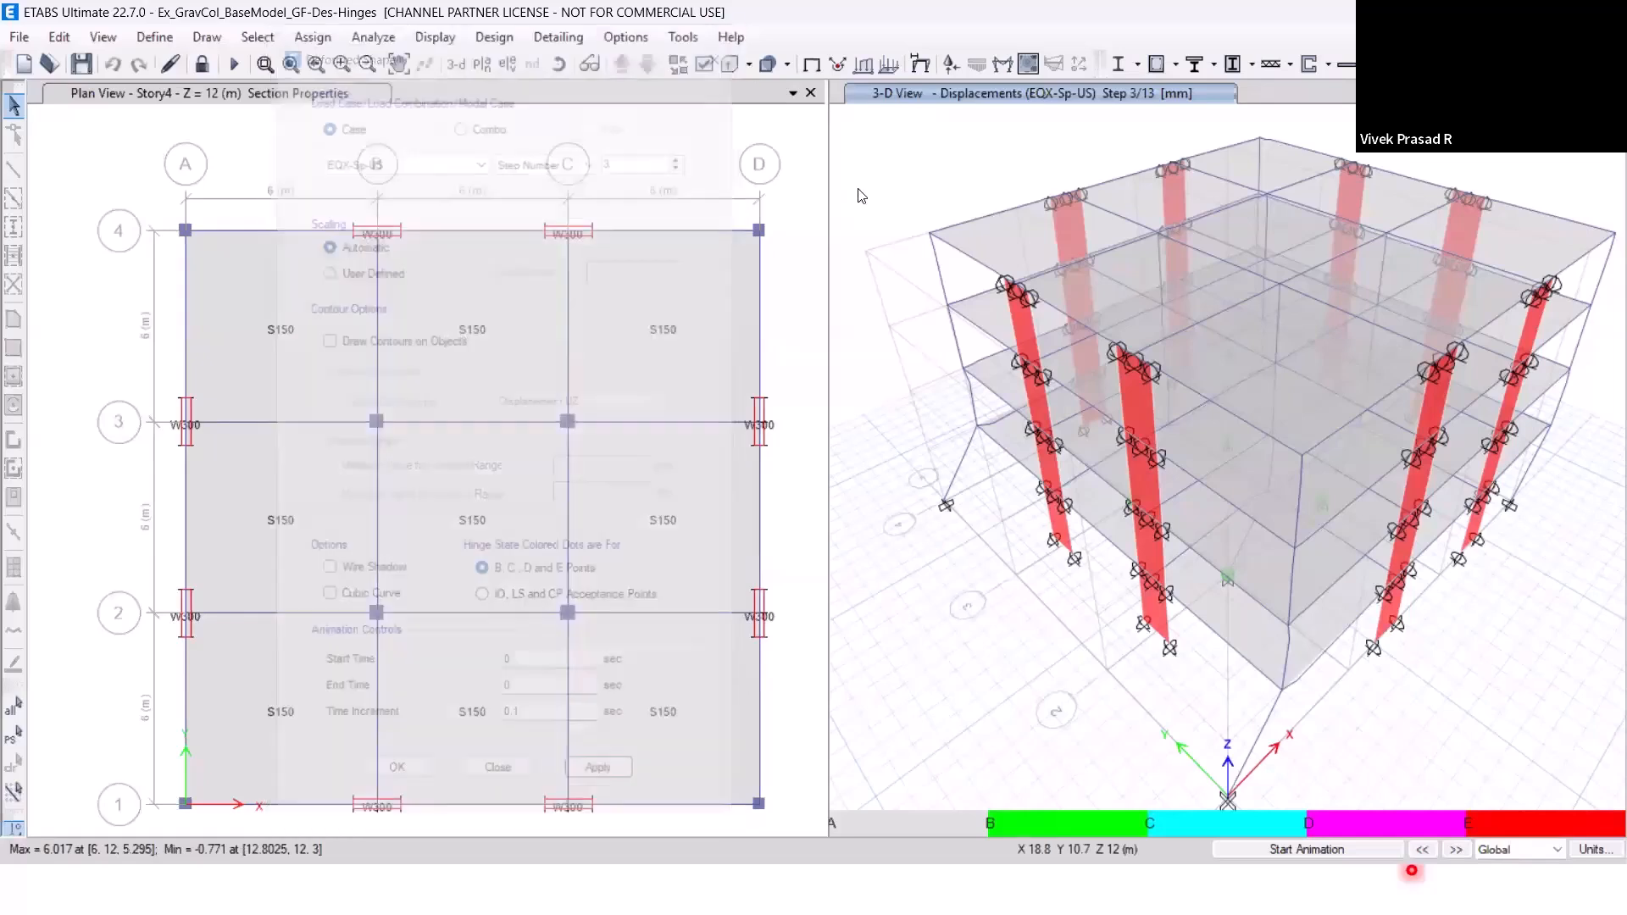
Unlock the model, deleting the analysis results, and remove all restraints from every joint in the model.
click(202, 64)
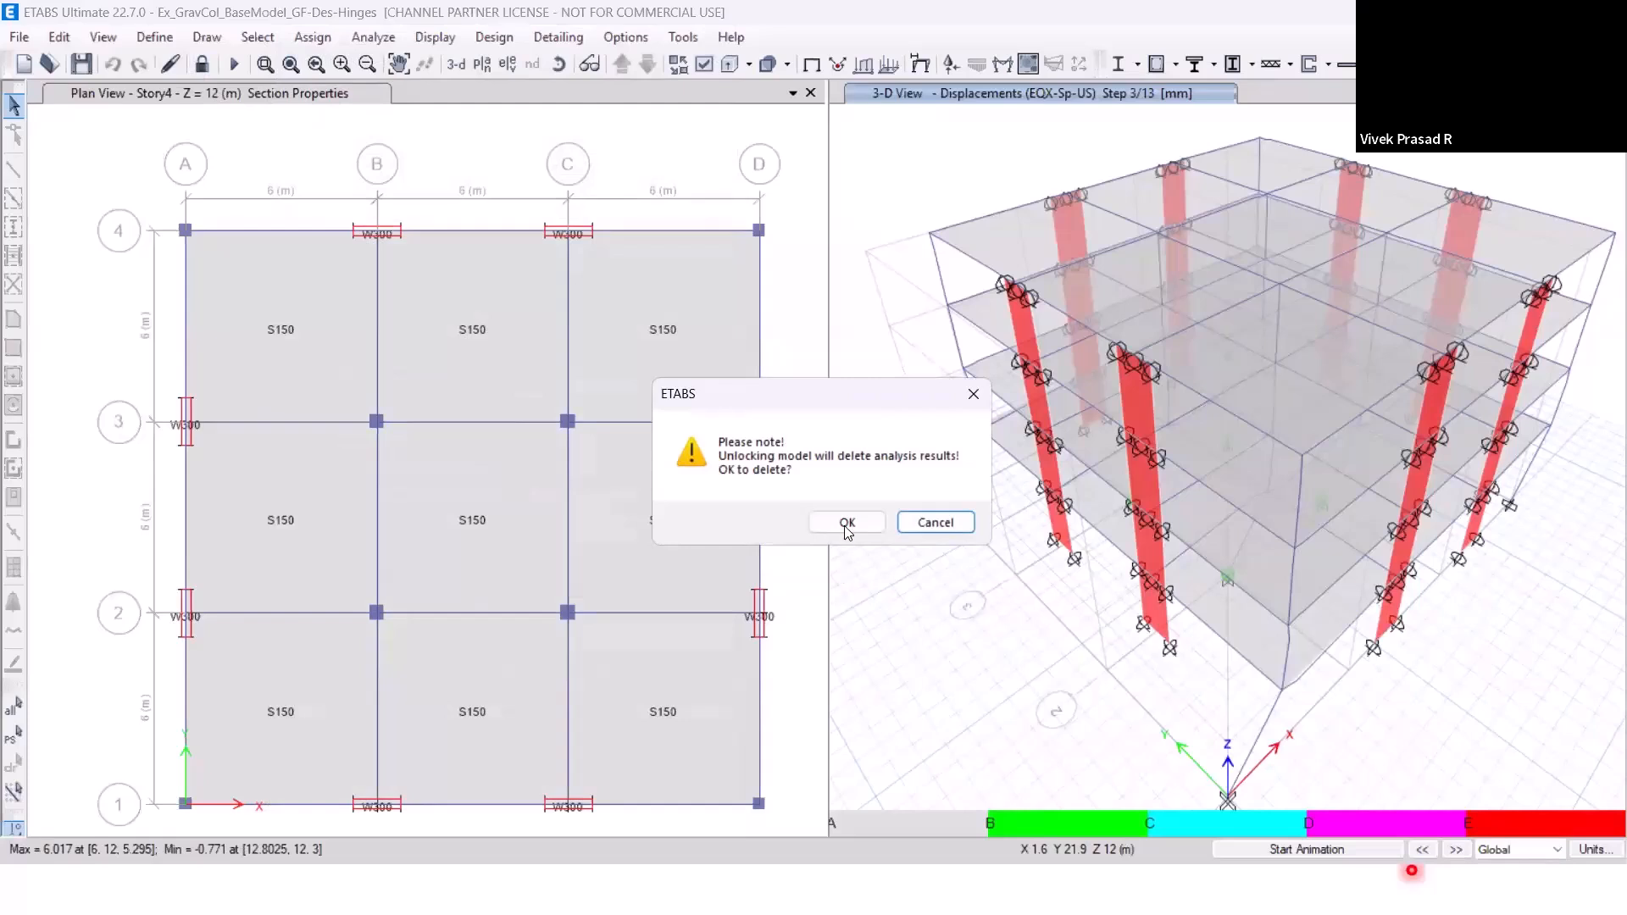
key(Return)
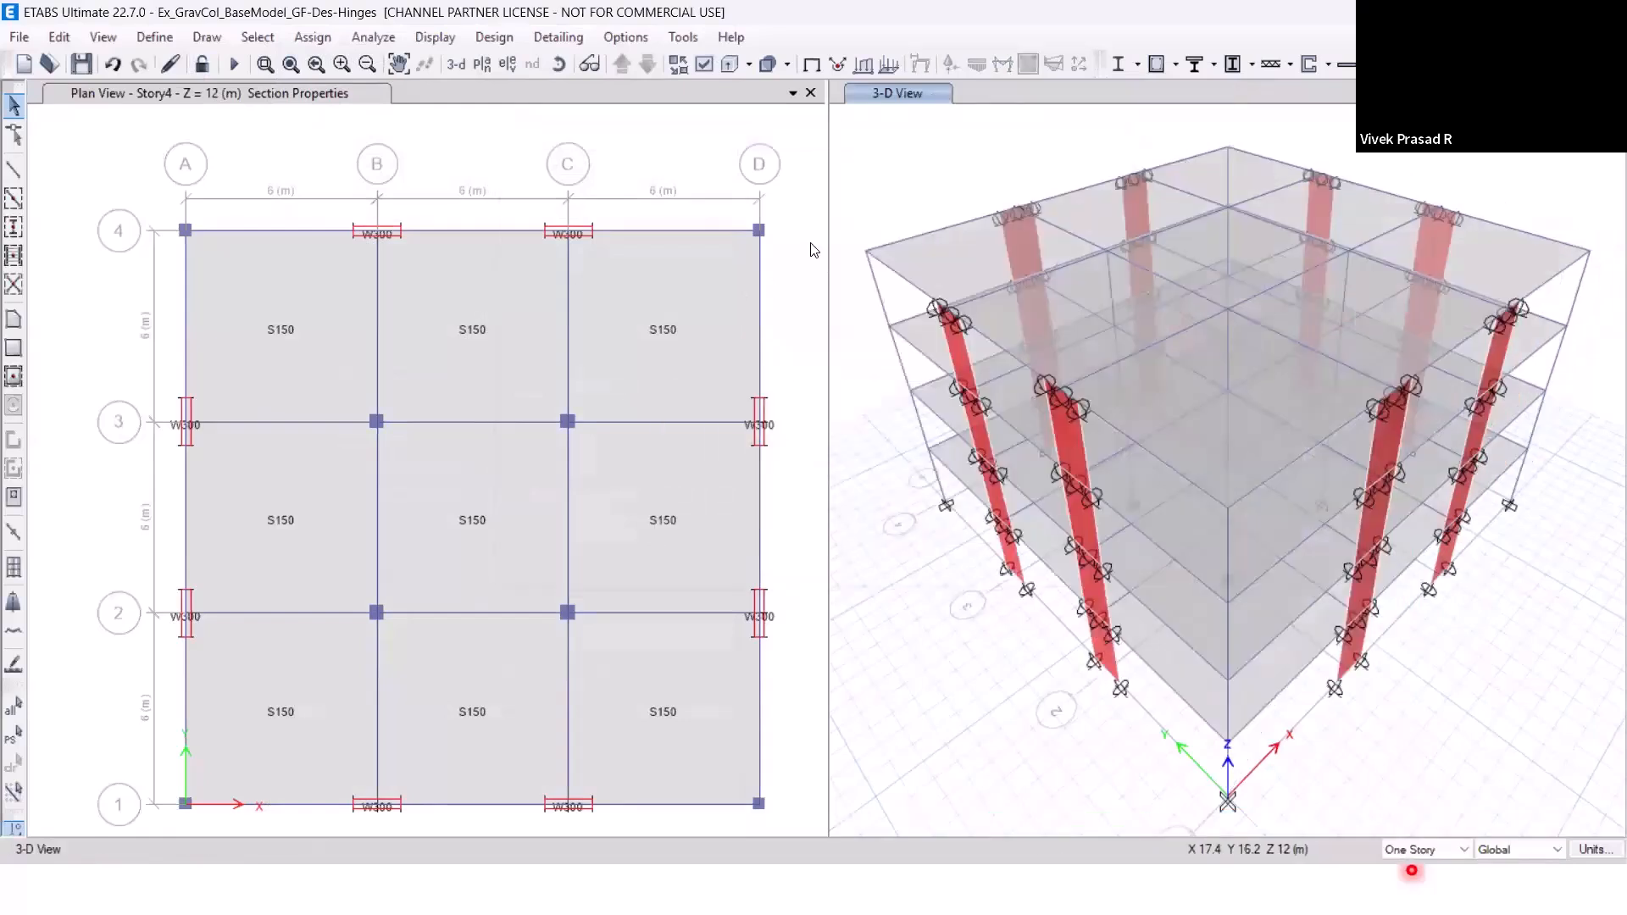
click(257, 37)
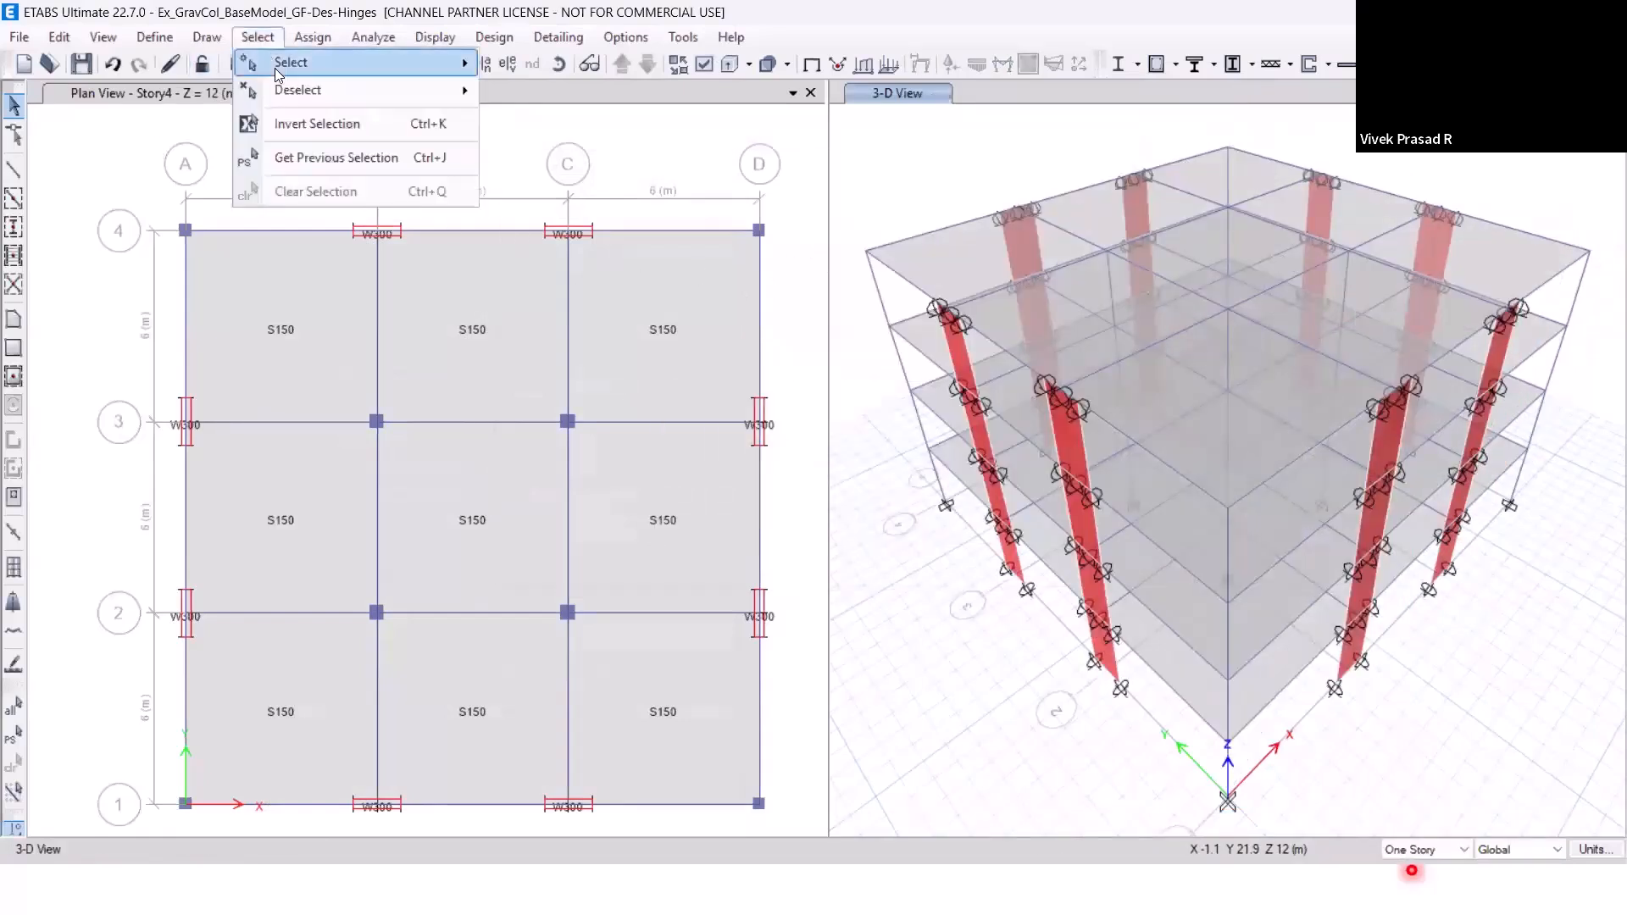
mouse_move(289, 63)
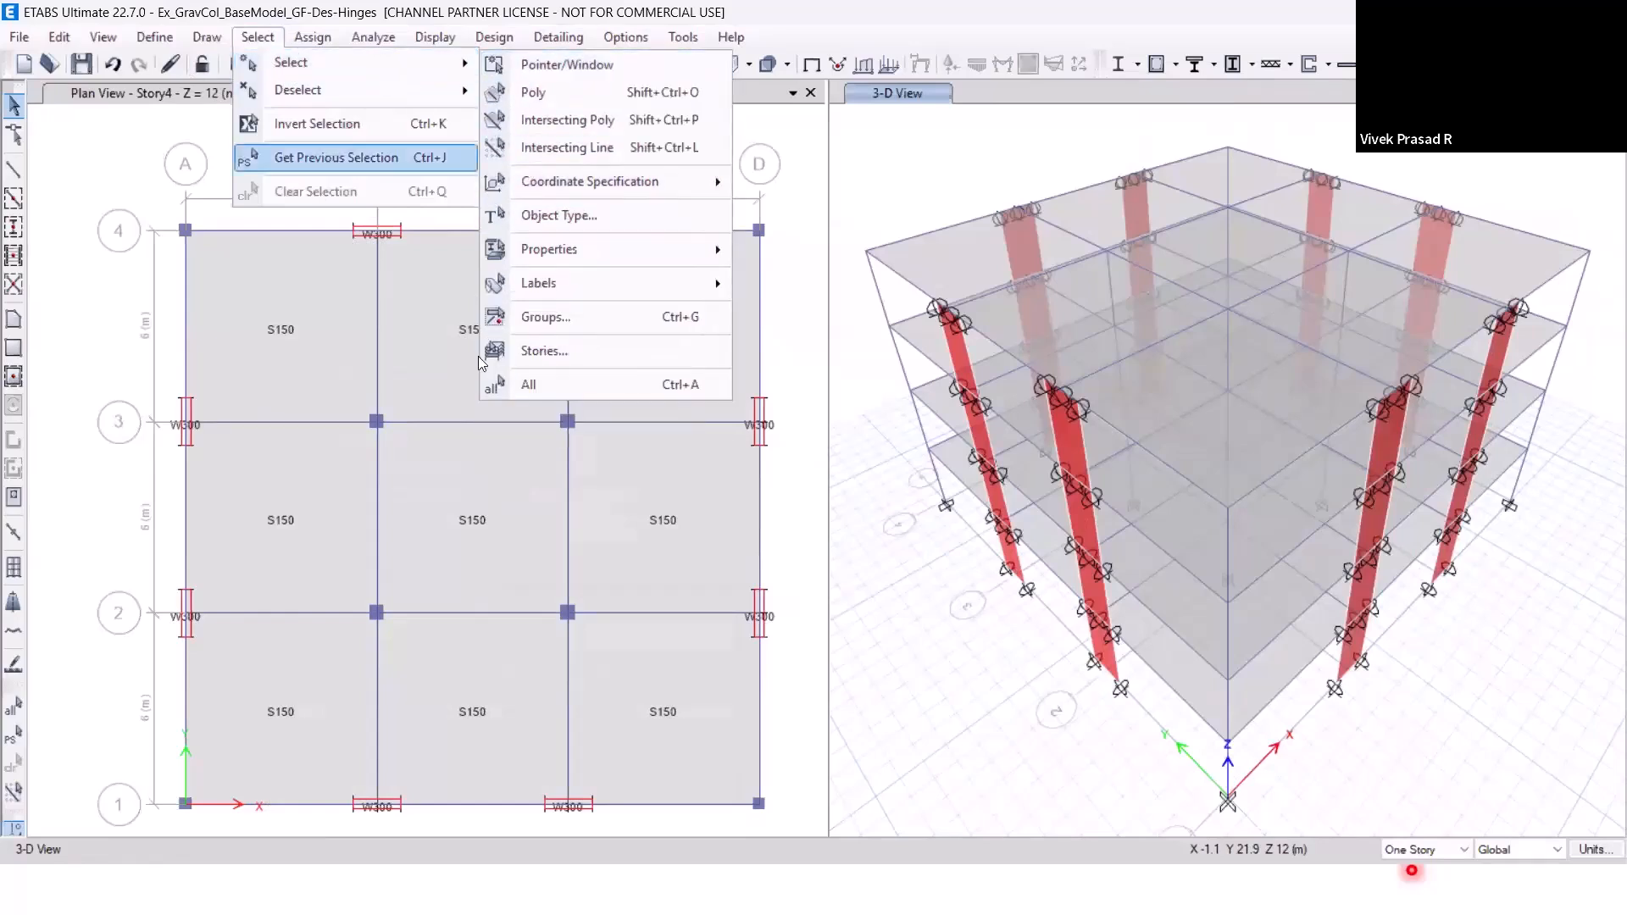
click(336, 158)
click(312, 37)
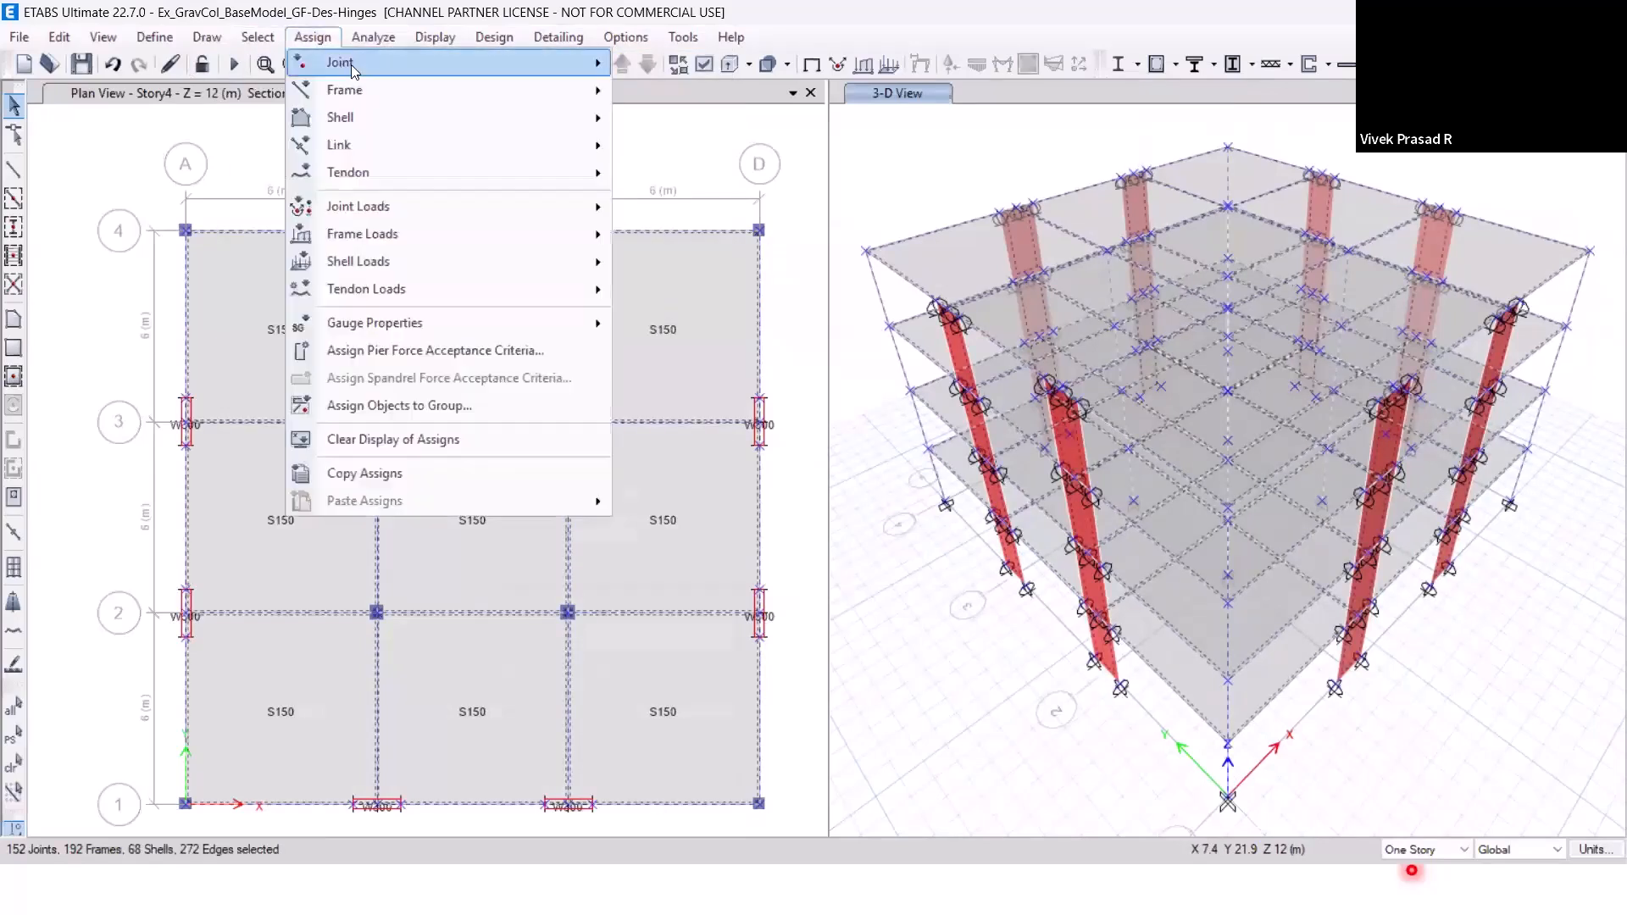
mouse_move(508, 63)
click(682, 65)
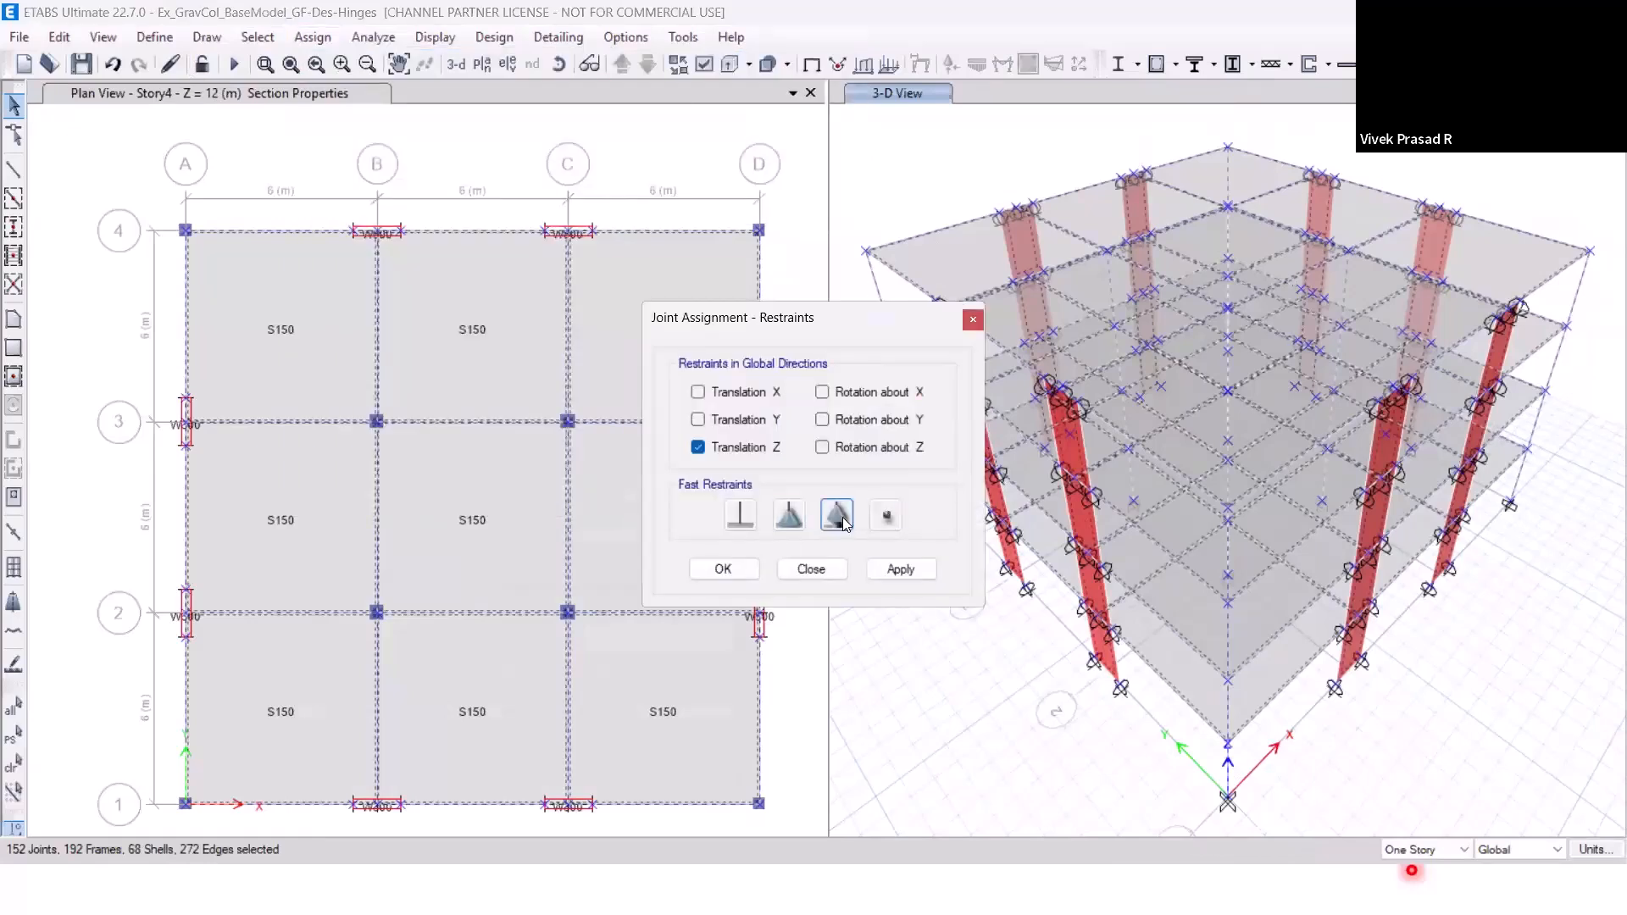
click(887, 517)
click(912, 580)
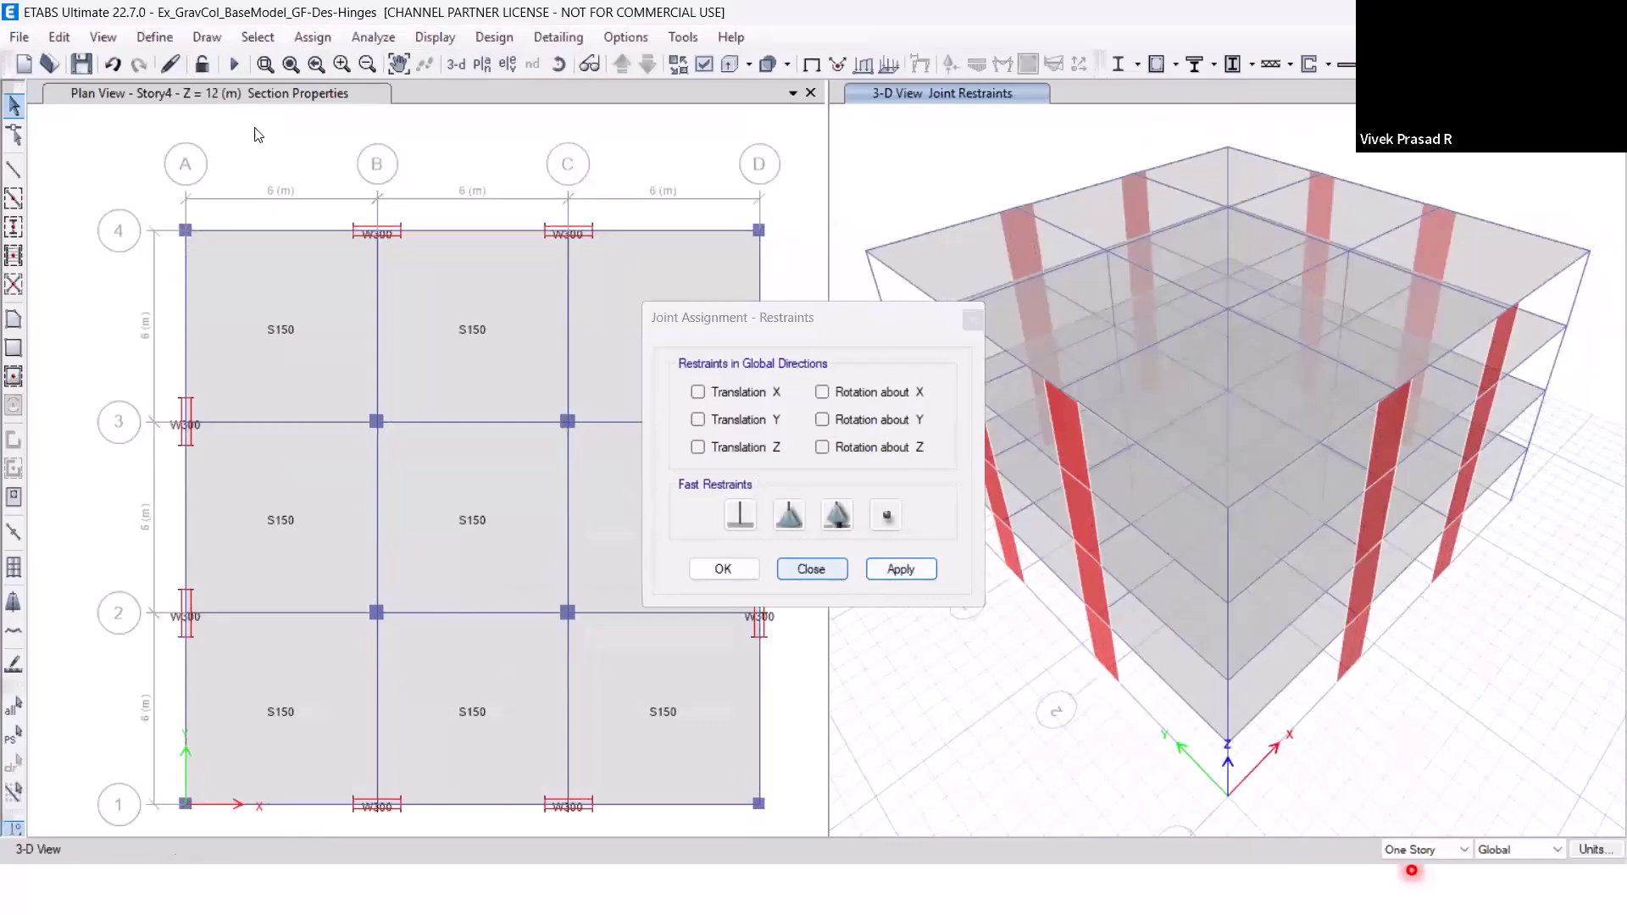
Select the joints of the Base story and assign them fixed restraints in all translations and rotations.
click(258, 37)
mouse_move(290, 63)
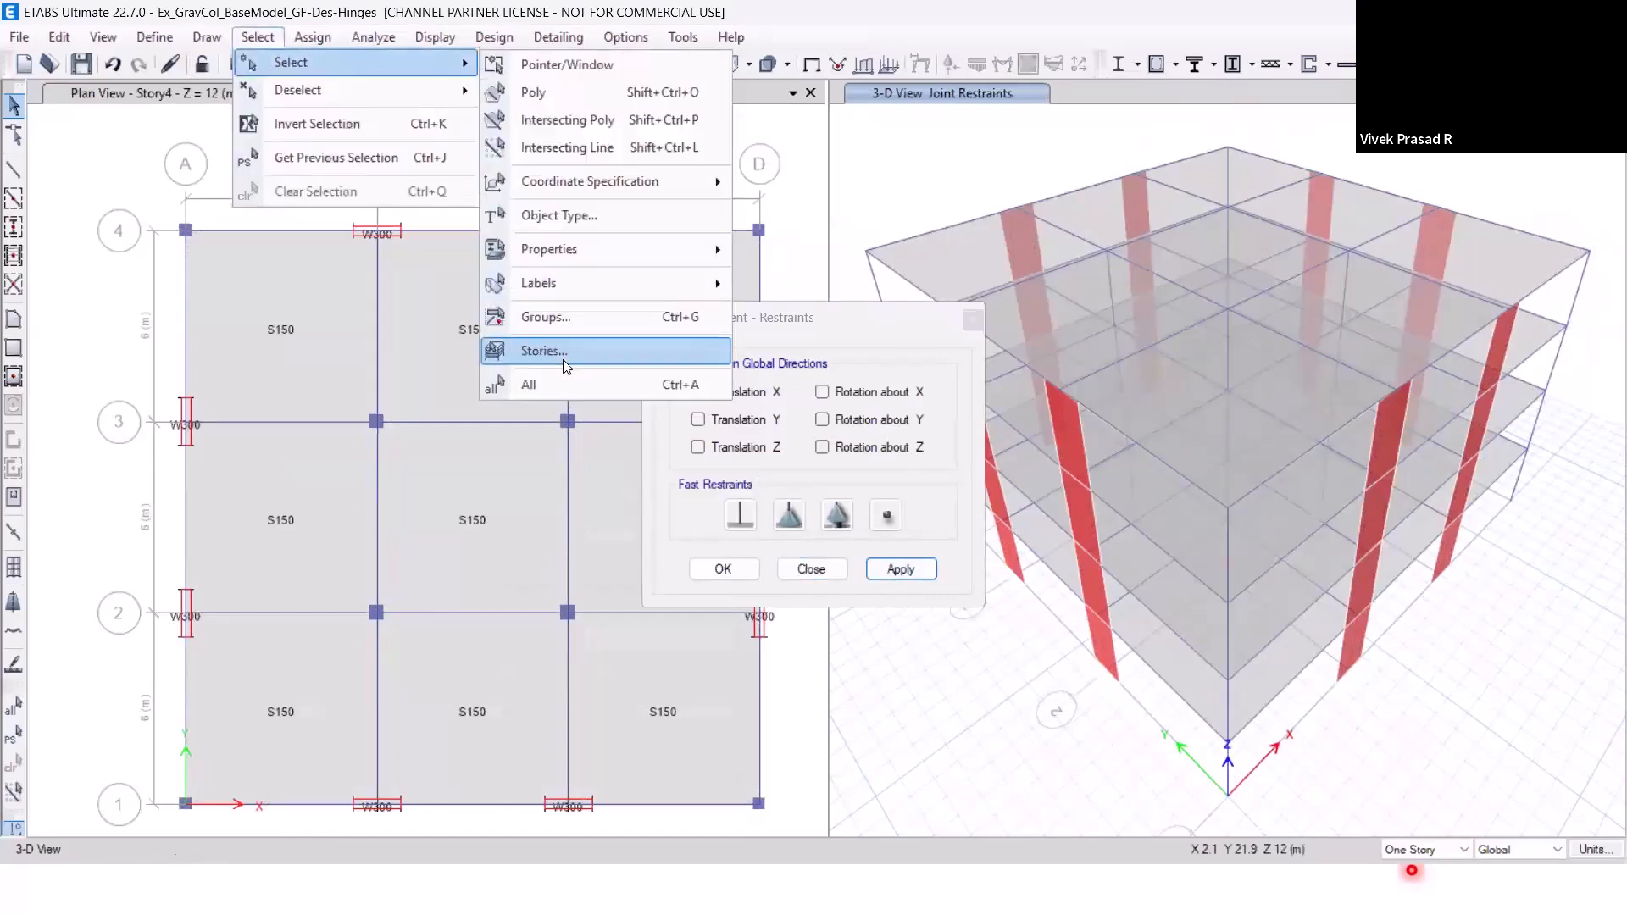
click(566, 366)
click(712, 350)
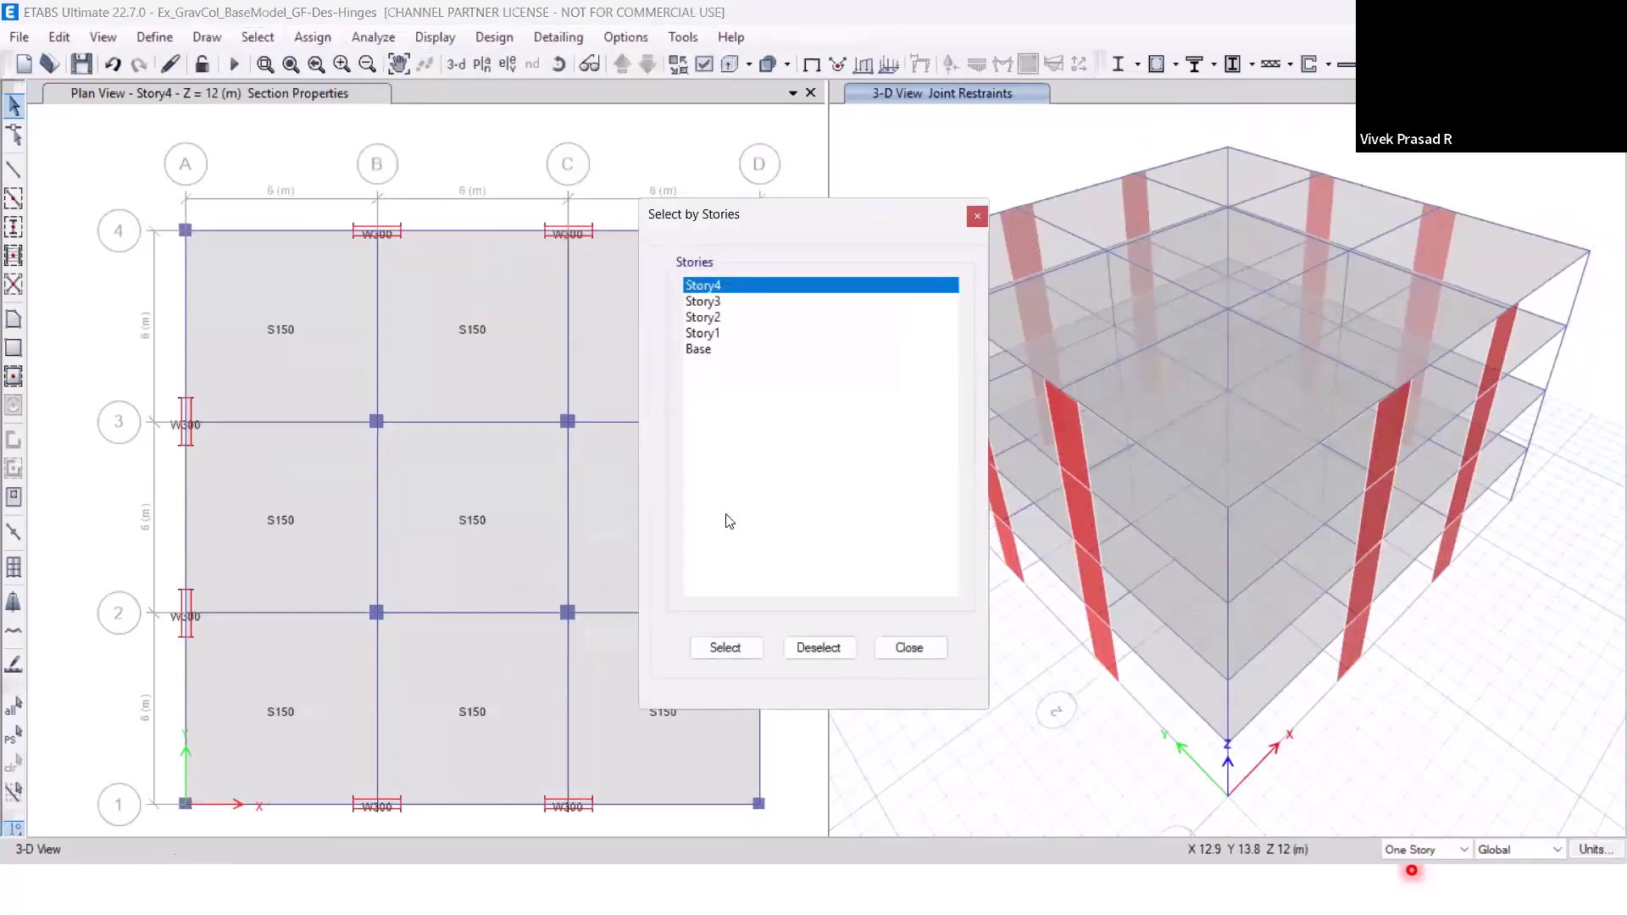
click(729, 647)
click(906, 648)
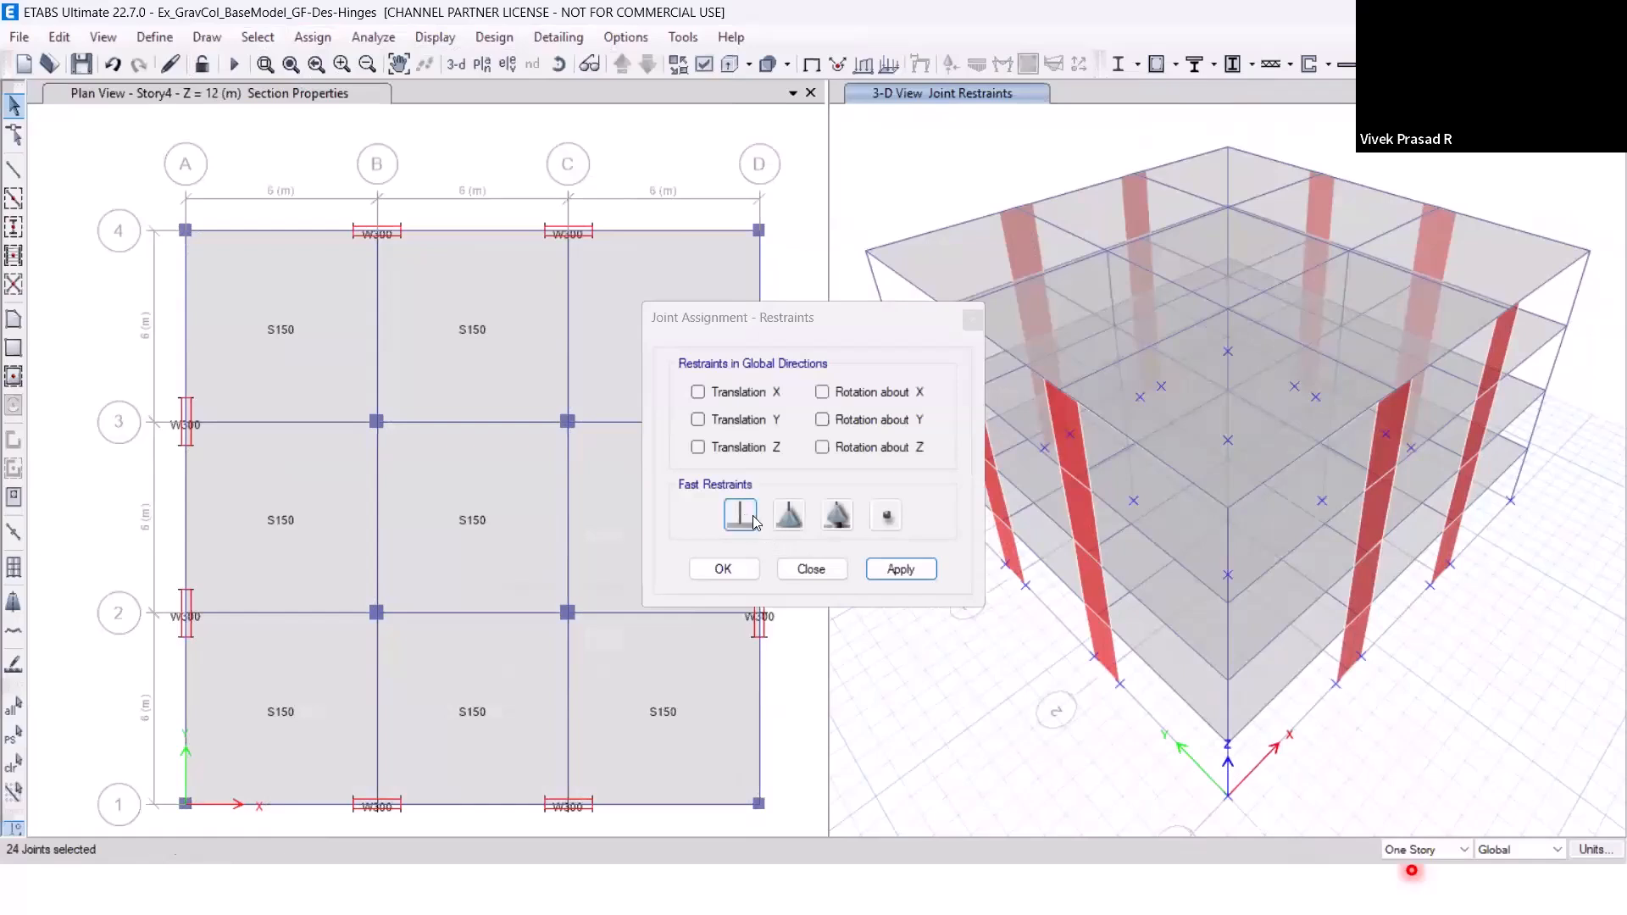
click(753, 519)
click(906, 571)
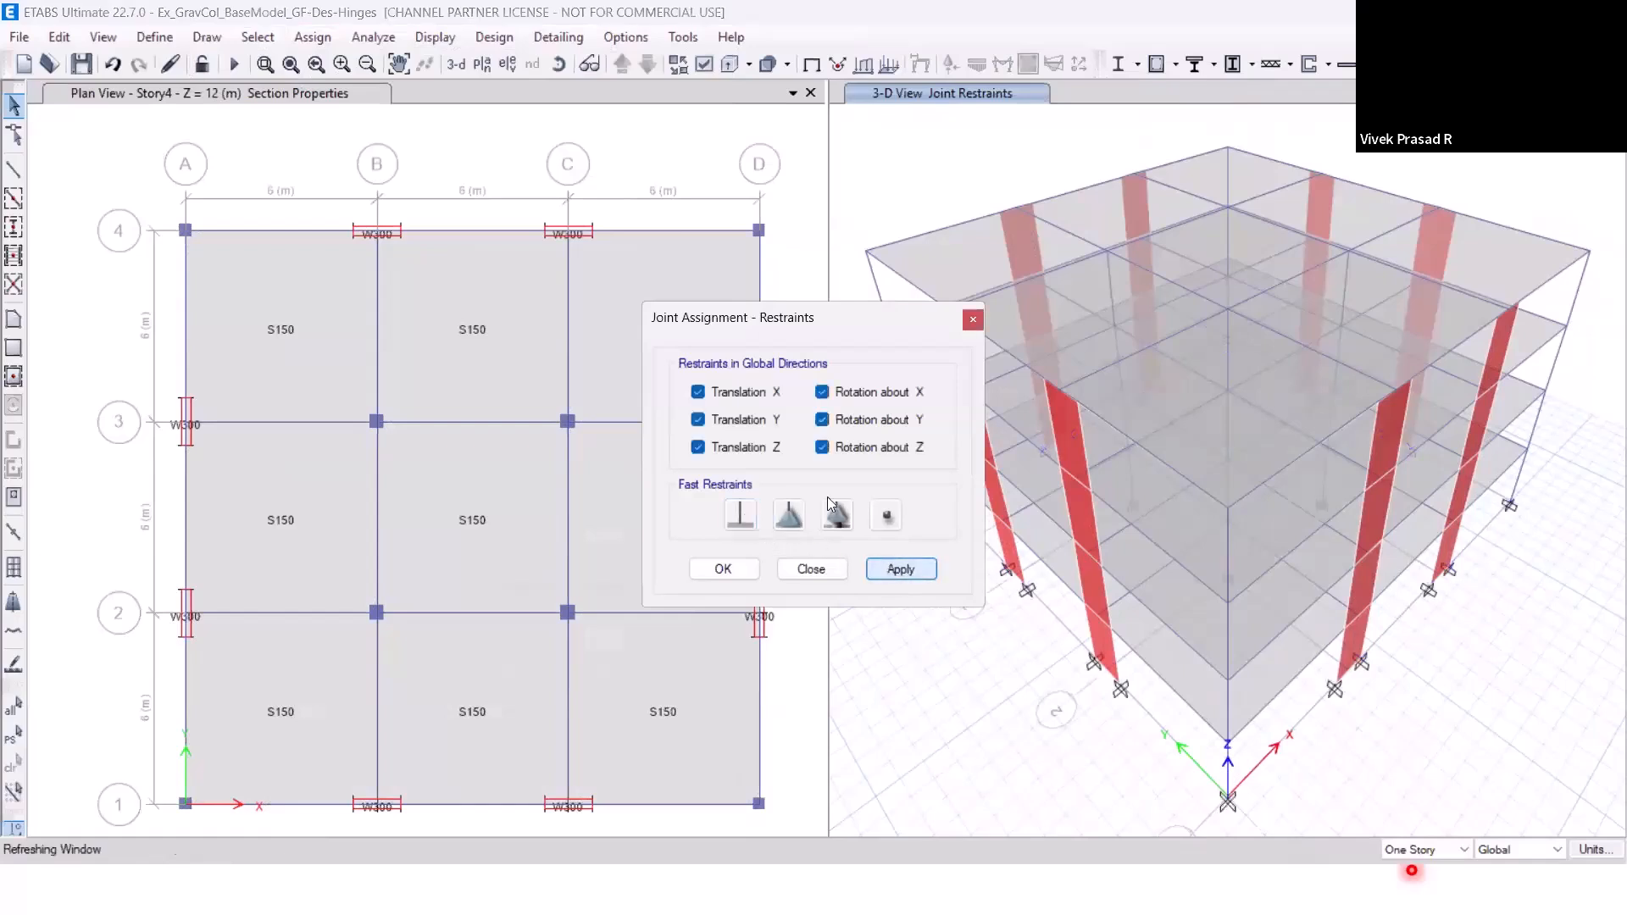
Finish the joint restraint assignment, run the analysis again and dismiss the analysis messages.
click(811, 569)
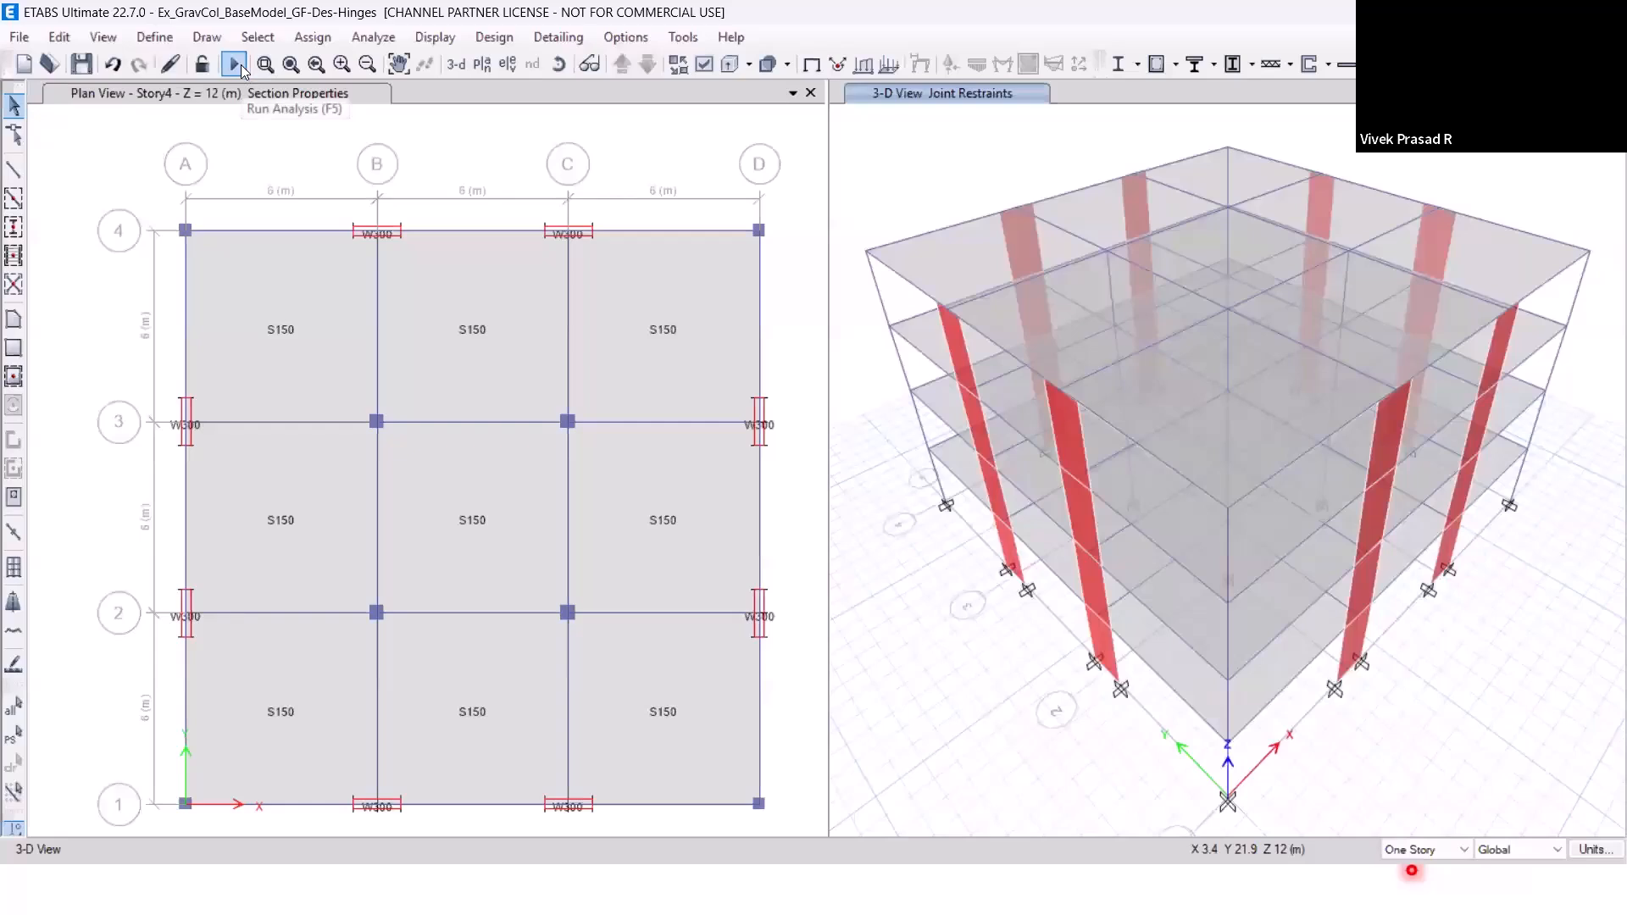
click(235, 66)
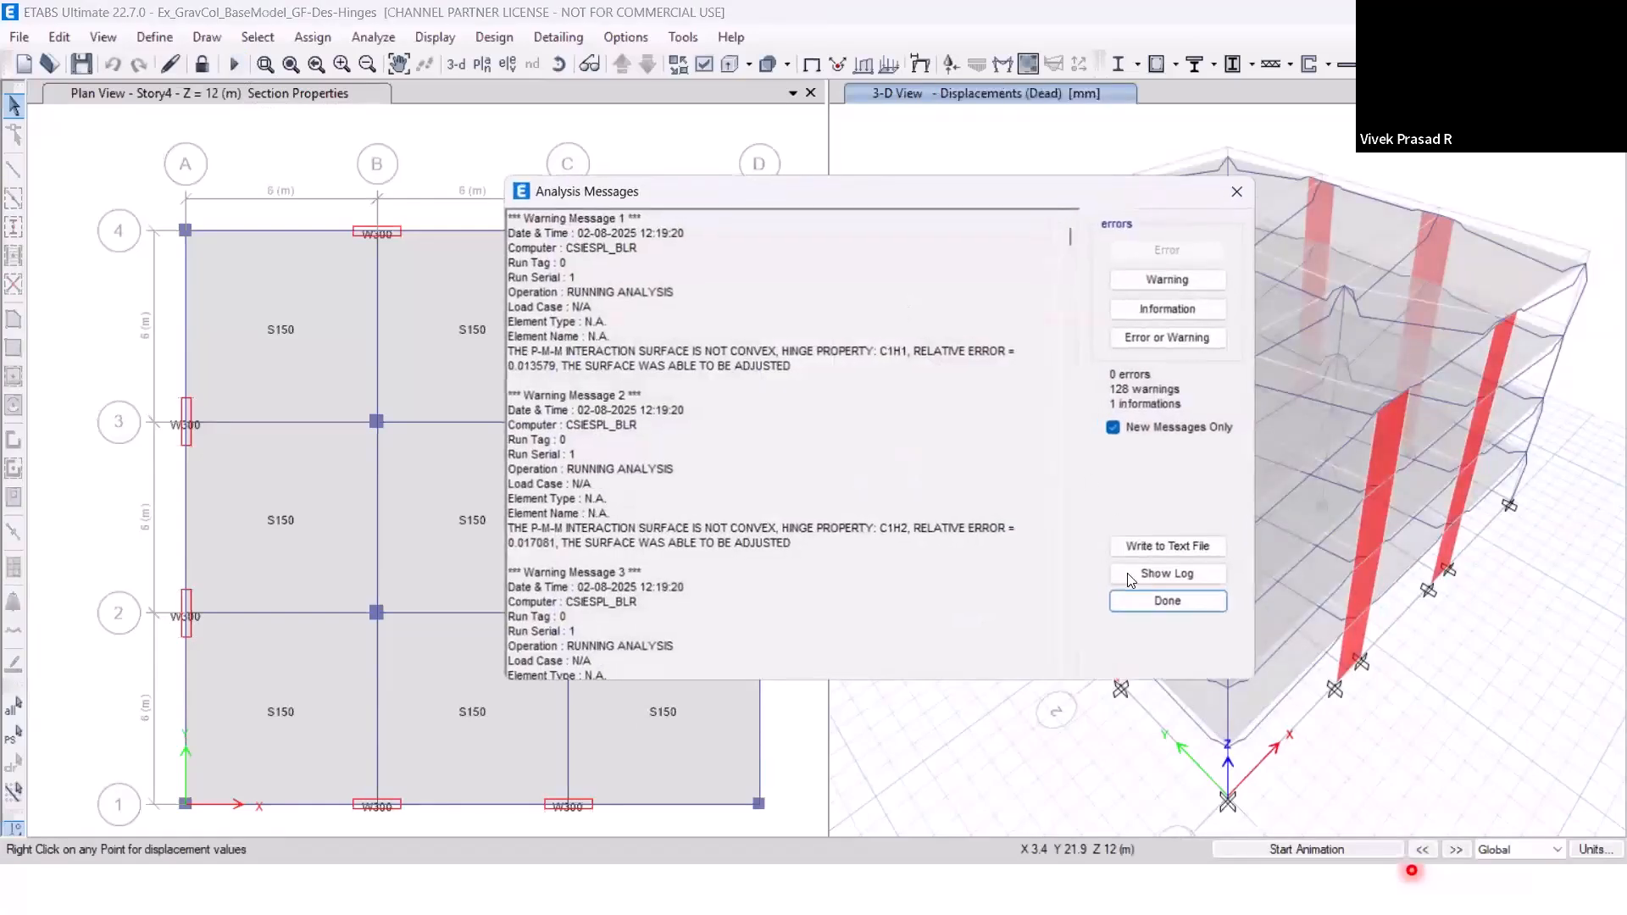
click(1162, 602)
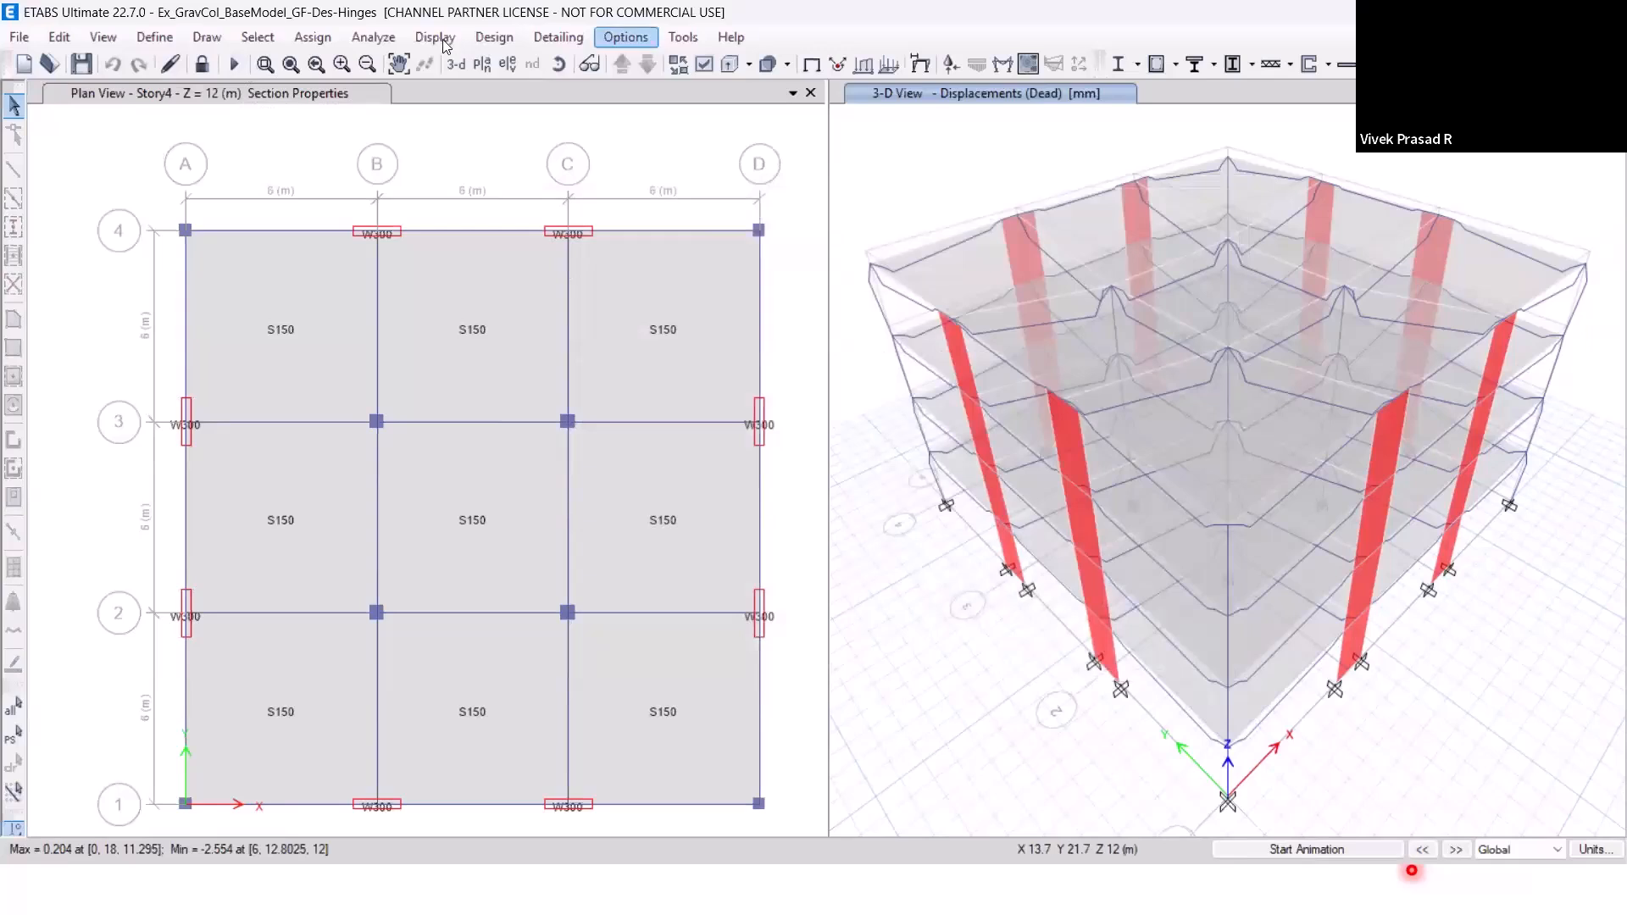
Display the deformed shape for the EQX-Sp-US case at step 0 with B, C, D and E hinge state dots.
click(435, 36)
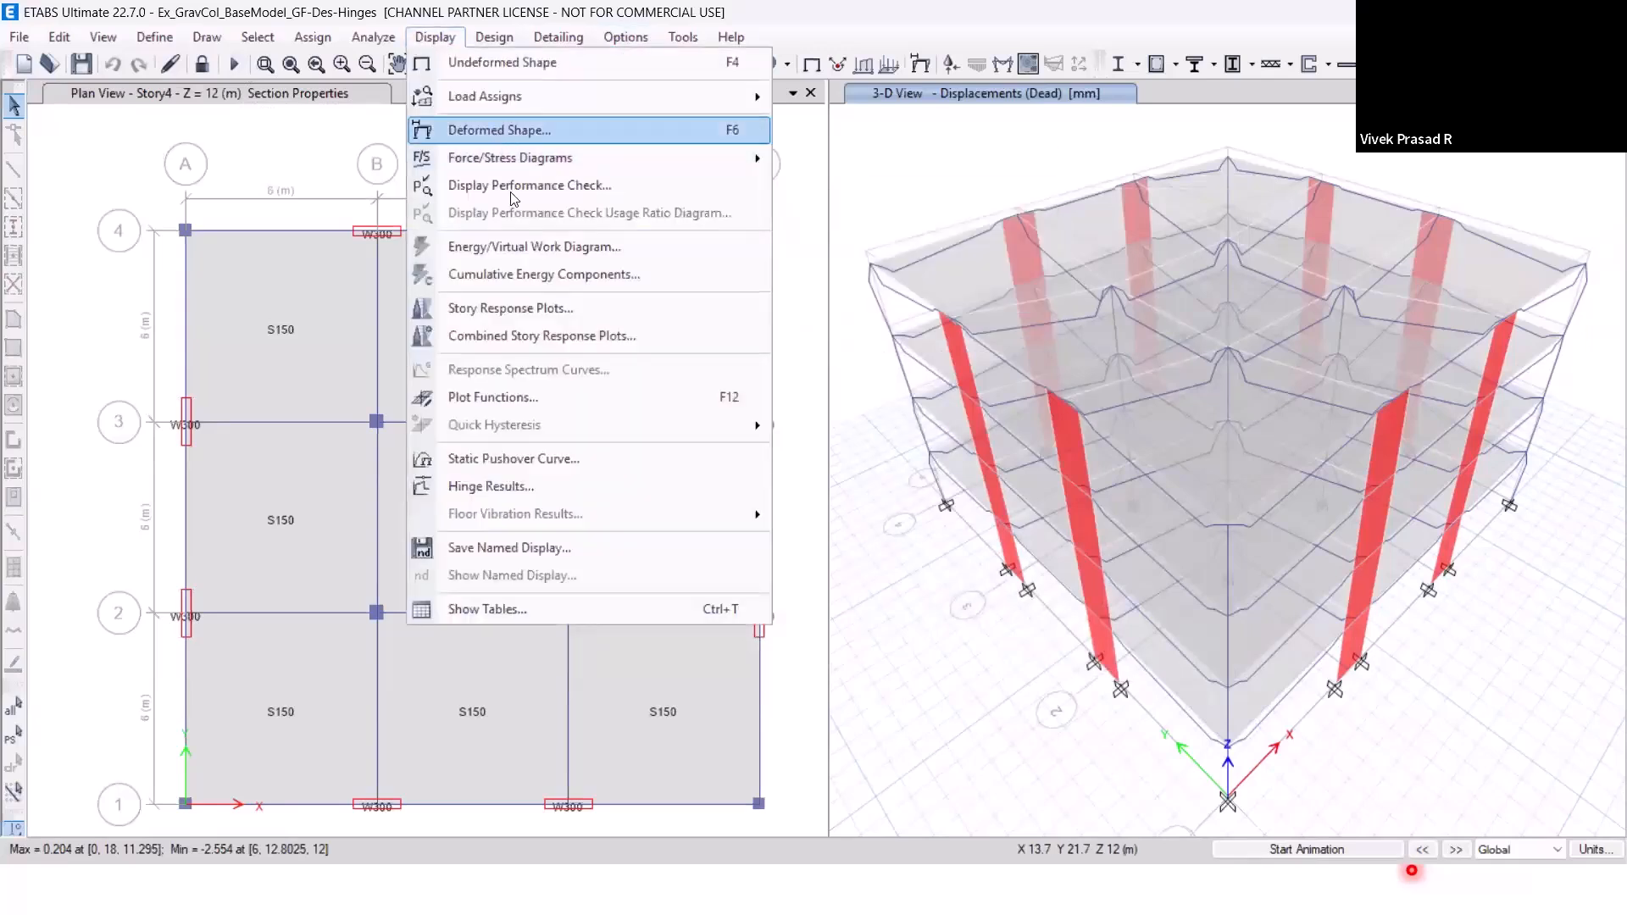
click(499, 130)
click(712, 161)
click(717, 205)
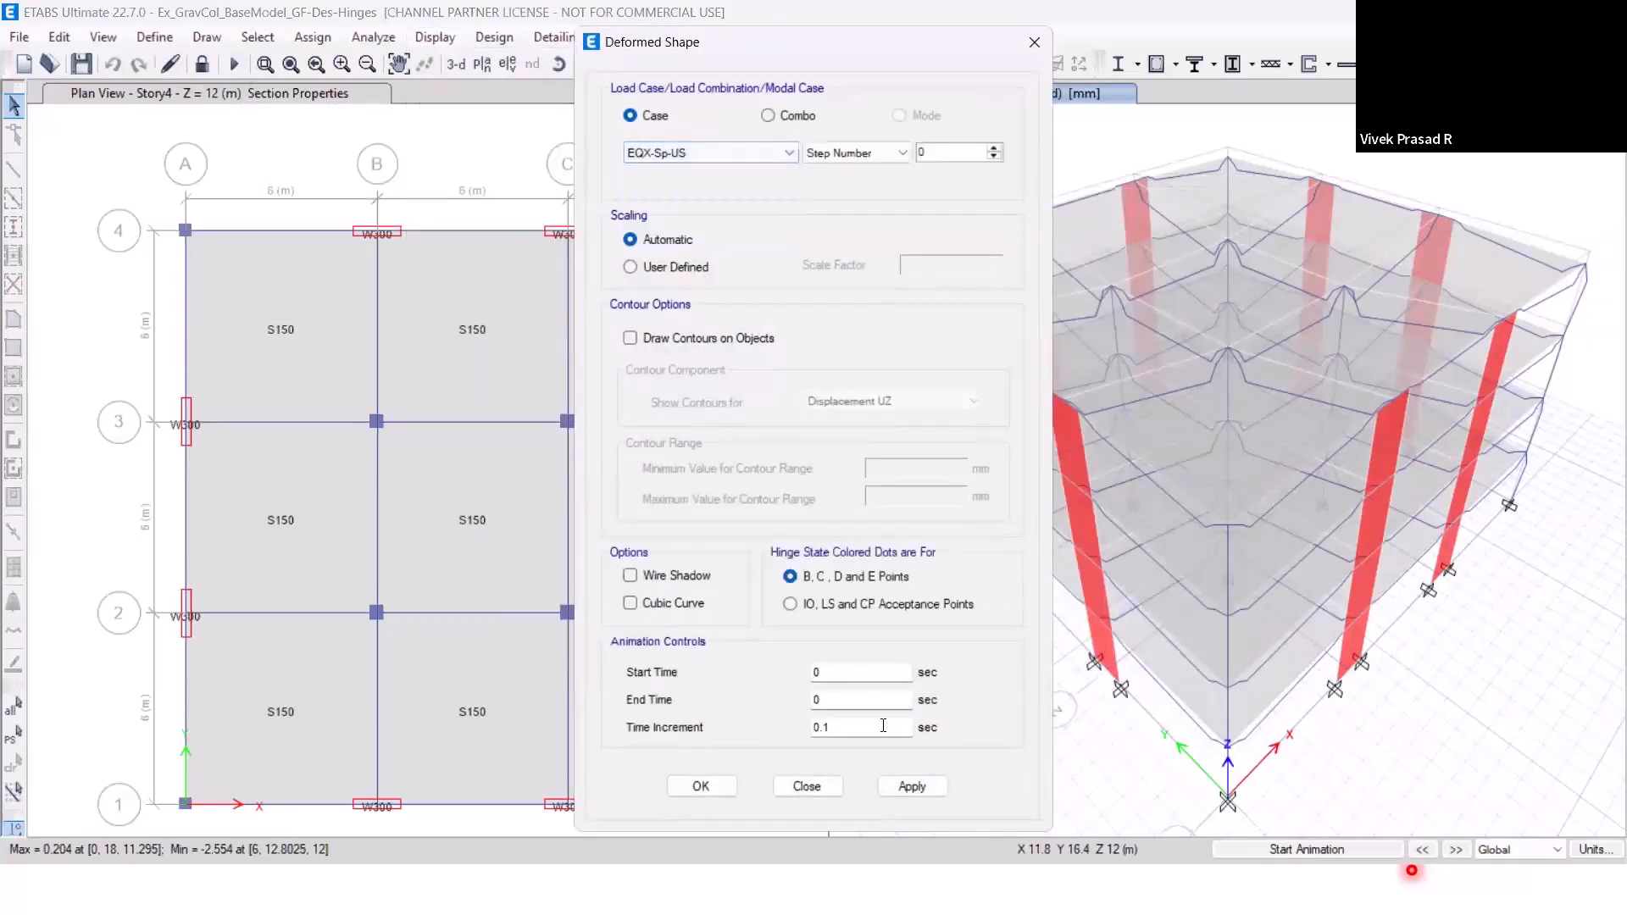
click(911, 784)
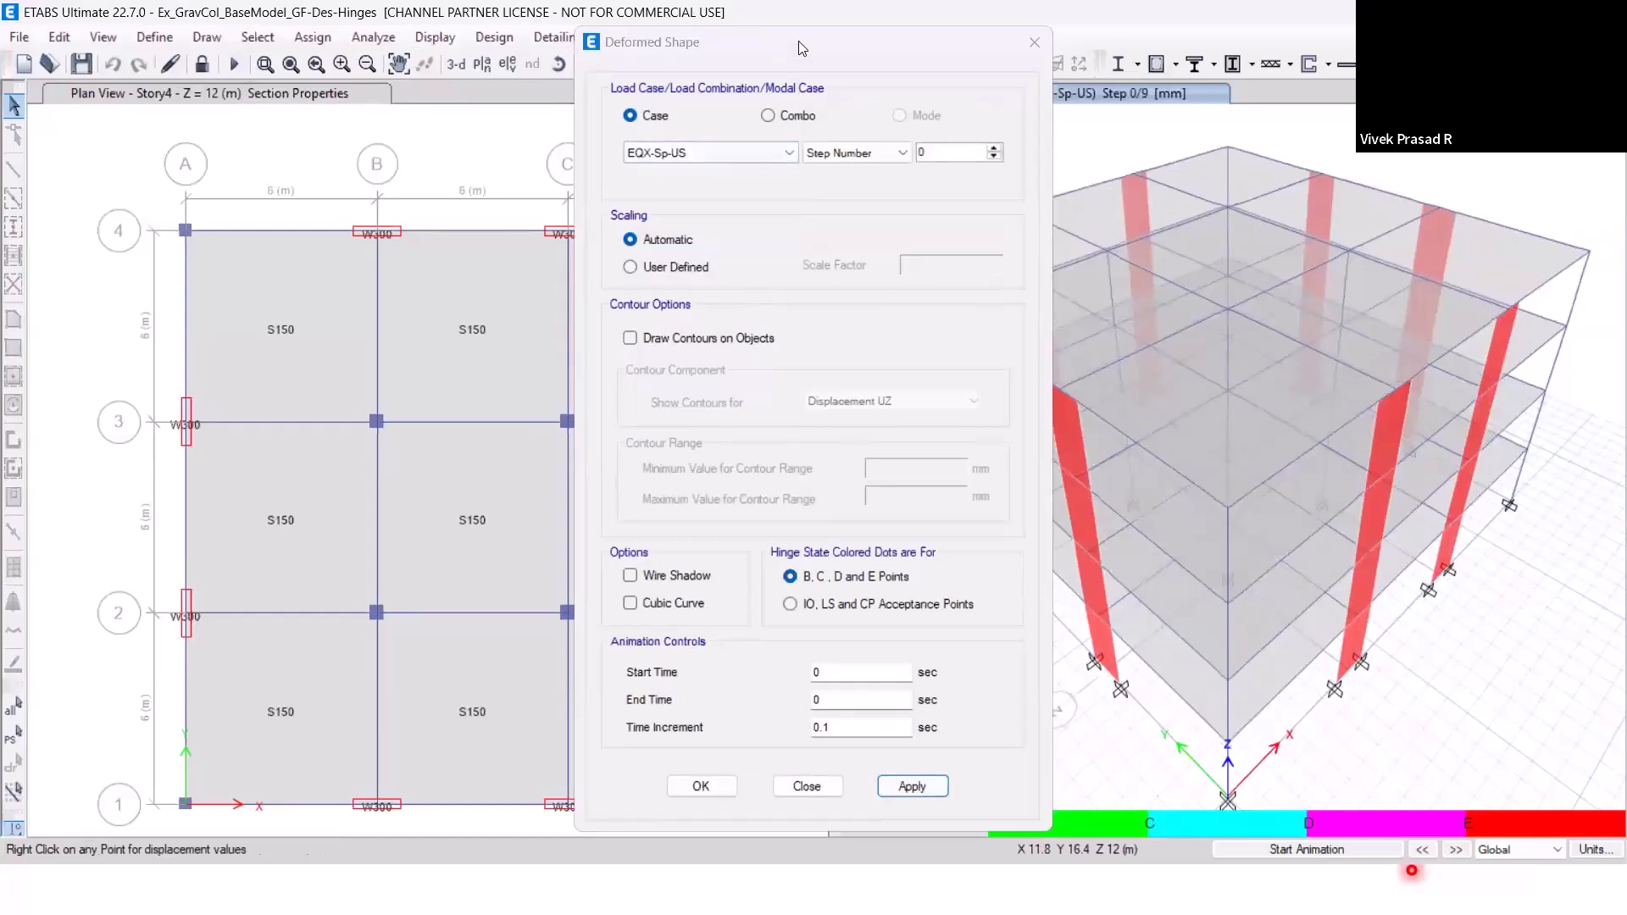
drag(803, 49, 537, 63)
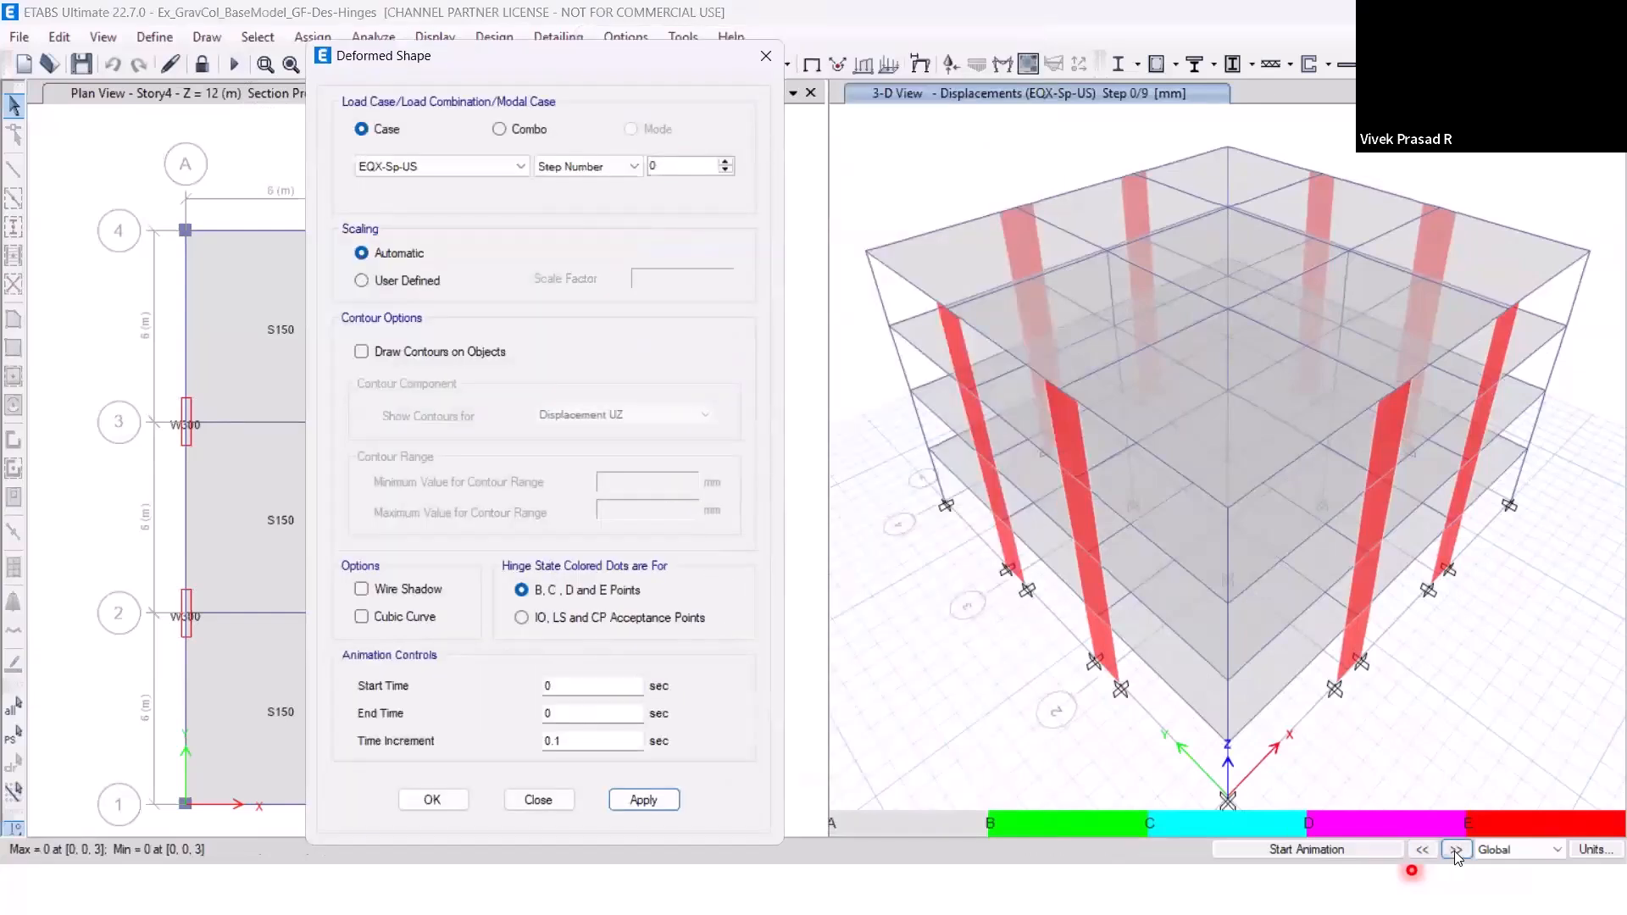
Advance the EQX-Sp-US deformed shape to step 6 and examine the hinge state dots on the beams.
click(1454, 849)
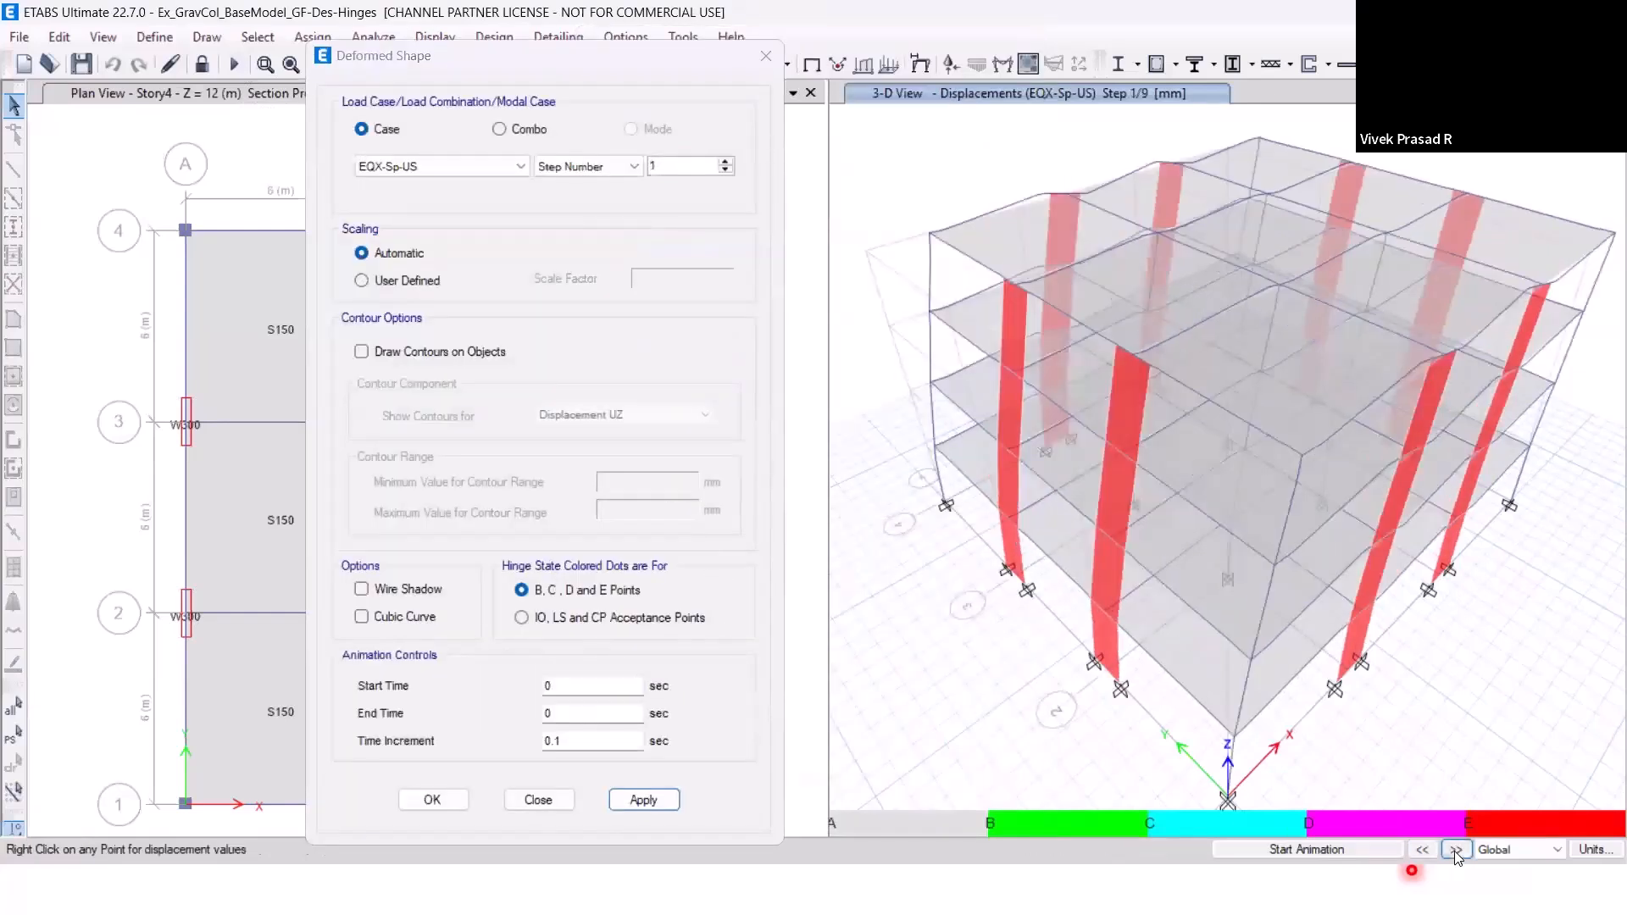
click(1454, 849)
click(1454, 849)
click(1454, 849)
click(1454, 849)
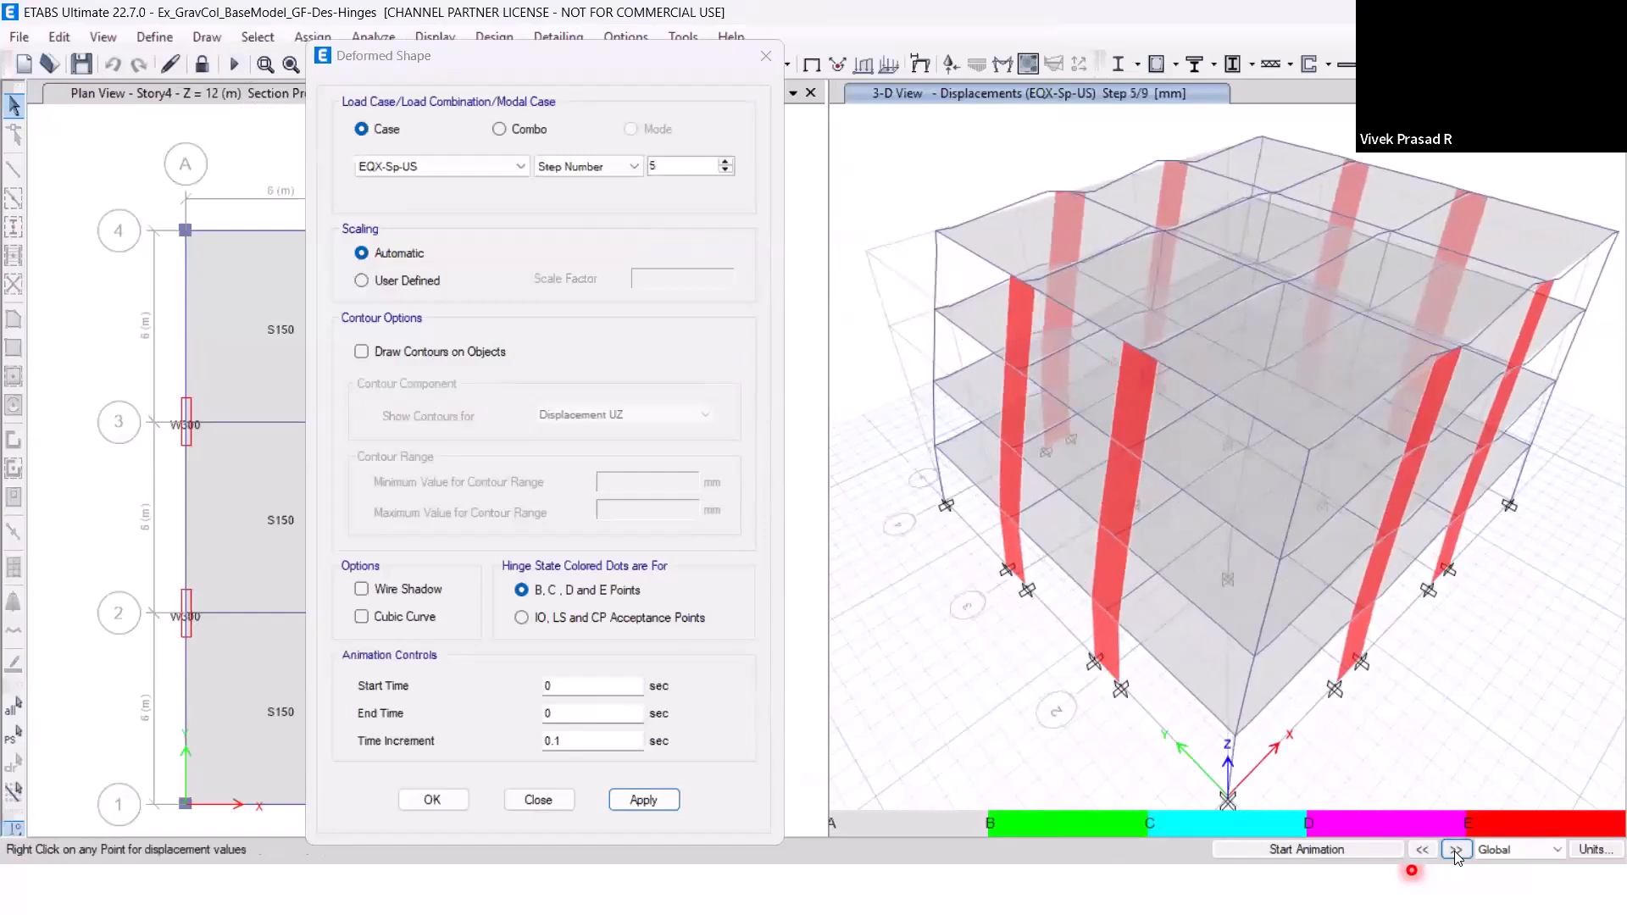
click(1454, 849)
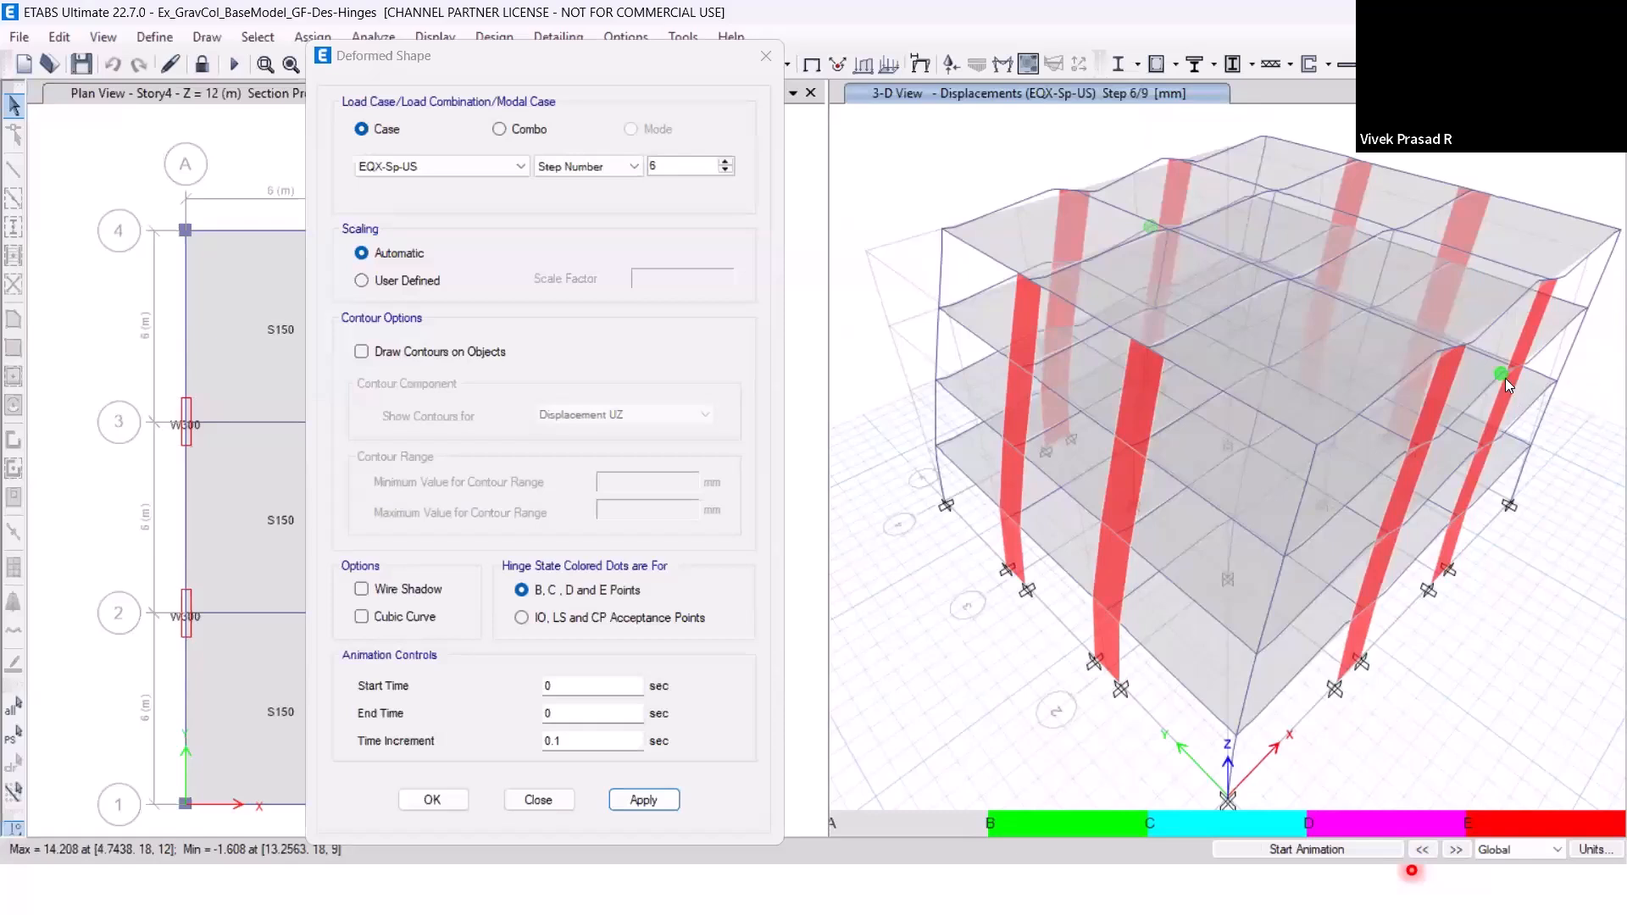
mouse_move(1500, 371)
mouse_move(1149, 227)
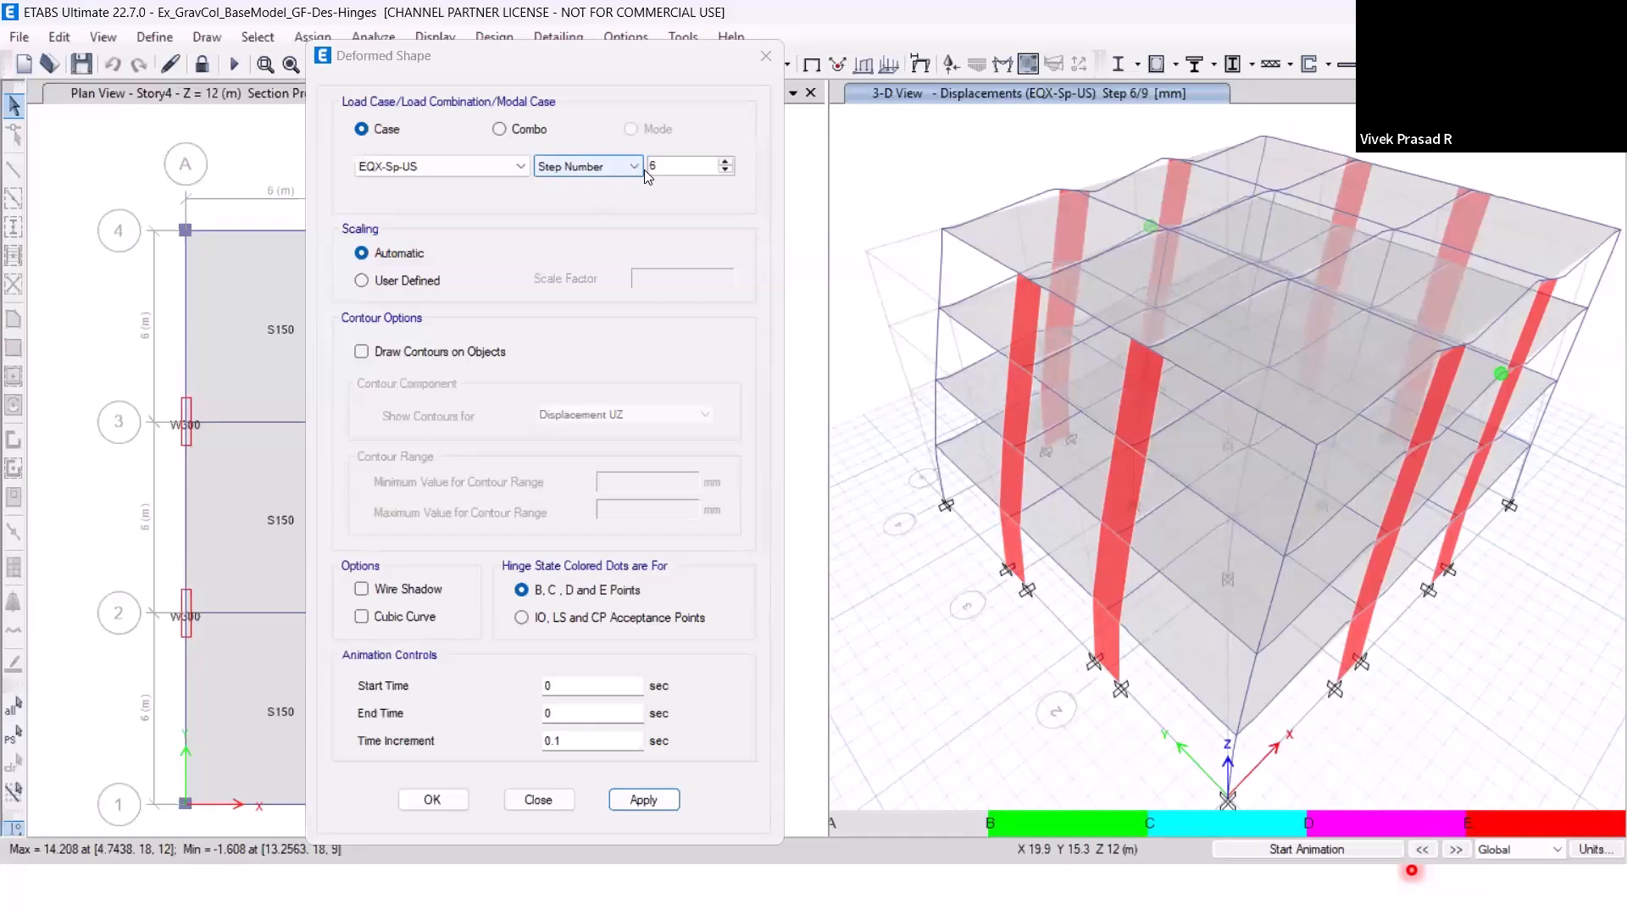
Advance the EQX-Sp-US deformed shape to step 9, check the displacements of the Story4 corner joint, and dismiss the device notification.
click(1456, 850)
click(1470, 852)
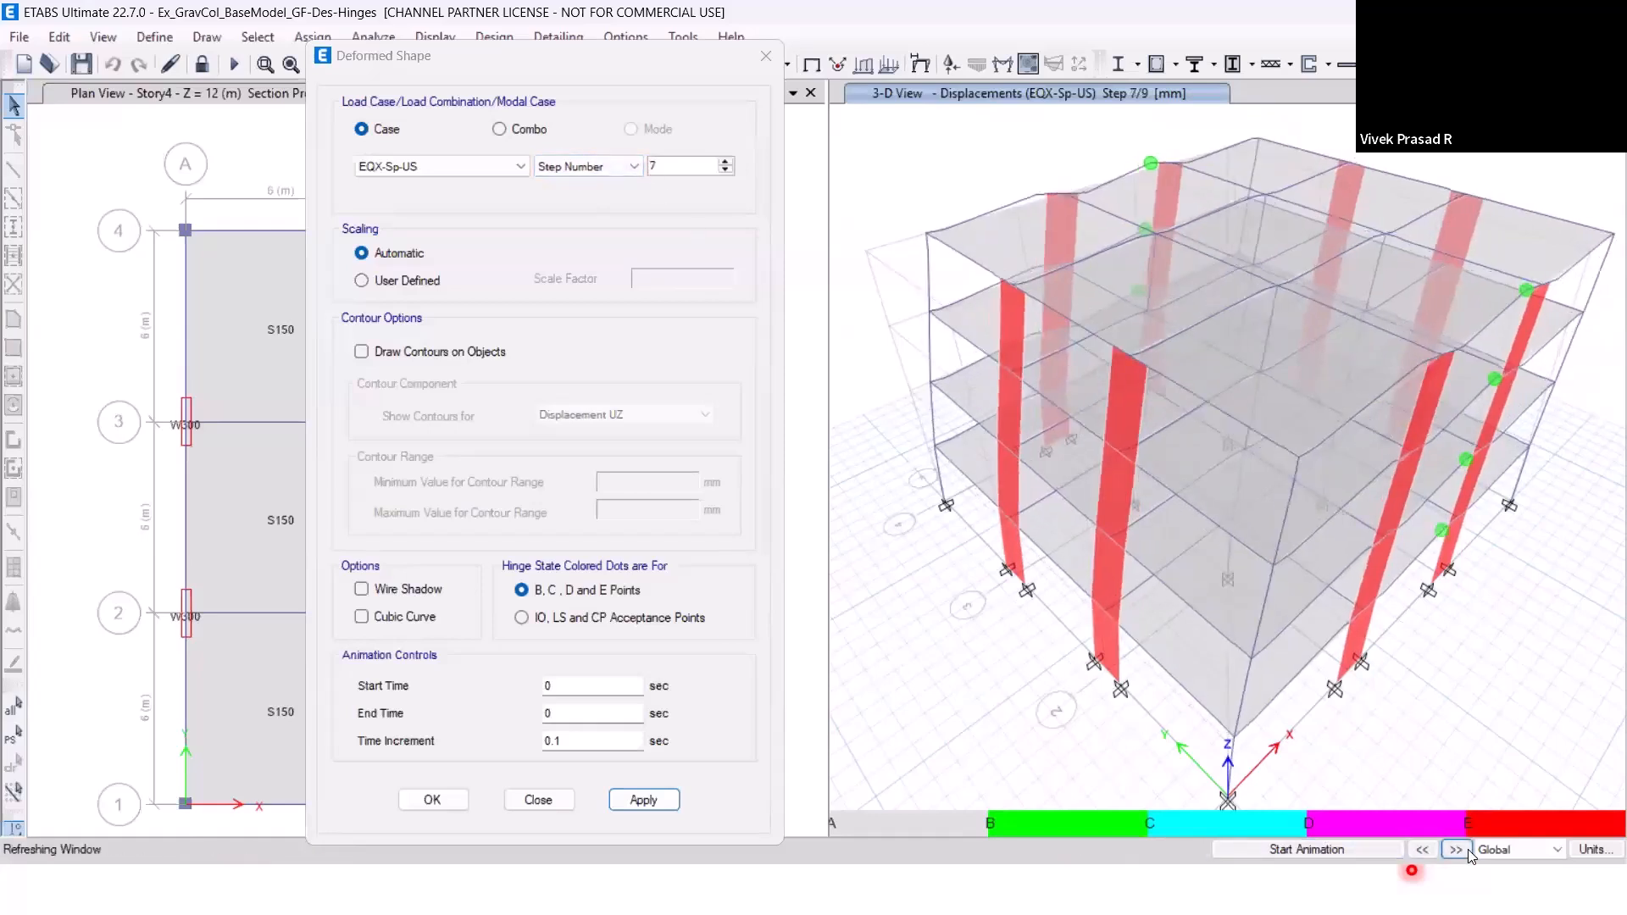
click(1470, 853)
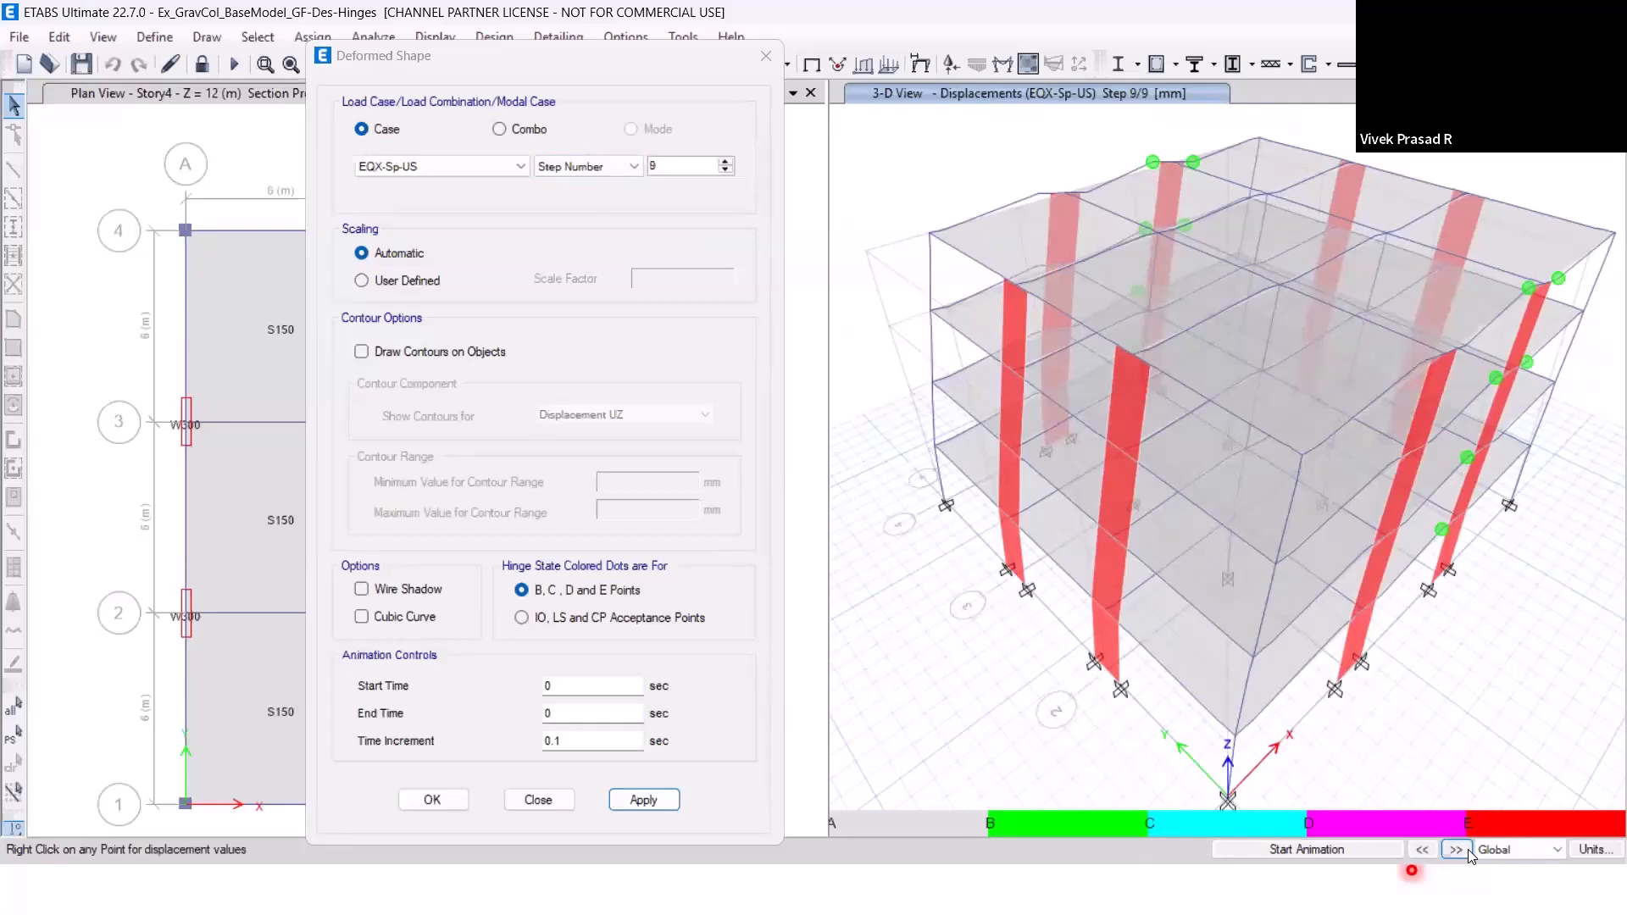
mouse_move(930, 240)
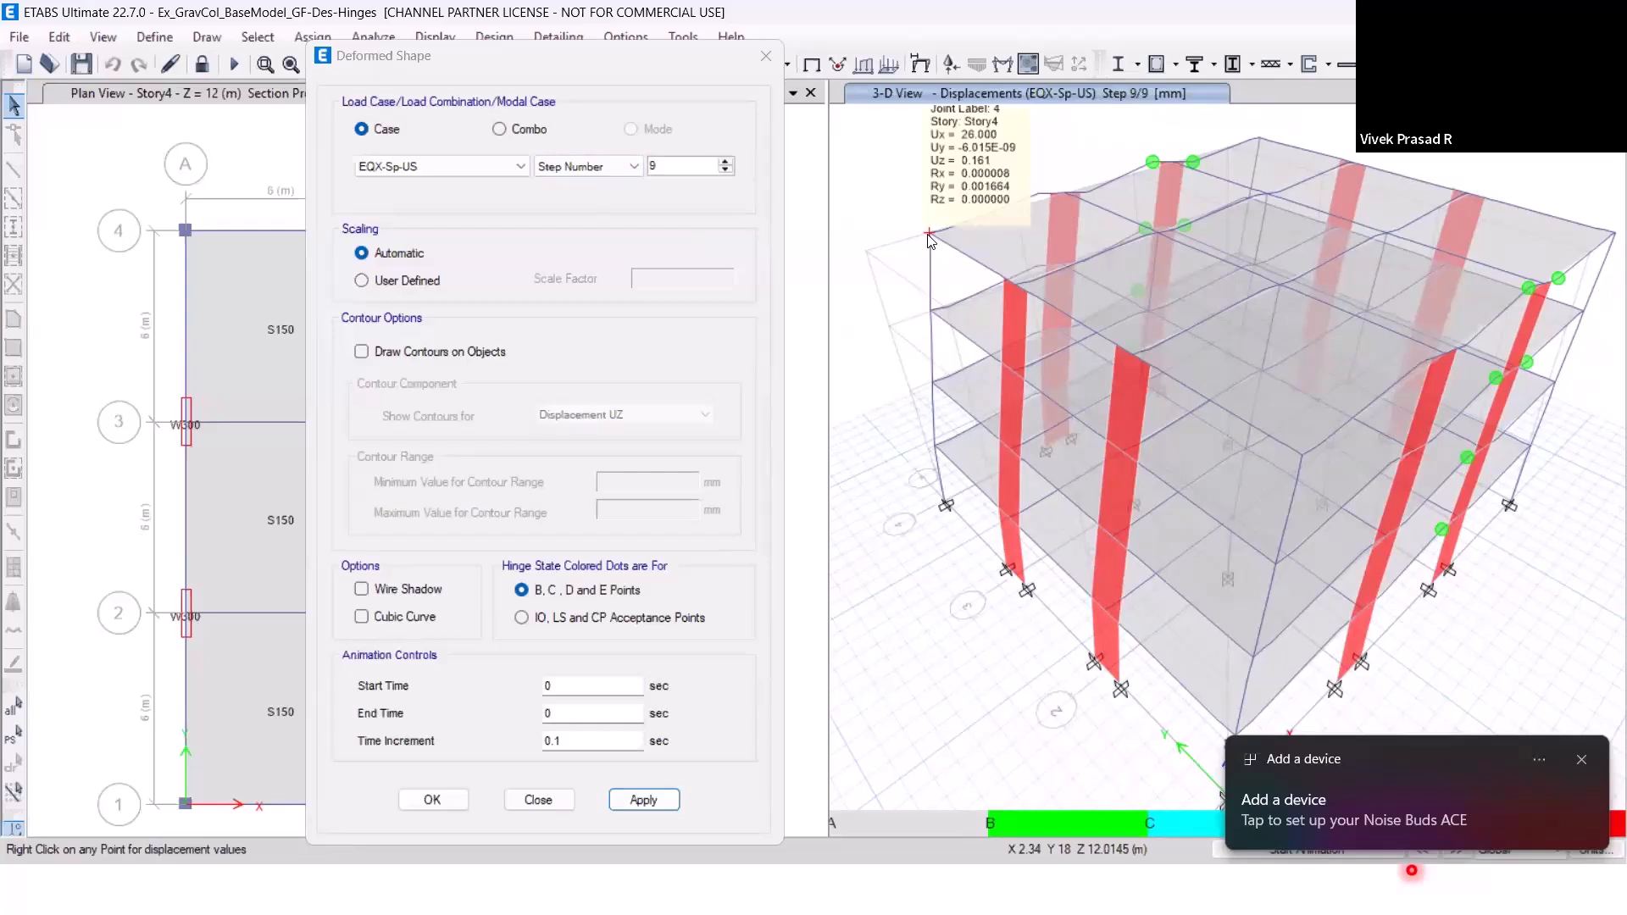
click(1578, 759)
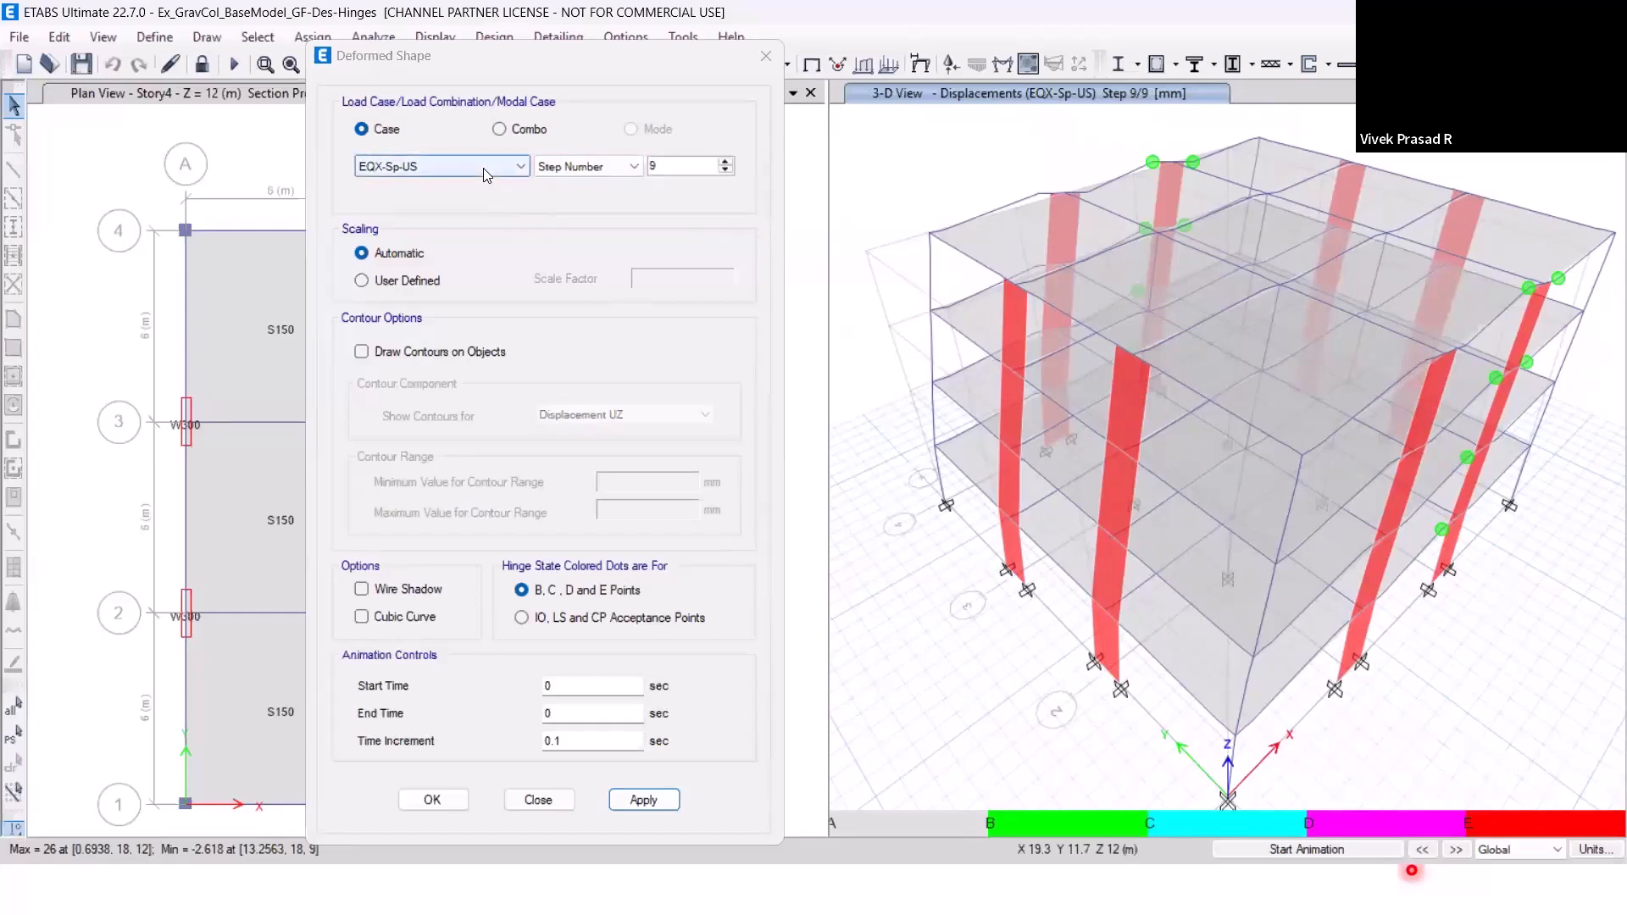
Plot the static pushover curve of base shear versus monitored displacement for EQX-Sp-US, and close the deformed shape settings.
click(508, 66)
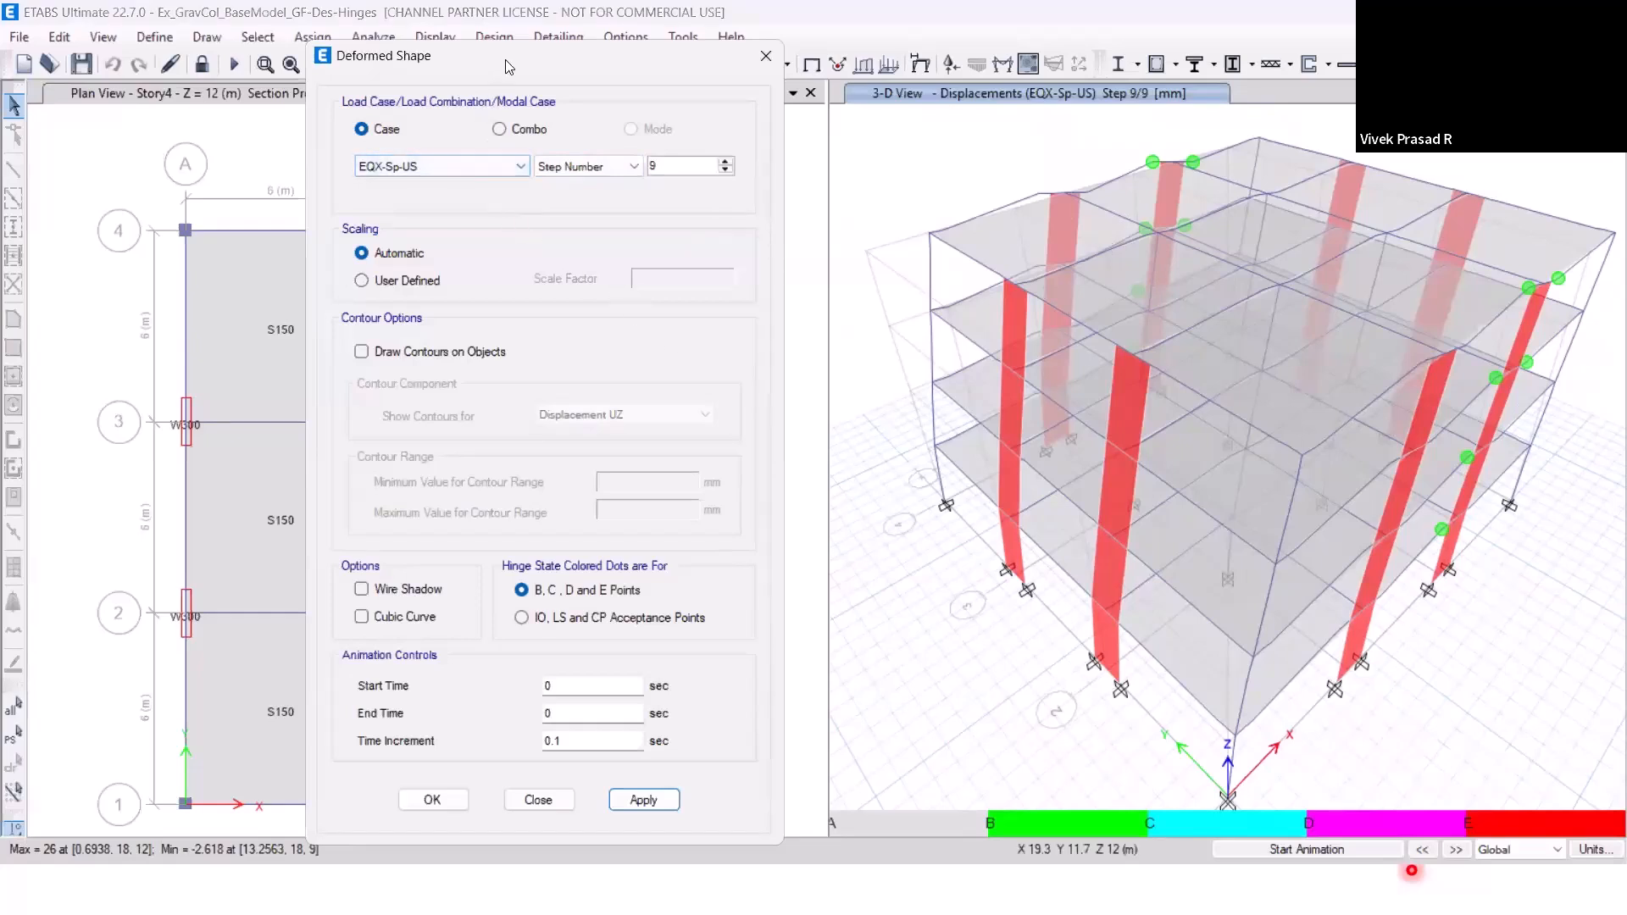
drag(509, 66, 1033, 83)
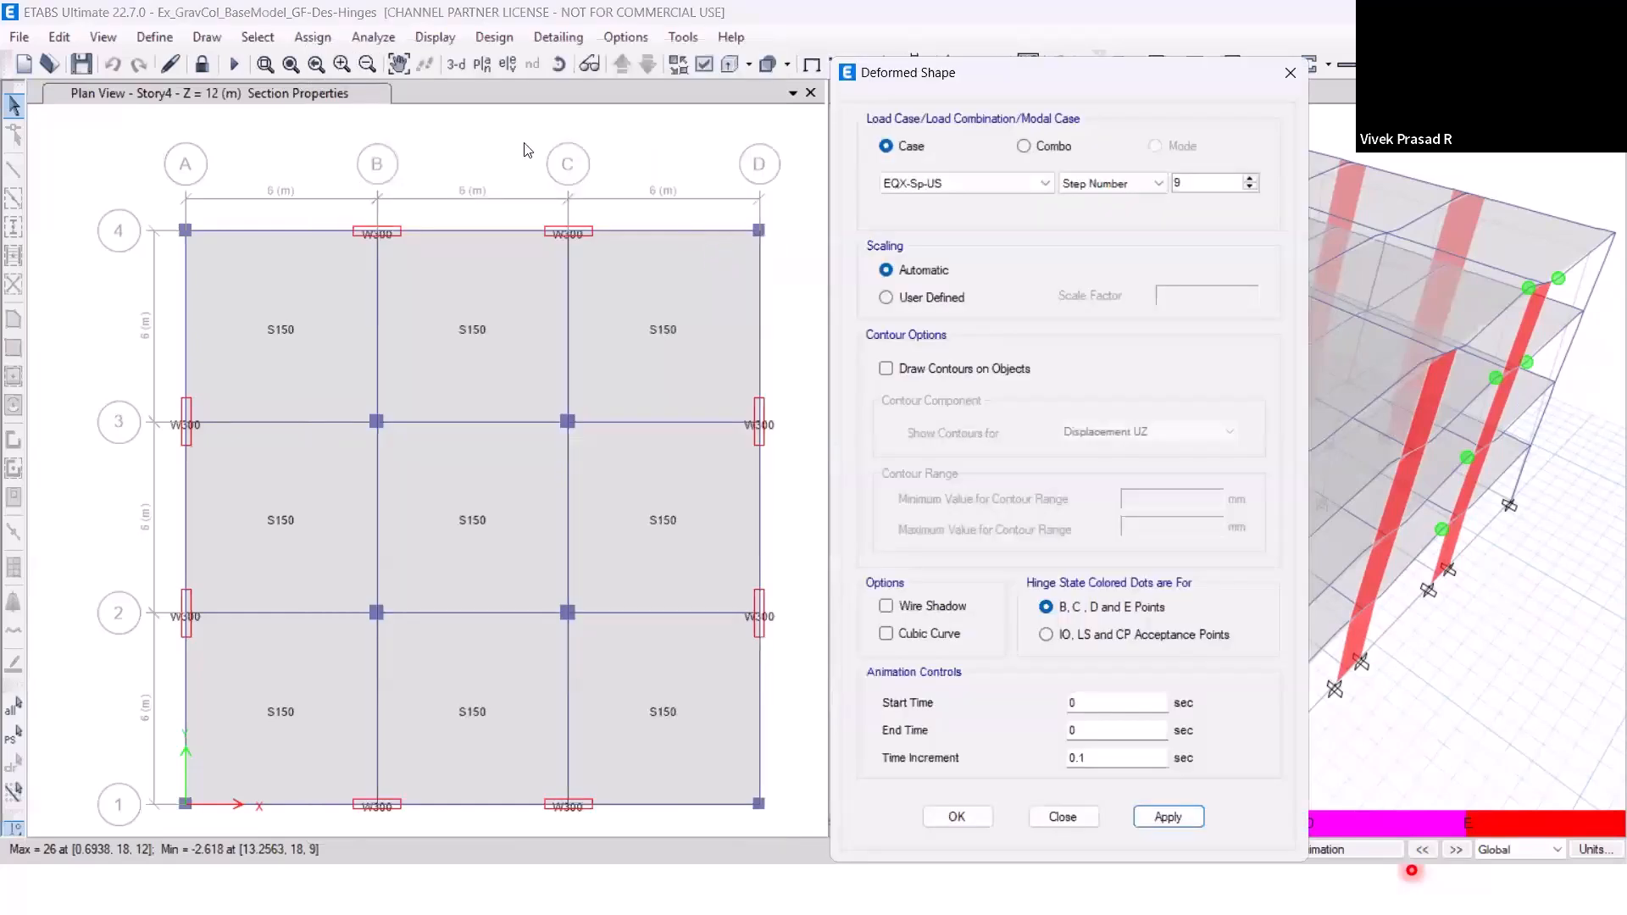
click(436, 38)
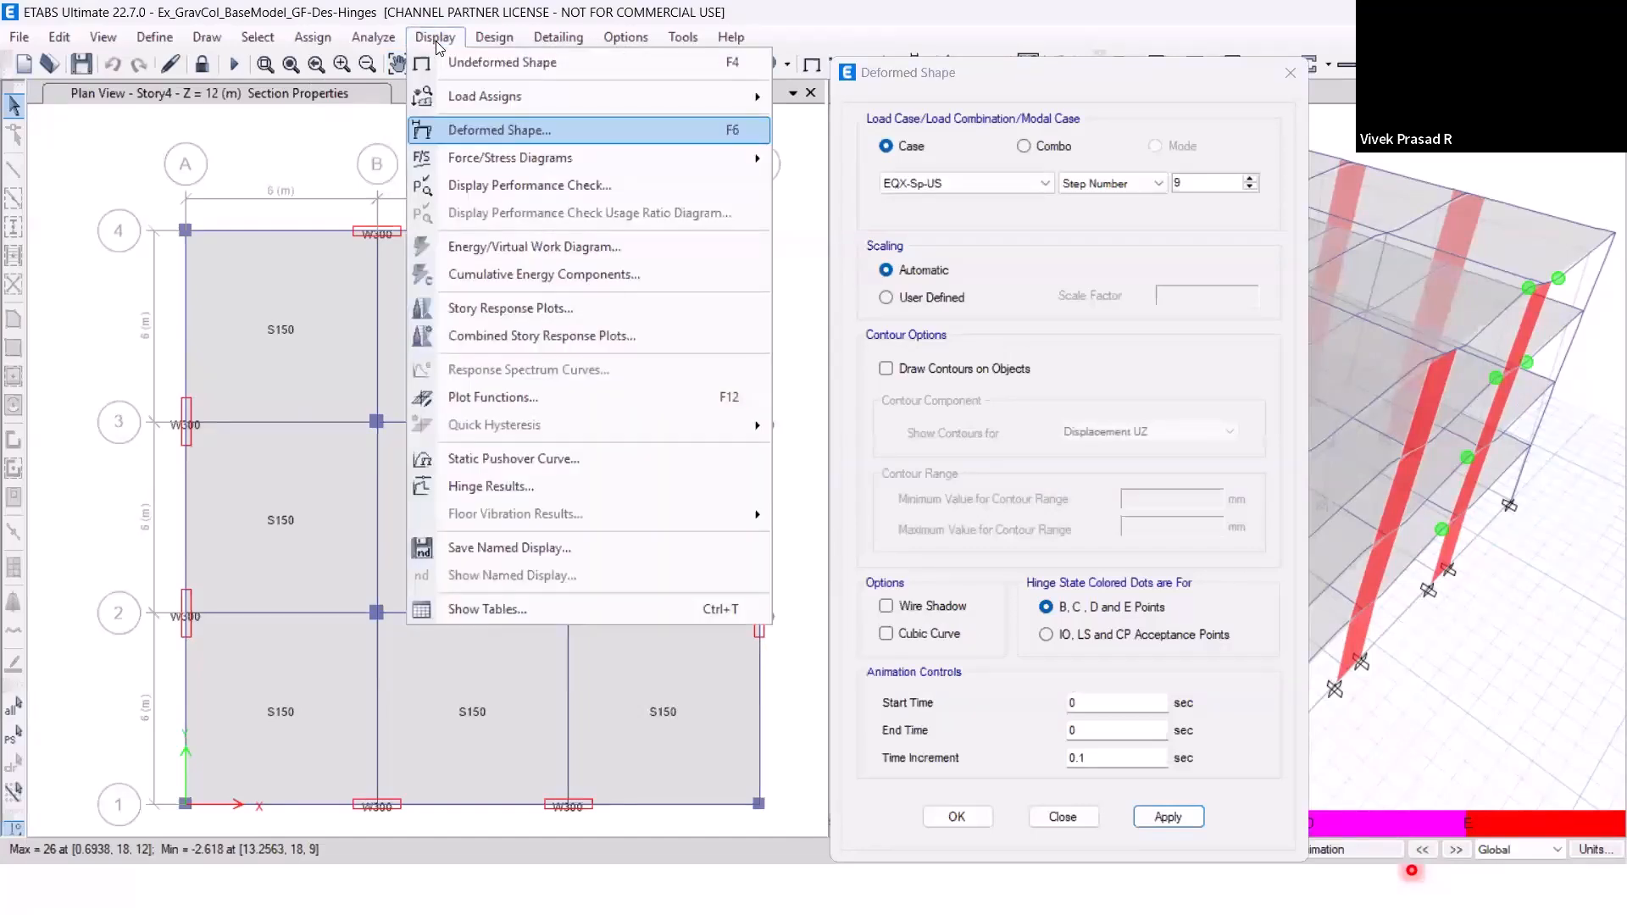
click(511, 462)
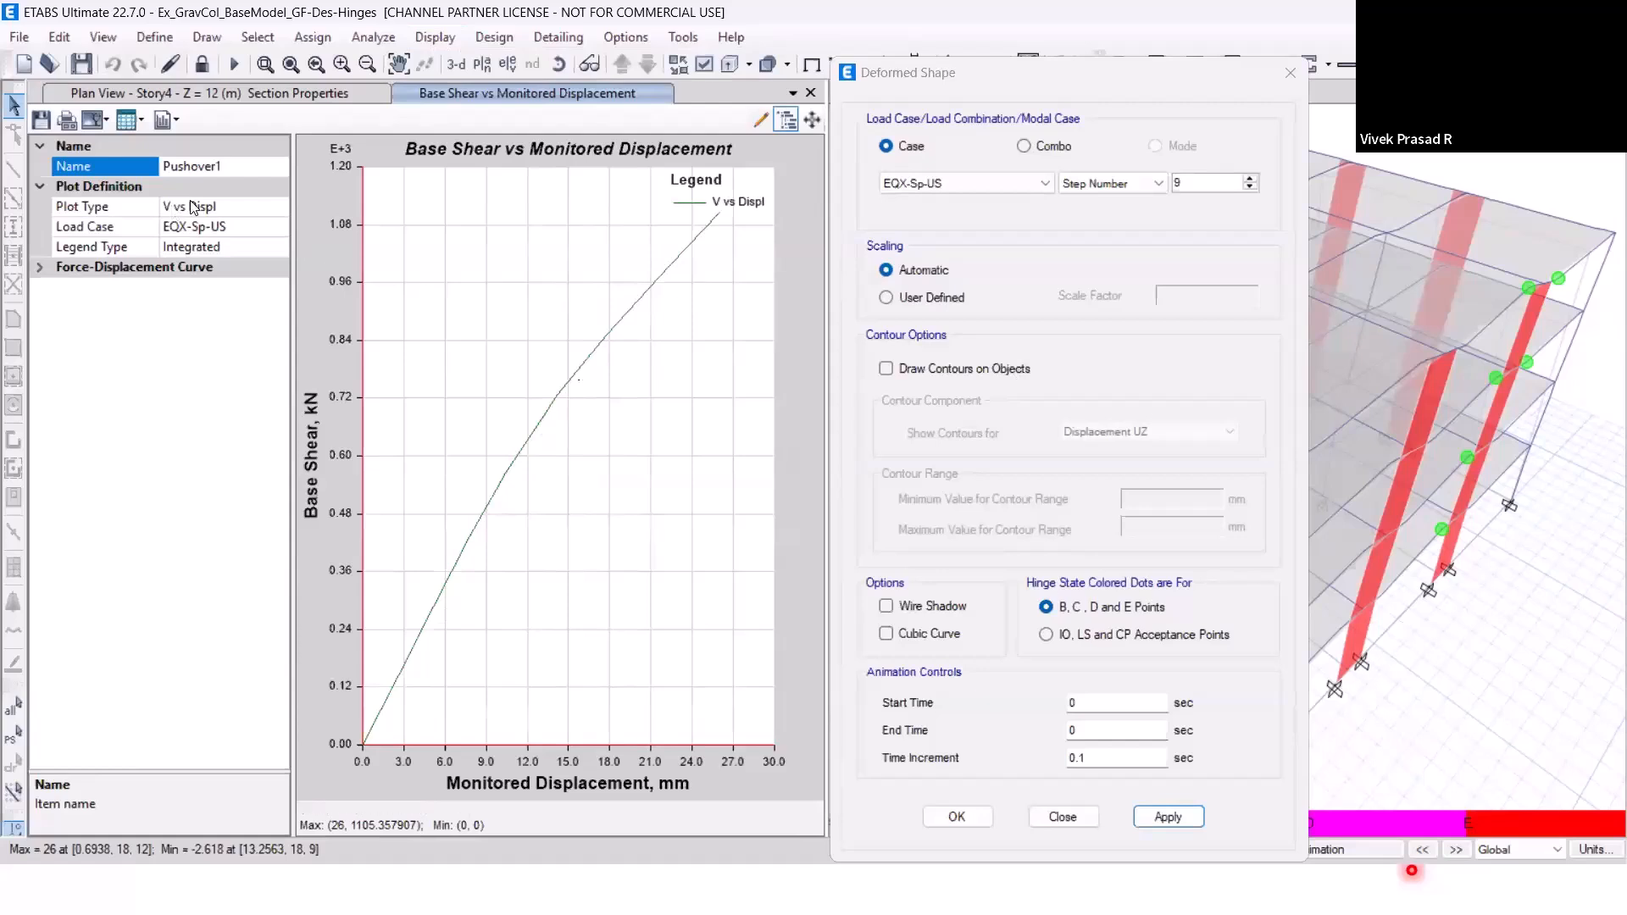
click(134, 123)
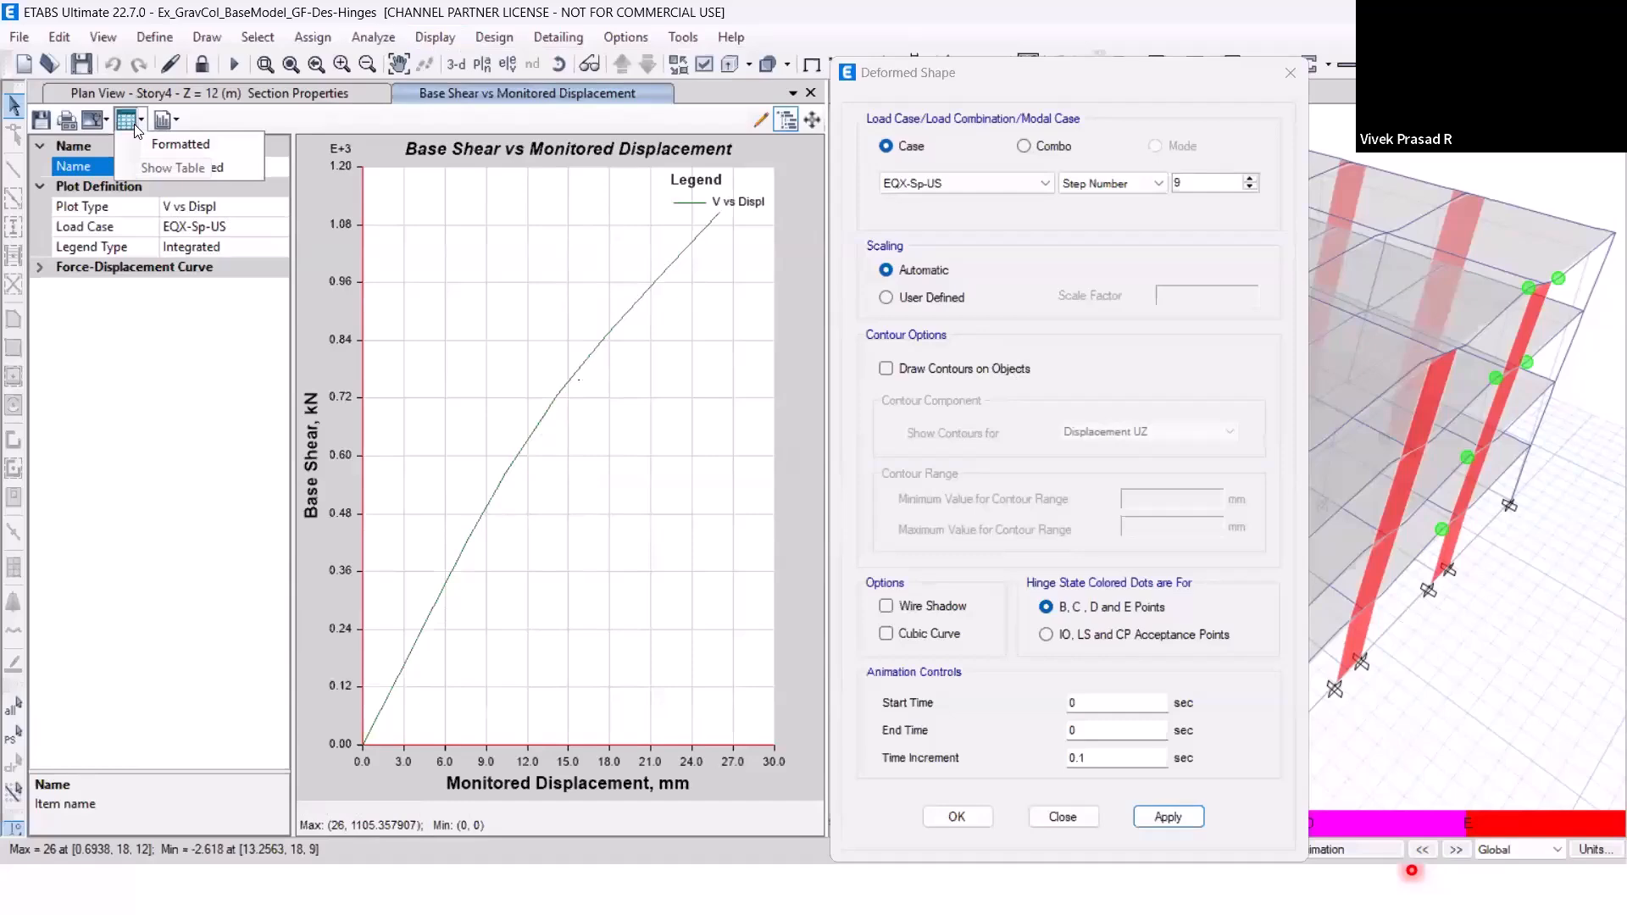
click(386, 113)
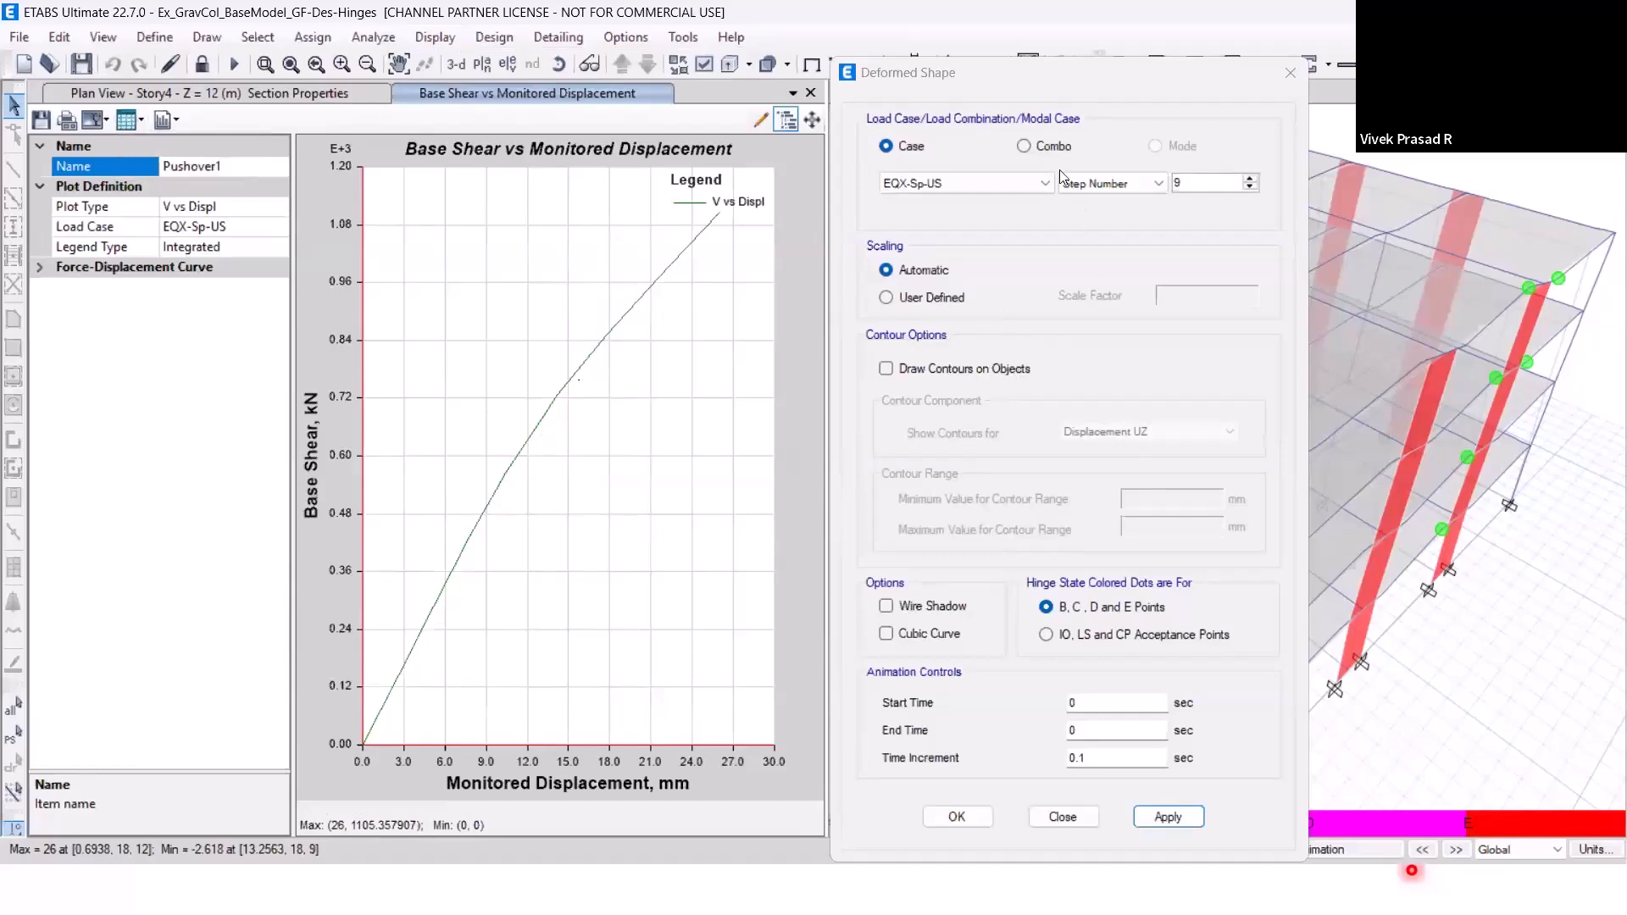
drag(1040, 83, 650, 103)
click(876, 107)
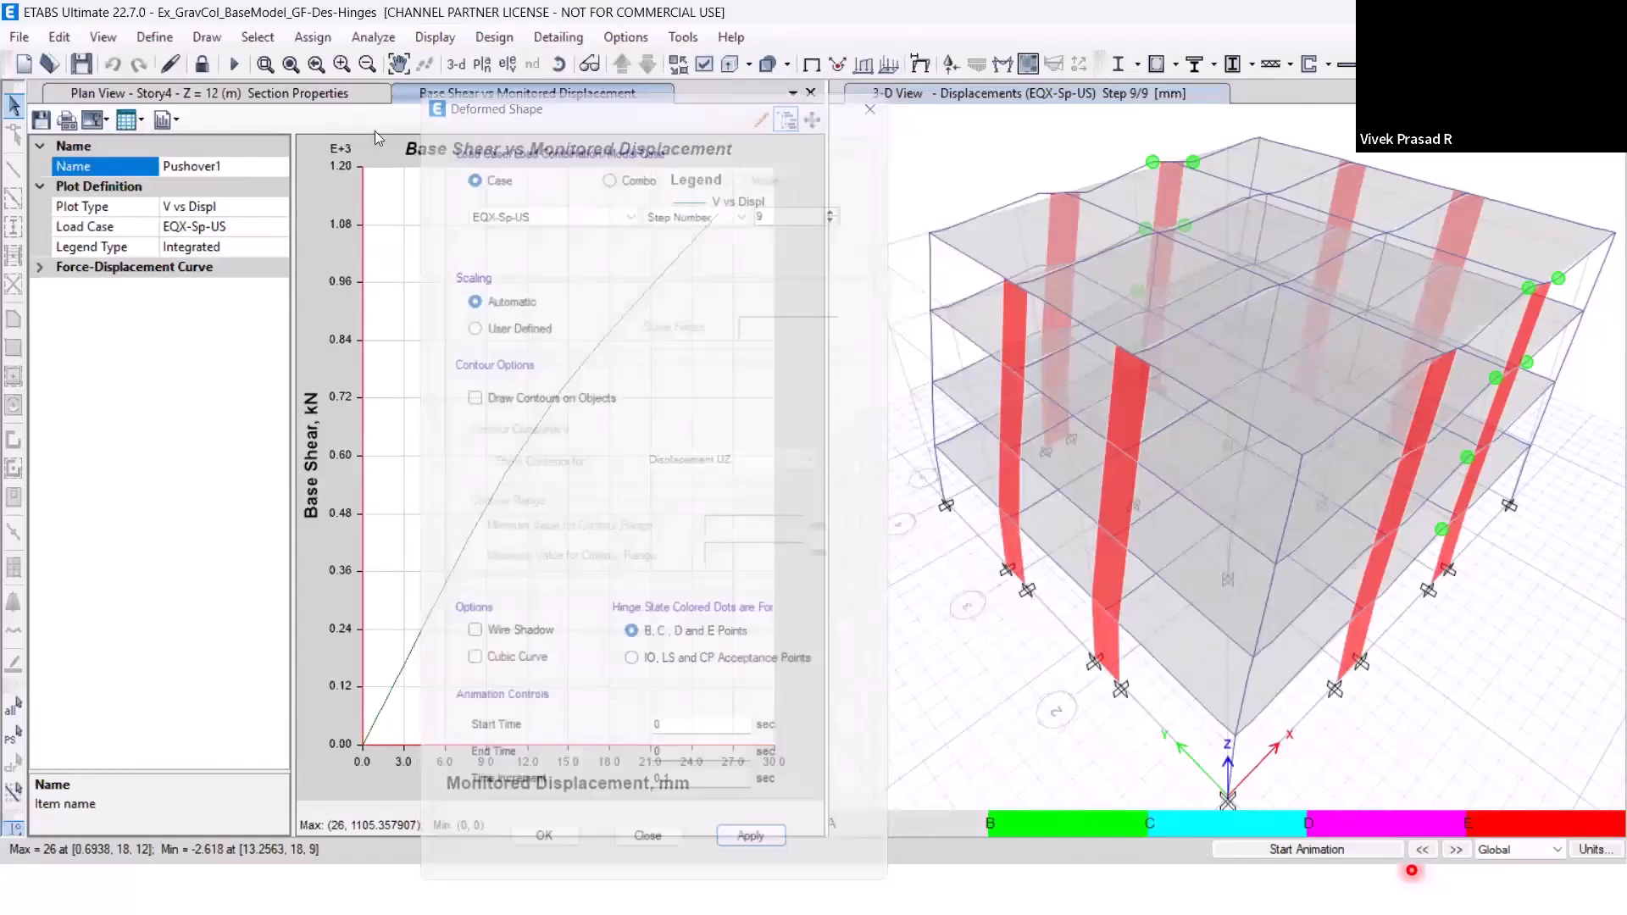
List the generated frame/wall nonlinear hinge properties and check the hinge type of B4H5.
click(154, 37)
mouse_move(194, 106)
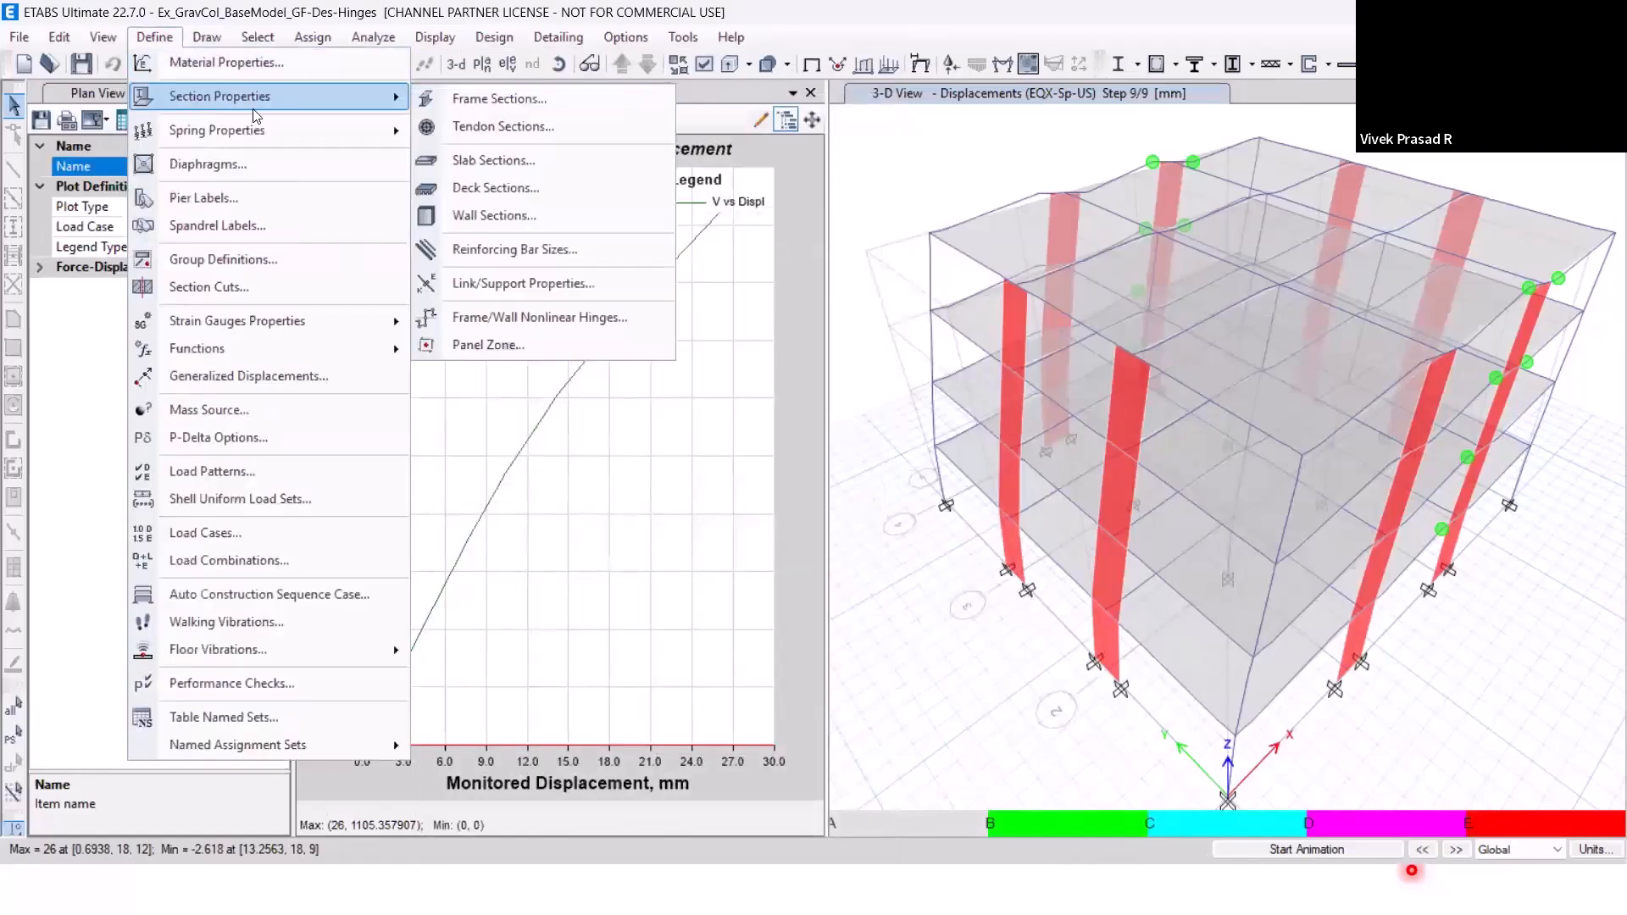
click(502, 326)
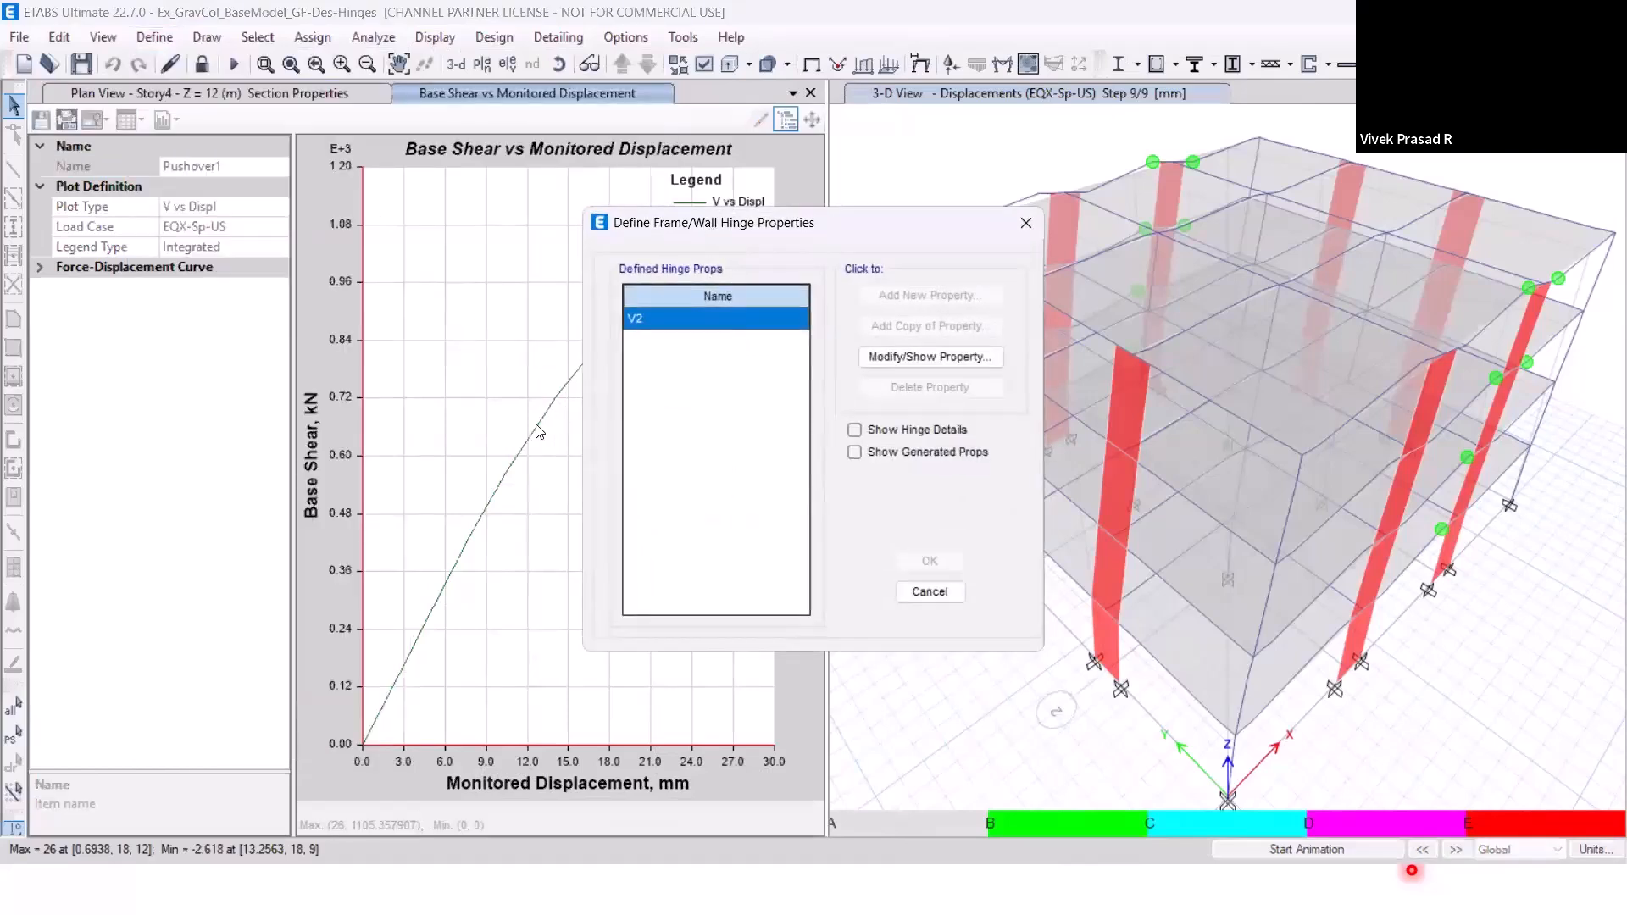
drag(704, 225, 352, 219)
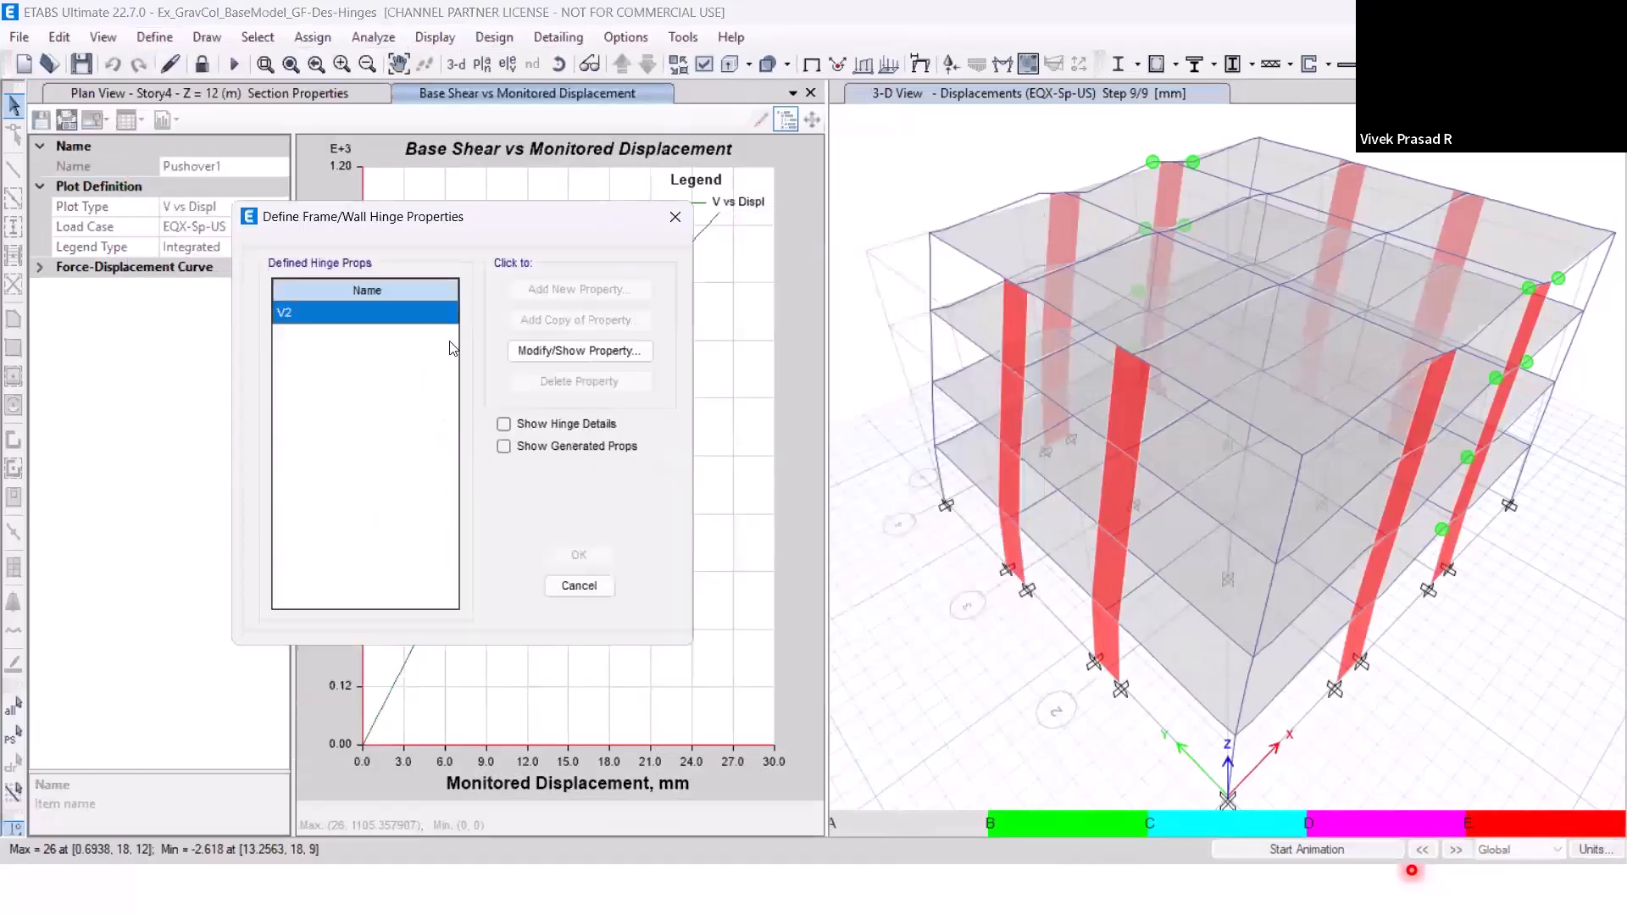
click(535, 449)
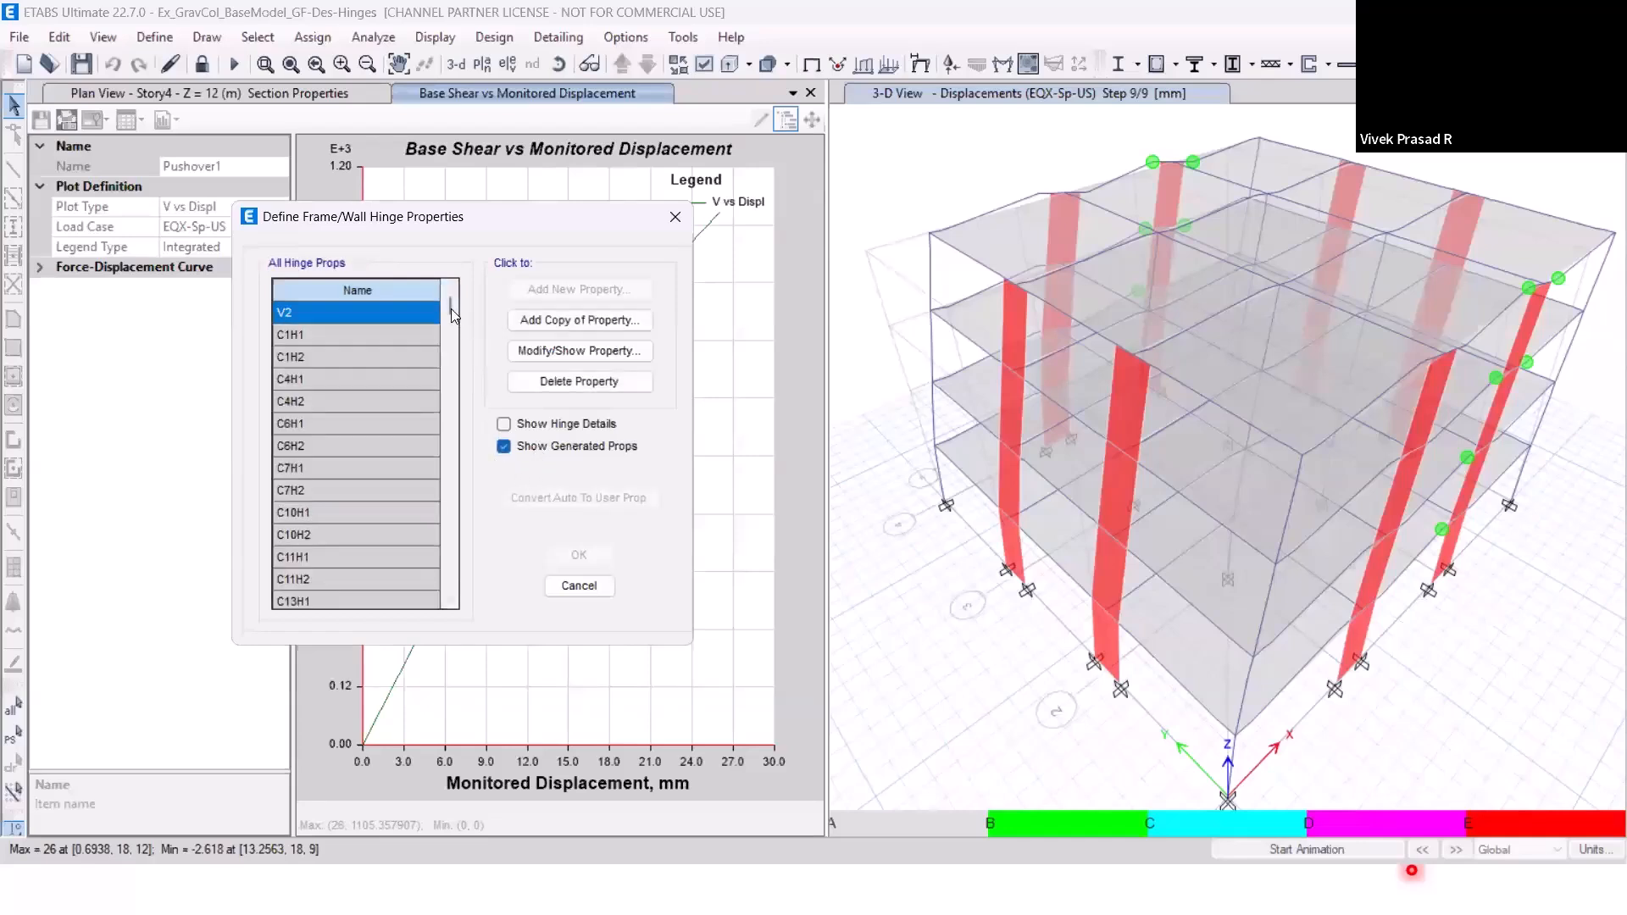
drag(451, 308, 459, 352)
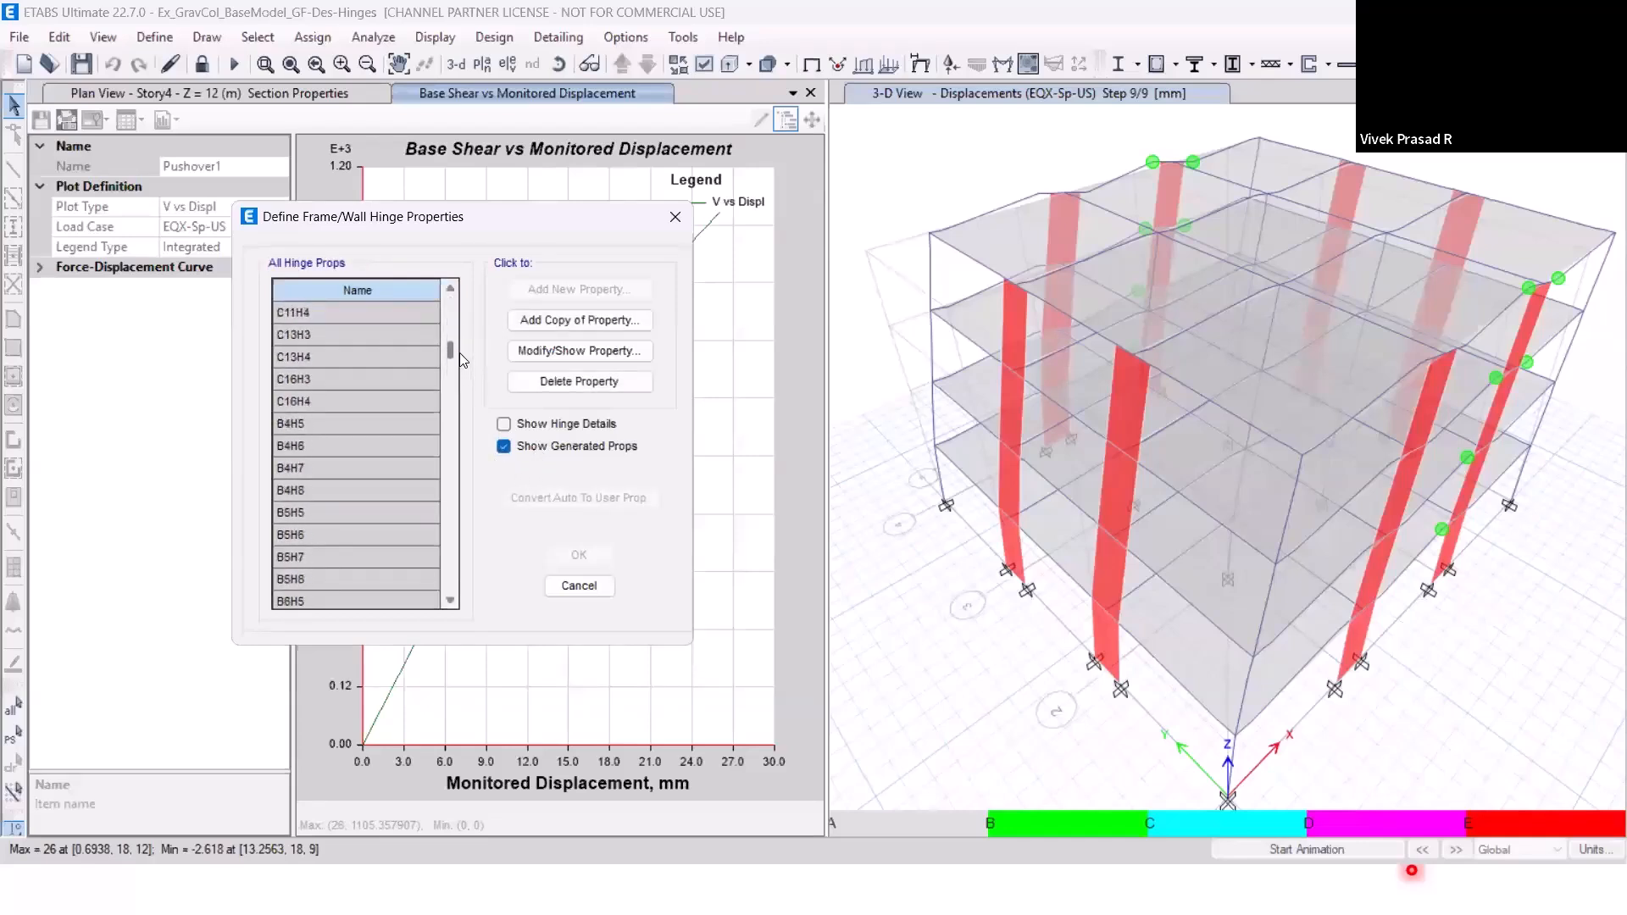
click(317, 402)
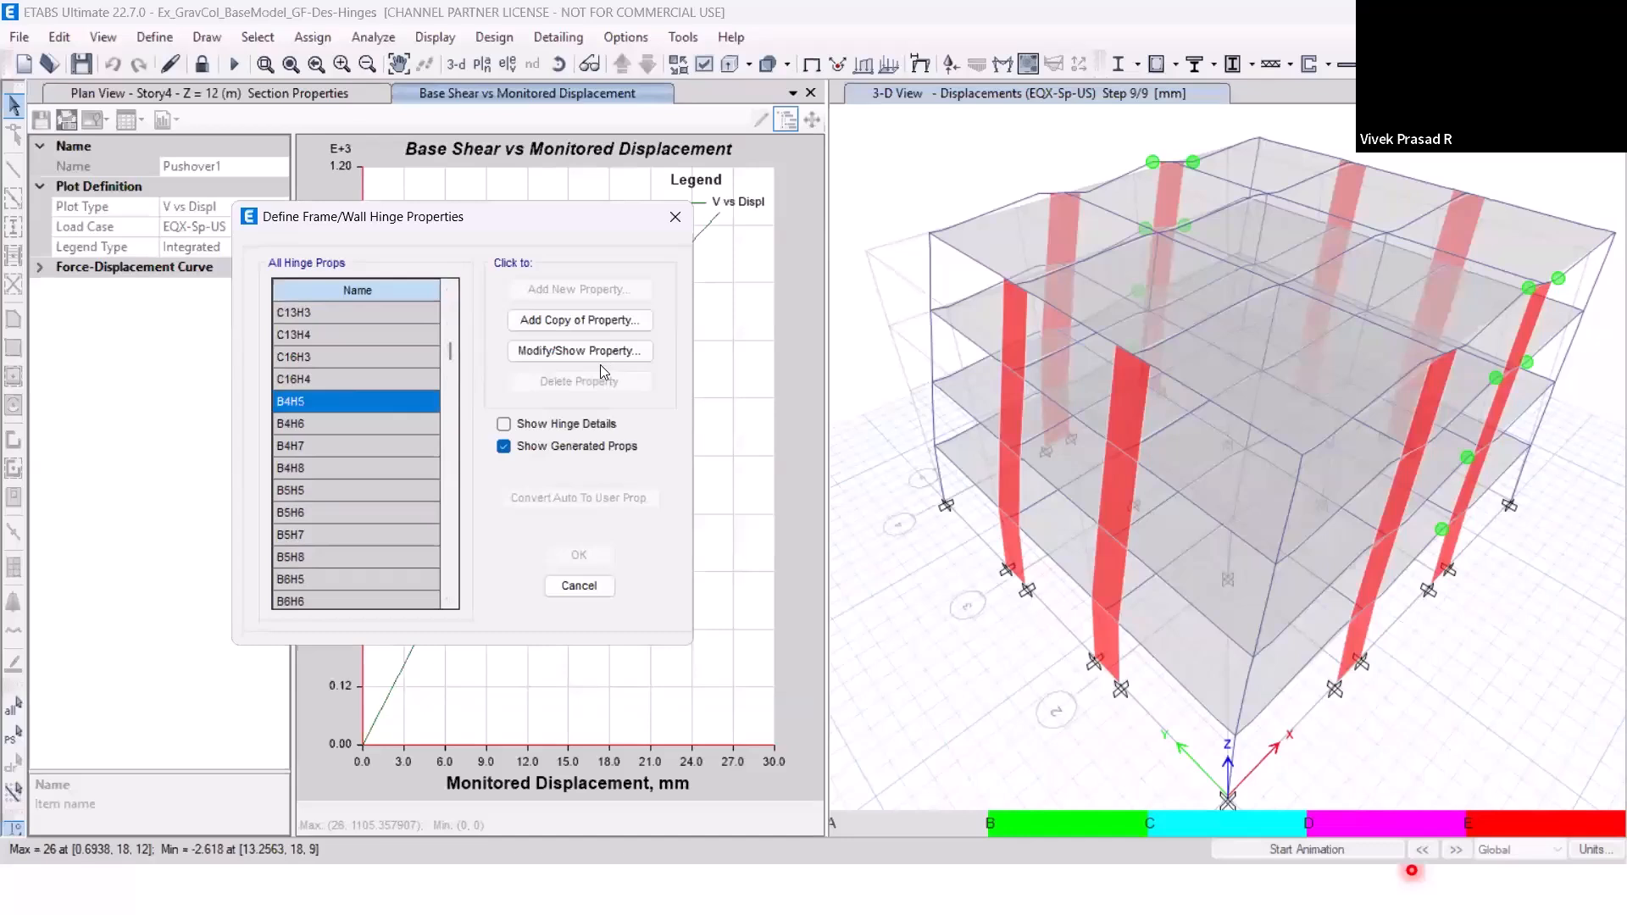
click(593, 352)
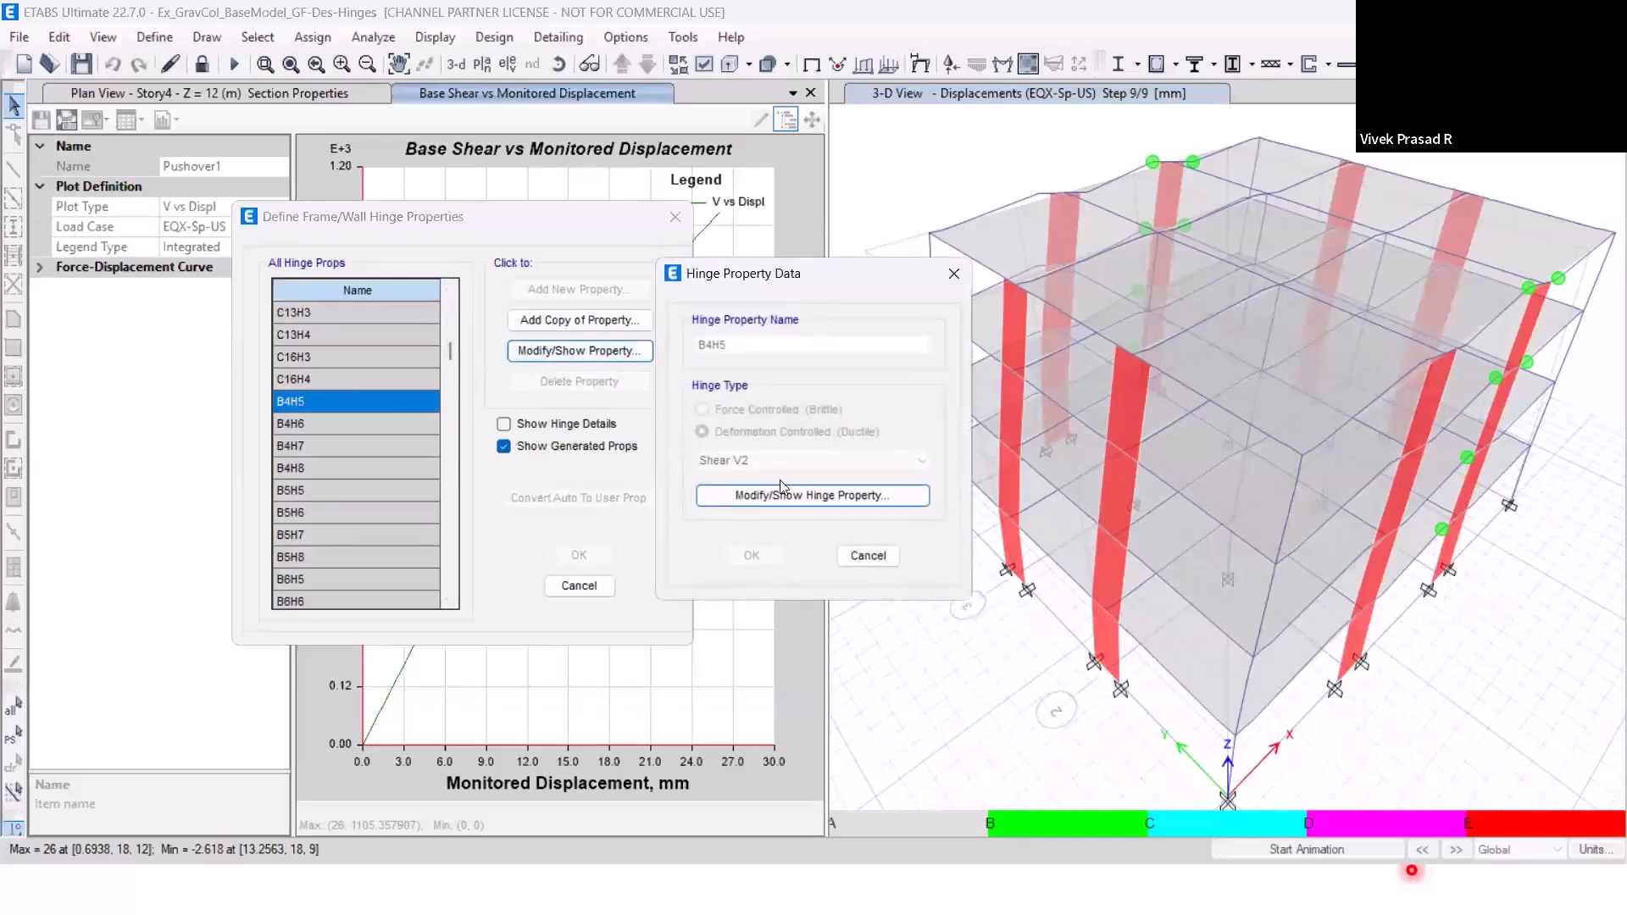
click(869, 556)
Examine the moment-rotation backbone and acceptance criteria of hinge B4H6, and leave the hinge definitions without changes.
key(Down)
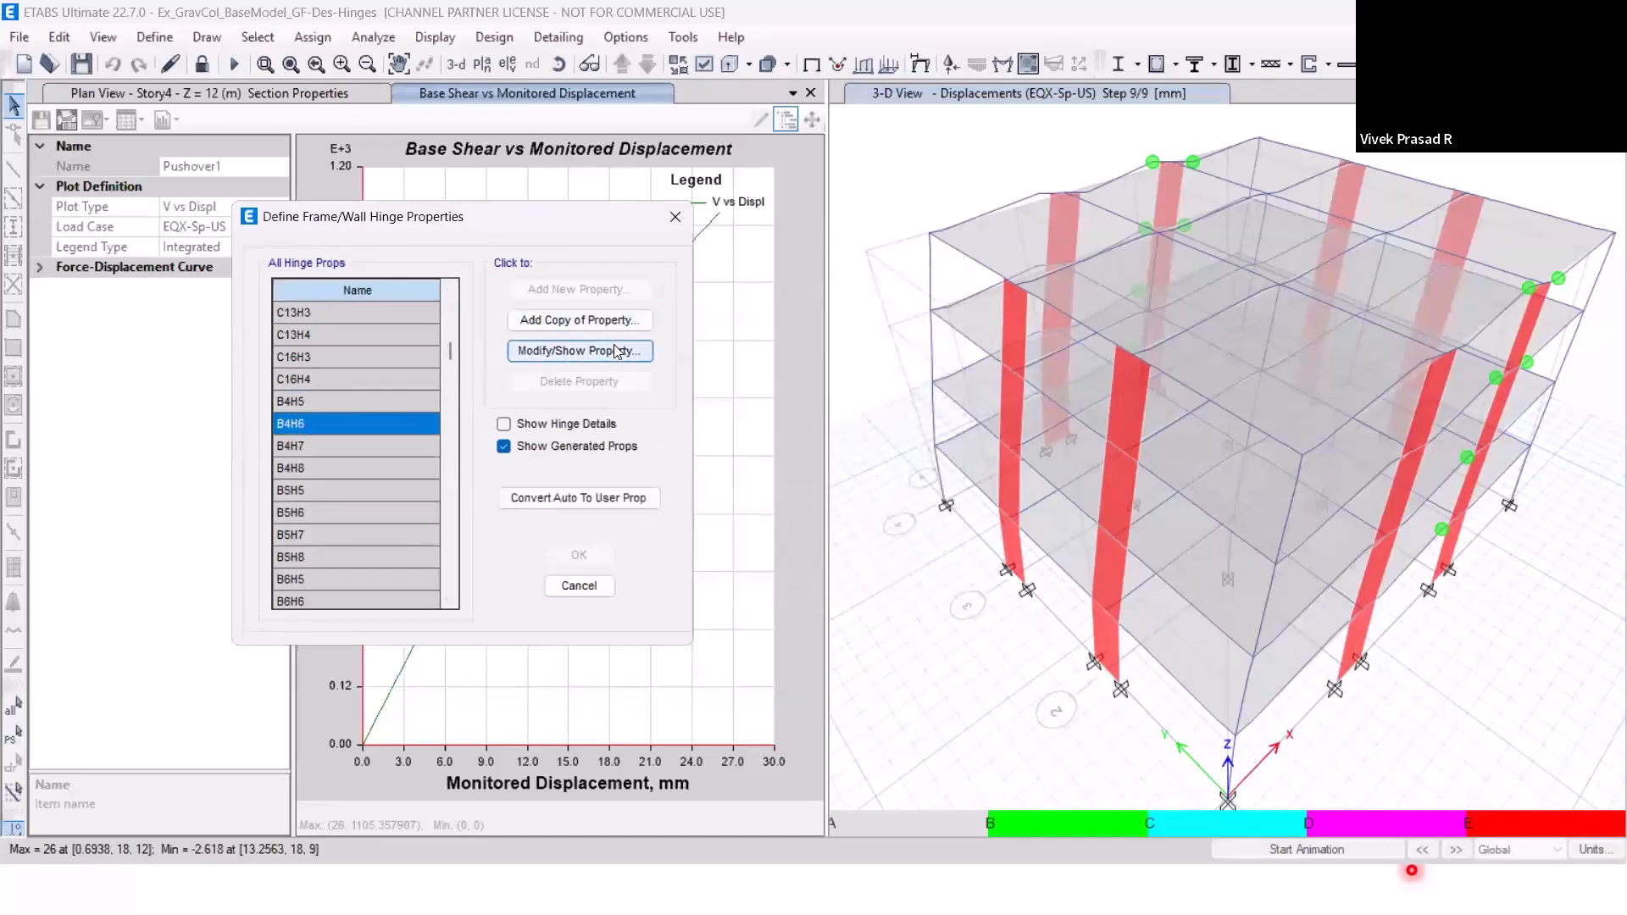
click(614, 346)
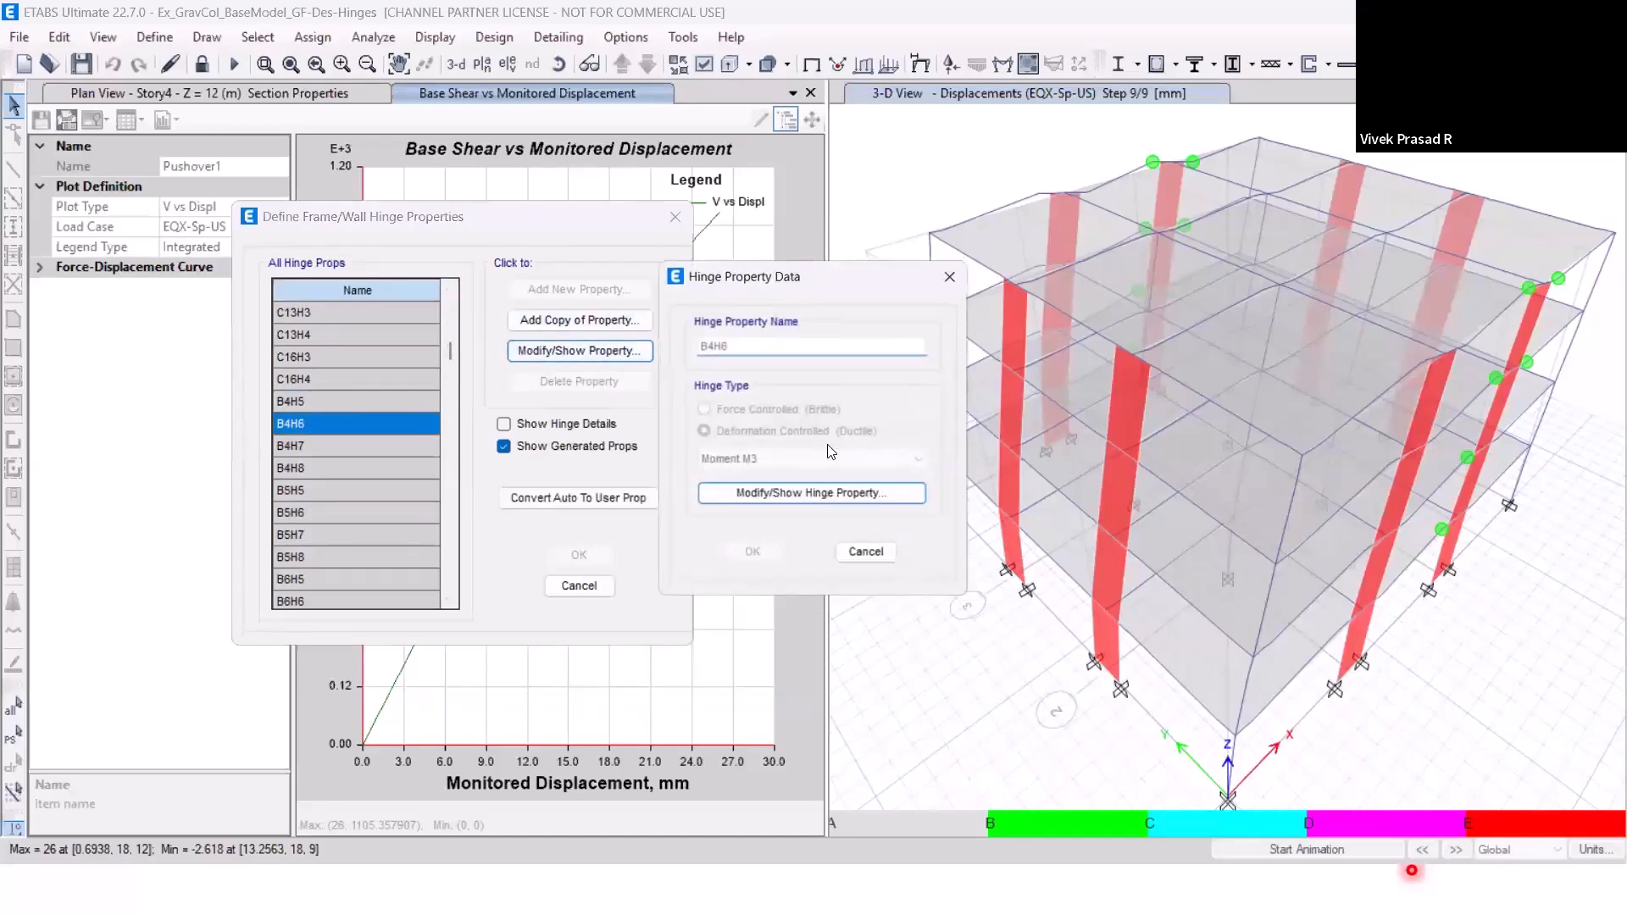
click(791, 497)
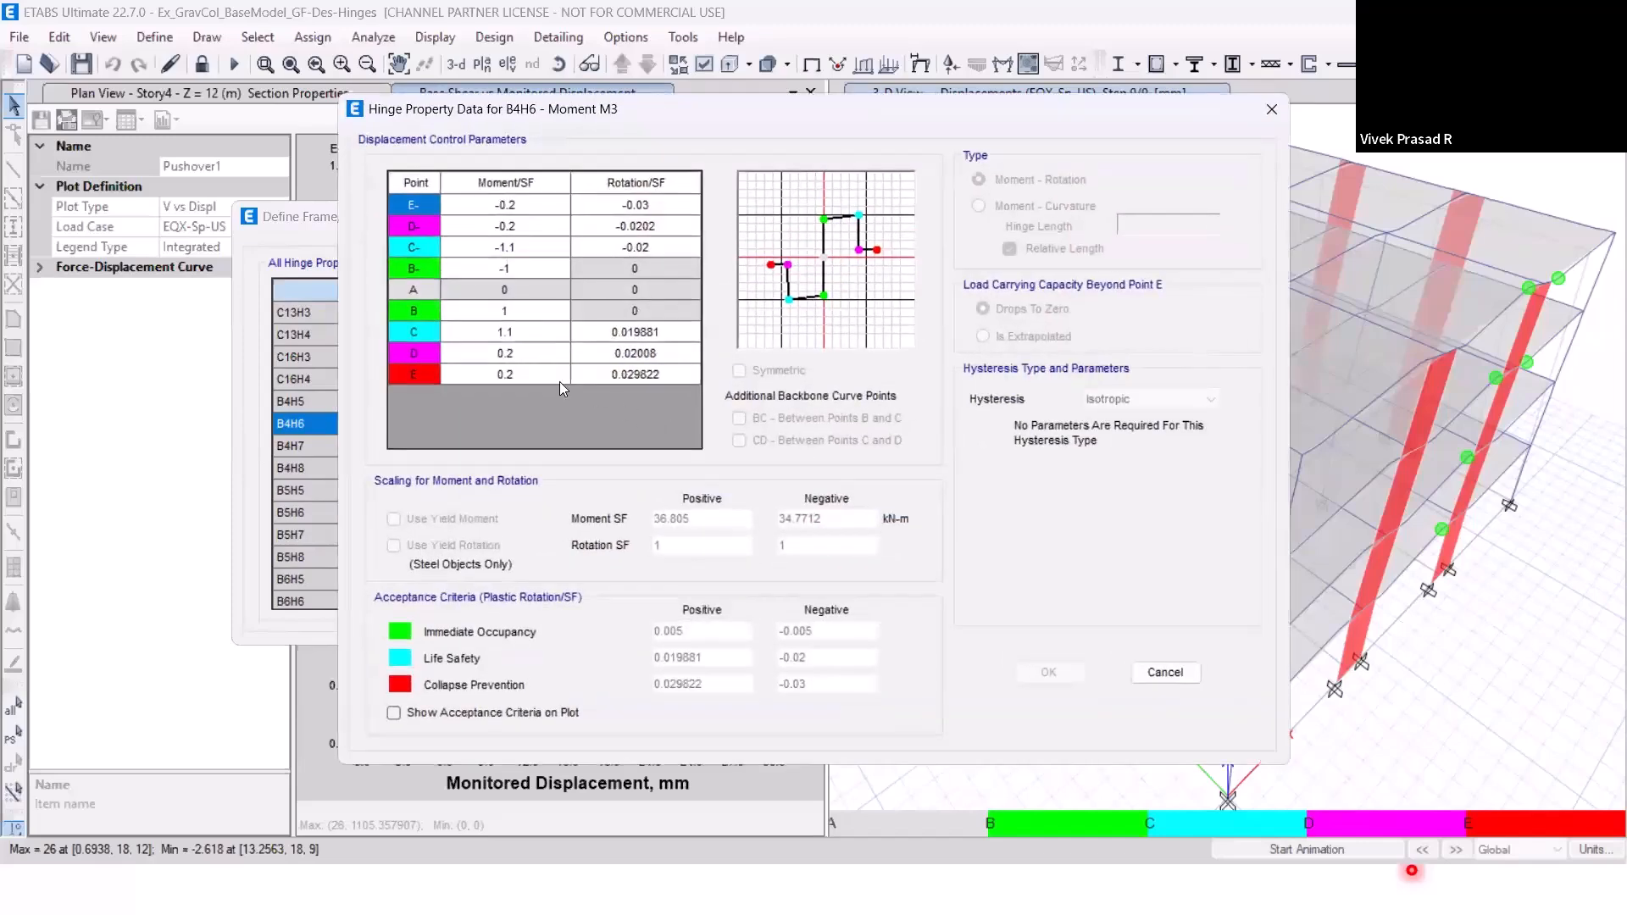
drag(986, 117, 719, 156)
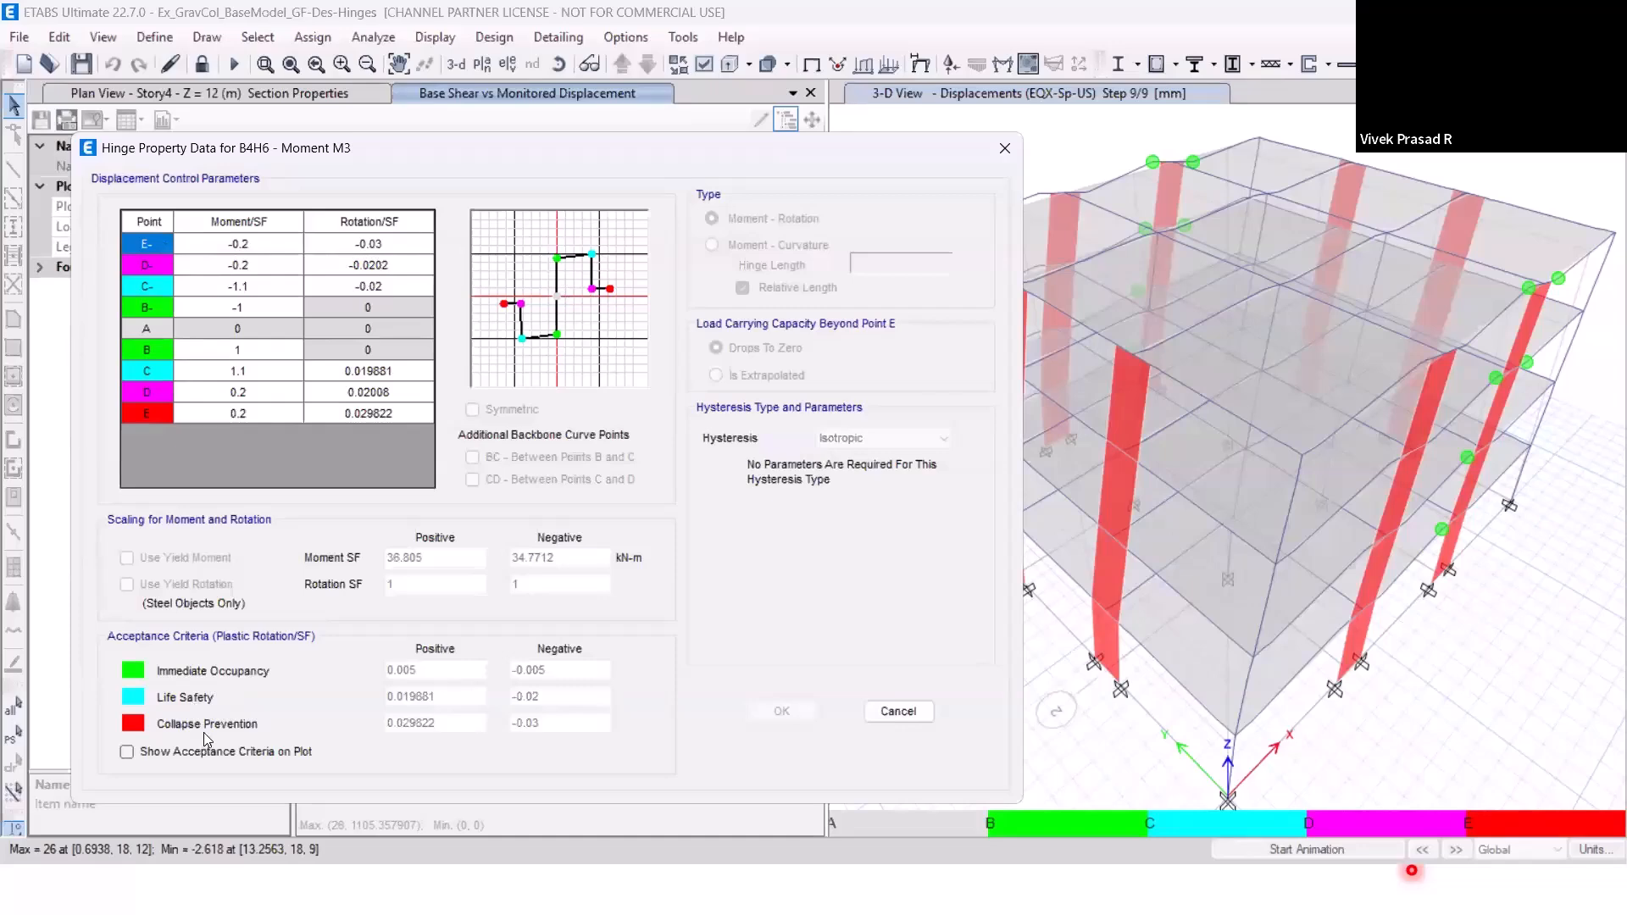
click(898, 712)
click(868, 554)
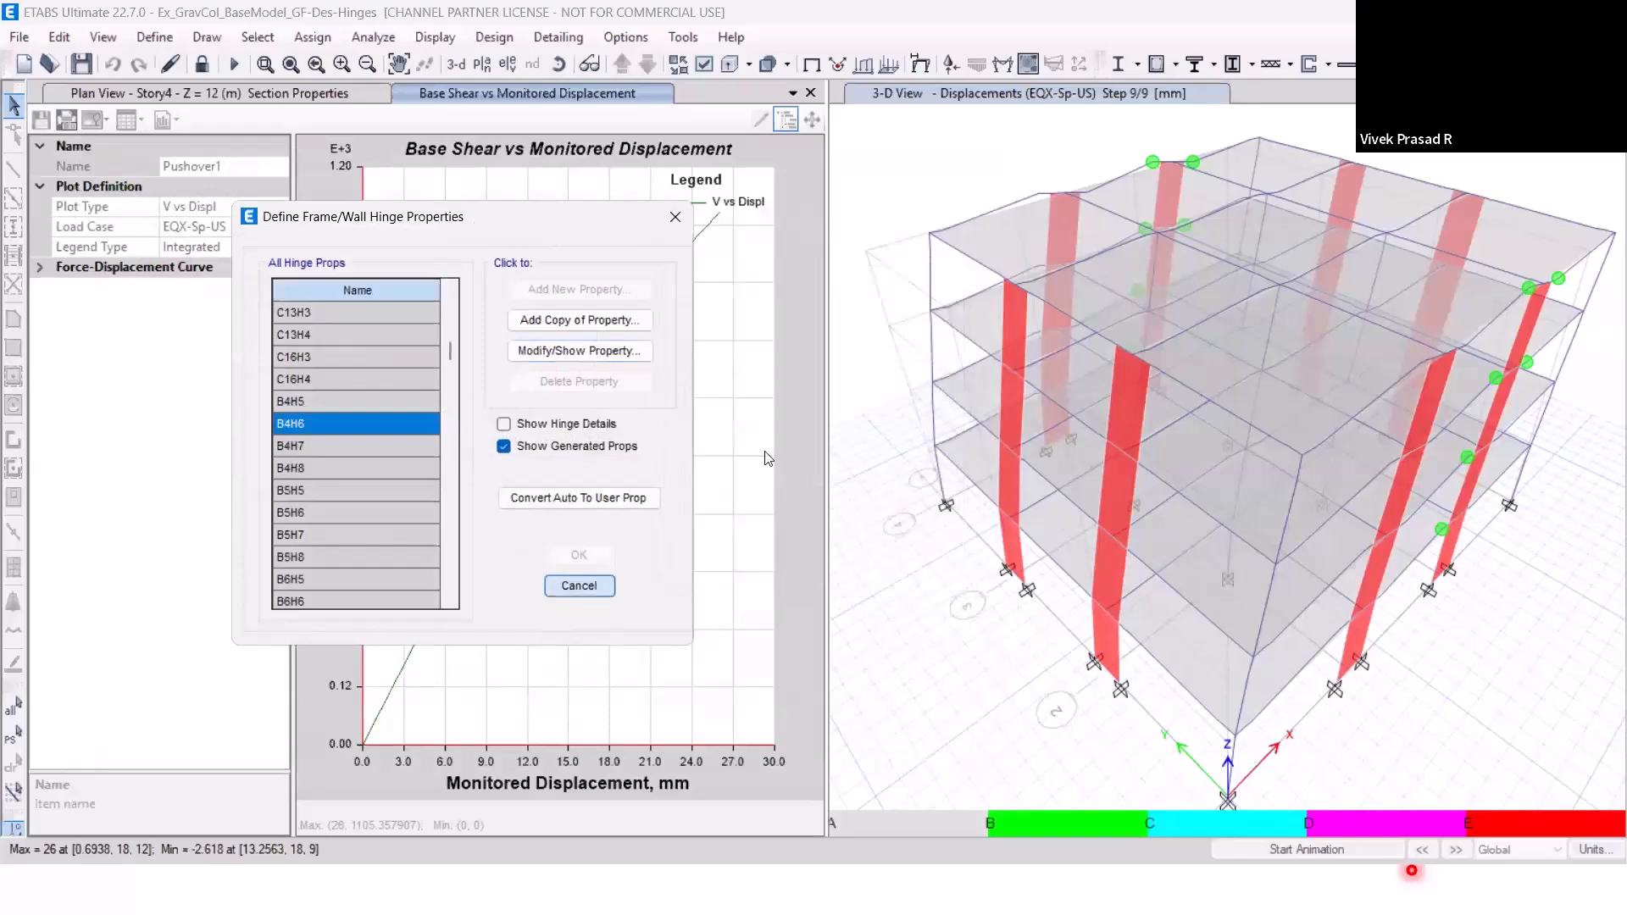
click(606, 586)
click(931, 149)
click(921, 64)
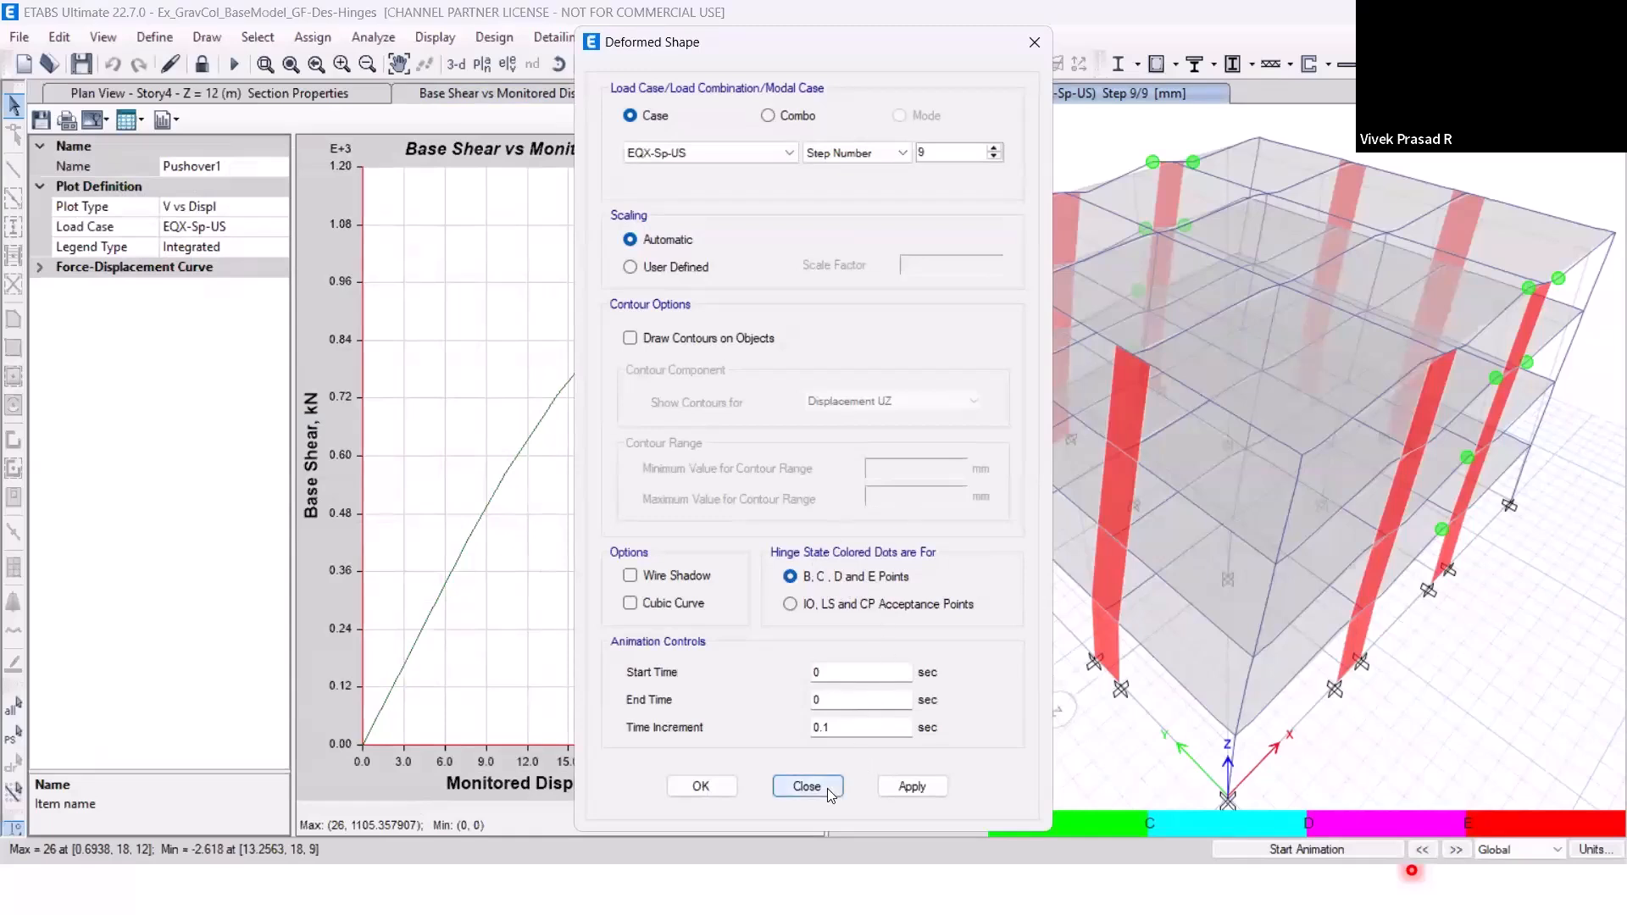
click(806, 787)
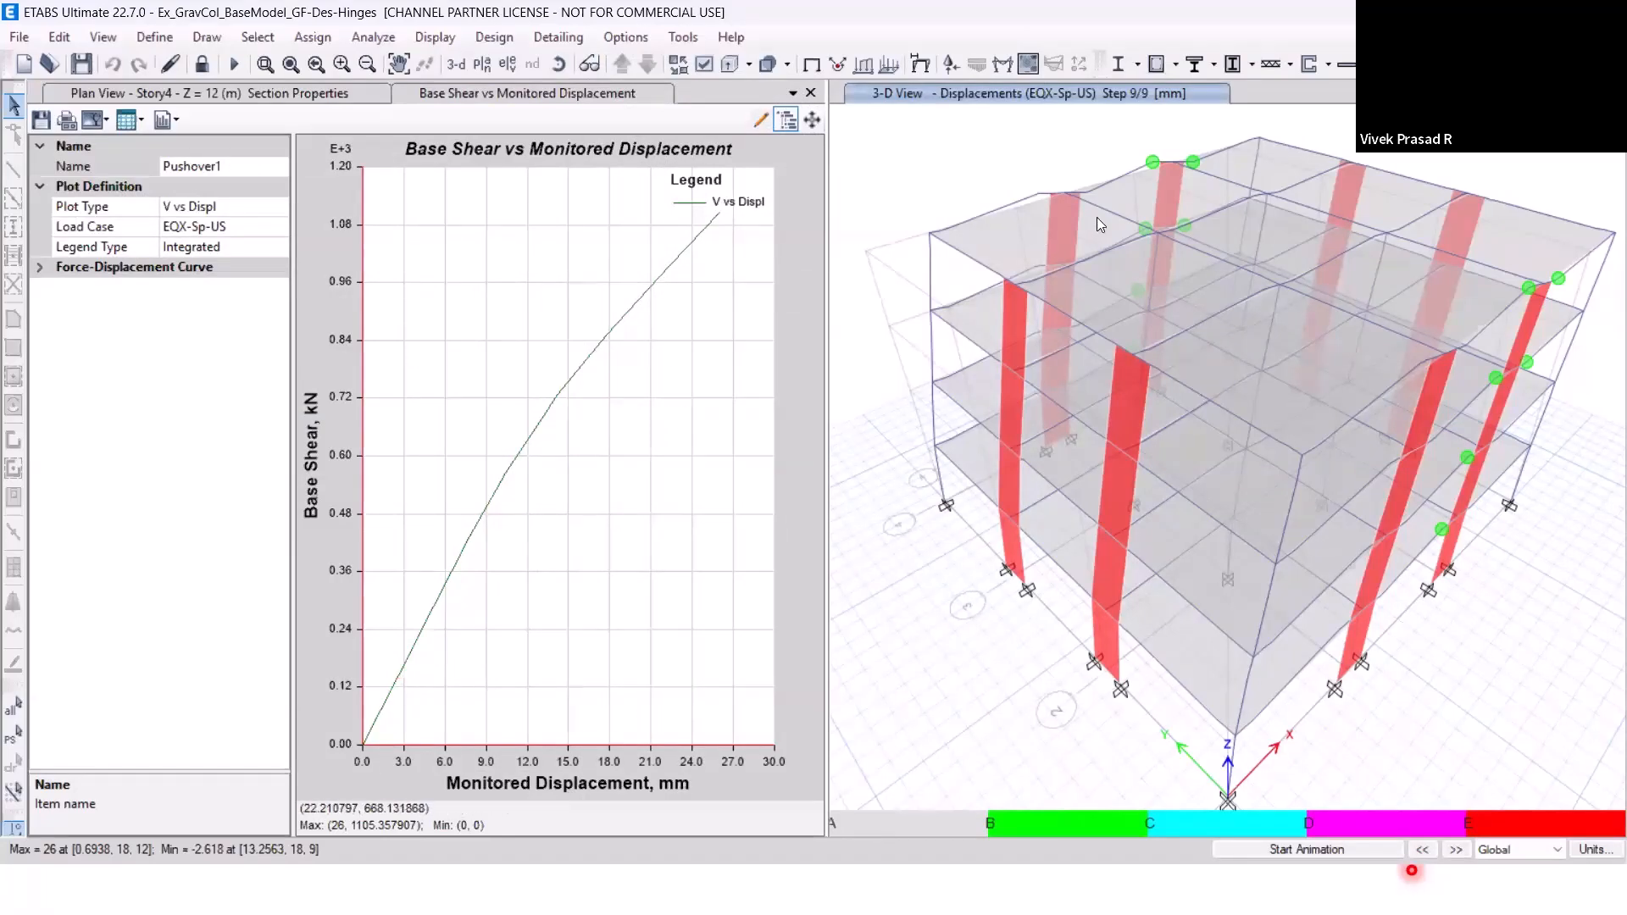
mouse_move(1168, 166)
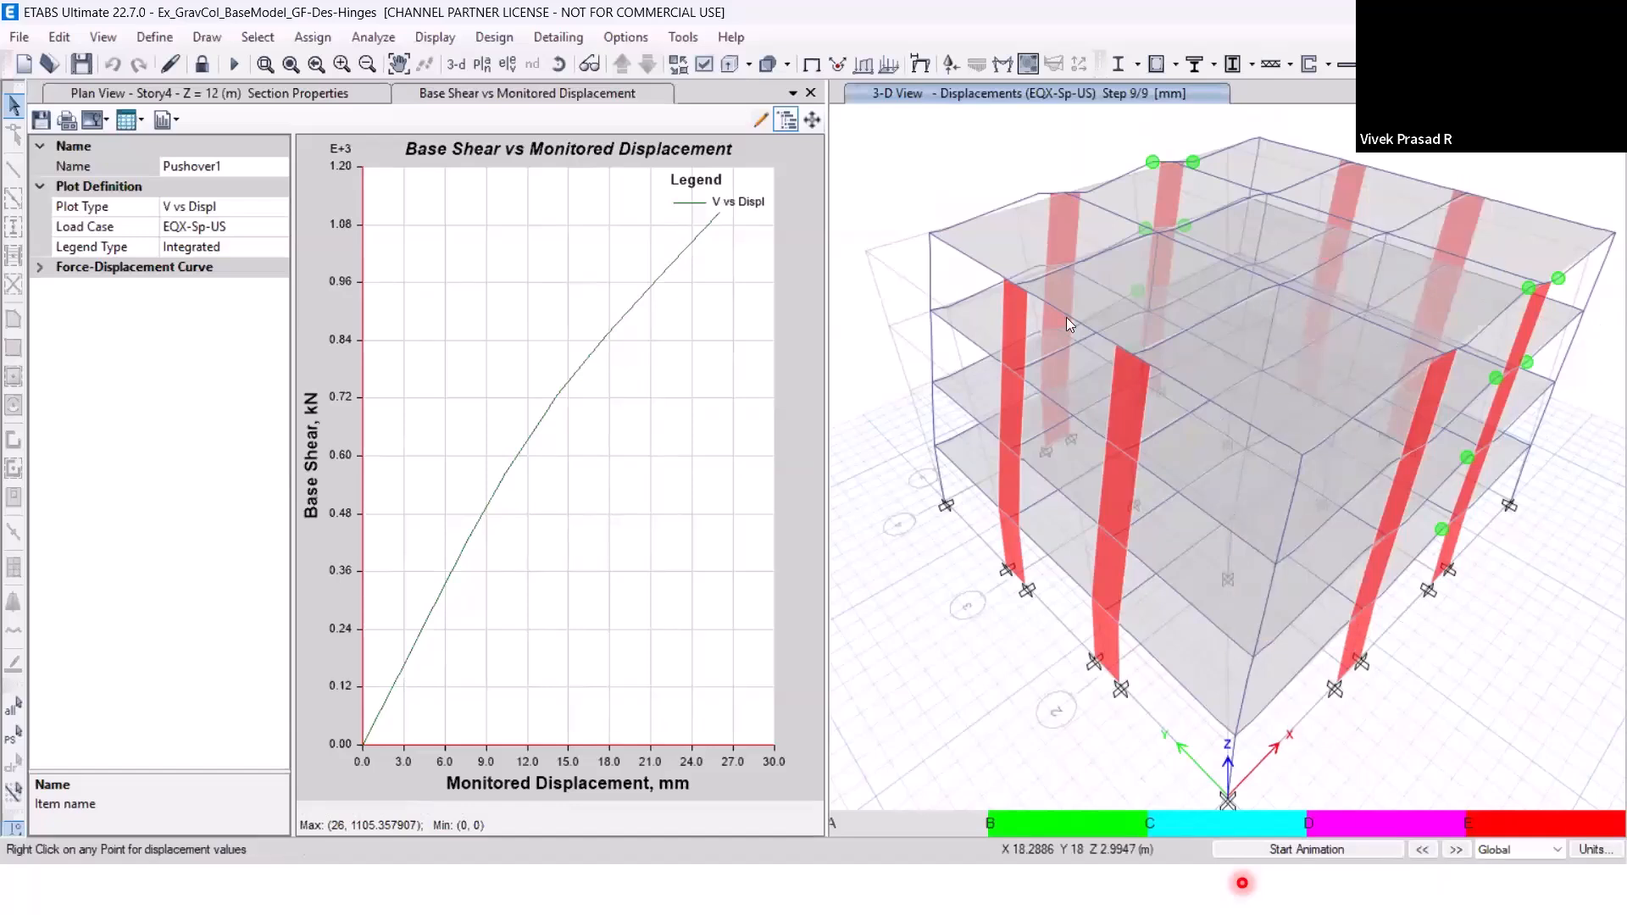
Review the formatted table of base shear, monitored displacement and hinge states for the EQX-Sp-US pushover curve, widening it to read all columns.
click(134, 127)
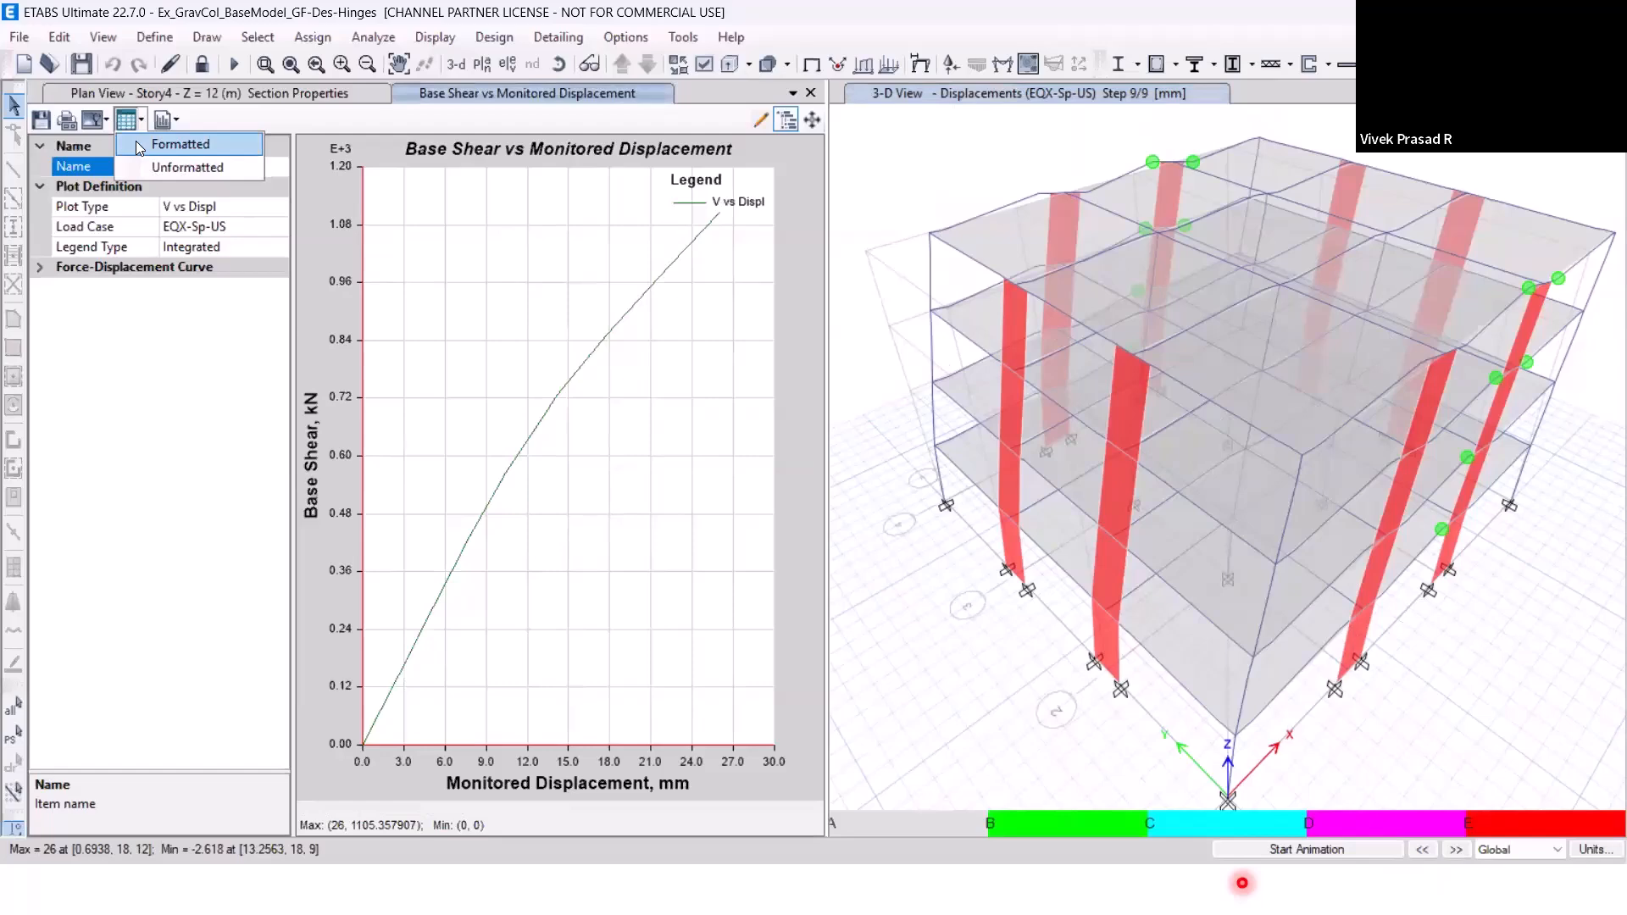
click(136, 142)
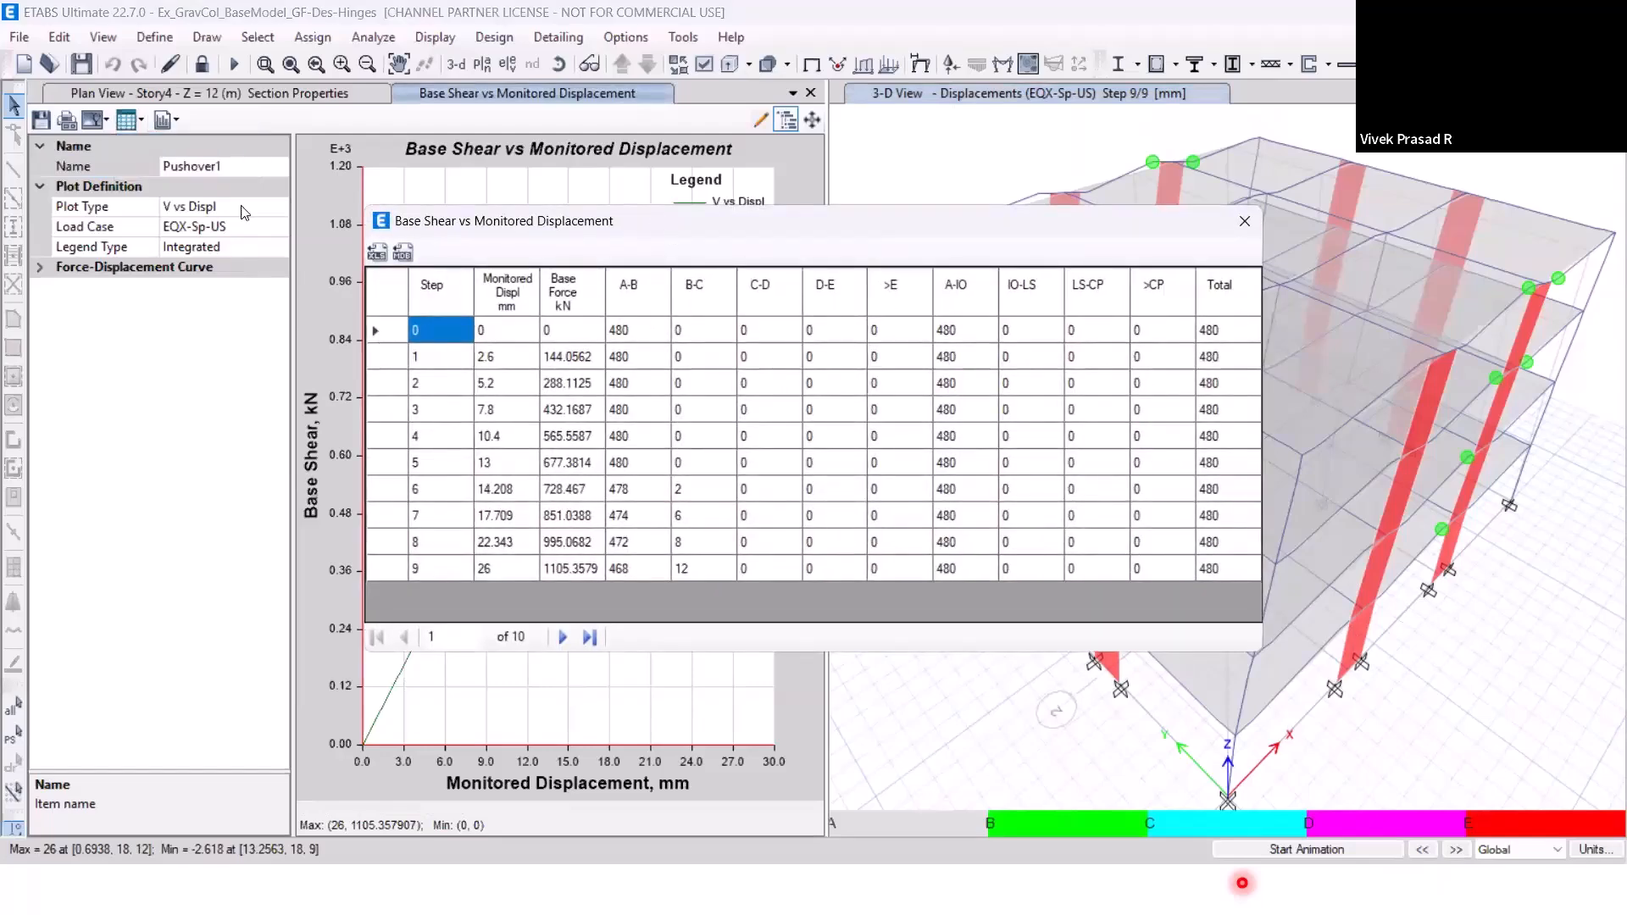
drag(671, 239, 381, 342)
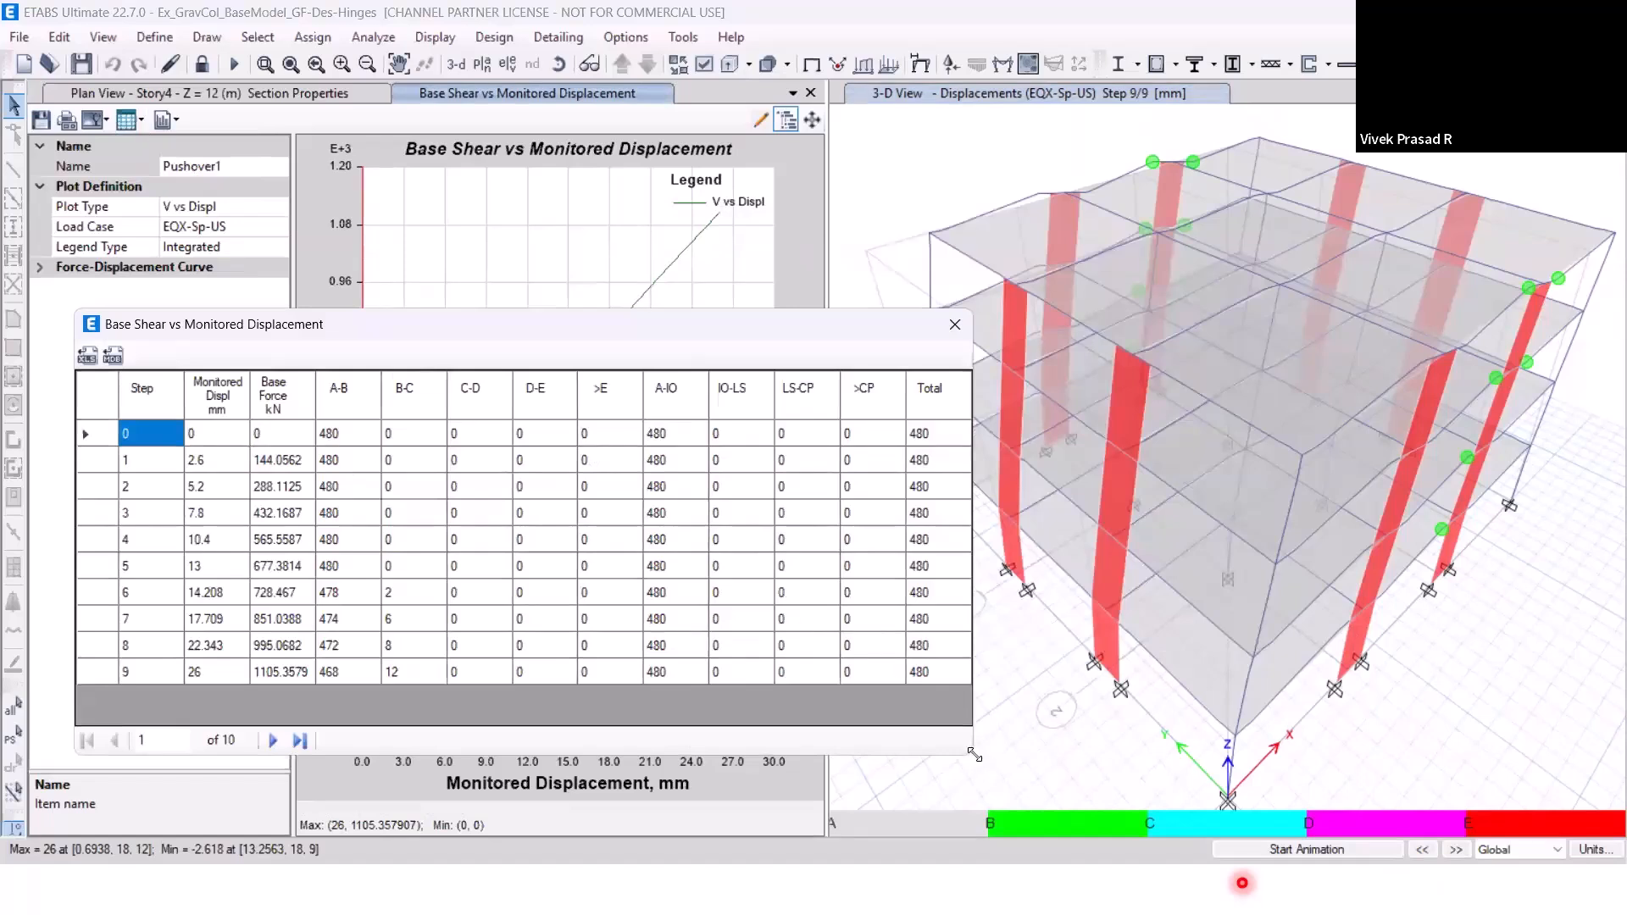
drag(975, 755, 1280, 765)
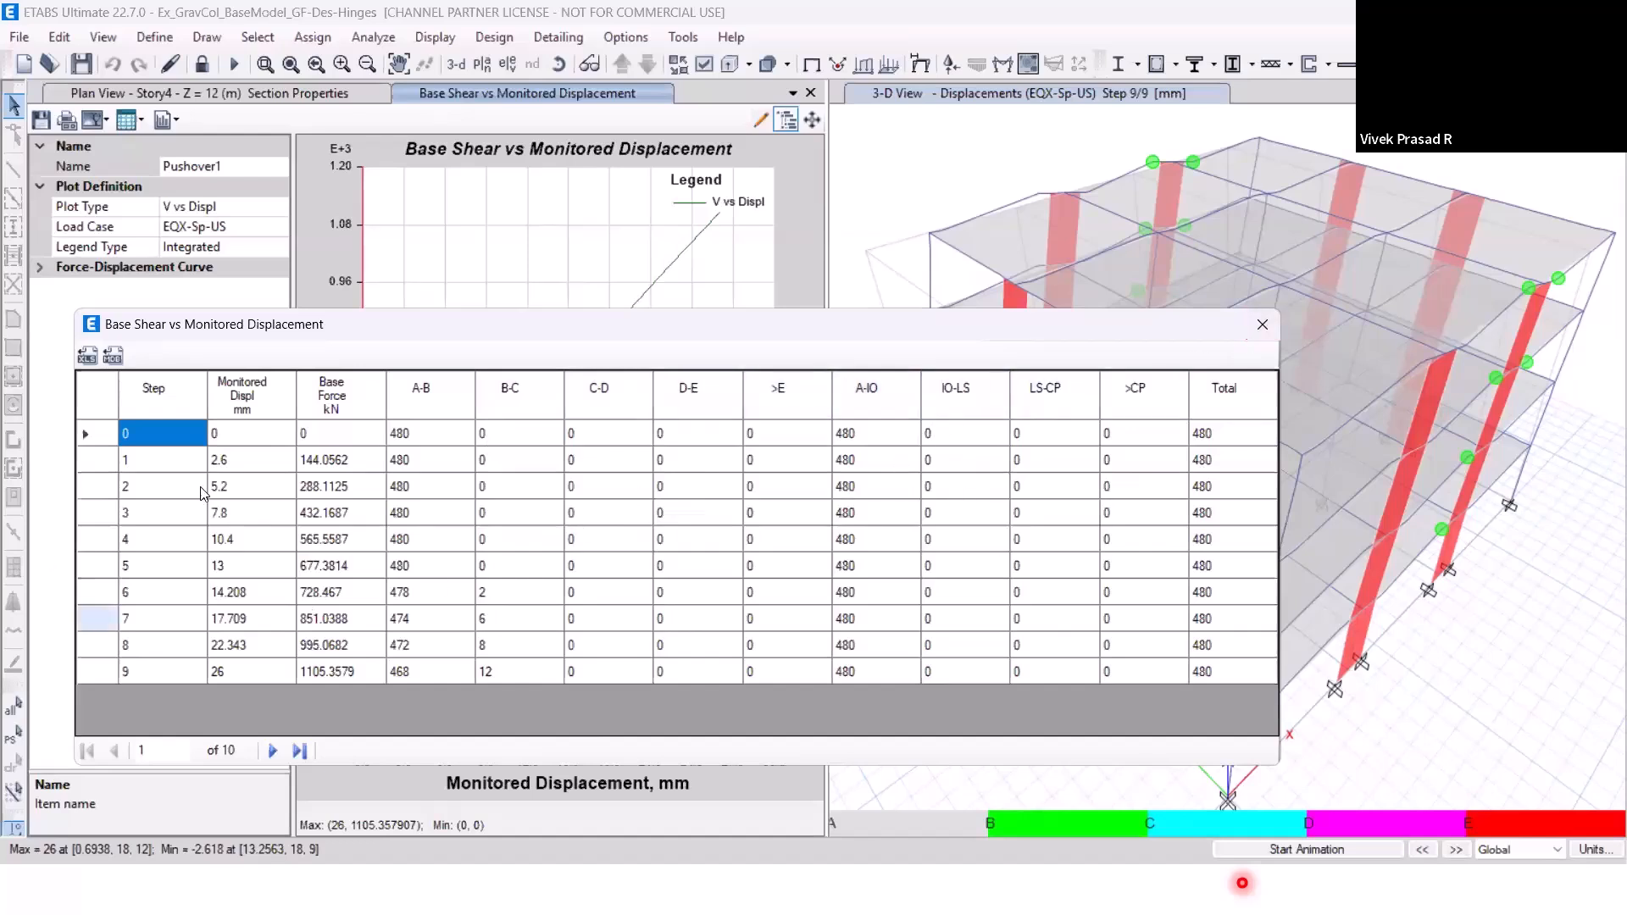
click(1265, 332)
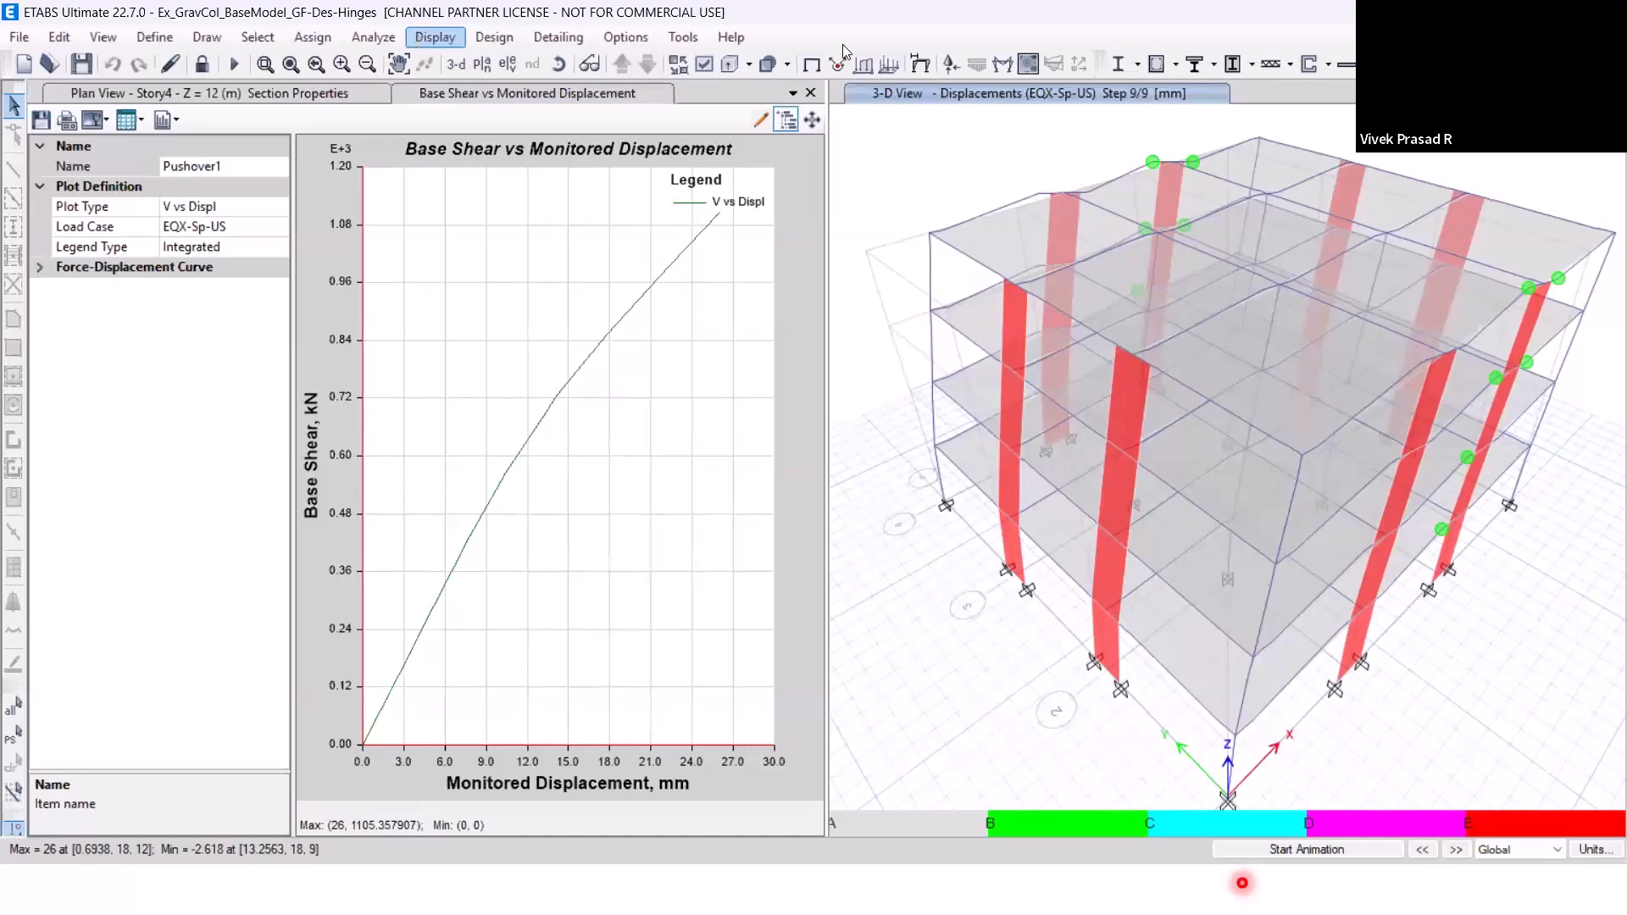
Display the deformed shape of load case EQX-Sp-Us-2X at step number 1 in the 3-D view.
click(916, 66)
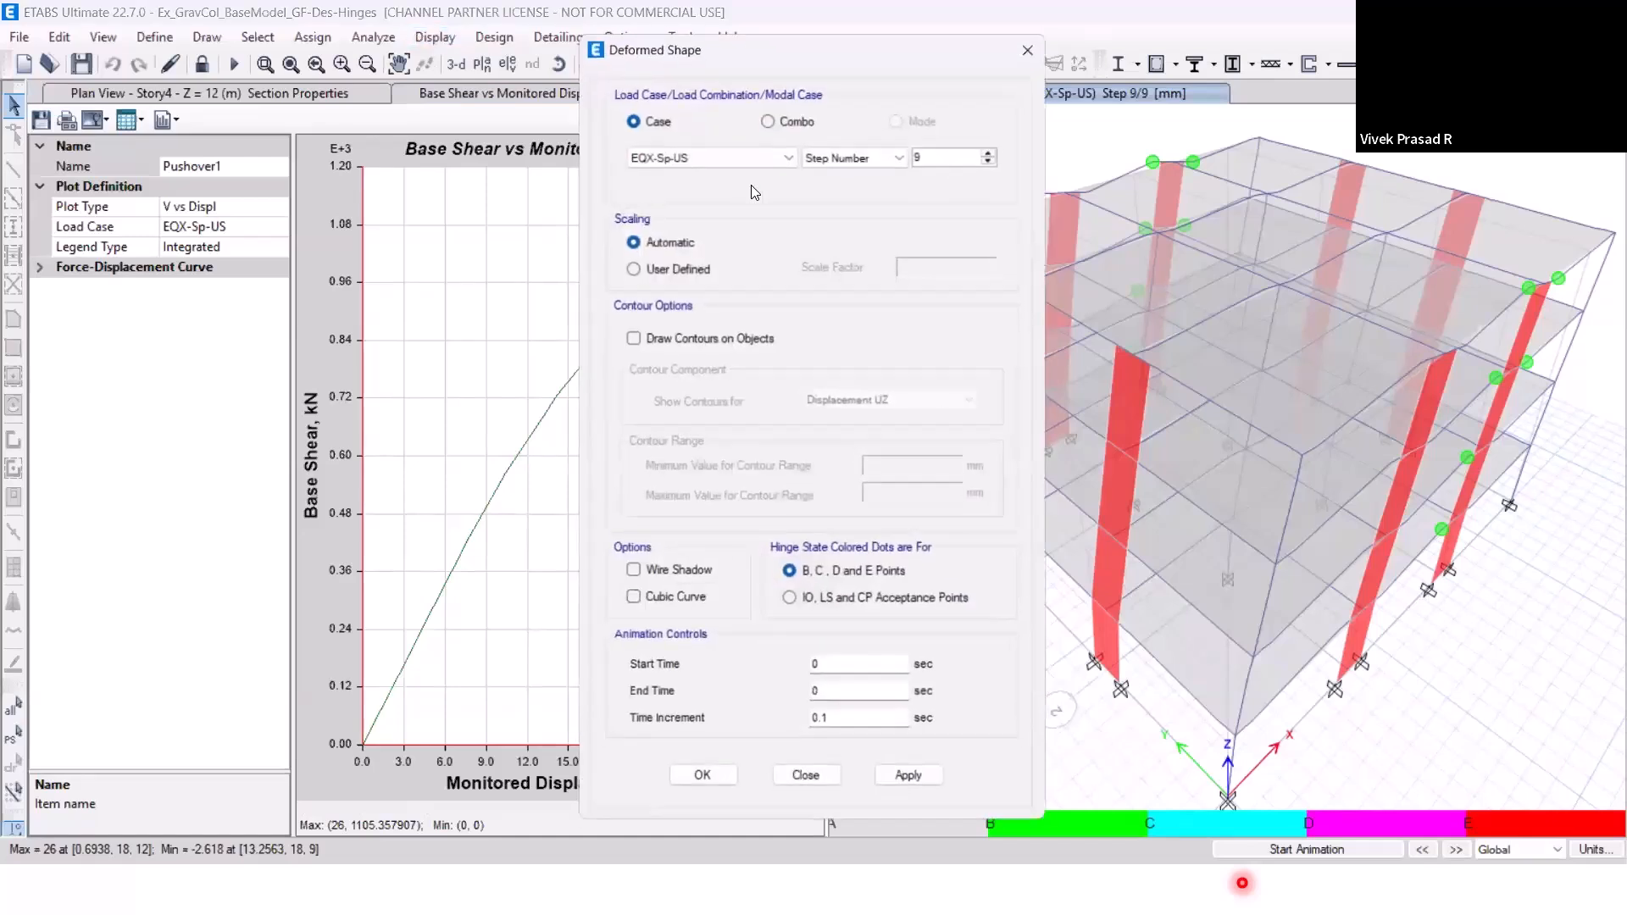
click(716, 153)
click(724, 228)
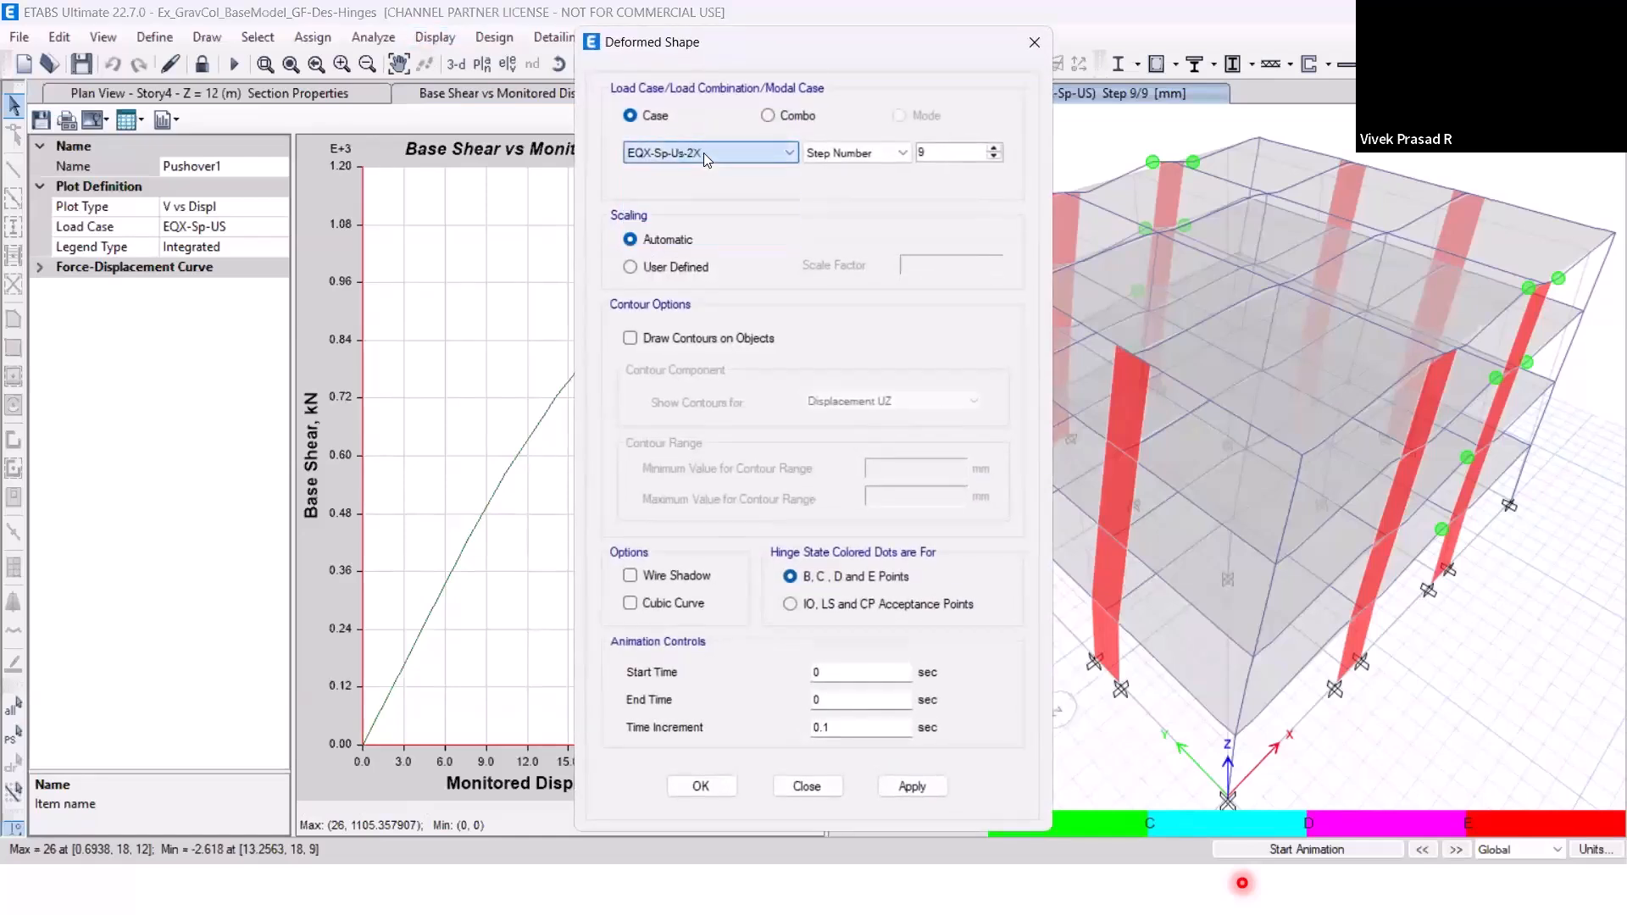
click(995, 159)
drag(959, 151, 872, 164)
text(1)
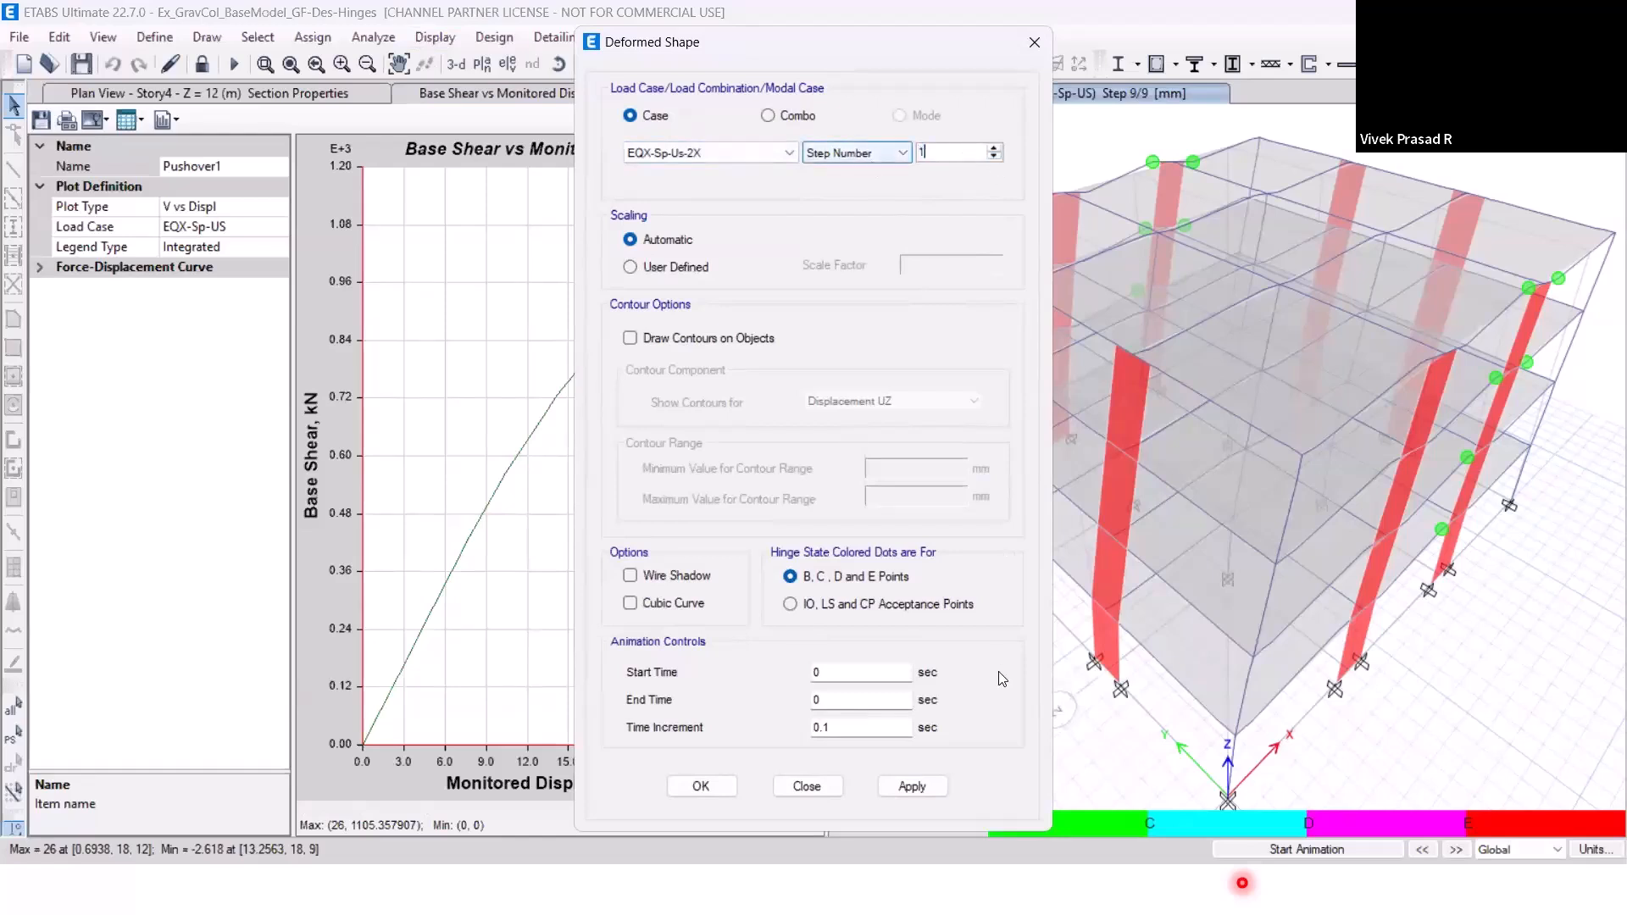
click(912, 786)
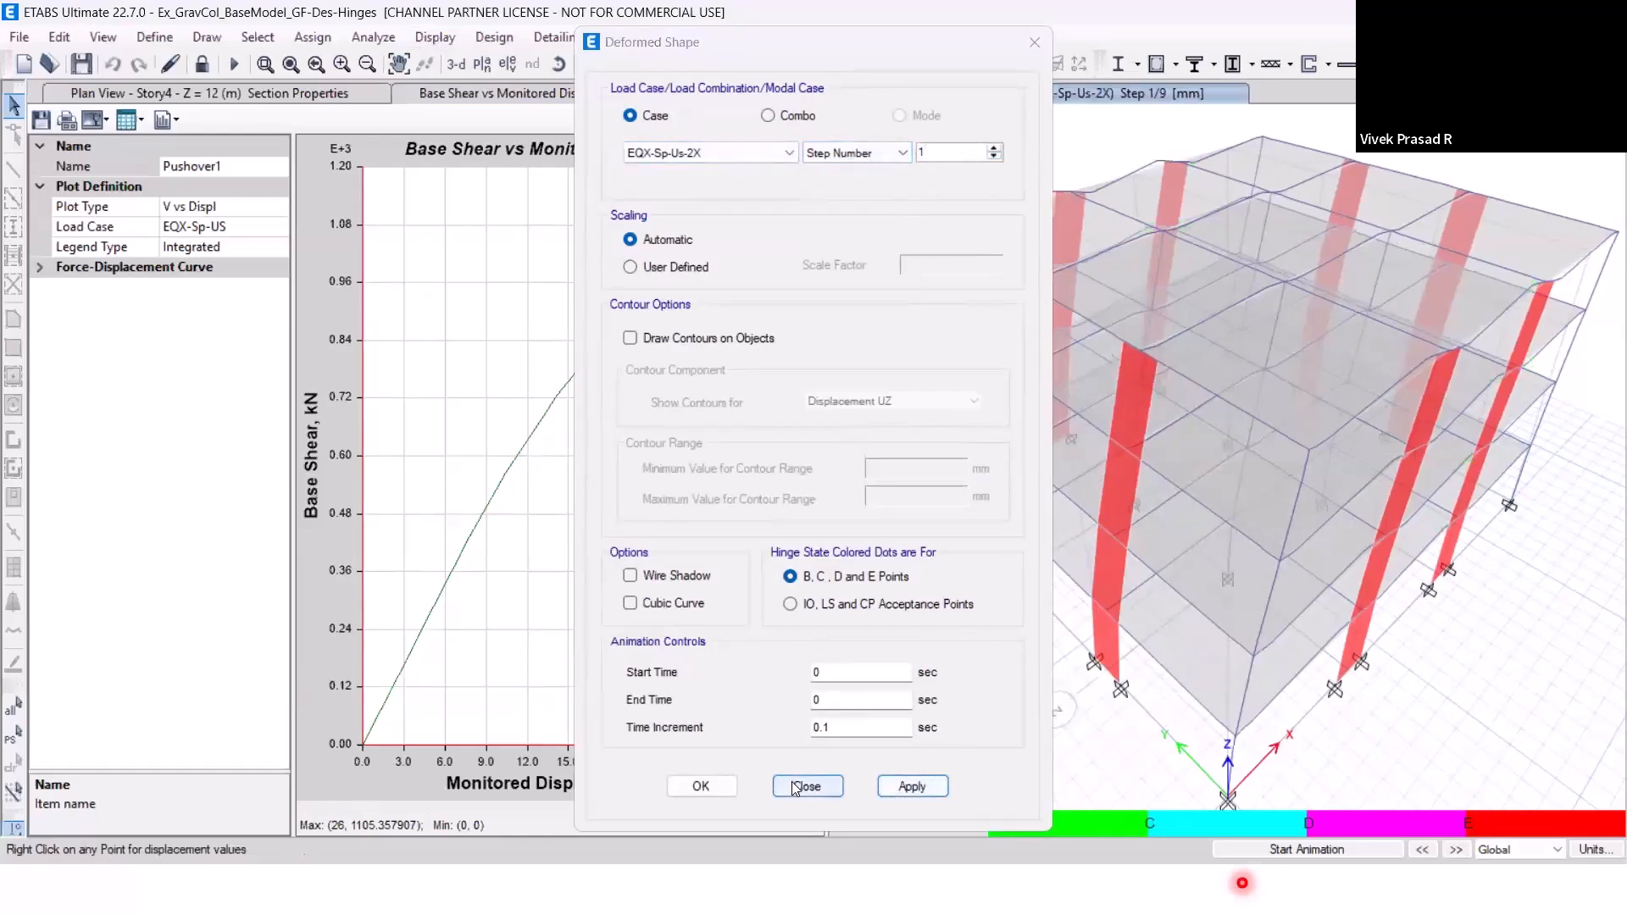
Advance the EQX-Sp-Us-2X deformed shape through the pushover steps to step 9, and close the deformed shape settings.
click(1456, 850)
click(1459, 852)
click(1458, 852)
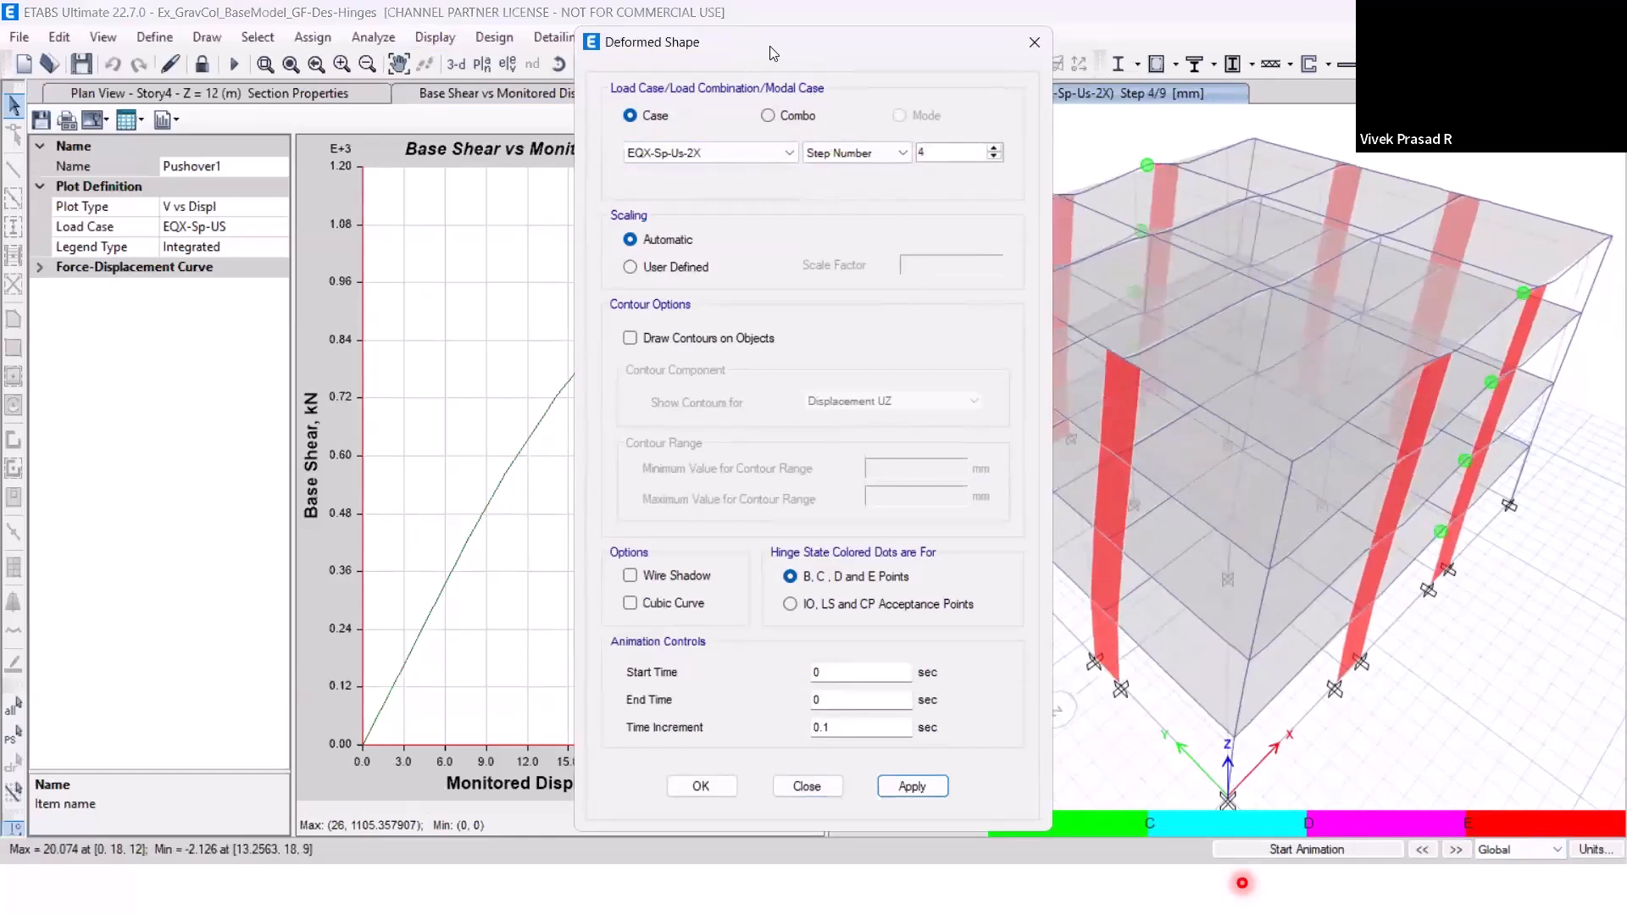
drag(762, 51, 593, 59)
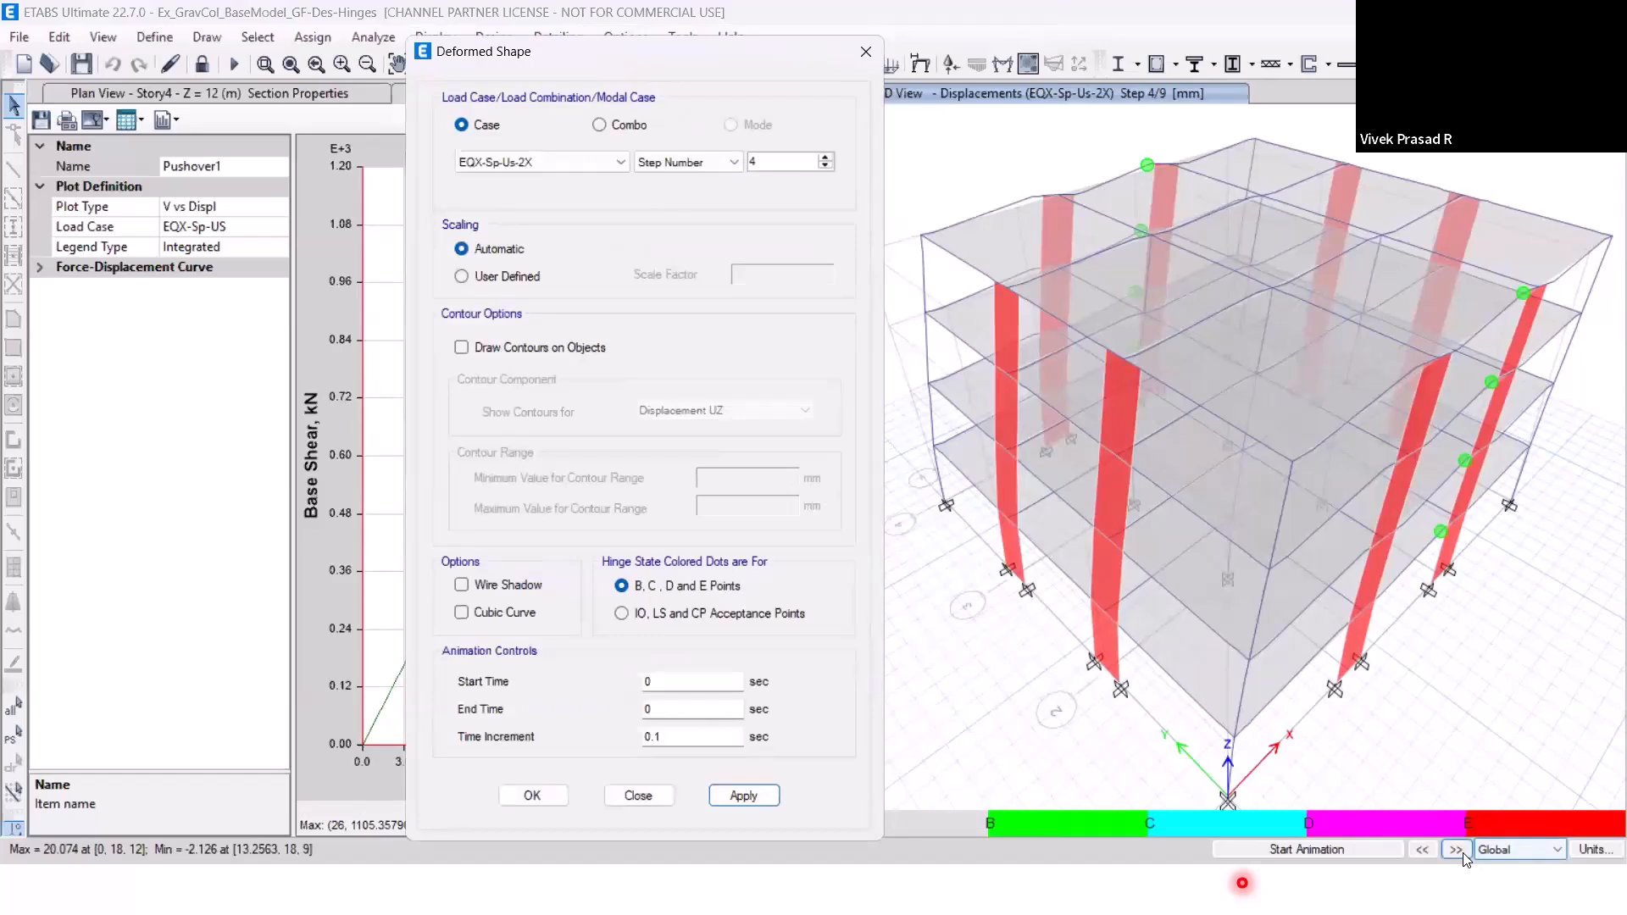
click(1457, 850)
click(1458, 851)
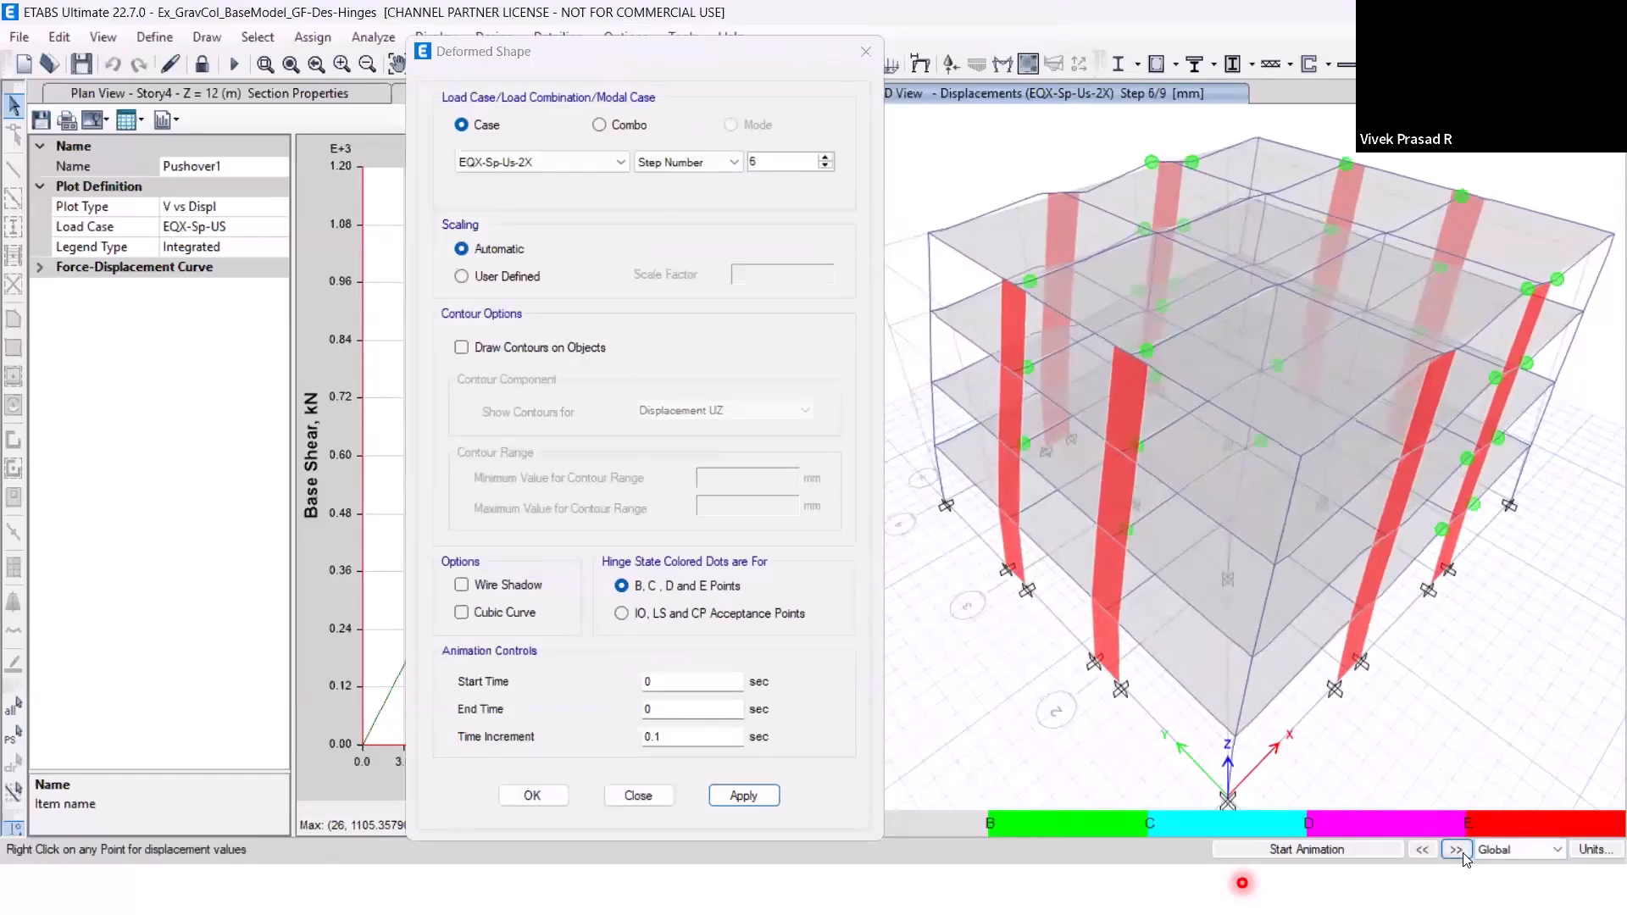
click(1457, 850)
click(1458, 851)
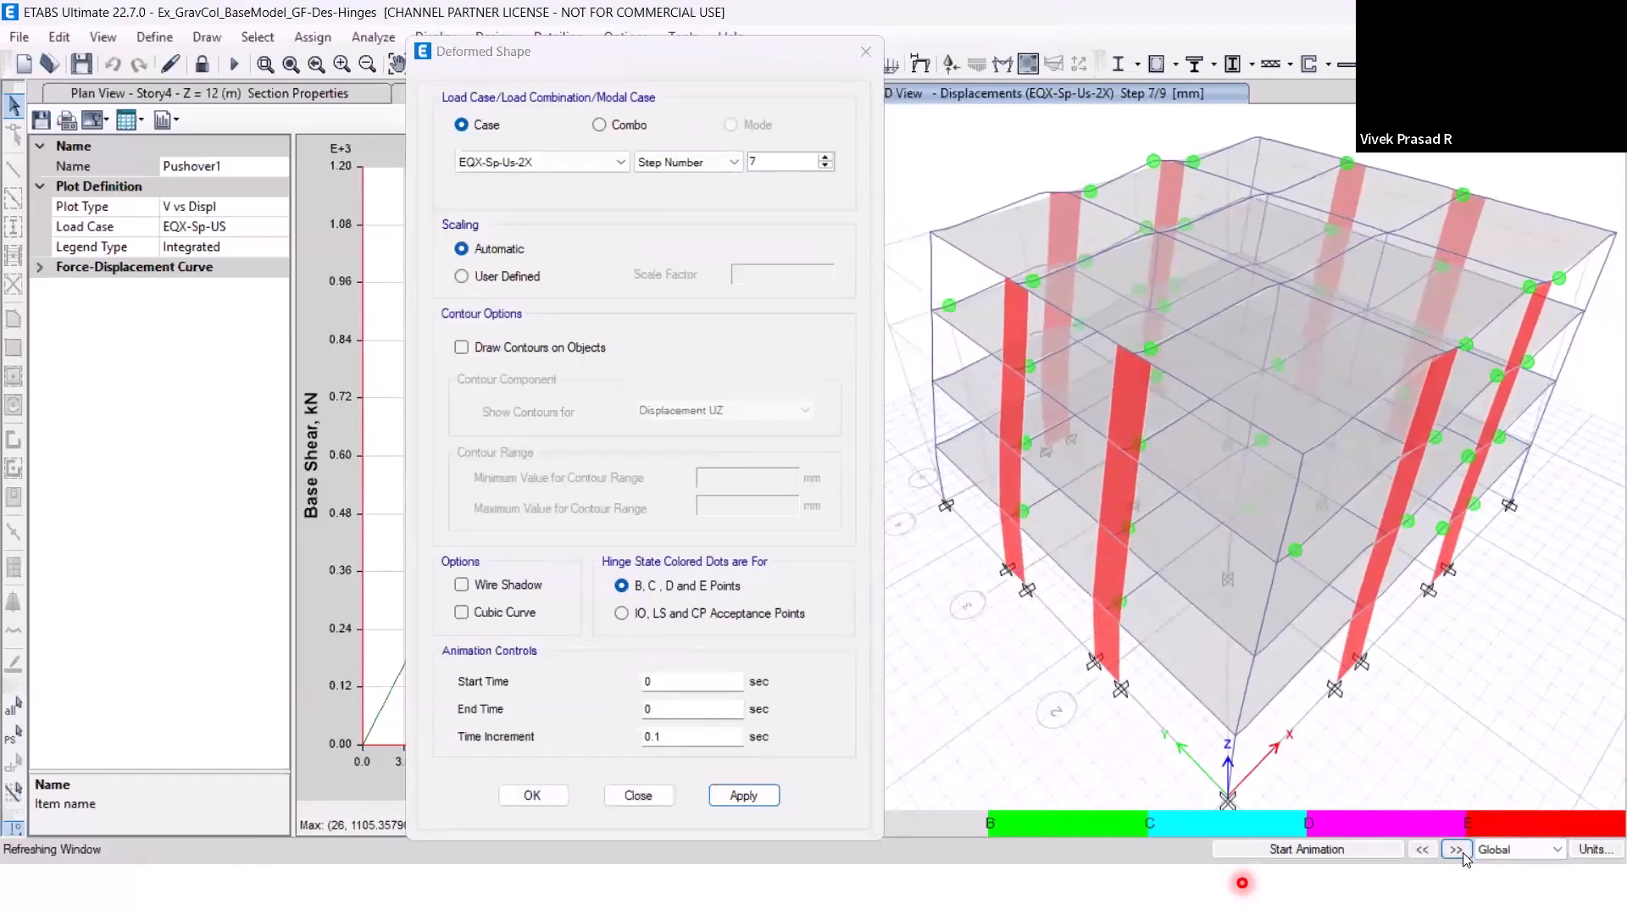
click(1458, 851)
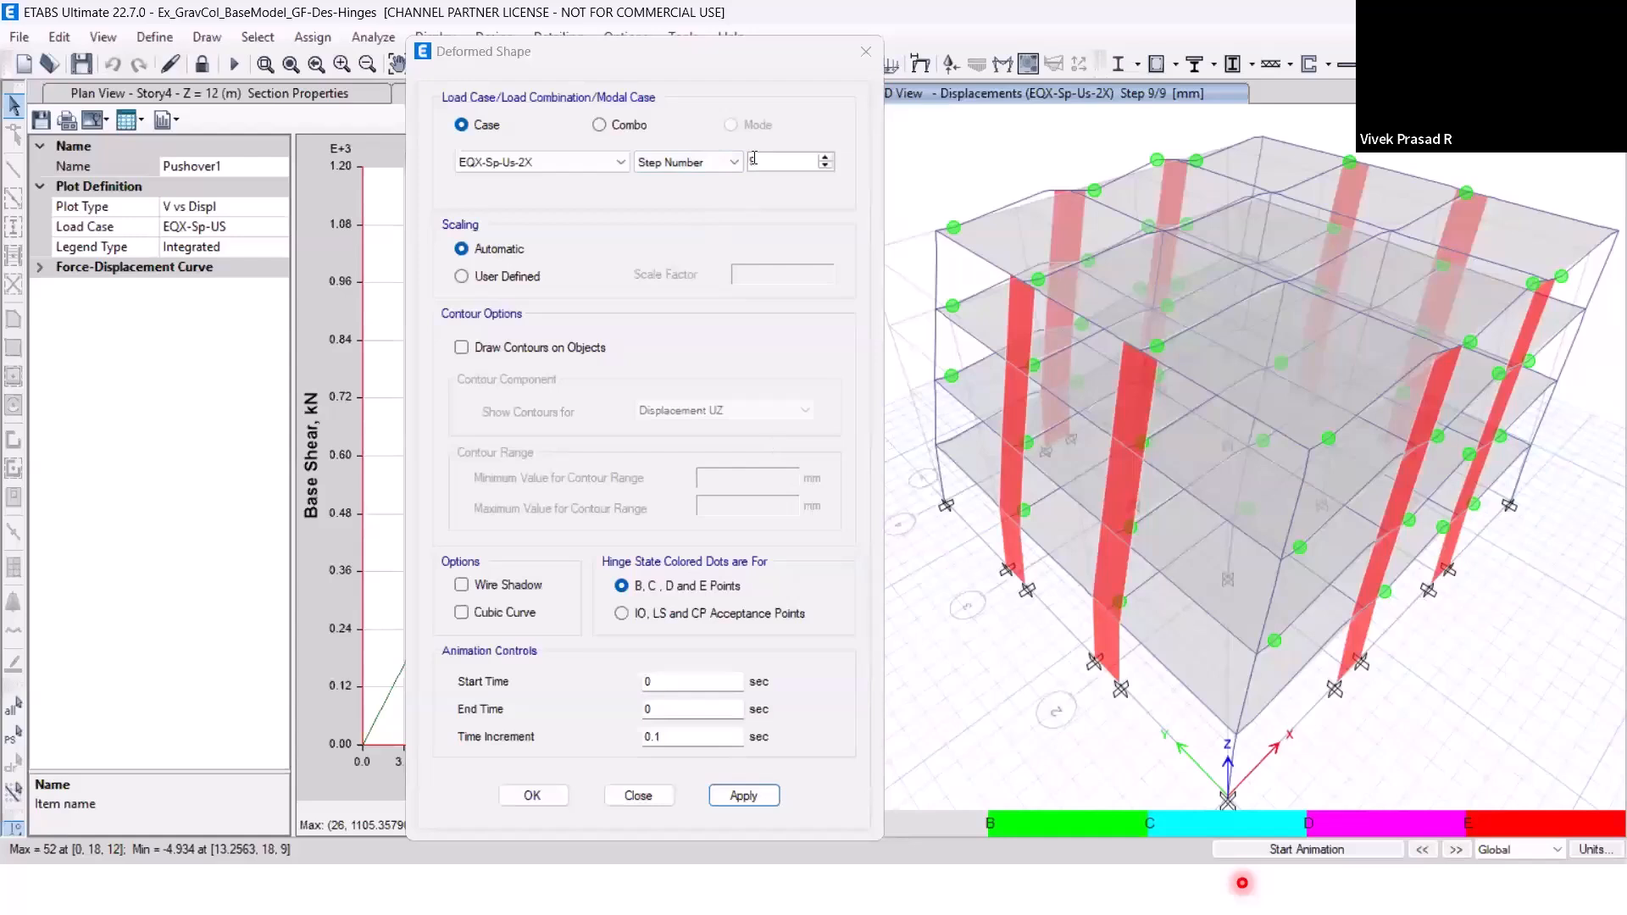
click(864, 61)
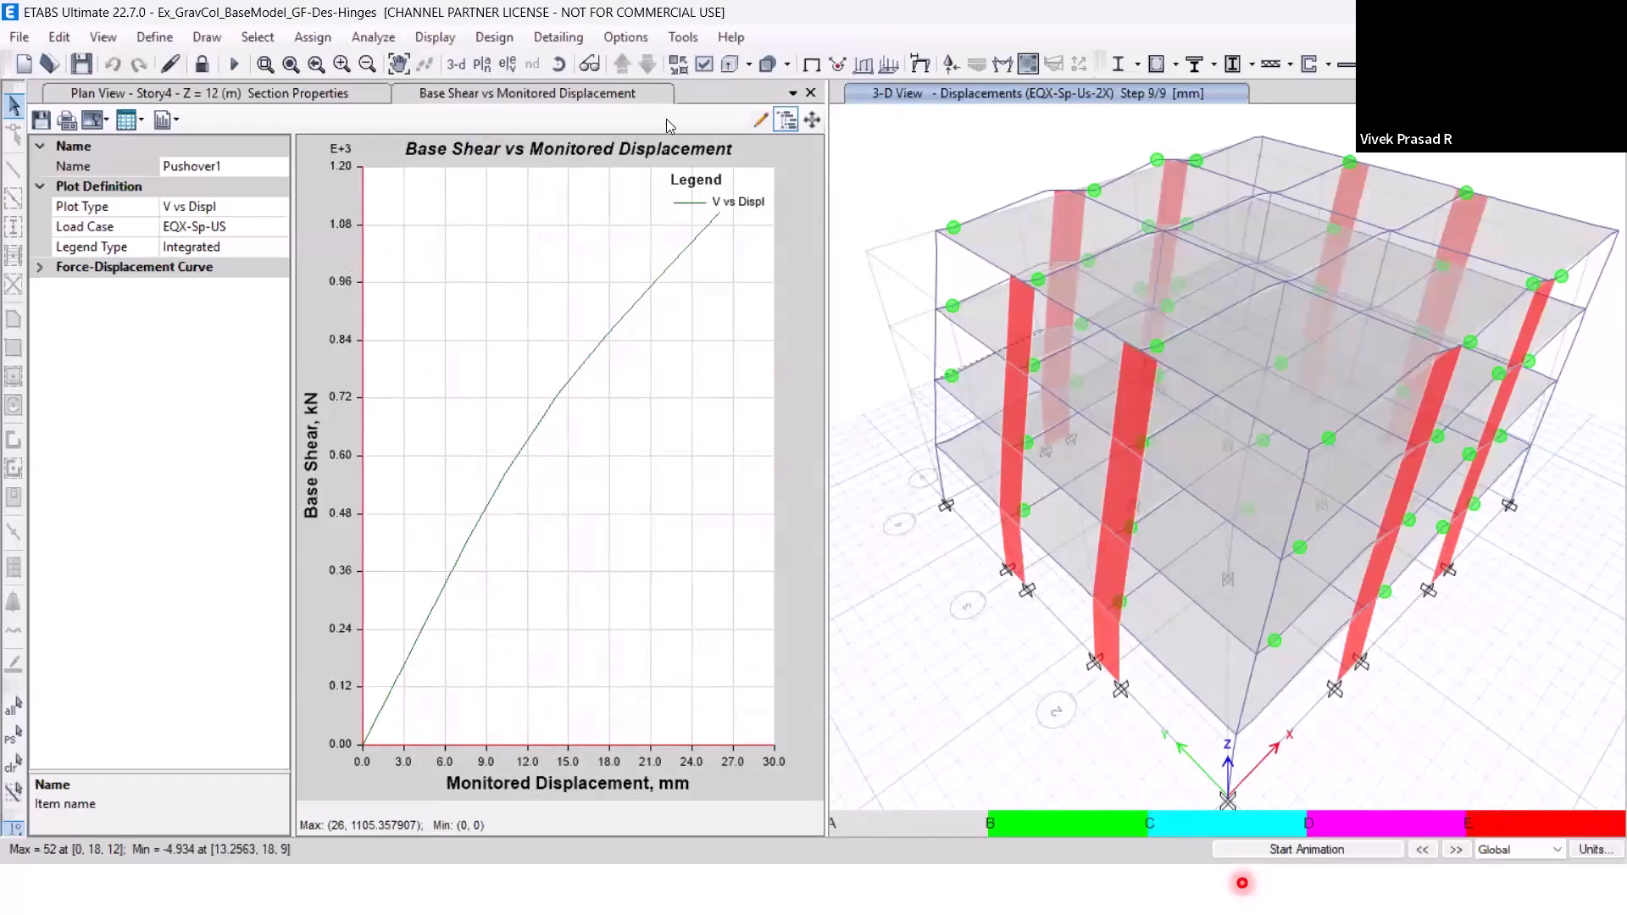
Plot the hinge results of Story2 beam B46 and examine the moment-rotation response of hinge B46H14 (Auto M3).
click(435, 37)
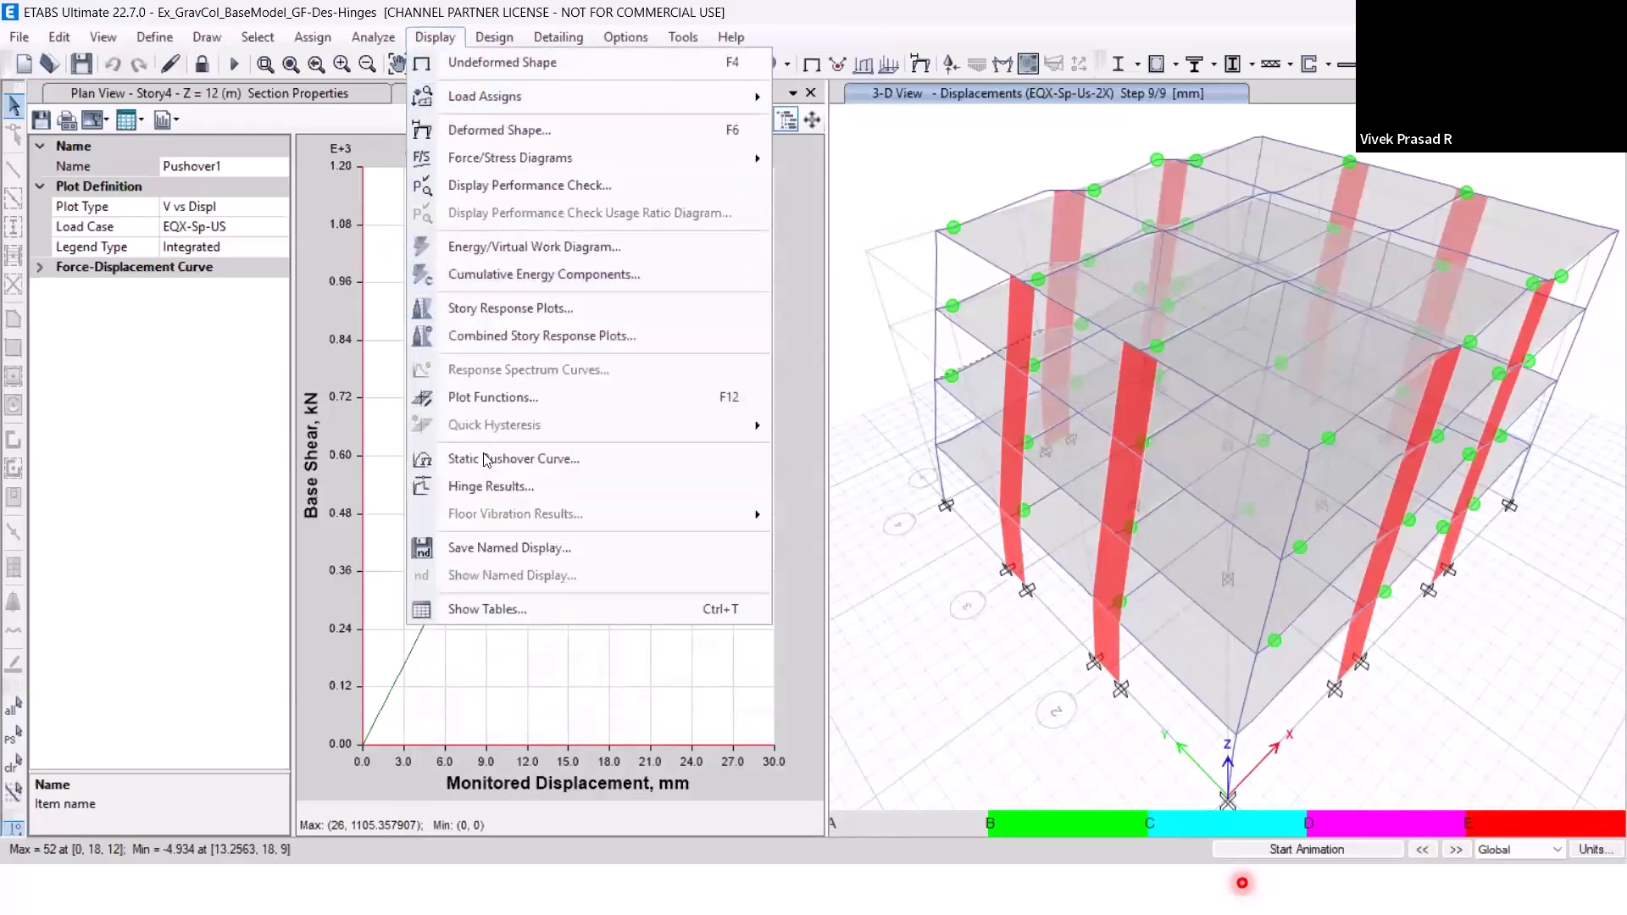
click(496, 495)
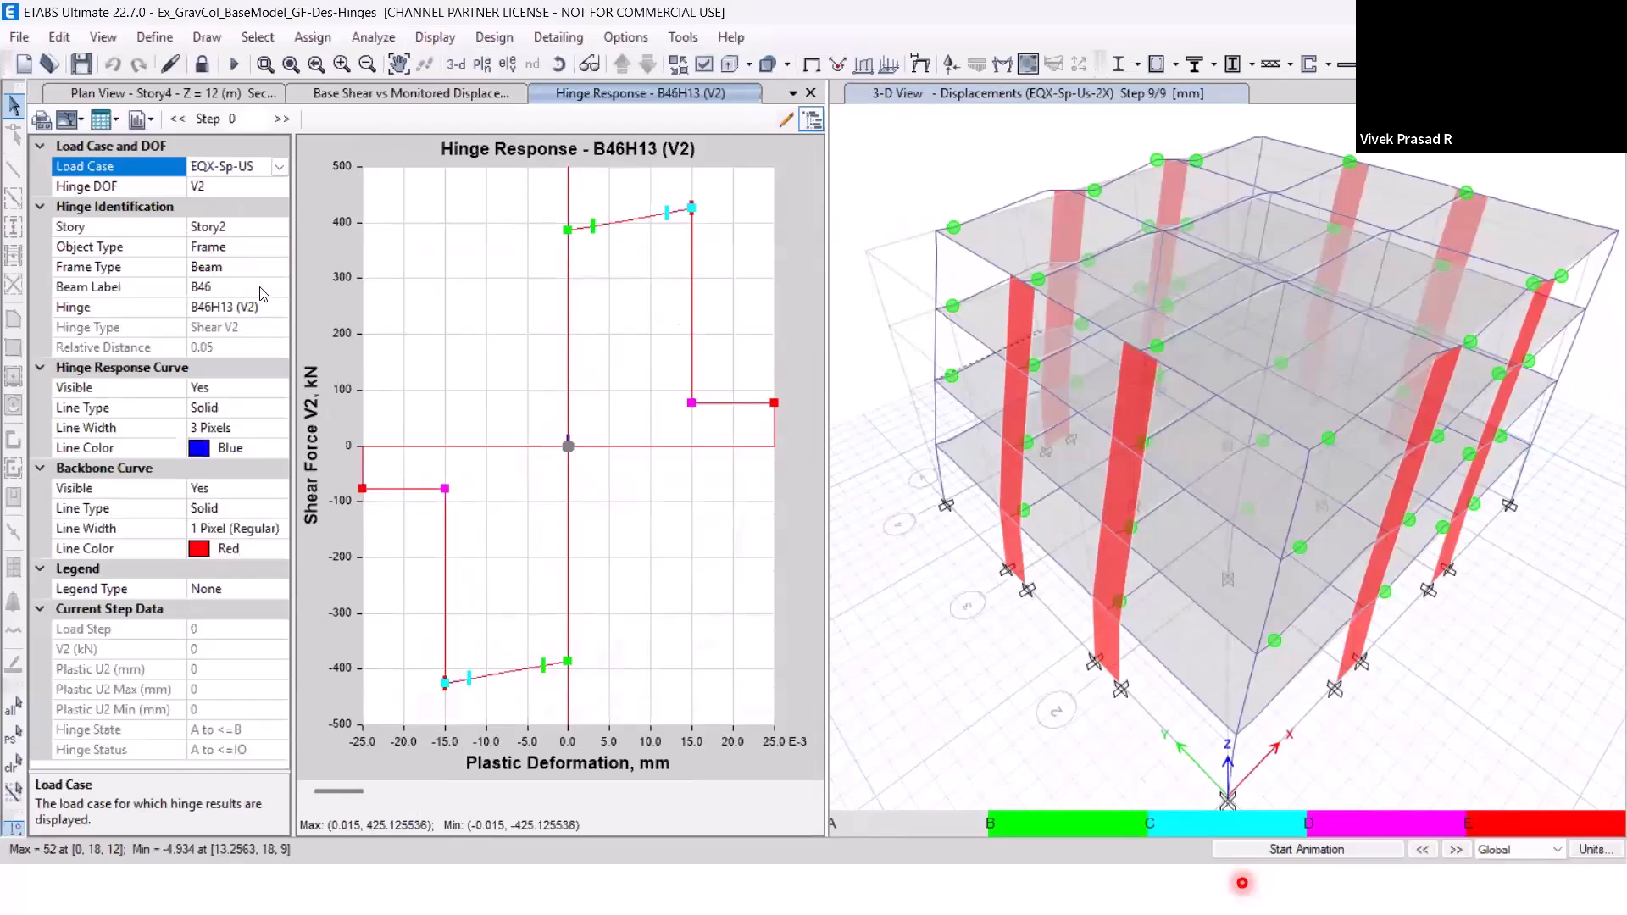
click(274, 315)
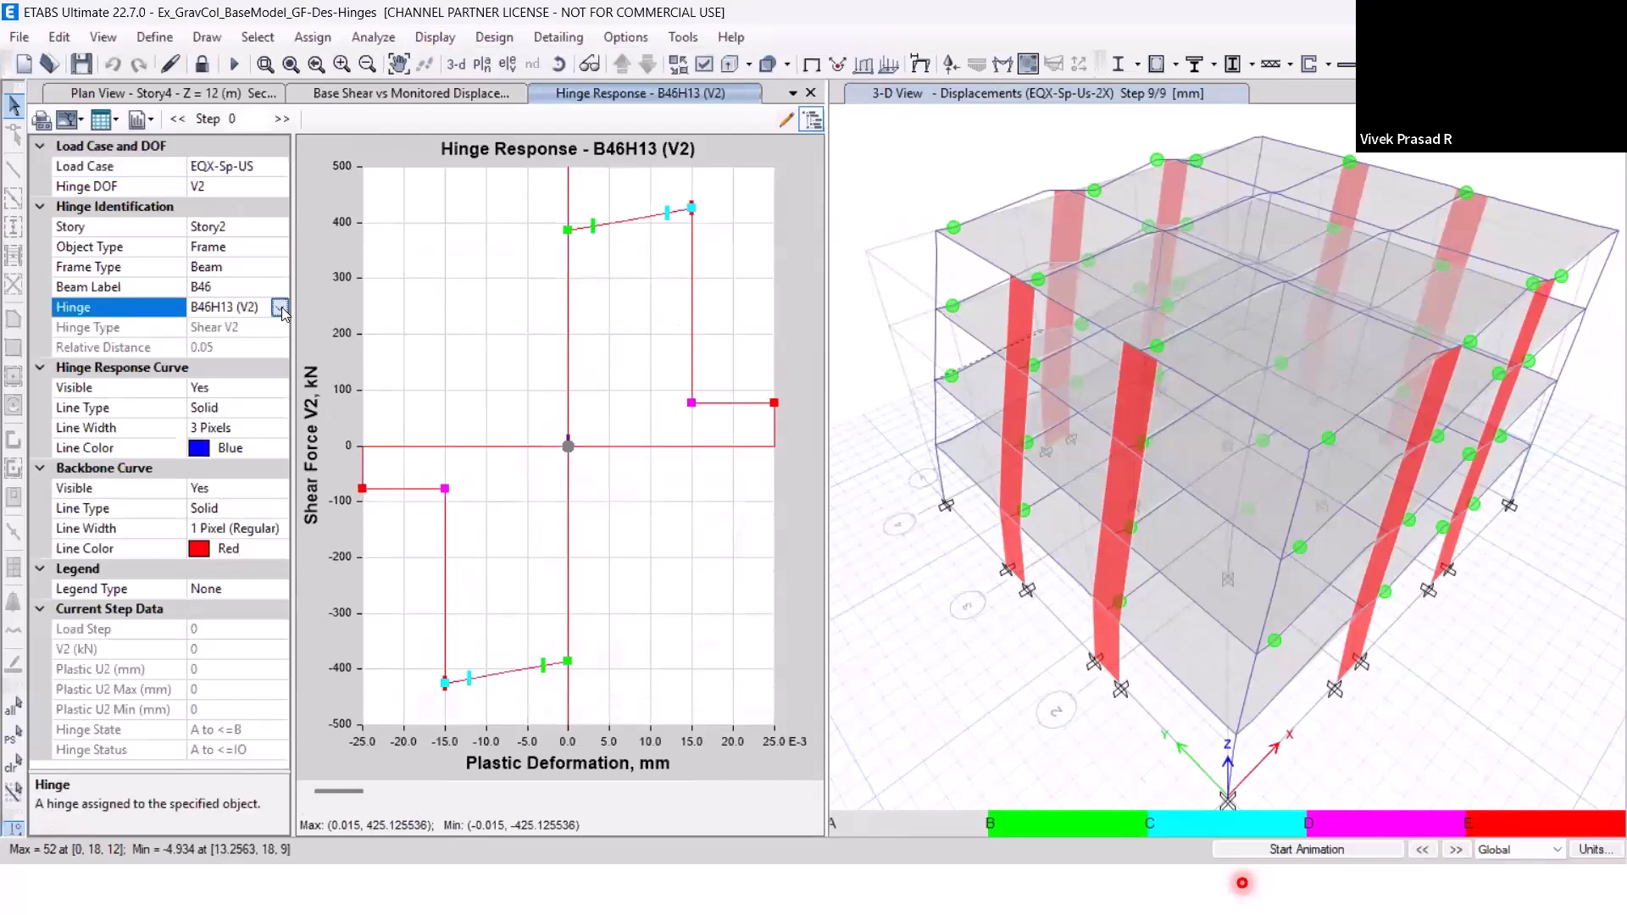
click(279, 308)
click(267, 360)
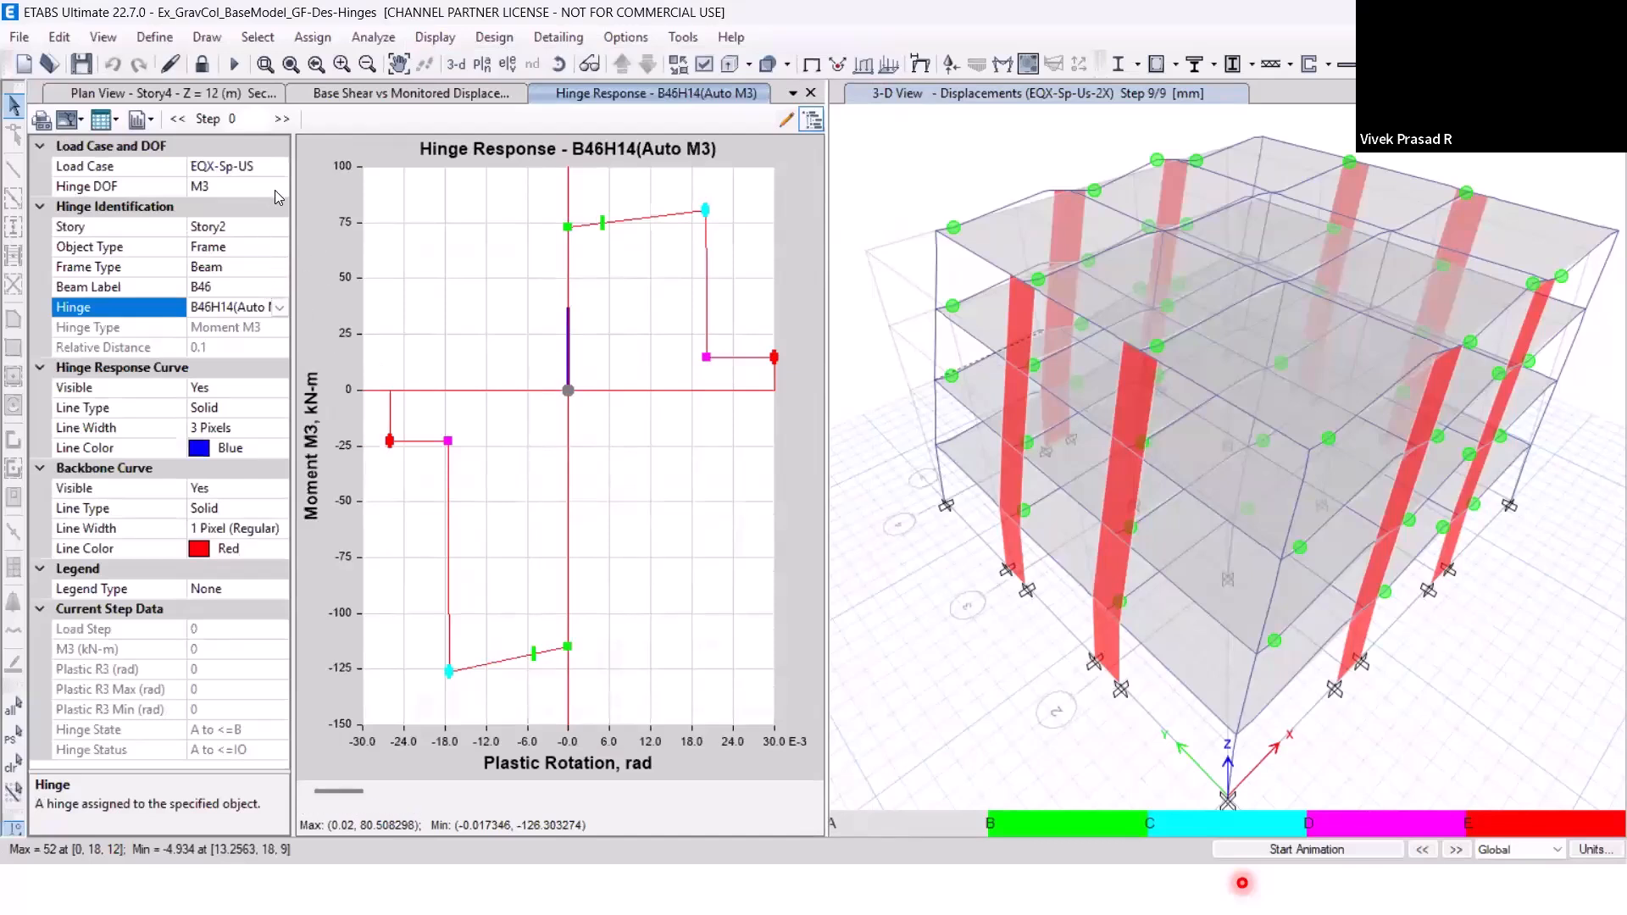
Examine the response of hinge B46H15 (Auto M3) on the same beam, and close the hinge response plot.
click(280, 307)
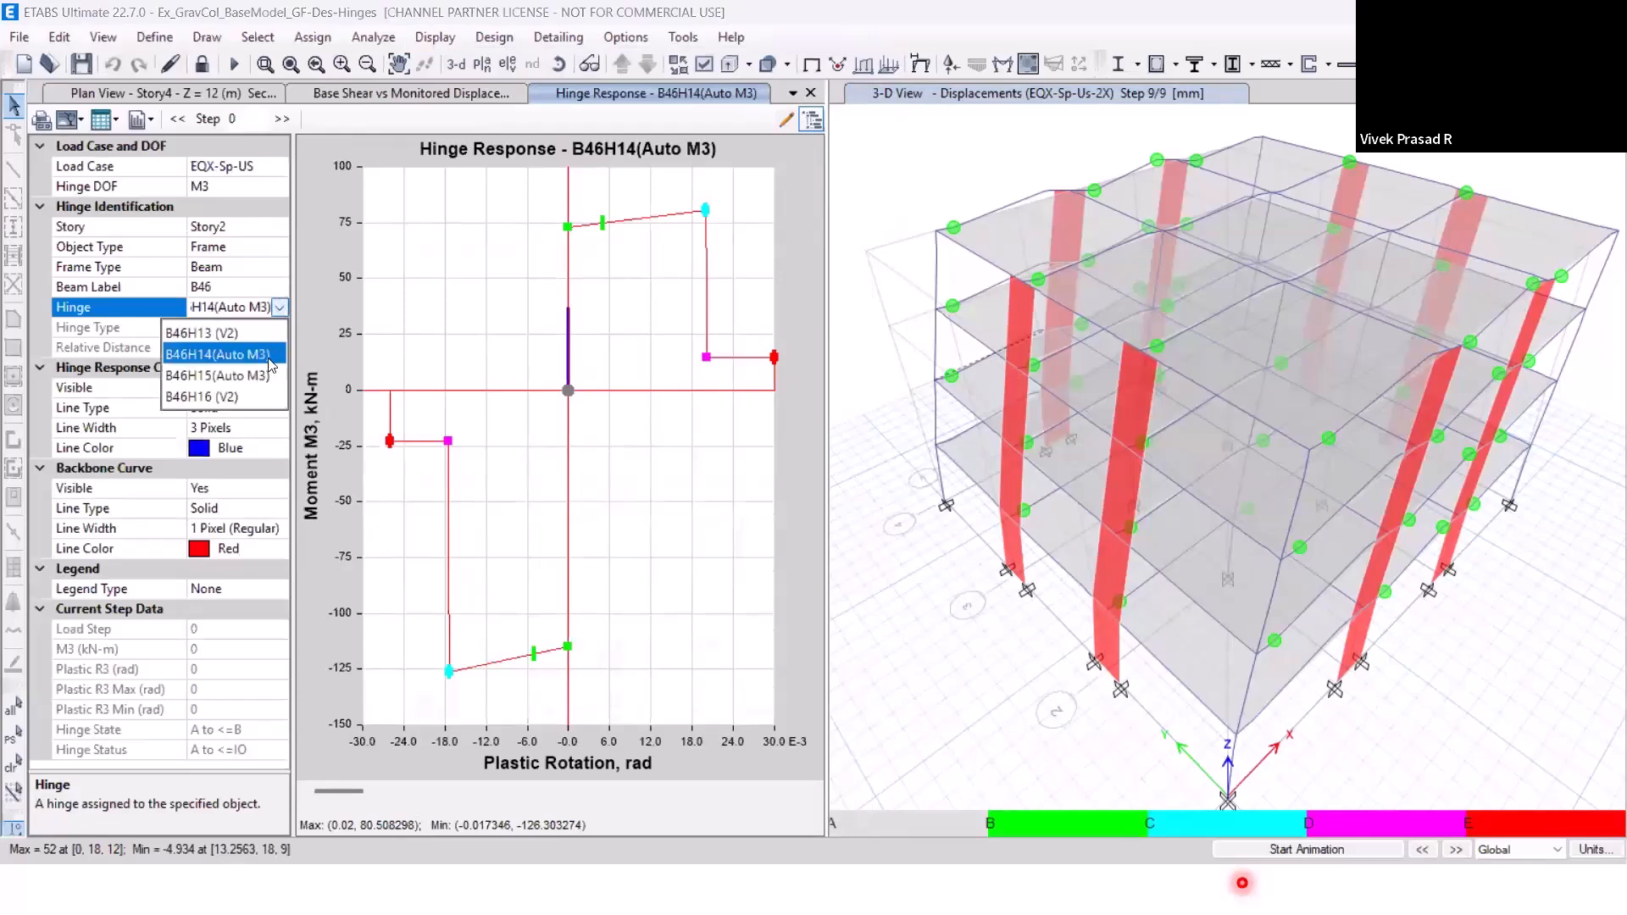
click(254, 375)
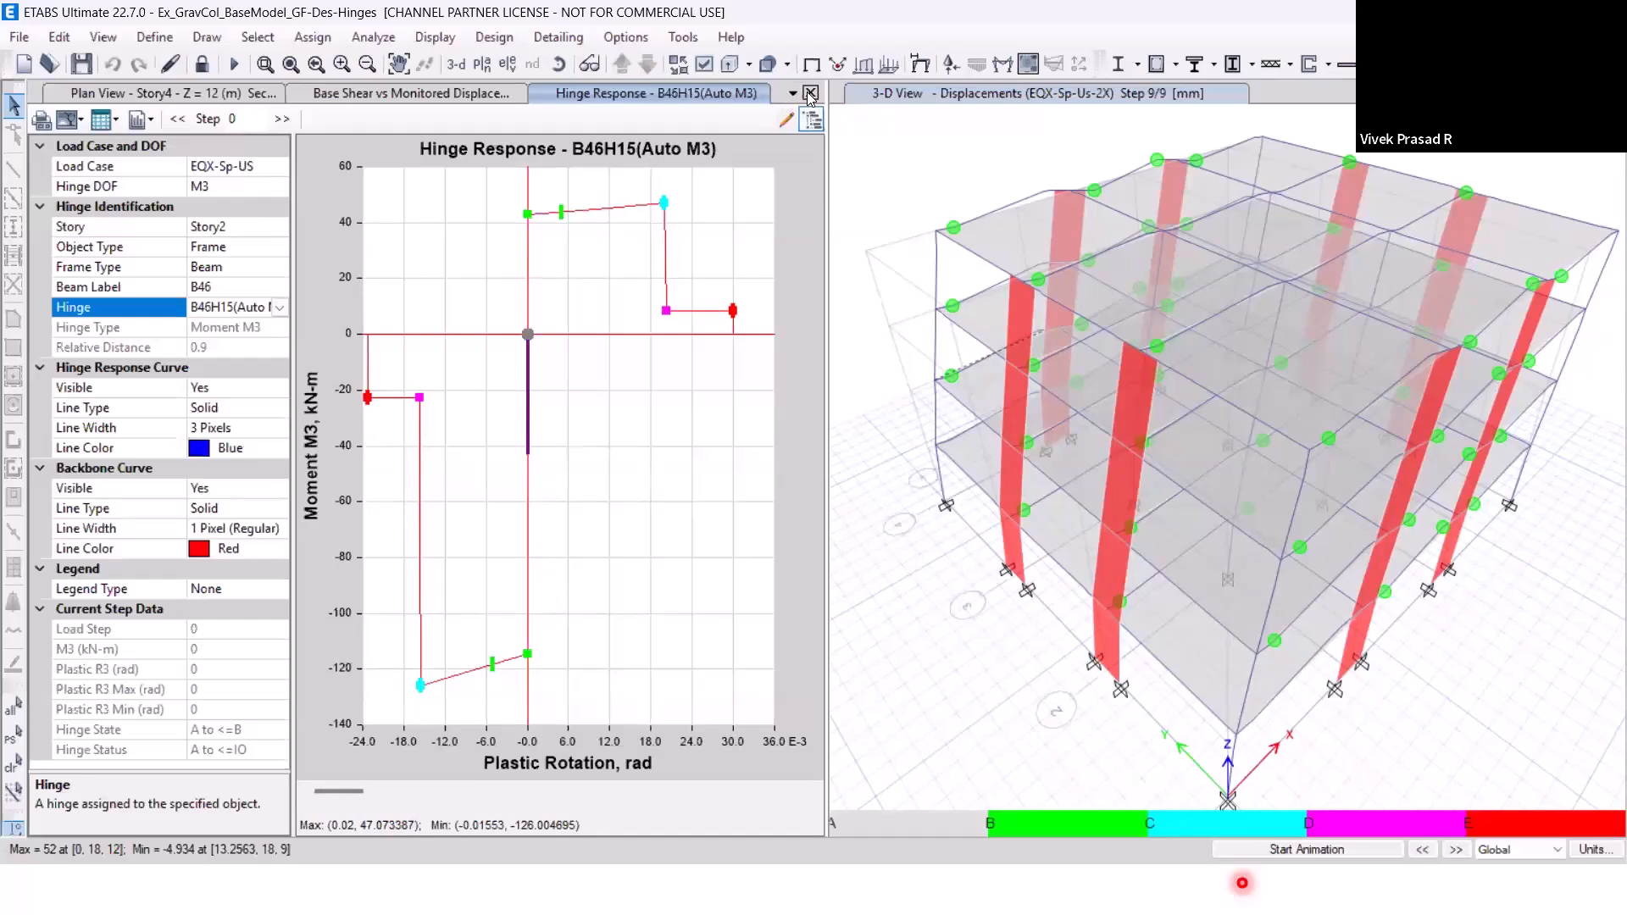
click(116, 120)
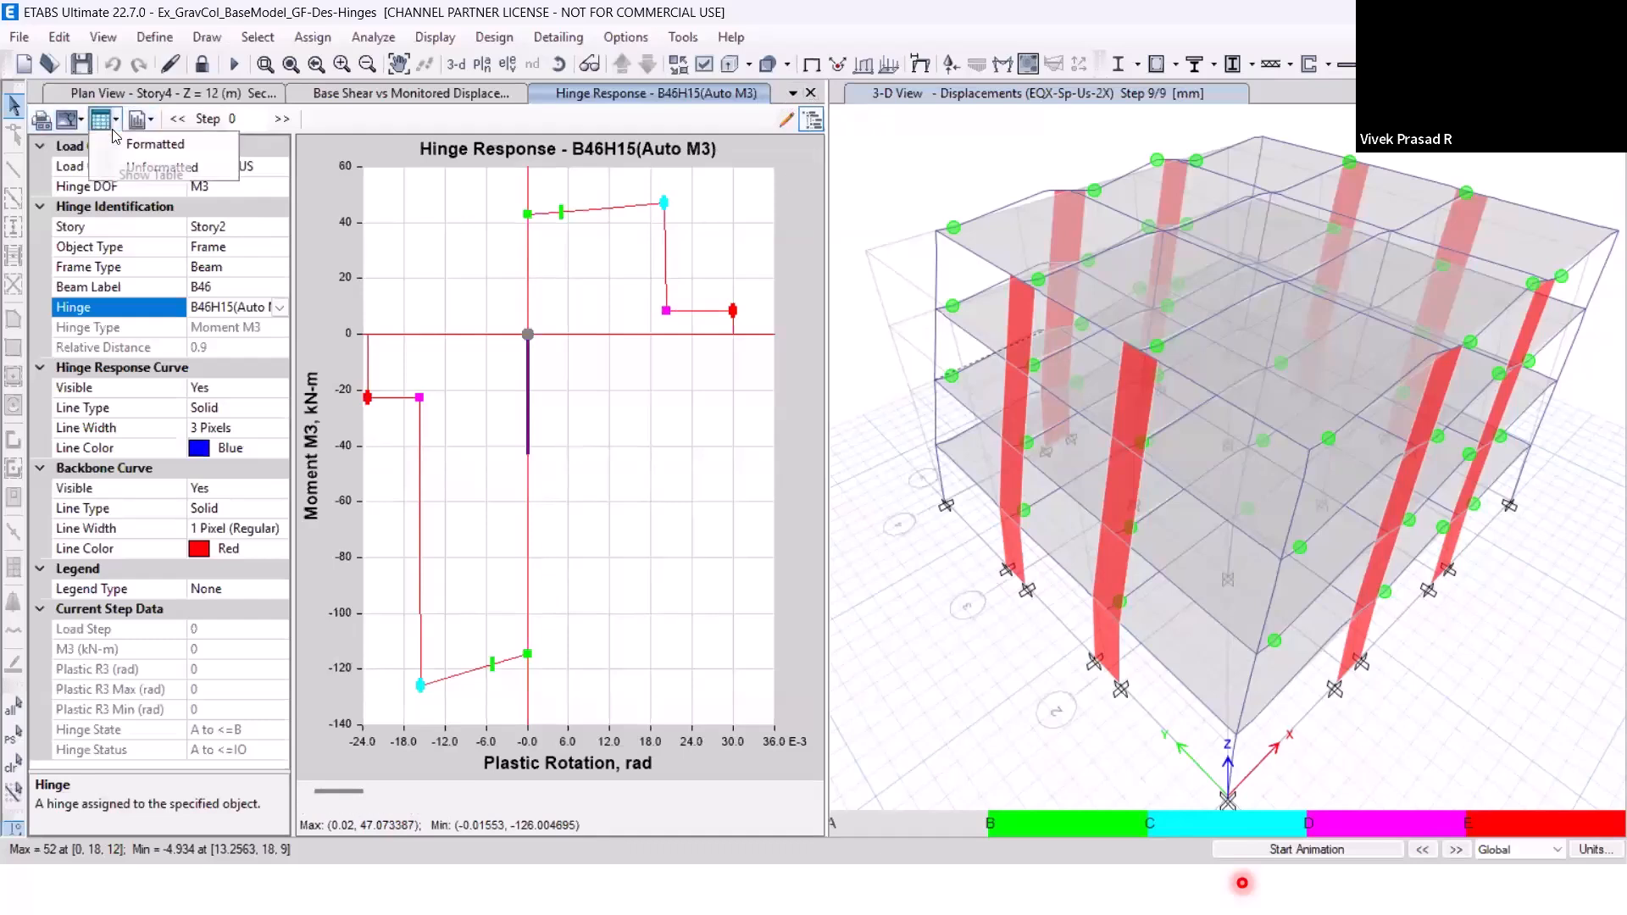
click(723, 114)
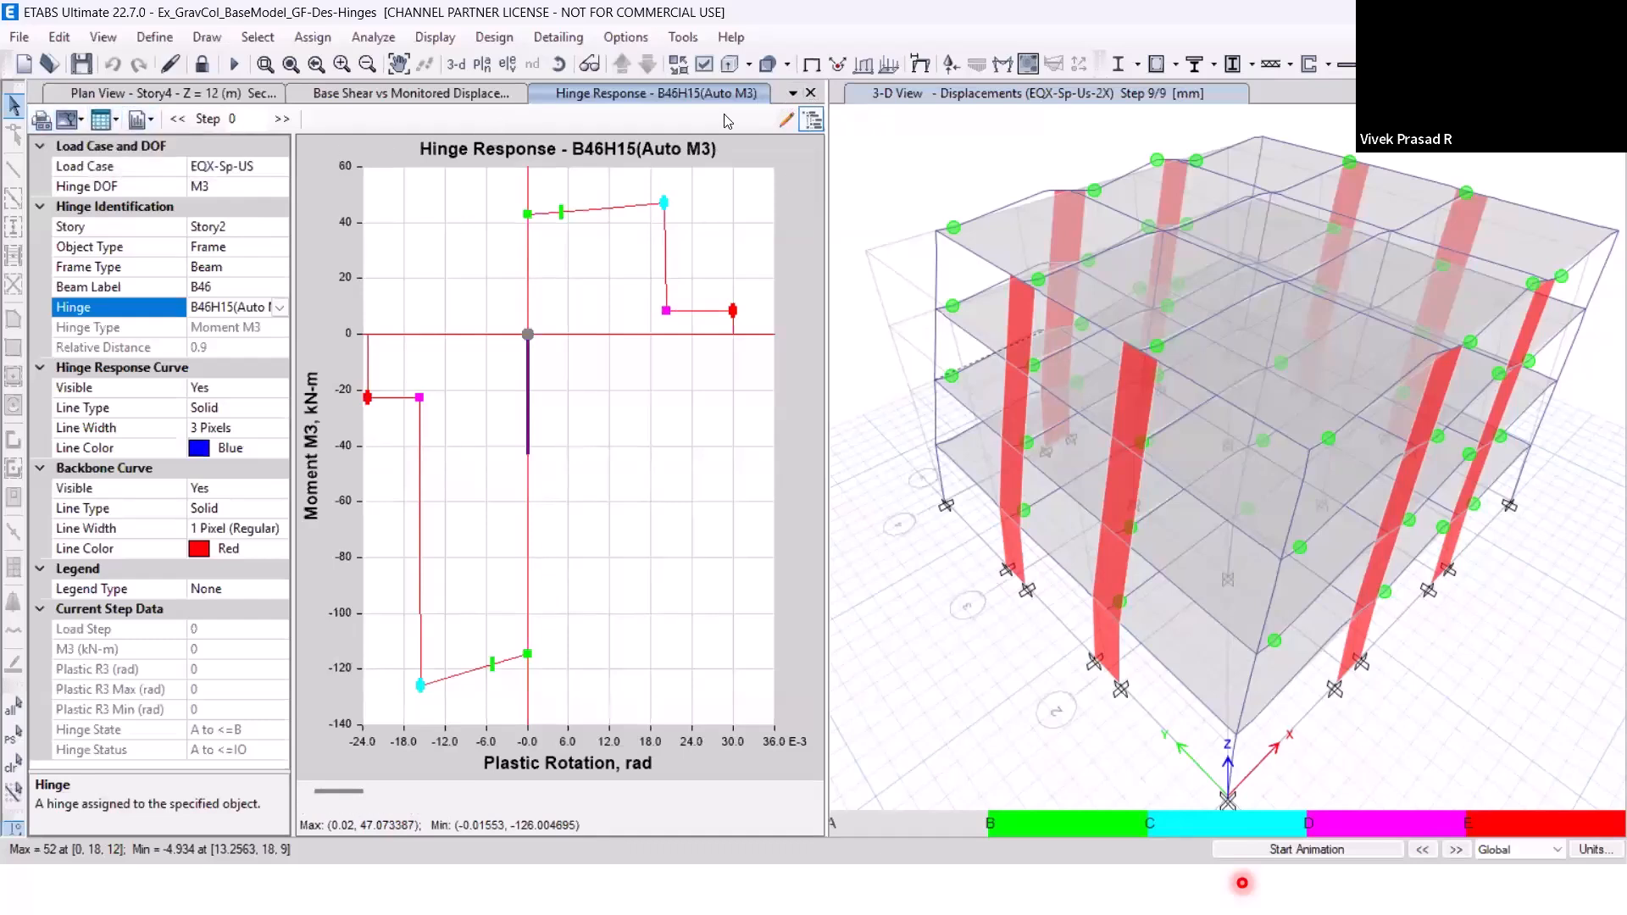
click(811, 93)
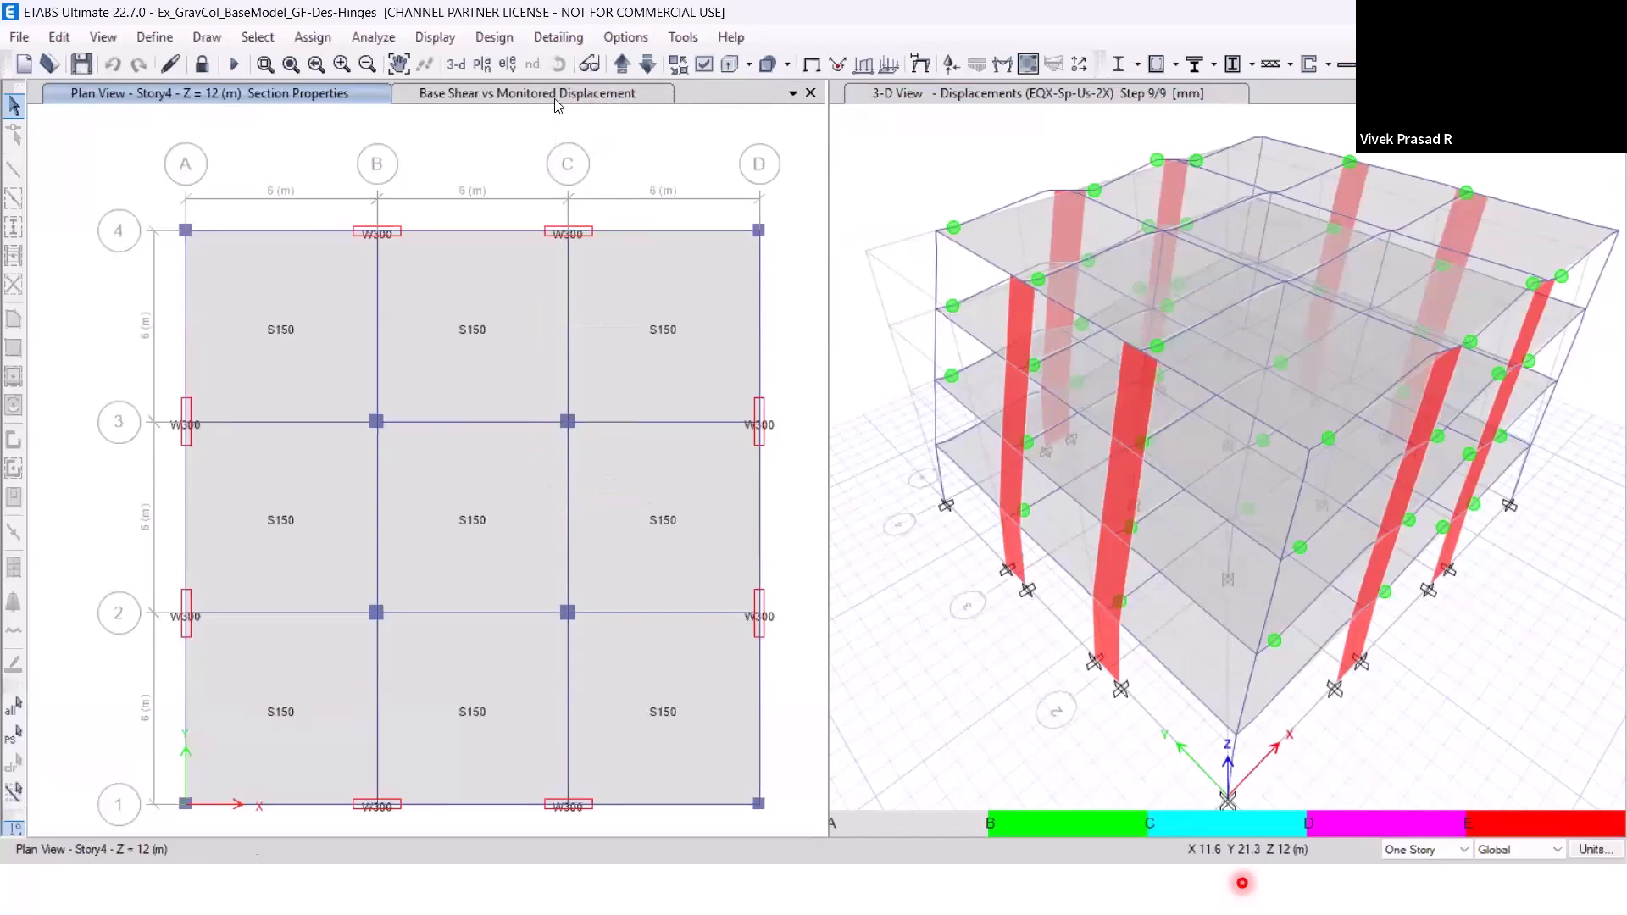
Show the base shear versus monitored displacement curve for load case EQX-Sp-Us-2X.
click(555, 101)
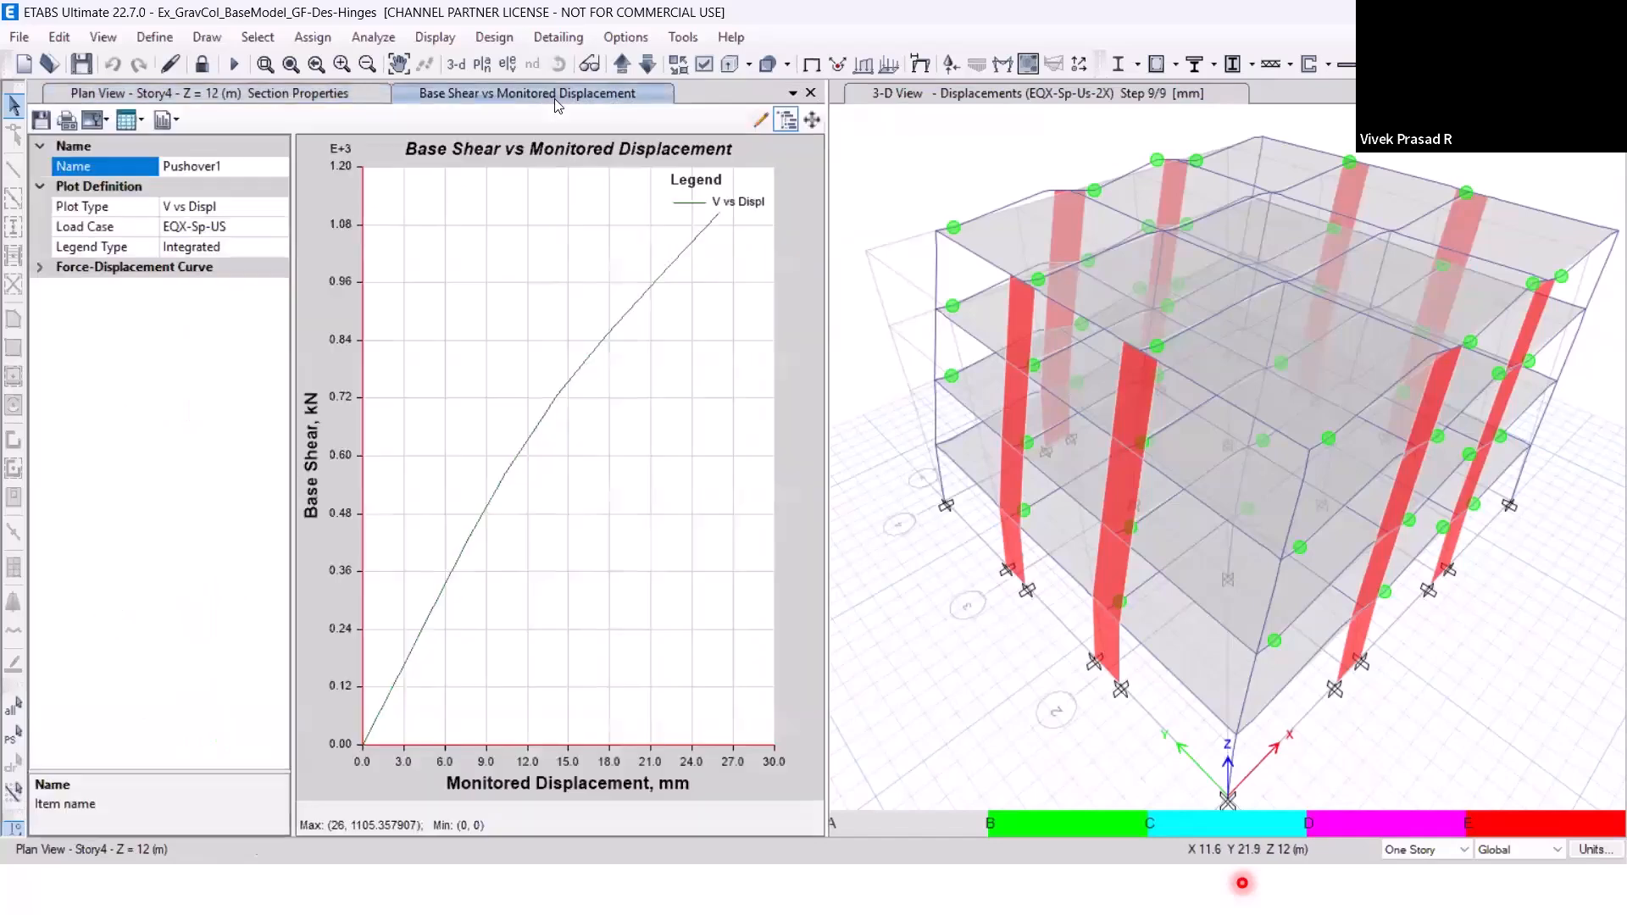
click(266, 227)
click(268, 227)
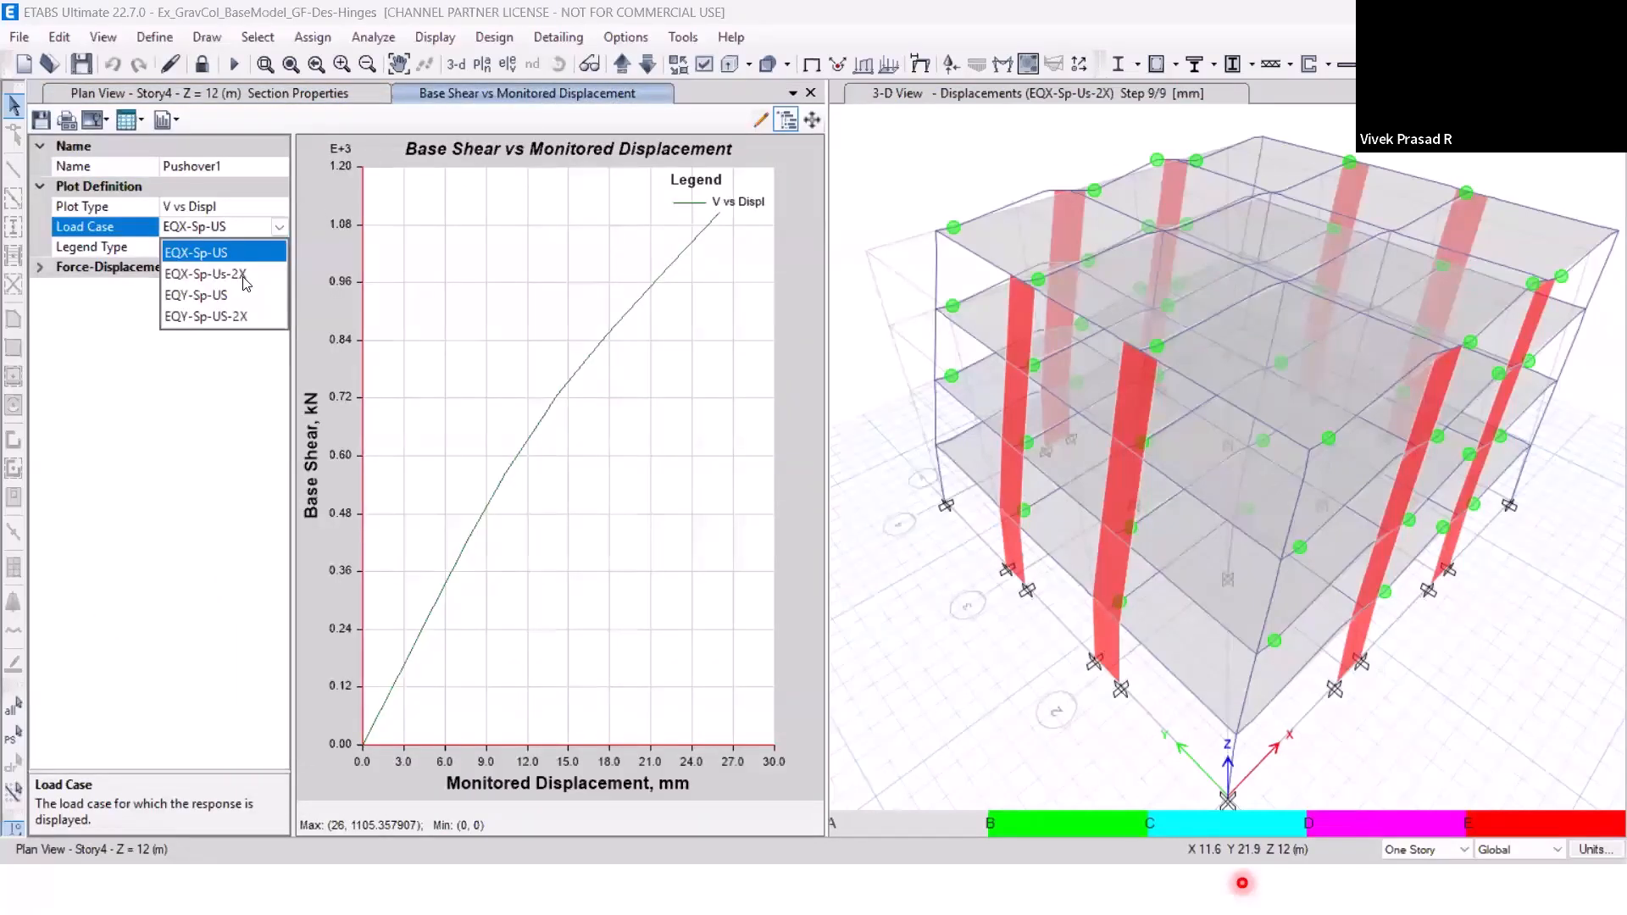
click(244, 275)
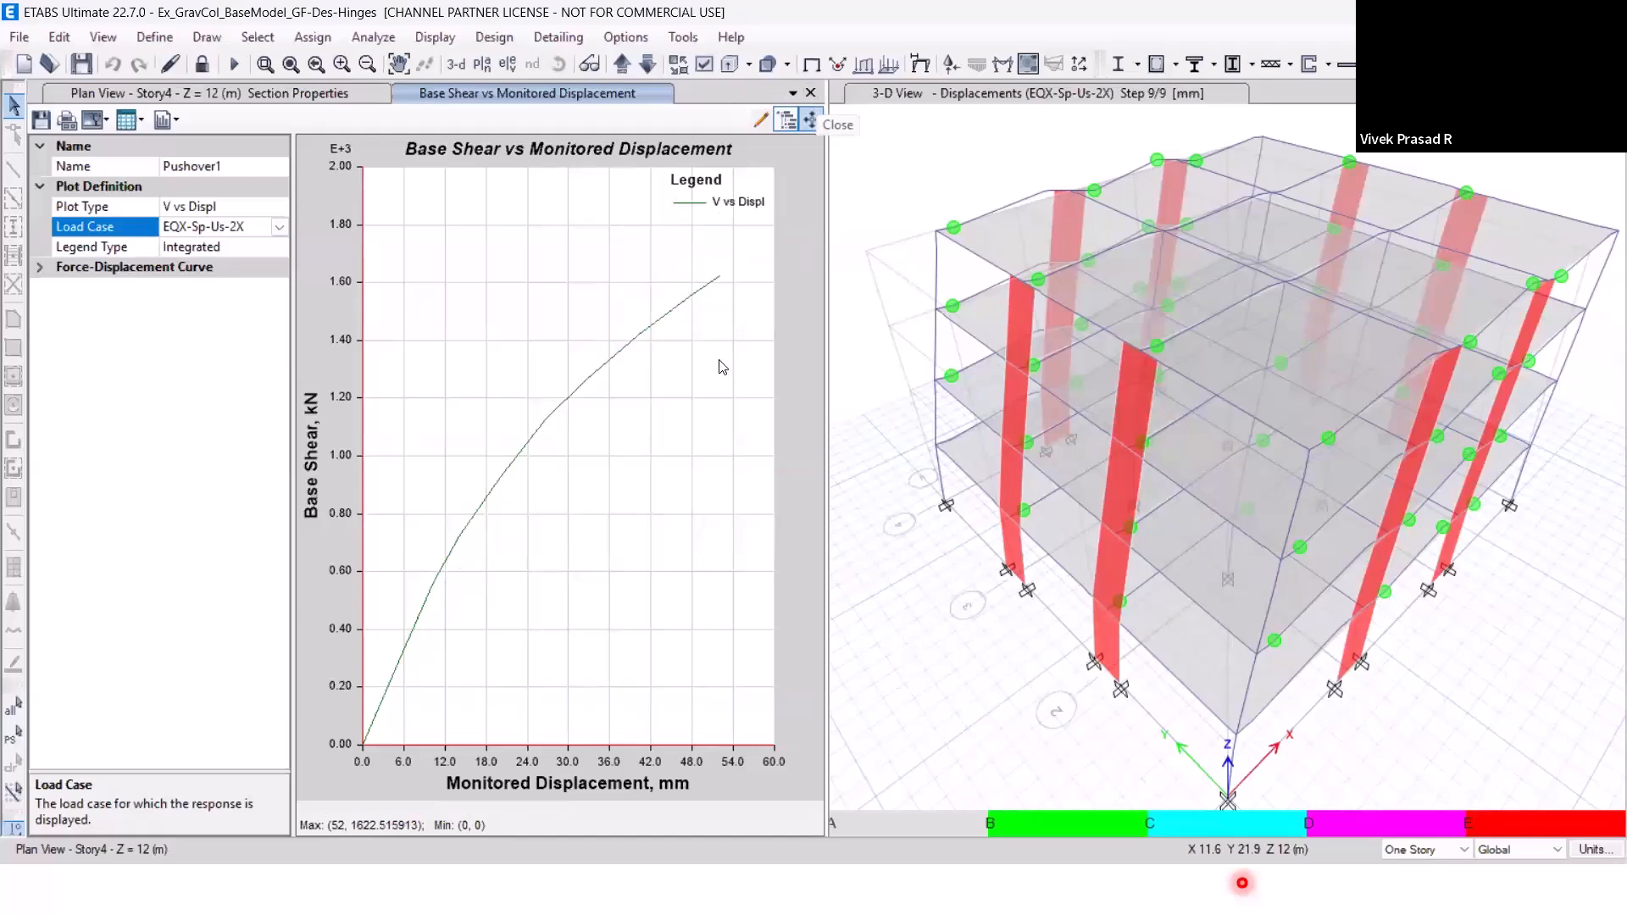
Close the pushover curve plot and return the Story4 plan view to the undeformed shape.
click(811, 93)
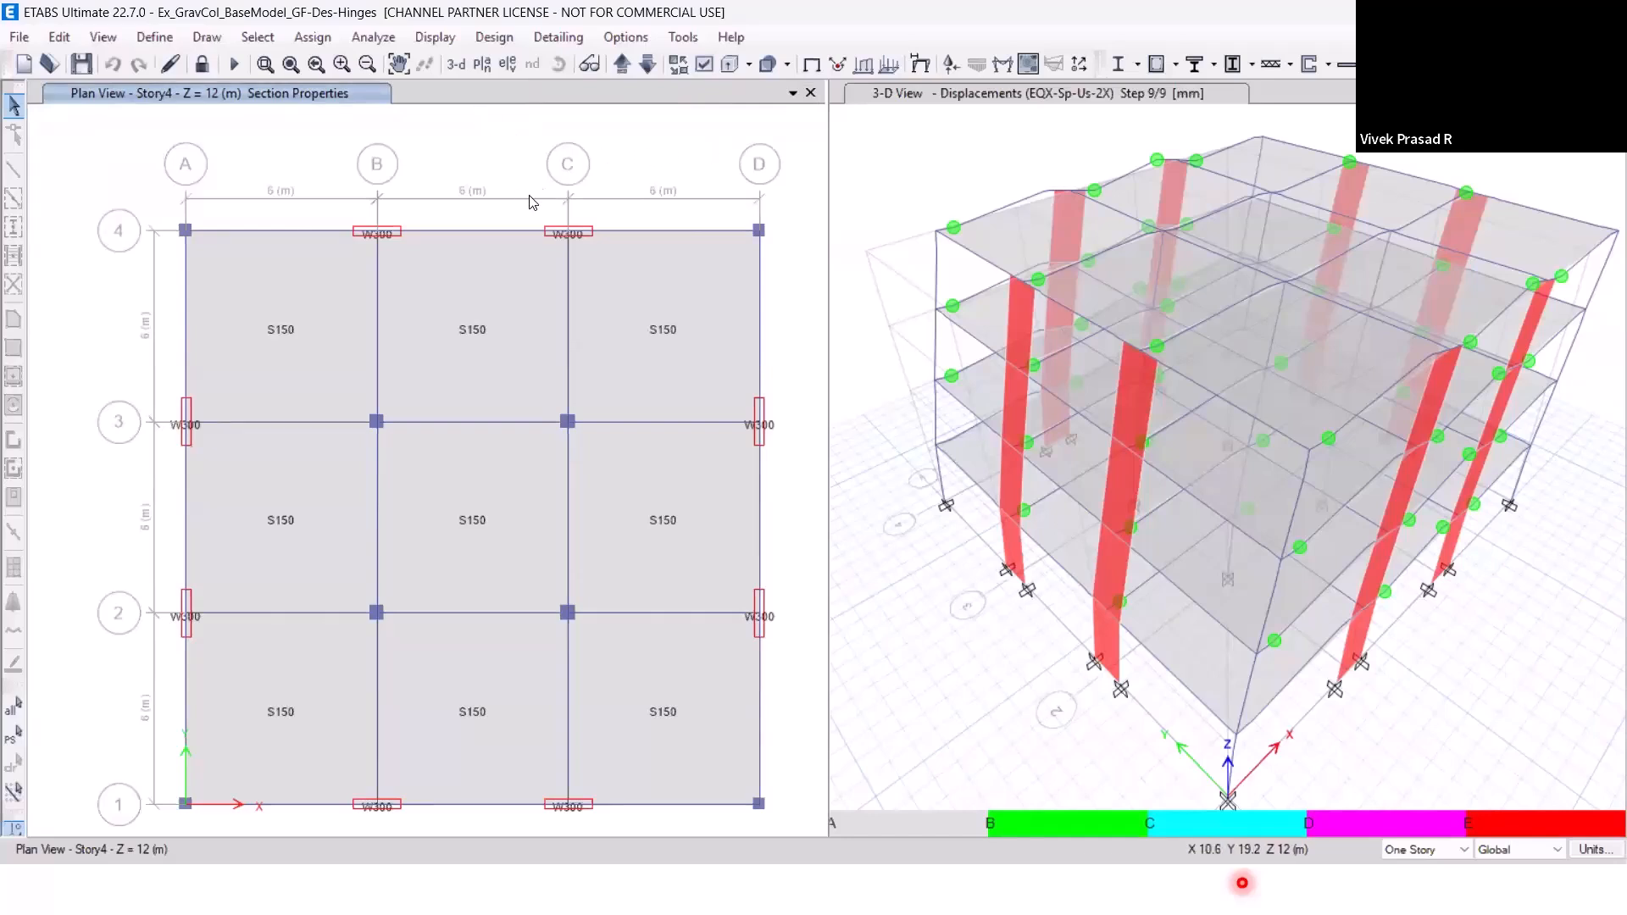
click(432, 39)
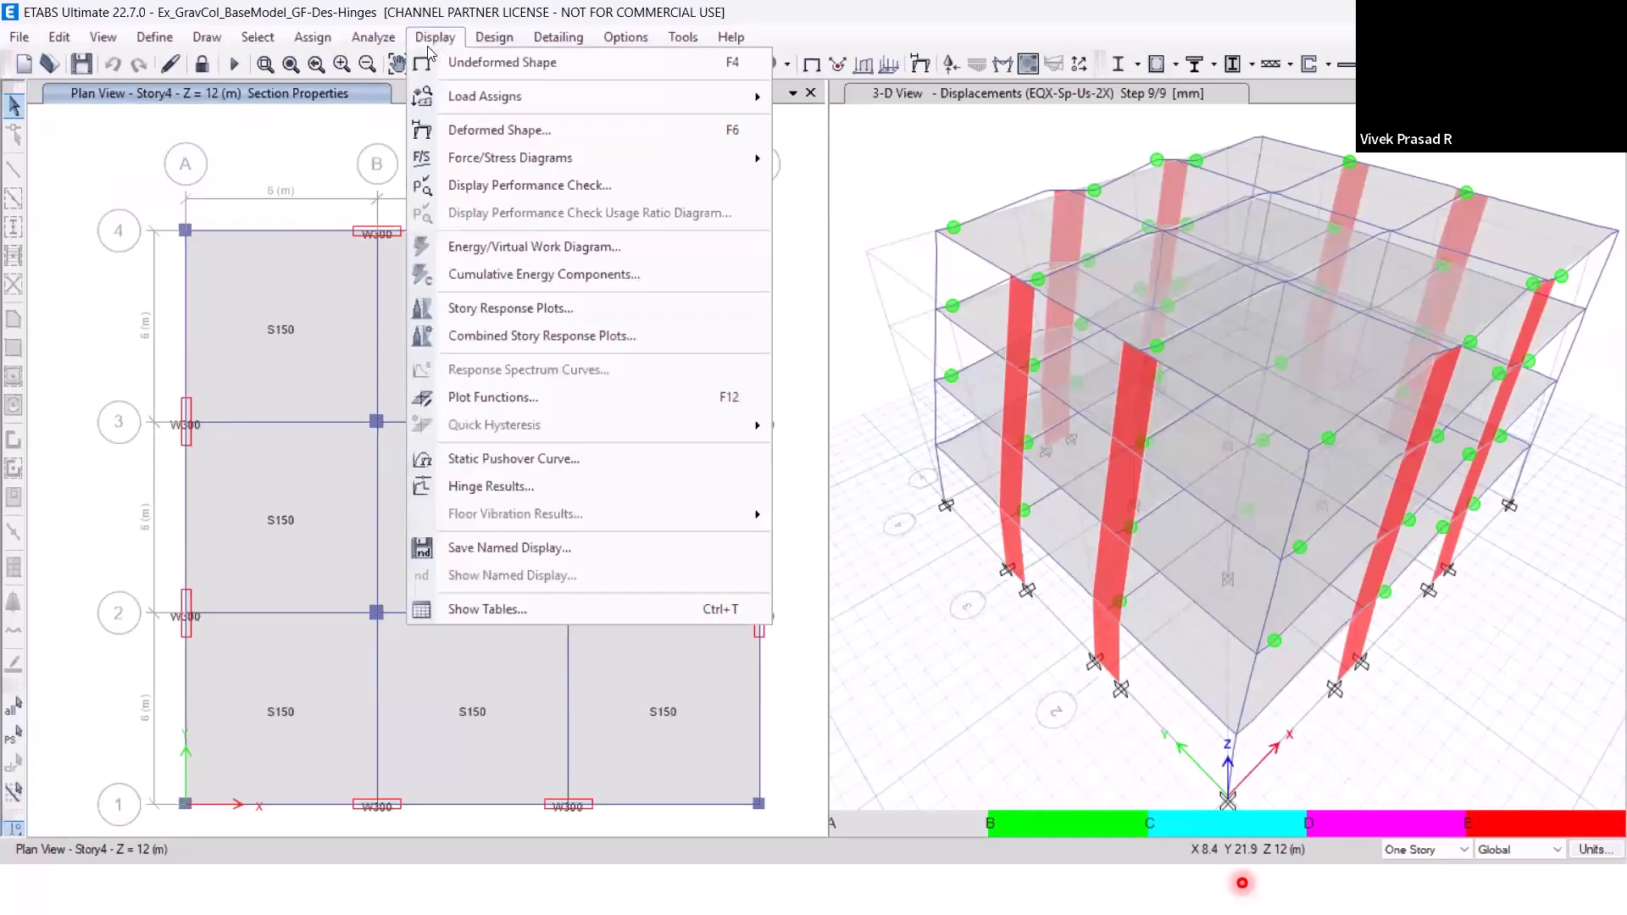
click(435, 62)
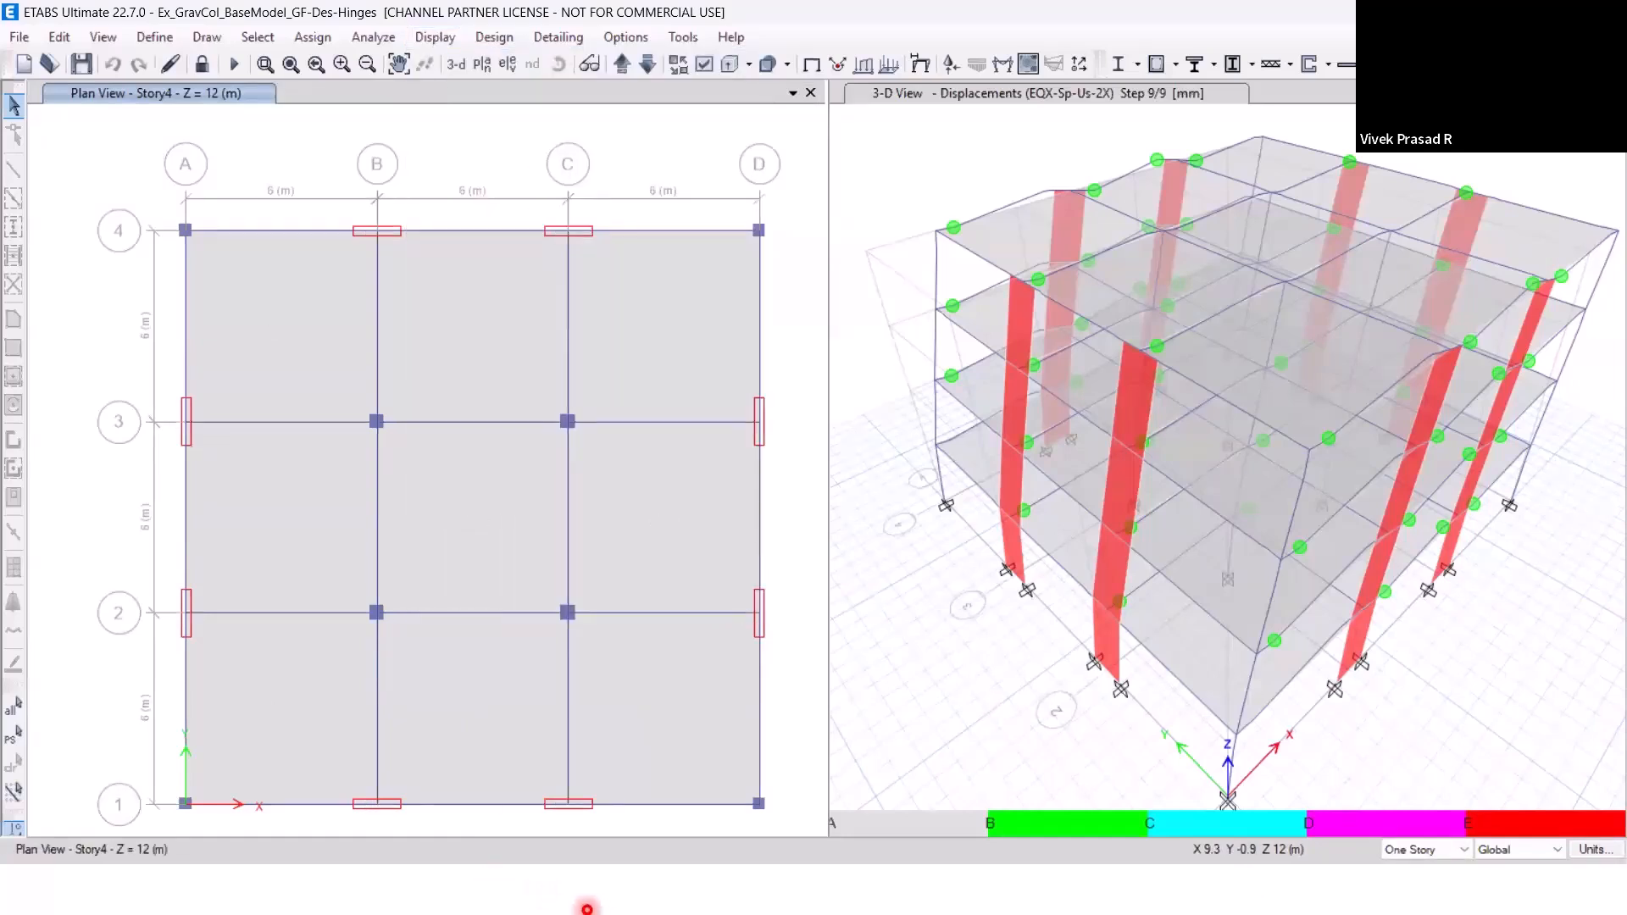
Switch to the CSIESPL Webinar4 presentation in PowerPoint and resume its slide show at "The Base Model" slide.
key(alt+Tab)
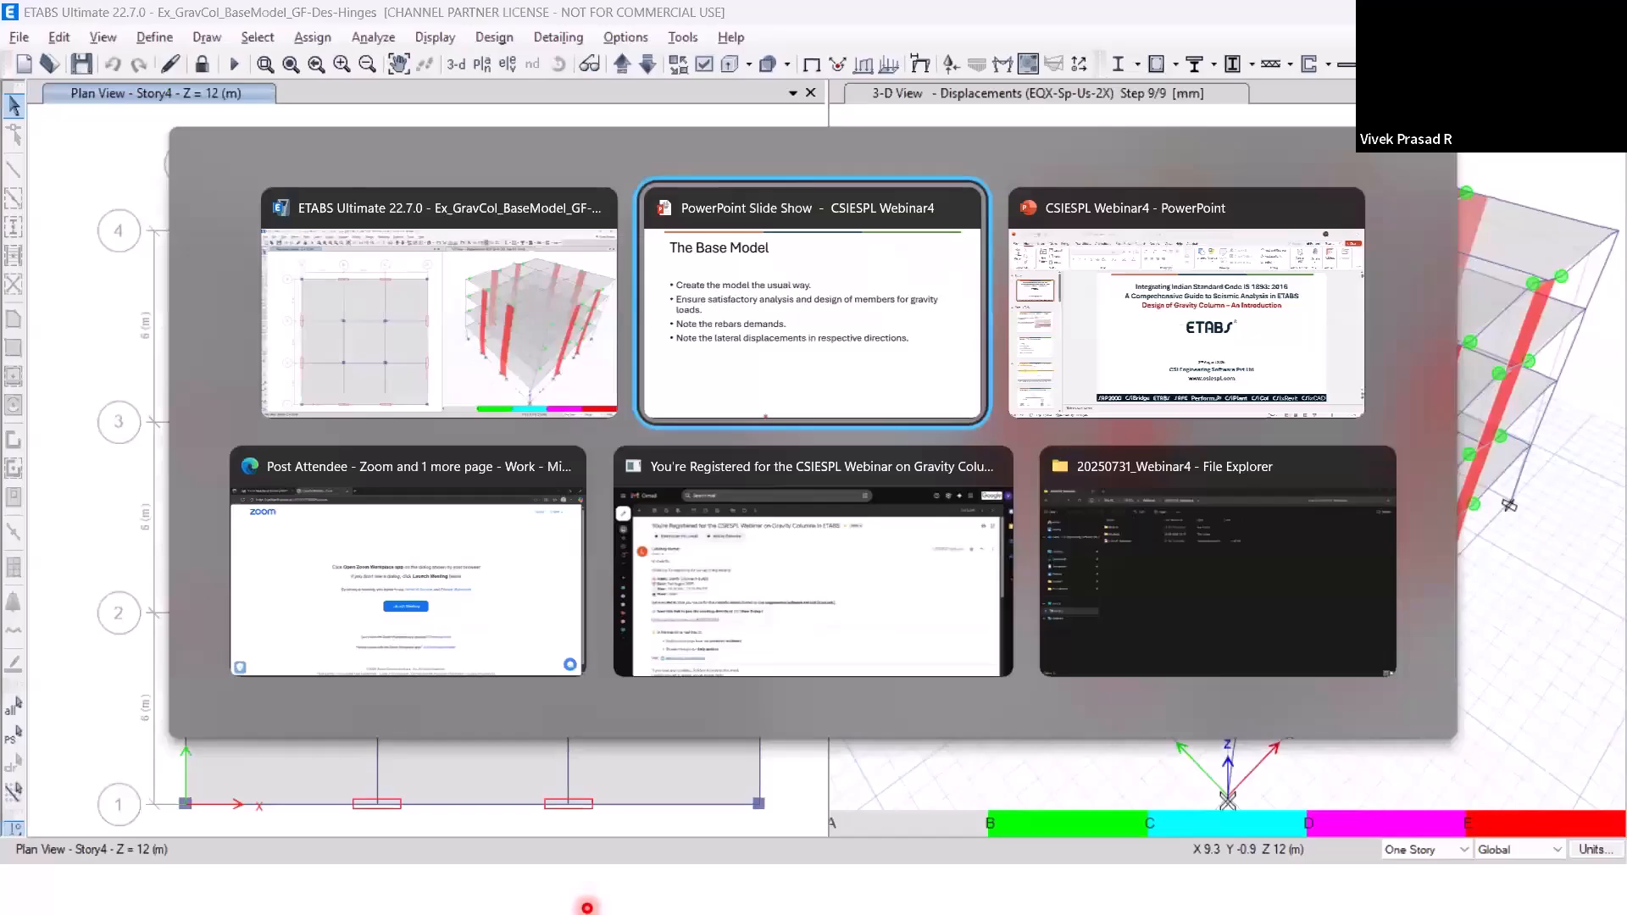
key(alt+Tab)
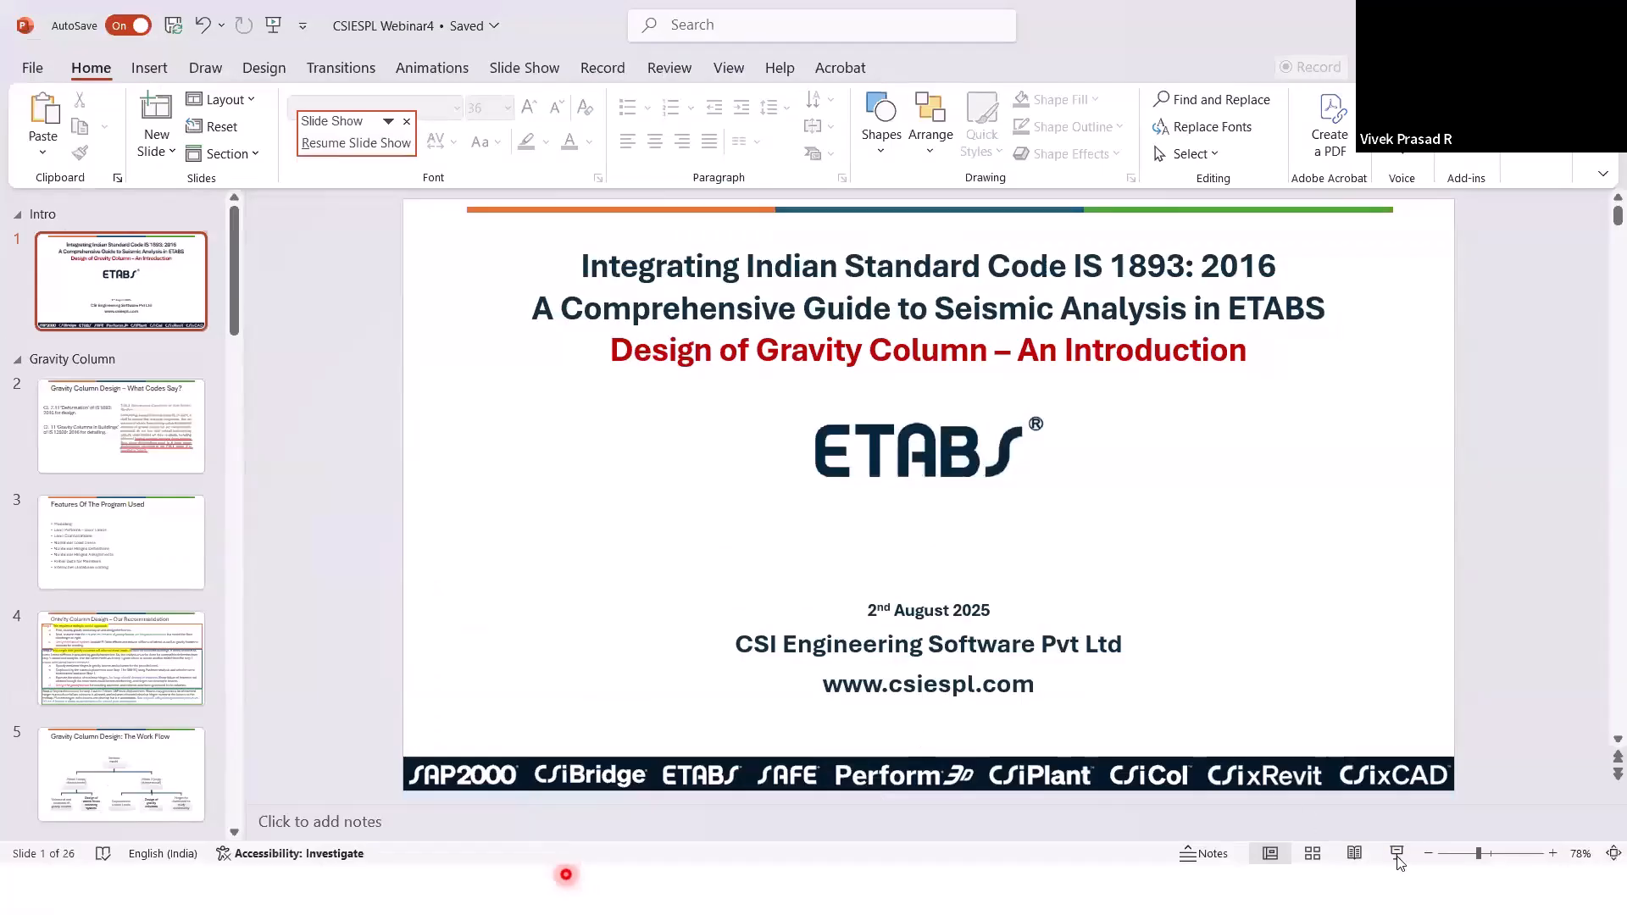
click(1397, 853)
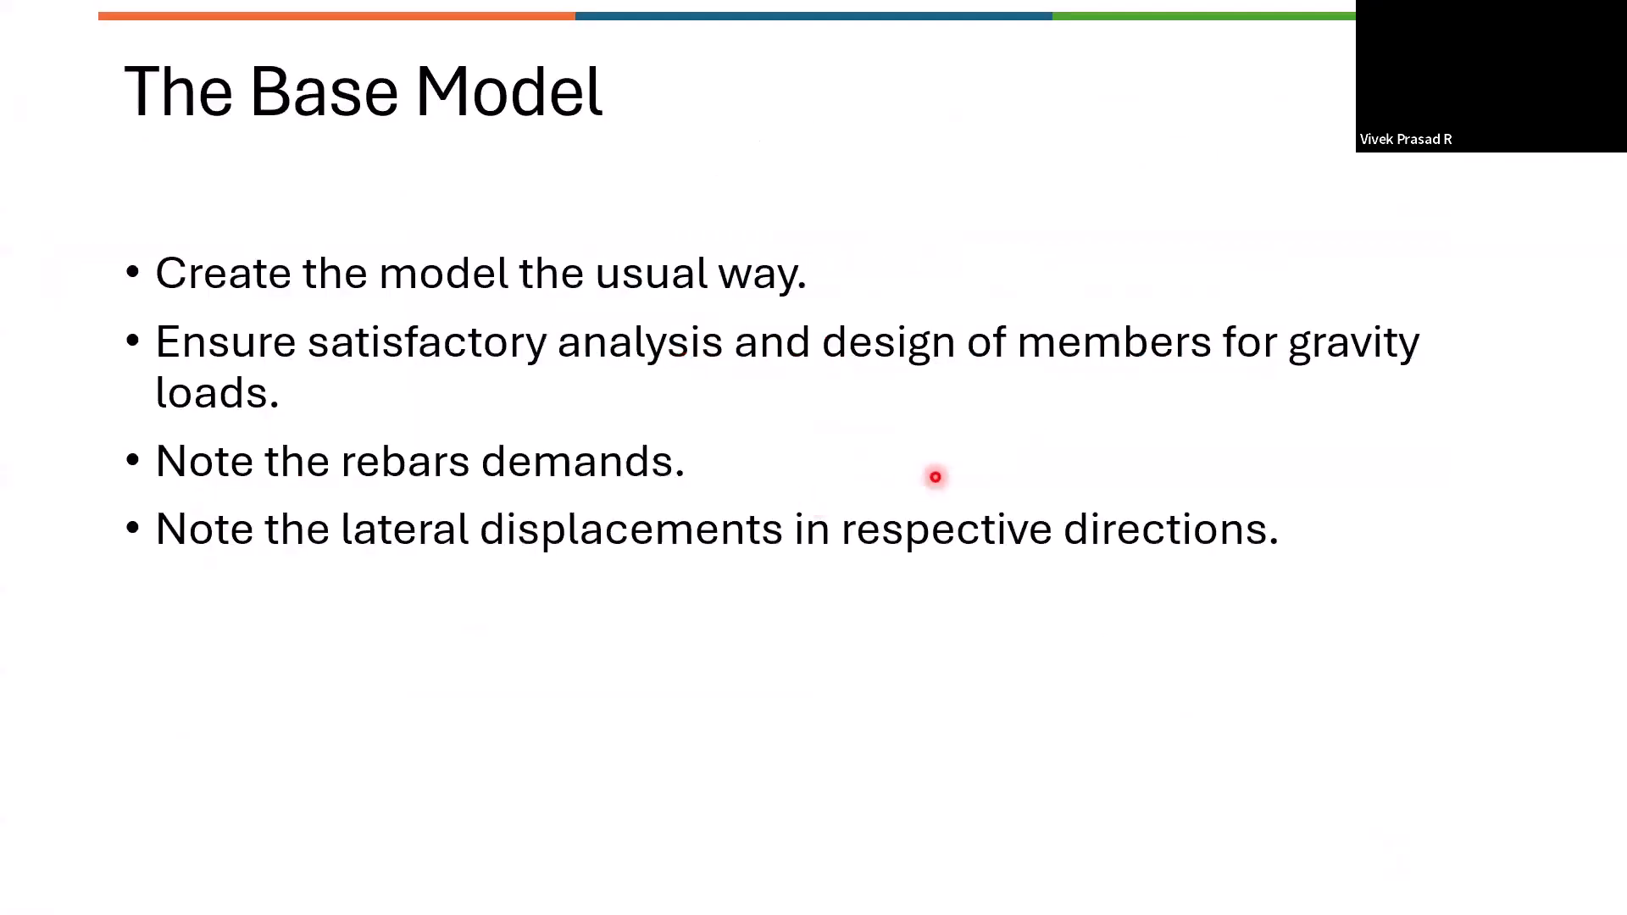